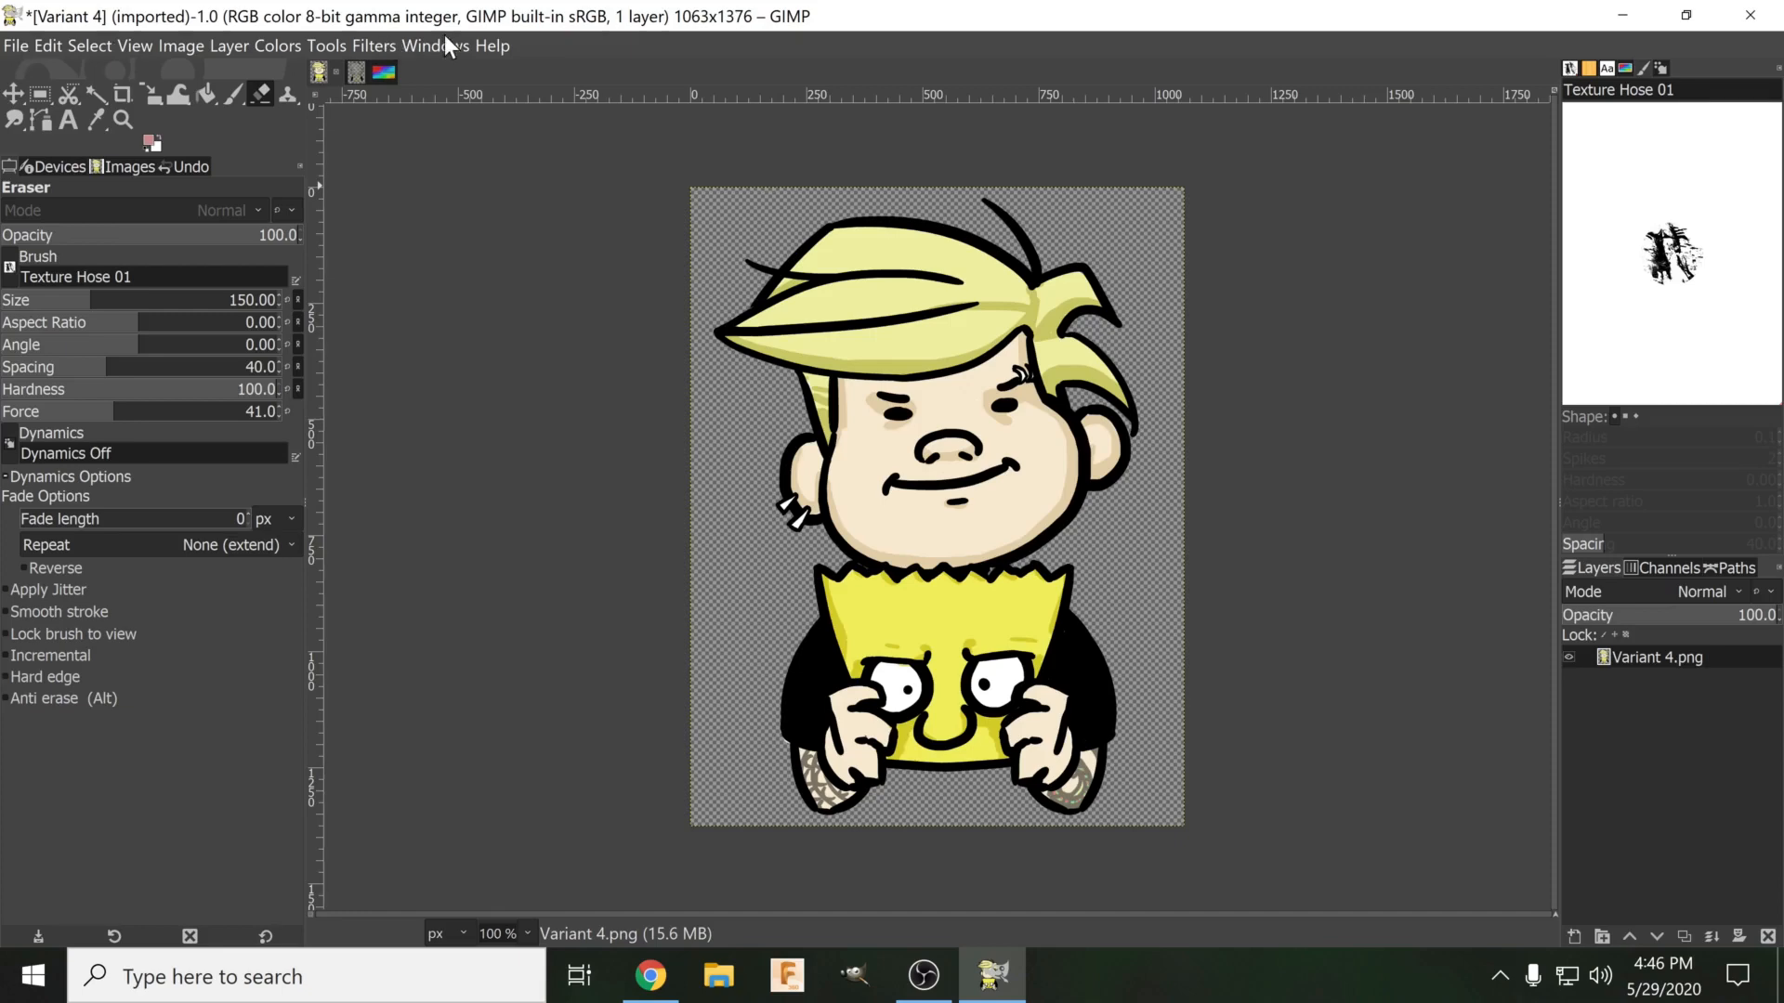
Look through the file, edit, help and window commands, including the list of dockable dialogs.
{"action": "left_click", "coordinate": [7, 46]}
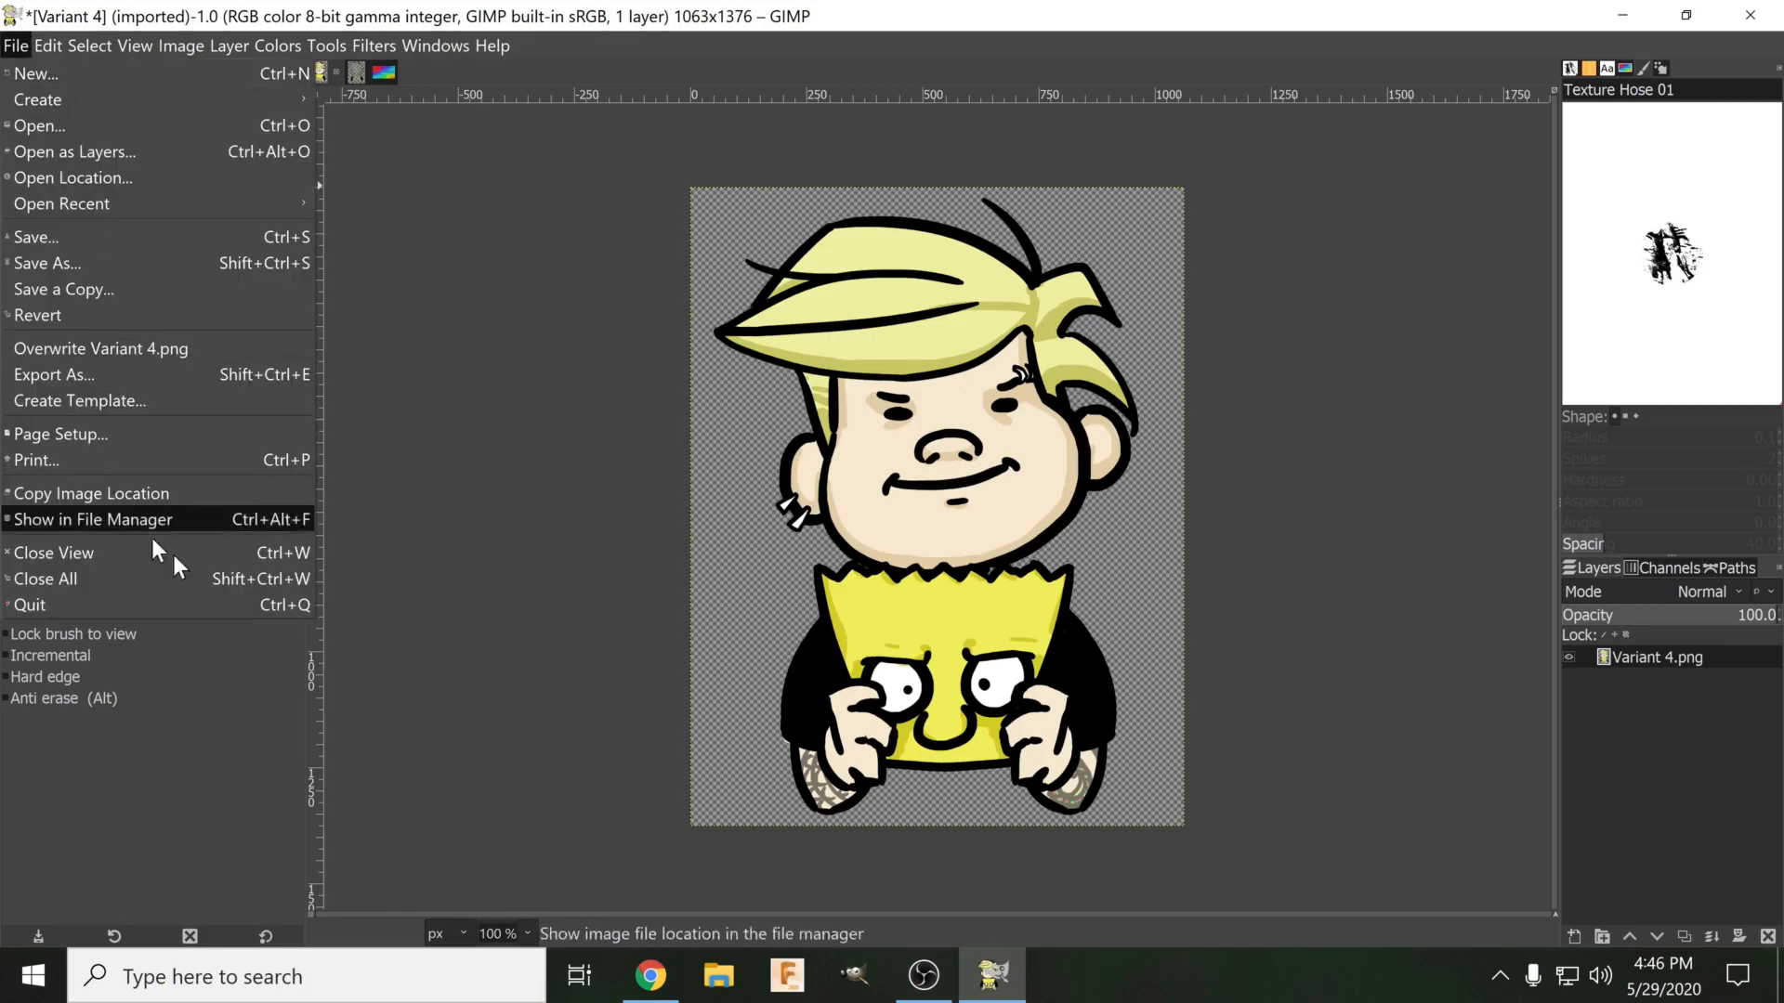
{"action": "mouse_move", "coordinate": [48, 47]}
{"action": "left_click", "coordinate": [506, 208]}
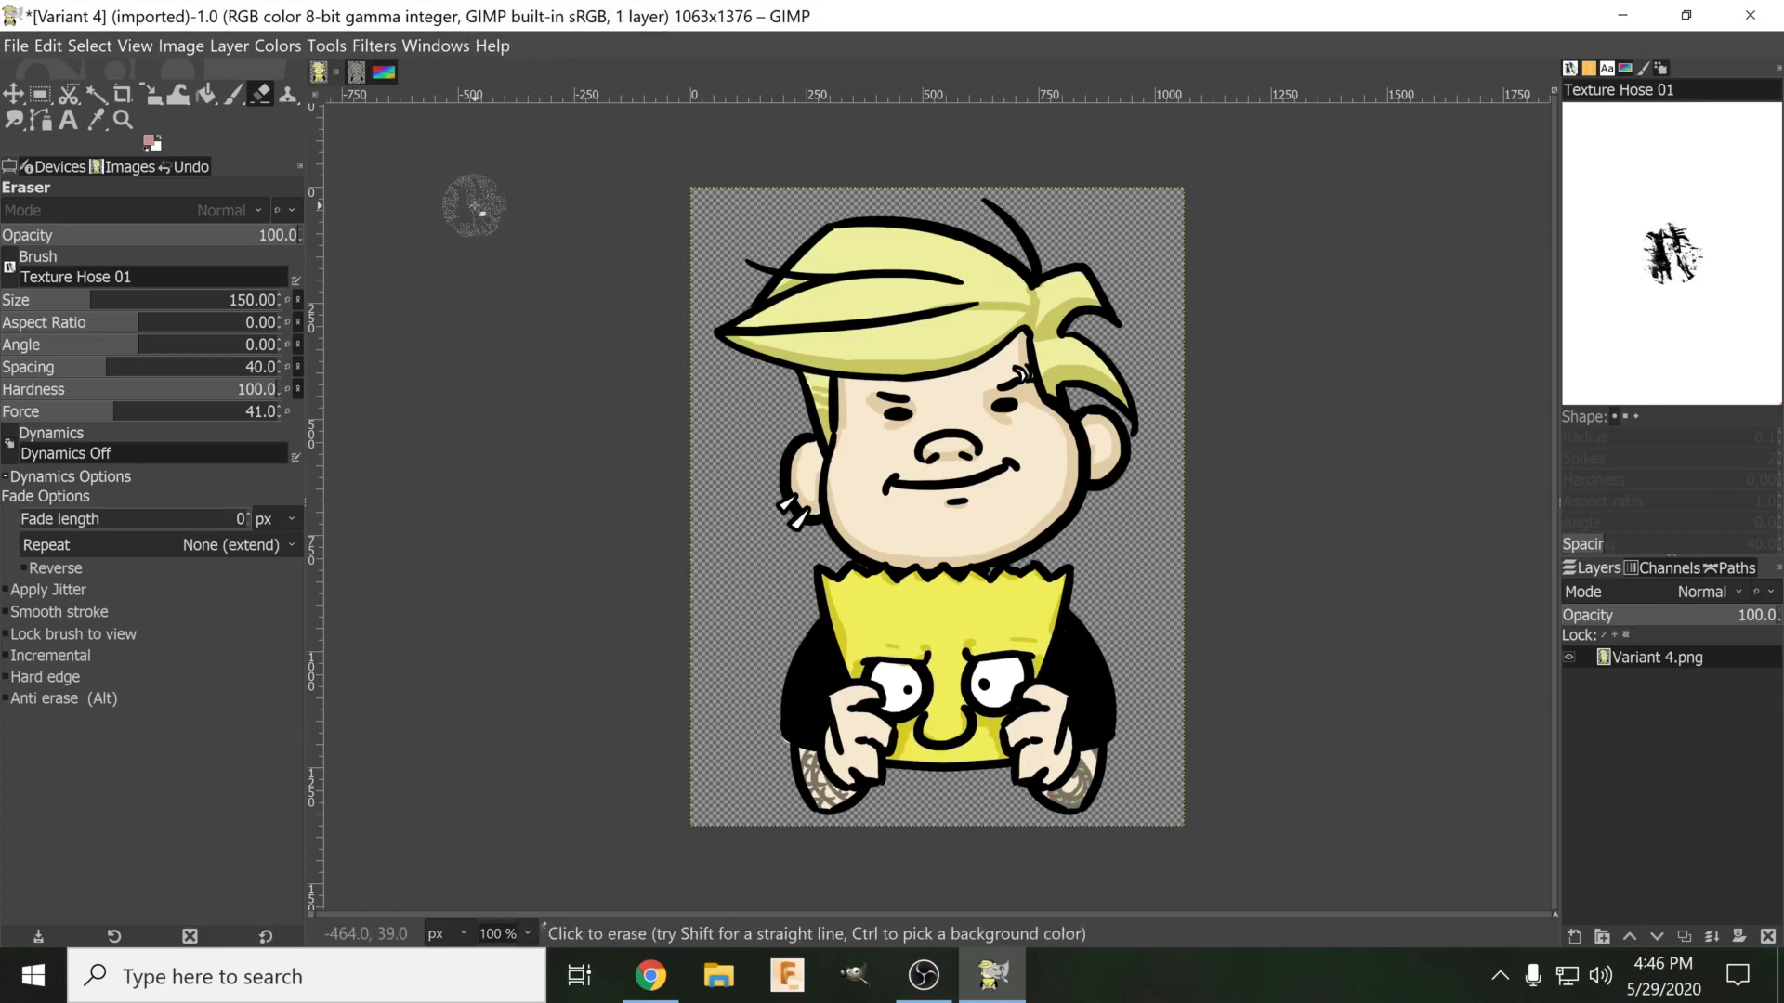
{"action": "left_click", "coordinate": [14, 48]}
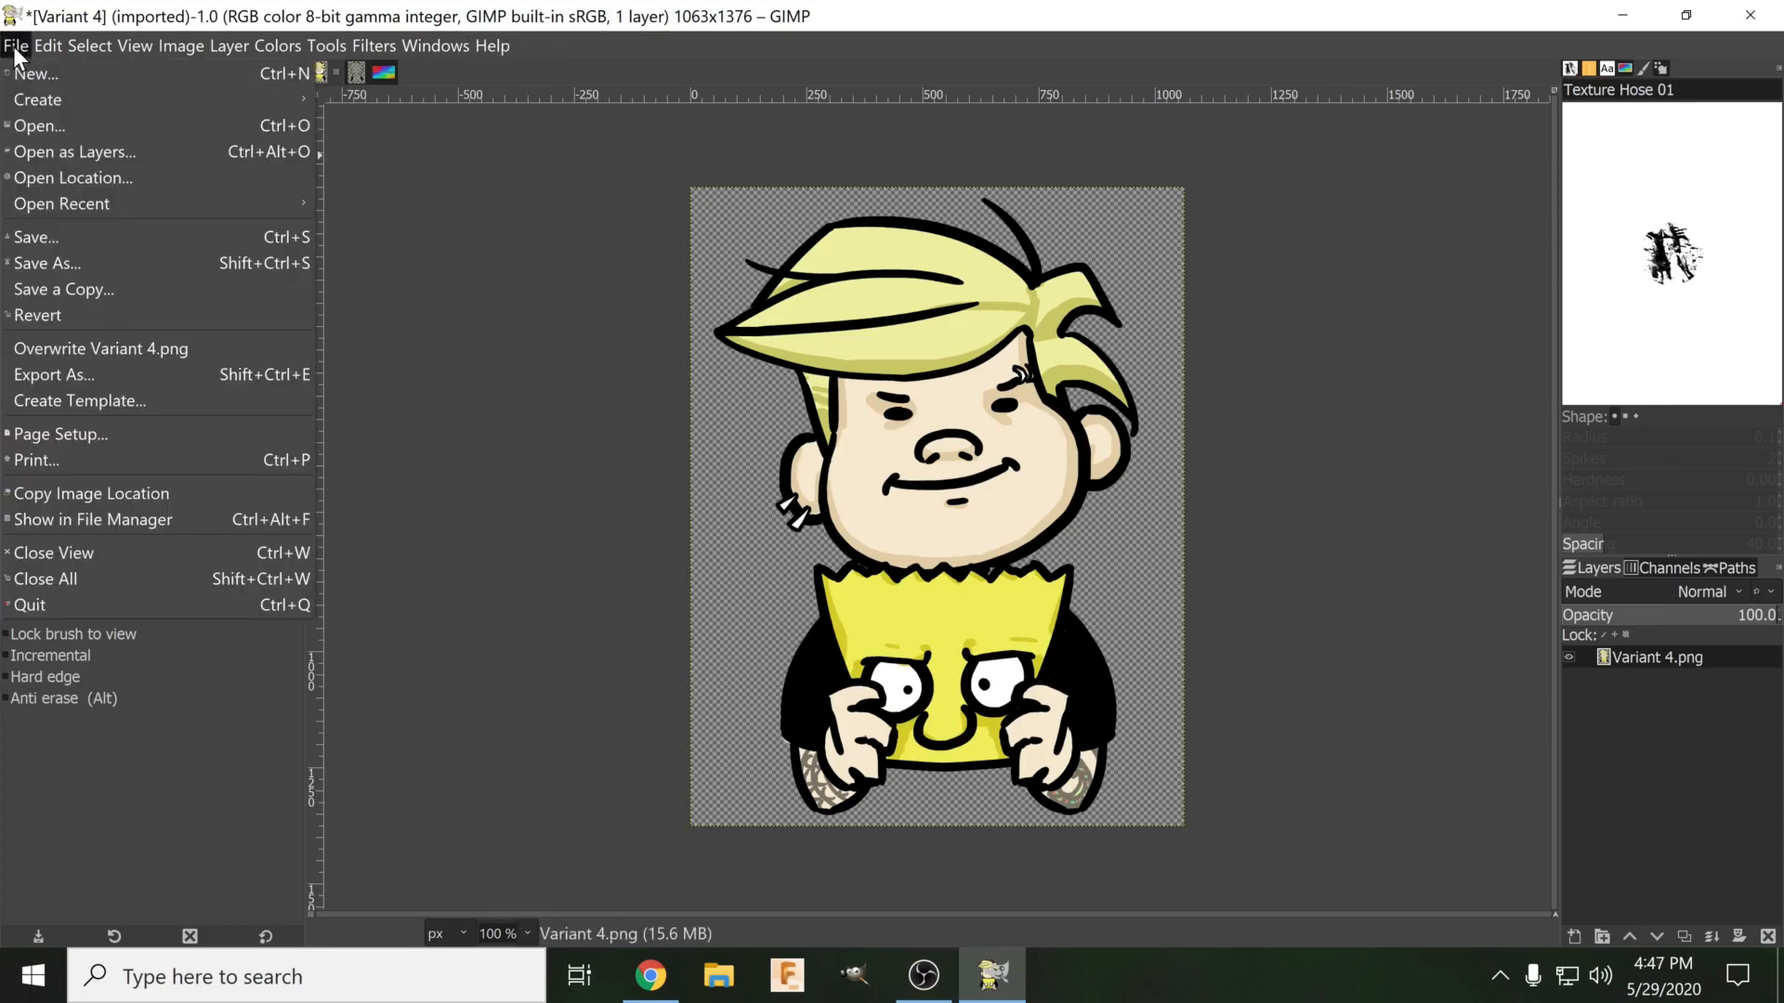
{"action": "left_click", "coordinate": [15, 41]}
{"action": "left_click", "coordinate": [463, 45]}
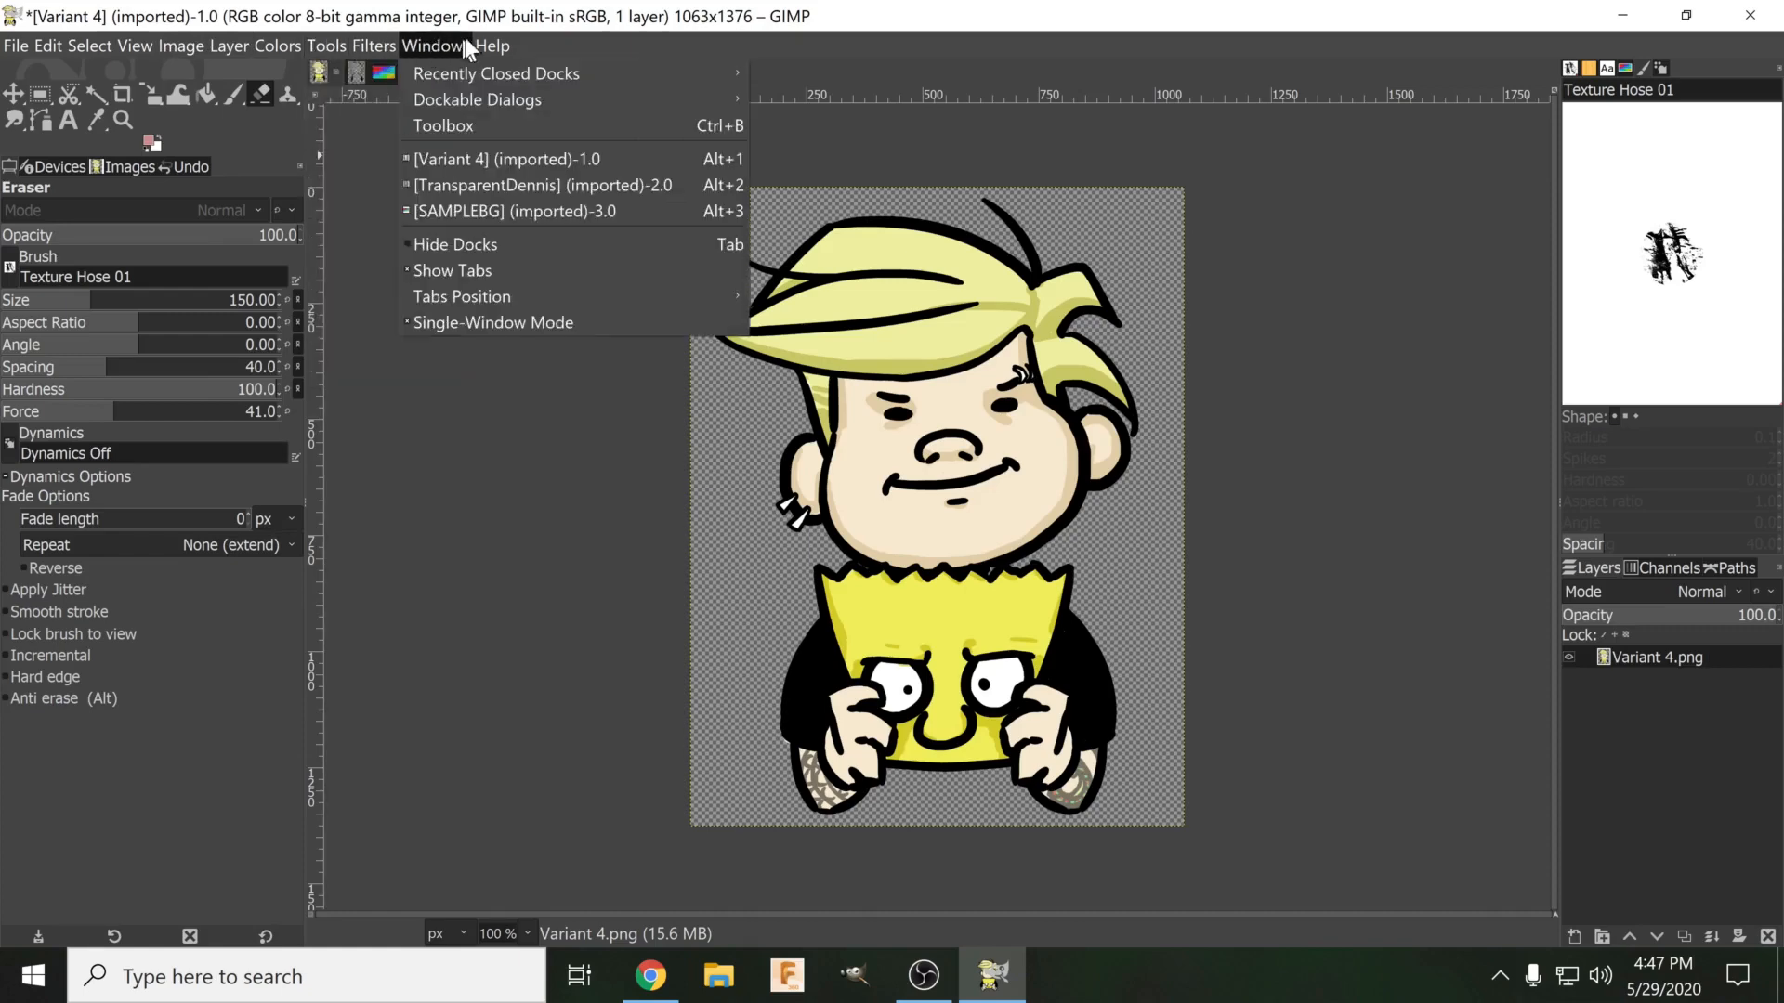
{"action": "mouse_move", "coordinate": [15, 41]}
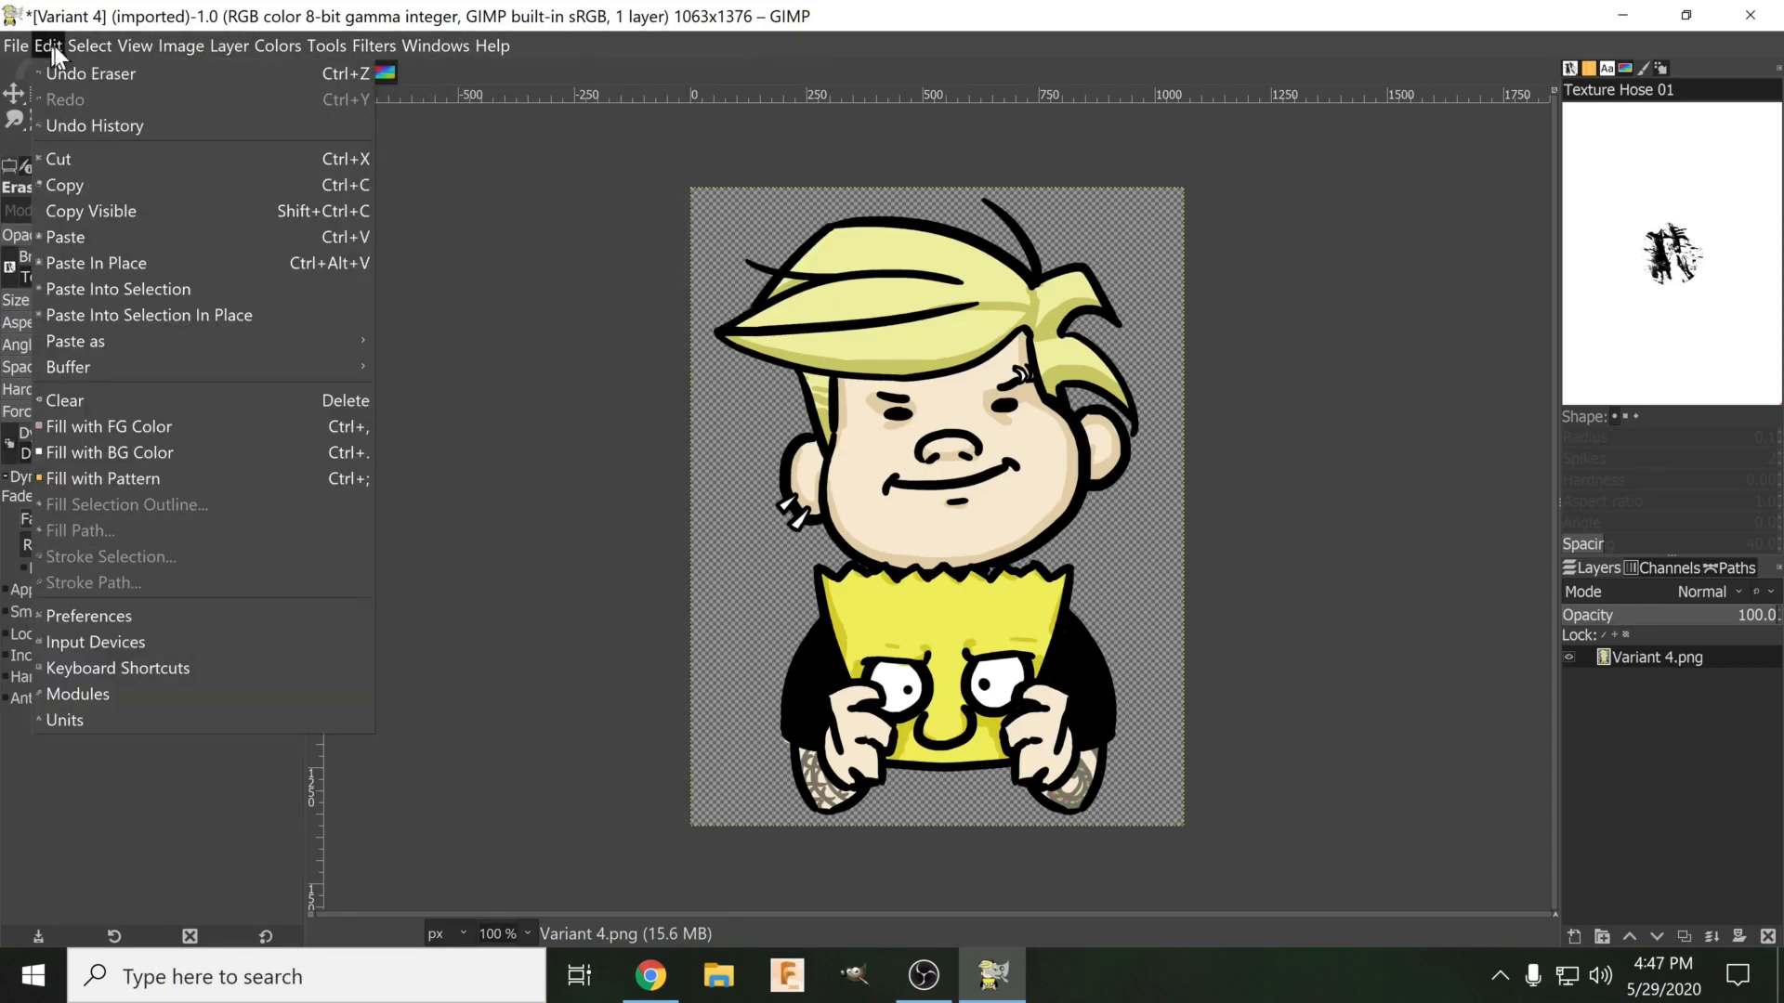
{"action": "mouse_move", "coordinate": [490, 45]}
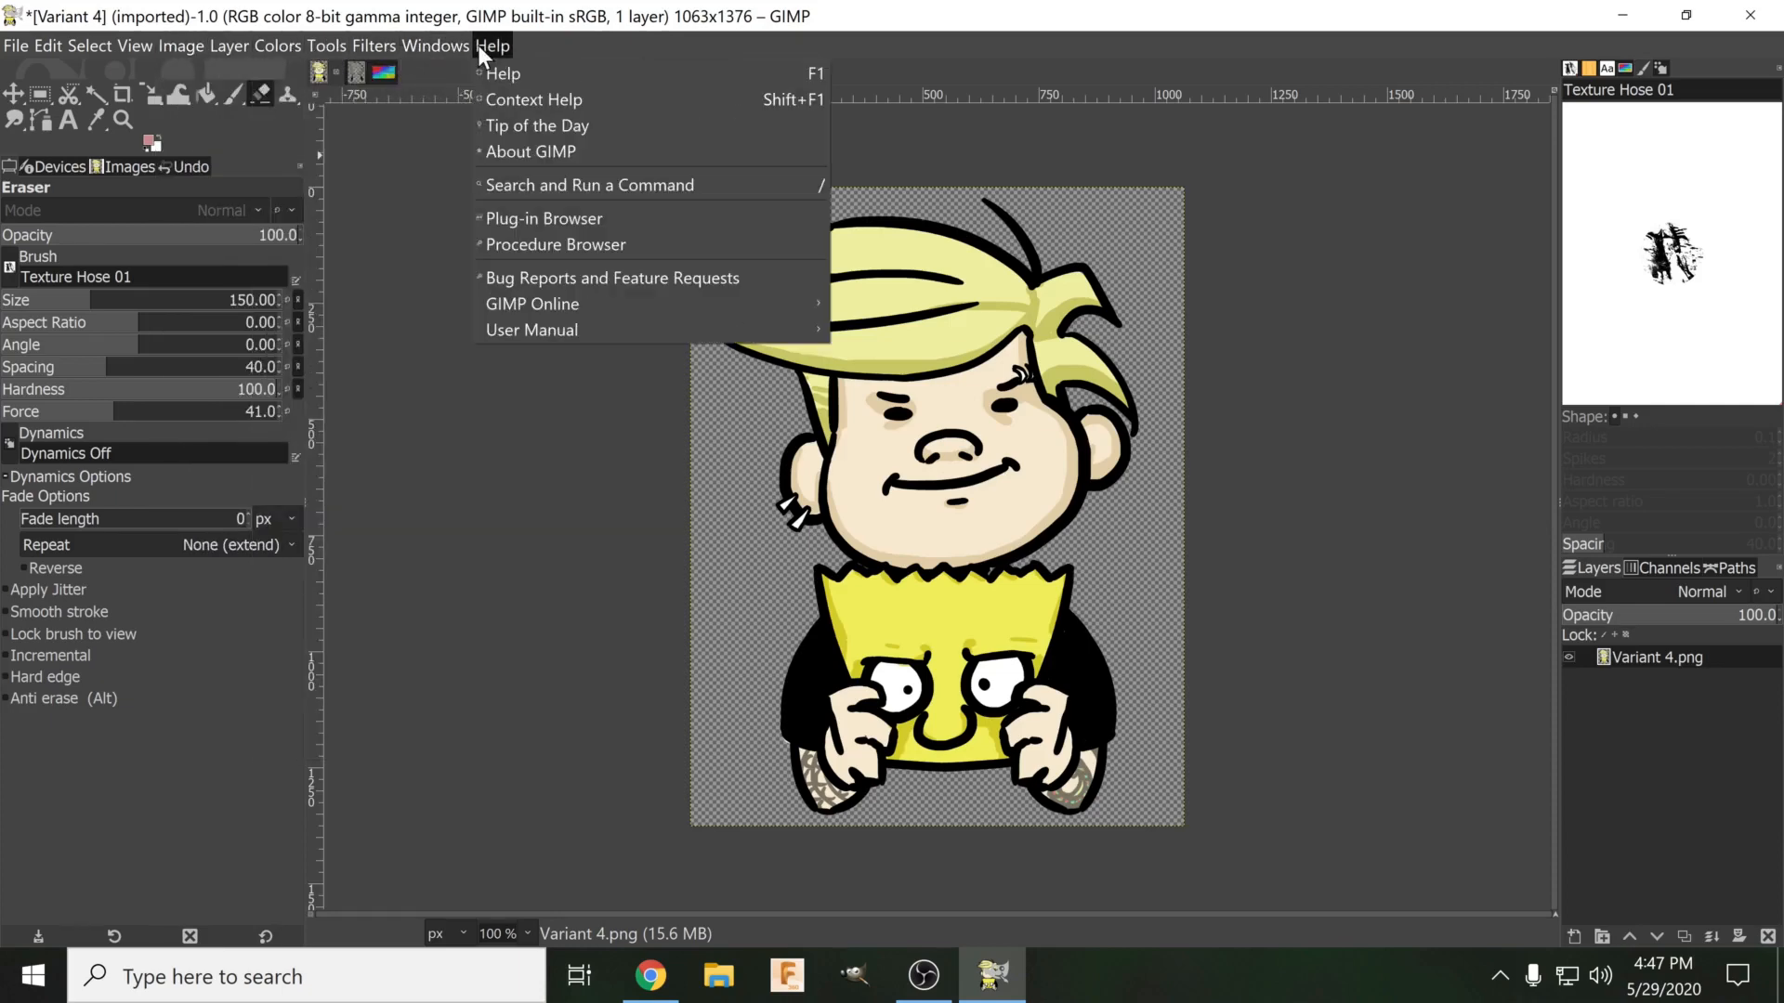
{"action": "mouse_move", "coordinate": [415, 48]}
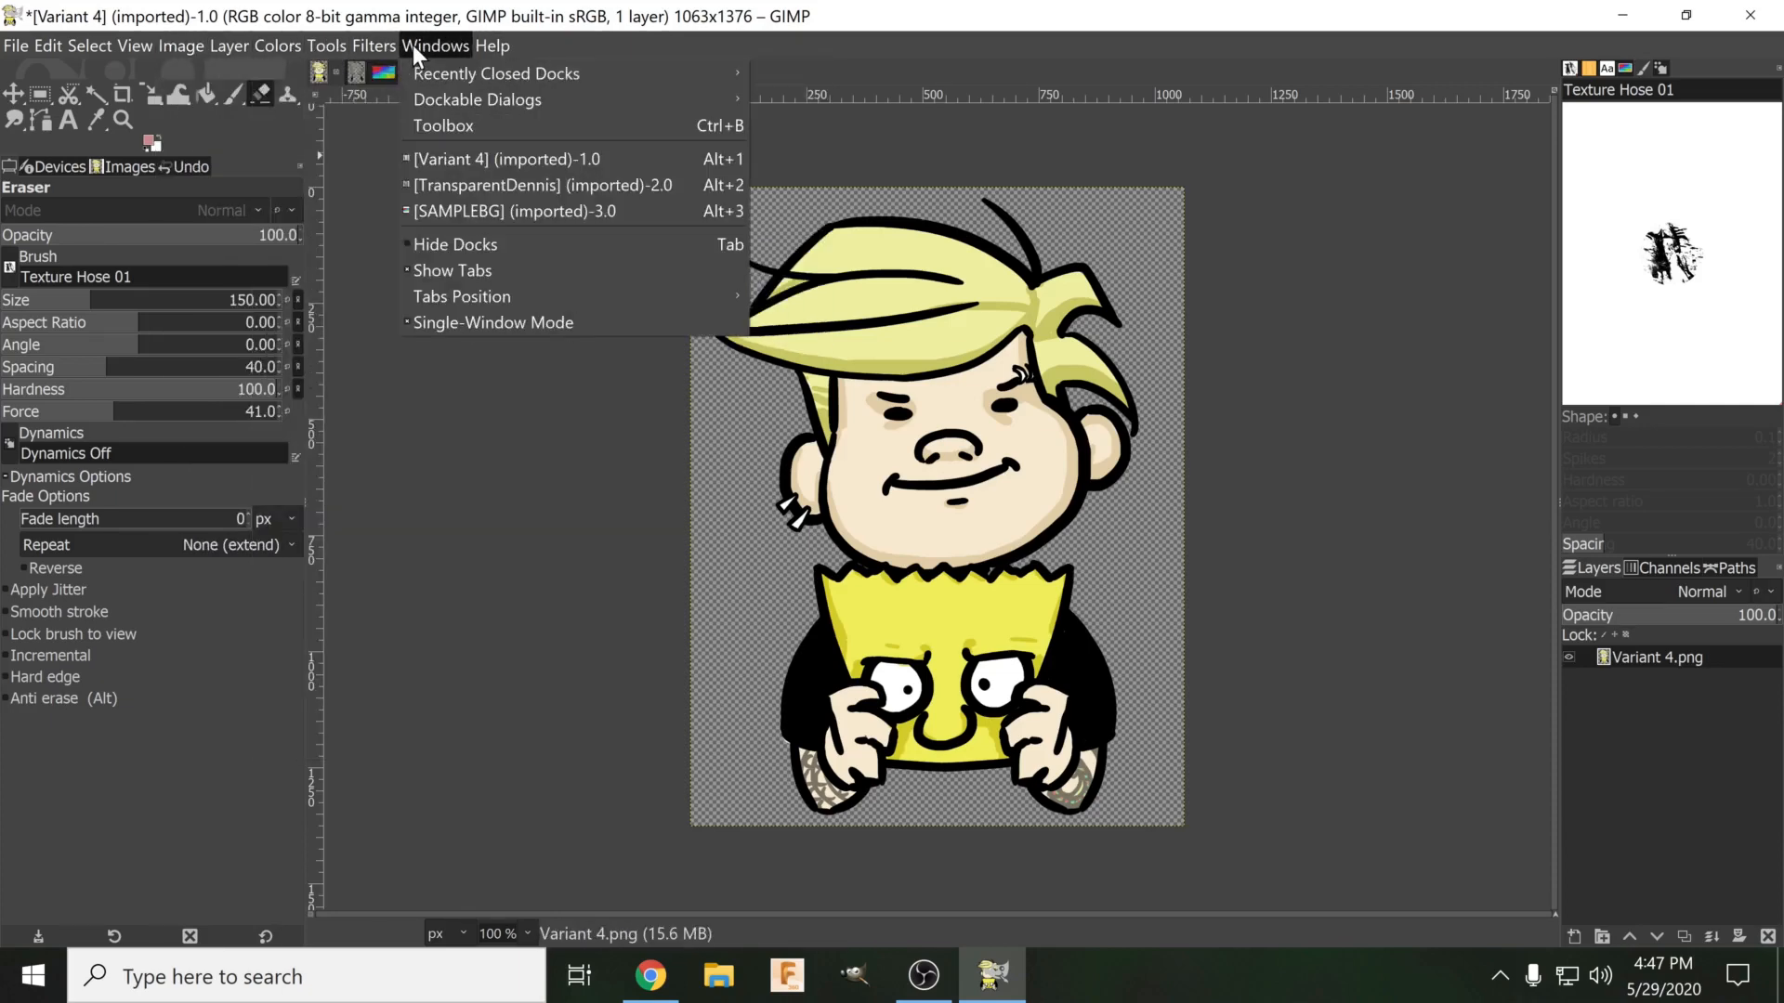
{"action": "left_click", "coordinate": [231, 134]}
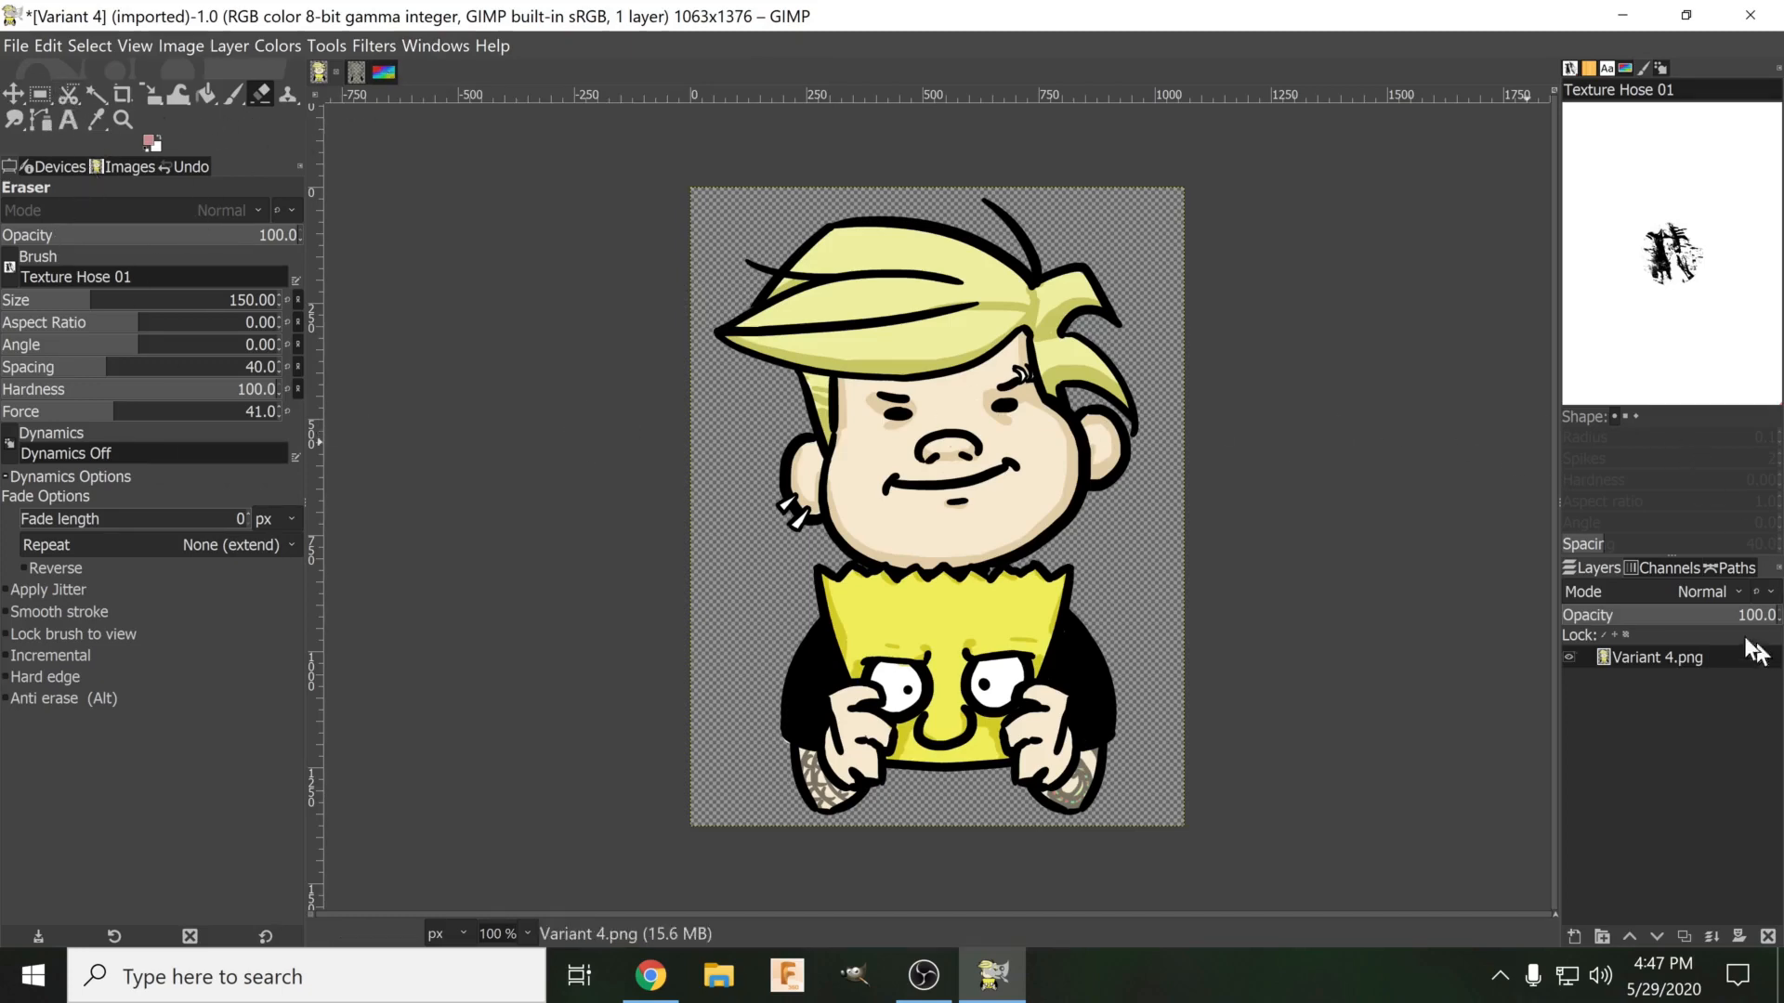
{"action": "left_click", "coordinate": [424, 45]}
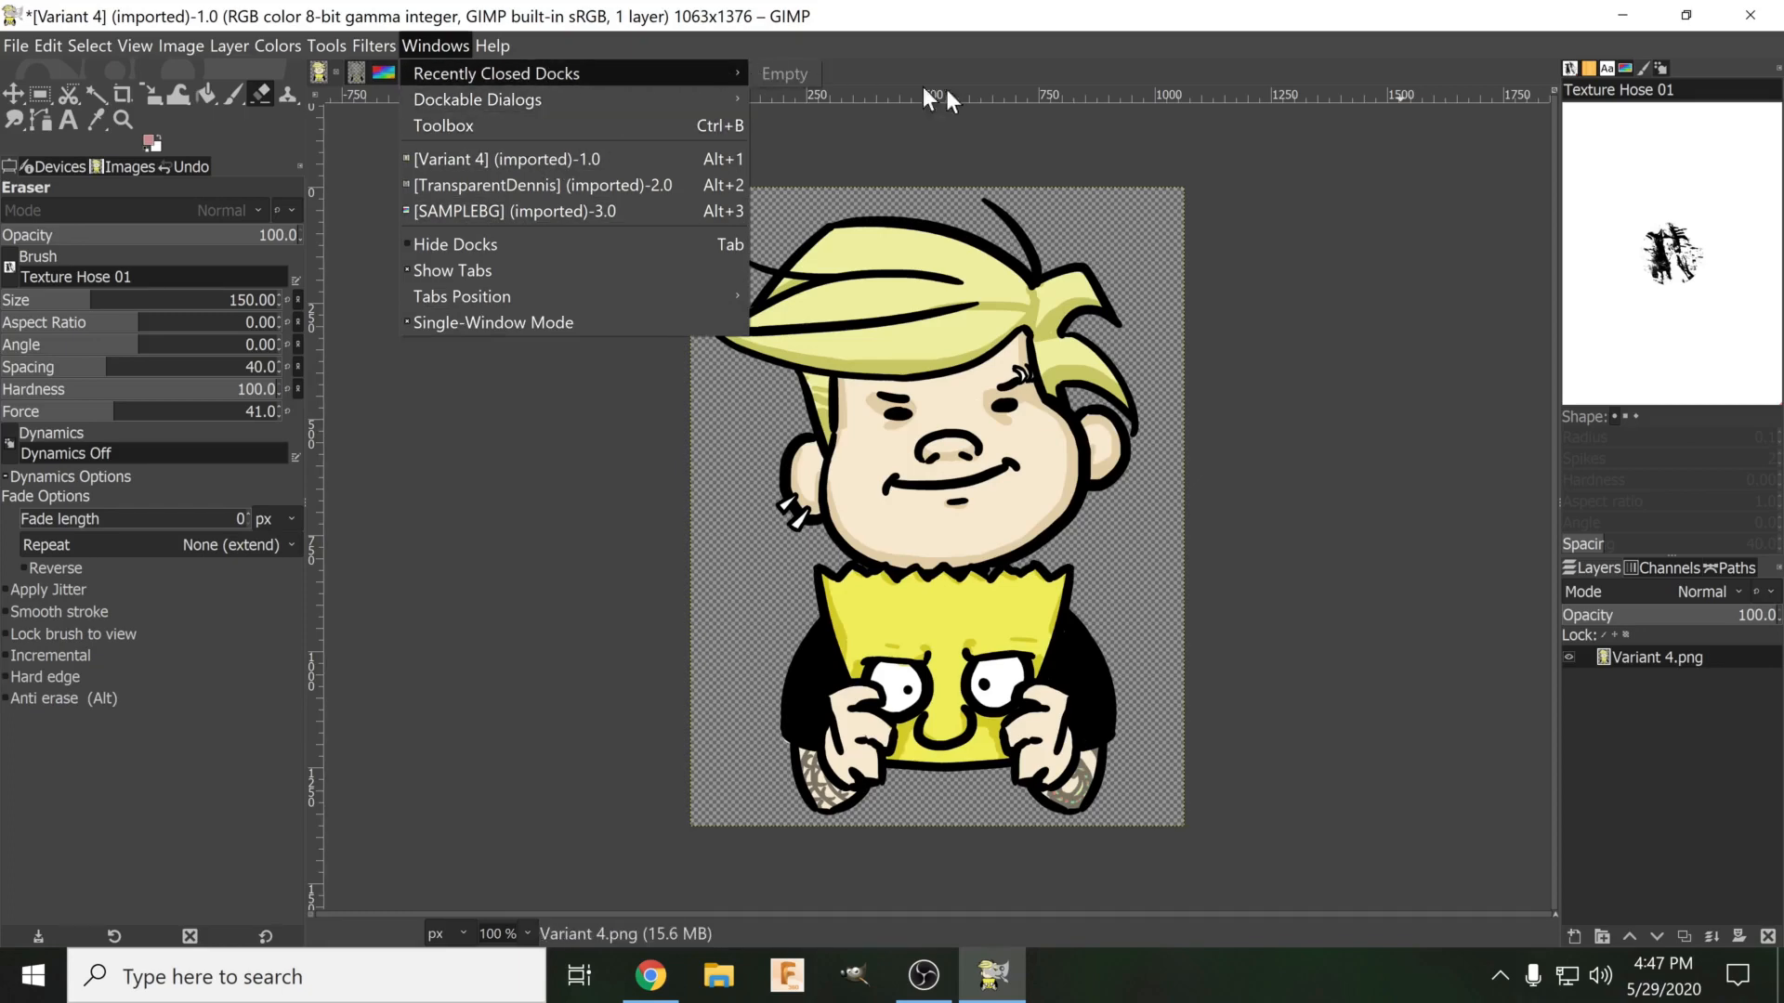
{"action": "mouse_move", "coordinate": [632, 84]}
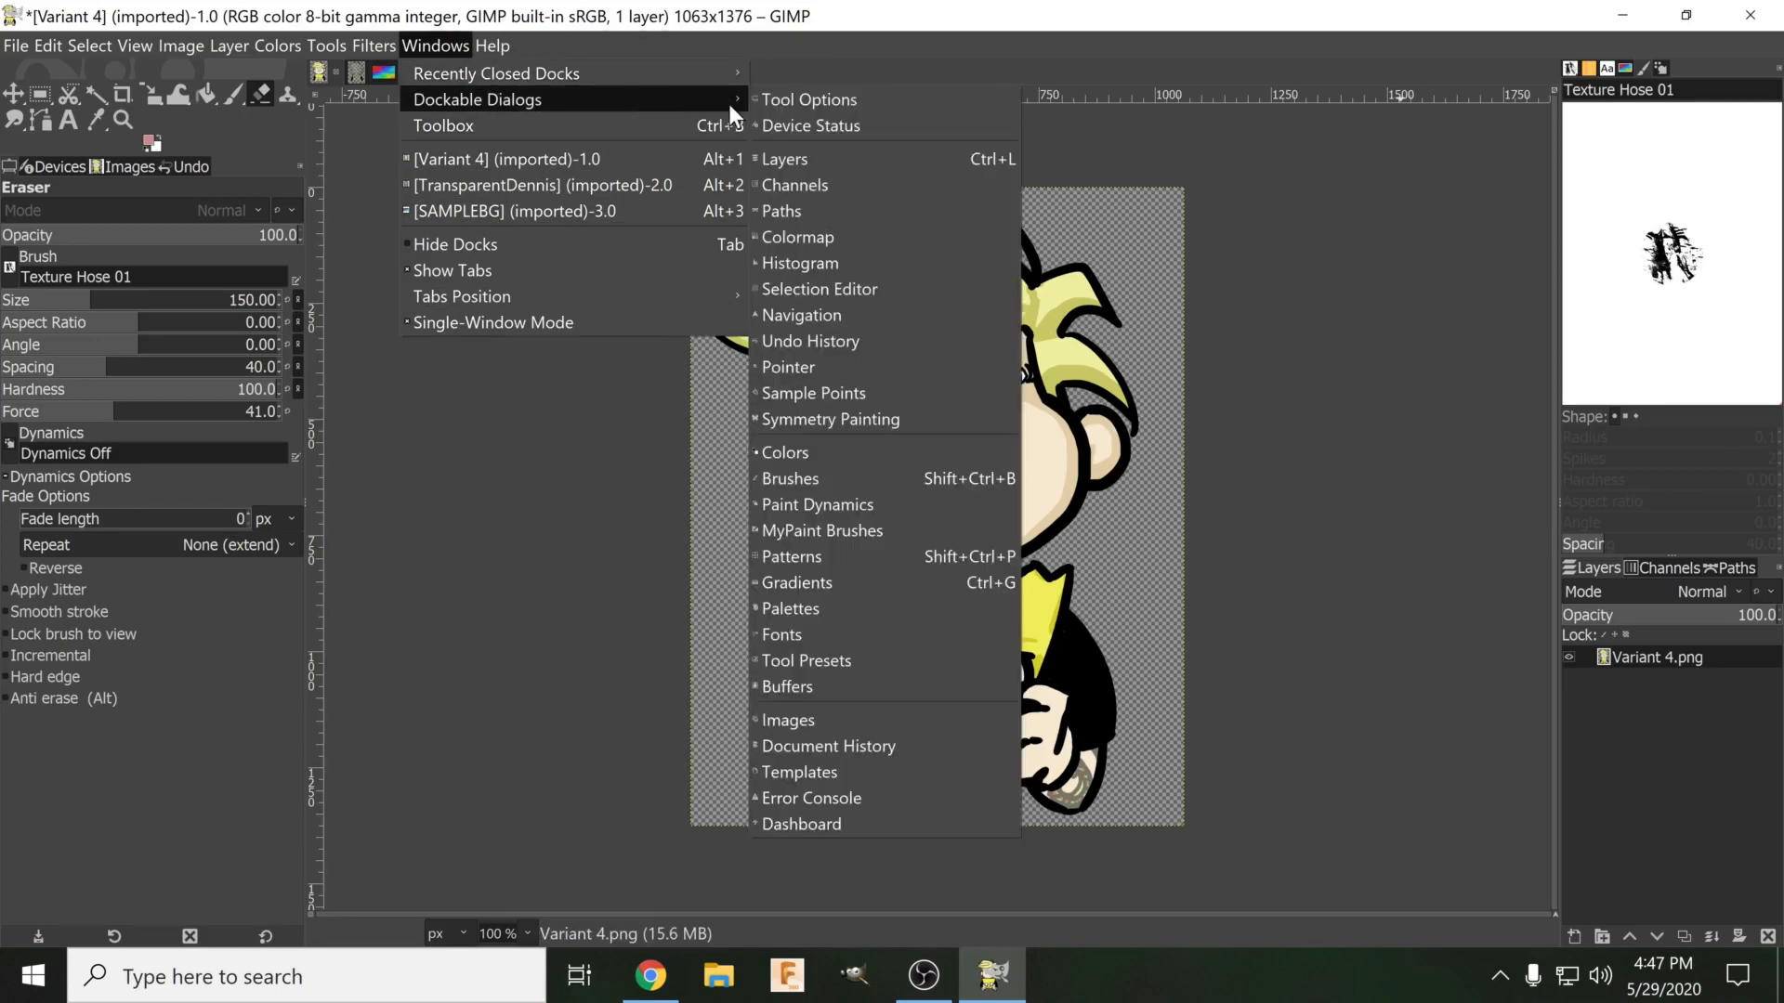
{"action": "left_click", "coordinate": [1491, 525]}
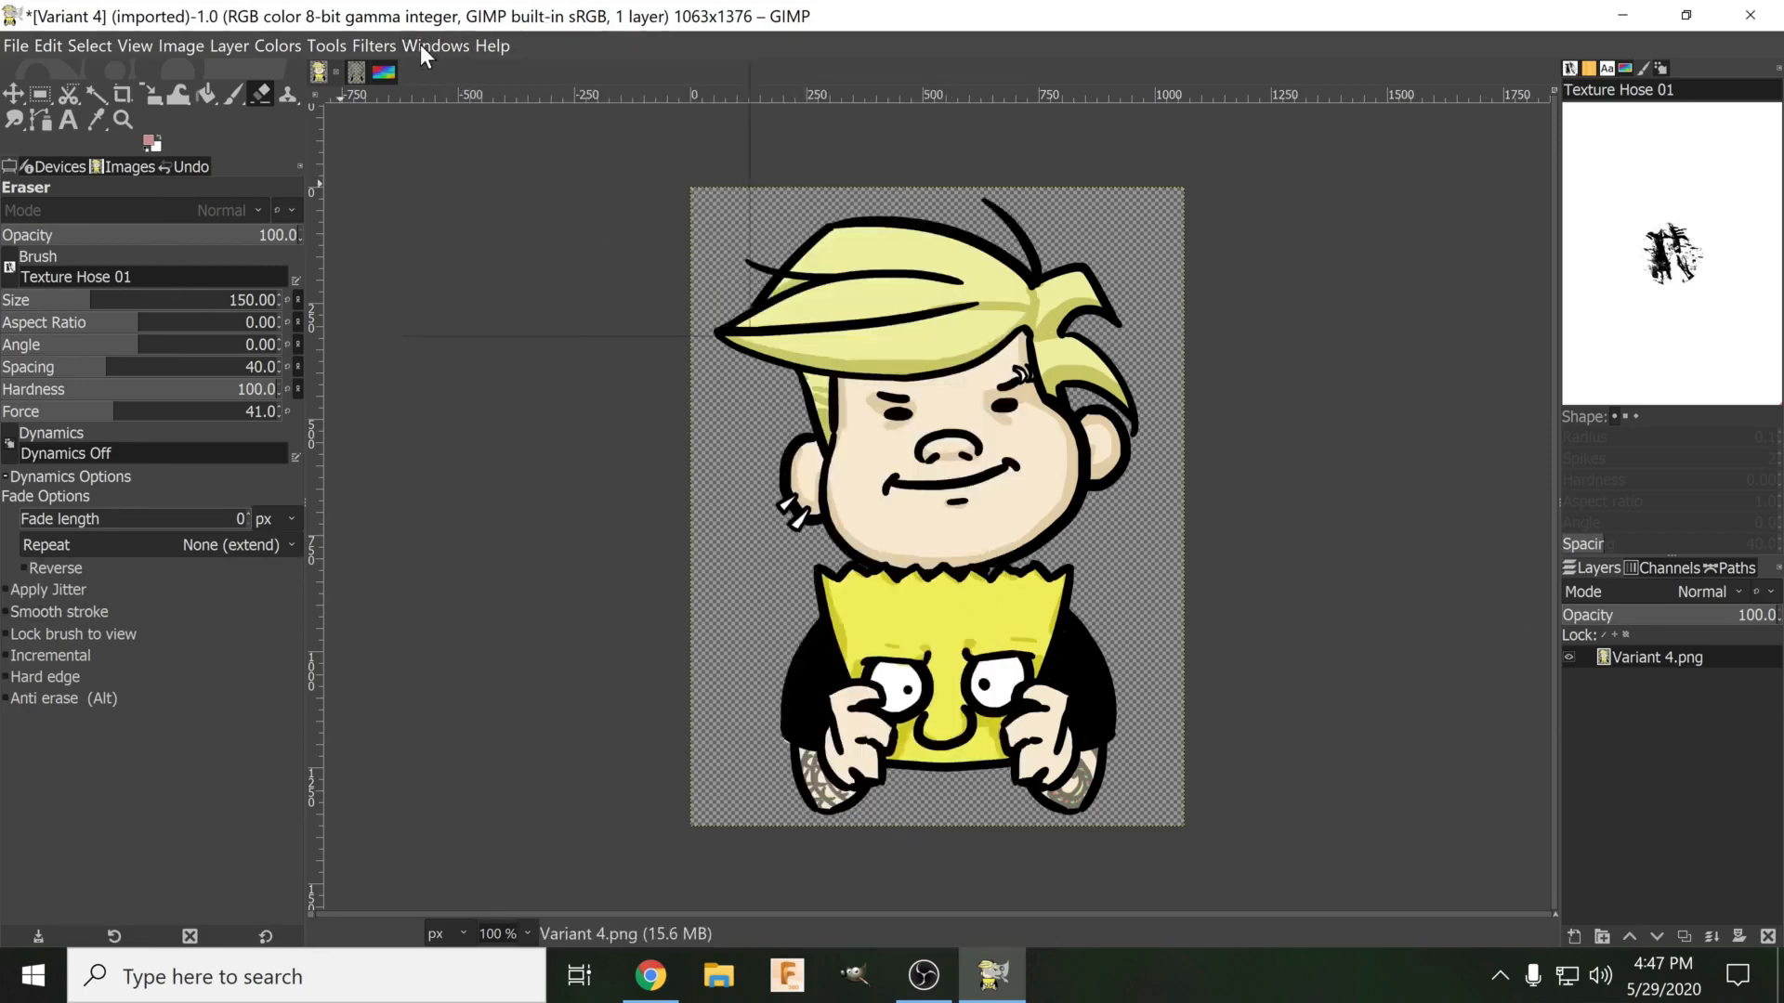
Look through the available paint tools and the transparency options for the layer.
{"action": "left_click", "coordinate": [367, 44]}
{"action": "mouse_move", "coordinate": [430, 42]}
{"action": "mouse_move", "coordinate": [364, 47]}
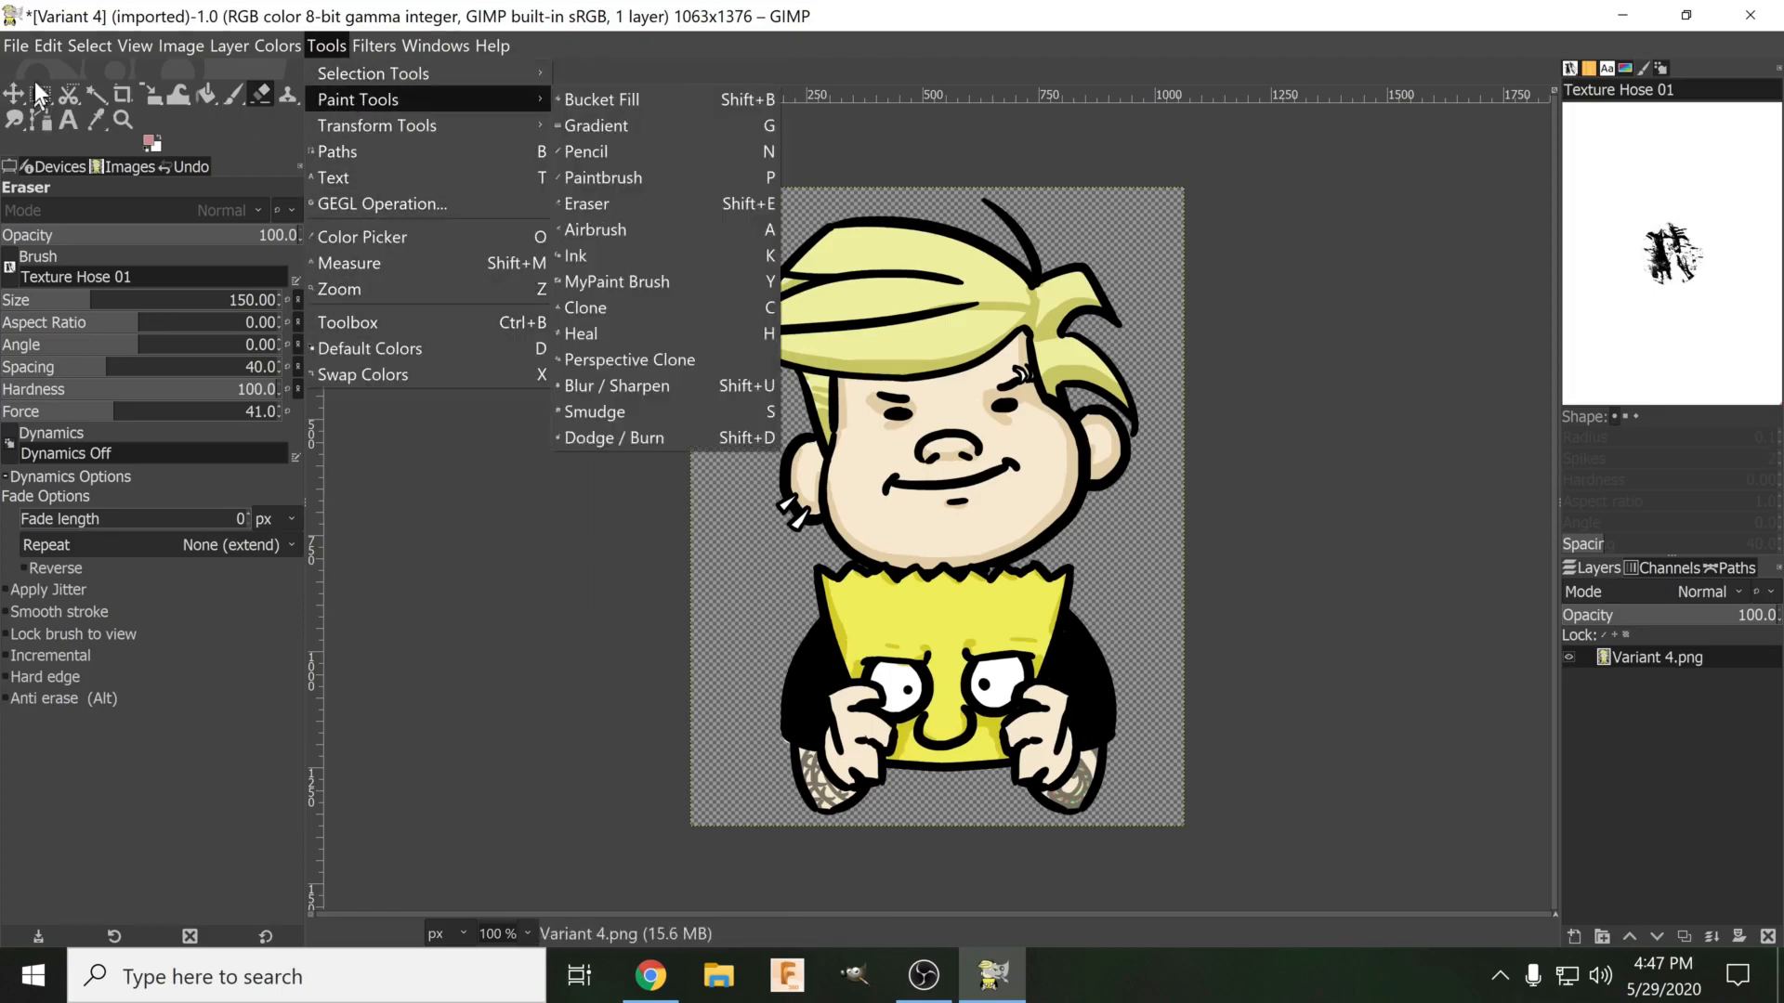
{"action": "mouse_move", "coordinate": [277, 31]}
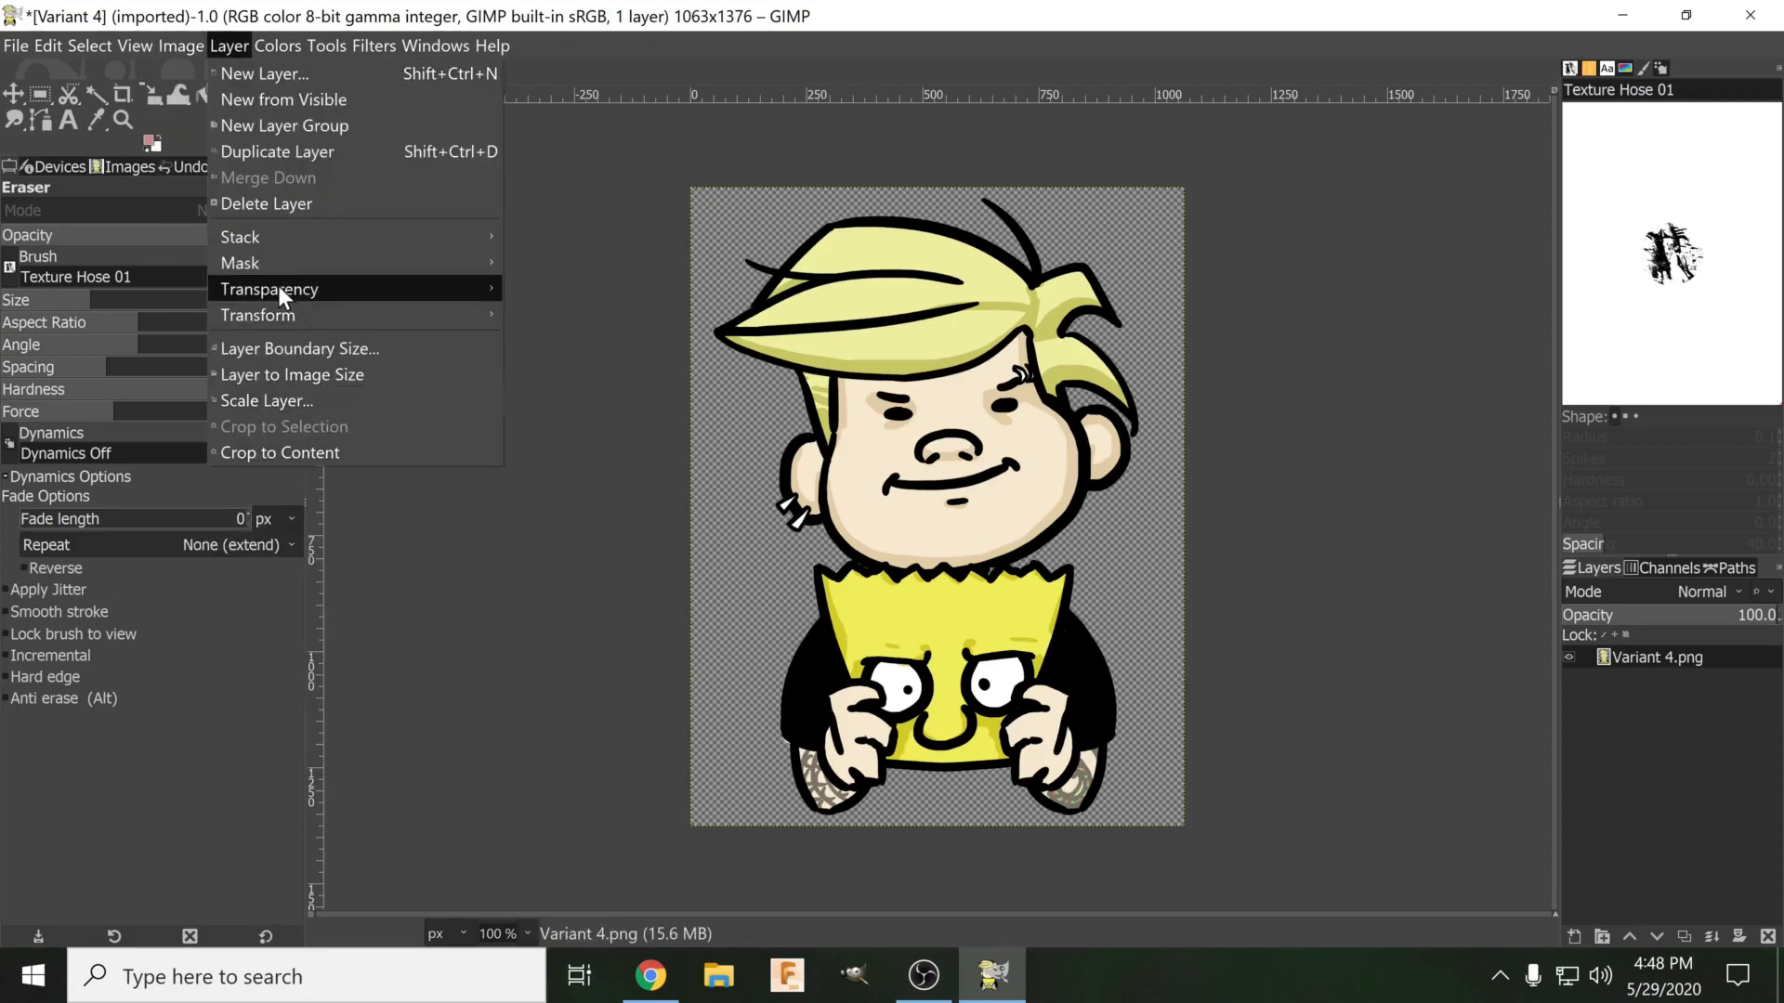
{"action": "mouse_move", "coordinate": [301, 290]}
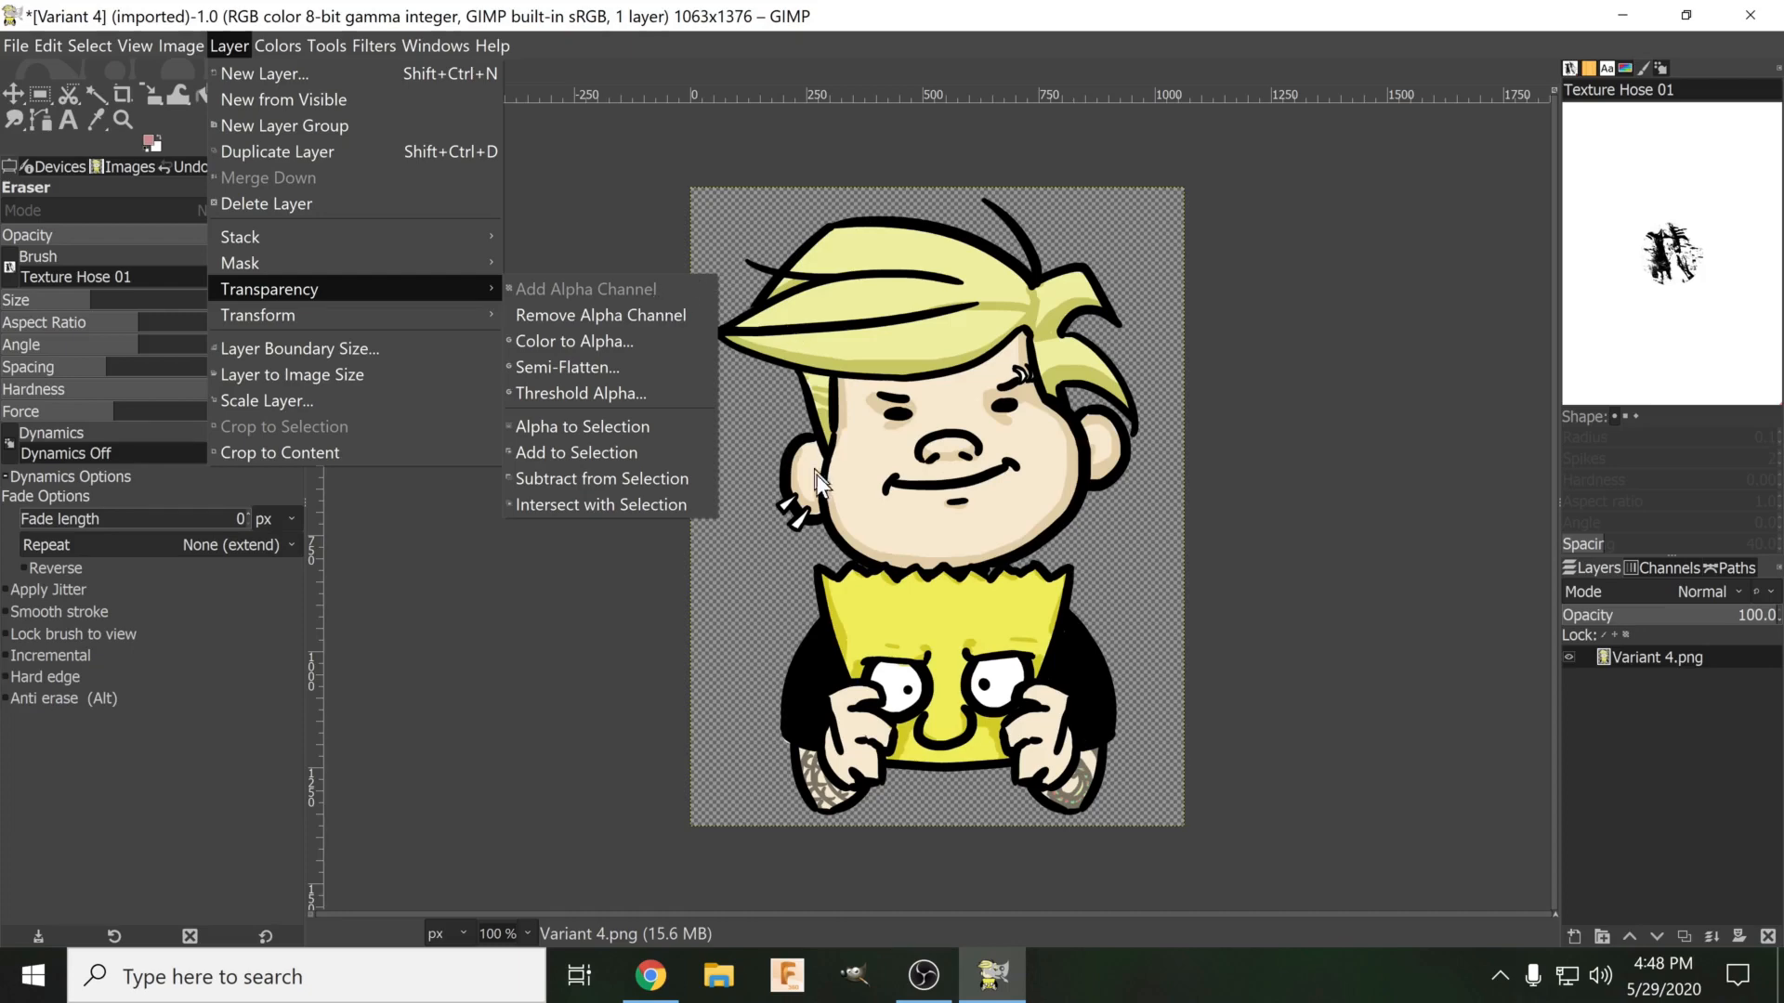
{"action": "mouse_move", "coordinate": [365, 317]}
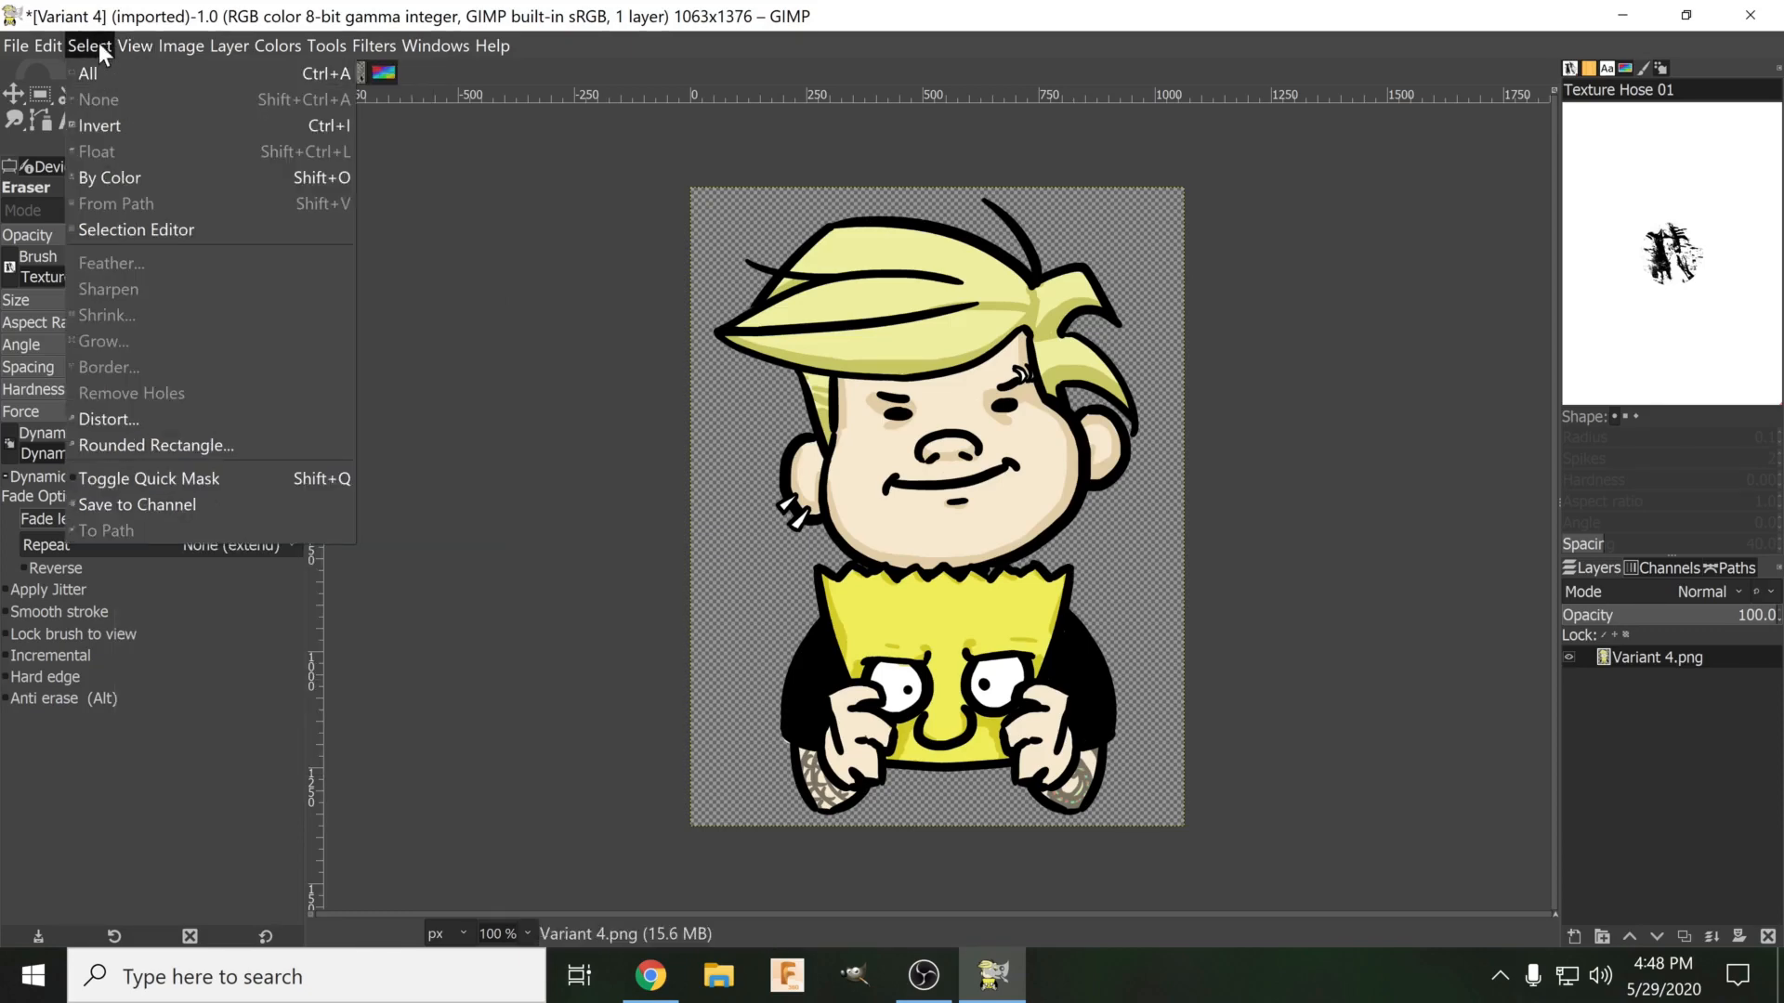
Select the whole image and clear the selection again.
{"action": "left_click", "coordinate": [103, 82]}
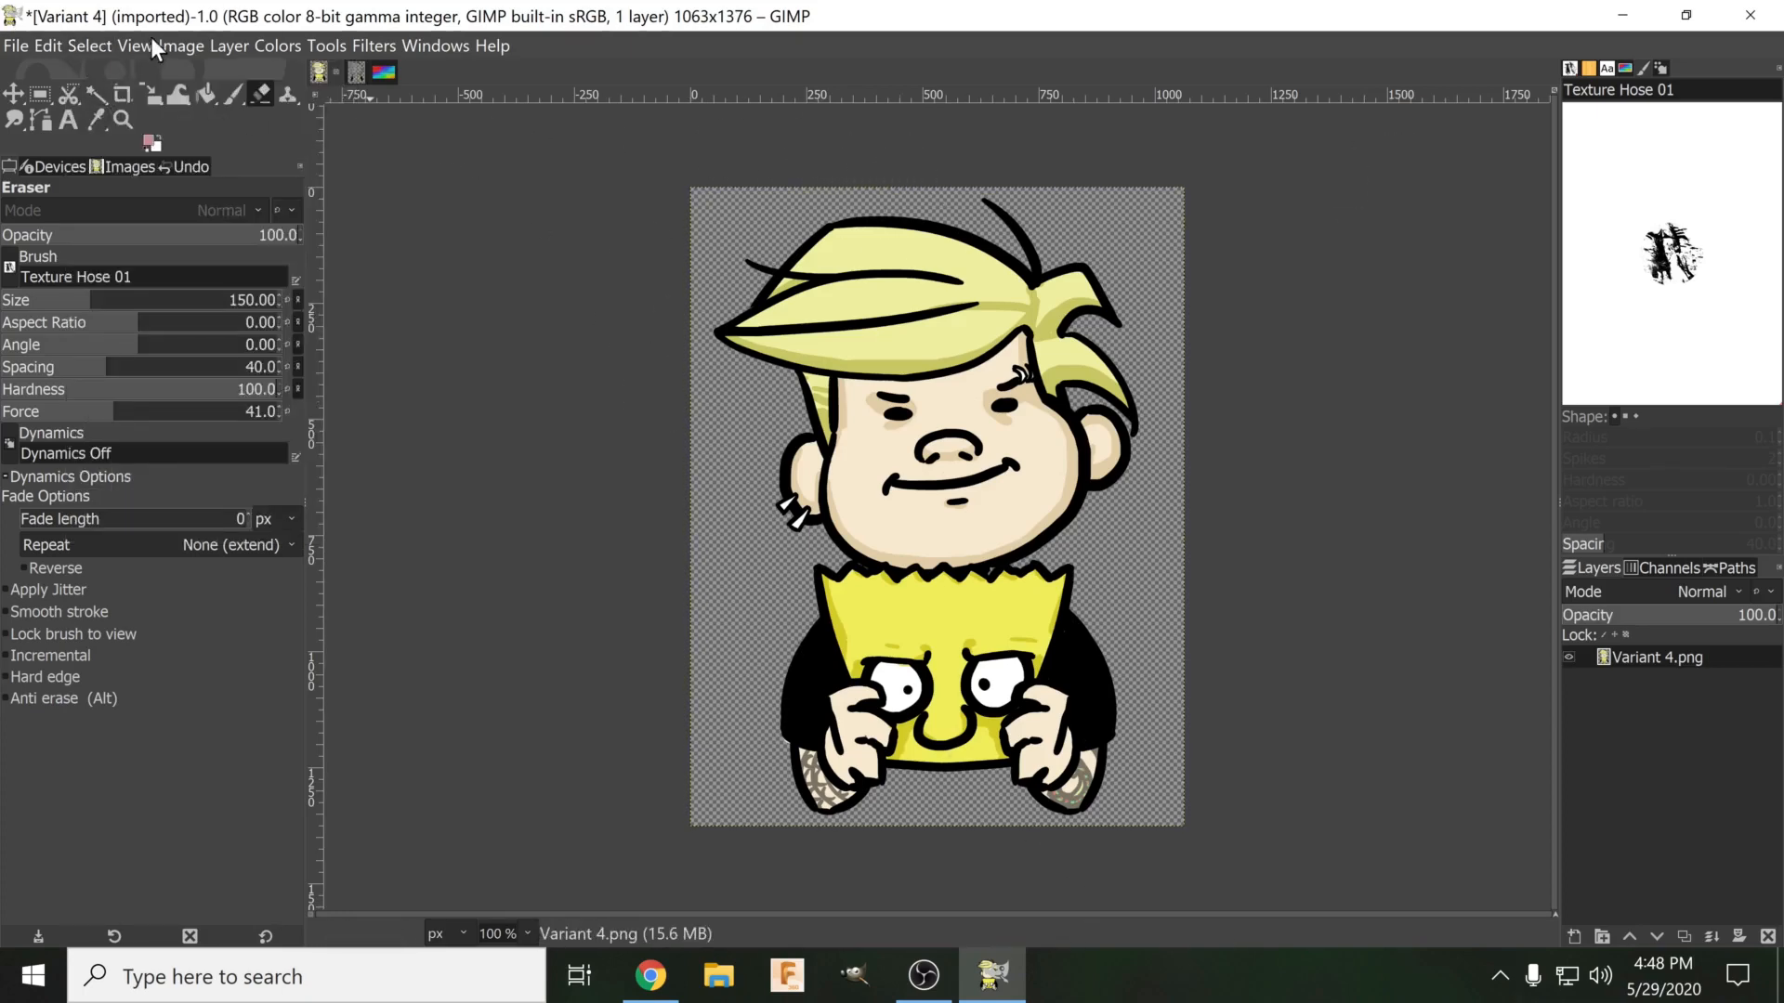
{"action": "left_click", "coordinate": [86, 46]}
{"action": "left_click", "coordinate": [89, 101]}
Look over the editing commands and the image export settings for Variant 4.png, closing them without exporting.
{"action": "left_click", "coordinate": [57, 42]}
{"action": "mouse_move", "coordinate": [74, 45]}
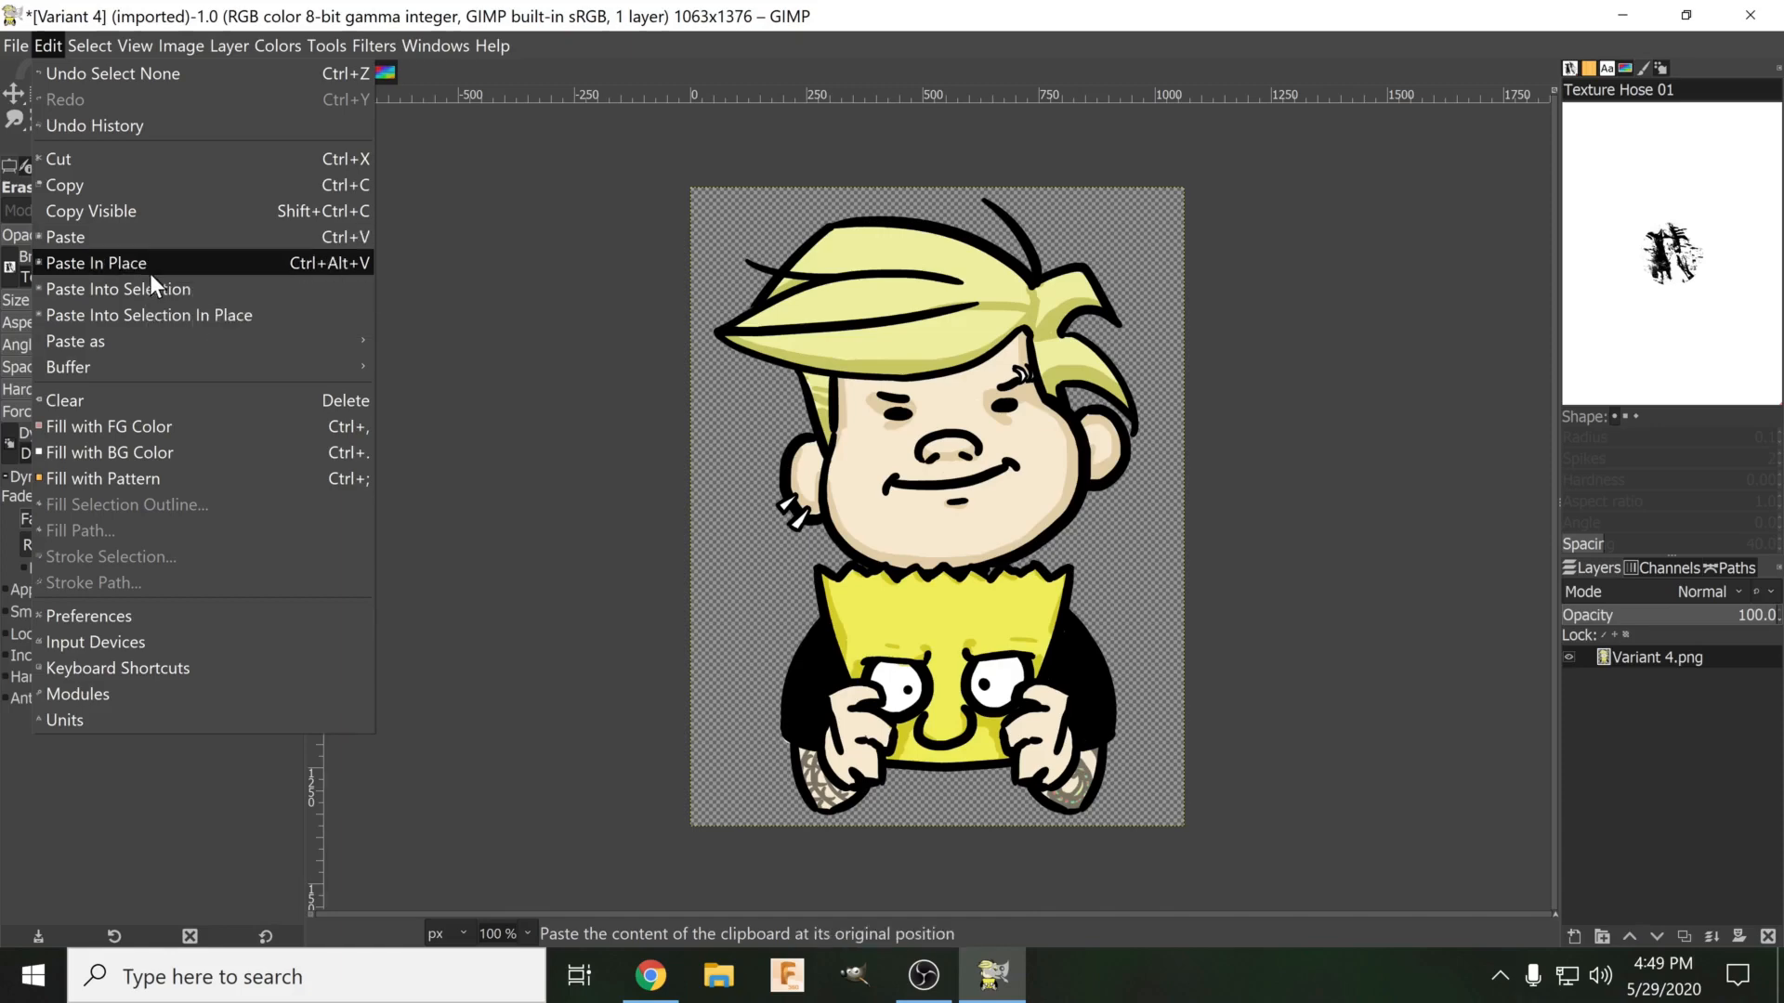
{"action": "mouse_move", "coordinate": [160, 333]}
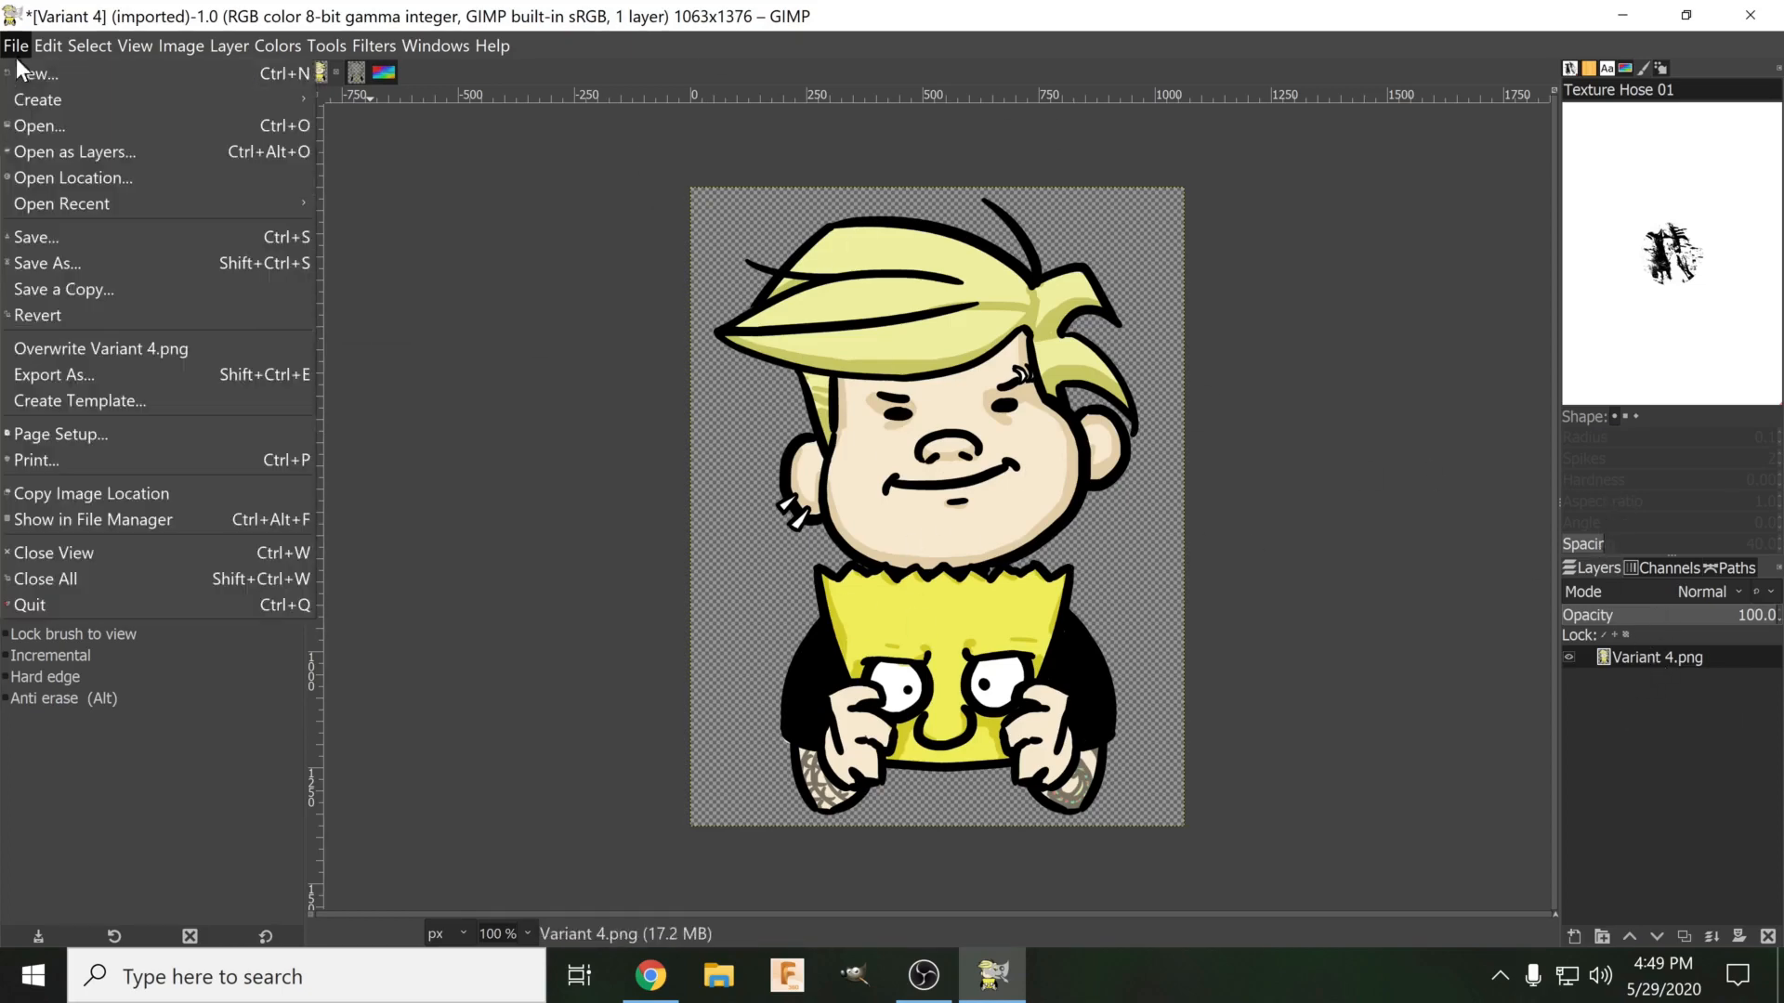
{"action": "left_click", "coordinate": [100, 379]}
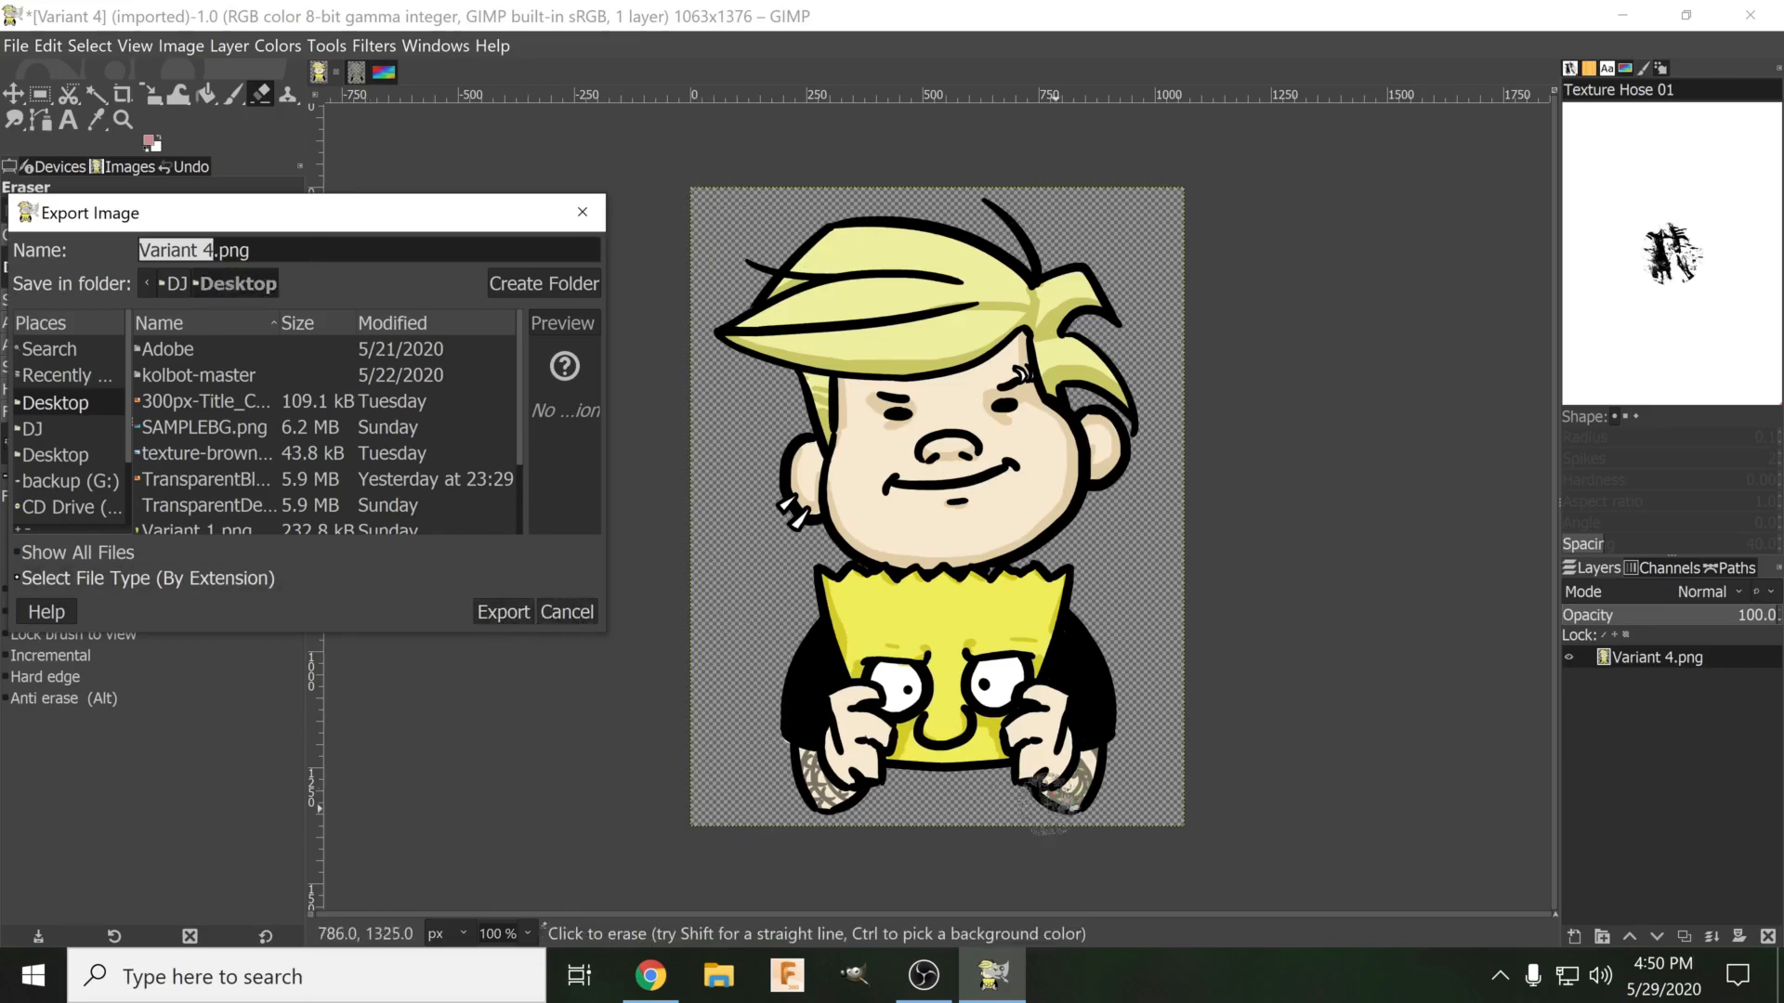
{"action": "left_click", "coordinate": [552, 613]}
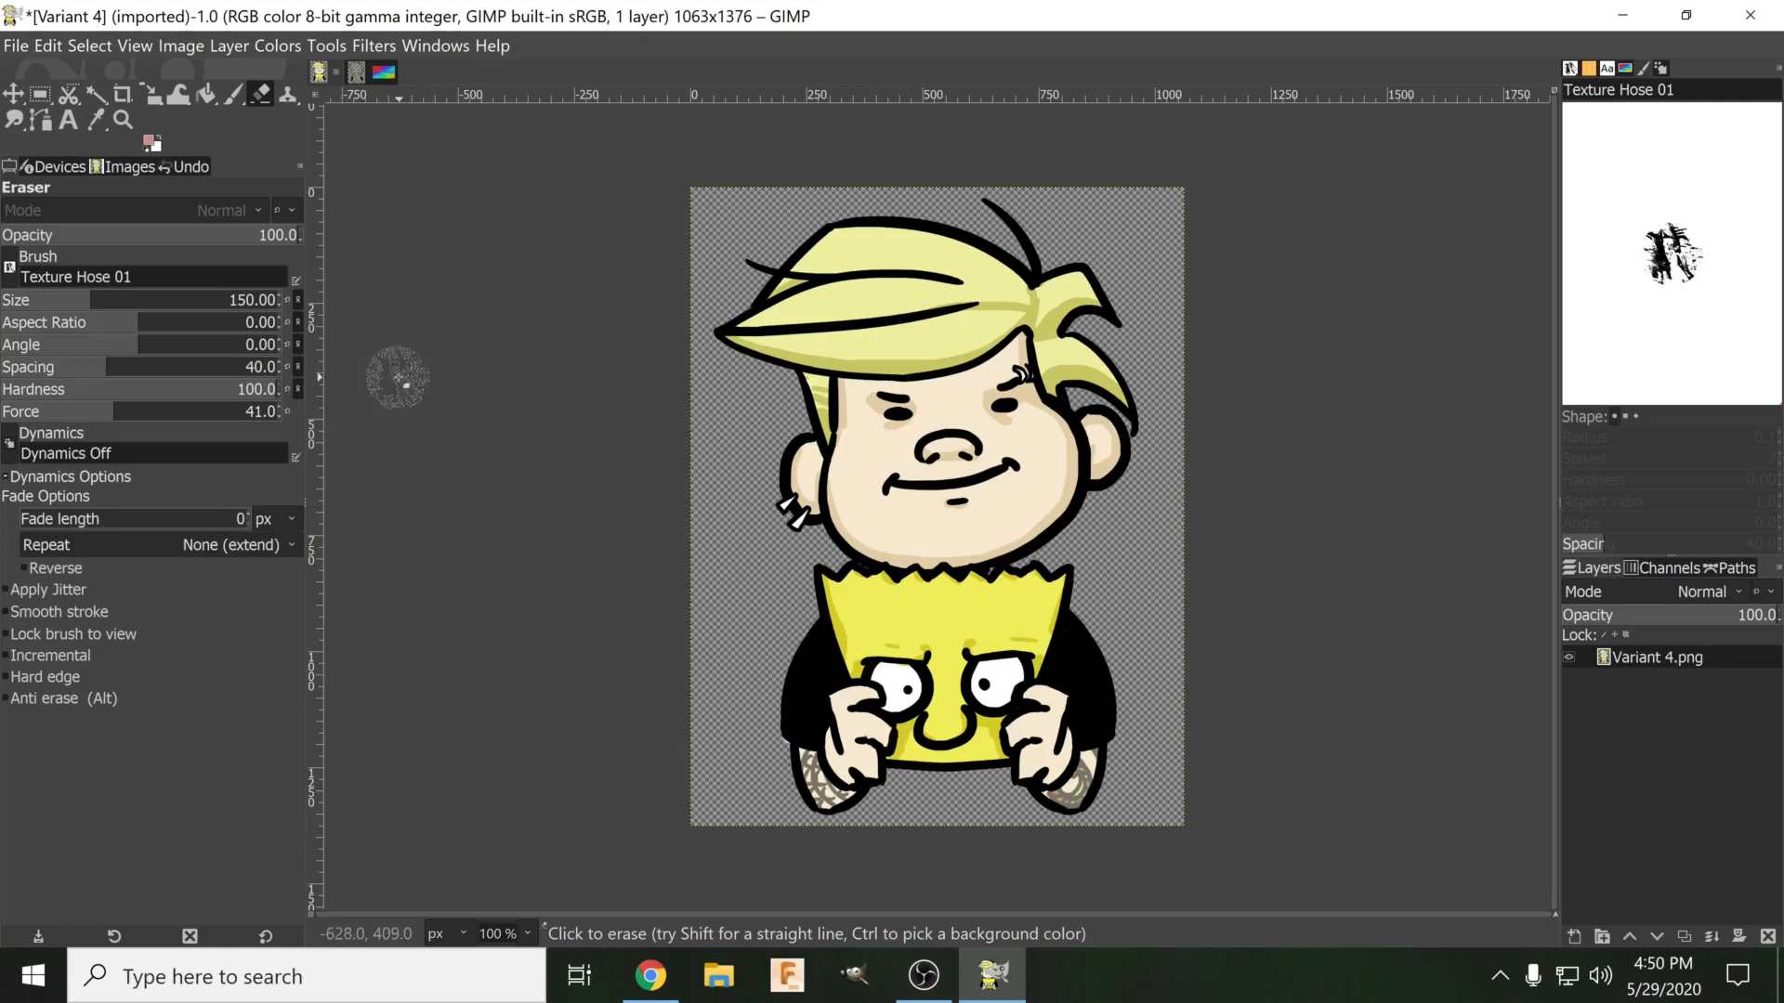
Examine the grouped tools in the toolbox, including the align, selection, transform, warp, clone and text tools.
{"action": "right_click", "coordinate": [11, 95]}
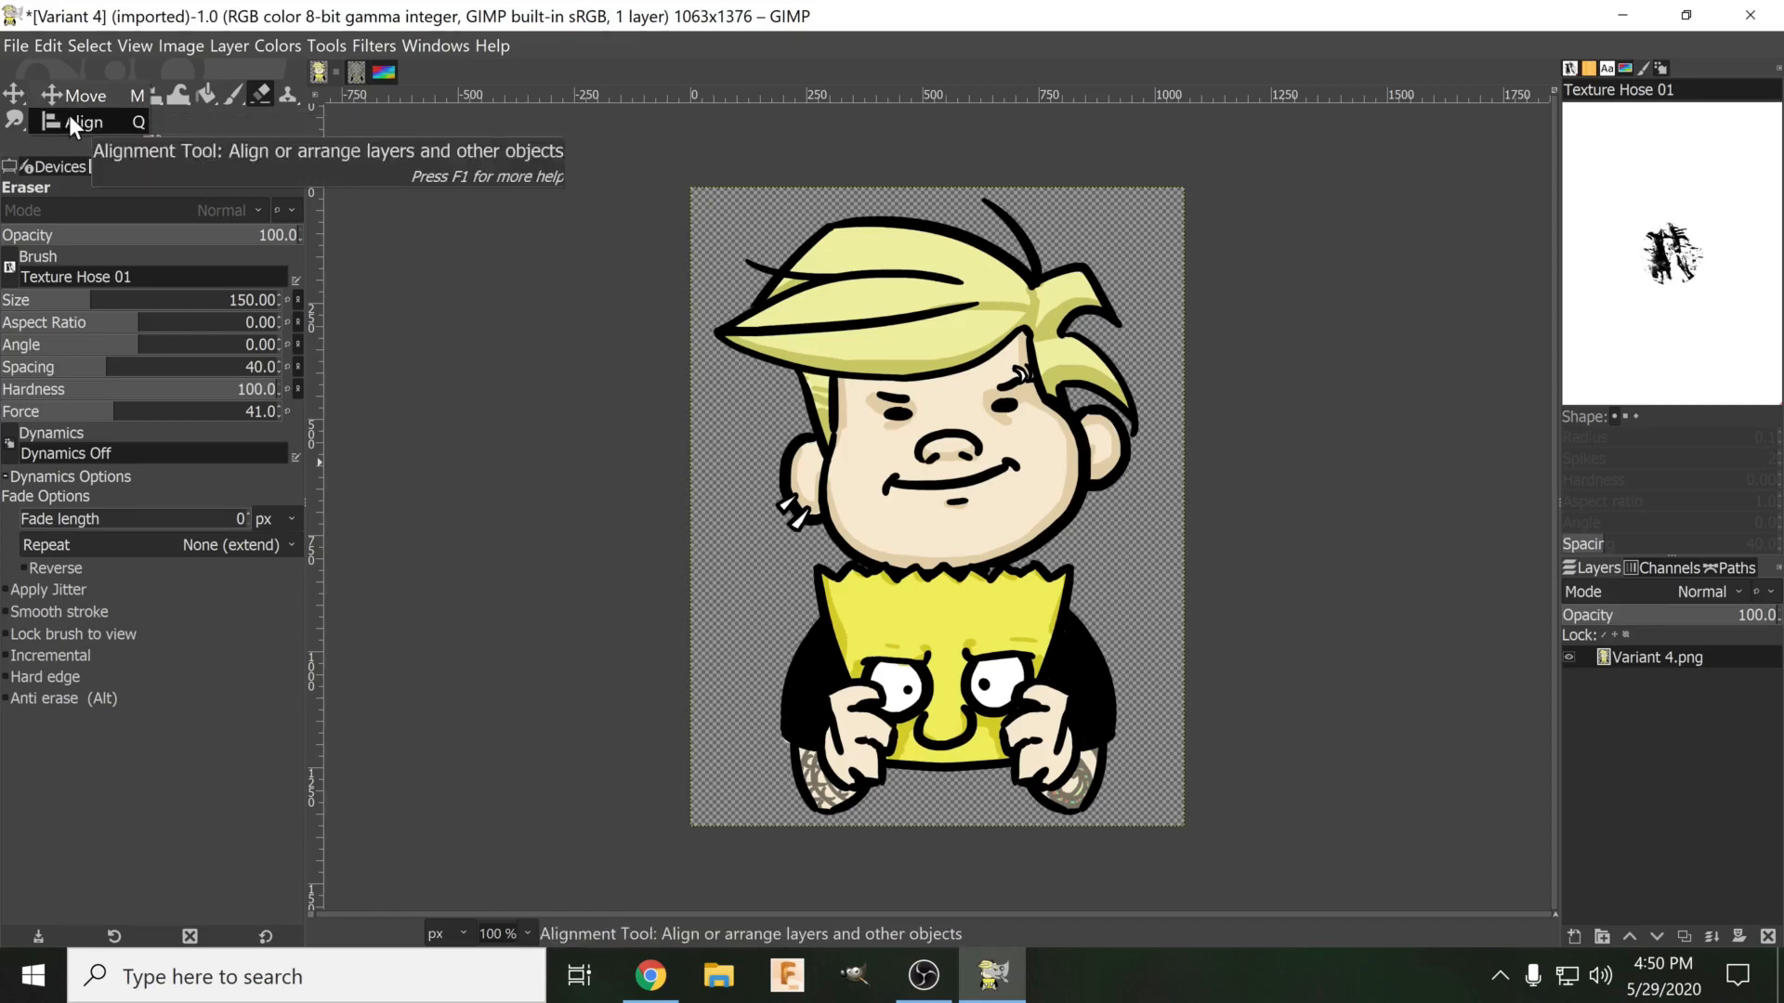
{"action": "left_click", "coordinate": [195, 127]}
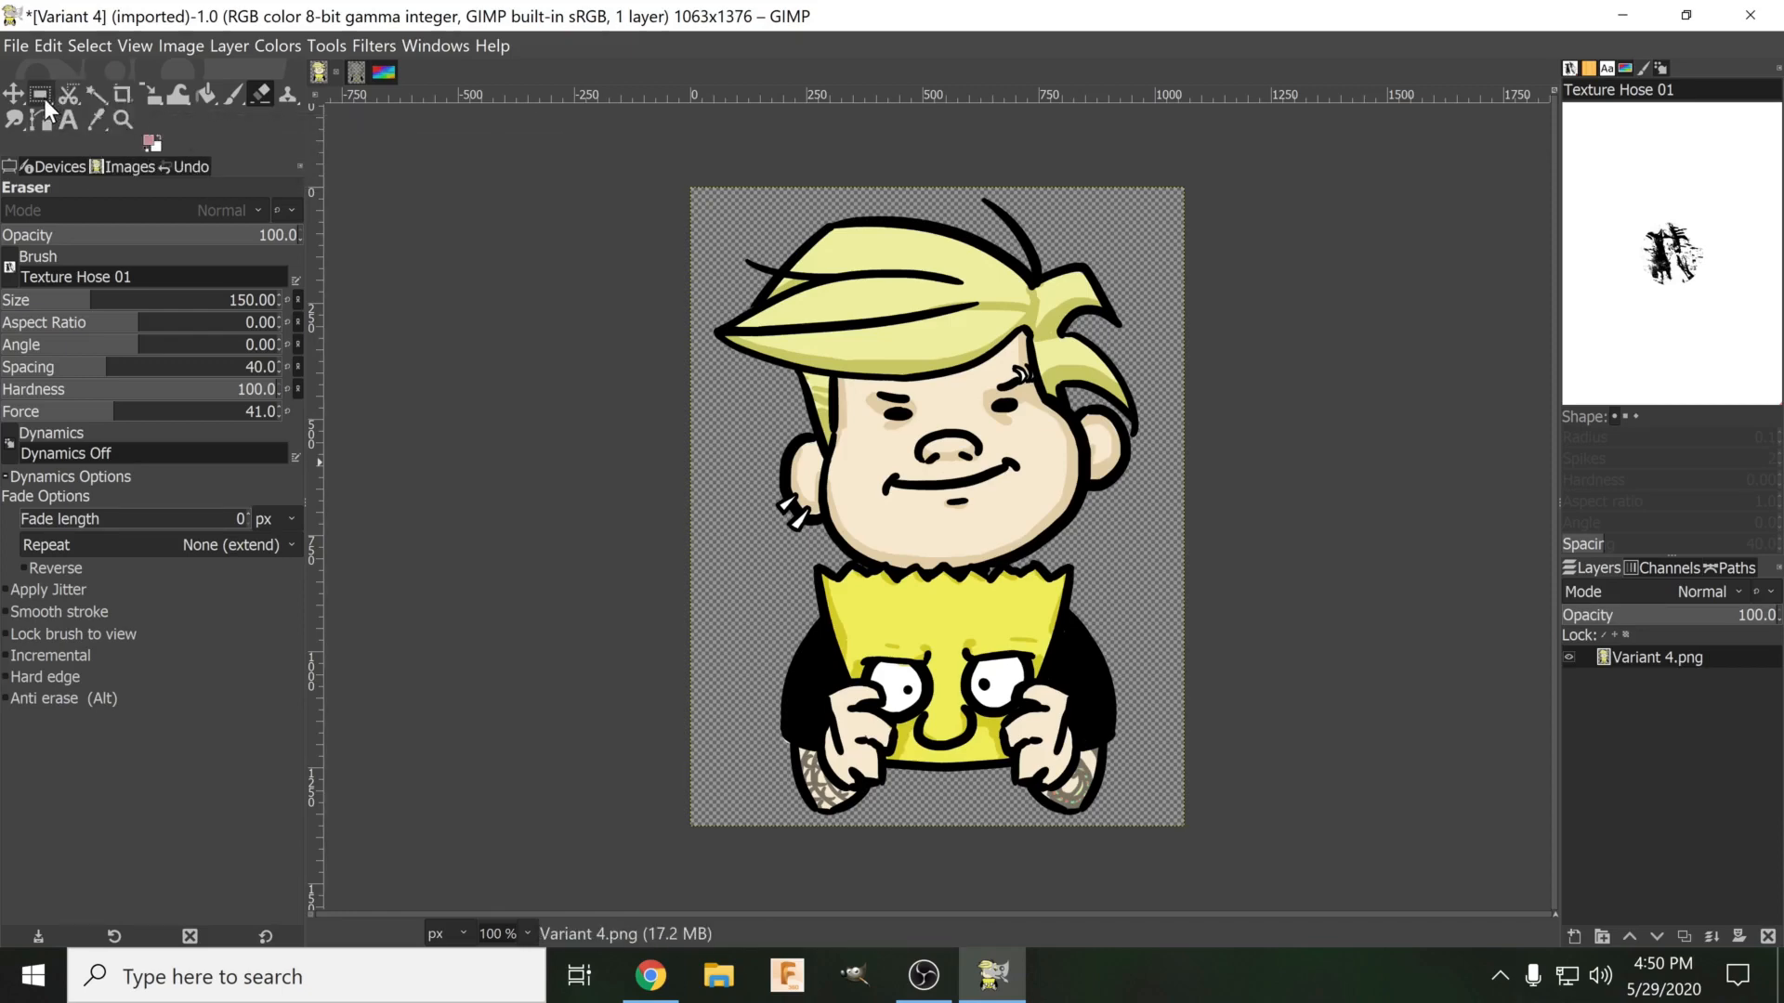
{"action": "right_click", "coordinate": [43, 99]}
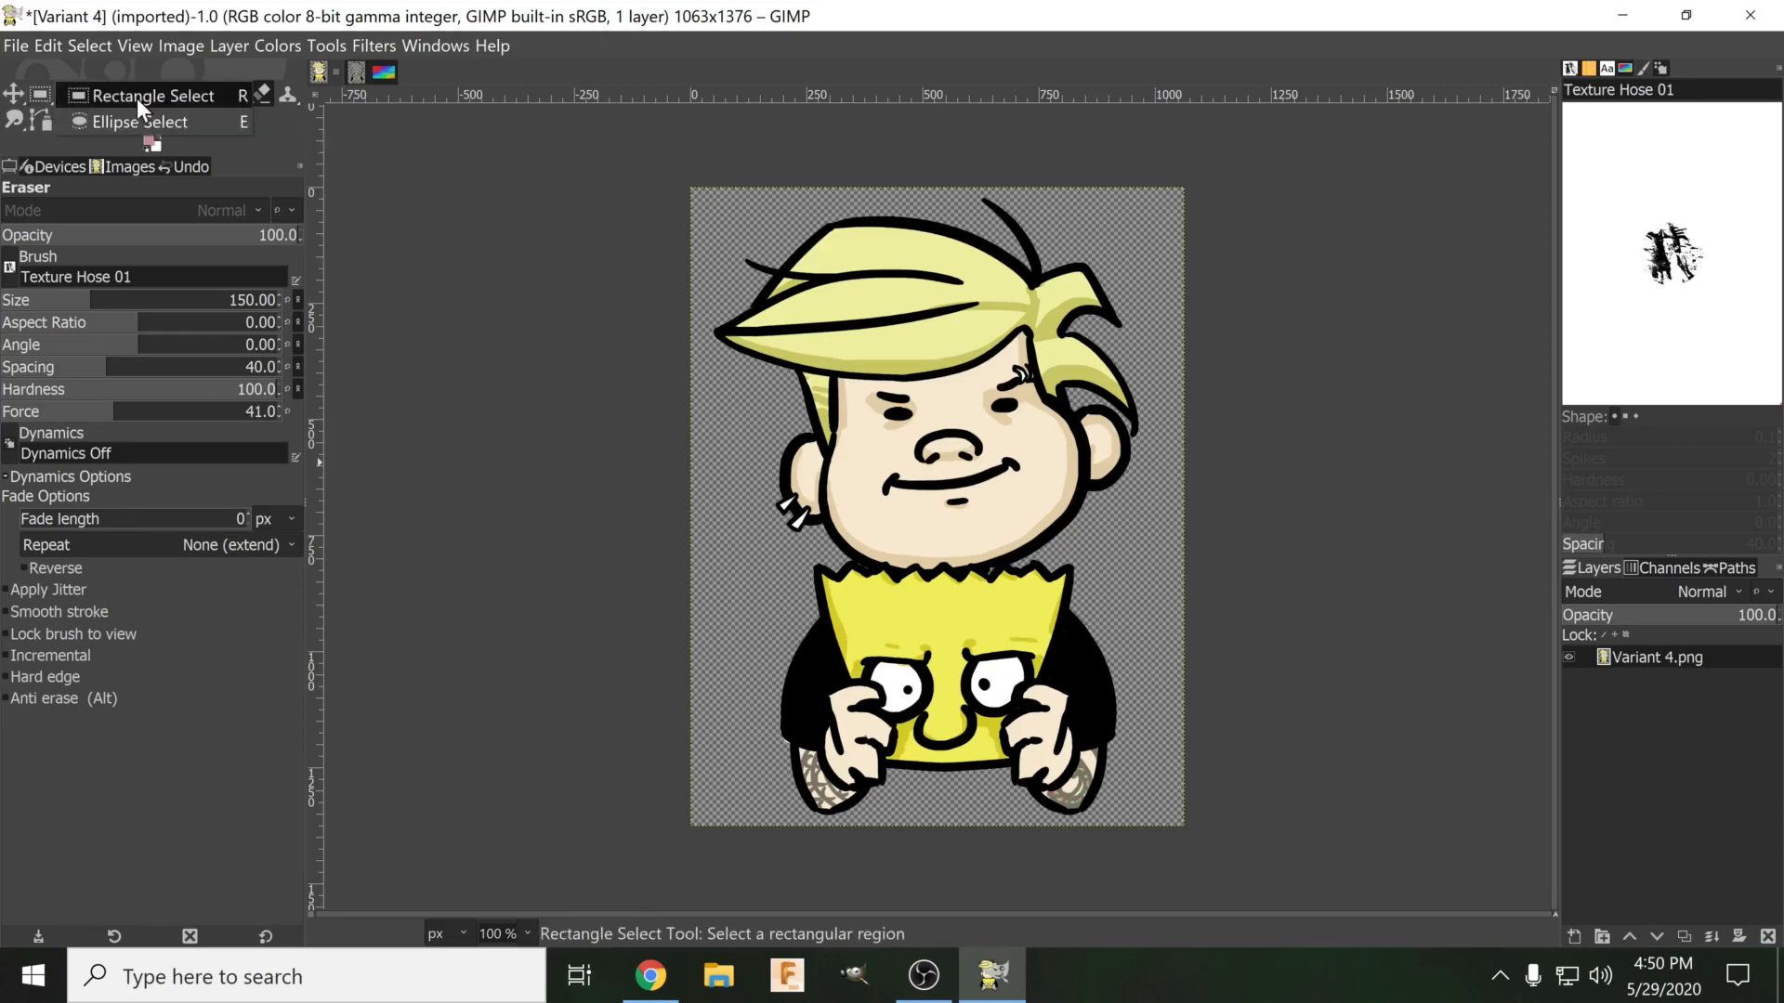
{"action": "left_click", "coordinate": [260, 152]}
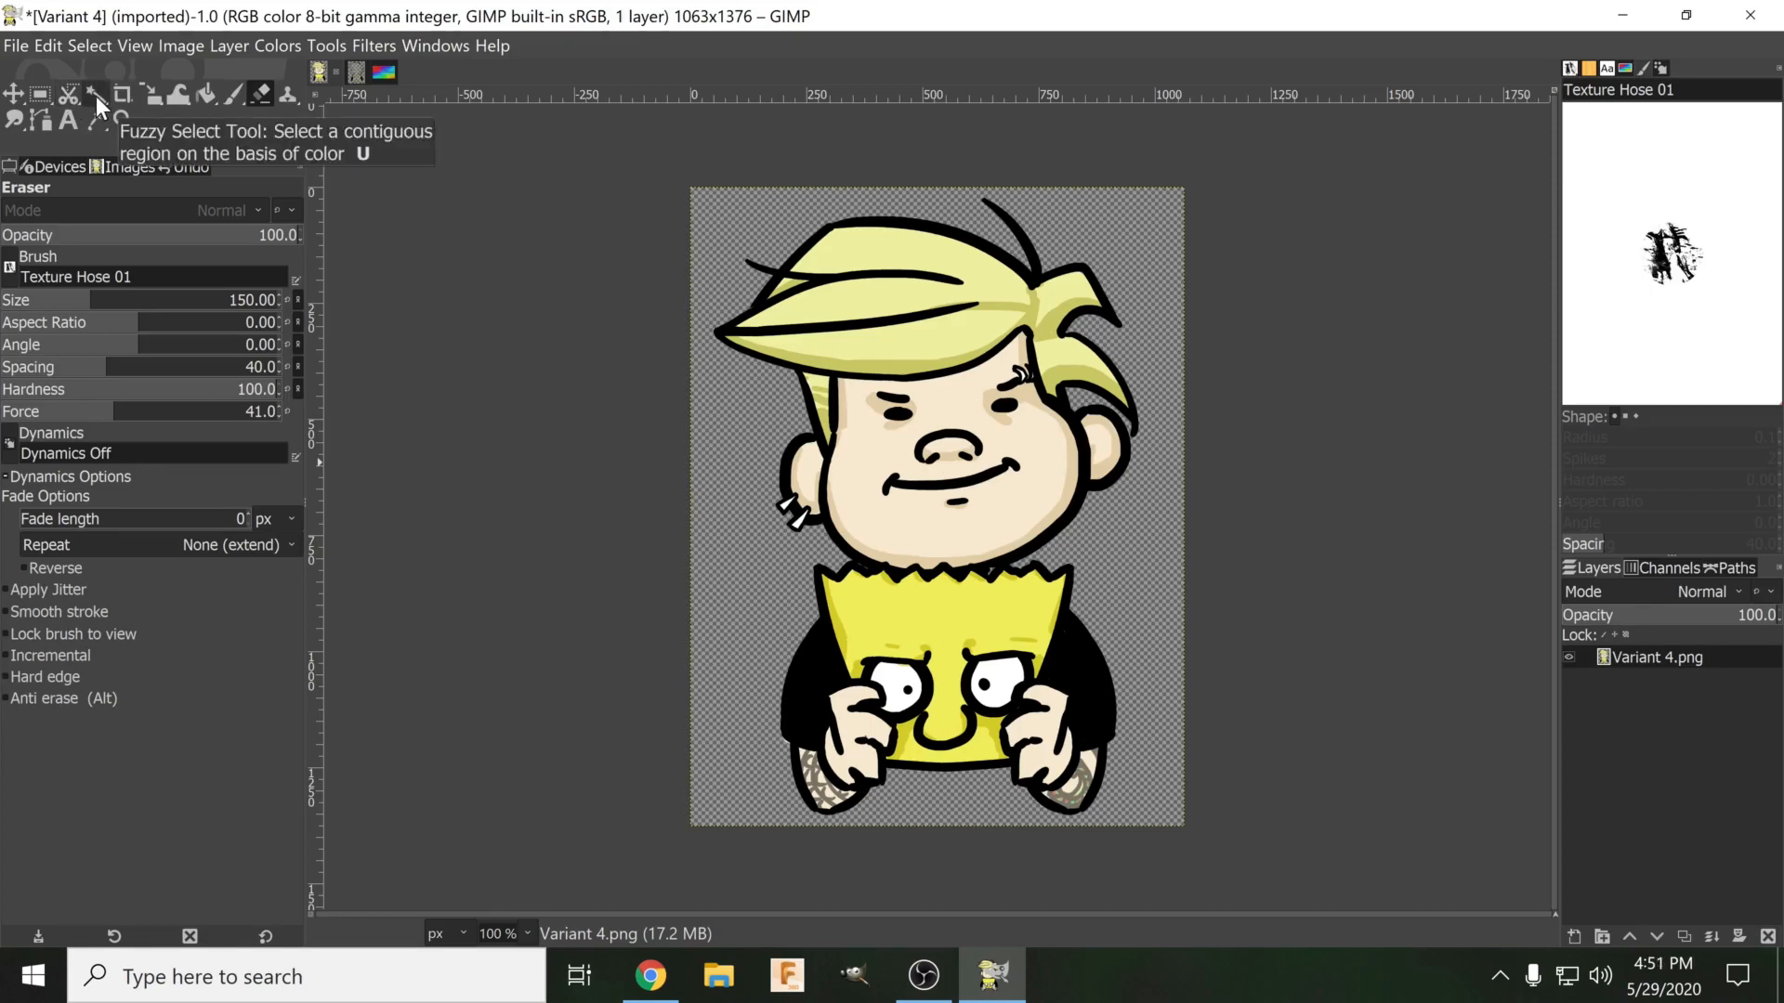
{"action": "right_click", "coordinate": [147, 87]}
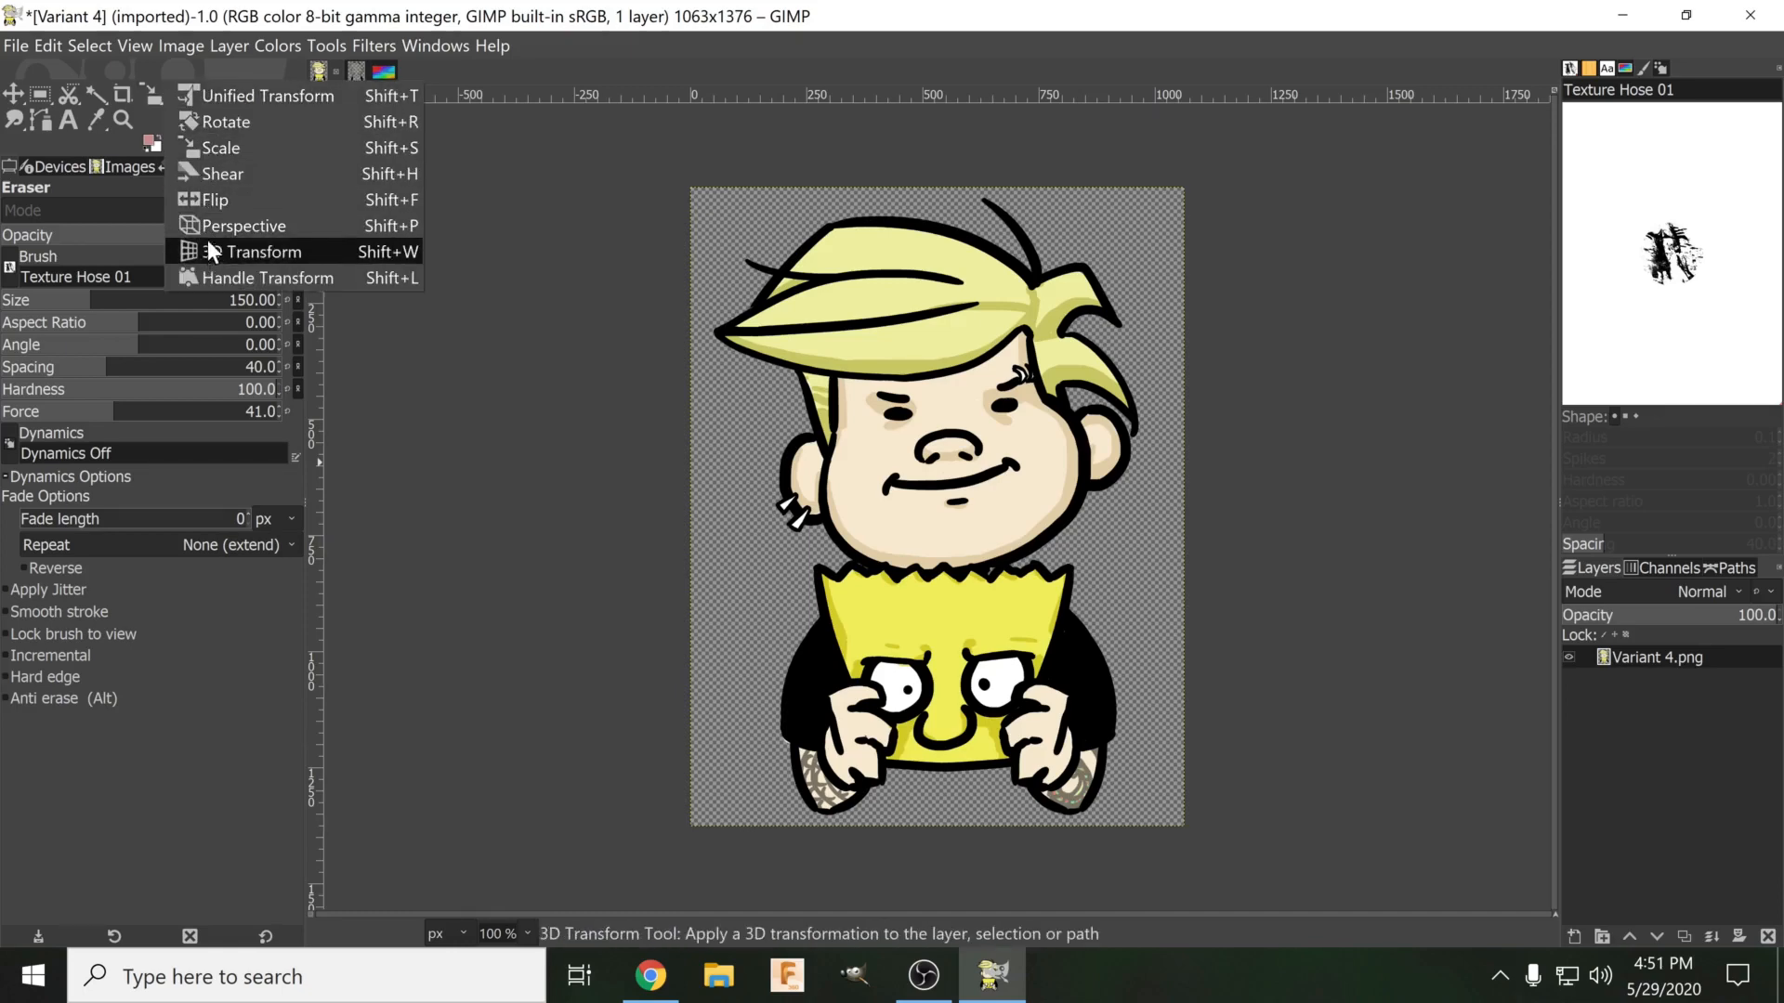
{"action": "left_click", "coordinate": [142, 116]}
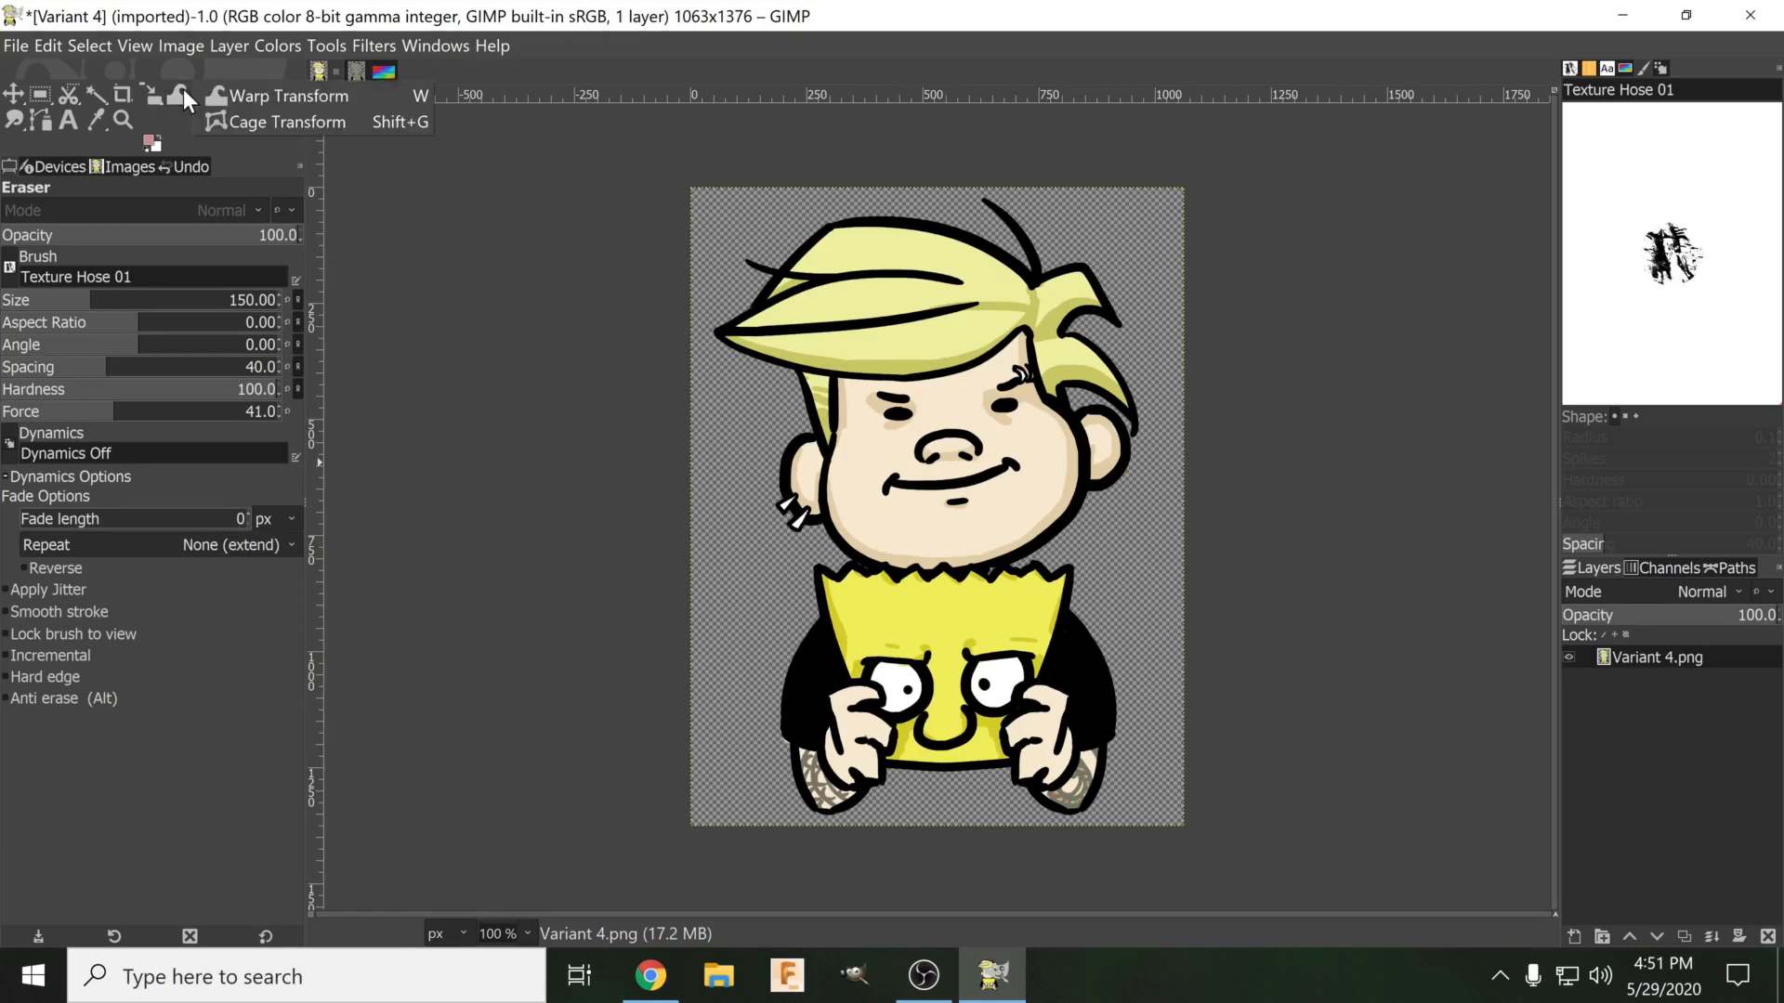
{"action": "mouse_move", "coordinate": [203, 97]}
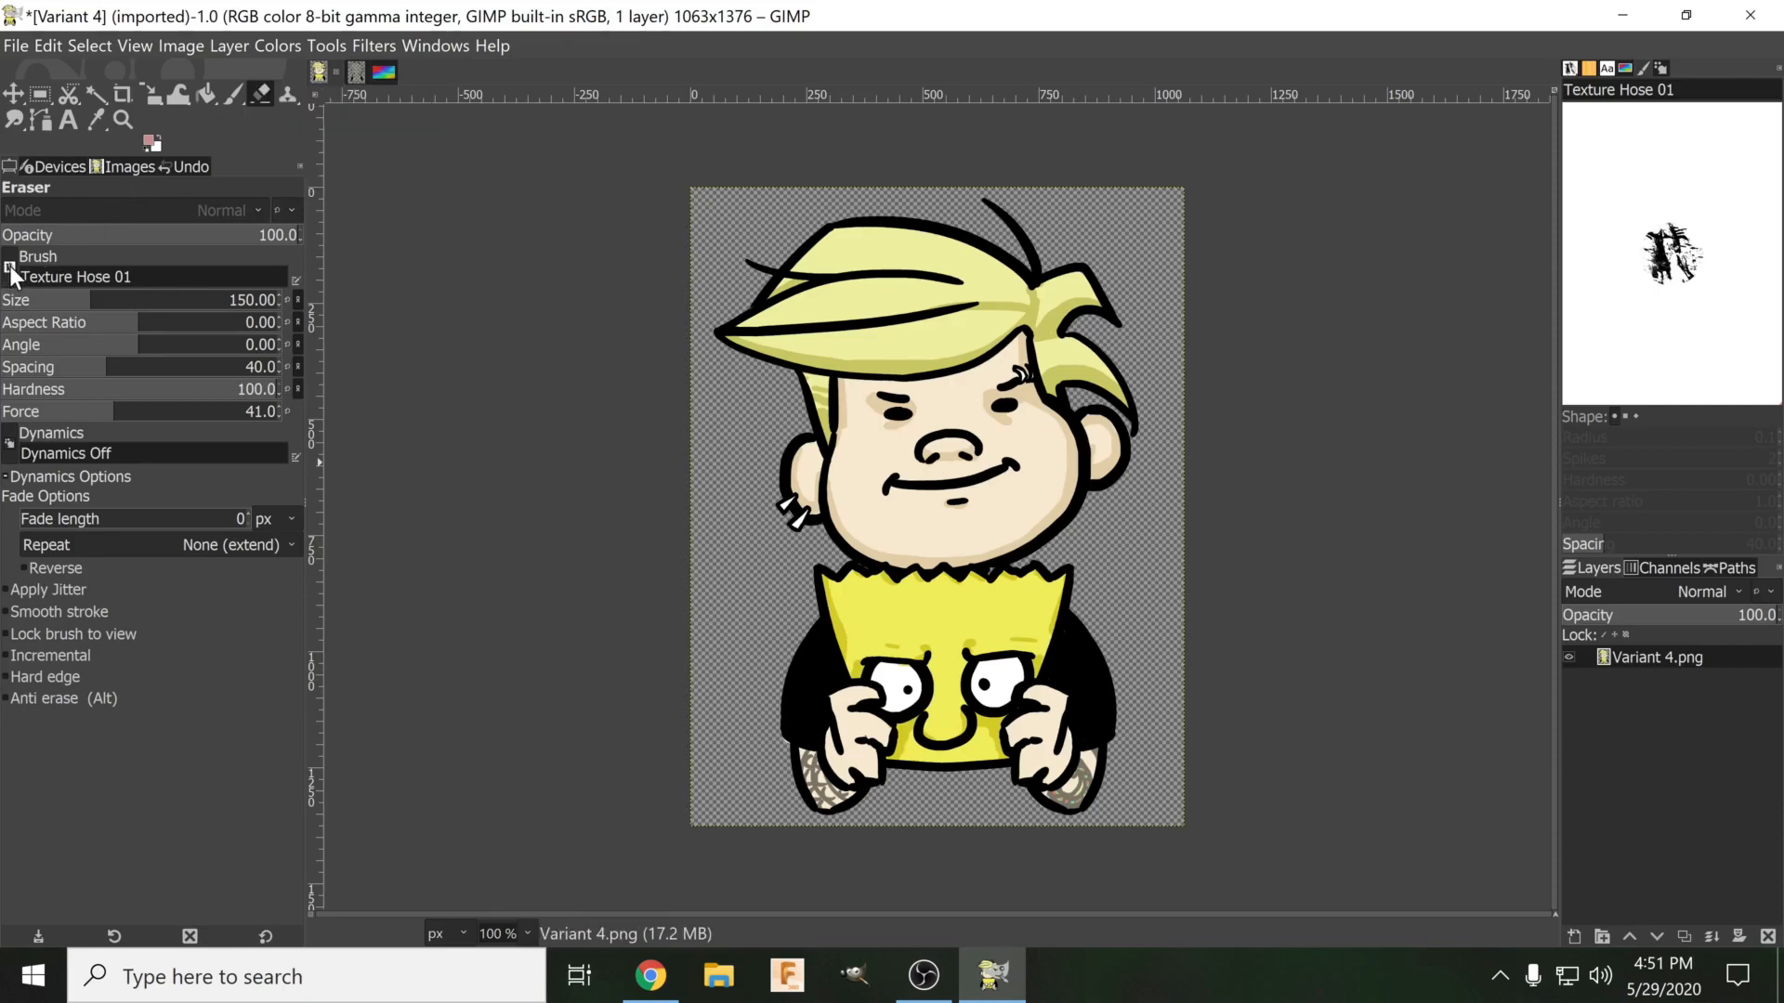
{"action": "left_click", "coordinate": [290, 92]}
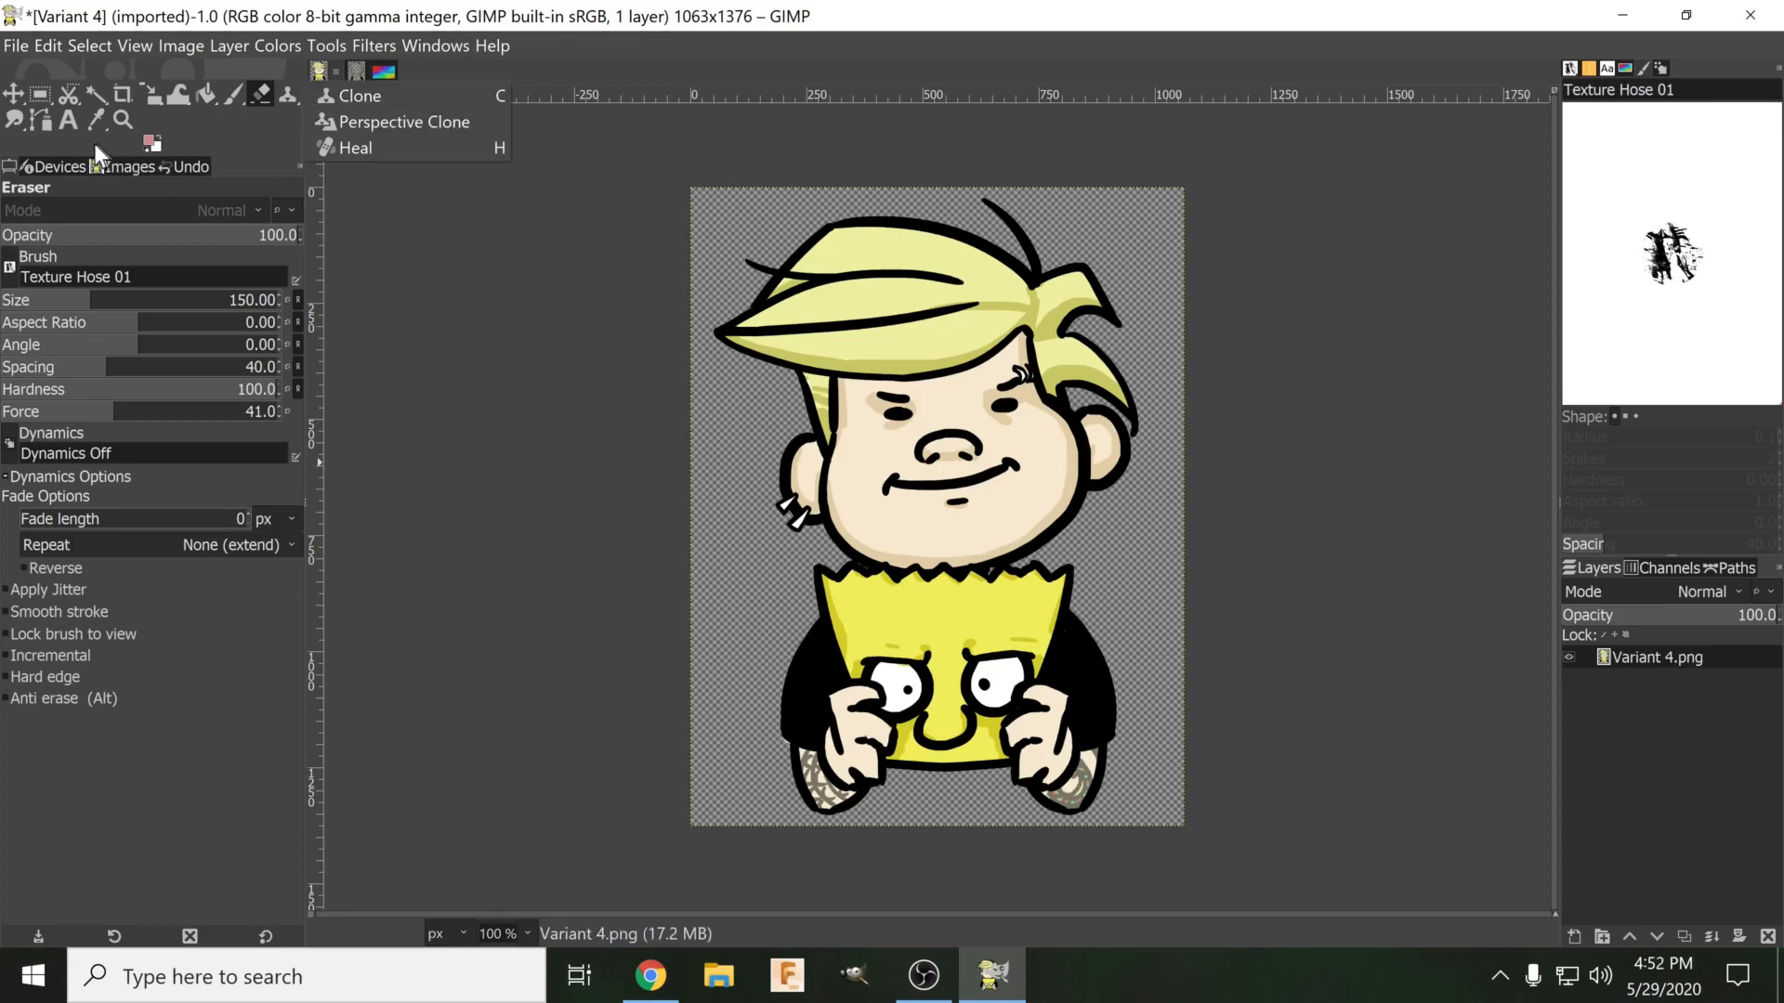
{"action": "left_click", "coordinate": [219, 147]}
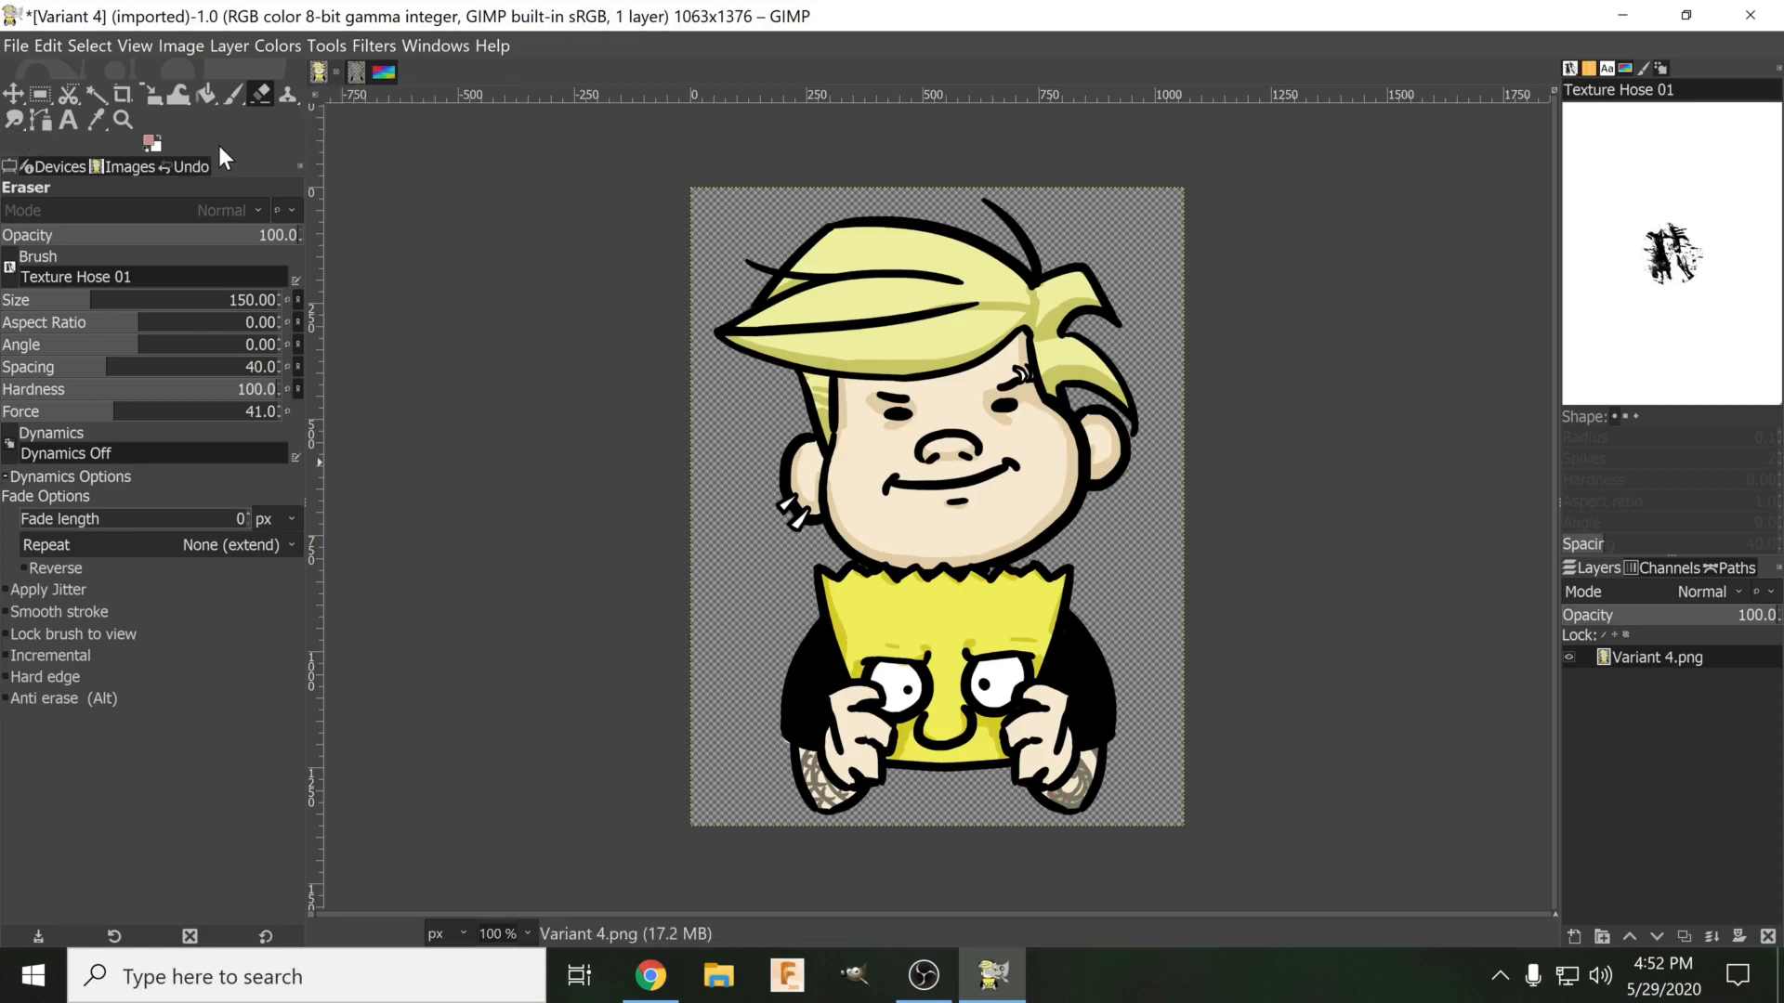
{"action": "left_click", "coordinate": [15, 120]}
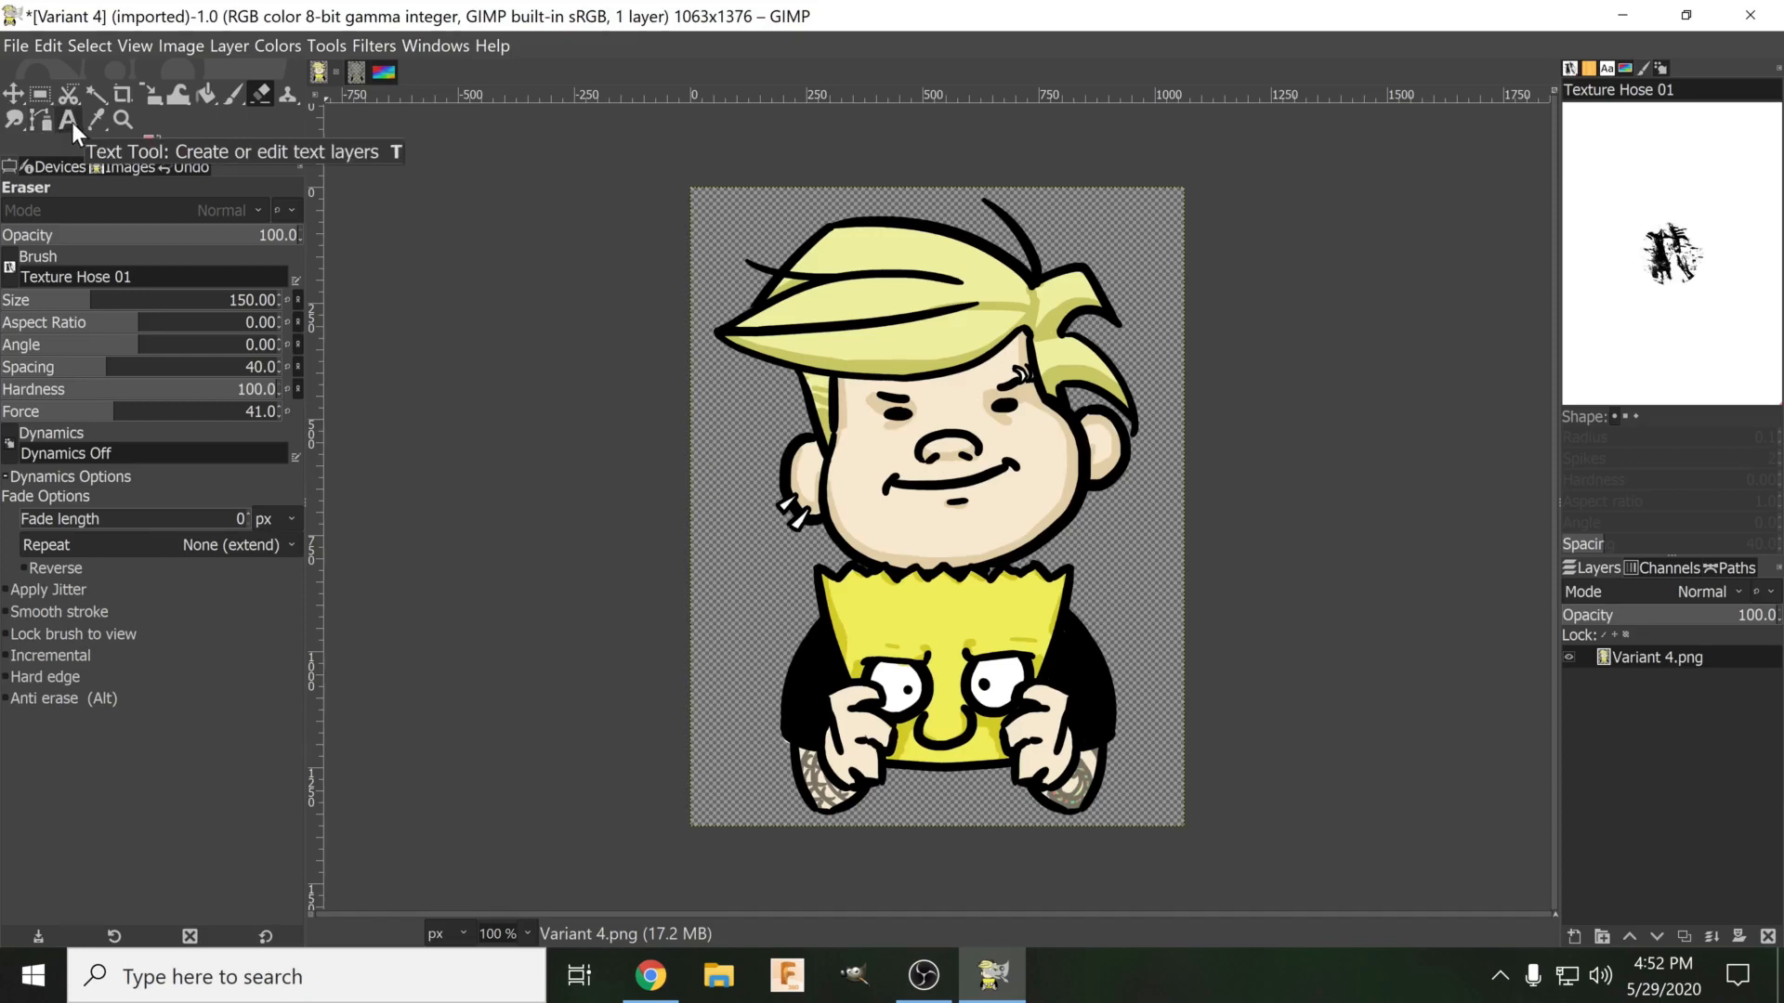
{"action": "mouse_move", "coordinate": [98, 125]}
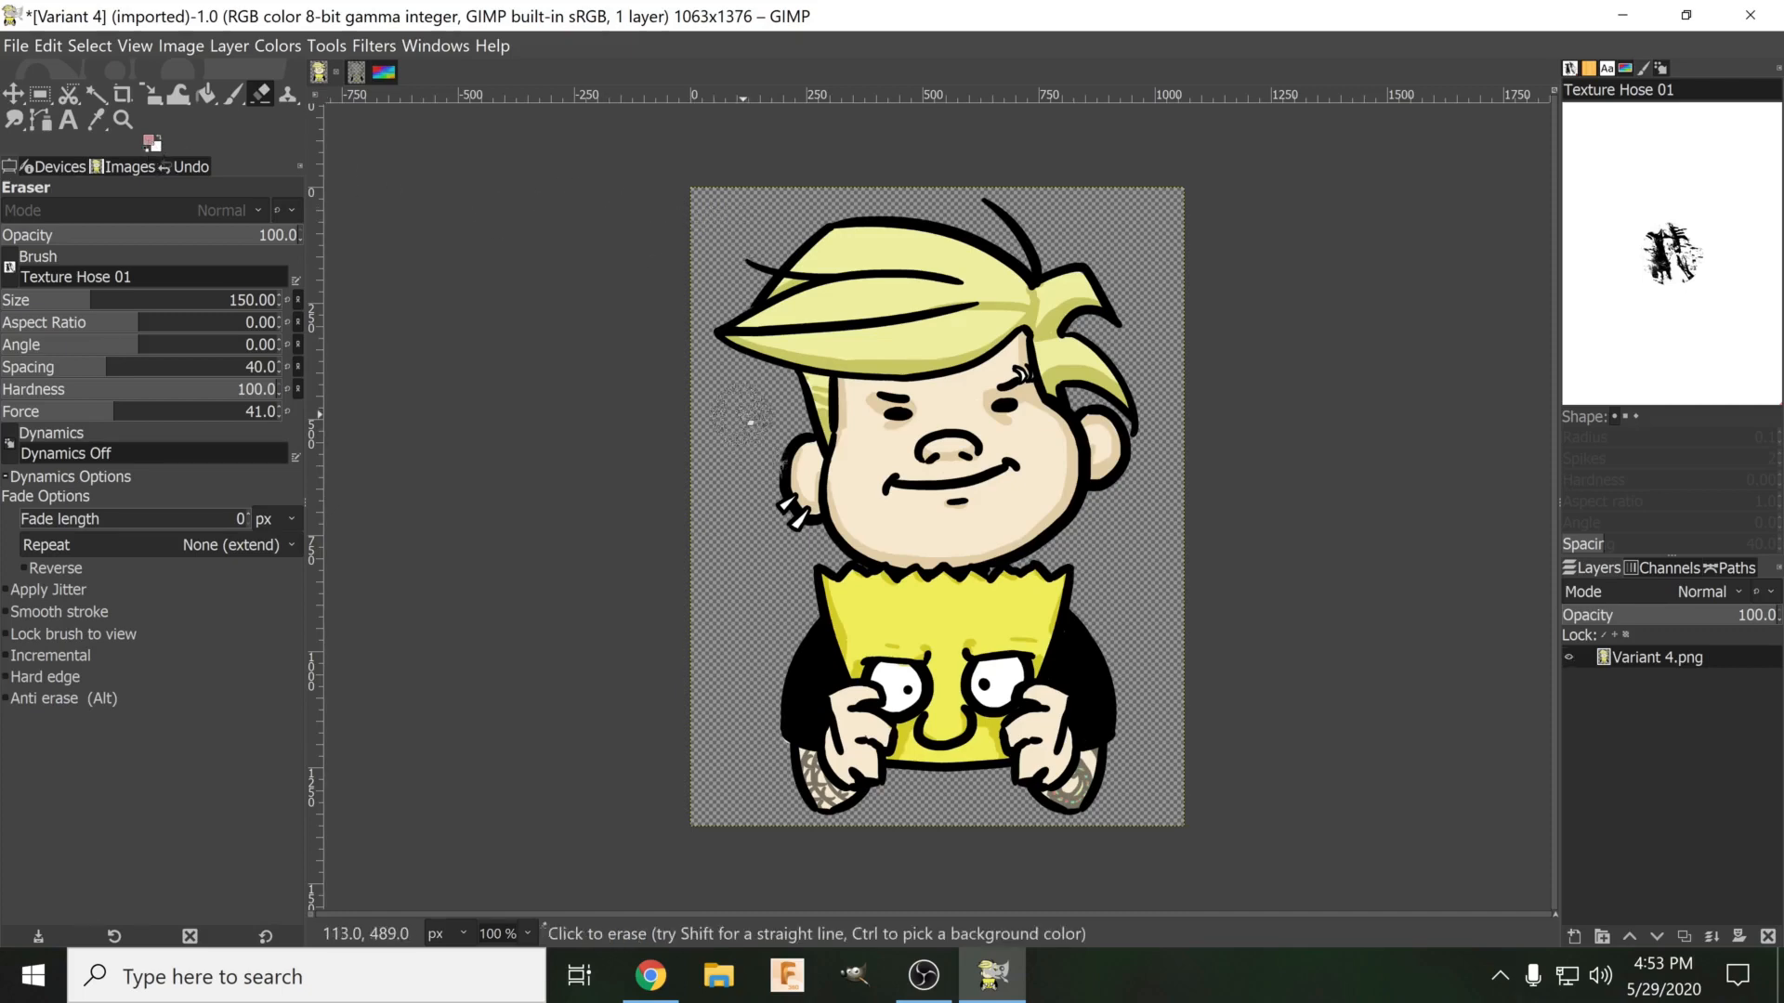
Paint pink and then white Paintbrush strokes with Texture Hose 01 at size 150 in the transparent area beside the character, swapping foreground and background colors.
{"action": "left_click", "coordinate": [233, 94]}
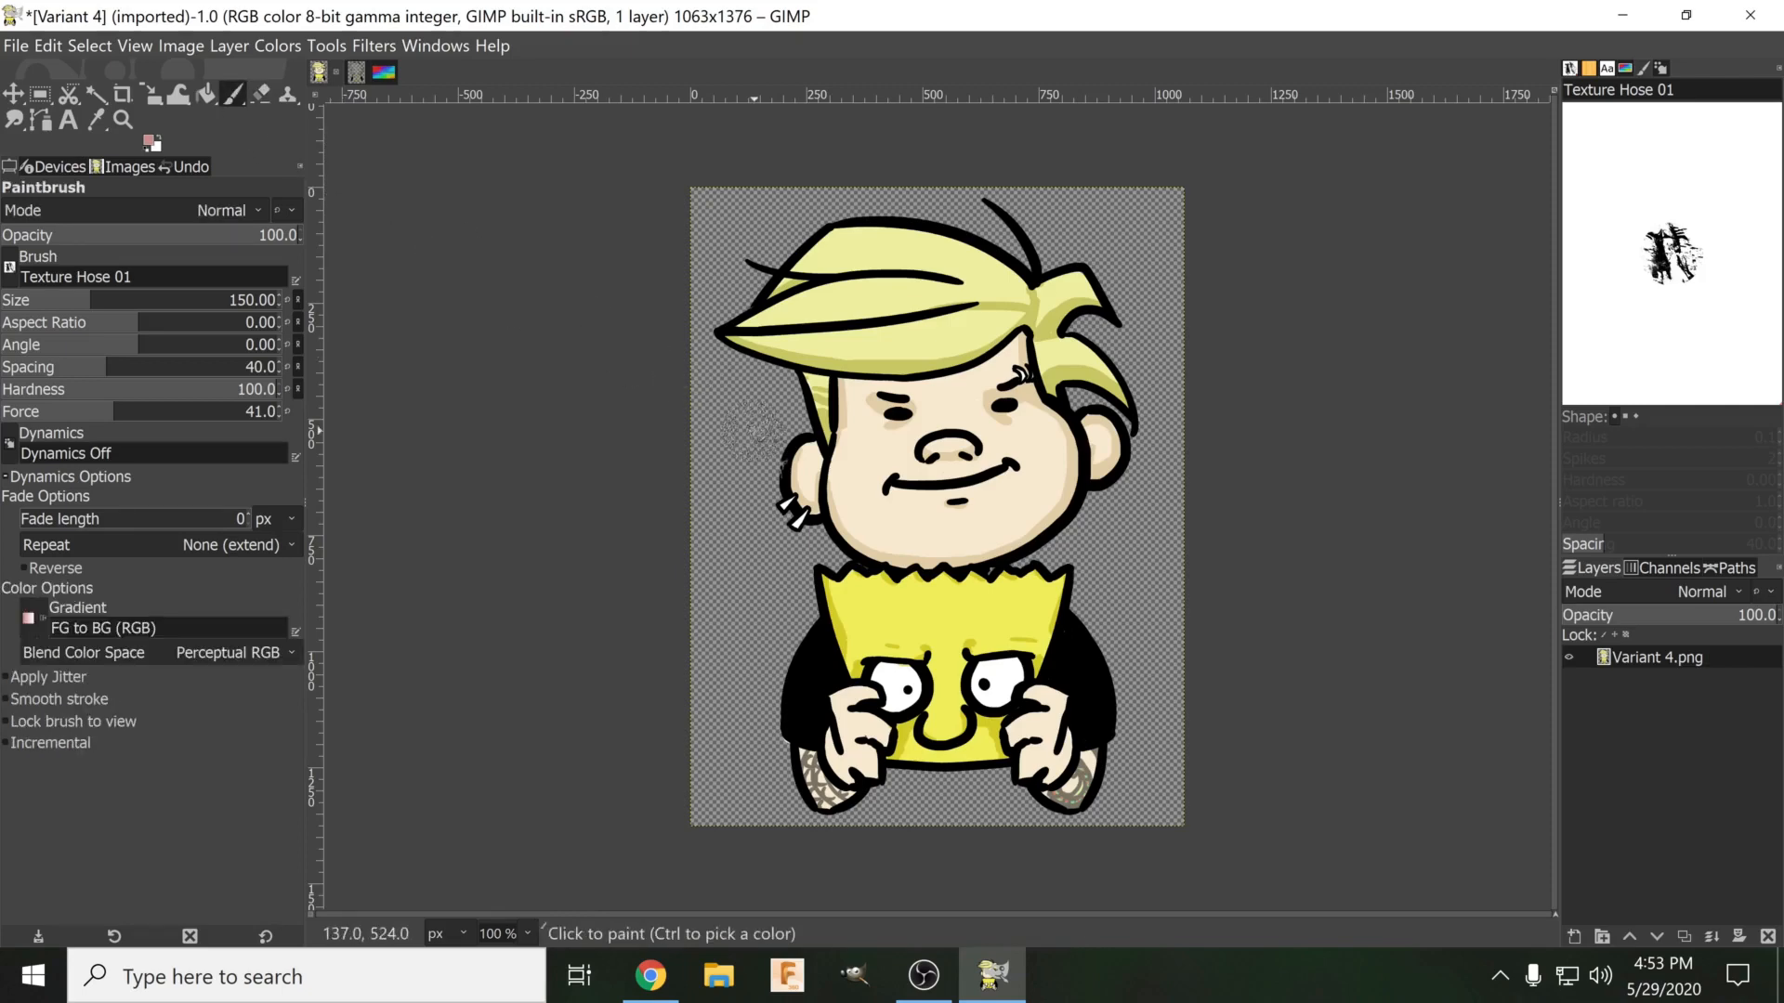
{"action": "mouse_move", "coordinate": [761, 428]}
{"action": "left_mouse_down"}
{"action": "mouse_move", "coordinate": [734, 409]}
{"action": "mouse_move", "coordinate": [748, 493]}
{"action": "left_mouse_up"}
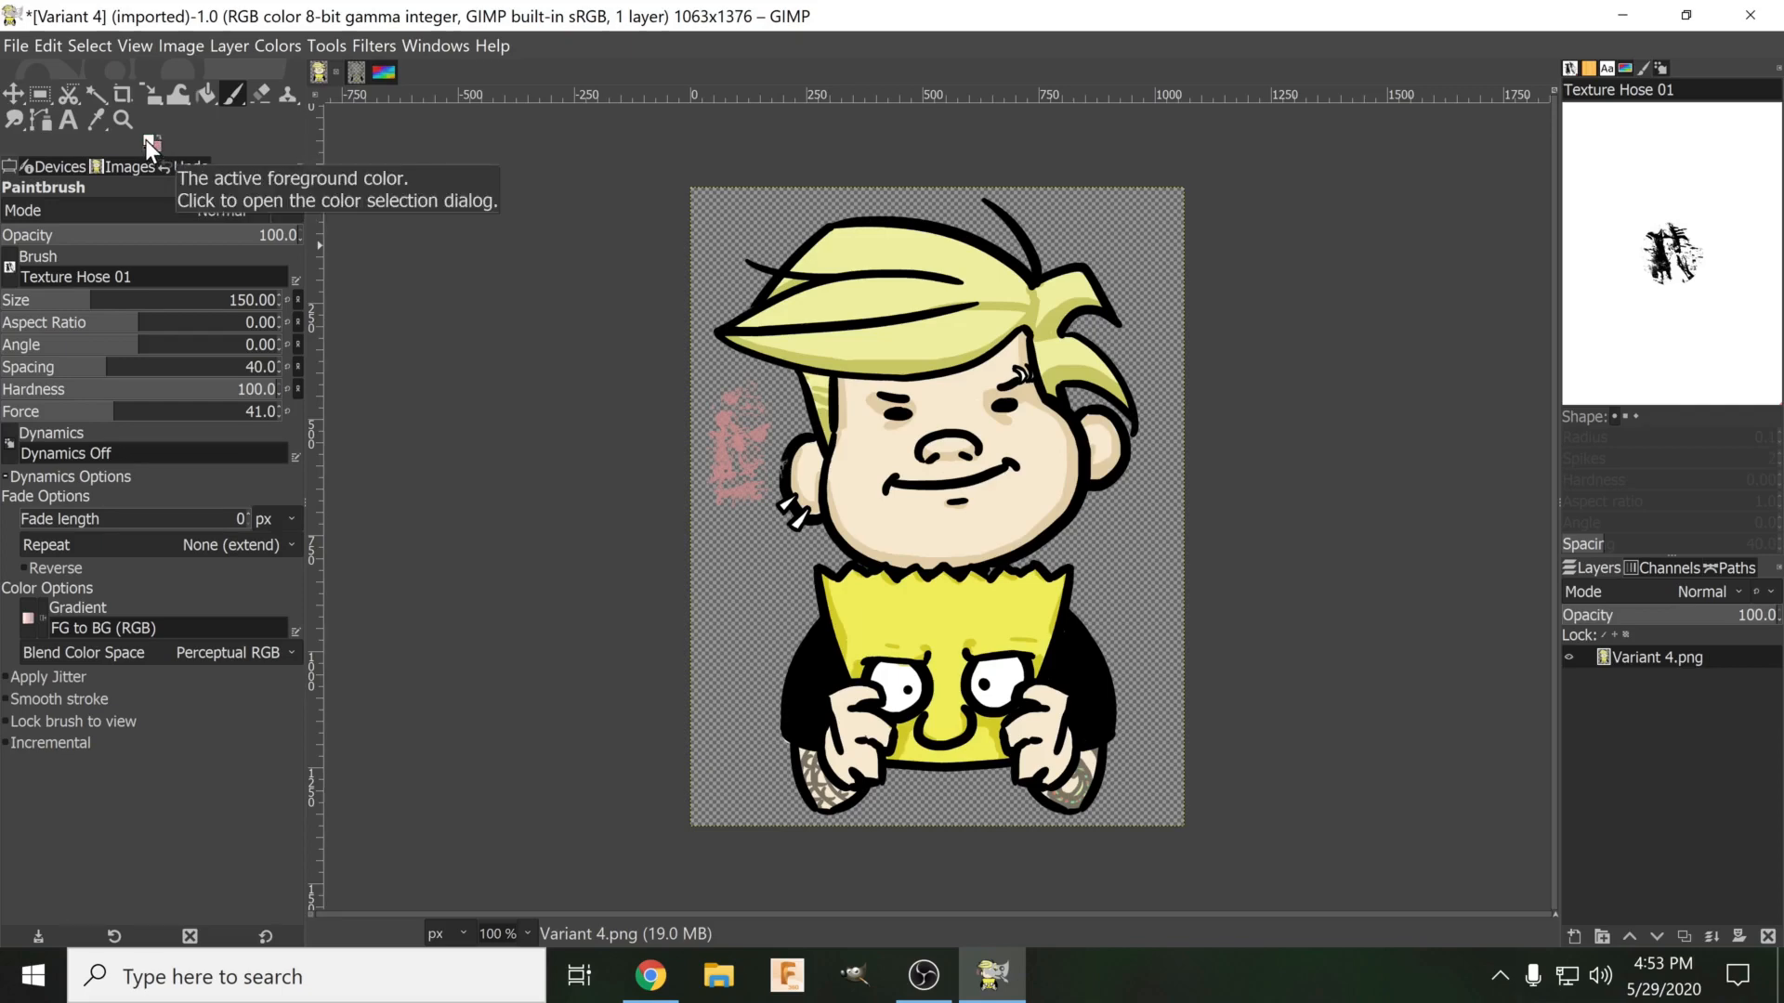
{"action": "mouse_move", "coordinate": [734, 571]}
{"action": "left_mouse_down"}
{"action": "mouse_move", "coordinate": [735, 611]}
{"action": "mouse_move", "coordinate": [701, 557]}
{"action": "left_mouse_up"}
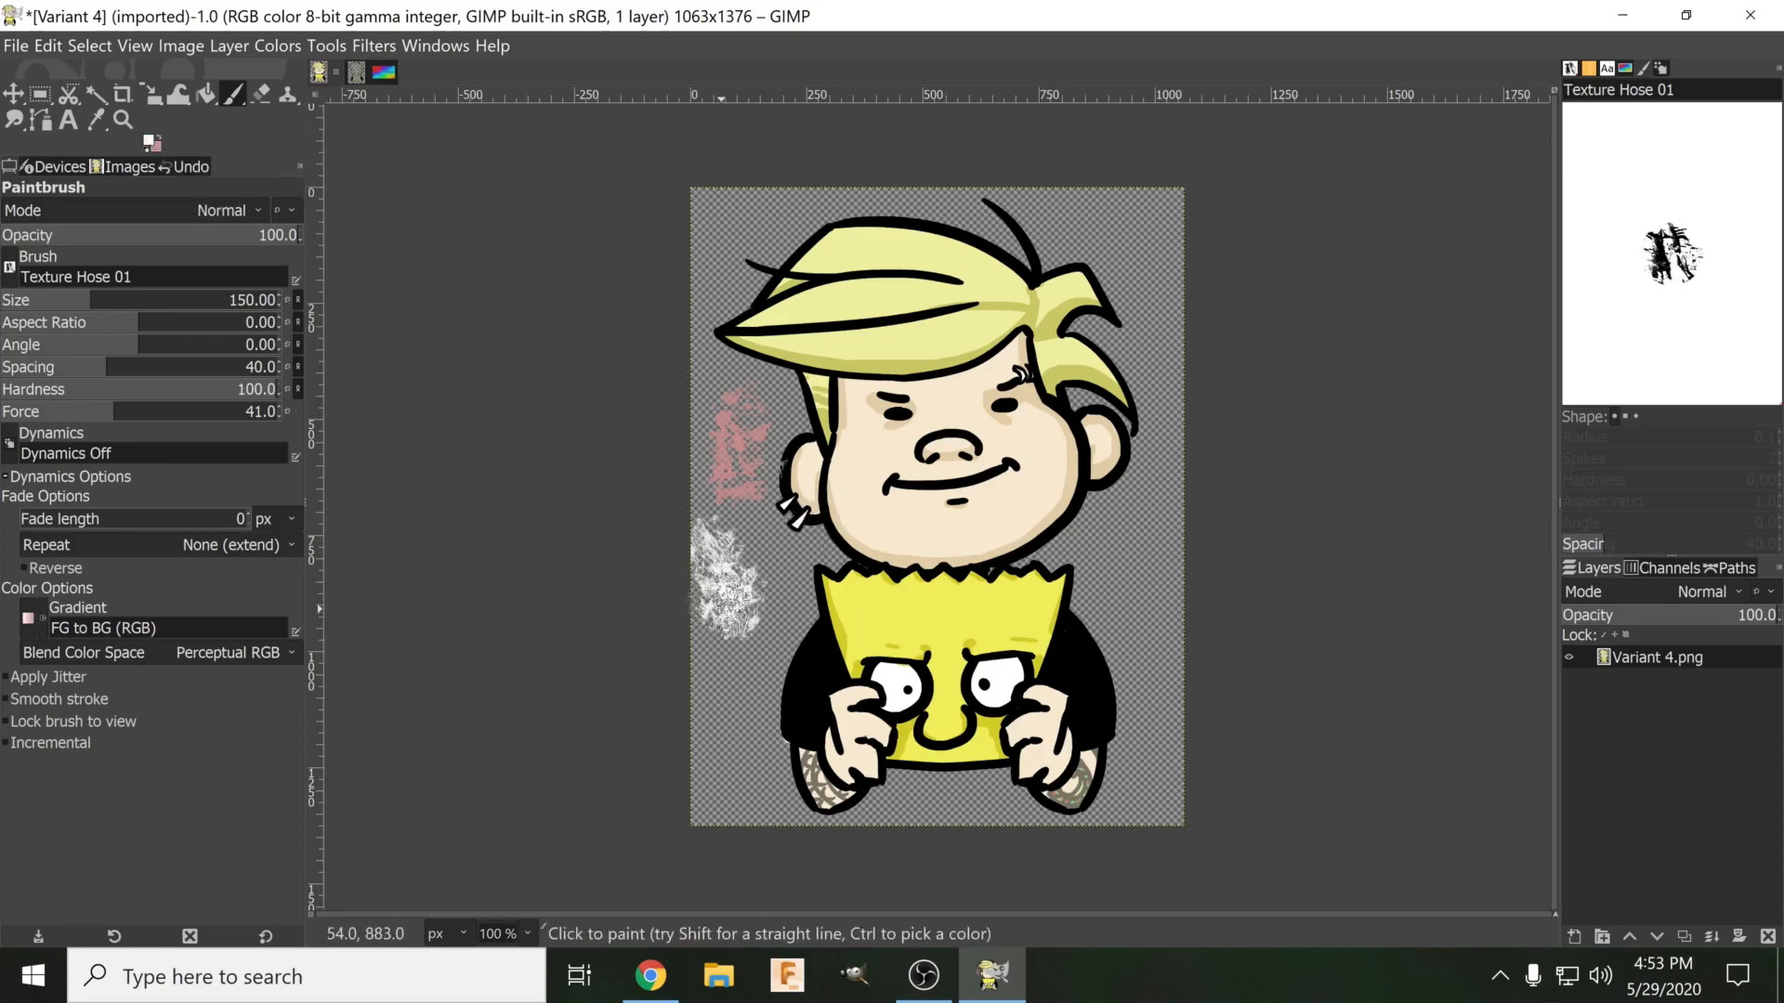
{"action": "left_click_drag", "start_coordinate": [748, 418], "coordinate": [715, 529]}
Switch the Paintbrush to the 2. Hardness 075 brush and paint a short vertical white stroke below the textured strokes.
{"action": "left_click", "coordinate": [10, 270]}
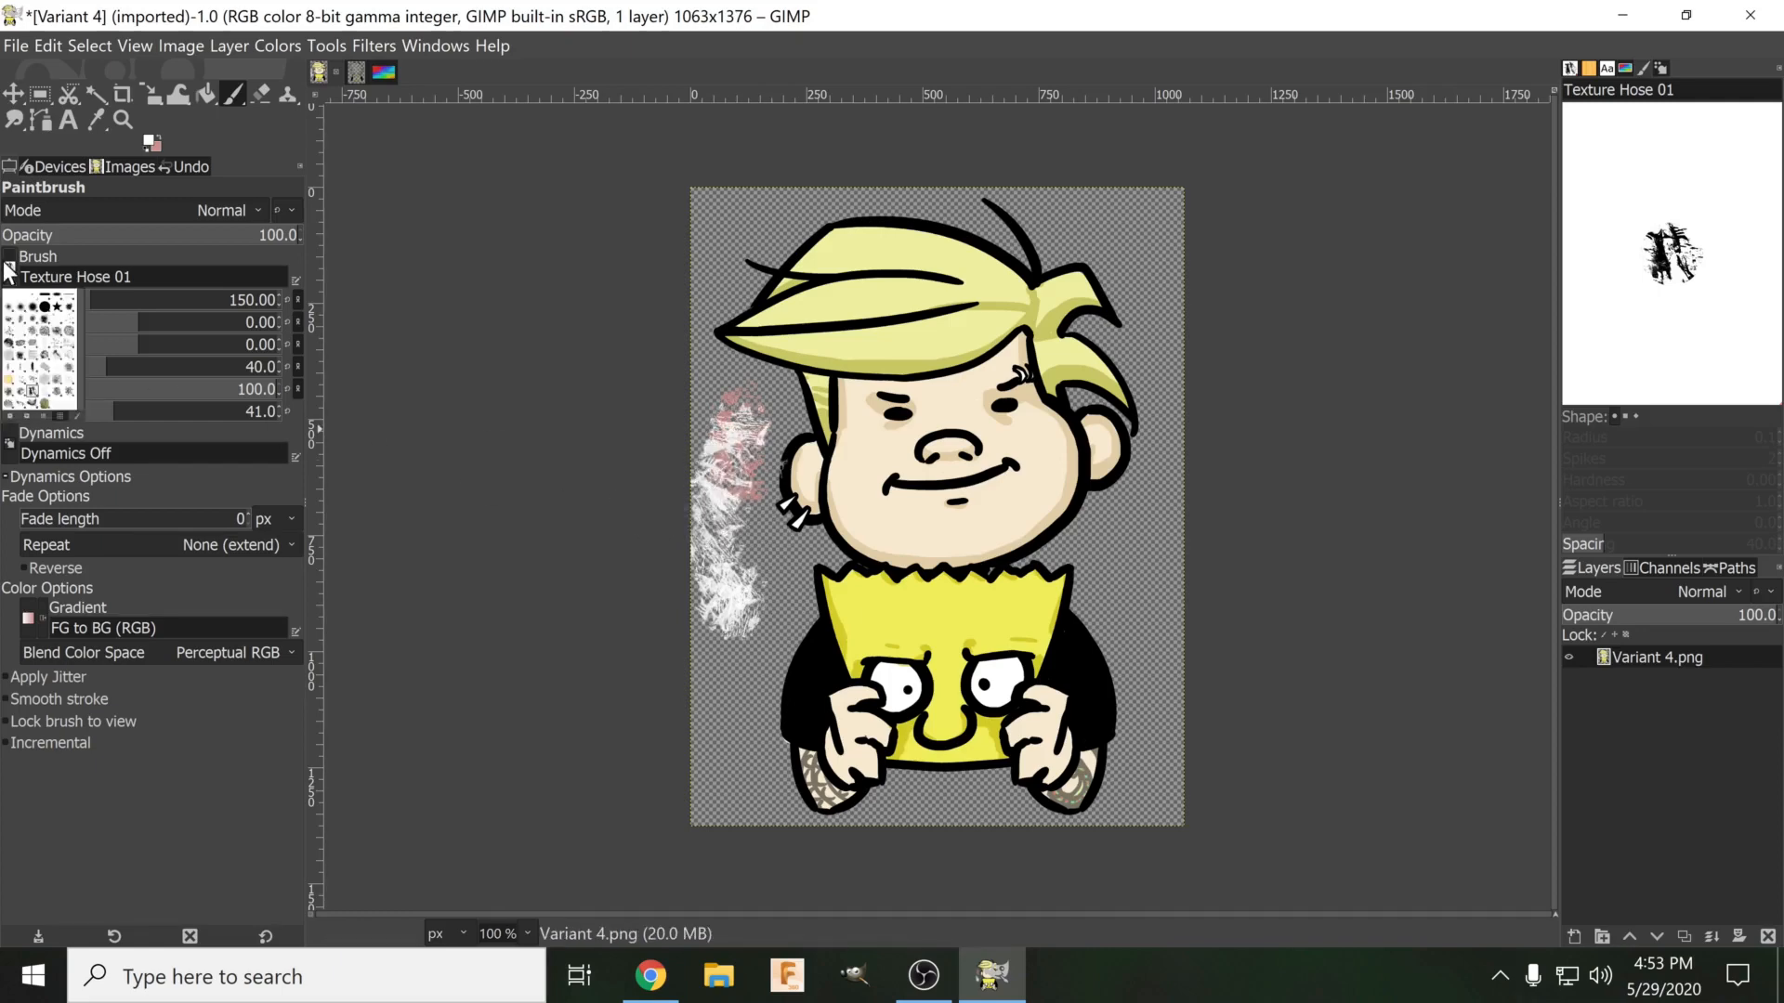
{"action": "left_click", "coordinate": [31, 305]}
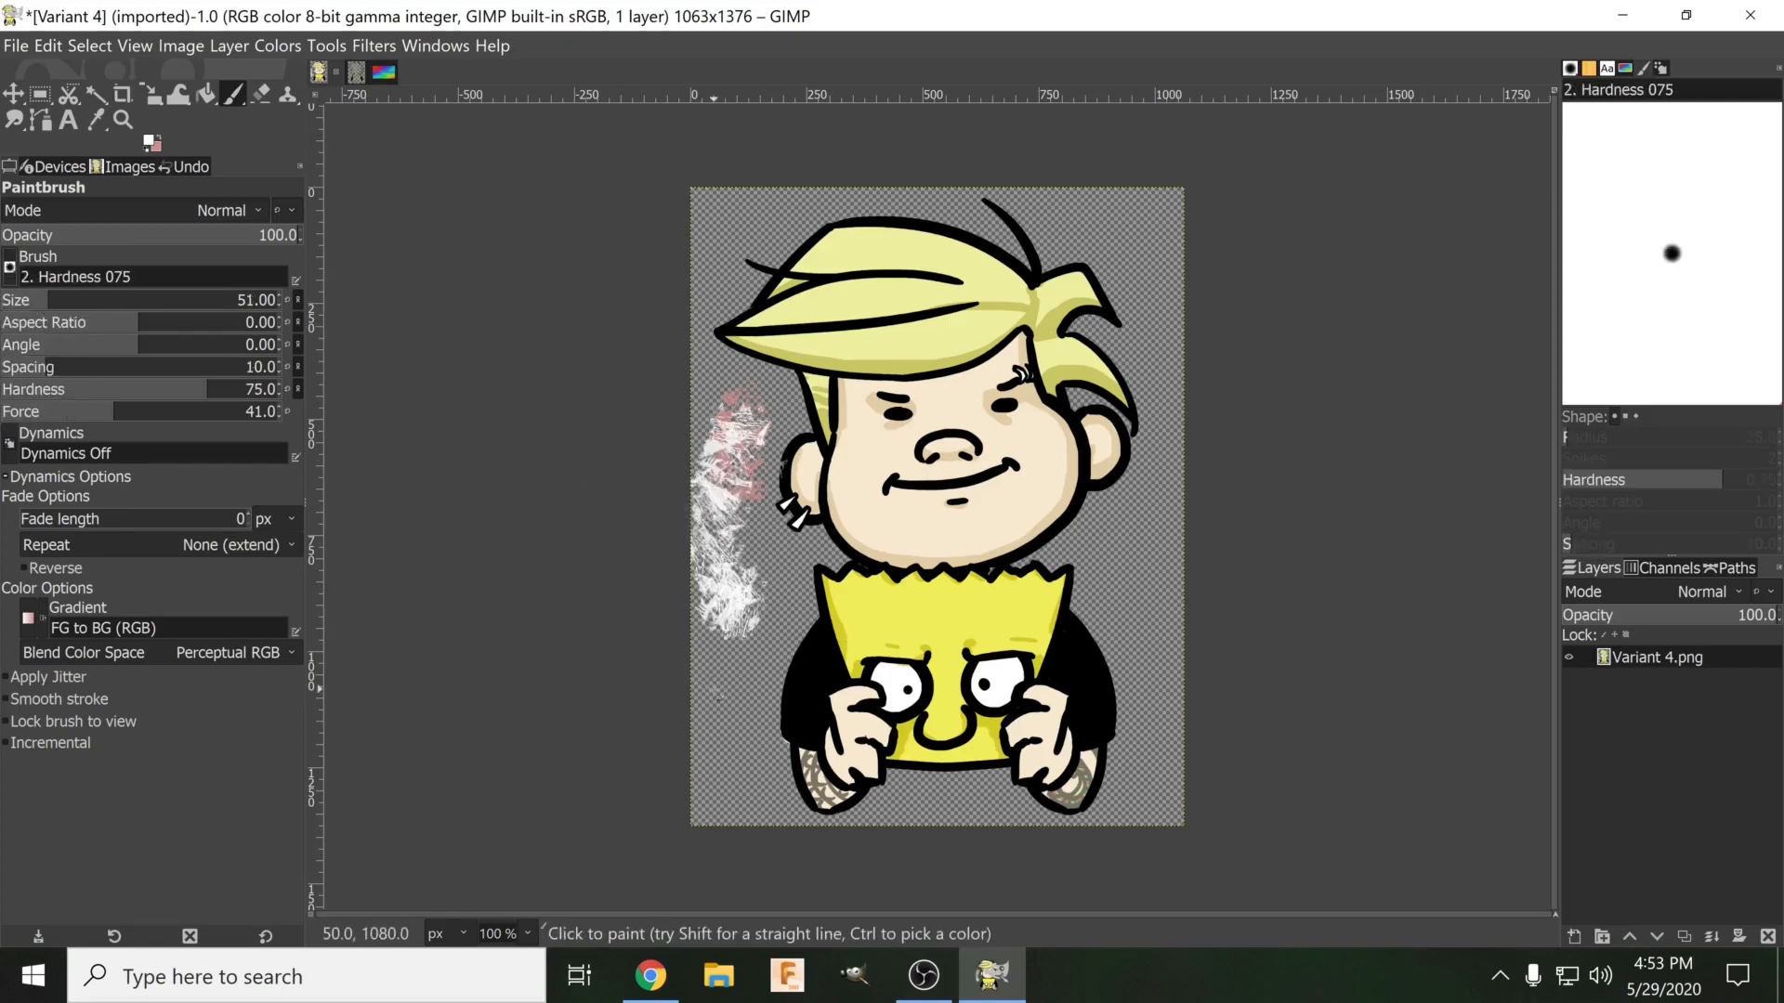
{"action": "left_click_drag", "start_coordinate": [732, 683], "coordinate": [735, 785]}
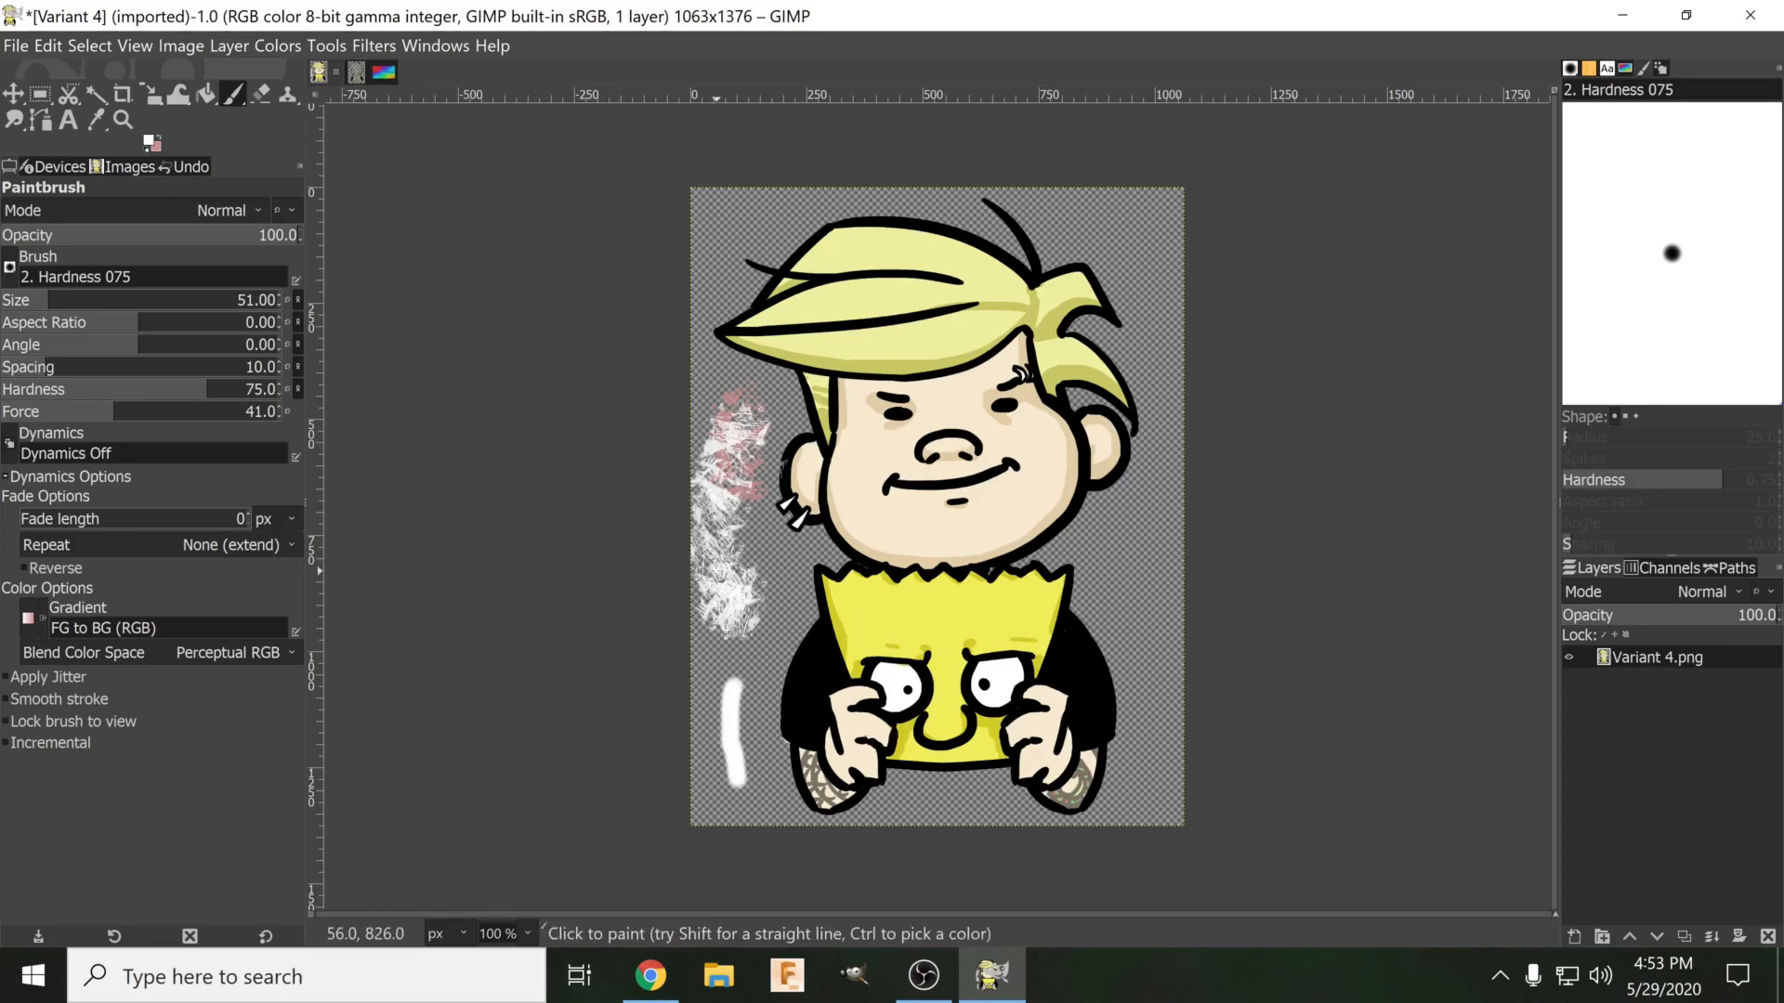
{"action": "left_click", "coordinate": [9, 267]}
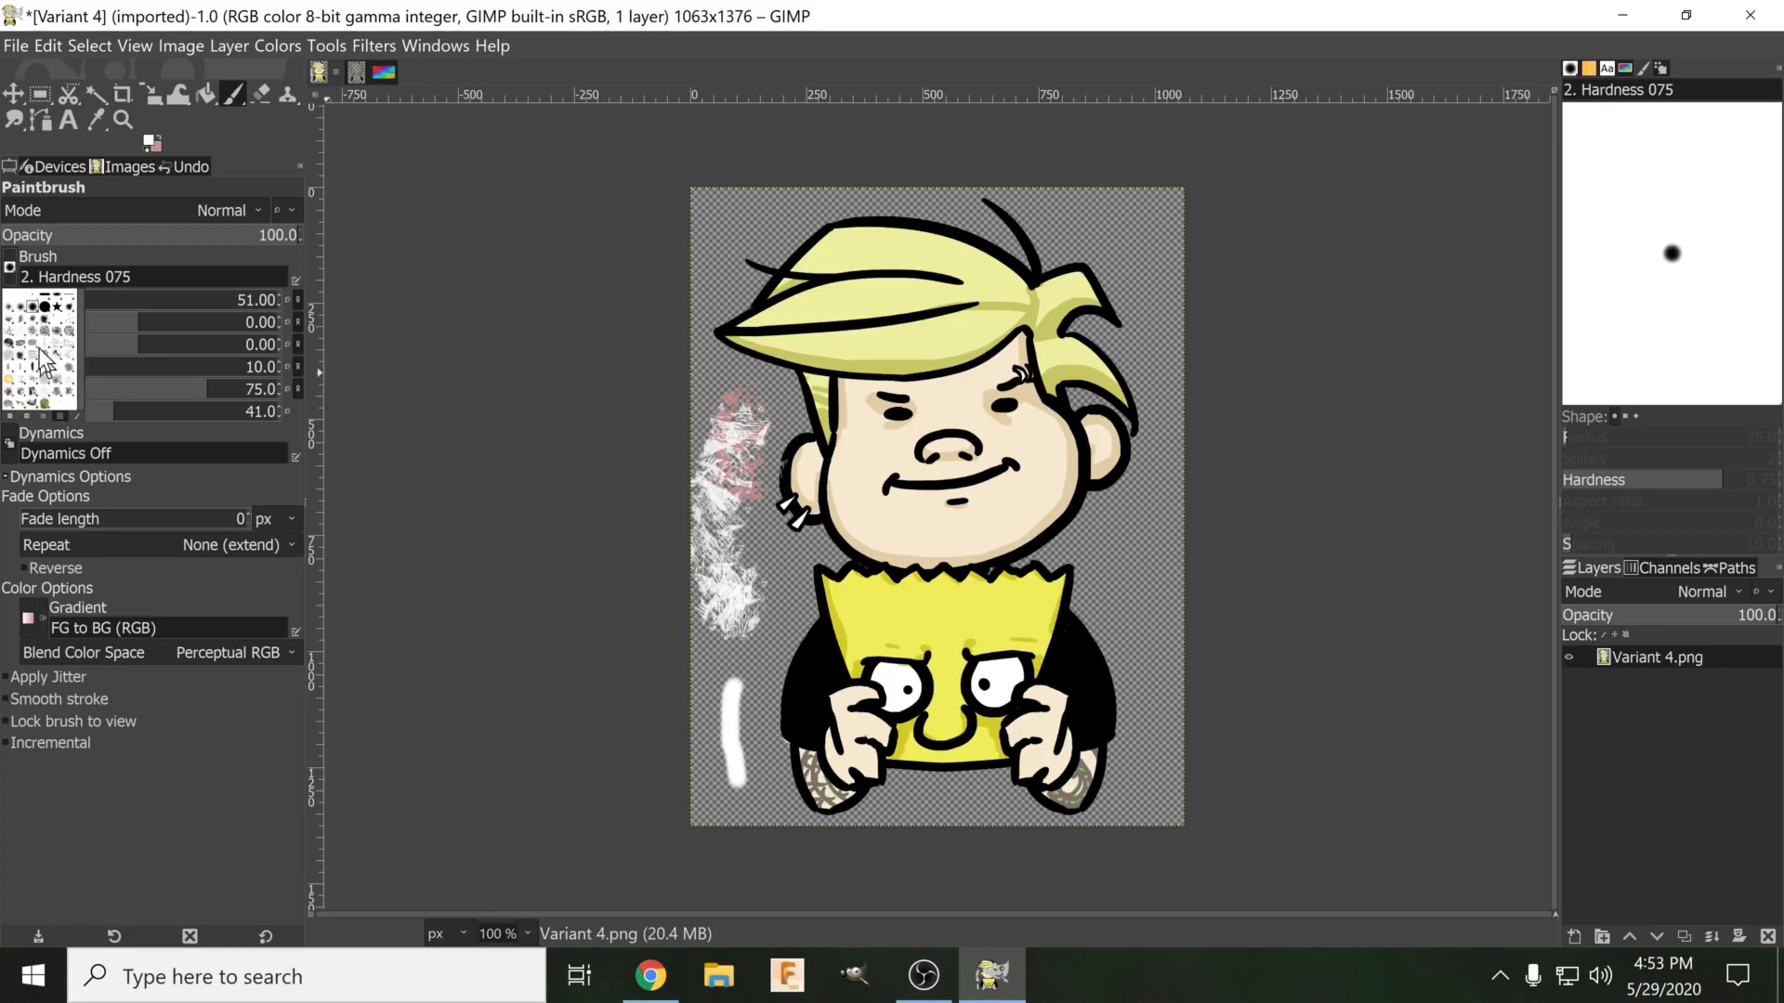
{"action": "left_click", "coordinate": [109, 251]}
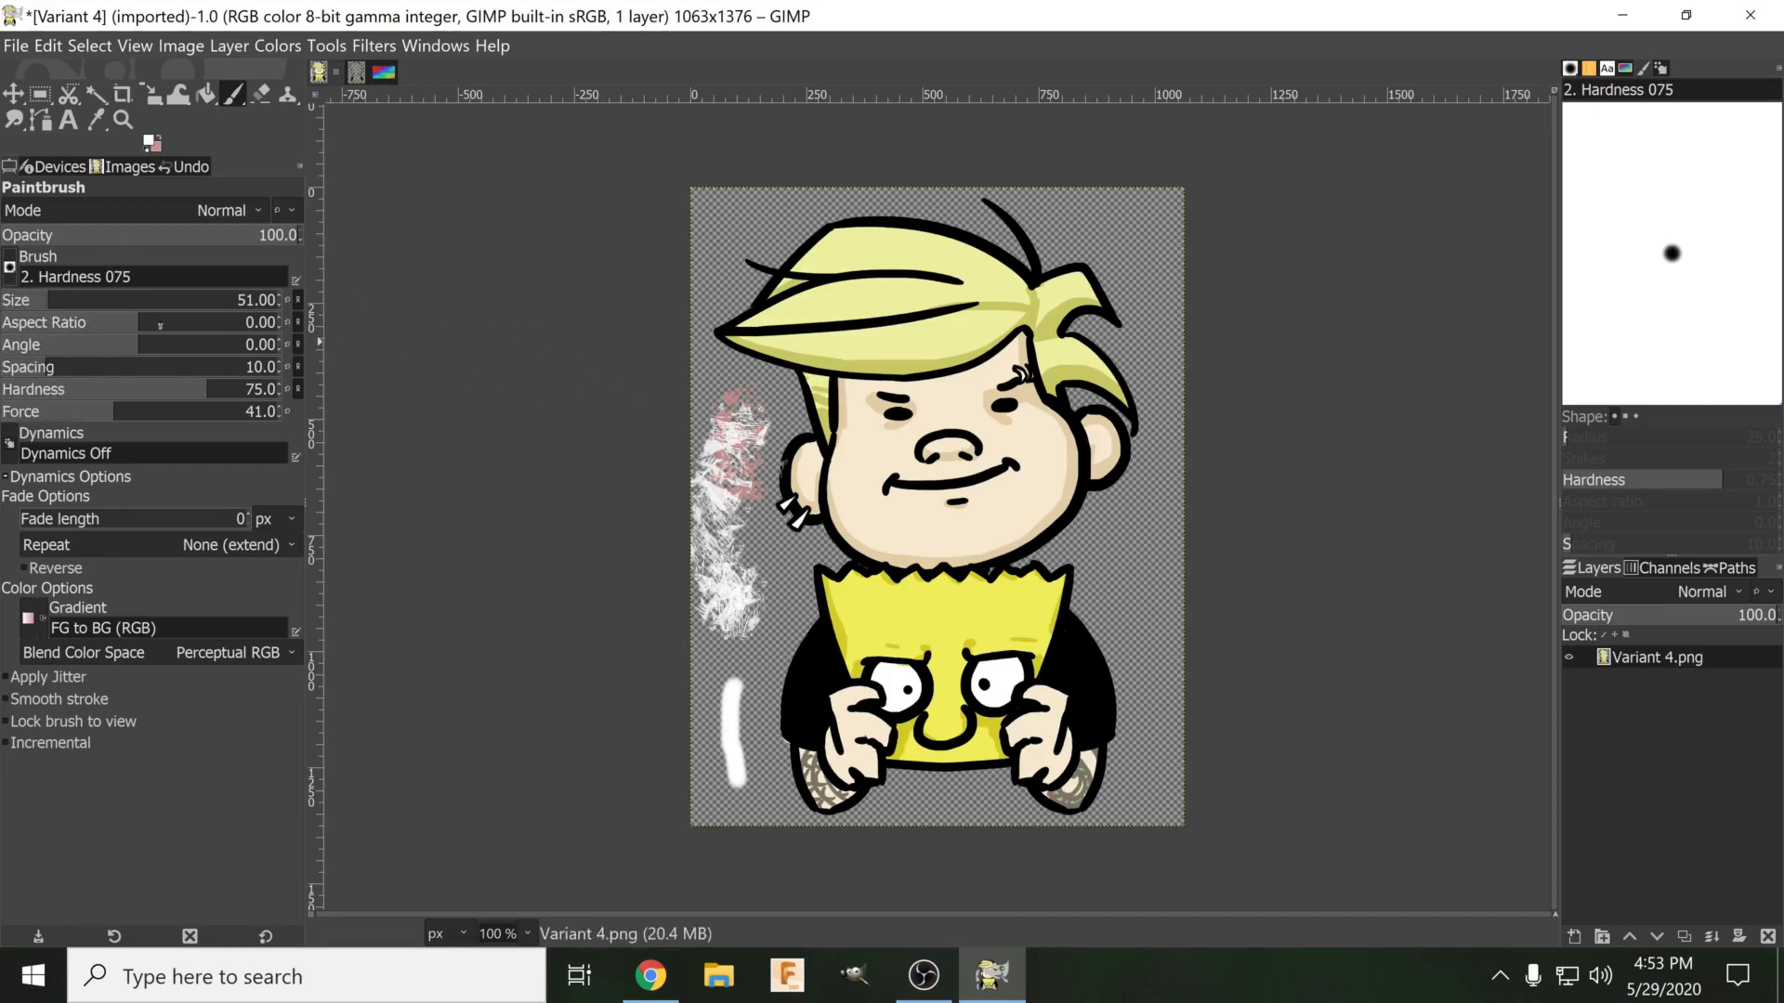
Set the brush aspect ratio to 4.00 and then to 2.00, painting short white test strokes around the vertical stroke with each.
{"action": "left_click_drag", "start_coordinate": [116, 319], "coordinate": [165, 320]}
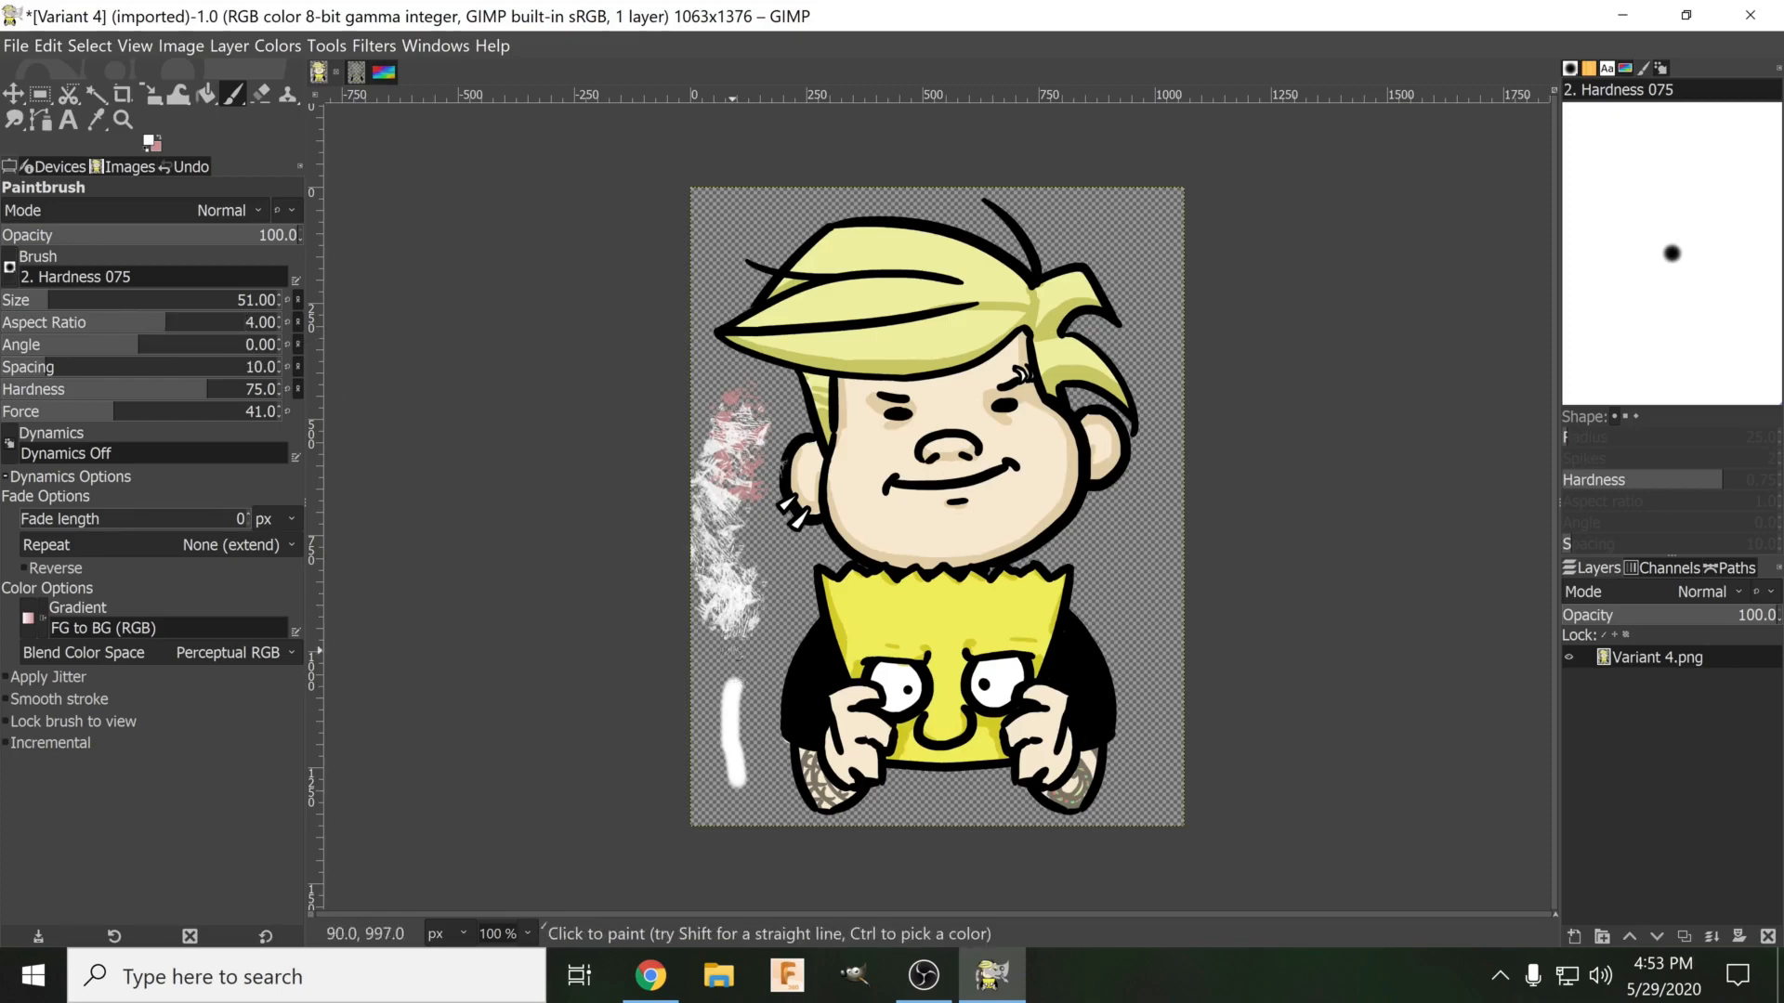
{"action": "left_click_drag", "start_coordinate": [746, 656], "coordinate": [744, 687]}
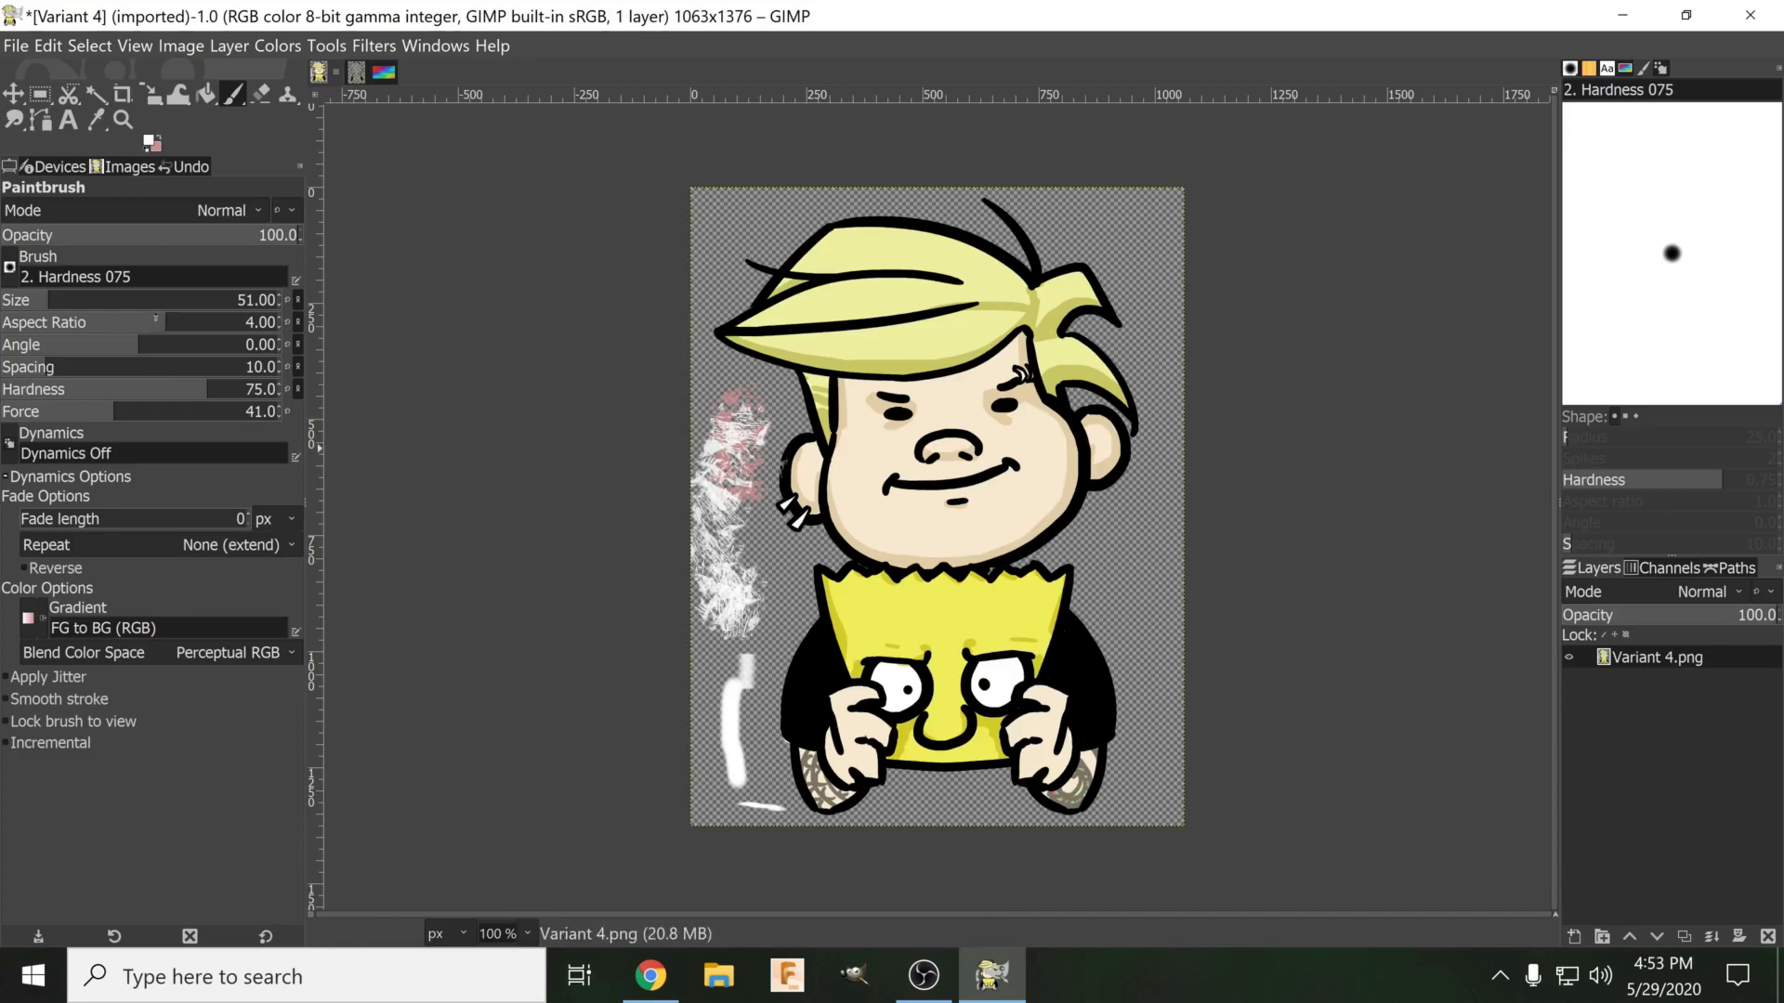
{"action": "left_click", "coordinate": [155, 320]}
{"action": "left_click_drag", "start_coordinate": [743, 791], "coordinate": [710, 796]}
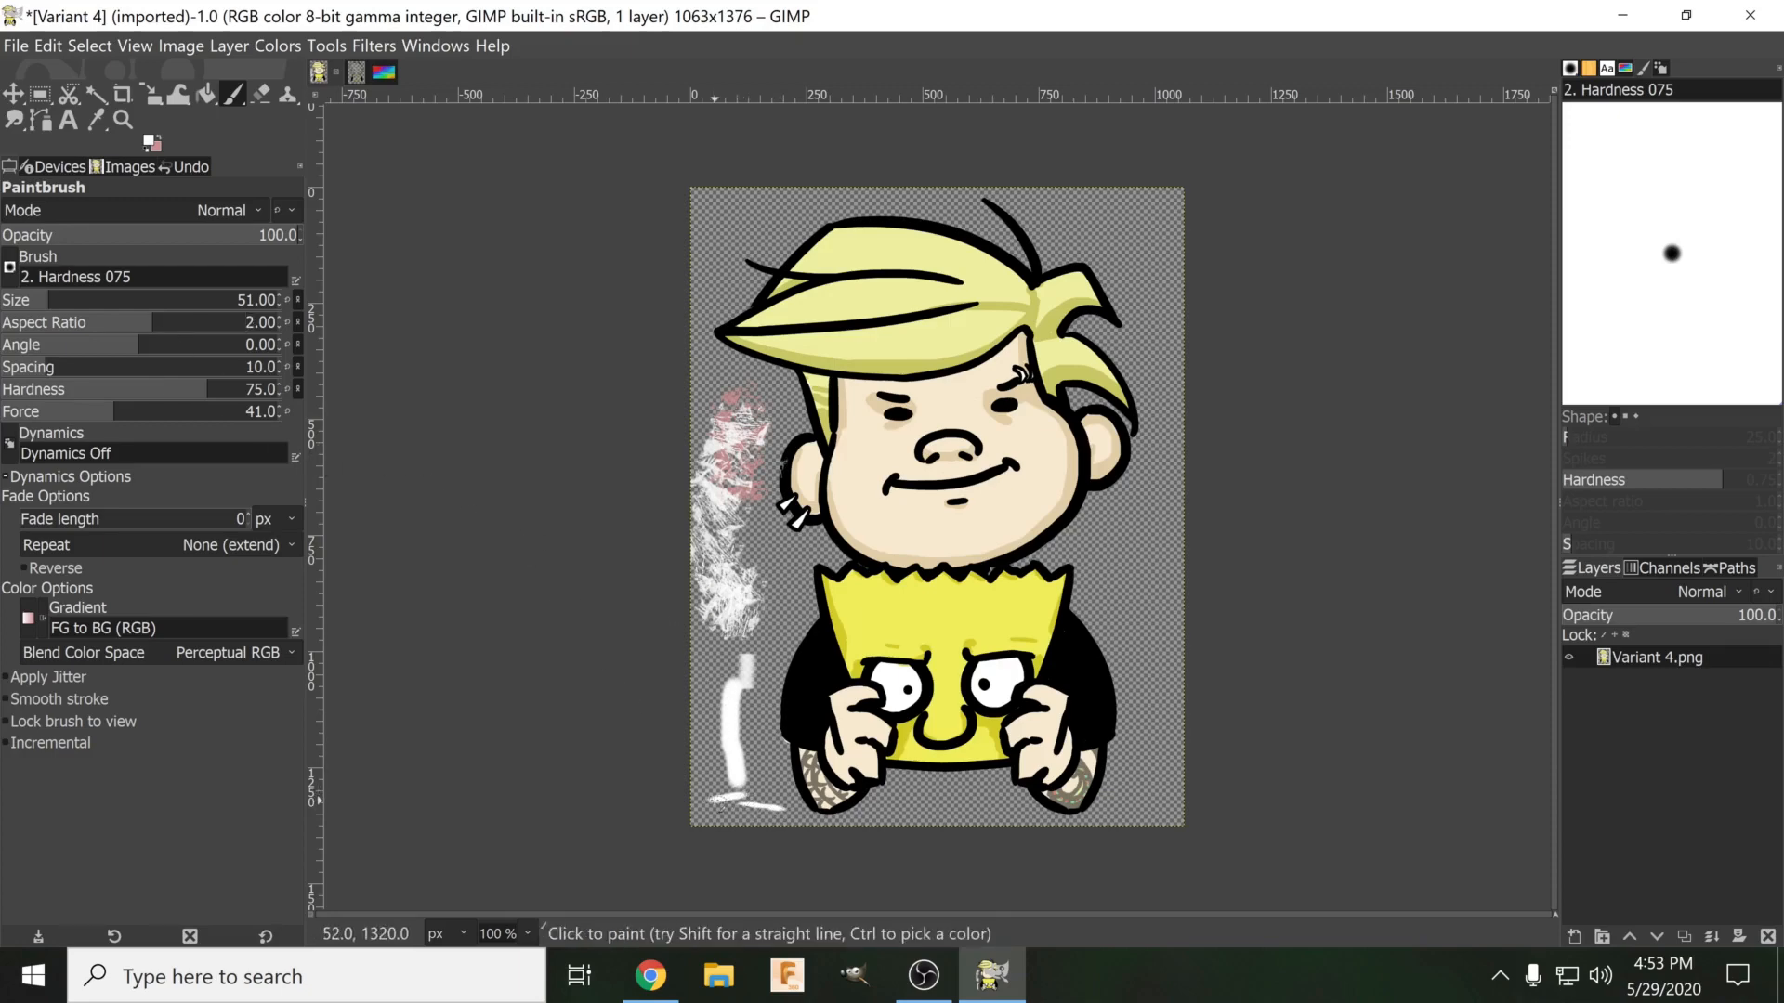
Set the brush angle to 15.00 and then to 94.00, painting white test strokes in the transparent areas beside the character with each.
{"action": "left_click_drag", "start_coordinate": [135, 346], "coordinate": [149, 346]}
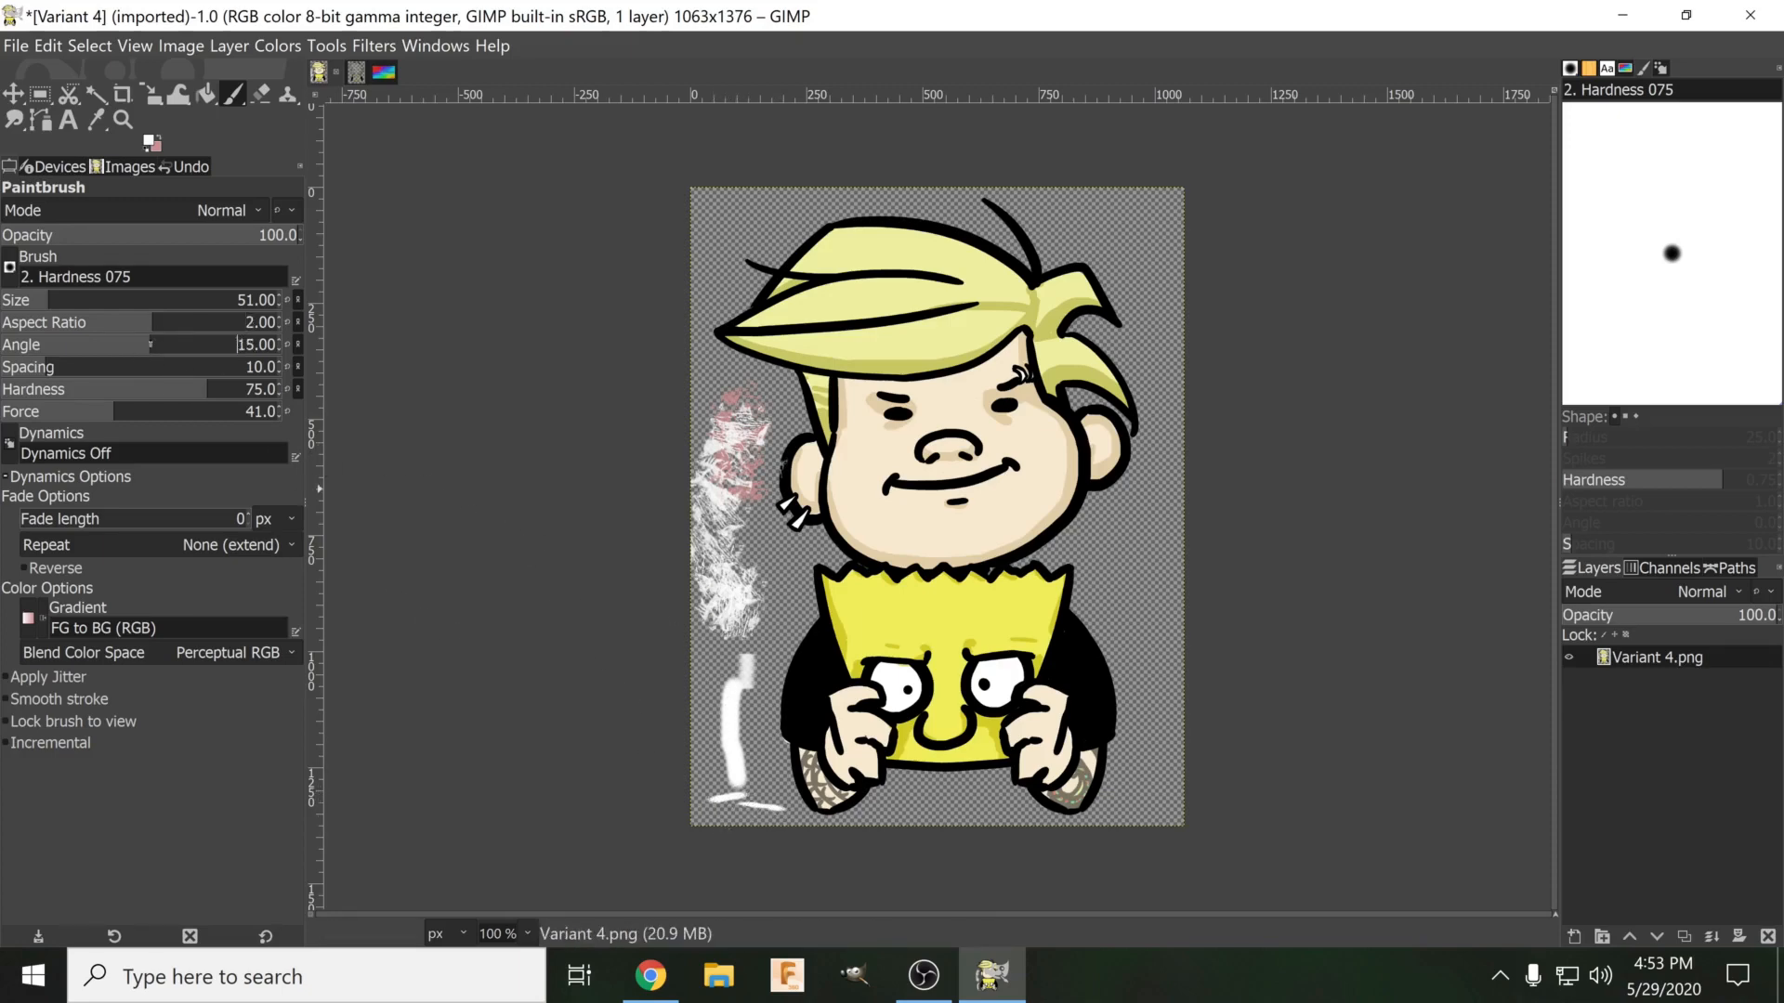
{"action": "left_click_drag", "start_coordinate": [770, 781], "coordinate": [766, 808]}
{"action": "left_click", "coordinate": [173, 344]}
{"action": "left_click", "coordinate": [212, 344]}
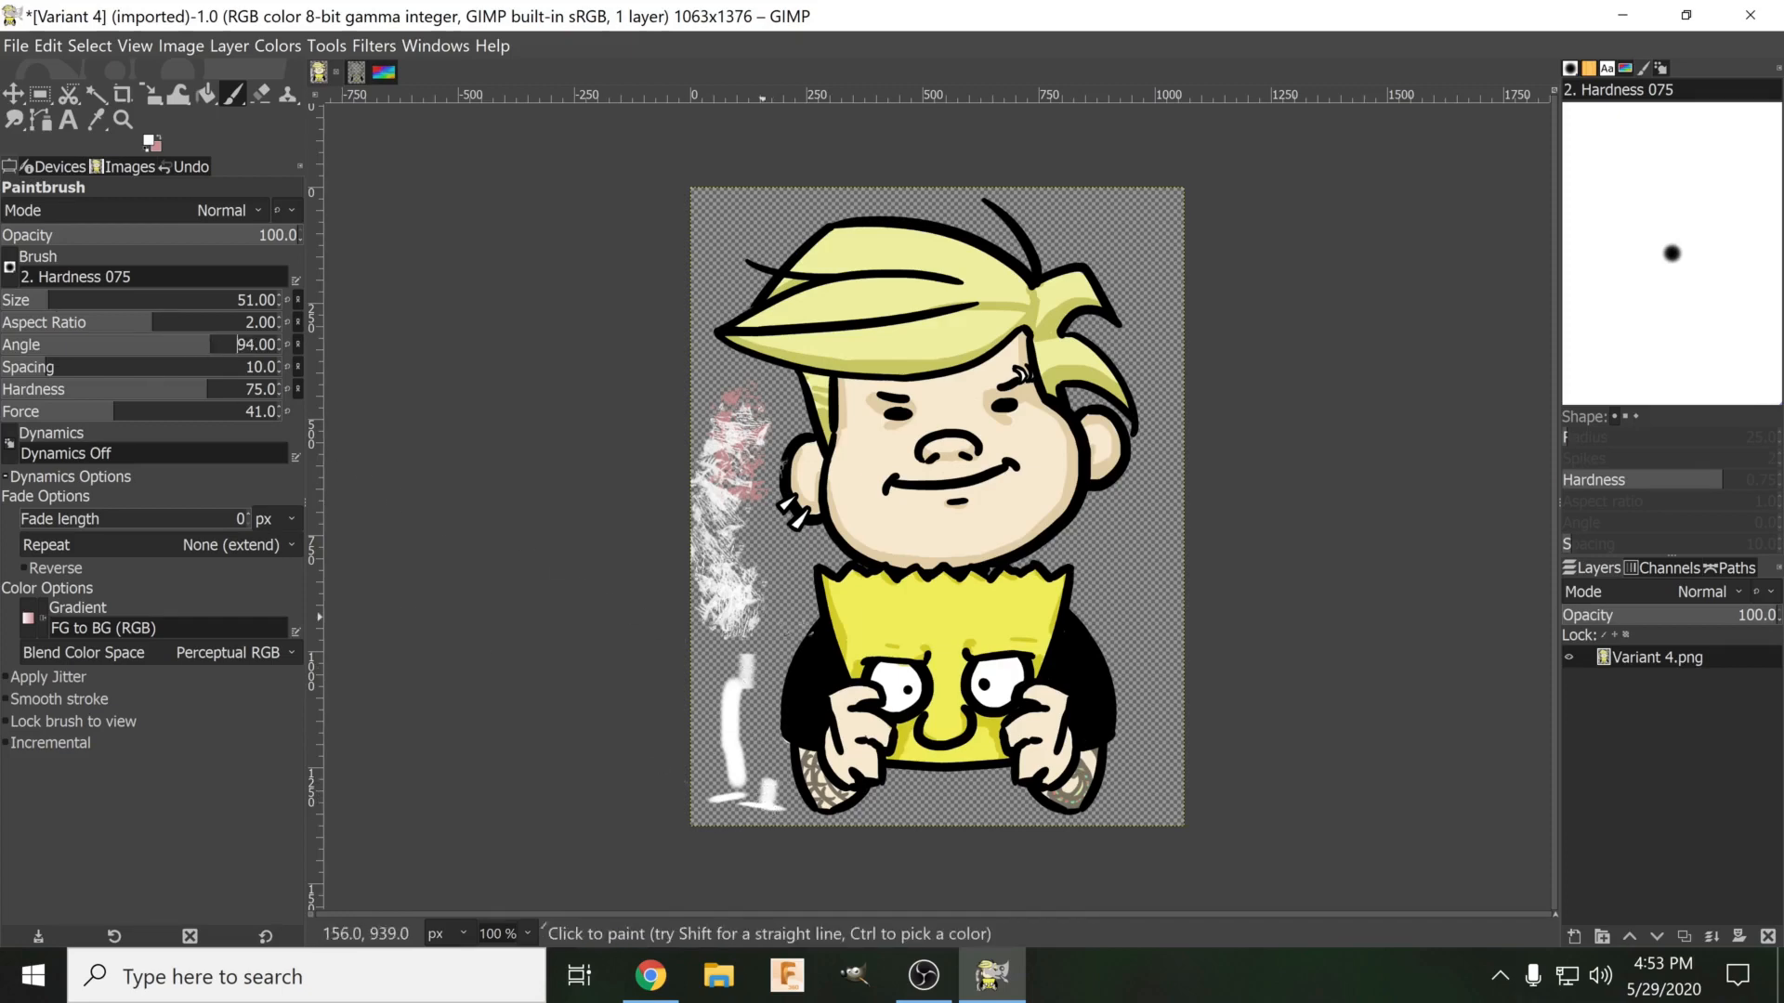
{"action": "mouse_move", "coordinate": [1145, 561]}
{"action": "left_mouse_down"}
{"action": "mouse_move", "coordinate": [1139, 648]}
{"action": "mouse_move", "coordinate": [1177, 715]}
{"action": "left_mouse_up"}
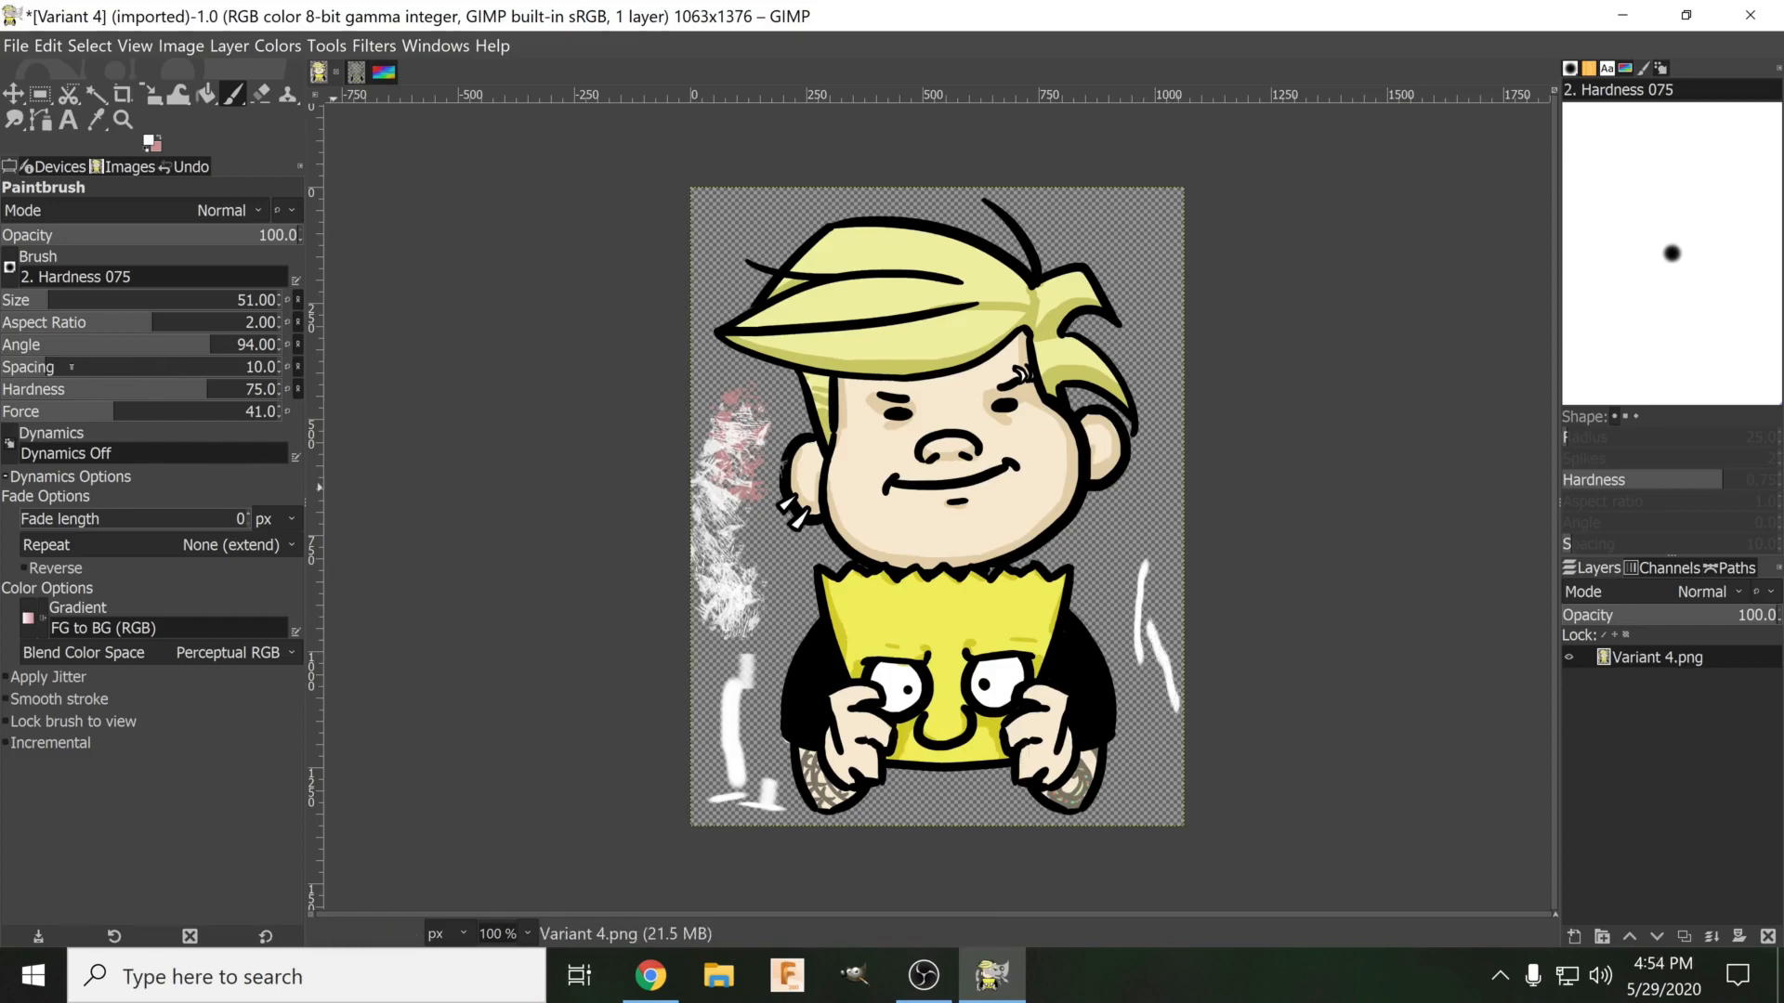
Set the brush spacing to 68.0 and the force to 73.0, painting a long vertical white stroke beside the character after each change.
{"action": "left_click_drag", "start_coordinate": [71, 367], "coordinate": [145, 367]}
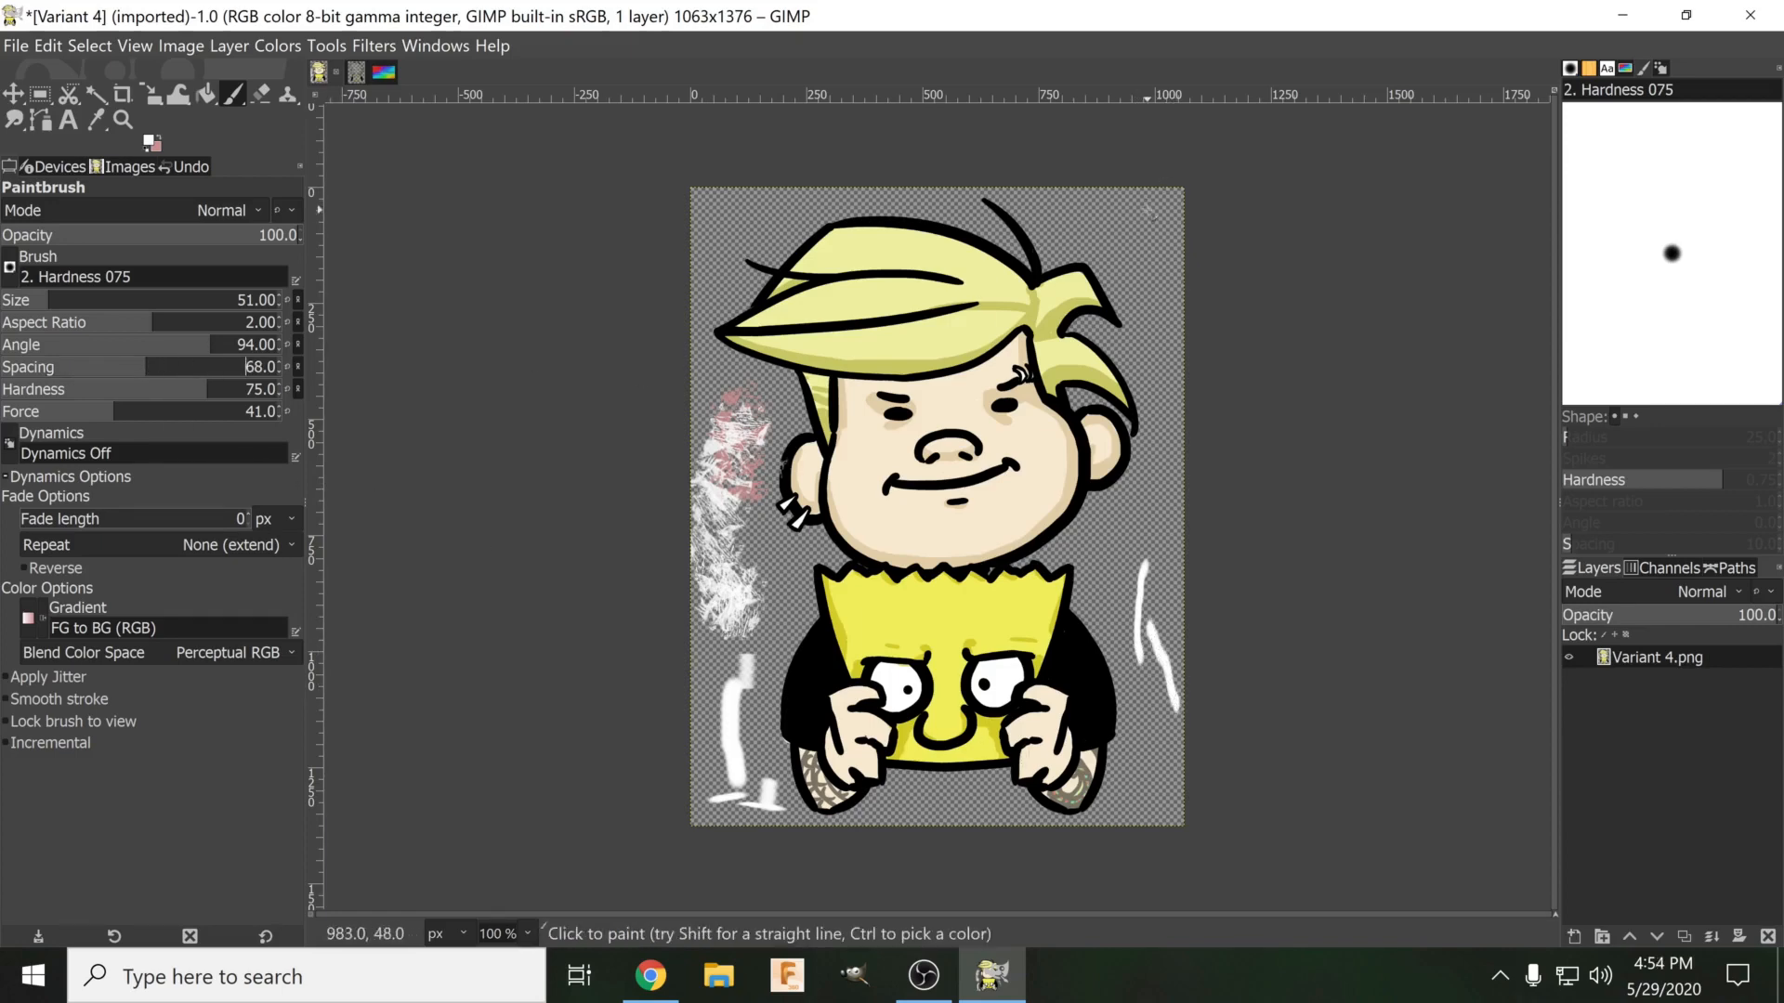
{"action": "left_click_drag", "start_coordinate": [1158, 217], "coordinate": [1129, 606]}
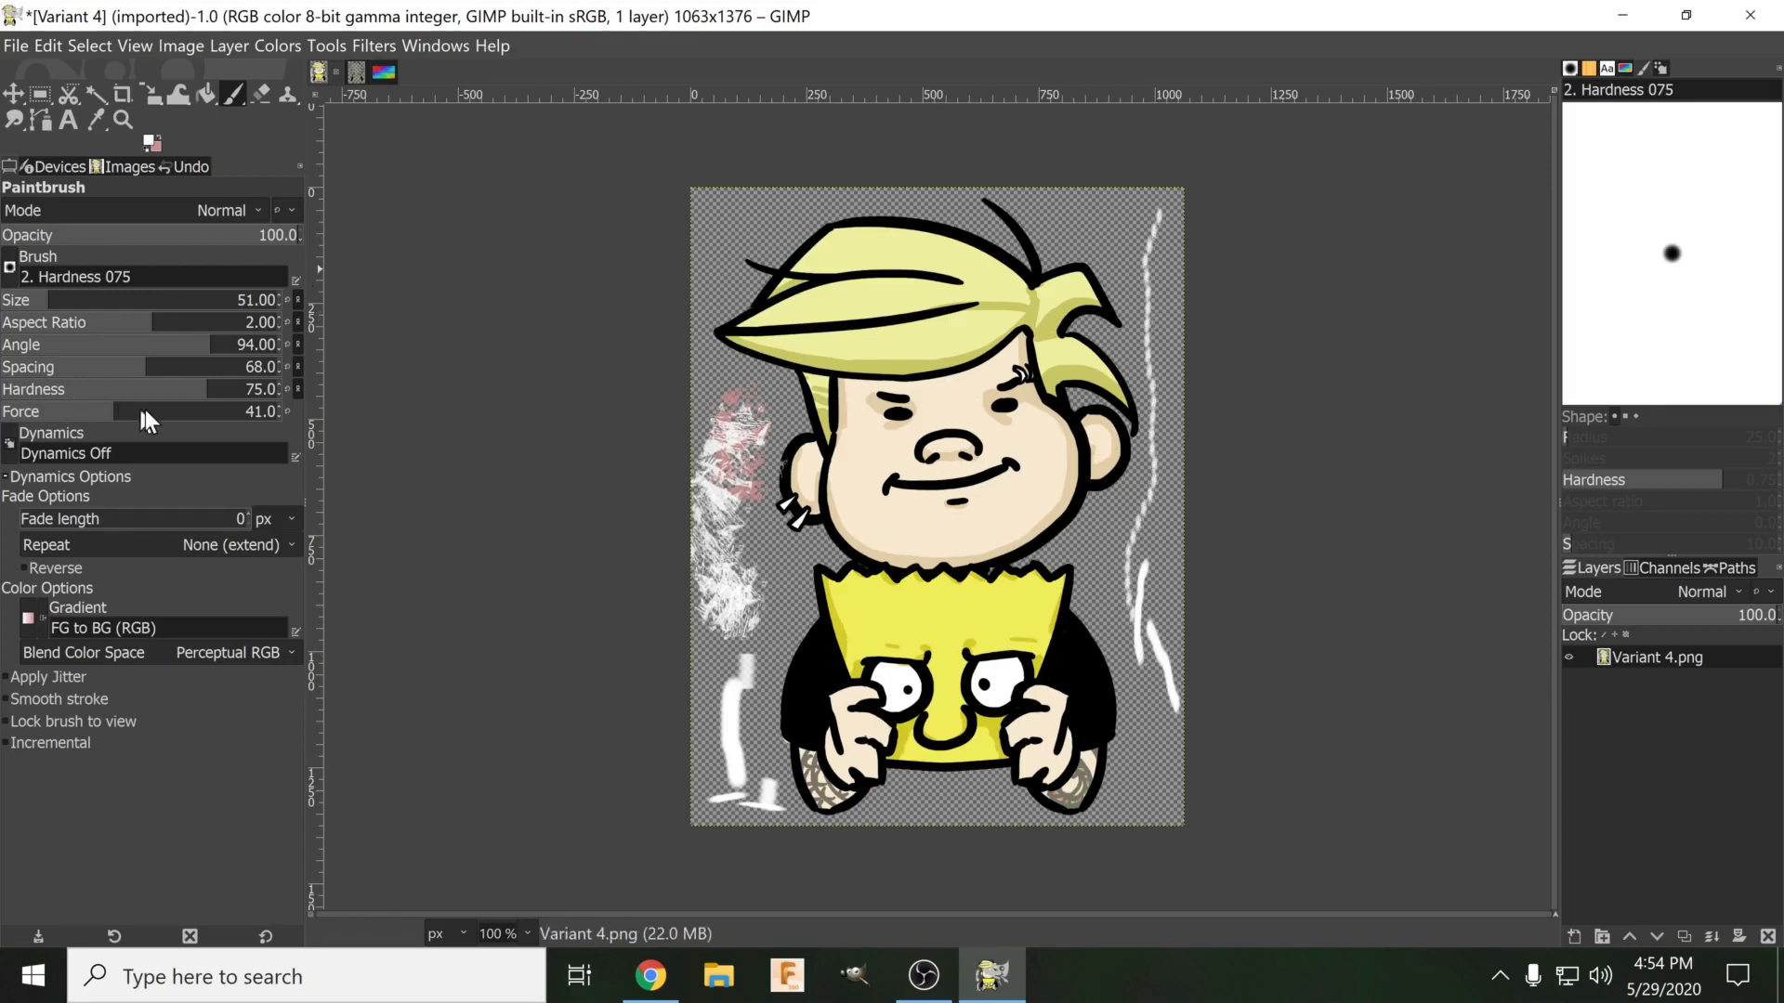
{"action": "left_click_drag", "start_coordinate": [153, 411], "coordinate": [201, 412]}
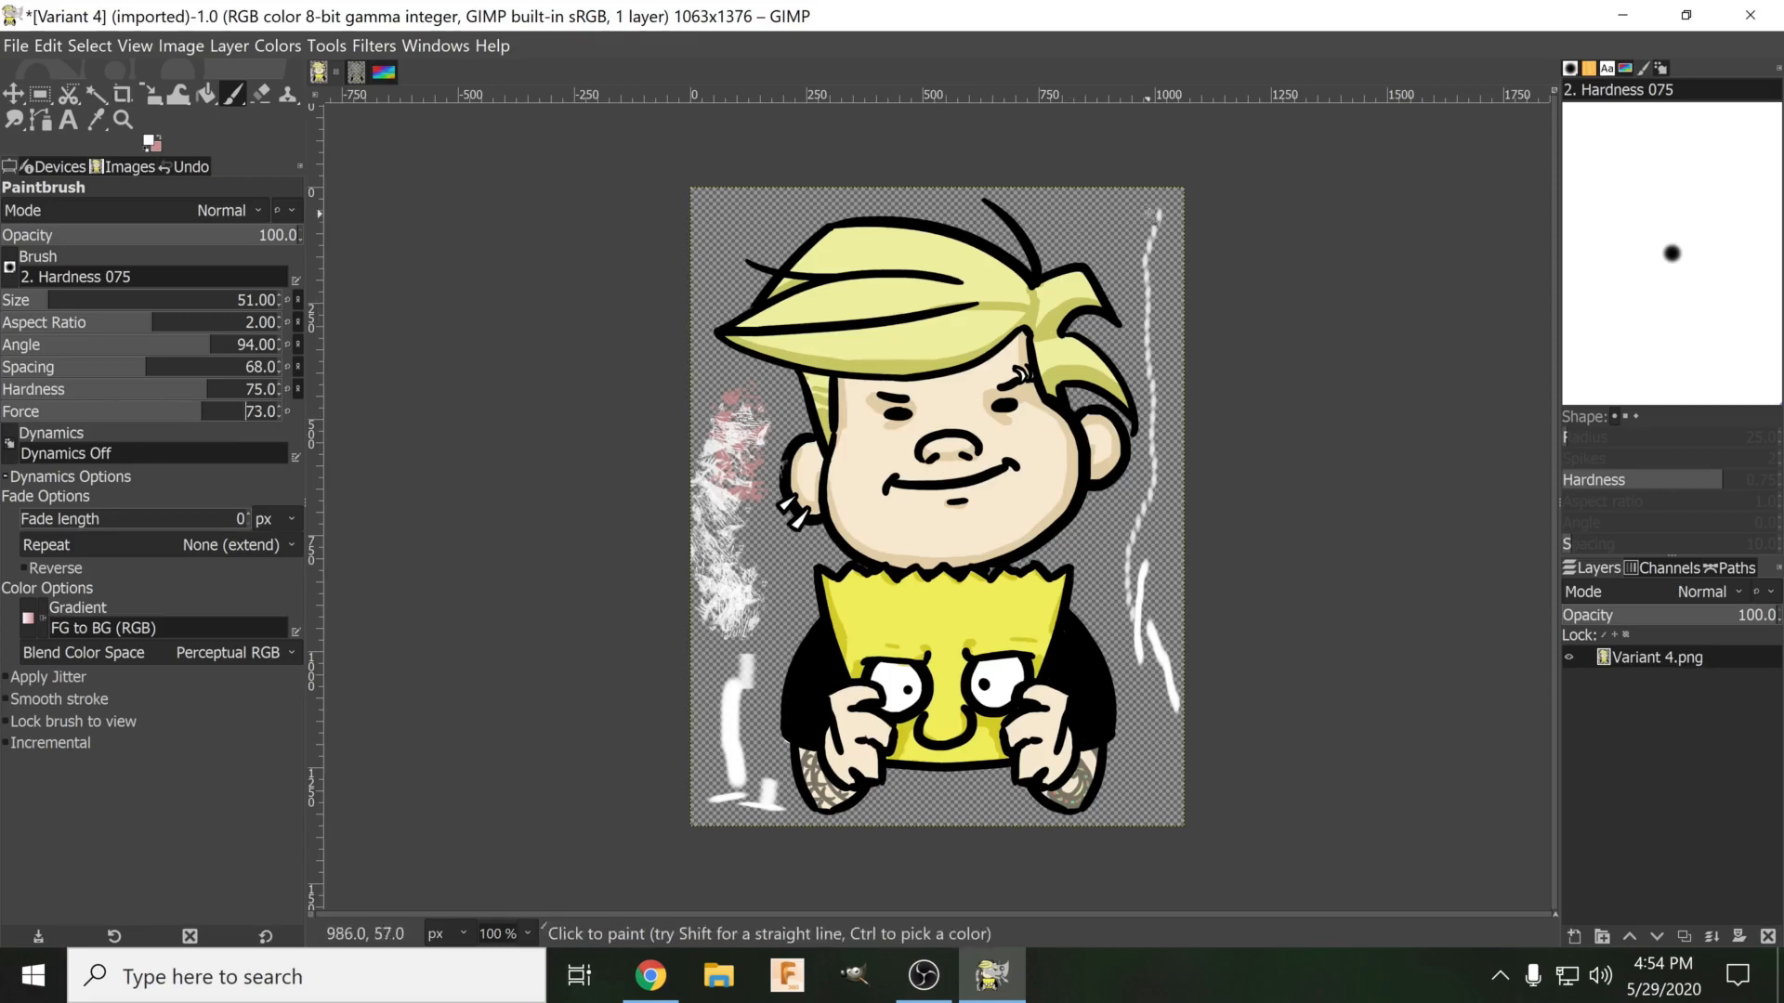
{"action": "left_click_drag", "start_coordinate": [1152, 204], "coordinate": [1151, 792]}
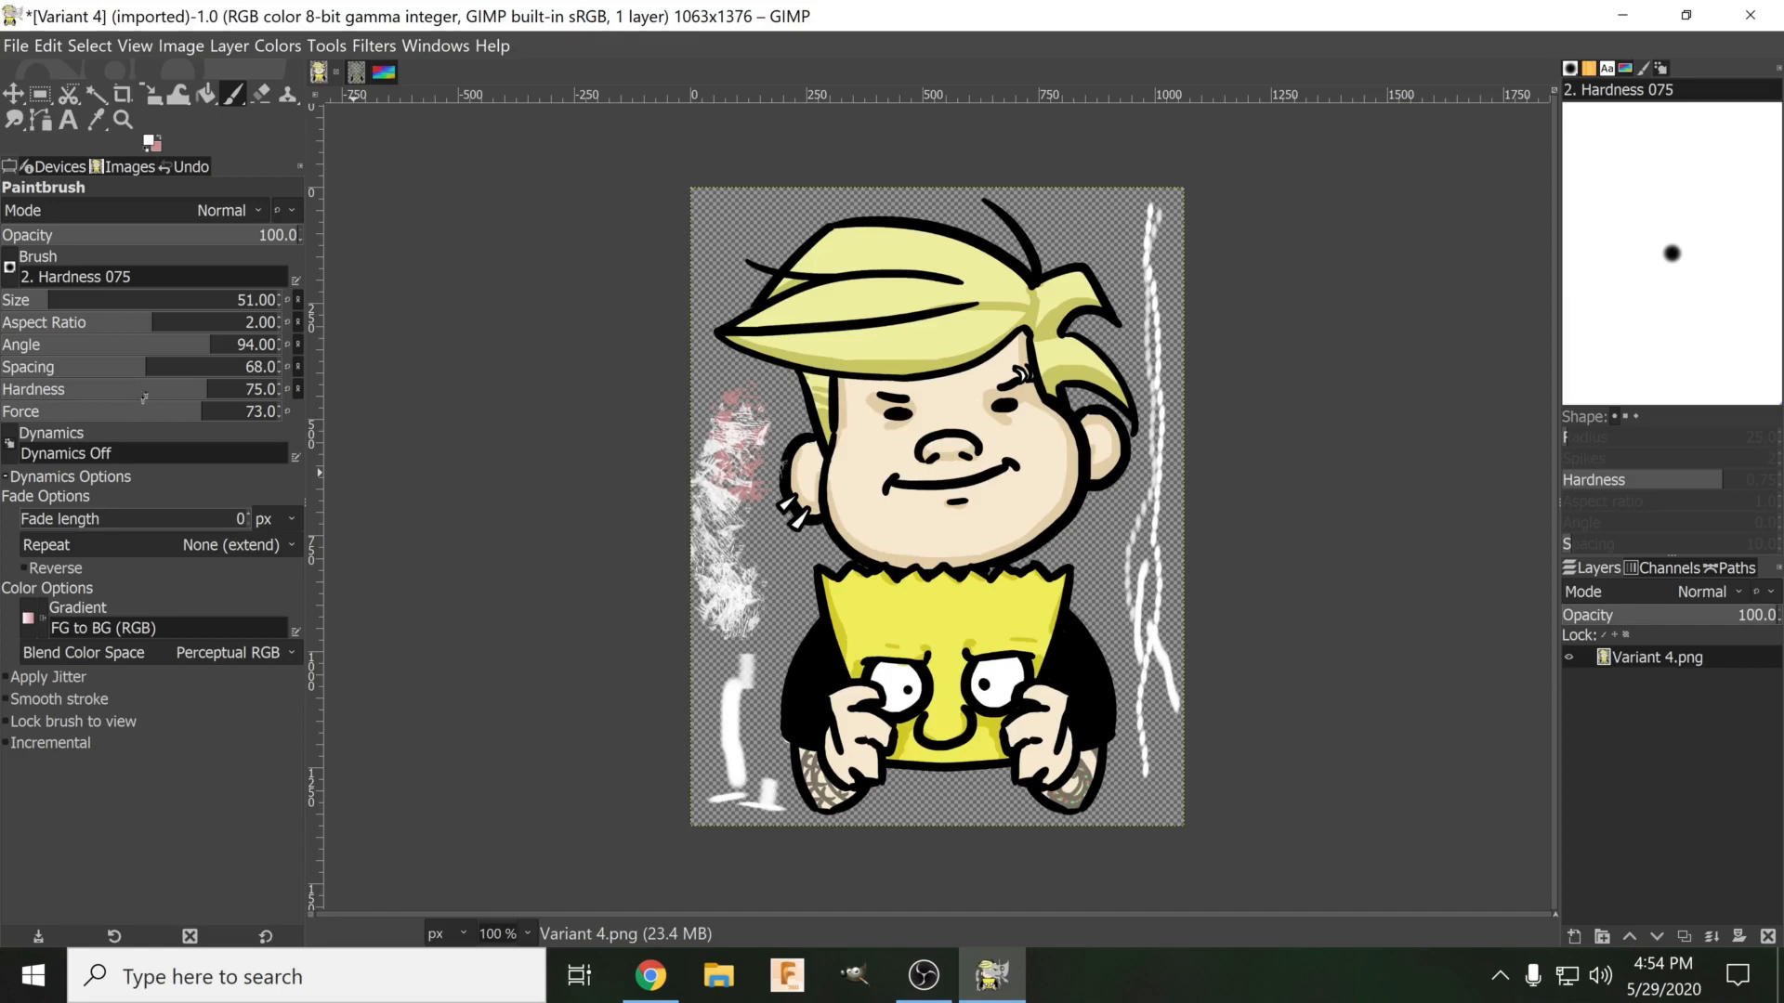
Look over the repeat modes in the brush fade options, keeping None (extend).
{"action": "left_click", "coordinate": [257, 543]}
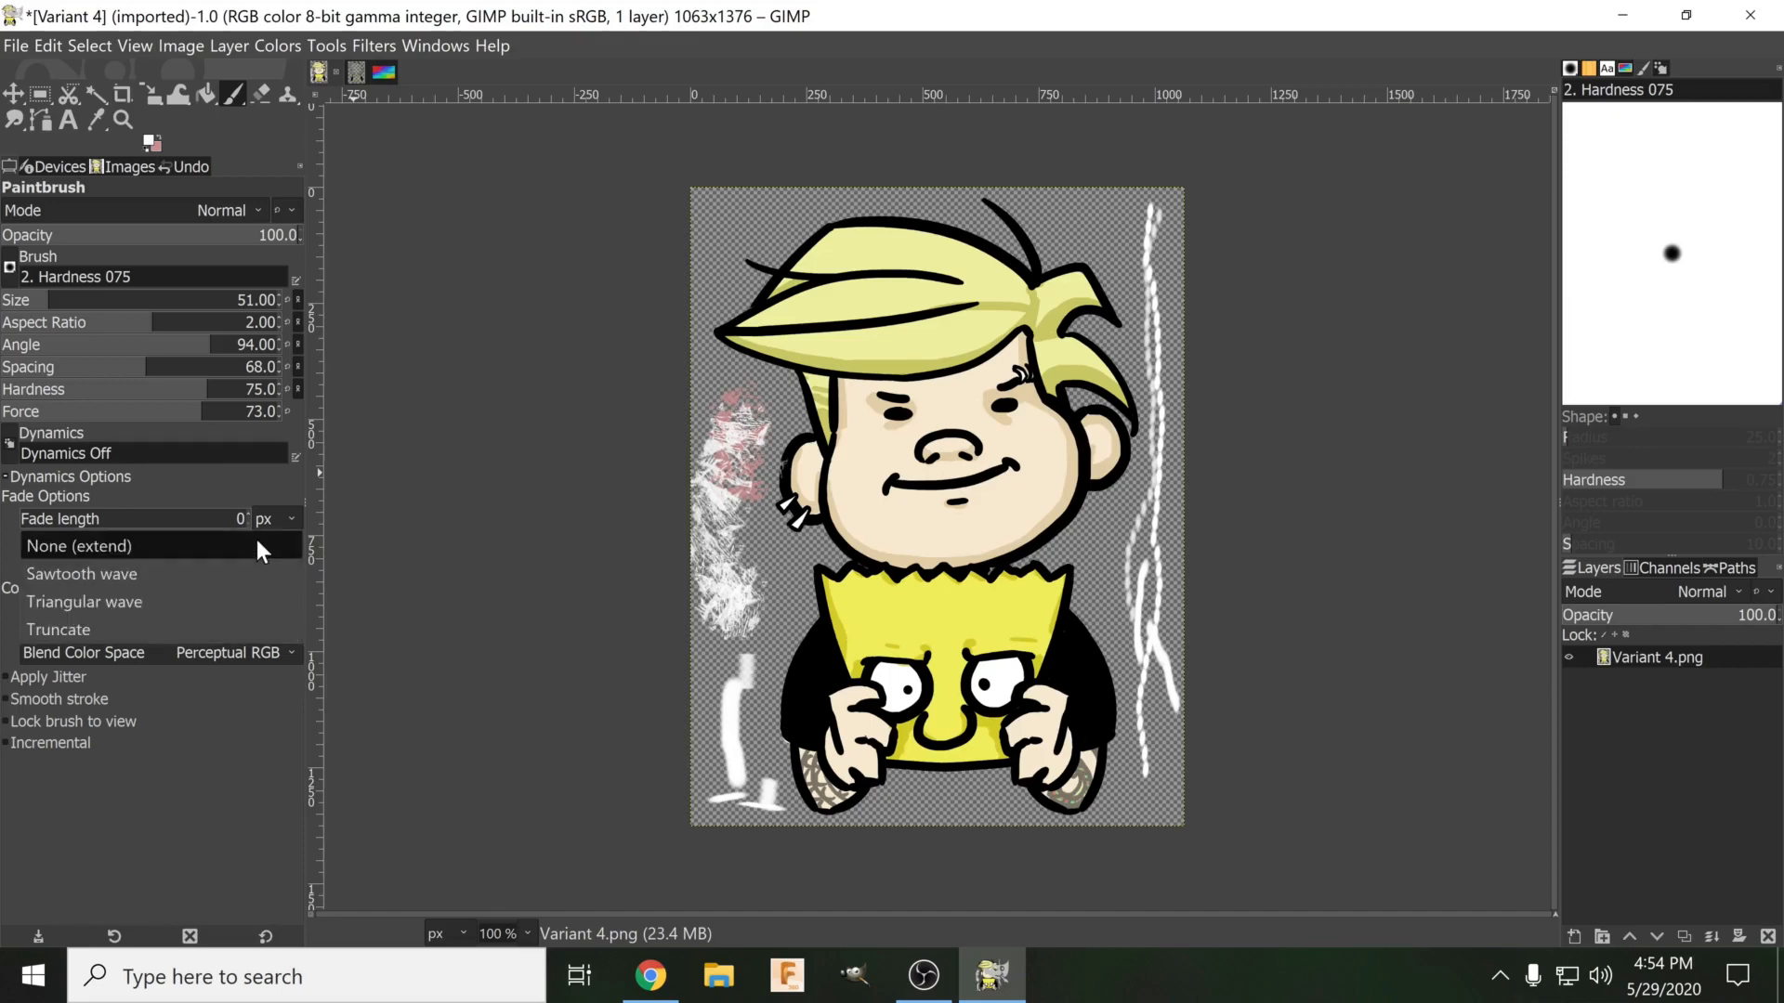
{"action": "left_click", "coordinate": [248, 546]}
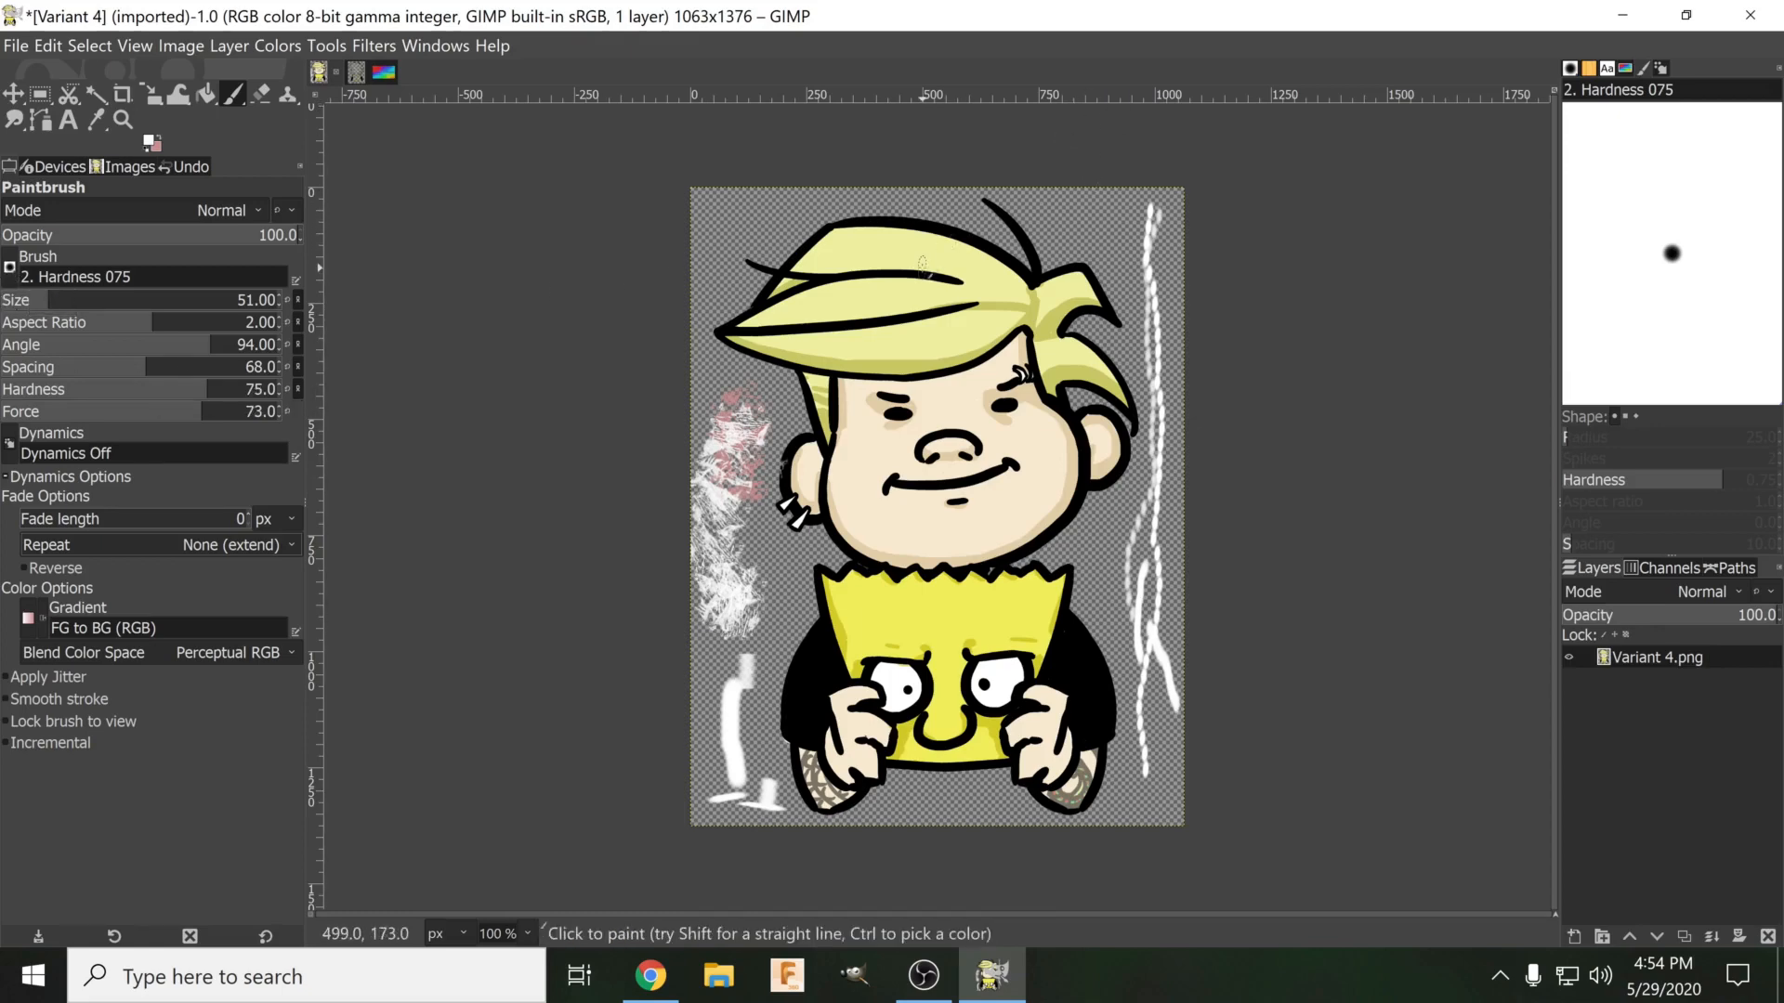
Undo all the test strokes painted beside the character, including the pink and white textured ones.
{"action": "key", "text": "ctrl+z"}
{"action": "key", "text": "ctrl+z"}
{"action": "key", "text": "ctrl+z"}
{"action": "key", "text": "ctrl+z"}
{"action": "key", "text": "ctrl+z"}
{"action": "key", "text": "ctrl+z"}
{"action": "key", "text": "ctrl+z"}
{"action": "key", "text": "ctrl+z"}
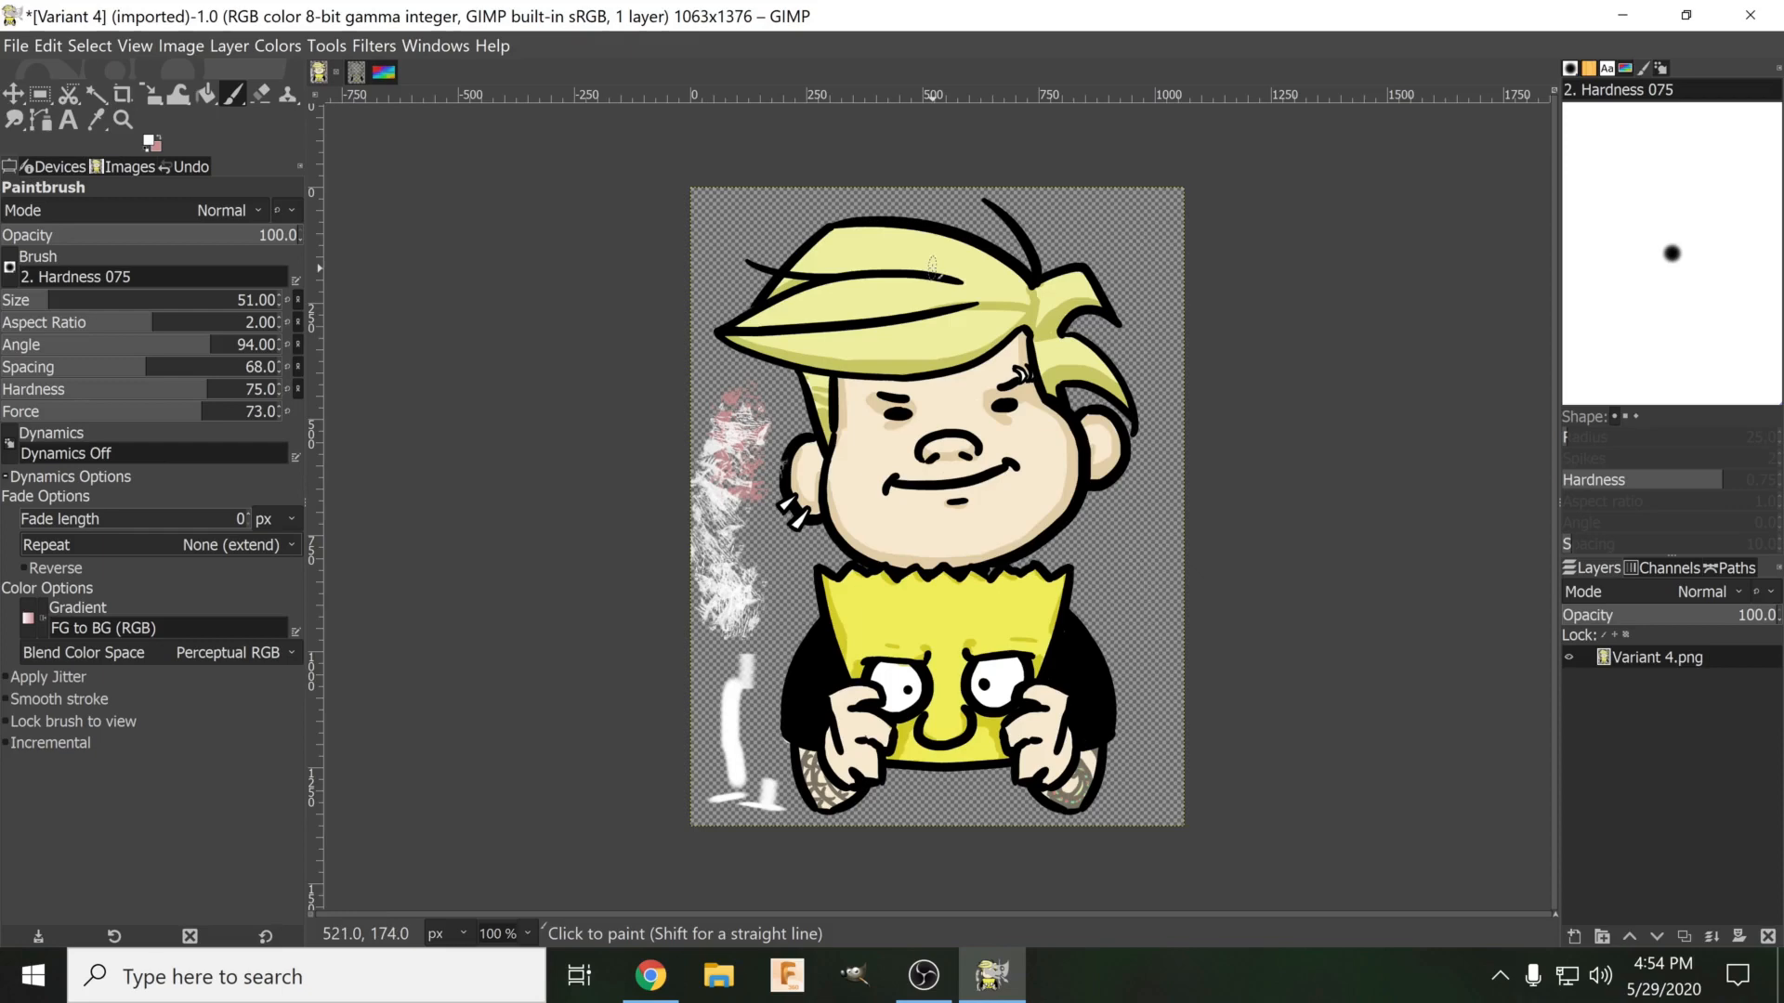
{"action": "key", "text": "ctrl+z"}
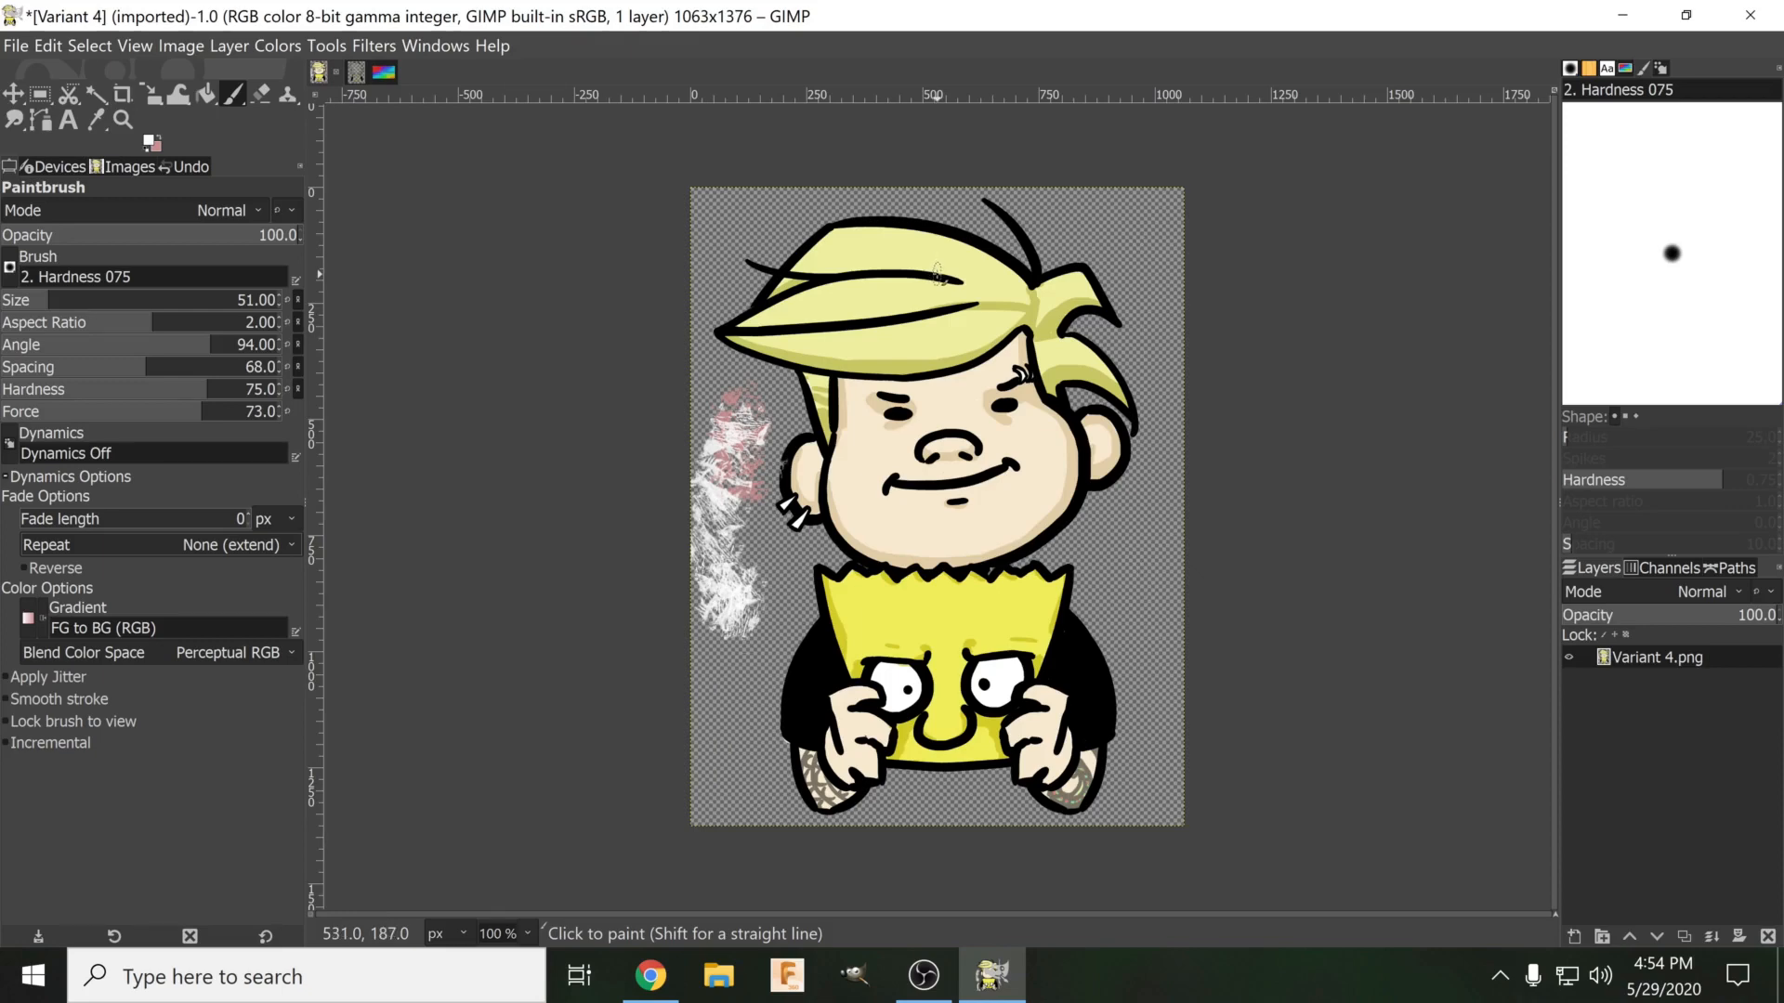
{"action": "key", "text": "ctrl+z"}
{"action": "key", "text": "ctrl+z"}
{"action": "key", "text": "ctrl+z"}
{"action": "key", "text": "ctrl+z"}
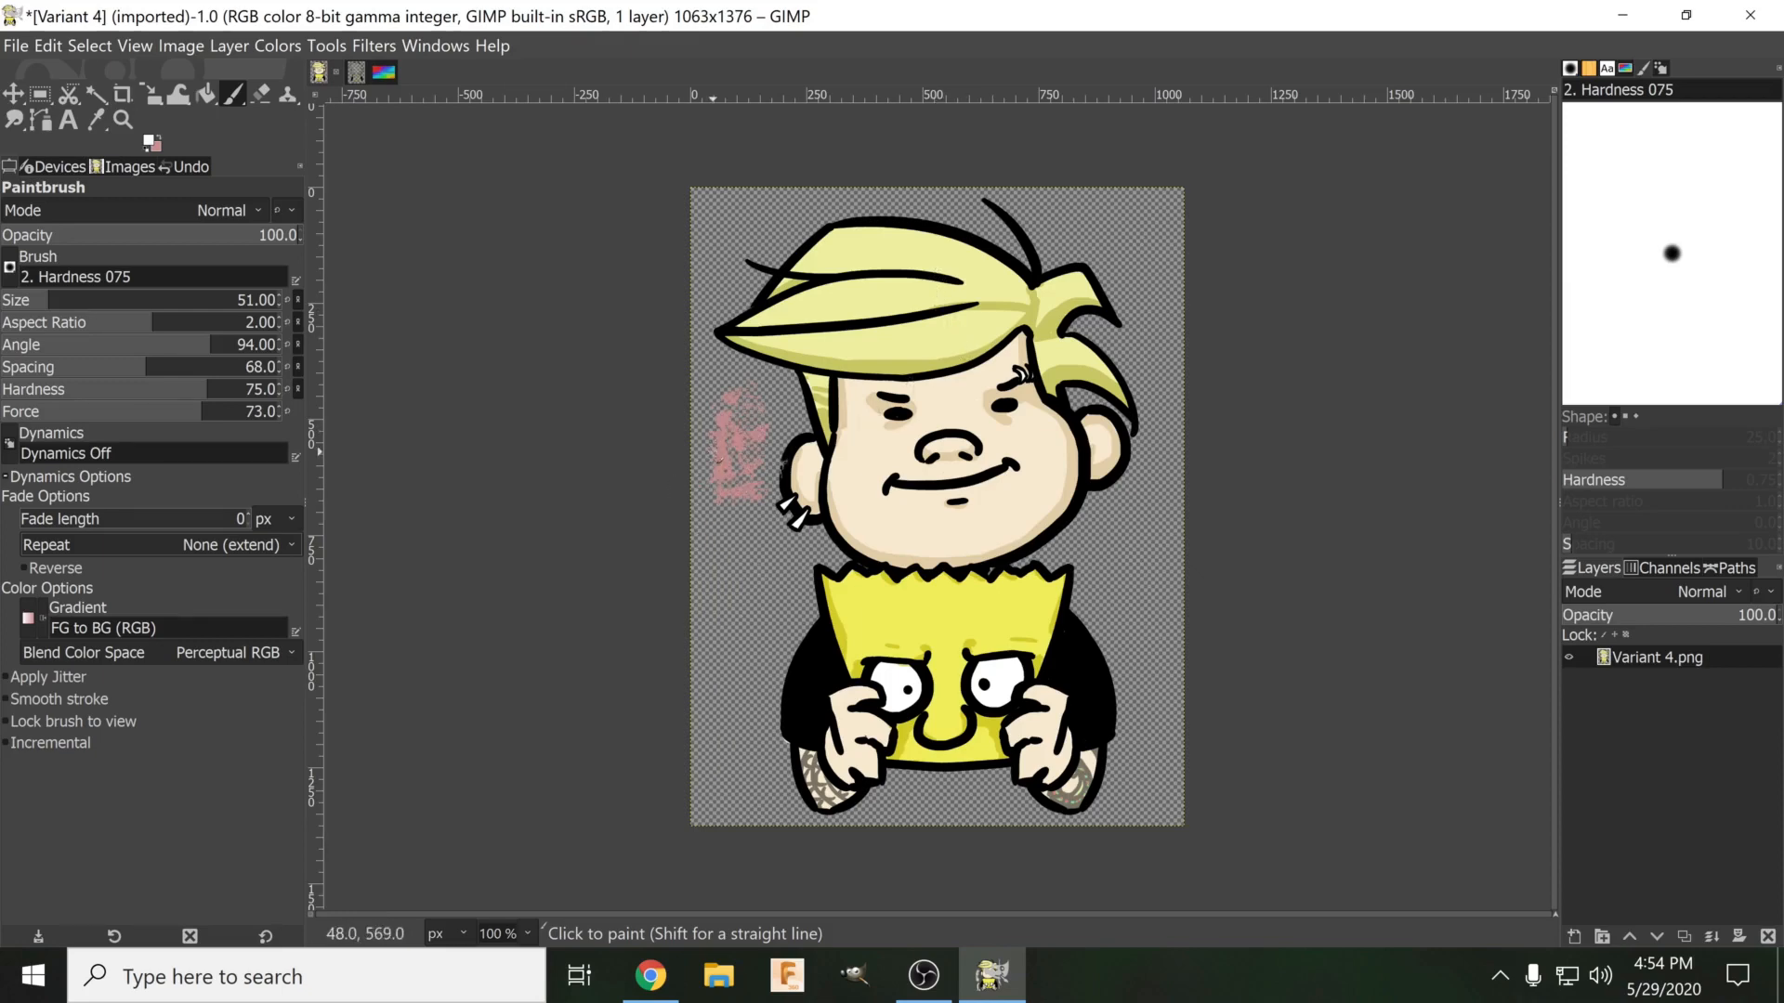
{"action": "key", "text": "ctrl+z"}
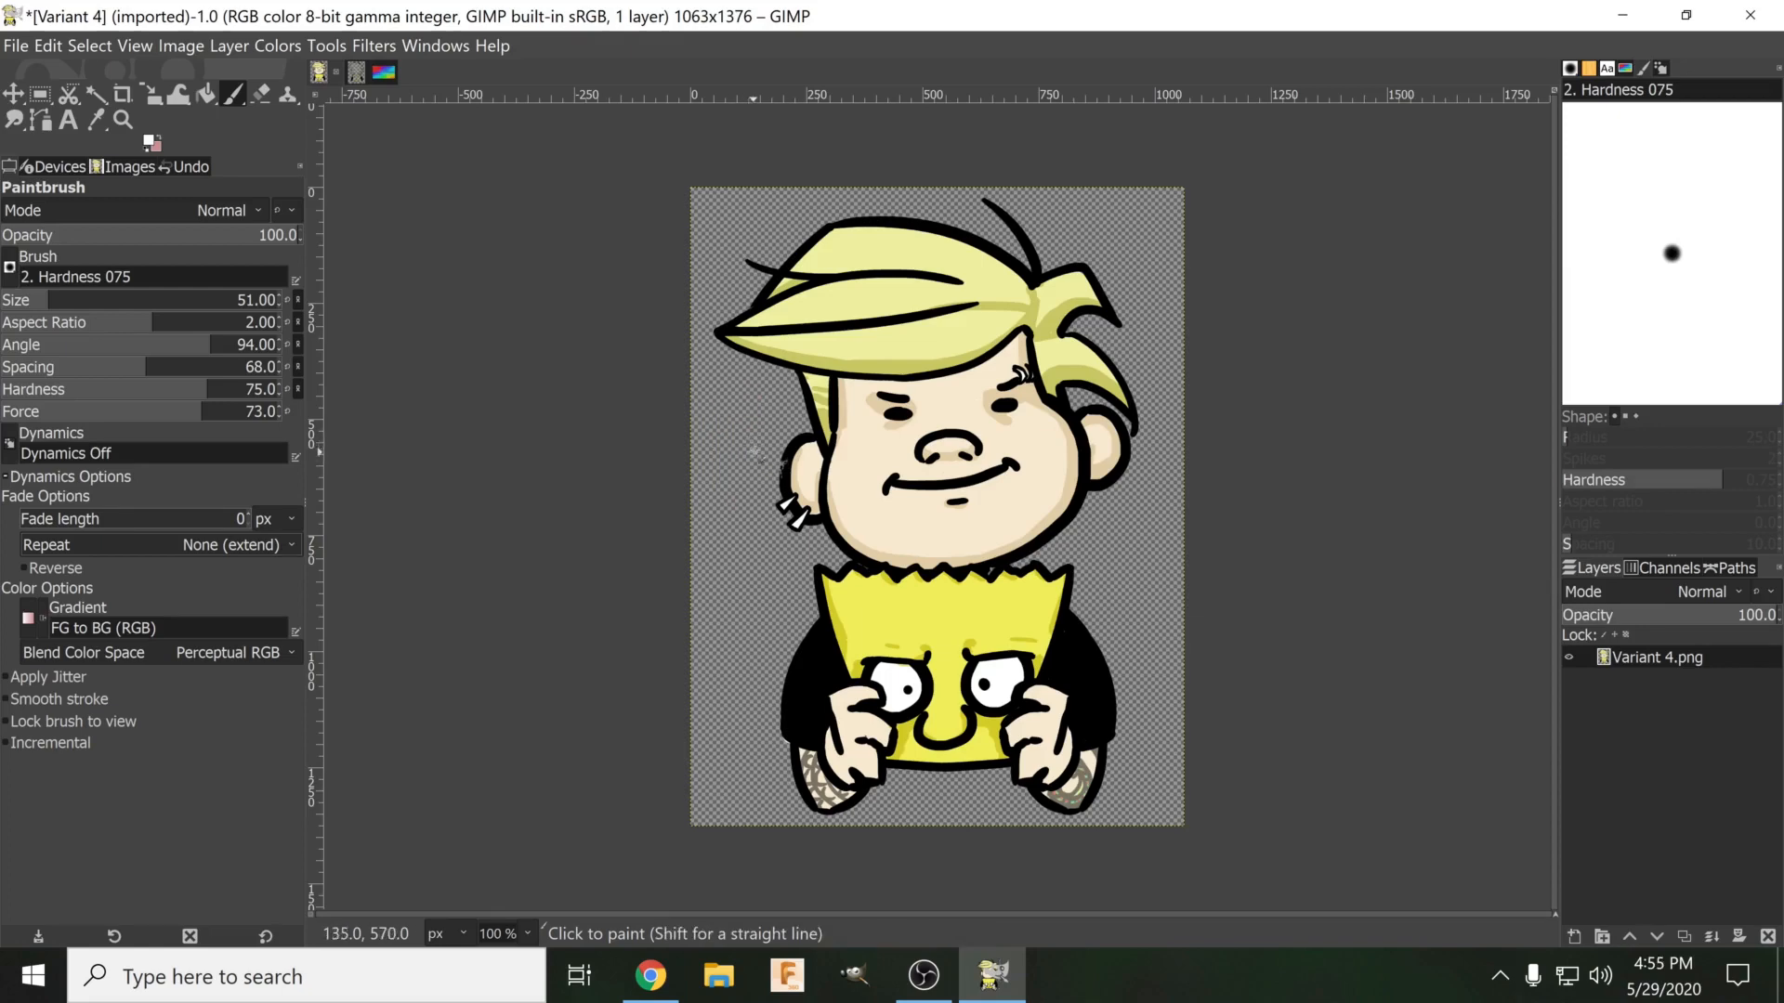
Examine the cleaned-up image at different zoom levels and check the undo, redo and other editing commands.
{"action": "scroll", "coordinate": [740, 456], "scroll_direction": "up", "scroll_amount": 3, "text": "ctrl"}
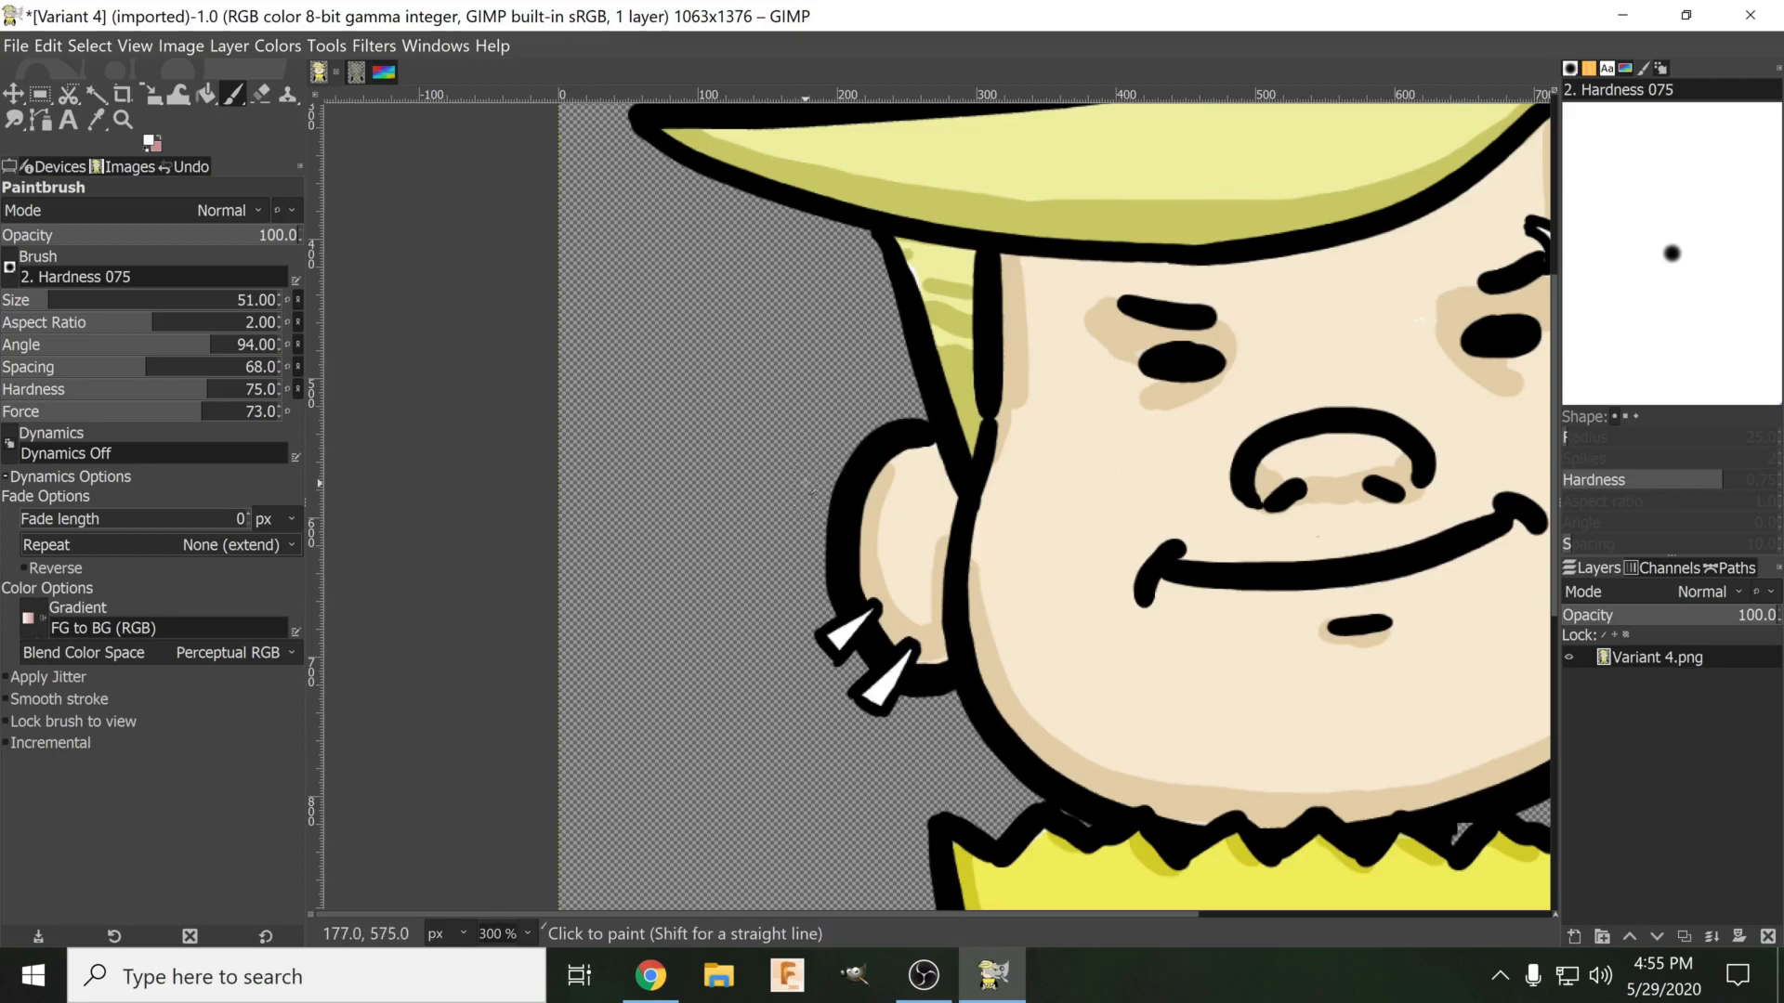
{"action": "scroll", "coordinate": [777, 453], "scroll_direction": "down", "scroll_amount": 2, "text": "ctrl"}
{"action": "left_click_drag", "start_coordinate": [700, 357], "coordinate": [694, 492]}
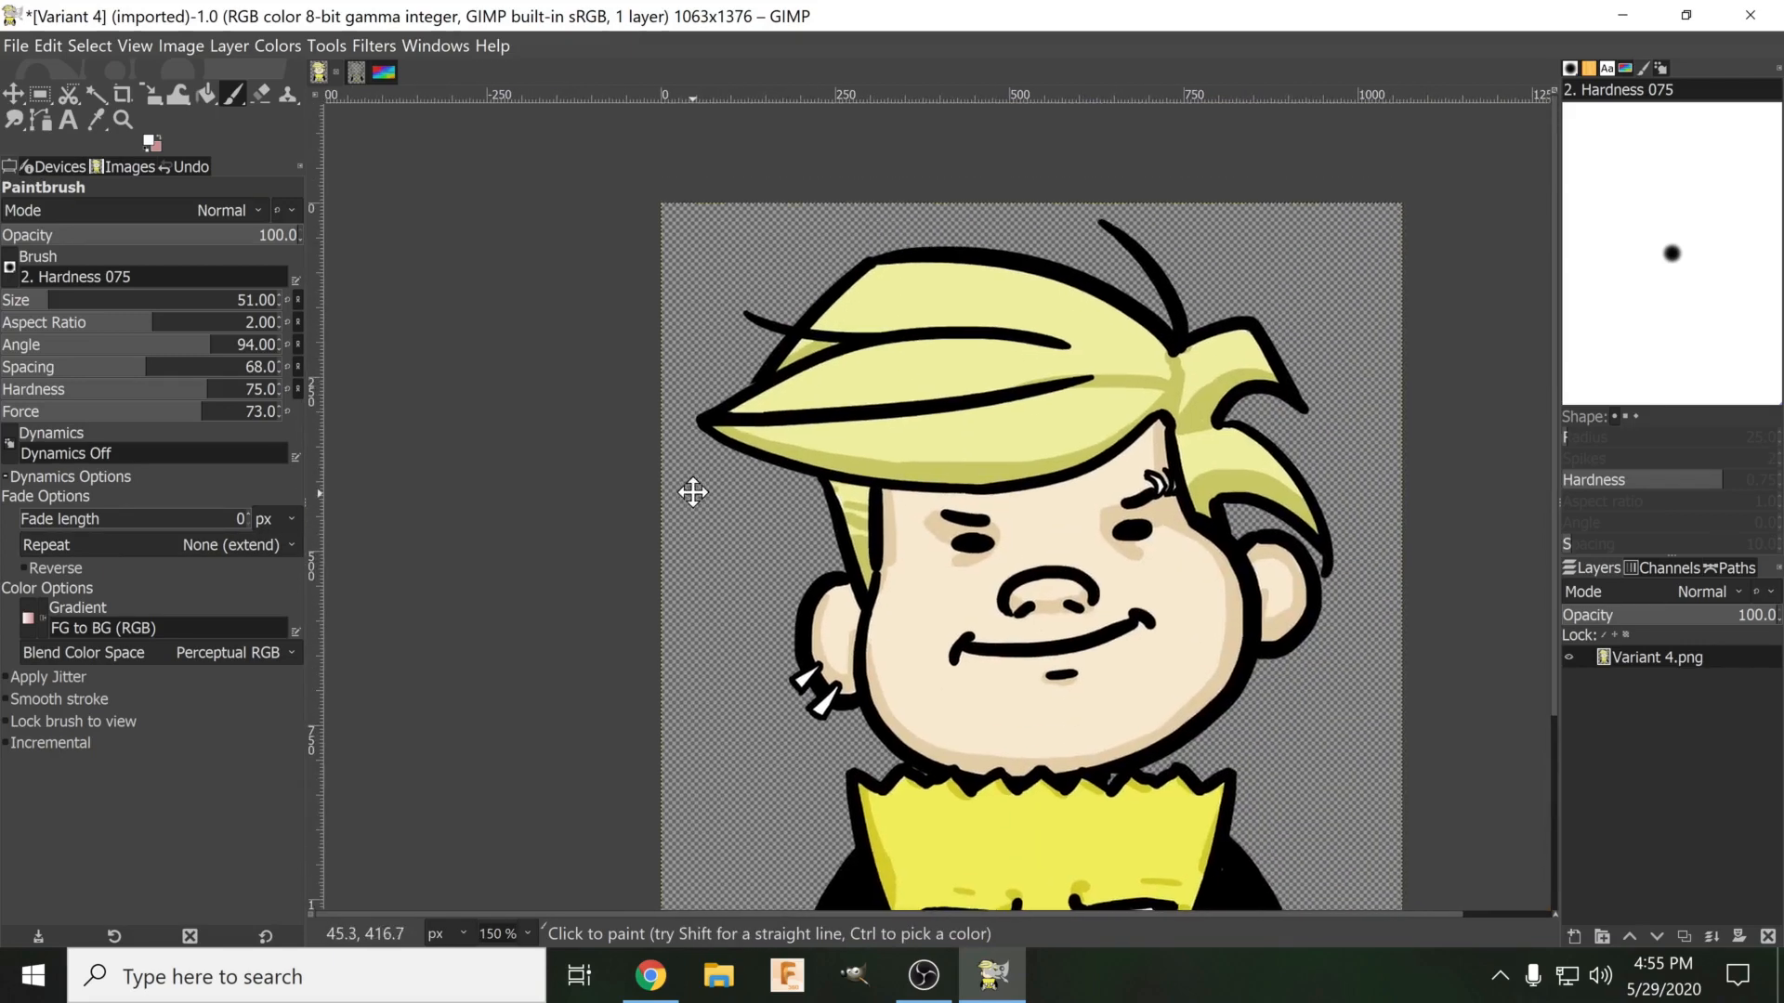
{"action": "left_click", "coordinate": [44, 35]}
{"action": "left_click", "coordinate": [52, 67]}
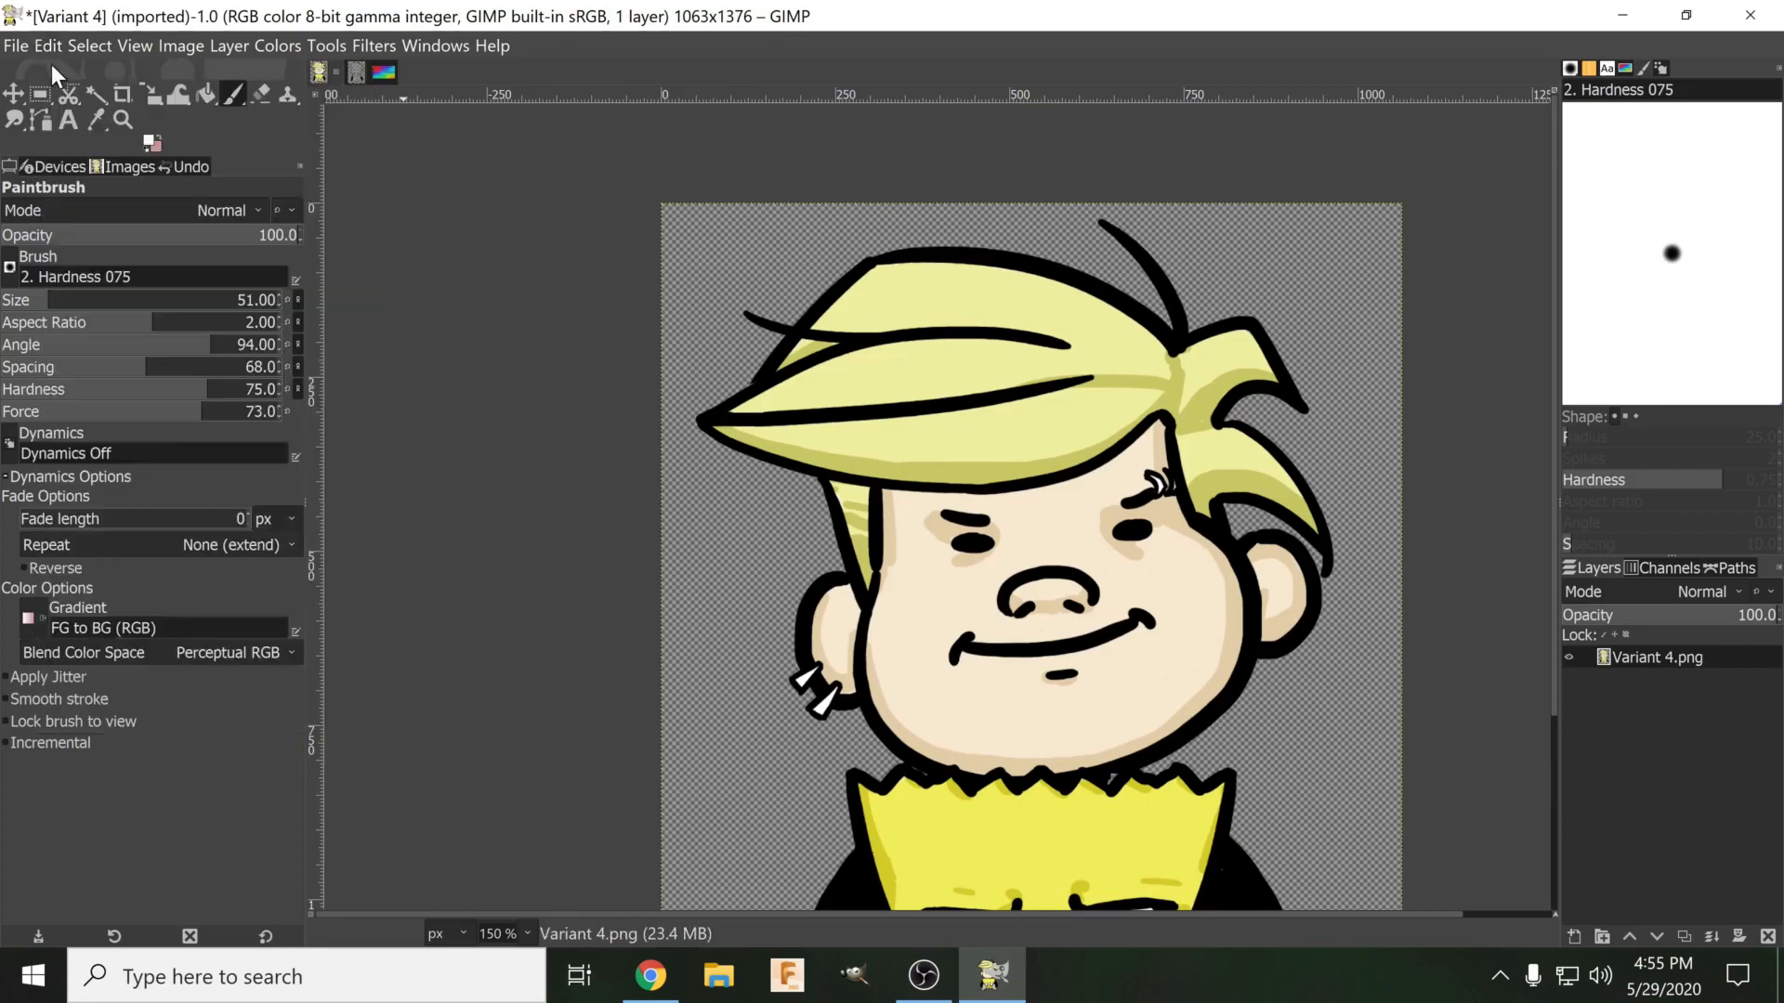
{"action": "left_click", "coordinate": [45, 41]}
{"action": "left_click", "coordinate": [51, 65]}
{"action": "left_click", "coordinate": [47, 45]}
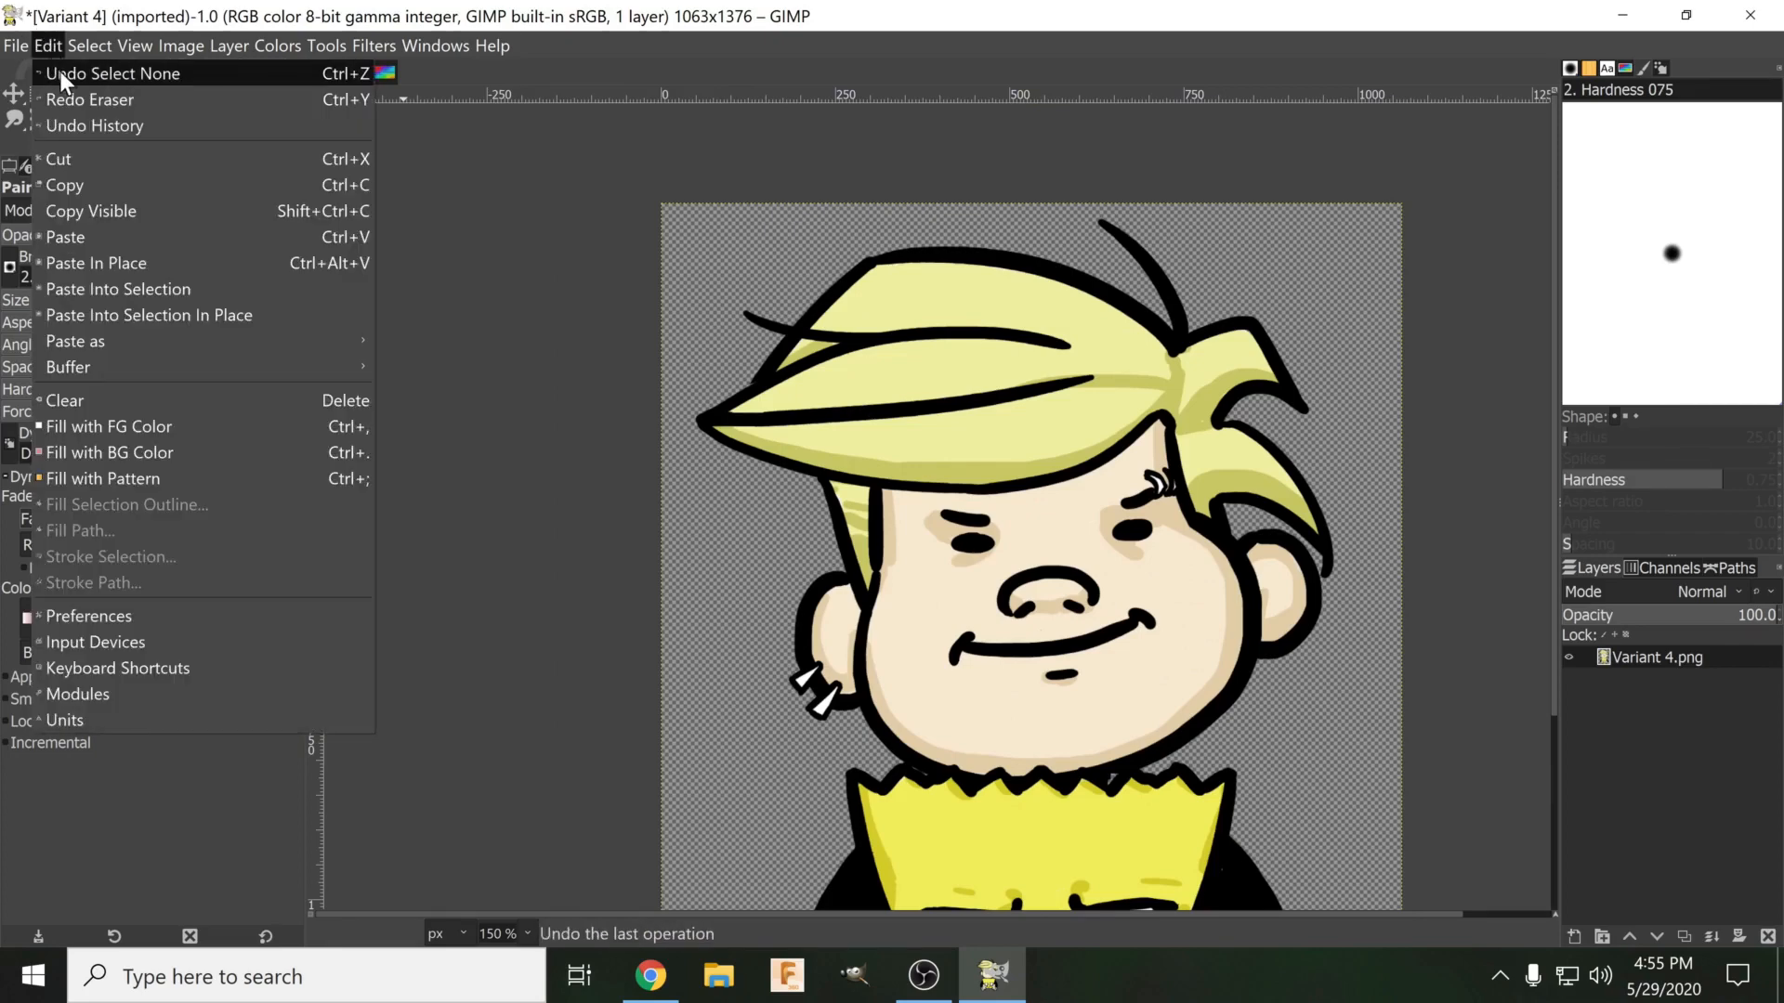
{"action": "left_click", "coordinate": [555, 208]}
{"action": "scroll", "coordinate": [612, 228], "scroll_direction": "down", "scroll_amount": 2}
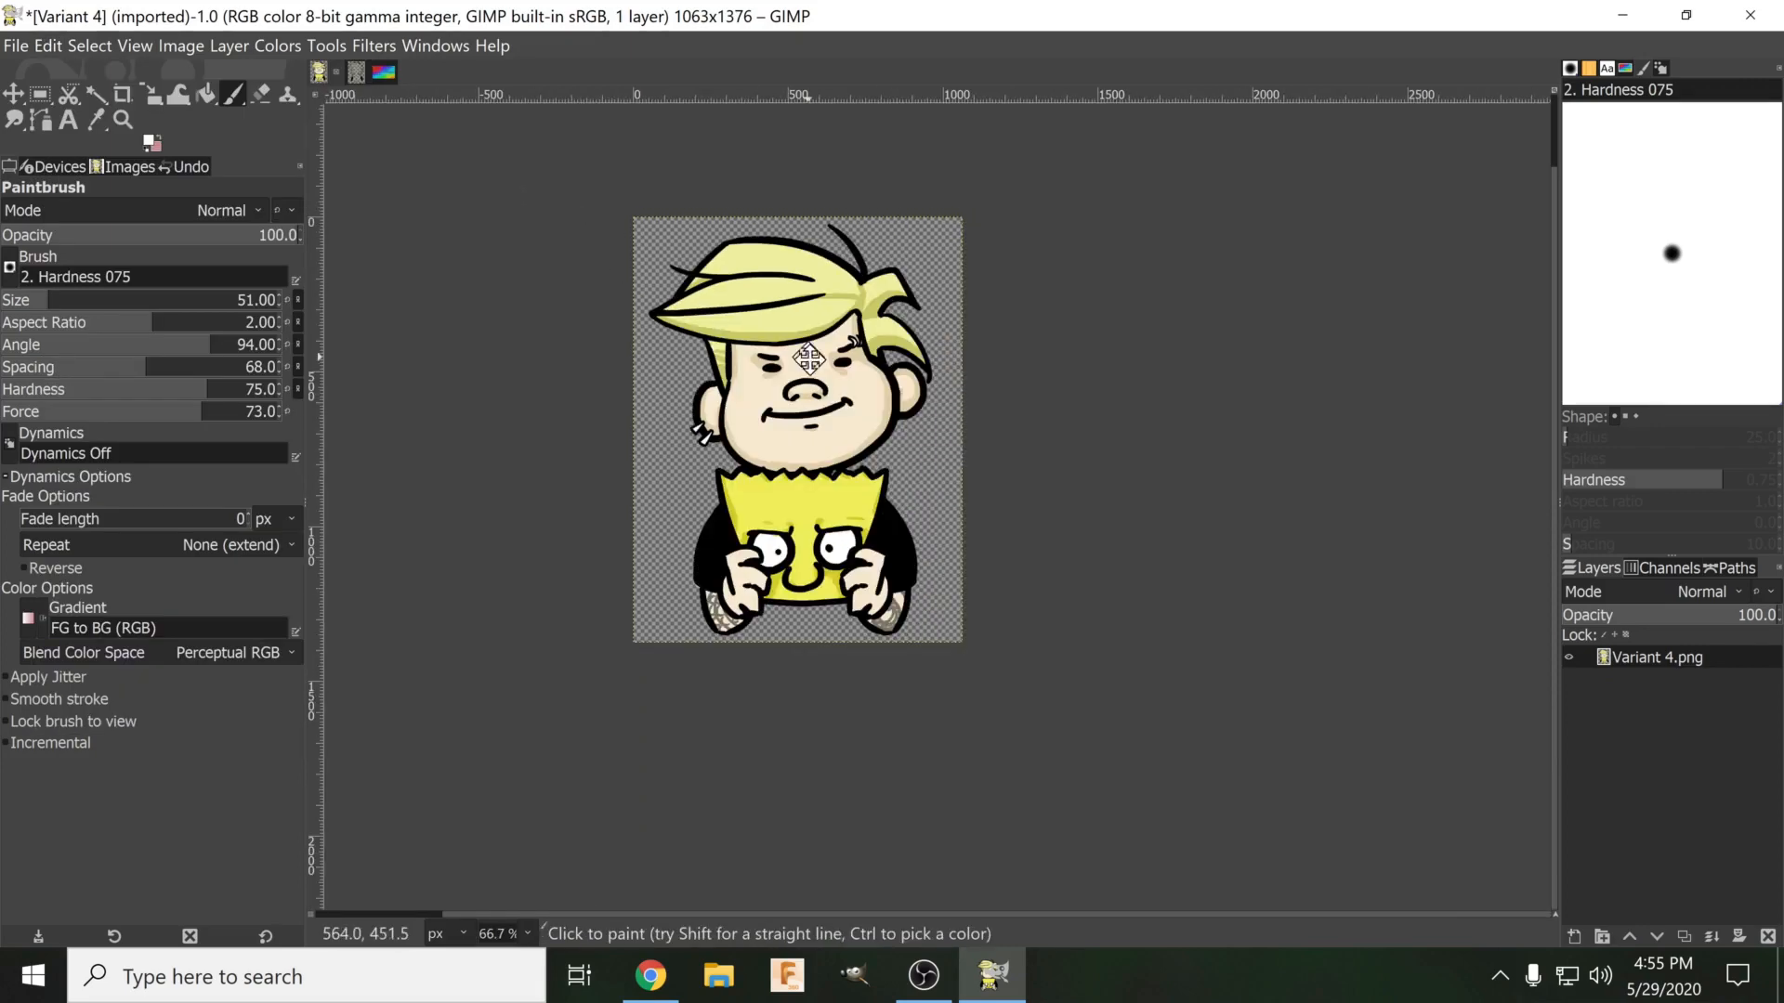
{"action": "left_click_drag", "start_coordinate": [805, 357], "coordinate": [950, 356]}
{"action": "scroll", "coordinate": [919, 466], "scroll_direction": "up", "scroll_amount": 1}
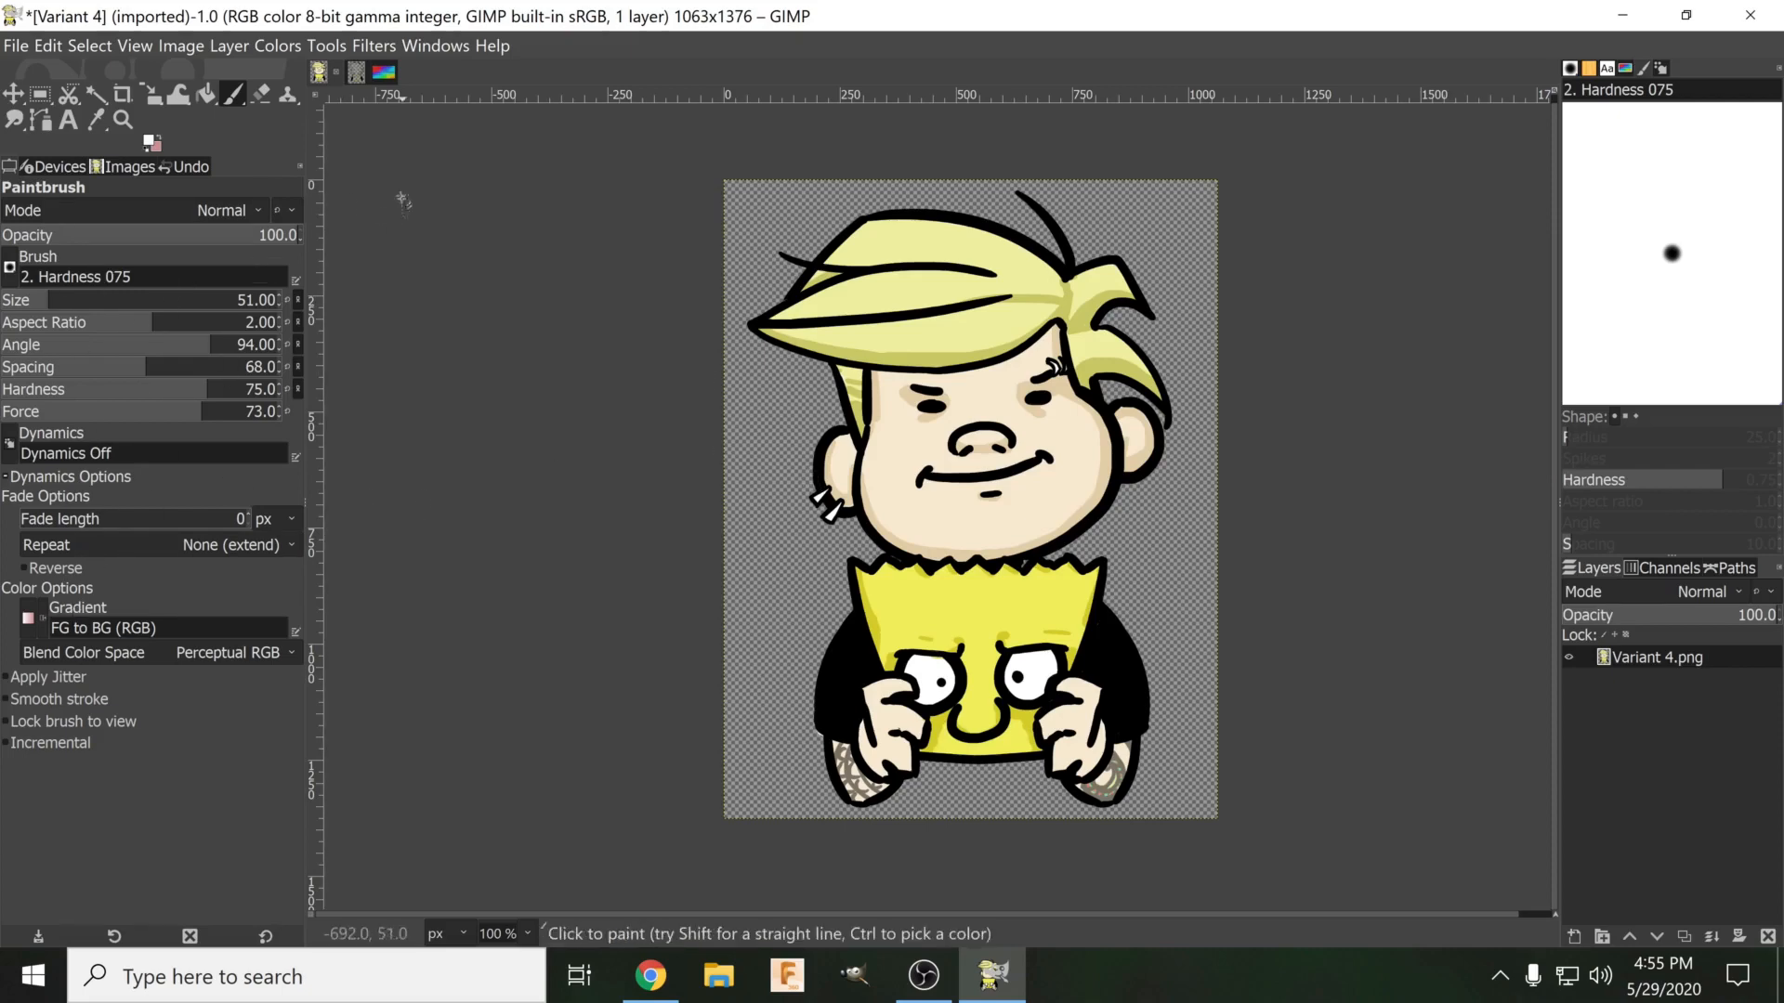
Select the light yellow upper part of the hair with Fuzzy Select at a threshold of 36.0.
{"action": "left_click", "coordinate": [91, 96]}
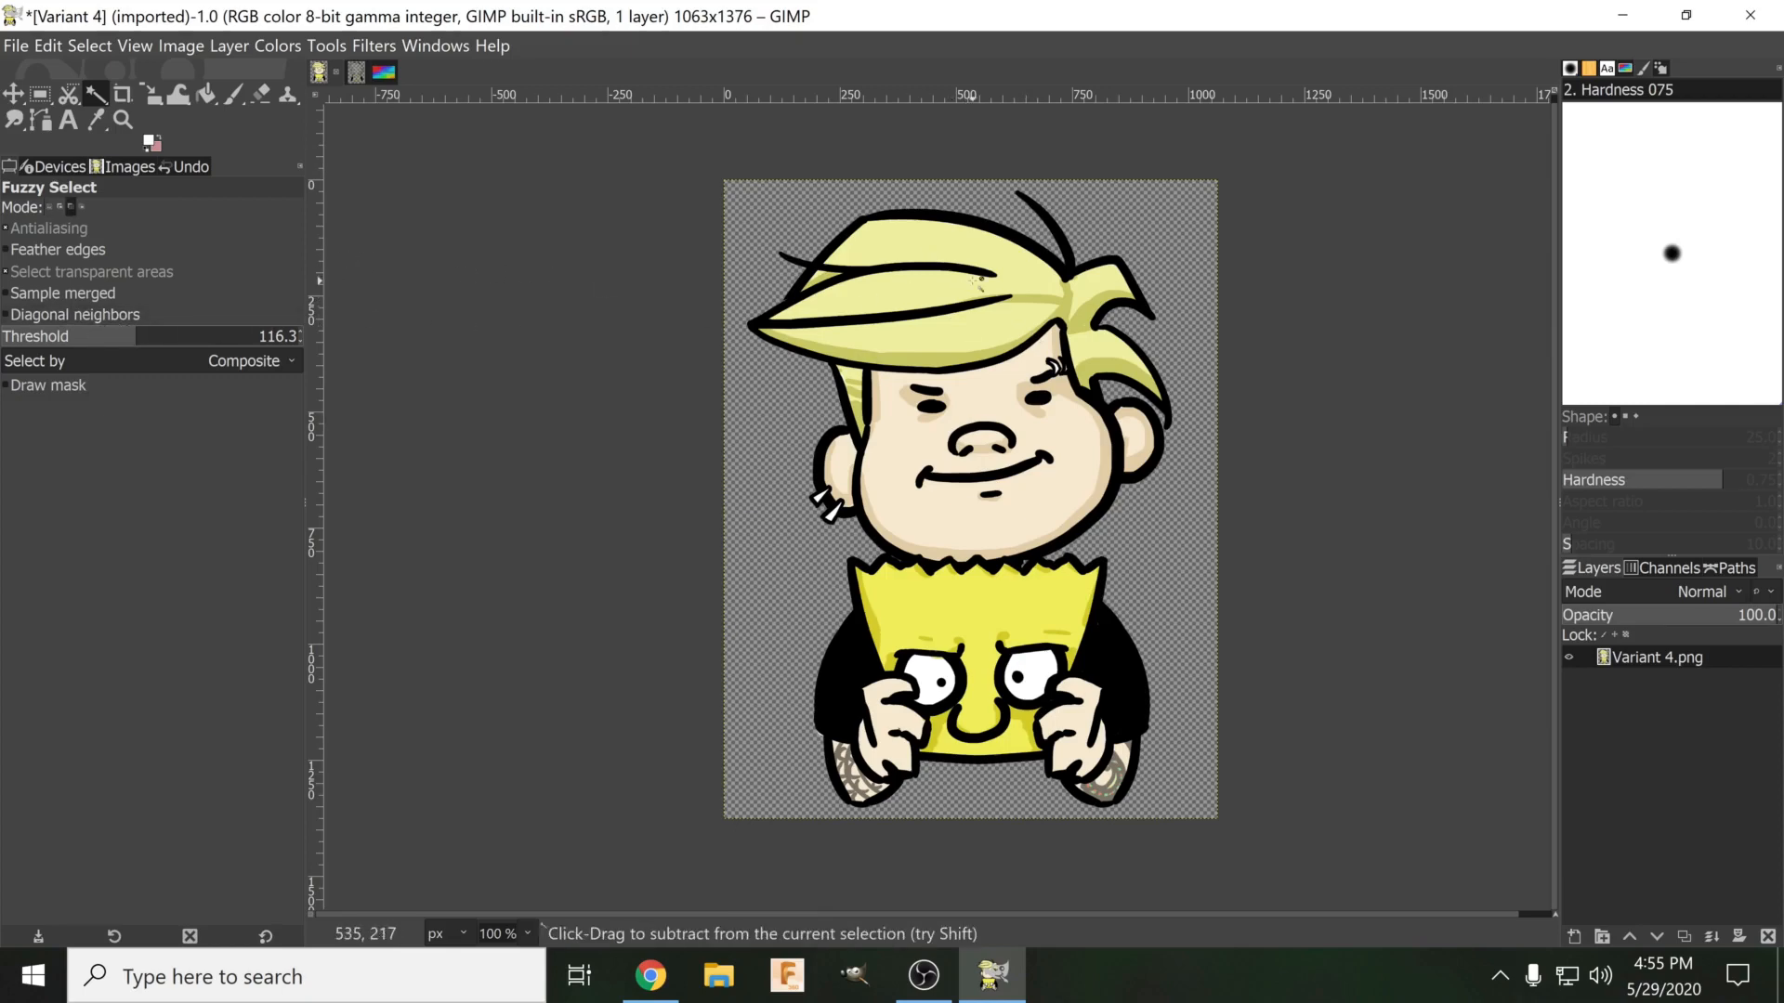
{"action": "scroll", "coordinate": [929, 274], "scroll_direction": "up", "scroll_amount": 3, "text": "ctrl"}
{"action": "left_click_drag", "start_coordinate": [902, 264], "coordinate": [982, 409]}
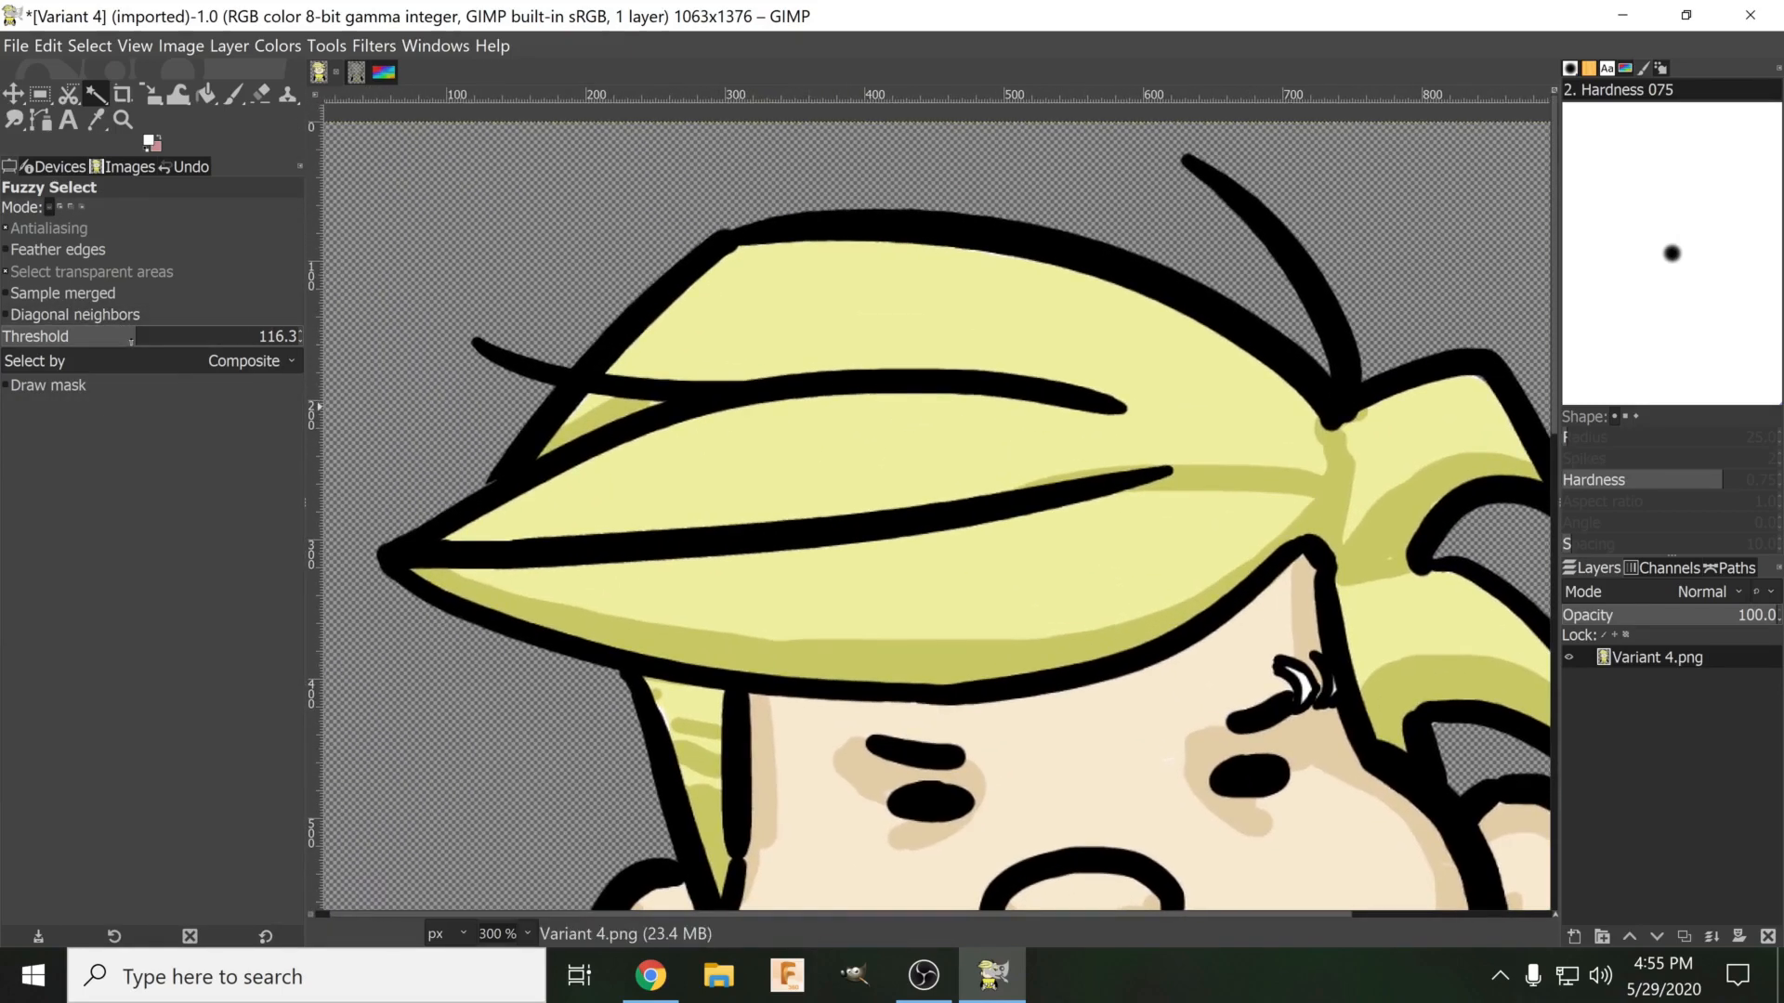
{"action": "left_click", "coordinate": [62, 336]}
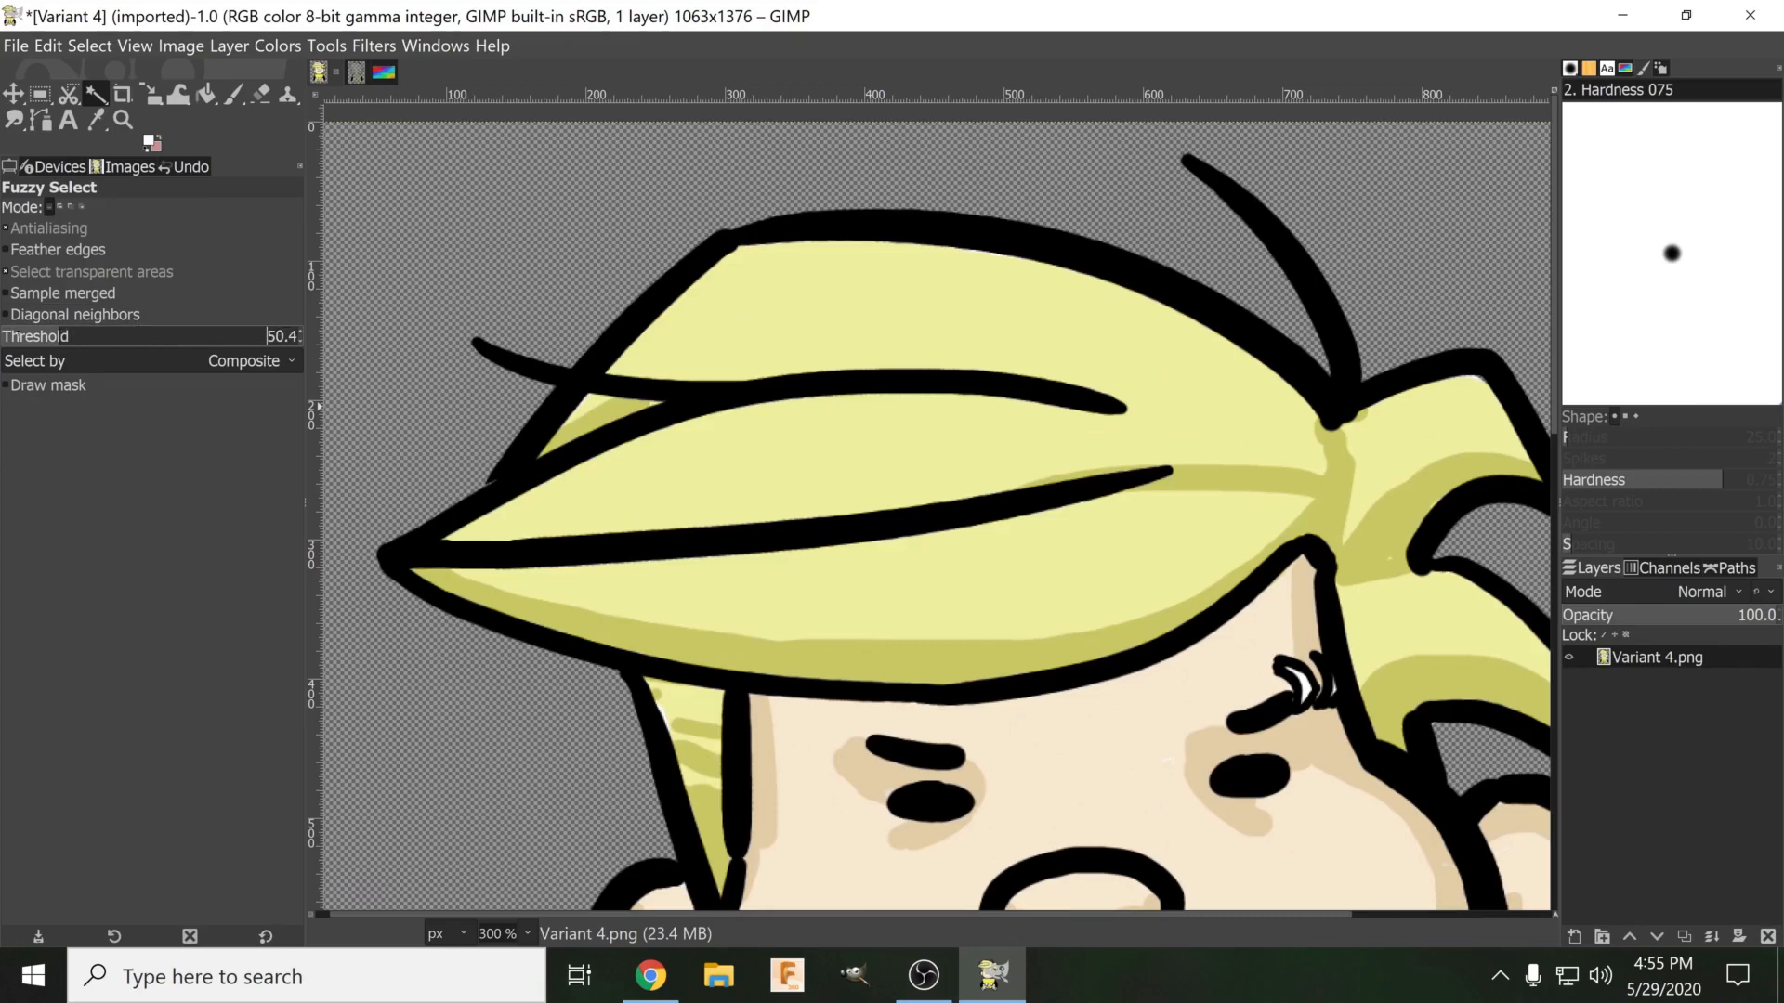
{"action": "left_click", "coordinate": [43, 337]}
{"action": "left_click_drag", "start_coordinate": [1015, 381], "coordinate": [916, 388]}
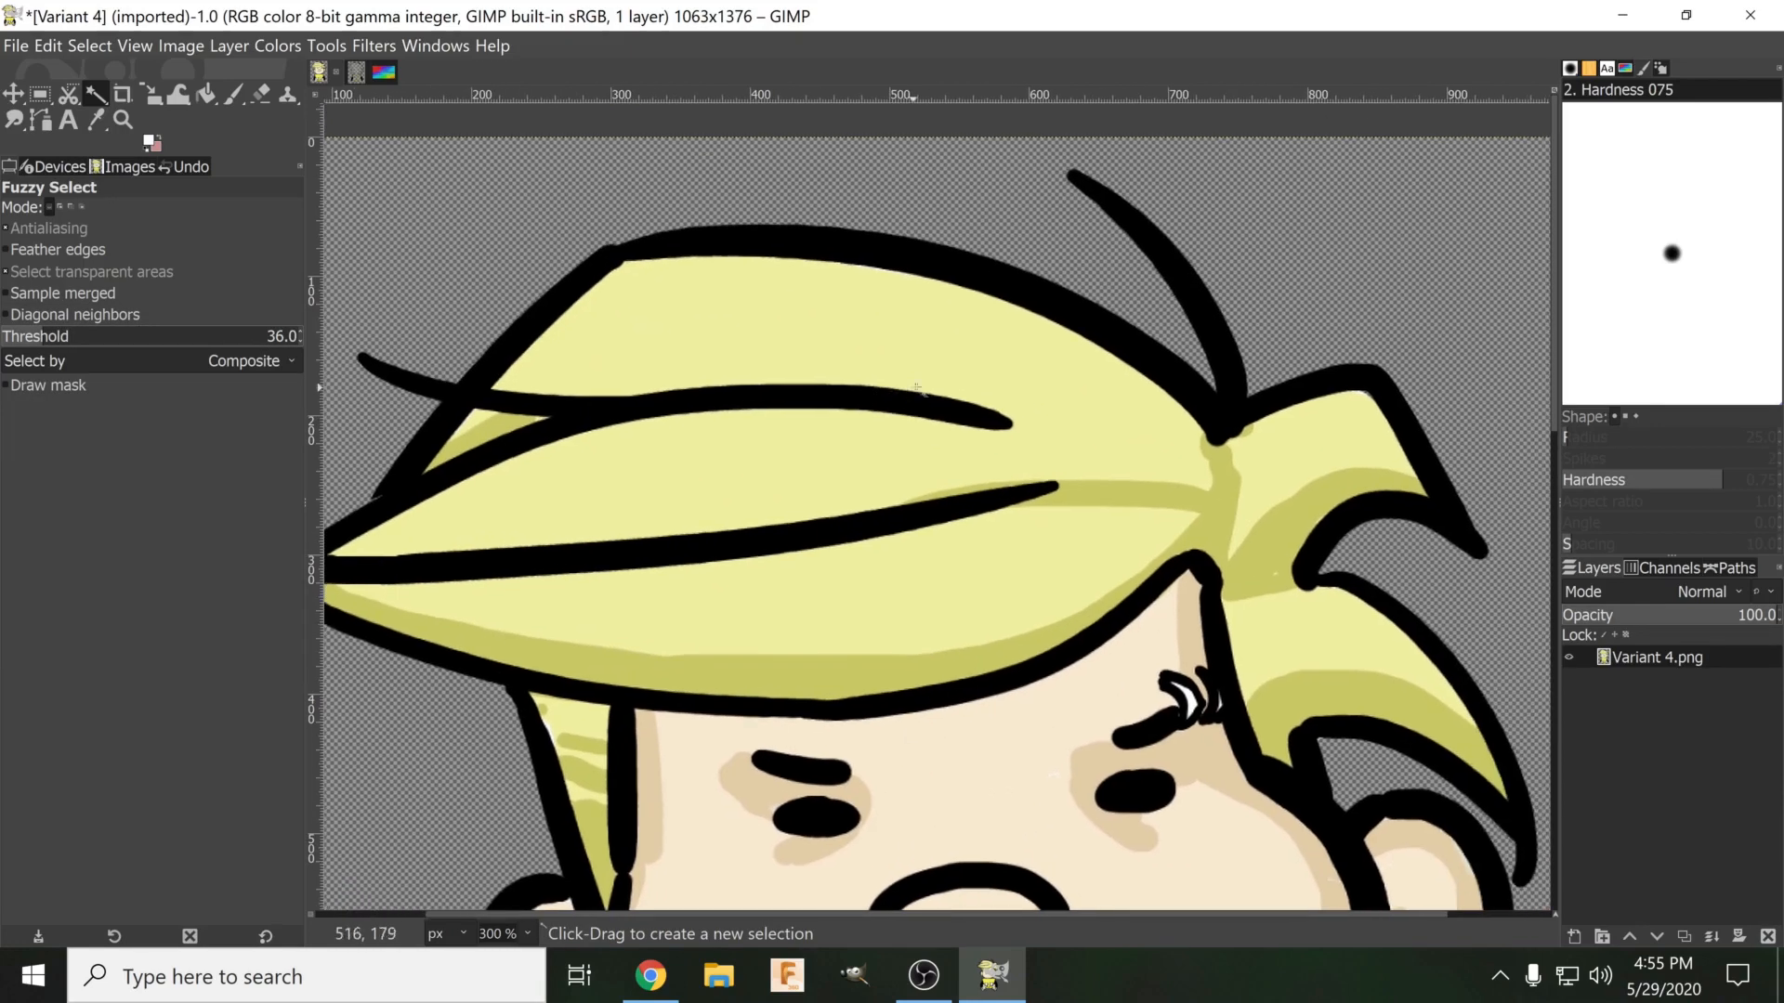
{"action": "left_click", "coordinate": [1028, 379]}
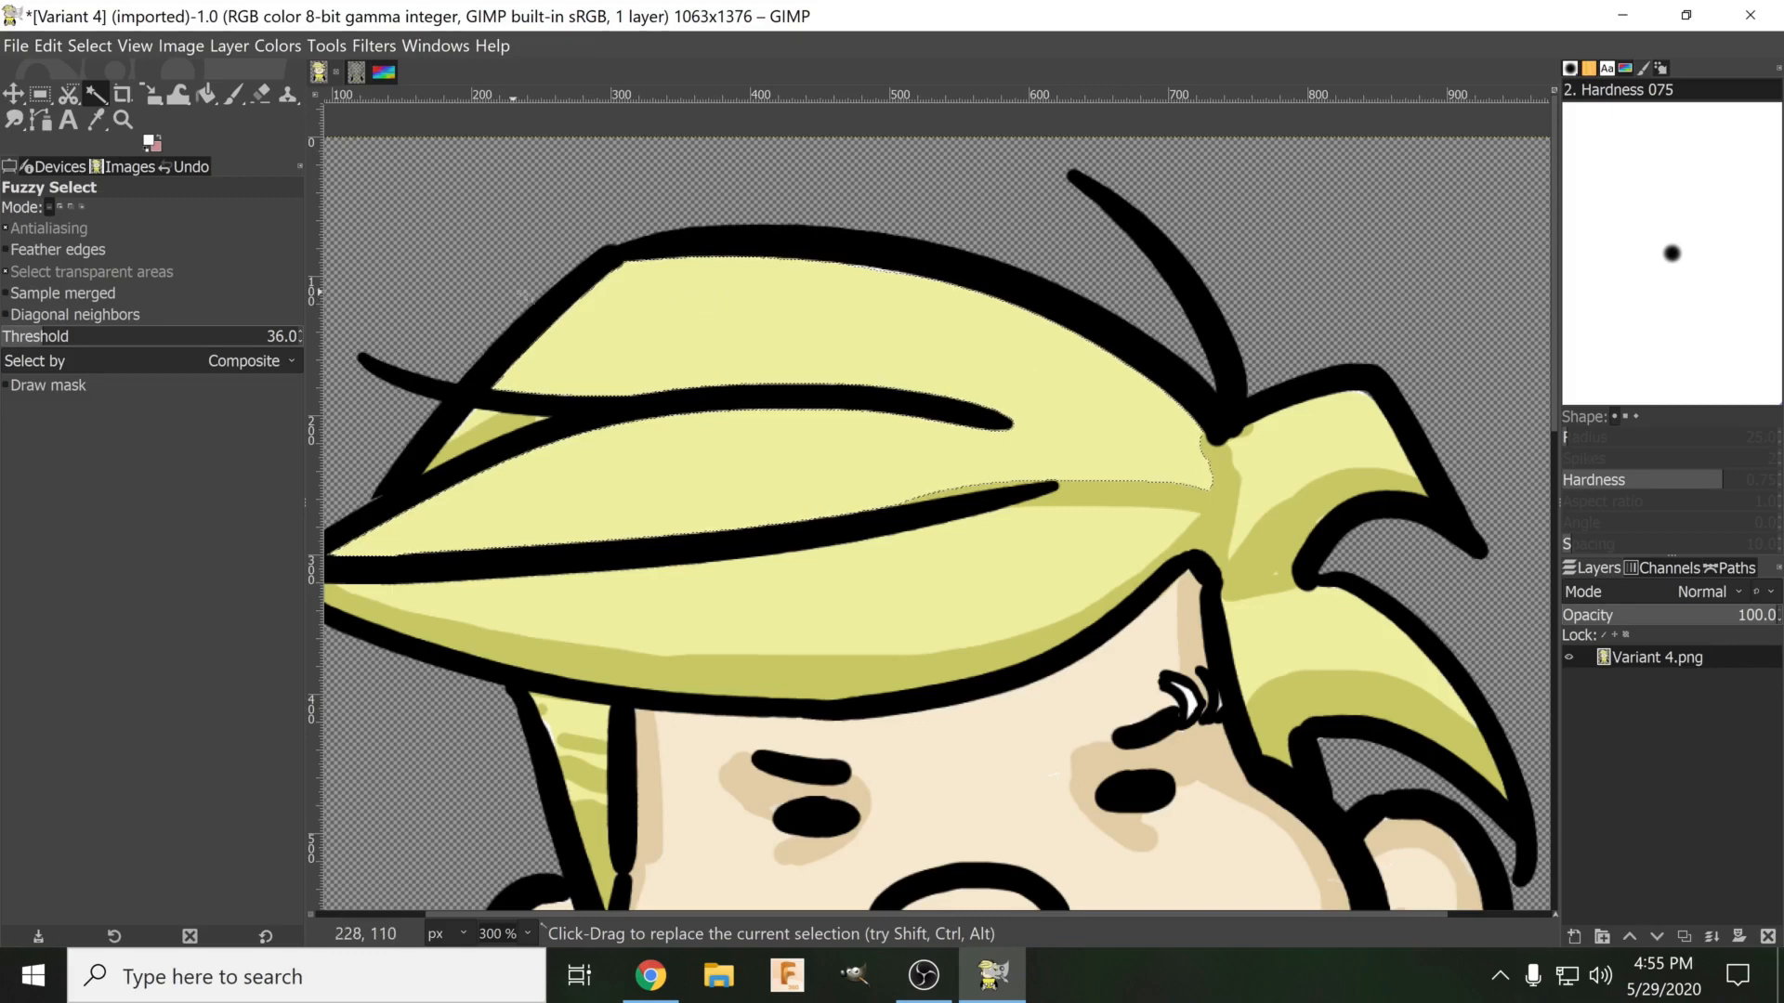
{"action": "left_click_drag", "start_coordinate": [744, 310], "coordinate": [873, 353]}
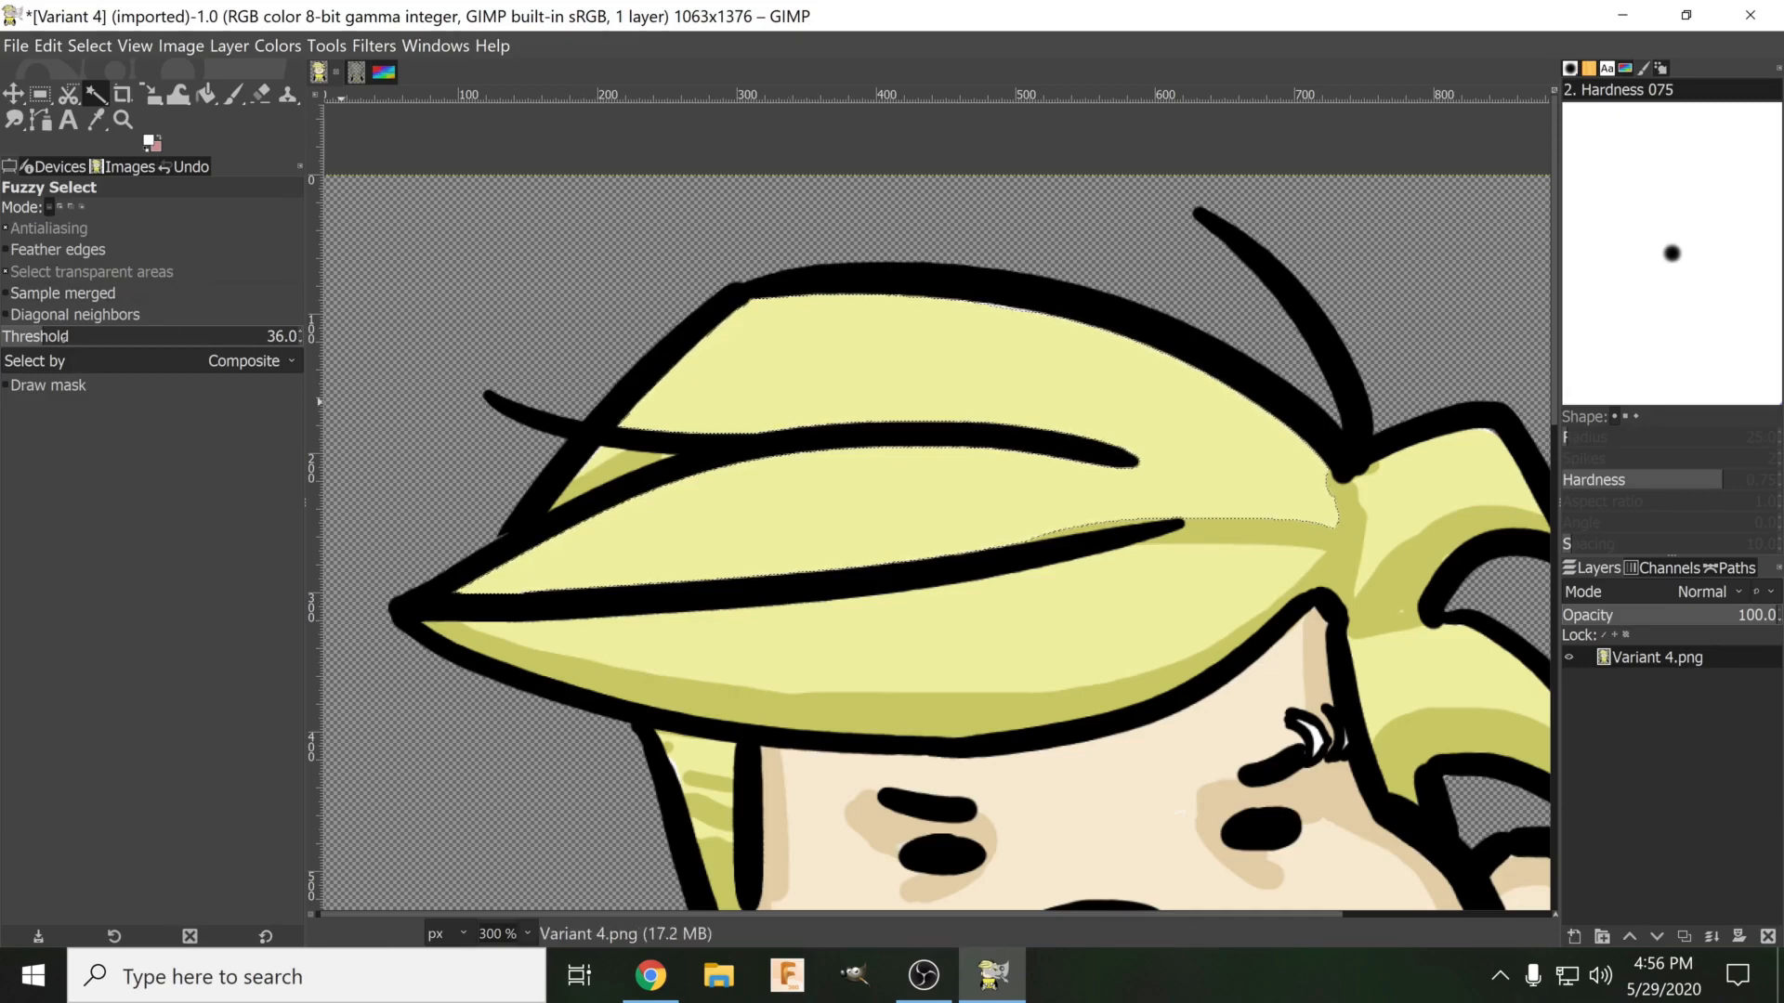
Raise the Fuzzy Select threshold to 76.7, reselect the hair including its darker shading, and inspect the selection's edges up close.
{"action": "left_click_drag", "start_coordinate": [65, 338], "coordinate": [135, 333]}
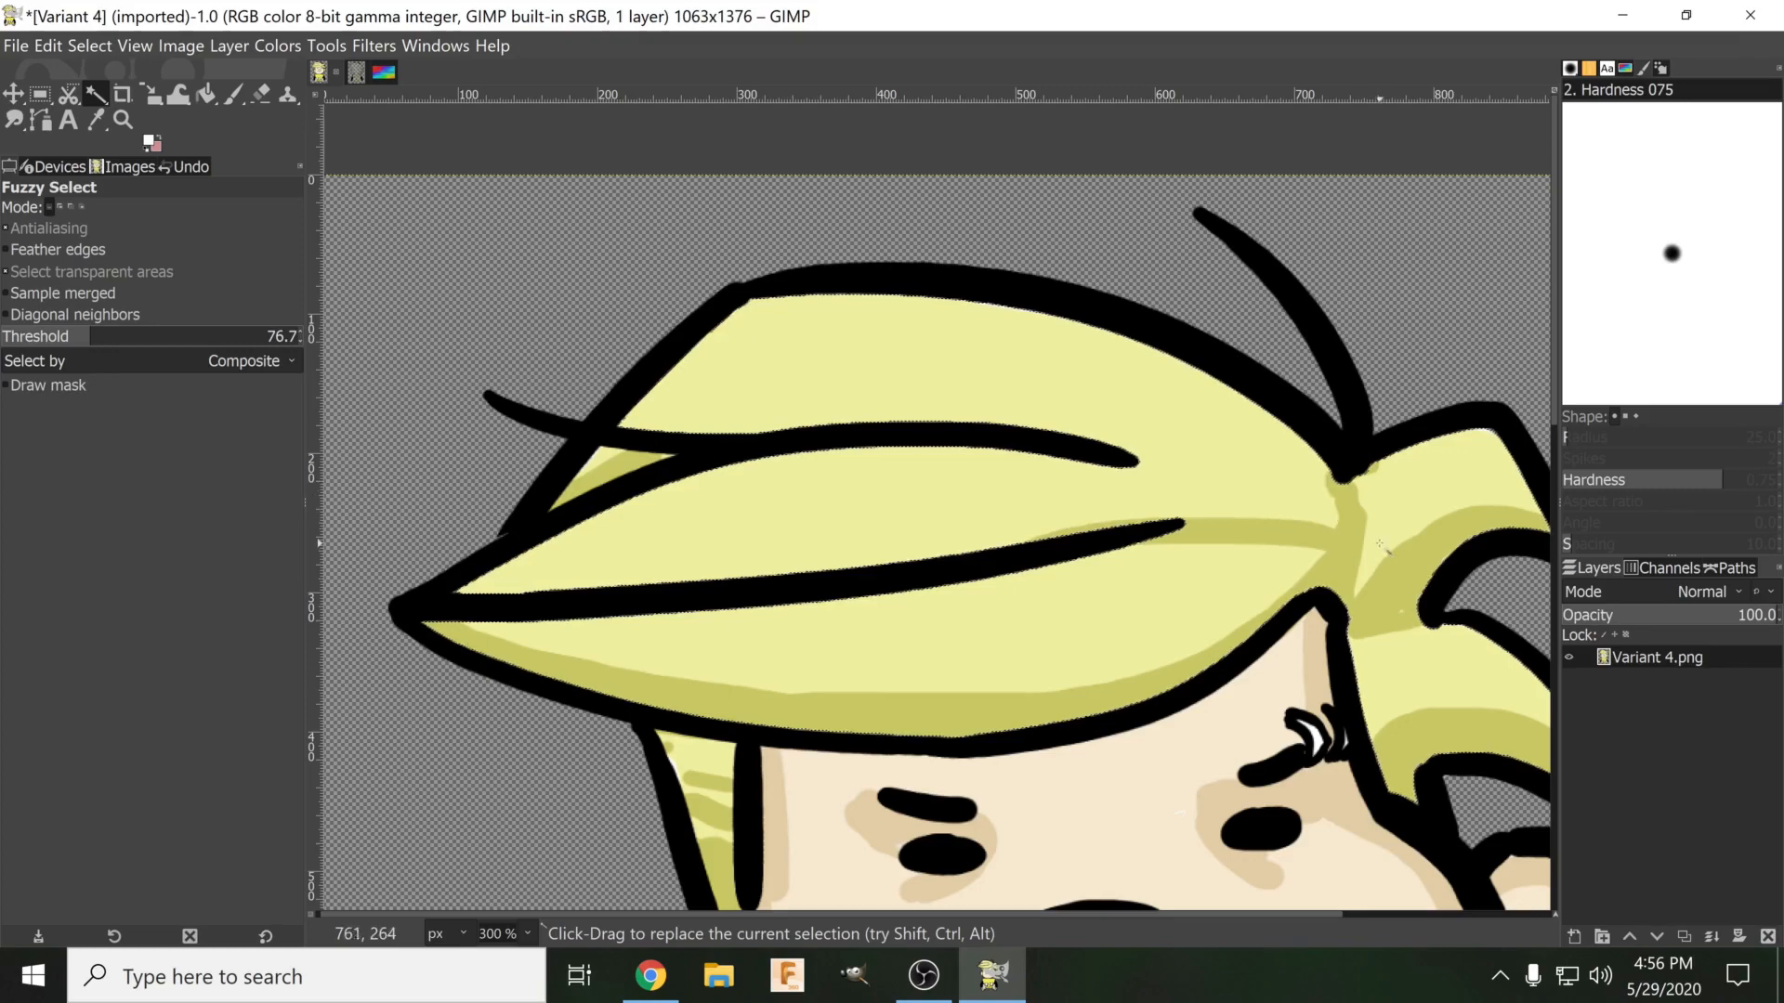
{"action": "scroll", "coordinate": [1294, 538], "scroll_direction": "right", "scroll_amount": 2}
{"action": "scroll", "coordinate": [1096, 474], "scroll_direction": "up", "scroll_amount": 3}
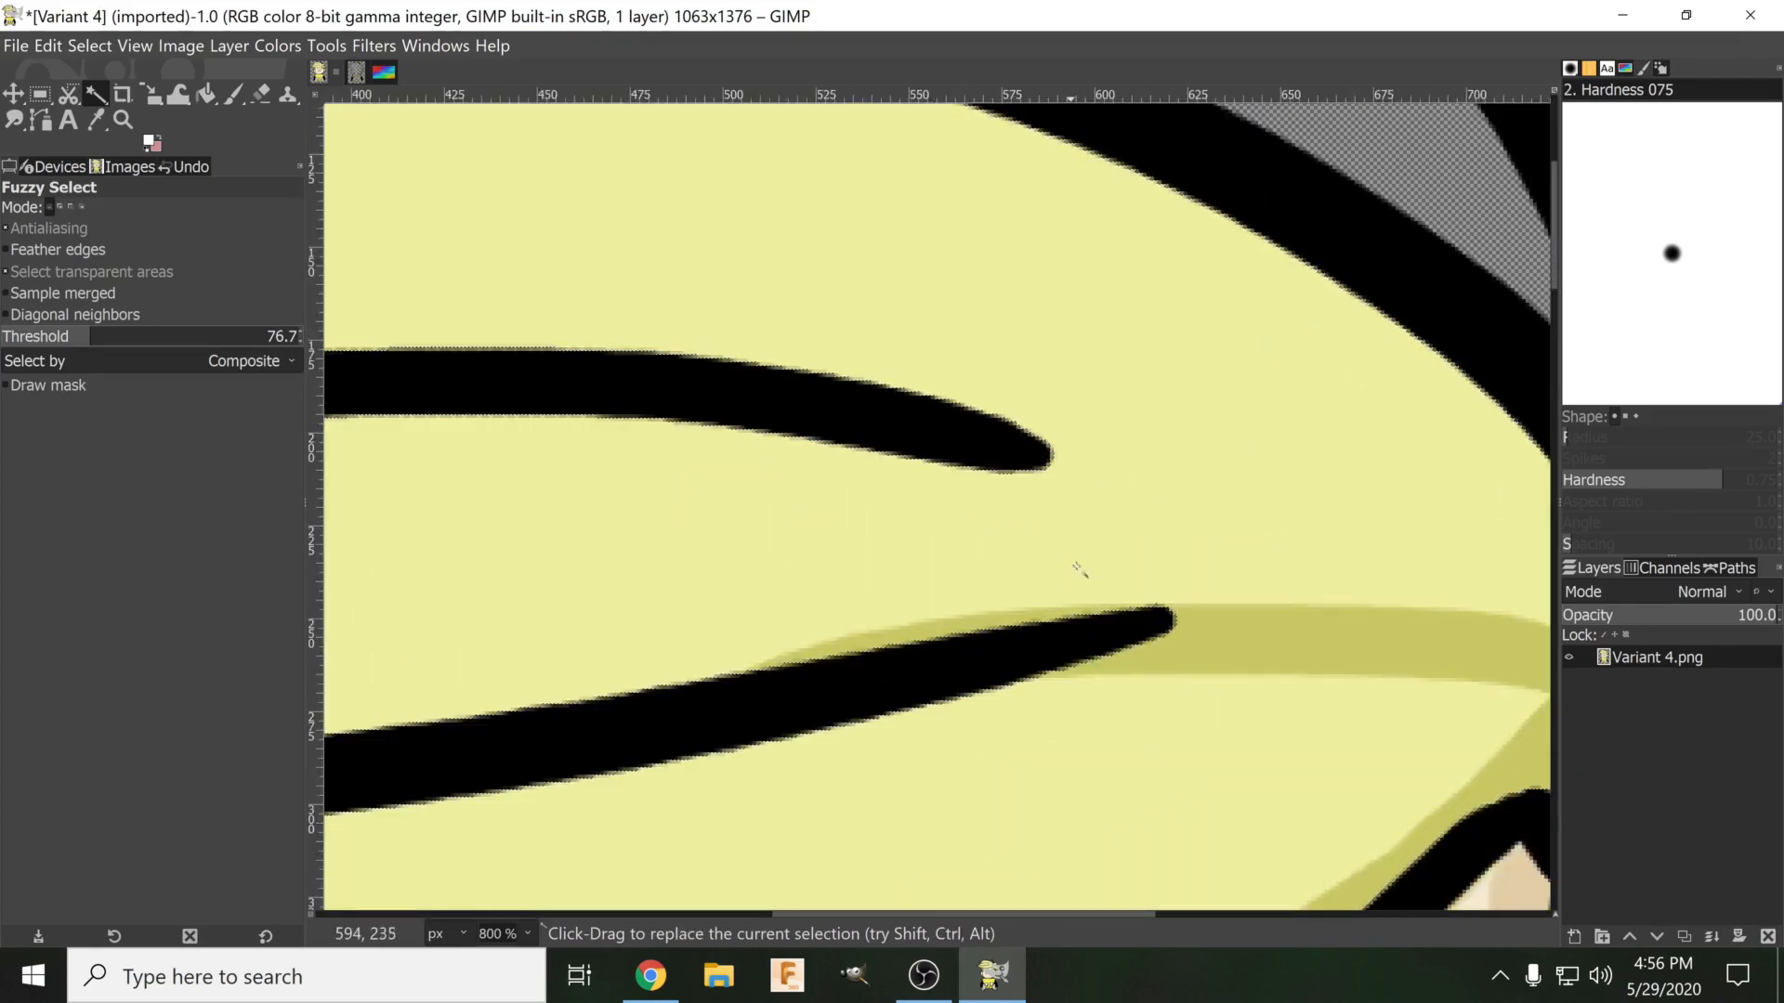
Raise the Fuzzy Select threshold to 115.9 and check the hair's edges along the black outlines up close.
{"action": "scroll", "coordinate": [1079, 571], "scroll_direction": "up", "scroll_amount": 3}
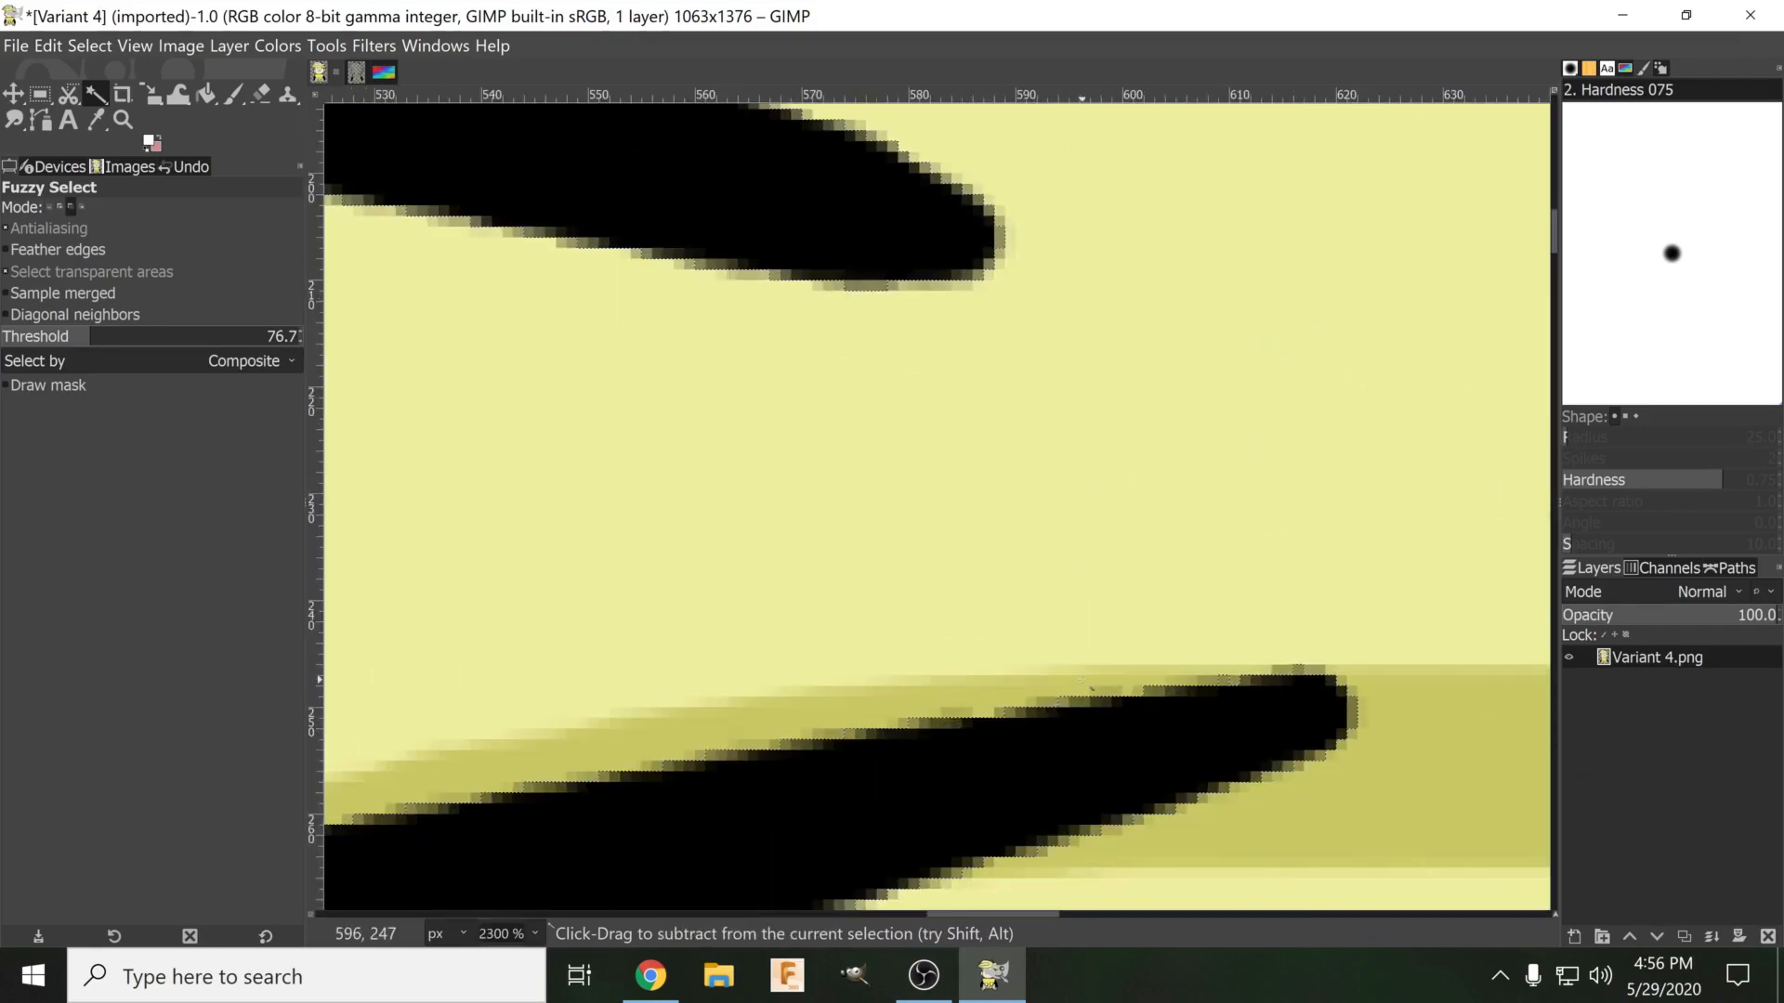
{"action": "scroll", "coordinate": [1099, 701], "scroll_direction": "up", "scroll_amount": 3}
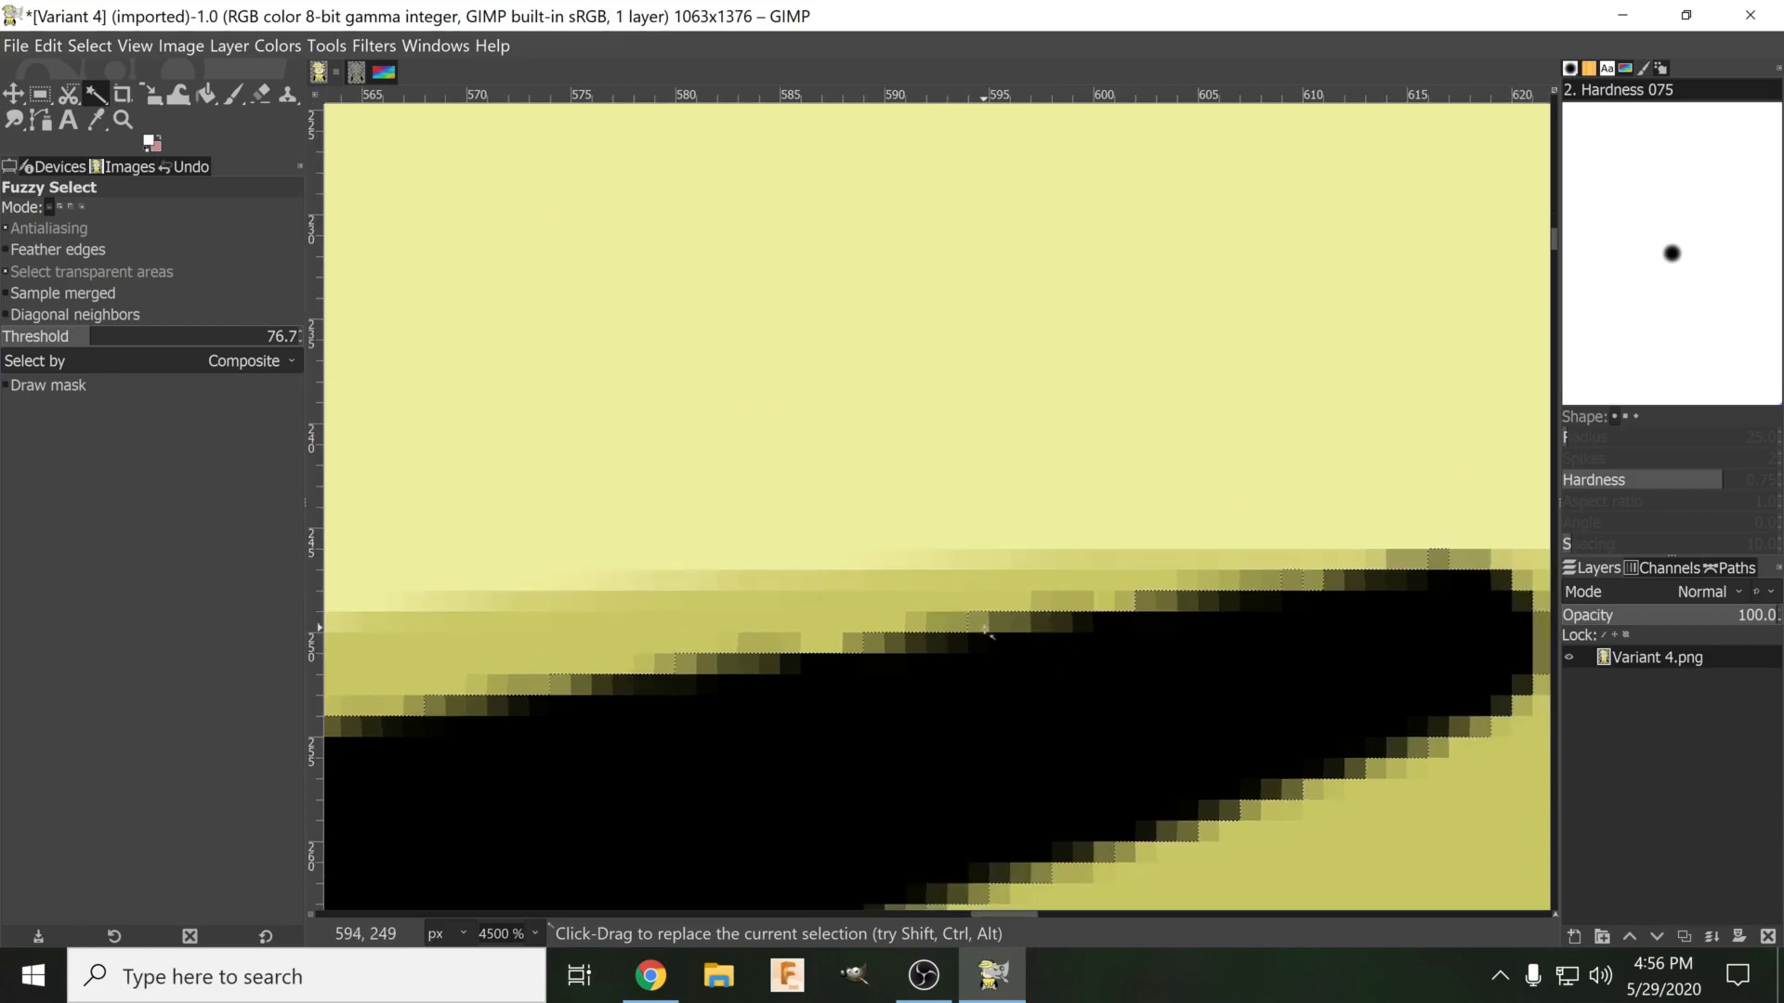
{"action": "scroll", "coordinate": [964, 600], "scroll_direction": "down", "scroll_amount": 3}
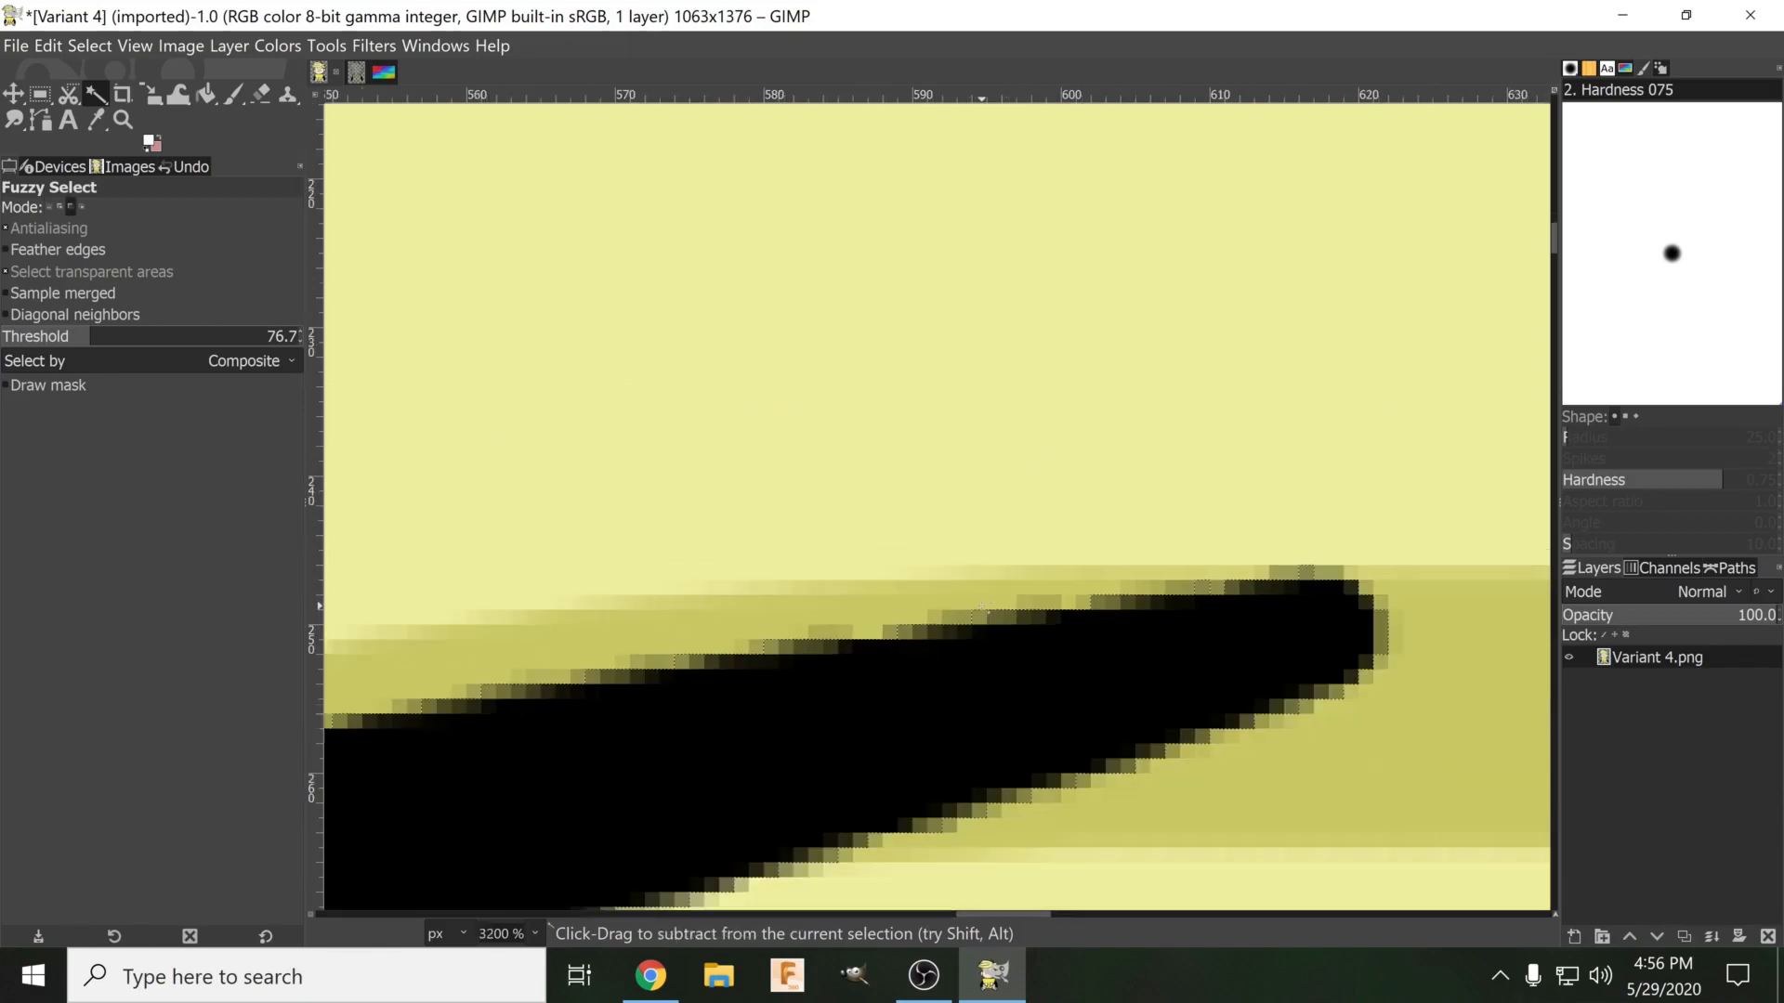
{"action": "left_click_drag", "start_coordinate": [113, 334], "coordinate": [133, 336]}
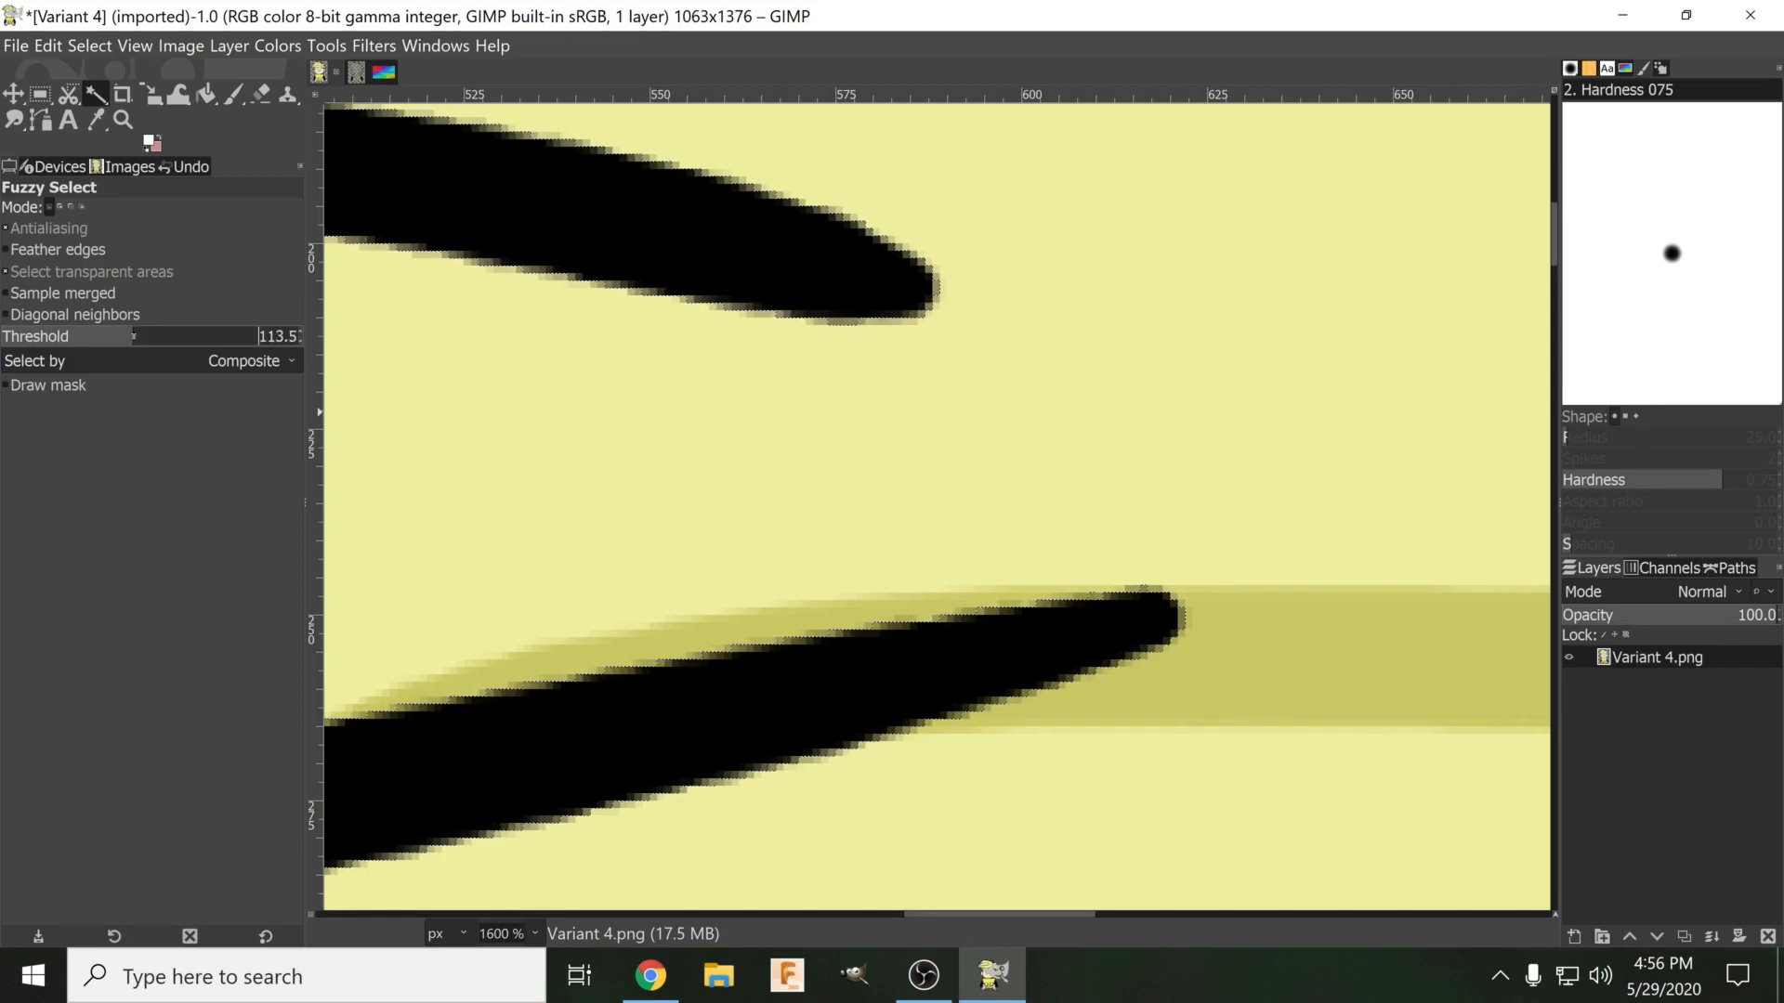
{"action": "scroll", "coordinate": [962, 493], "scroll_direction": "down", "scroll_amount": 3}
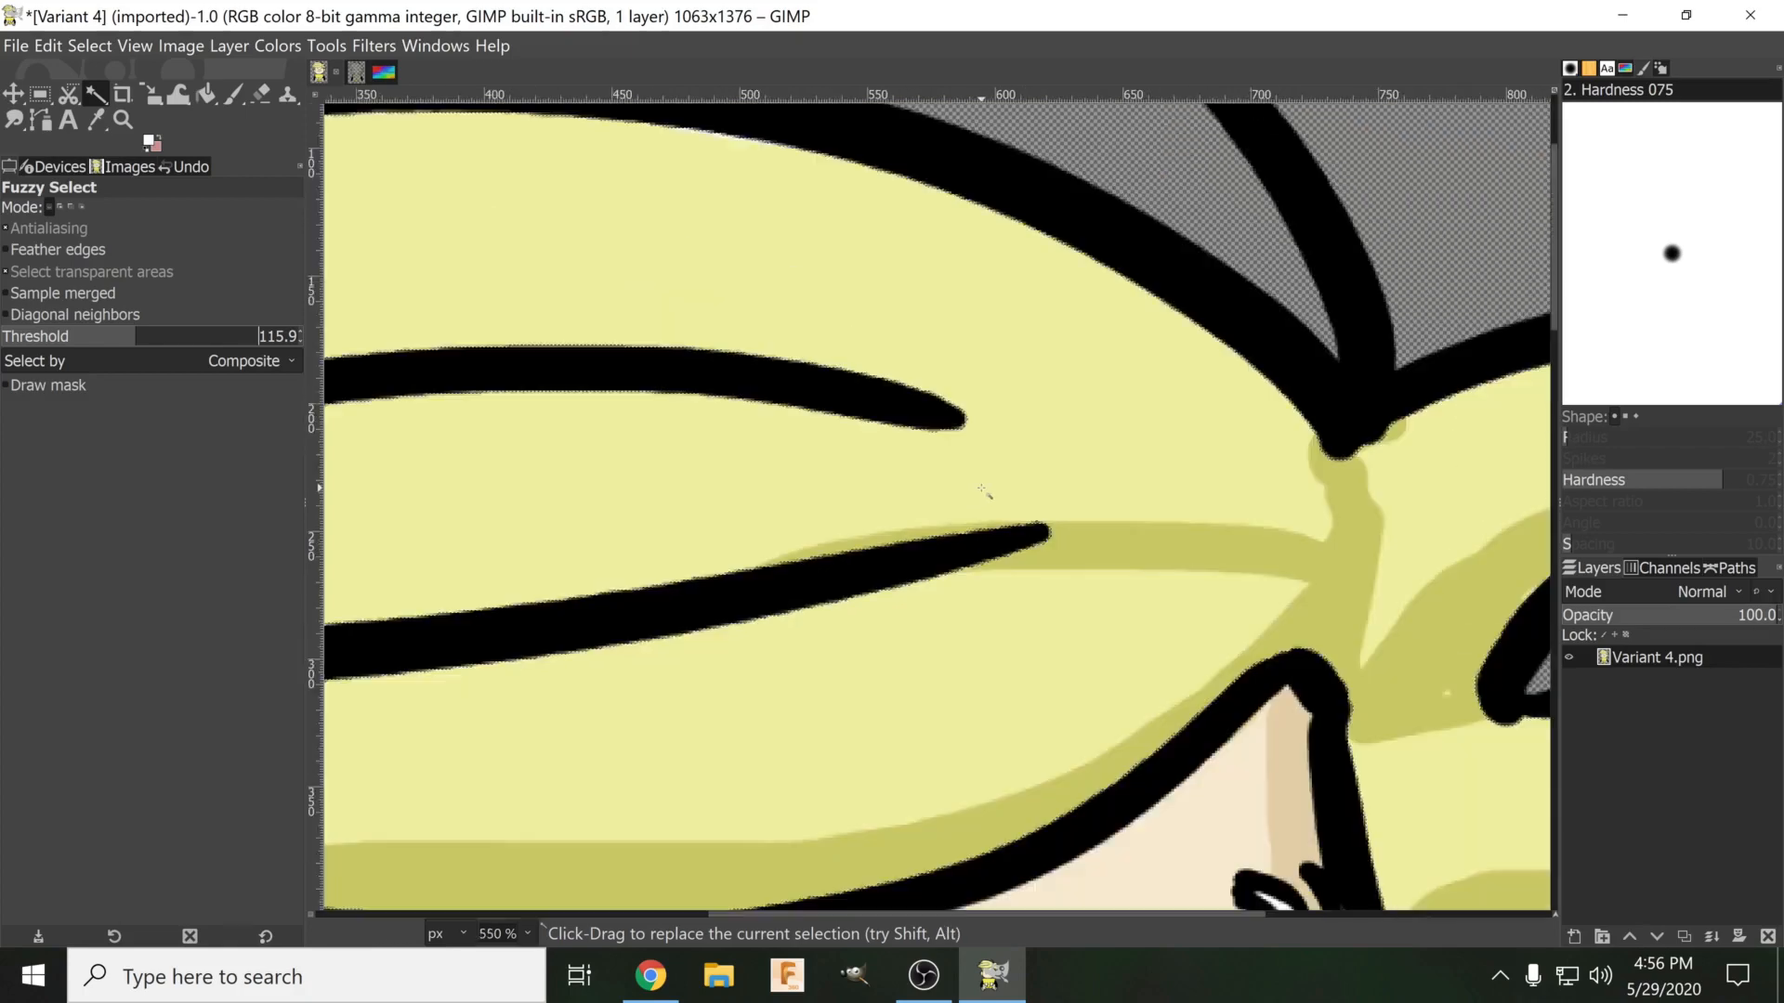
{"action": "scroll", "coordinate": [993, 482], "scroll_direction": "up", "scroll_amount": 3}
{"action": "scroll", "coordinate": [993, 481], "scroll_direction": "up", "scroll_amount": 4}
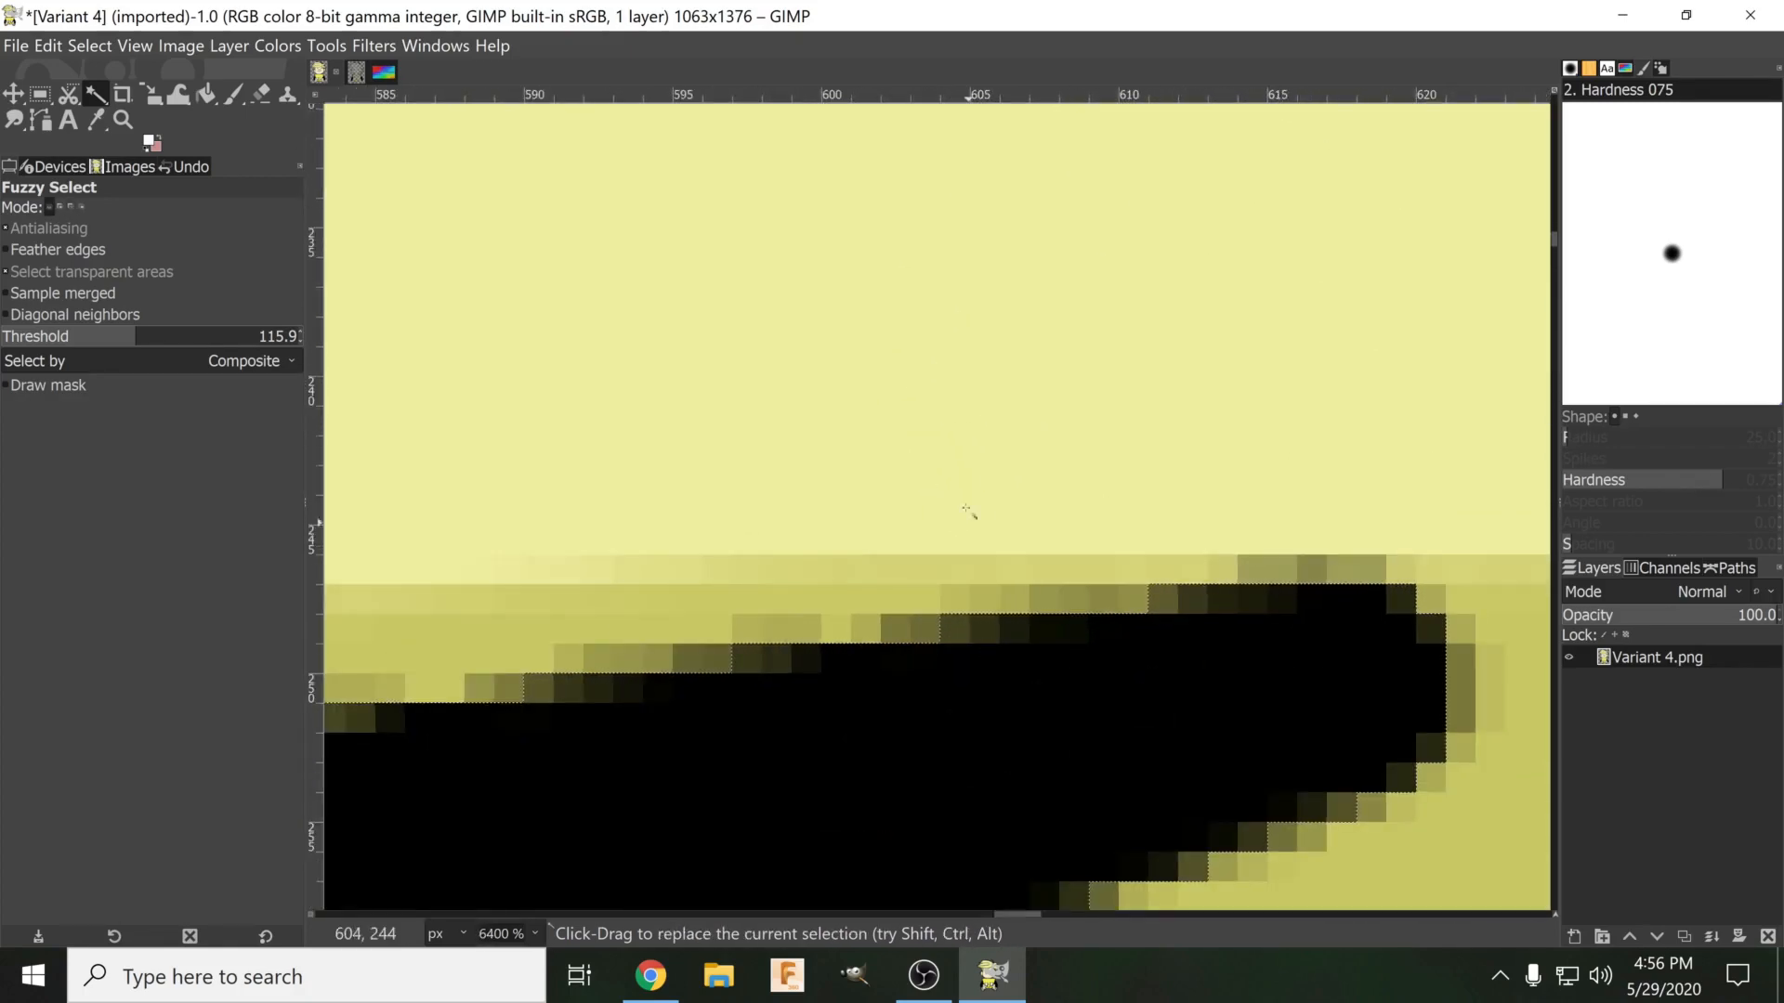
Select the main yellow hair area, including its darker shading, with Fuzzy Select and delete it.
{"action": "left_click_drag", "start_coordinate": [1076, 577], "coordinate": [1007, 499]}
{"action": "scroll", "coordinate": [963, 522], "scroll_direction": "up", "scroll_amount": 1}
{"action": "scroll", "coordinate": [964, 526], "scroll_direction": "down", "scroll_amount": 8}
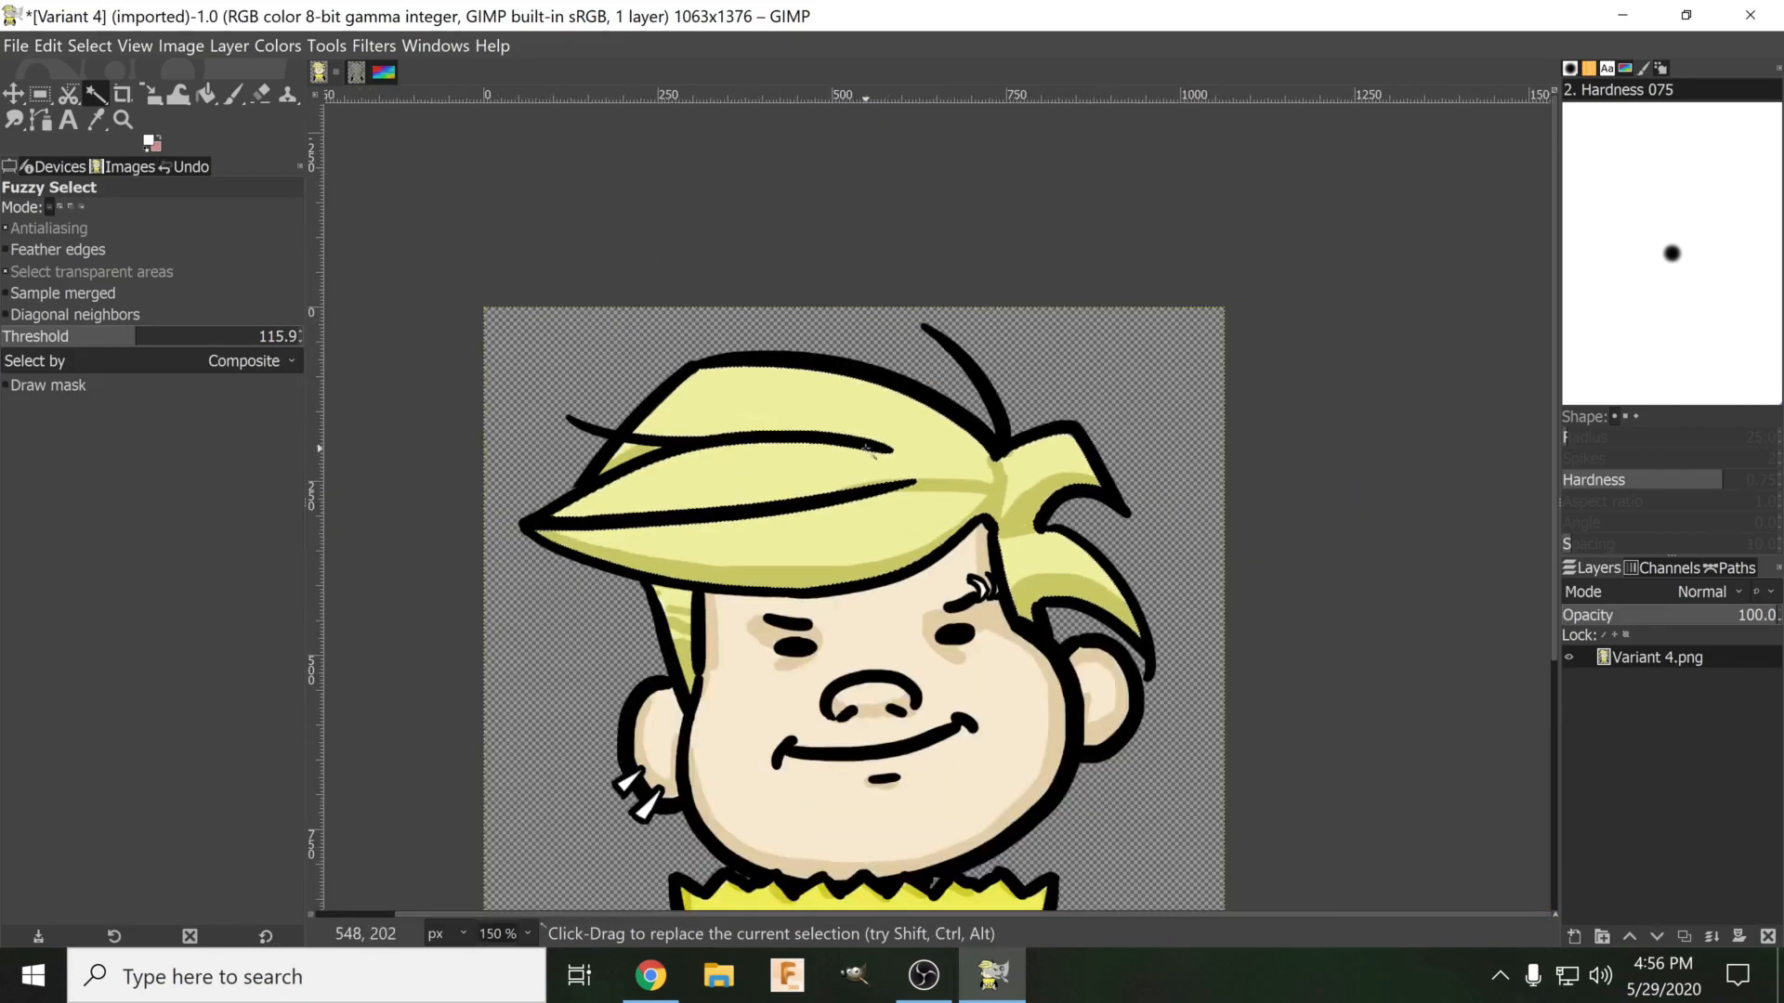
{"action": "left_click_drag", "start_coordinate": [888, 468], "coordinate": [1073, 523]}
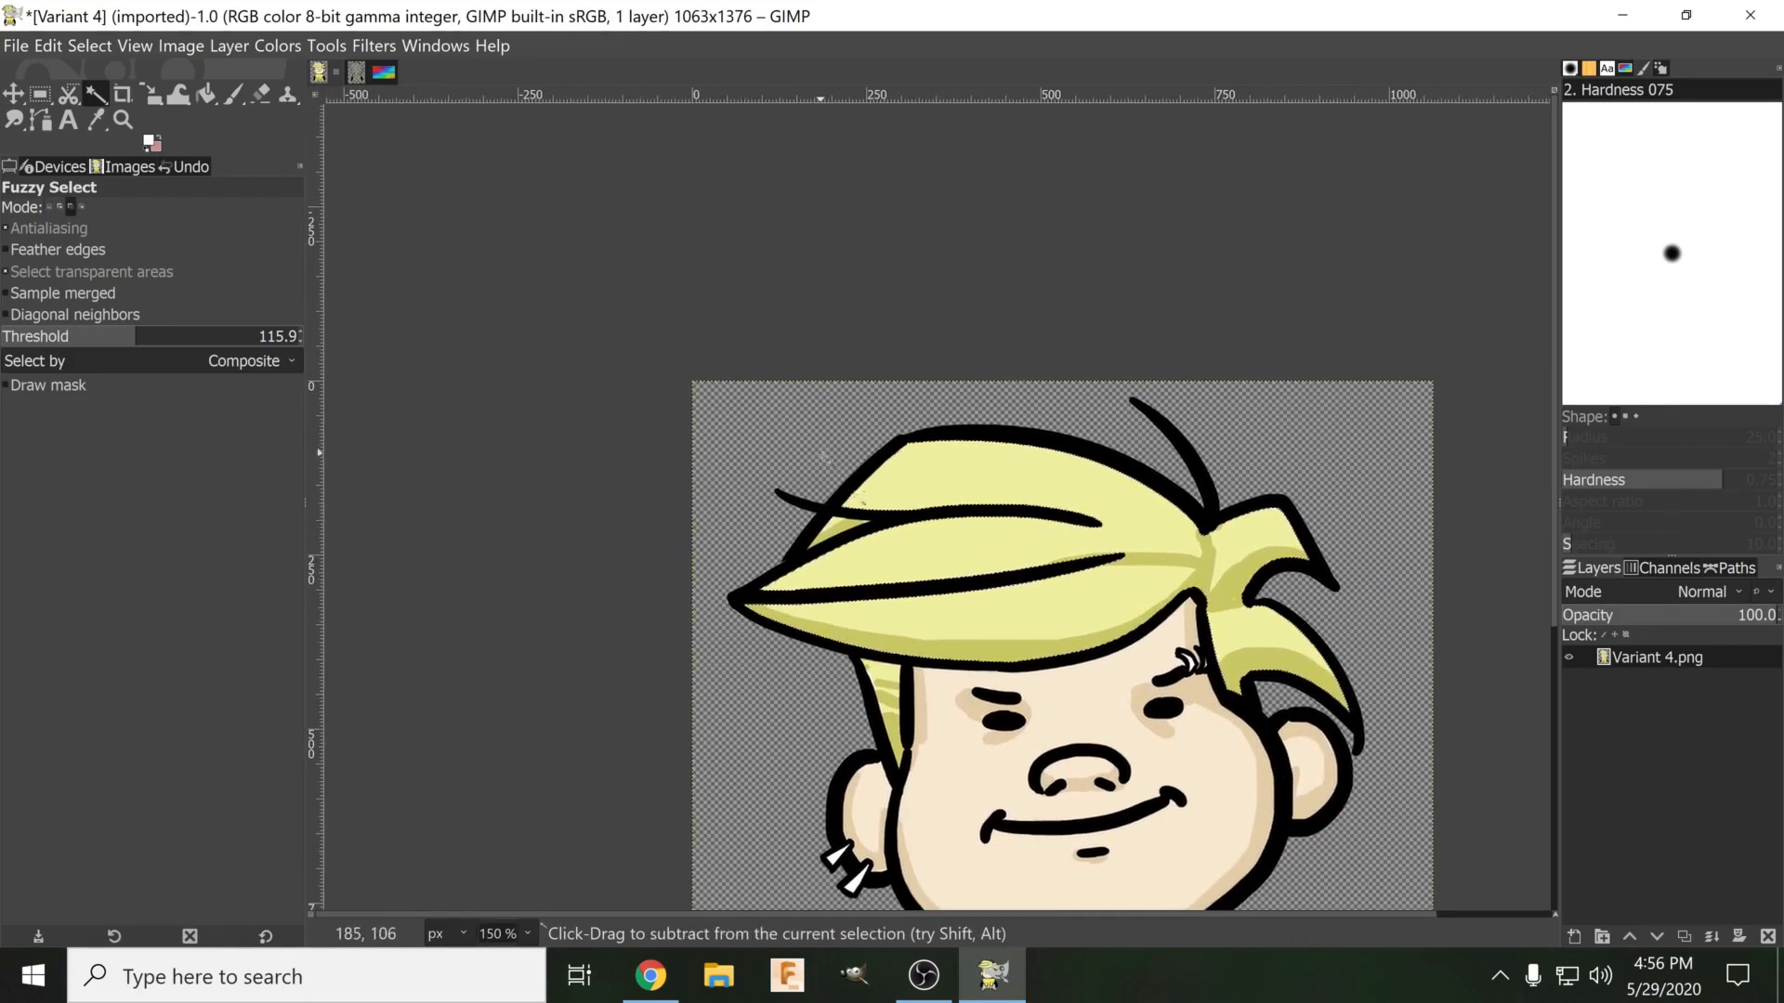
{"action": "scroll", "coordinate": [1069, 585], "scroll_direction": "up", "scroll_amount": 2, "text": "ctrl"}
{"action": "scroll", "coordinate": [1069, 513], "scroll_direction": "down", "scroll_amount": 2, "text": "ctrl"}
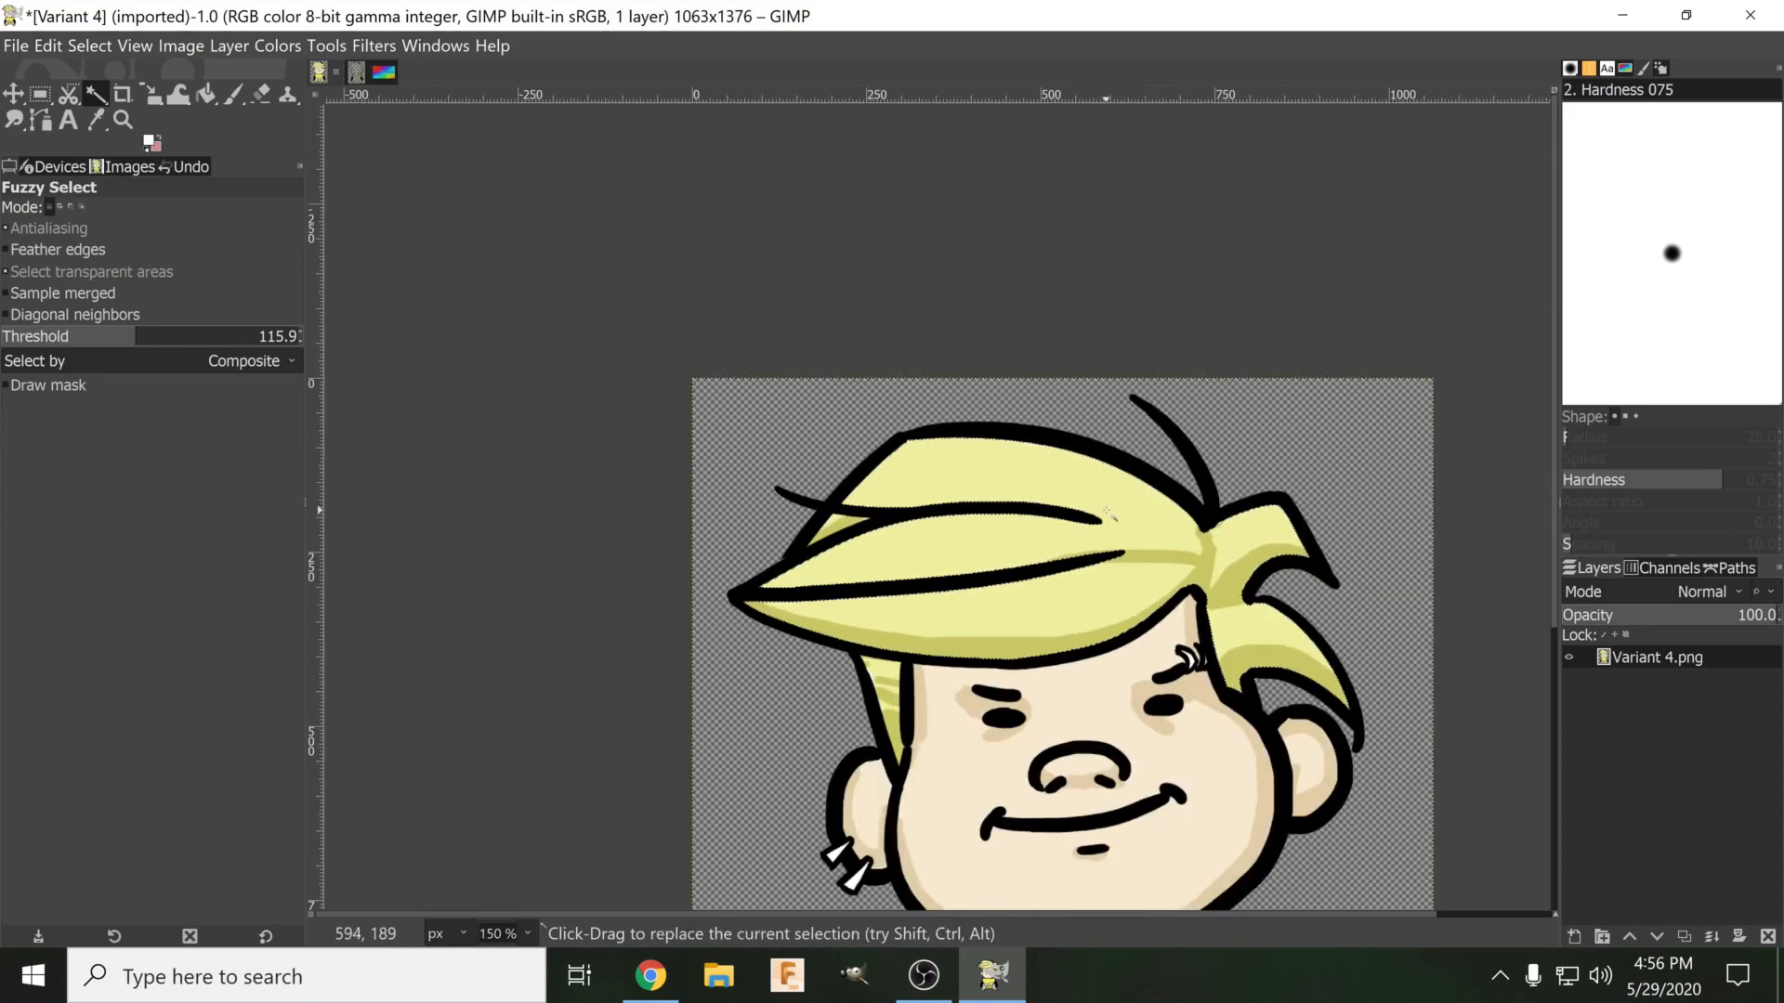
{"action": "left_click_drag", "start_coordinate": [1108, 513], "coordinate": [1013, 418]}
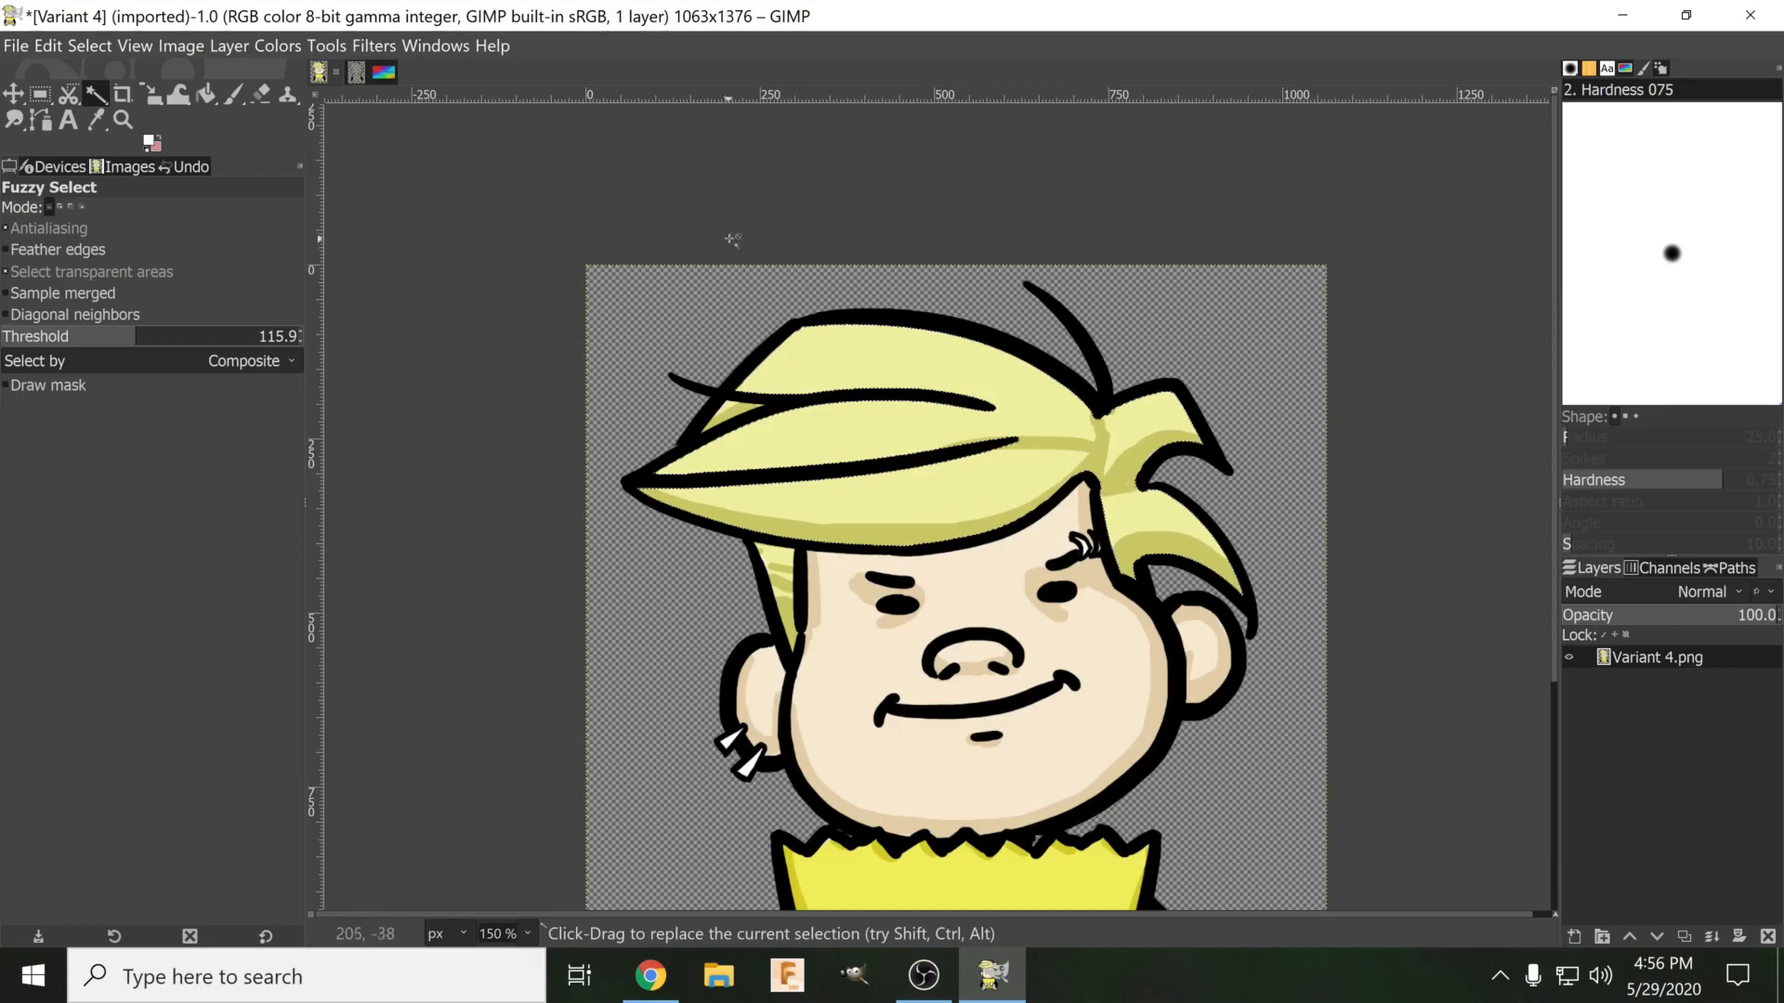
{"action": "left_click", "coordinate": [843, 402]}
{"action": "key", "text": "Delete"}
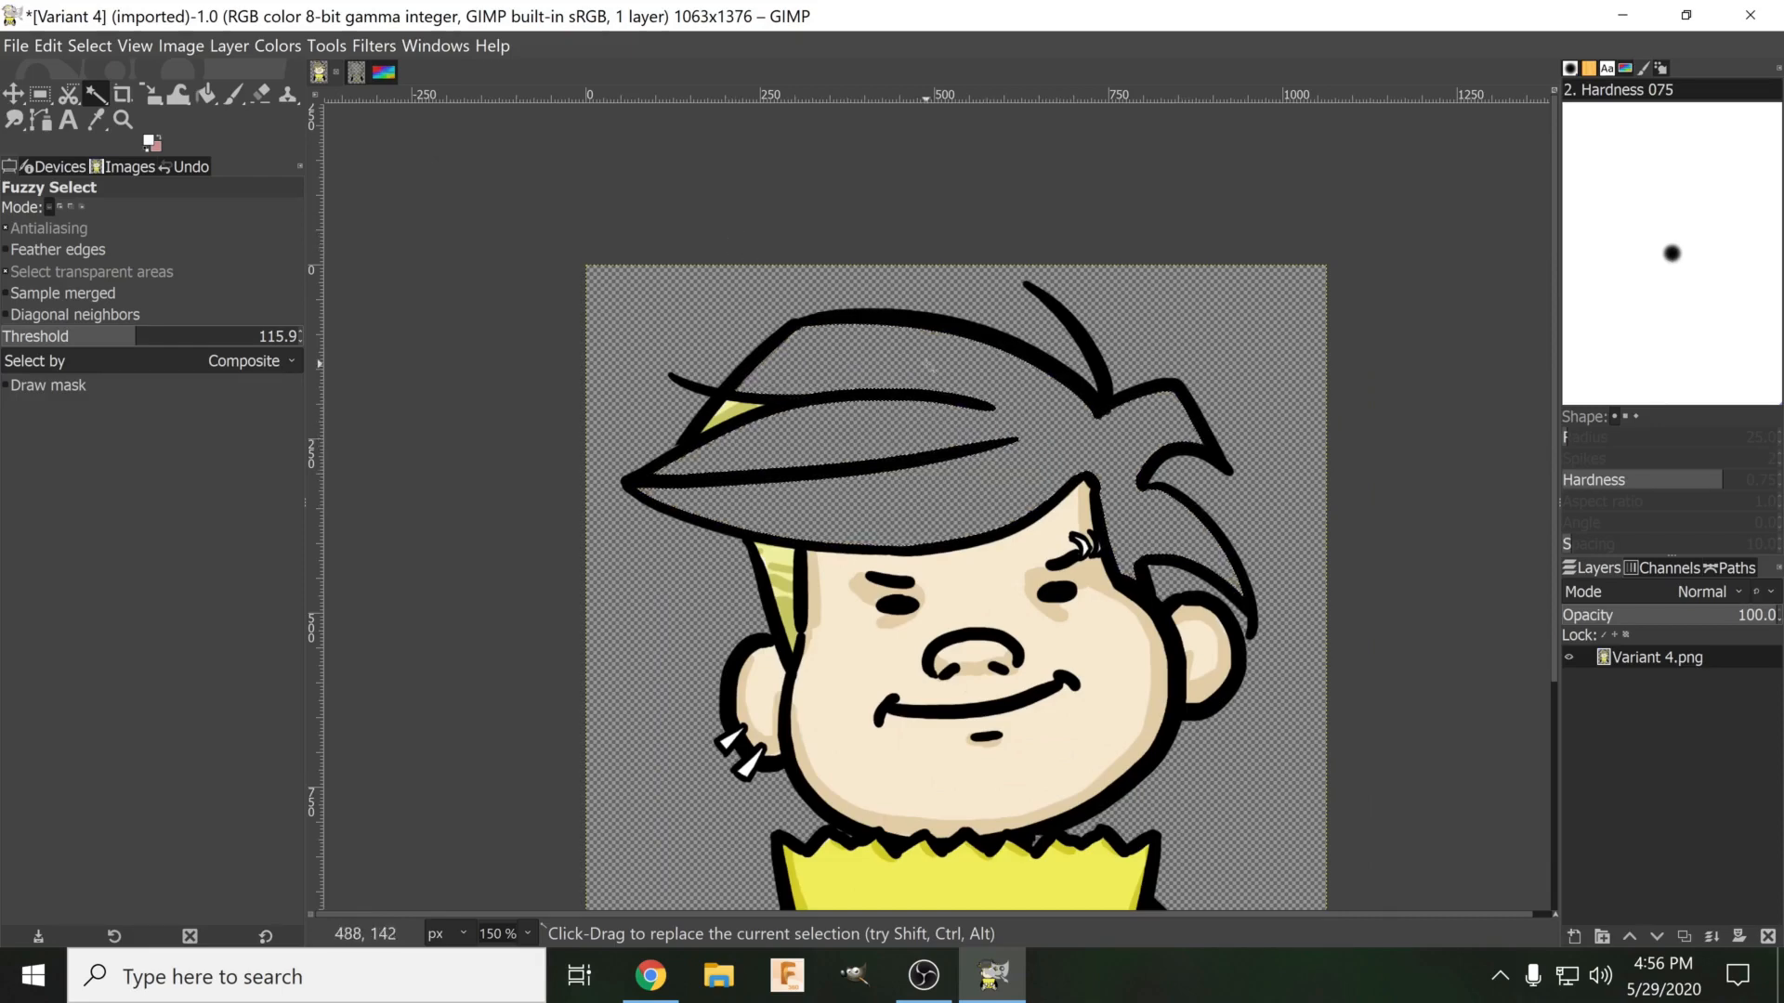
Select the remaining yellow patches by the front strand and above the ear together and delete them.
{"action": "left_click_drag", "start_coordinate": [936, 368], "coordinate": [1124, 385]}
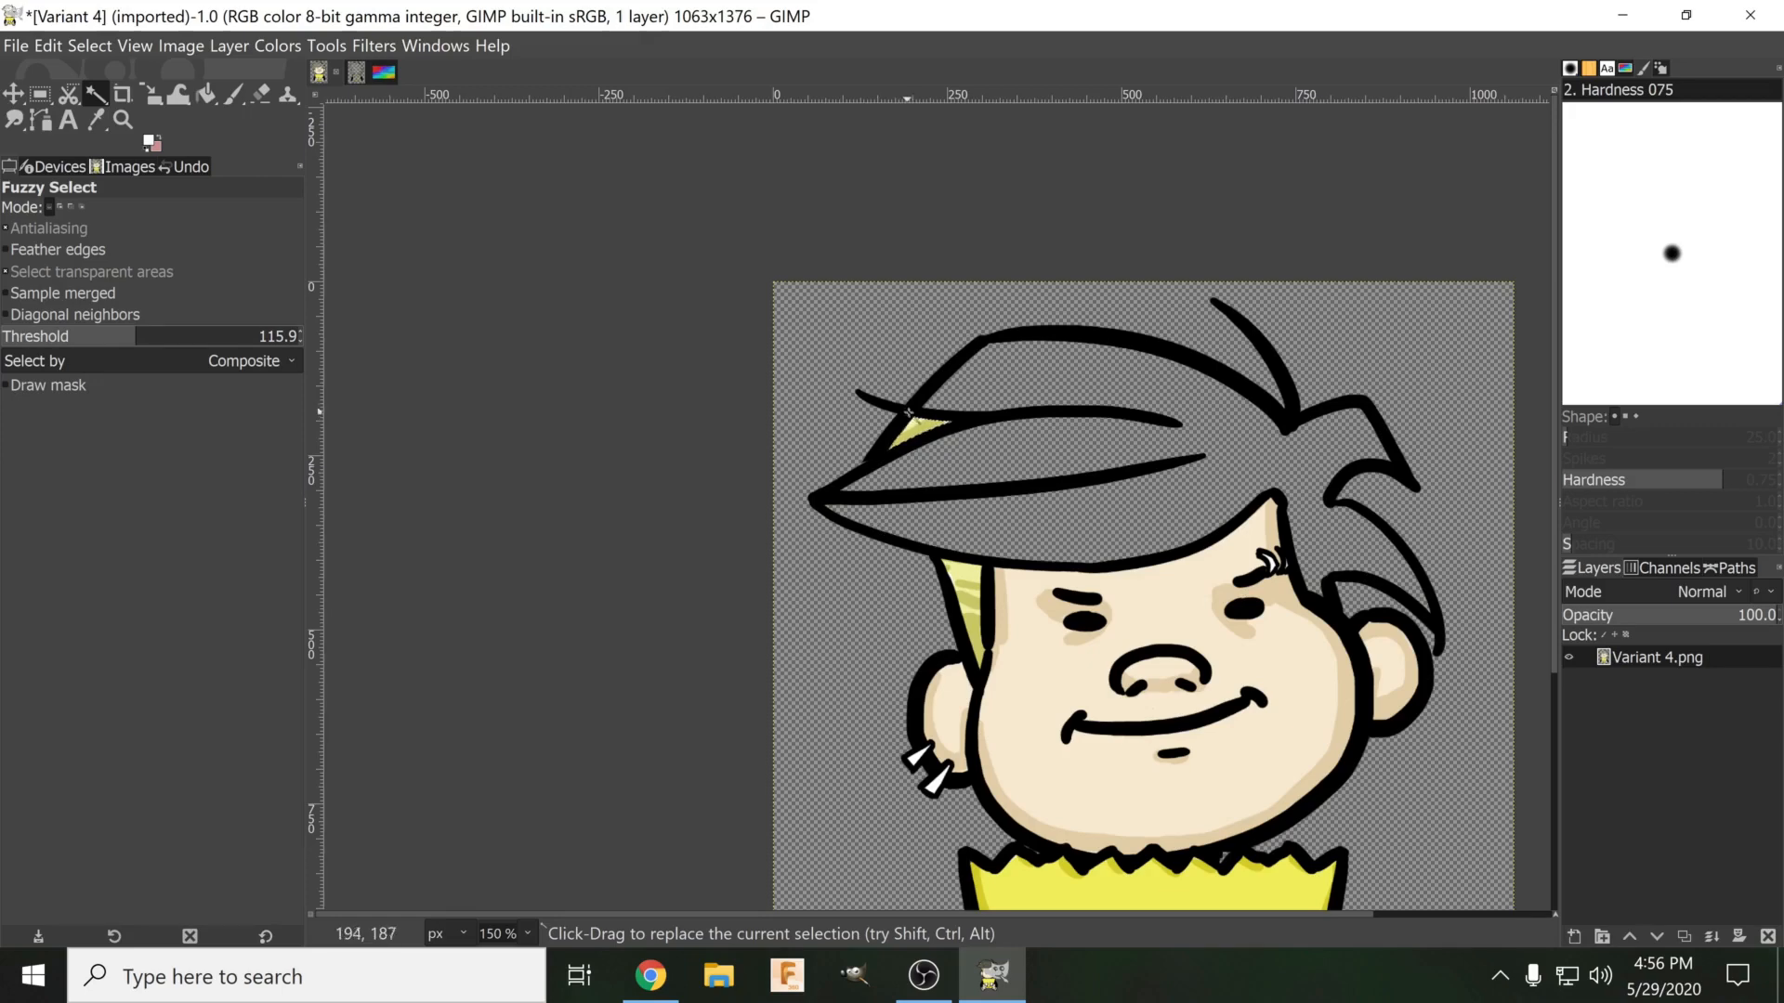
{"action": "key", "text": "shift"}
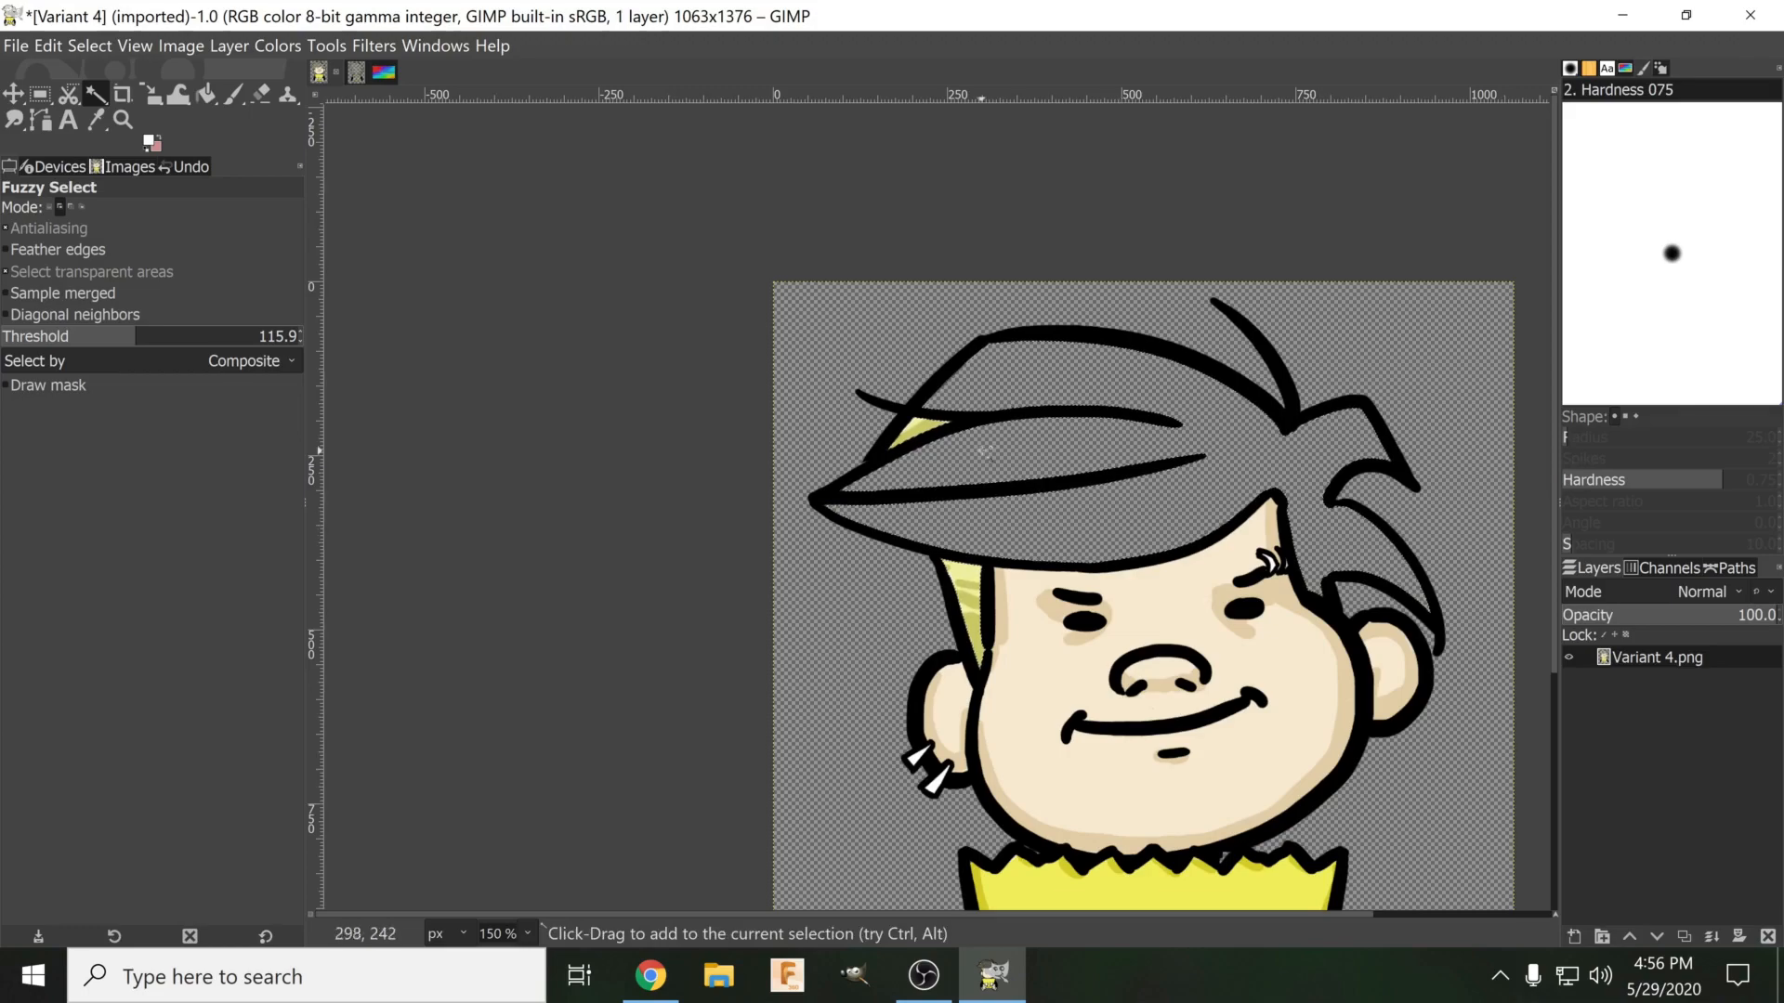
{"action": "key", "text": "Delete"}
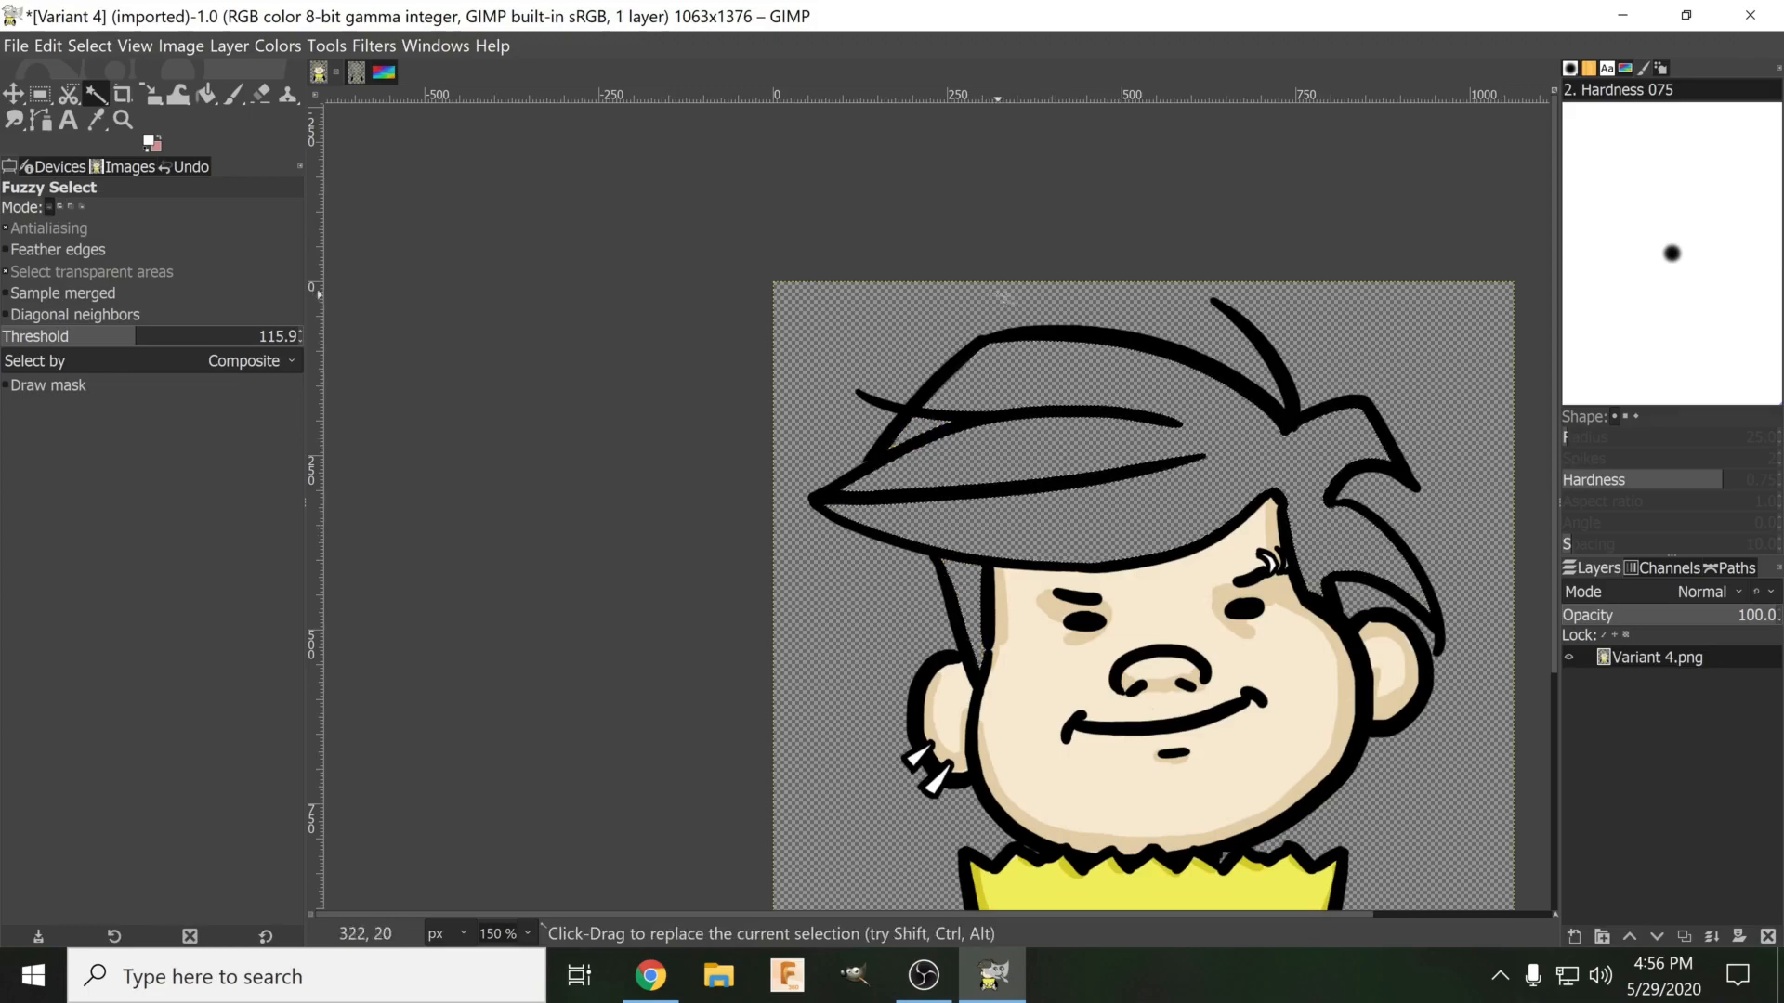
Switch from Fuzzy Select to the Select by Color tool.
{"action": "left_click_drag", "start_coordinate": [1154, 406], "coordinate": [947, 284]}
{"action": "scroll", "coordinate": [1025, 299], "scroll_direction": "down", "scroll_amount": 2}
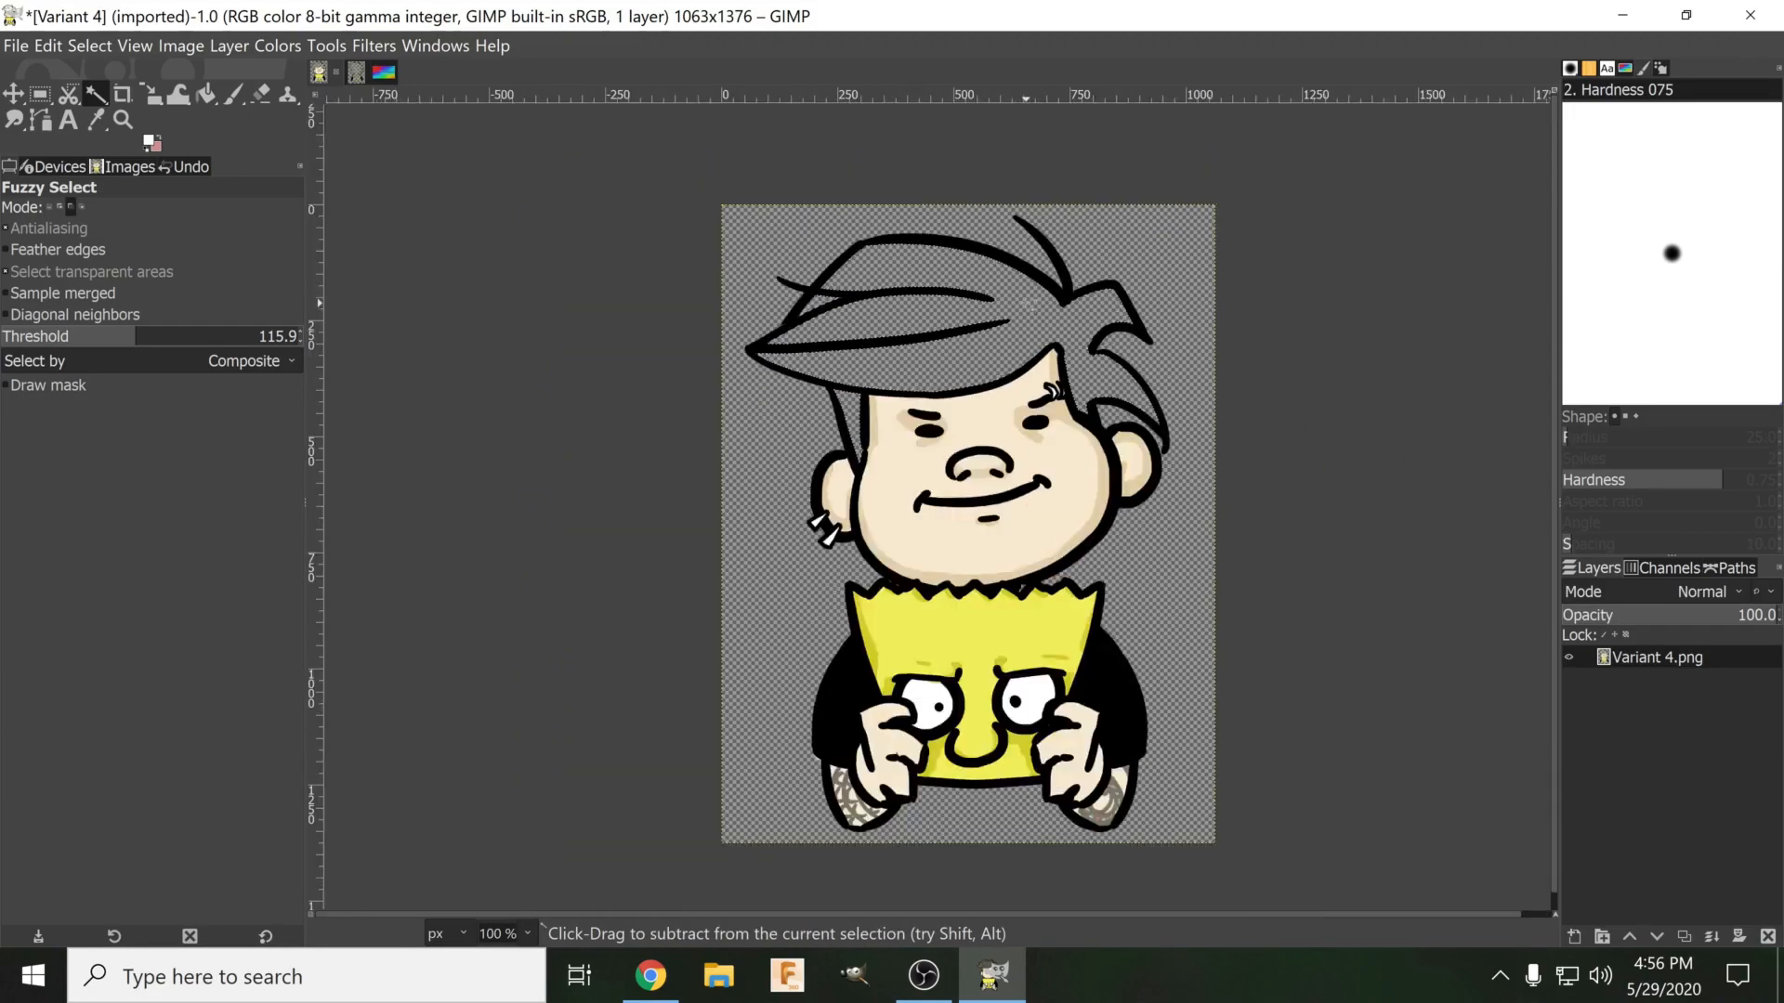
{"action": "scroll", "coordinate": [1019, 431], "scroll_direction": "up", "scroll_amount": 1}
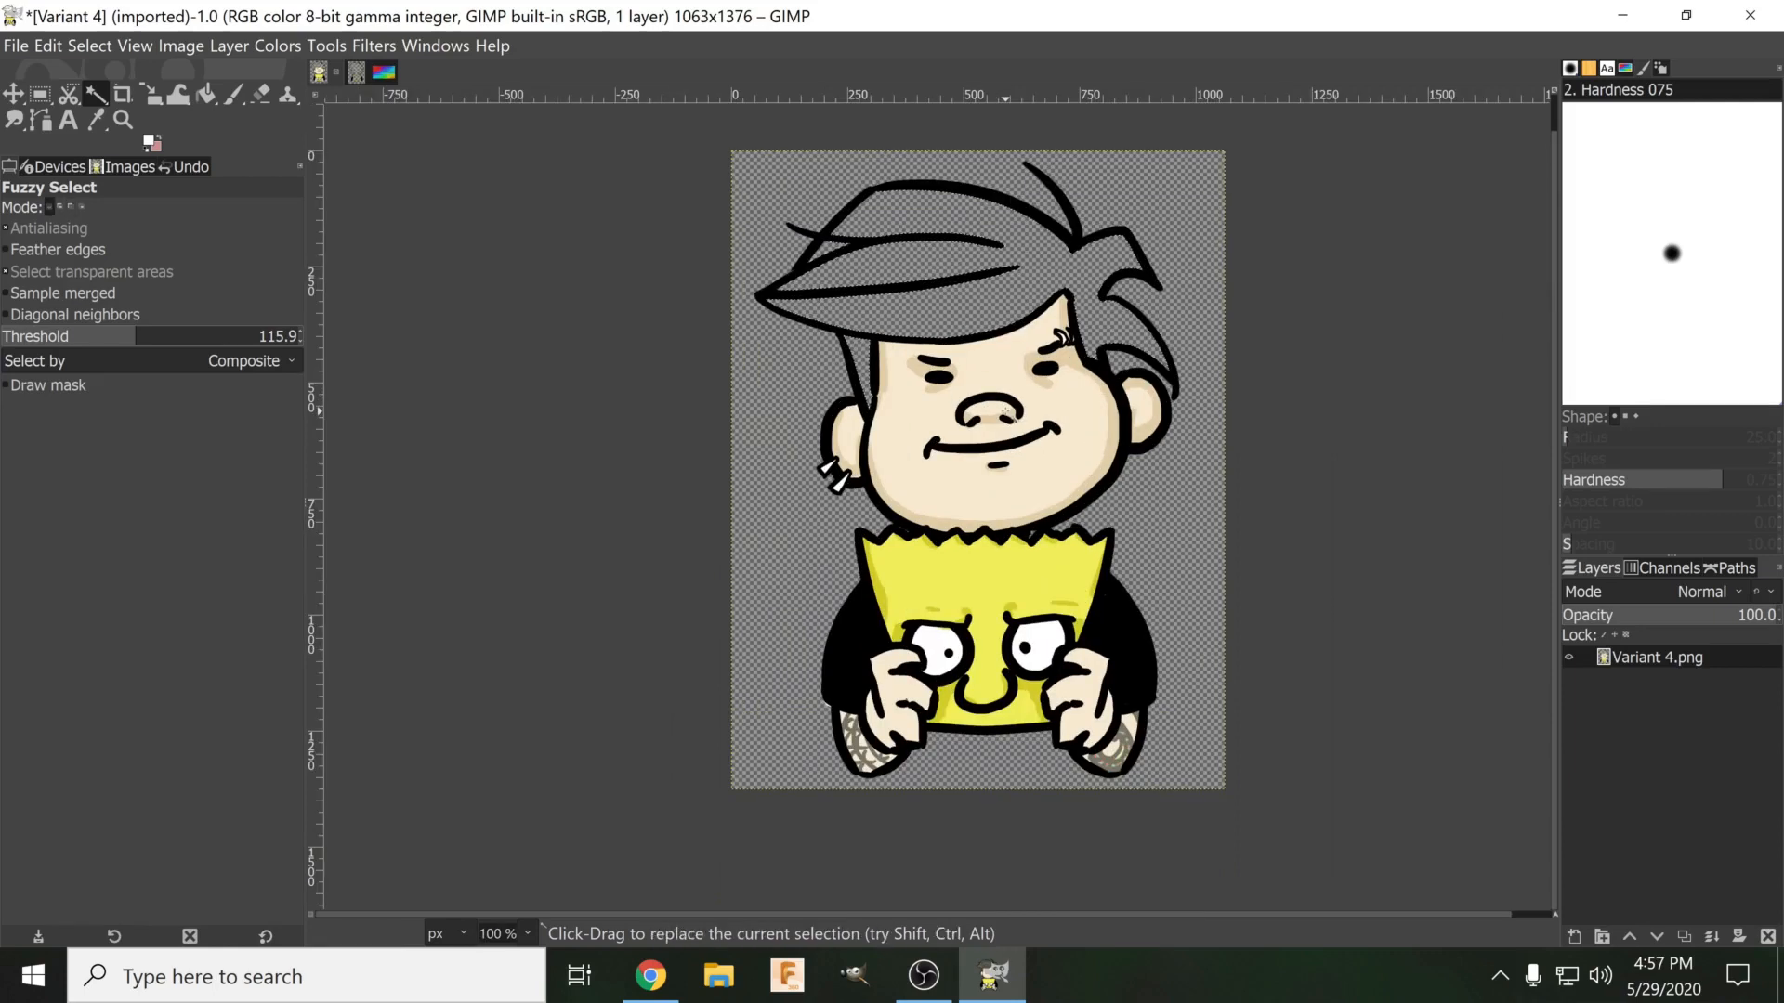
{"action": "right_click", "coordinate": [92, 92]}
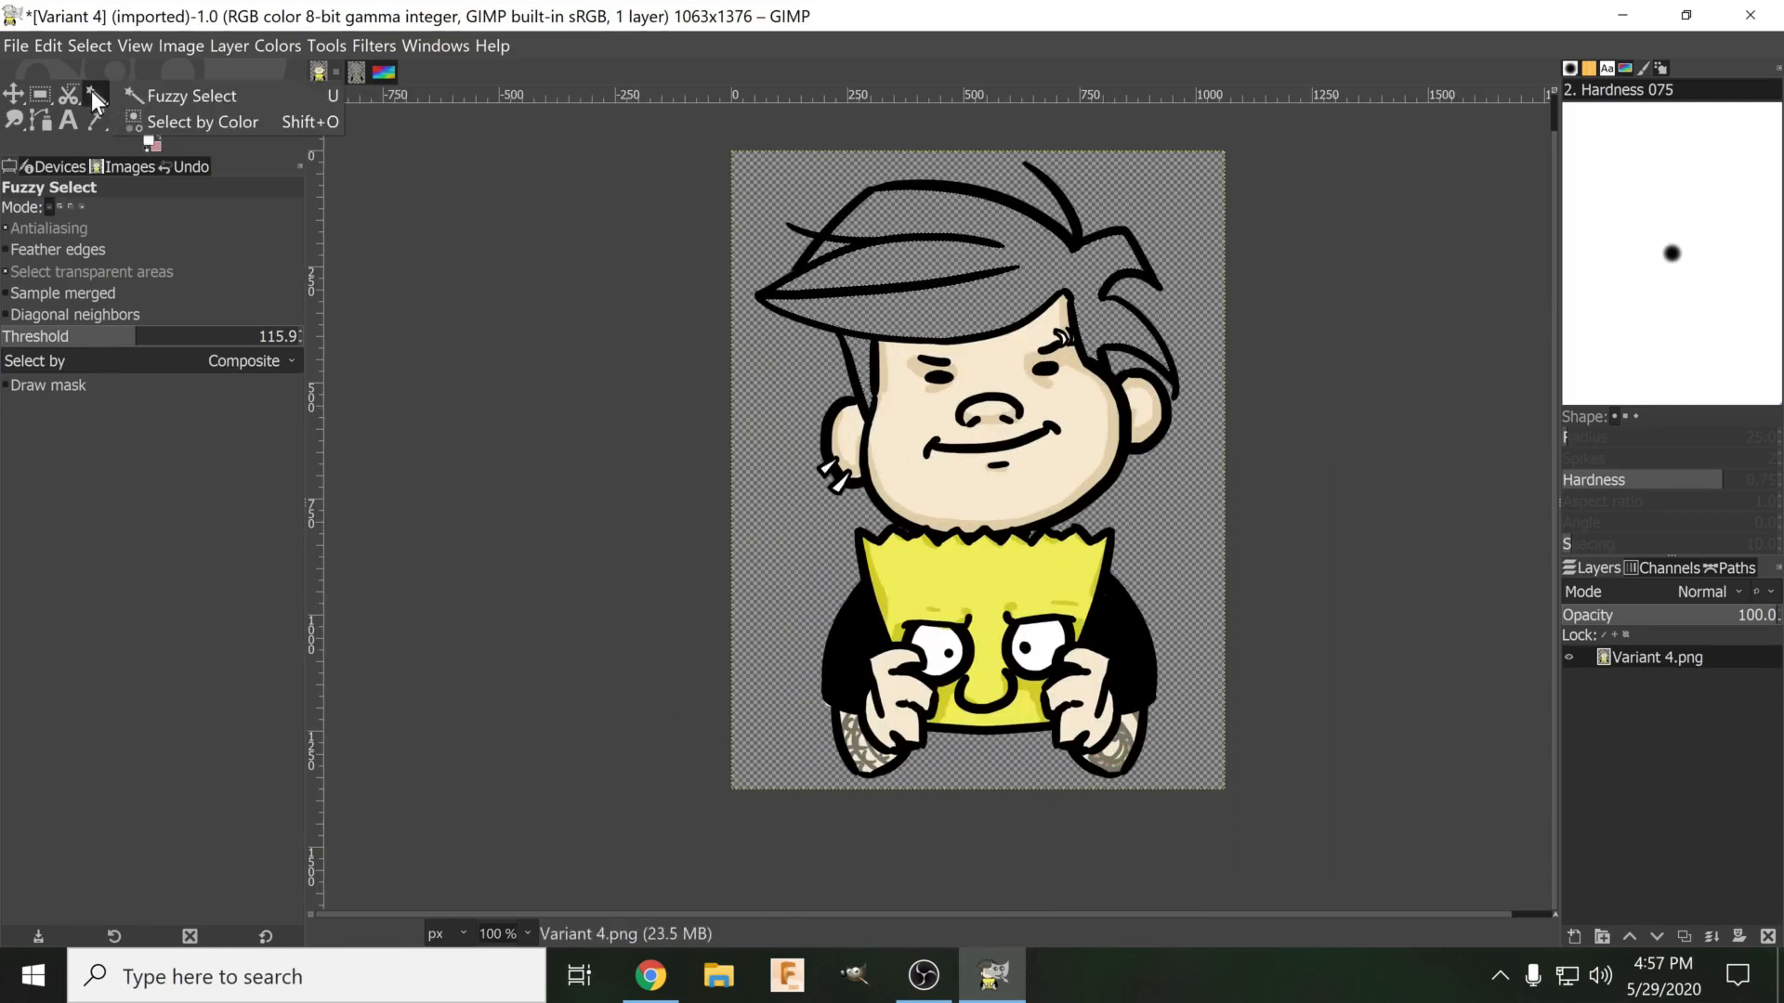
{"action": "left_click", "coordinate": [171, 125]}
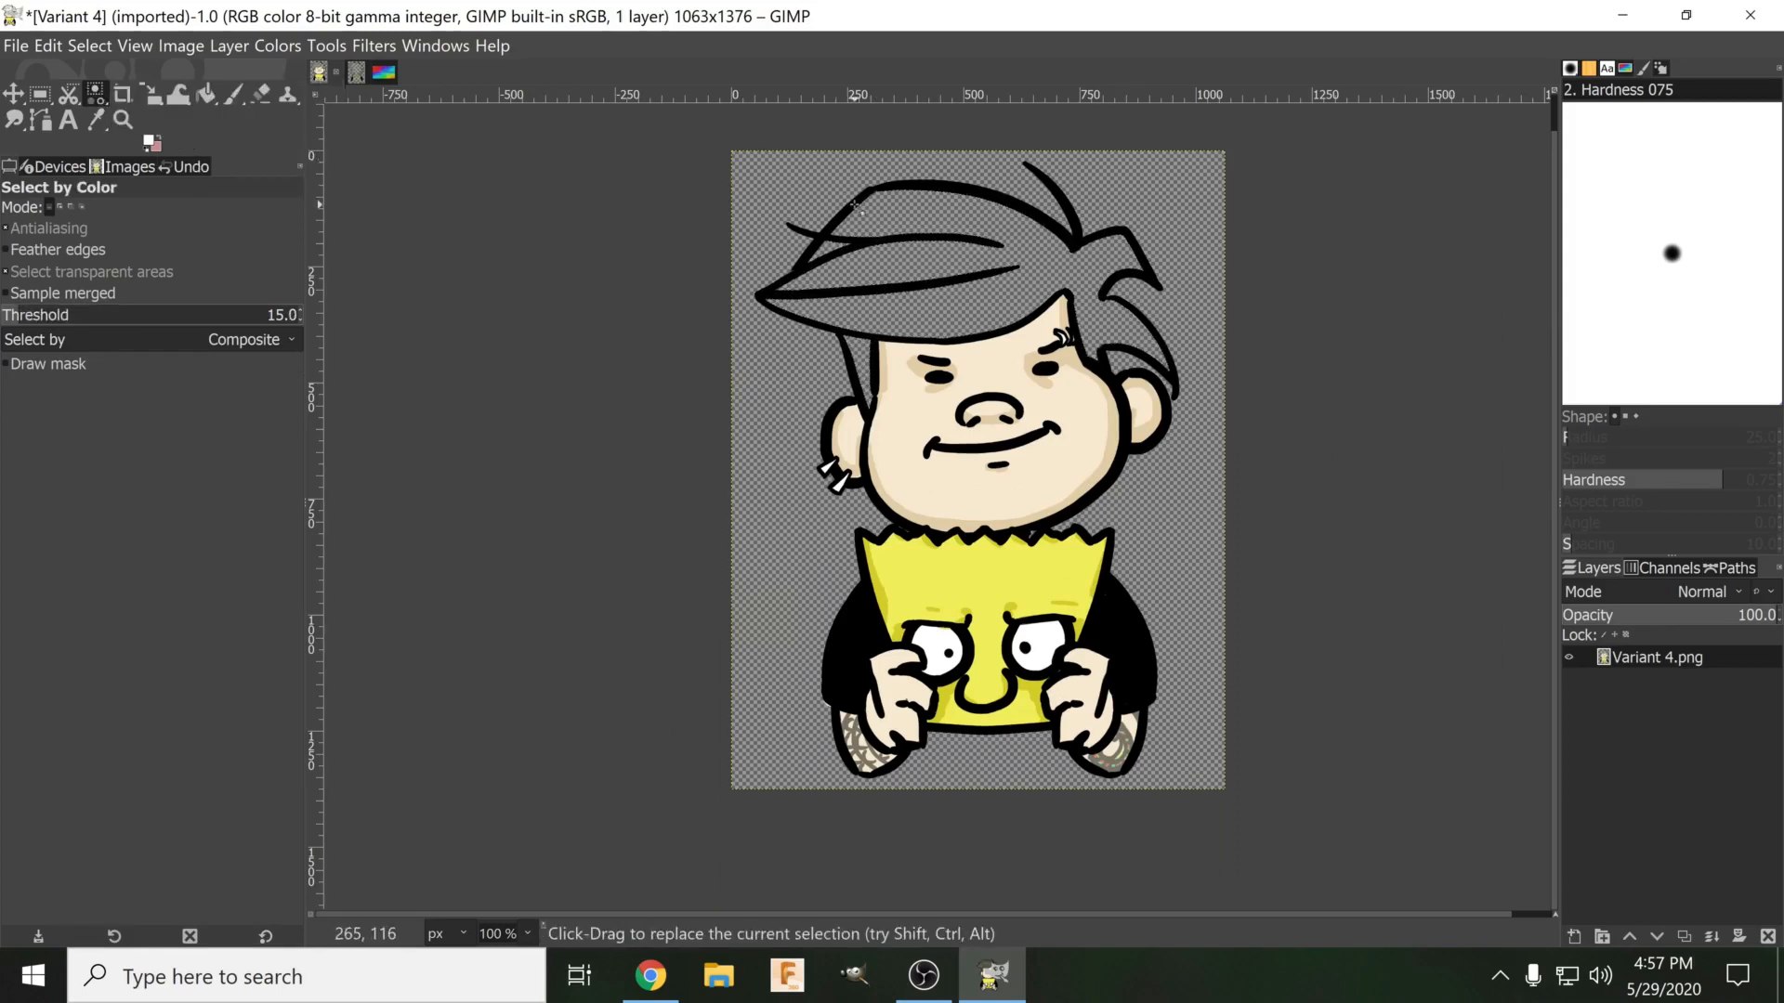
Examine the yellow mask, hands, black sleeves and tattooed forearms at different zoom levels for areas sharing the same color.
{"action": "scroll", "coordinate": [986, 618], "scroll_direction": "up", "scroll_amount": 1, "text": "ctrl"}
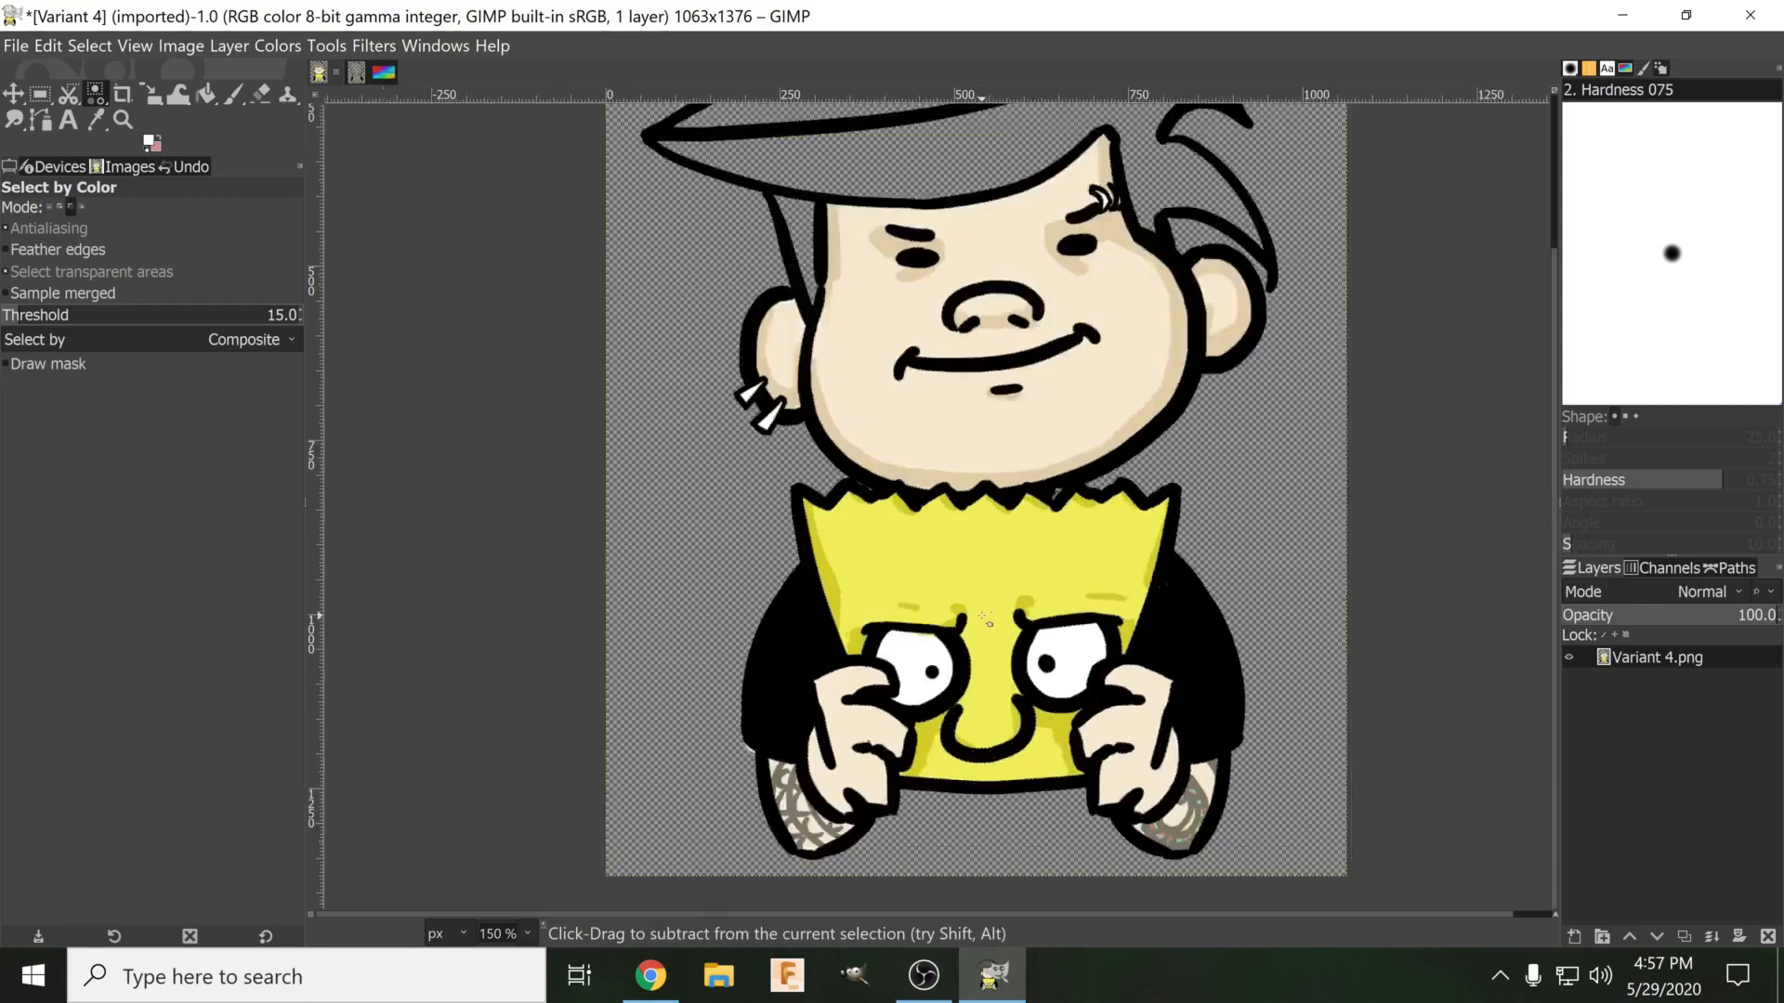
{"action": "scroll", "coordinate": [982, 616], "scroll_direction": "up", "scroll_amount": 1, "text": "ctrl"}
{"action": "left_click_drag", "start_coordinate": [1113, 595], "coordinate": [1102, 515]}
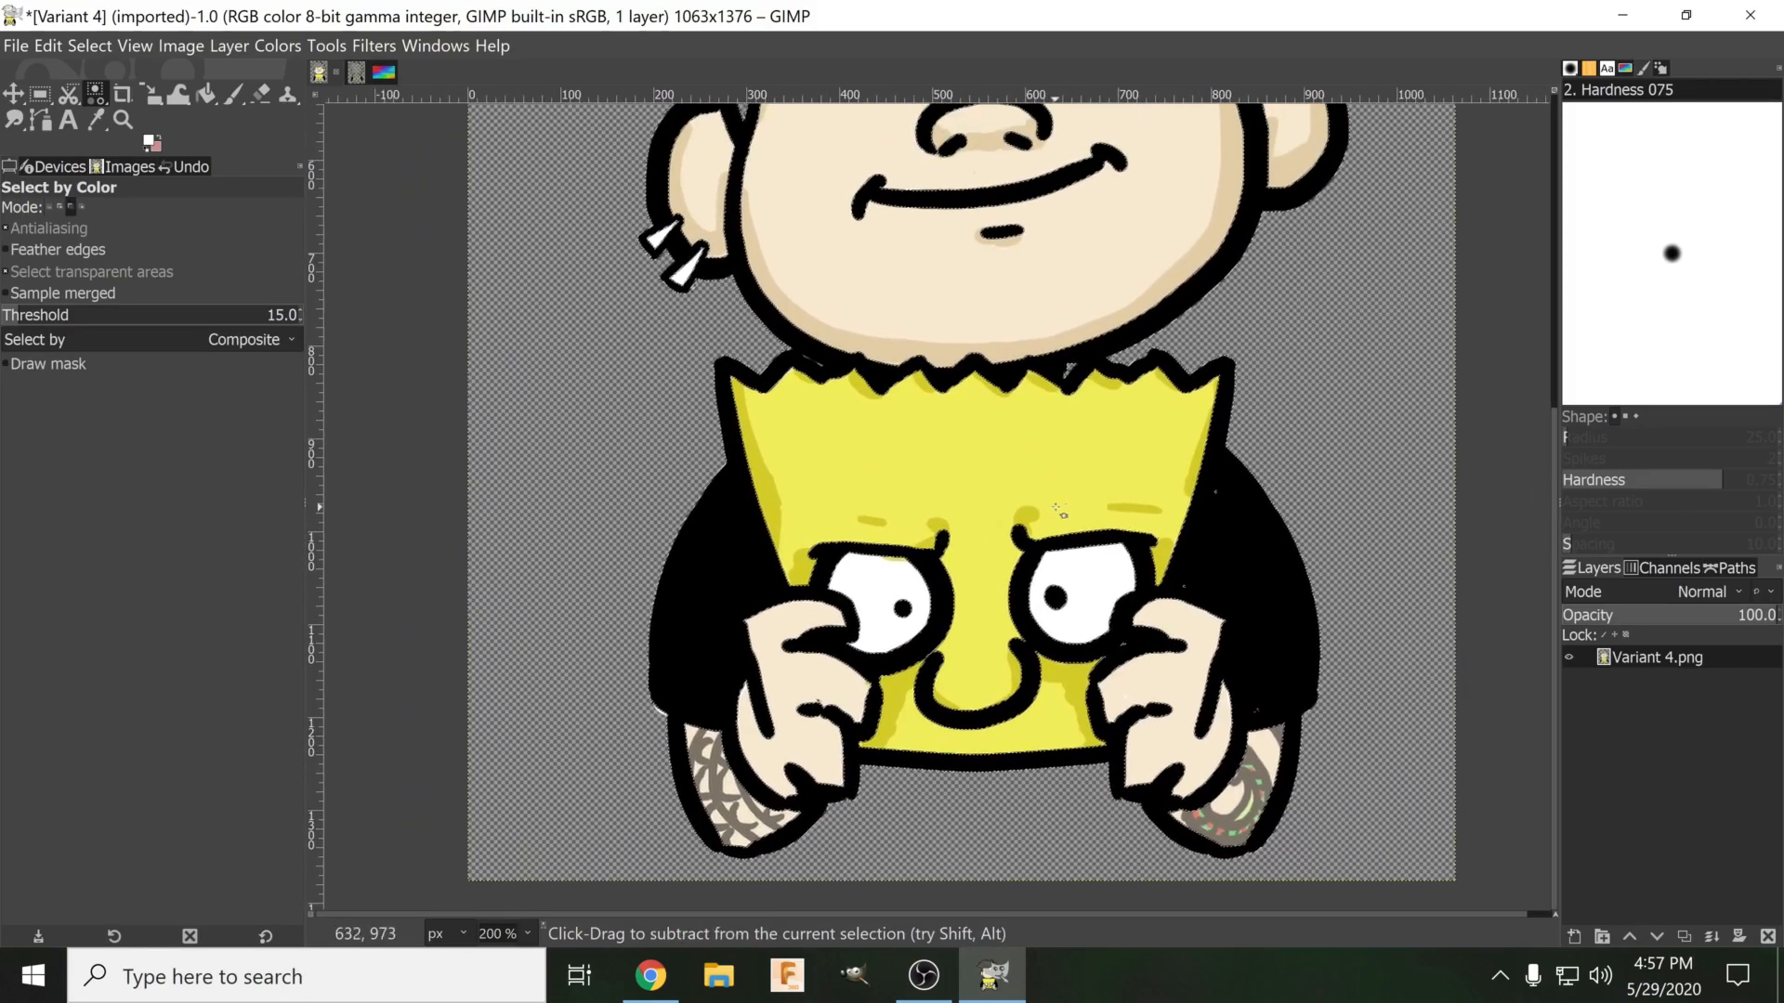
{"action": "scroll", "coordinate": [1059, 512], "scroll_direction": "down", "scroll_amount": 1, "text": "ctrl"}
{"action": "scroll", "coordinate": [1014, 454], "scroll_direction": "down", "scroll_amount": 1, "text": "ctrl"}
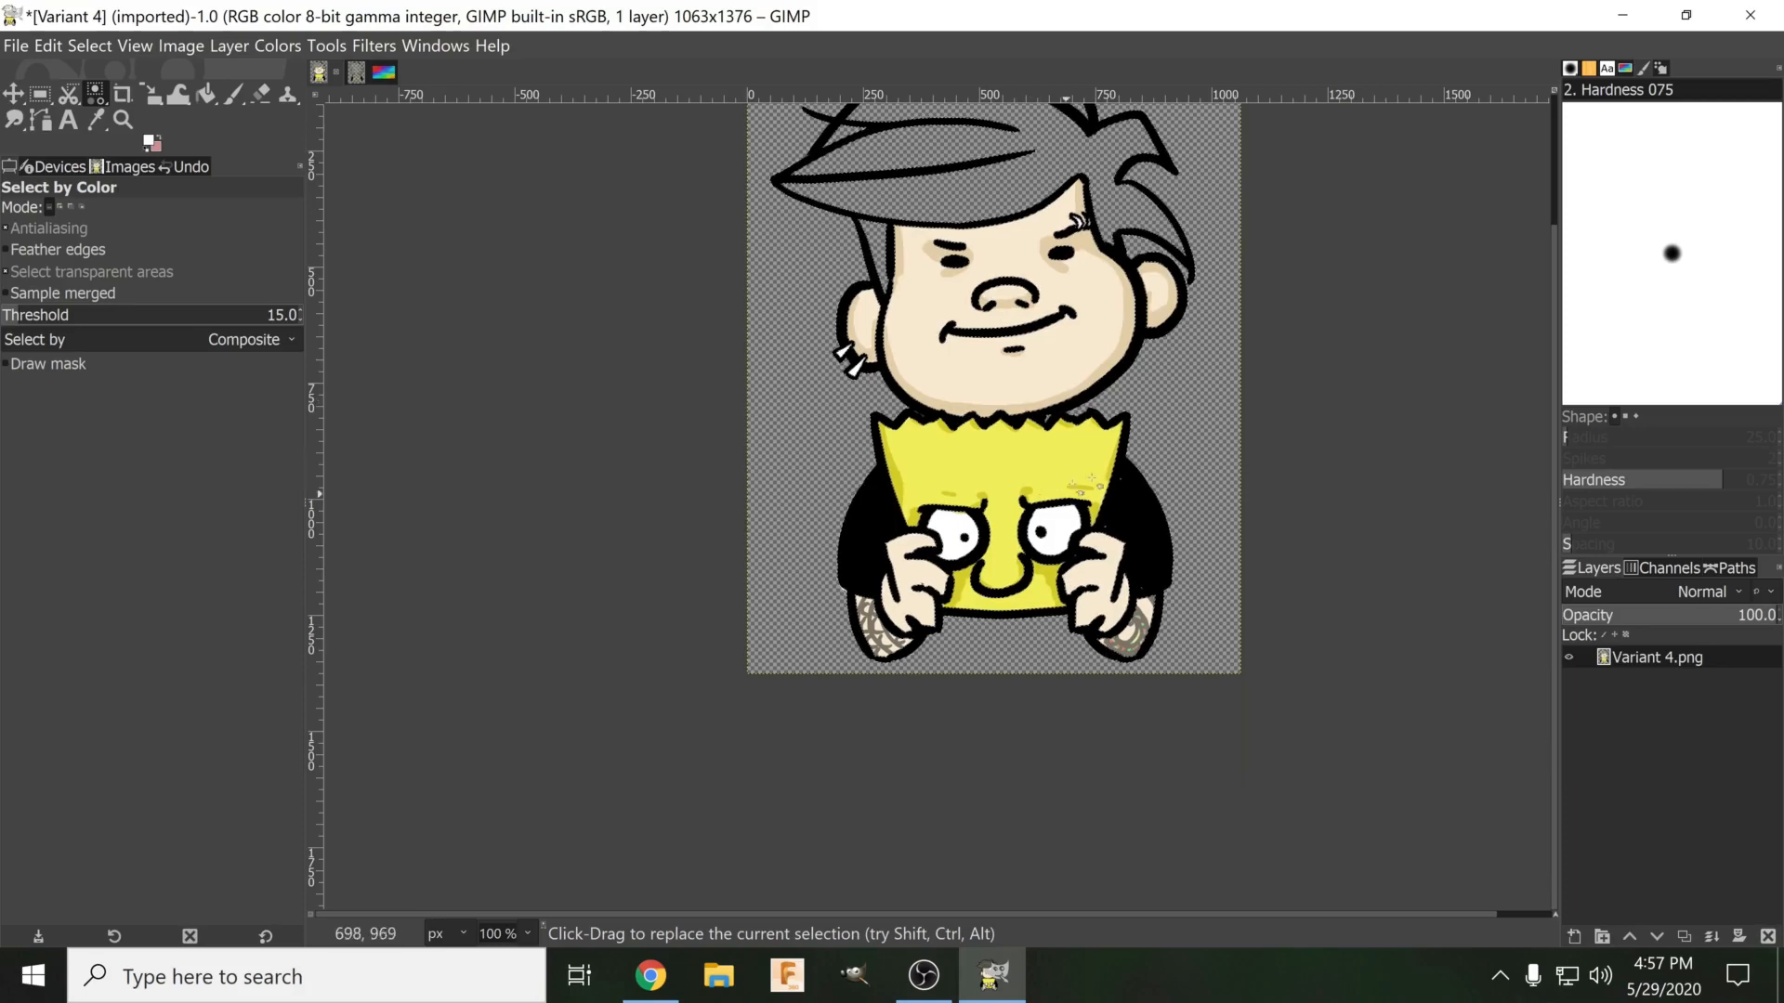
{"action": "scroll", "coordinate": [925, 618], "scroll_direction": "up", "scroll_amount": 3, "text": "ctrl"}
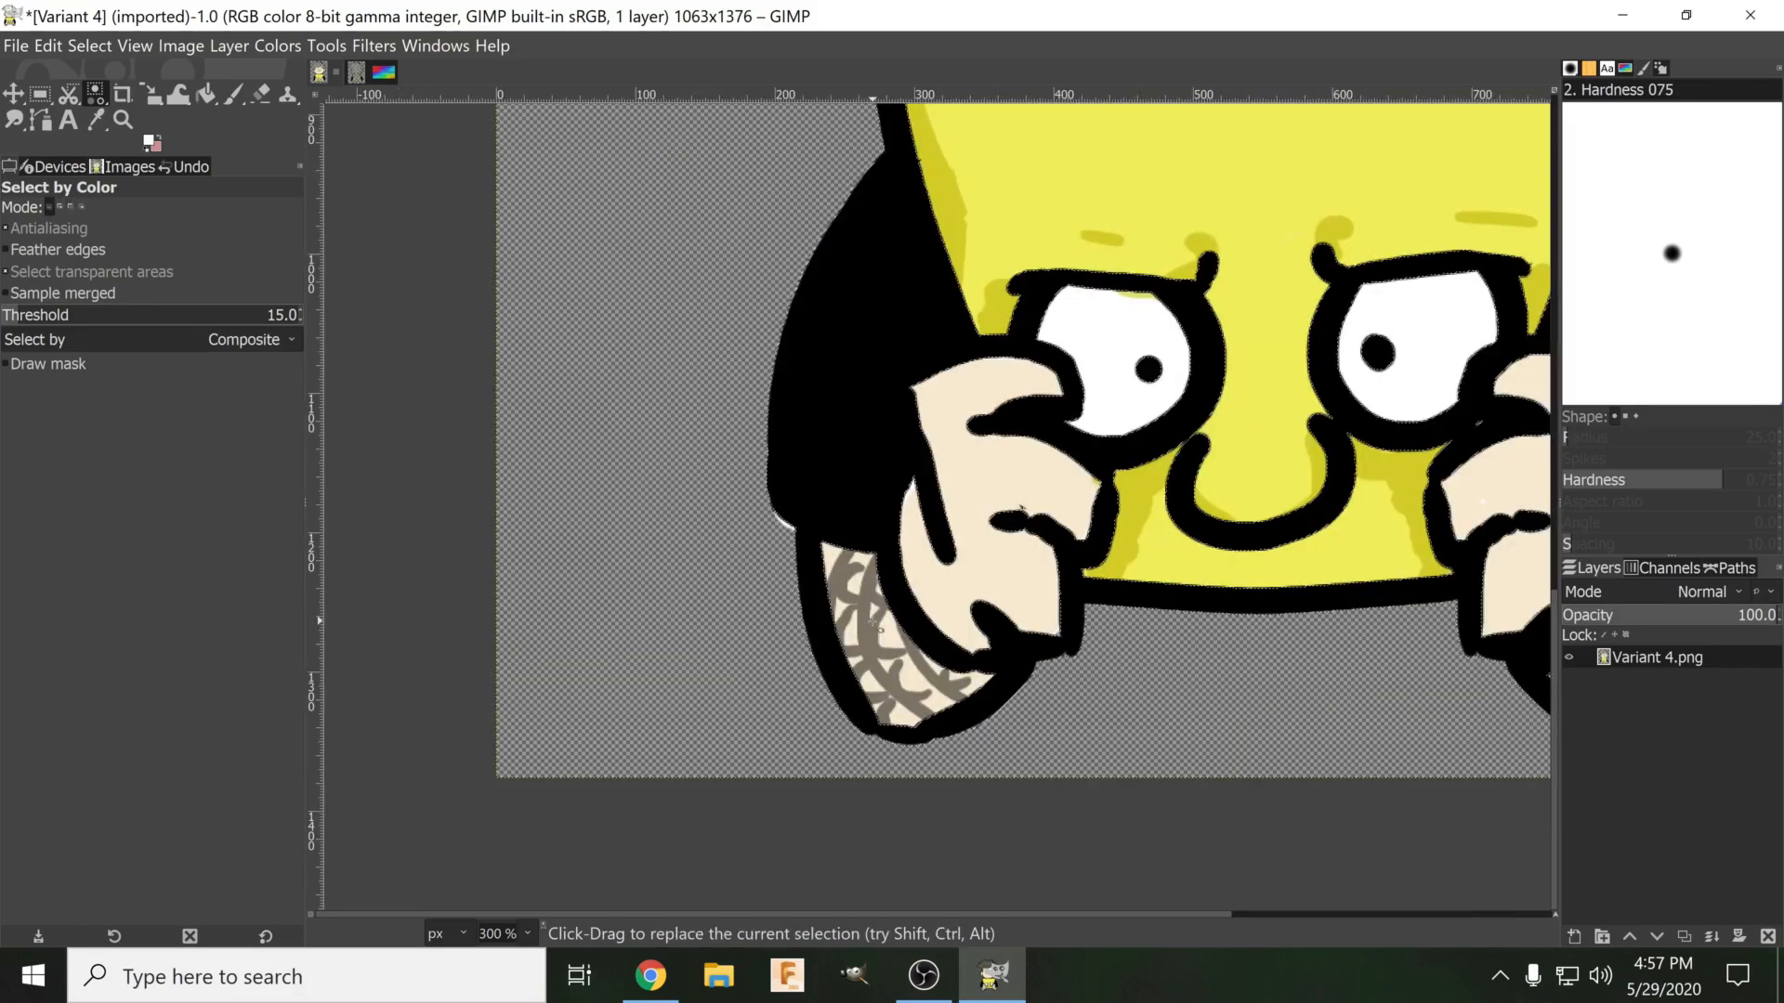
{"action": "scroll", "coordinate": [991, 635], "scroll_direction": "down", "scroll_amount": 2, "text": "ctrl"}
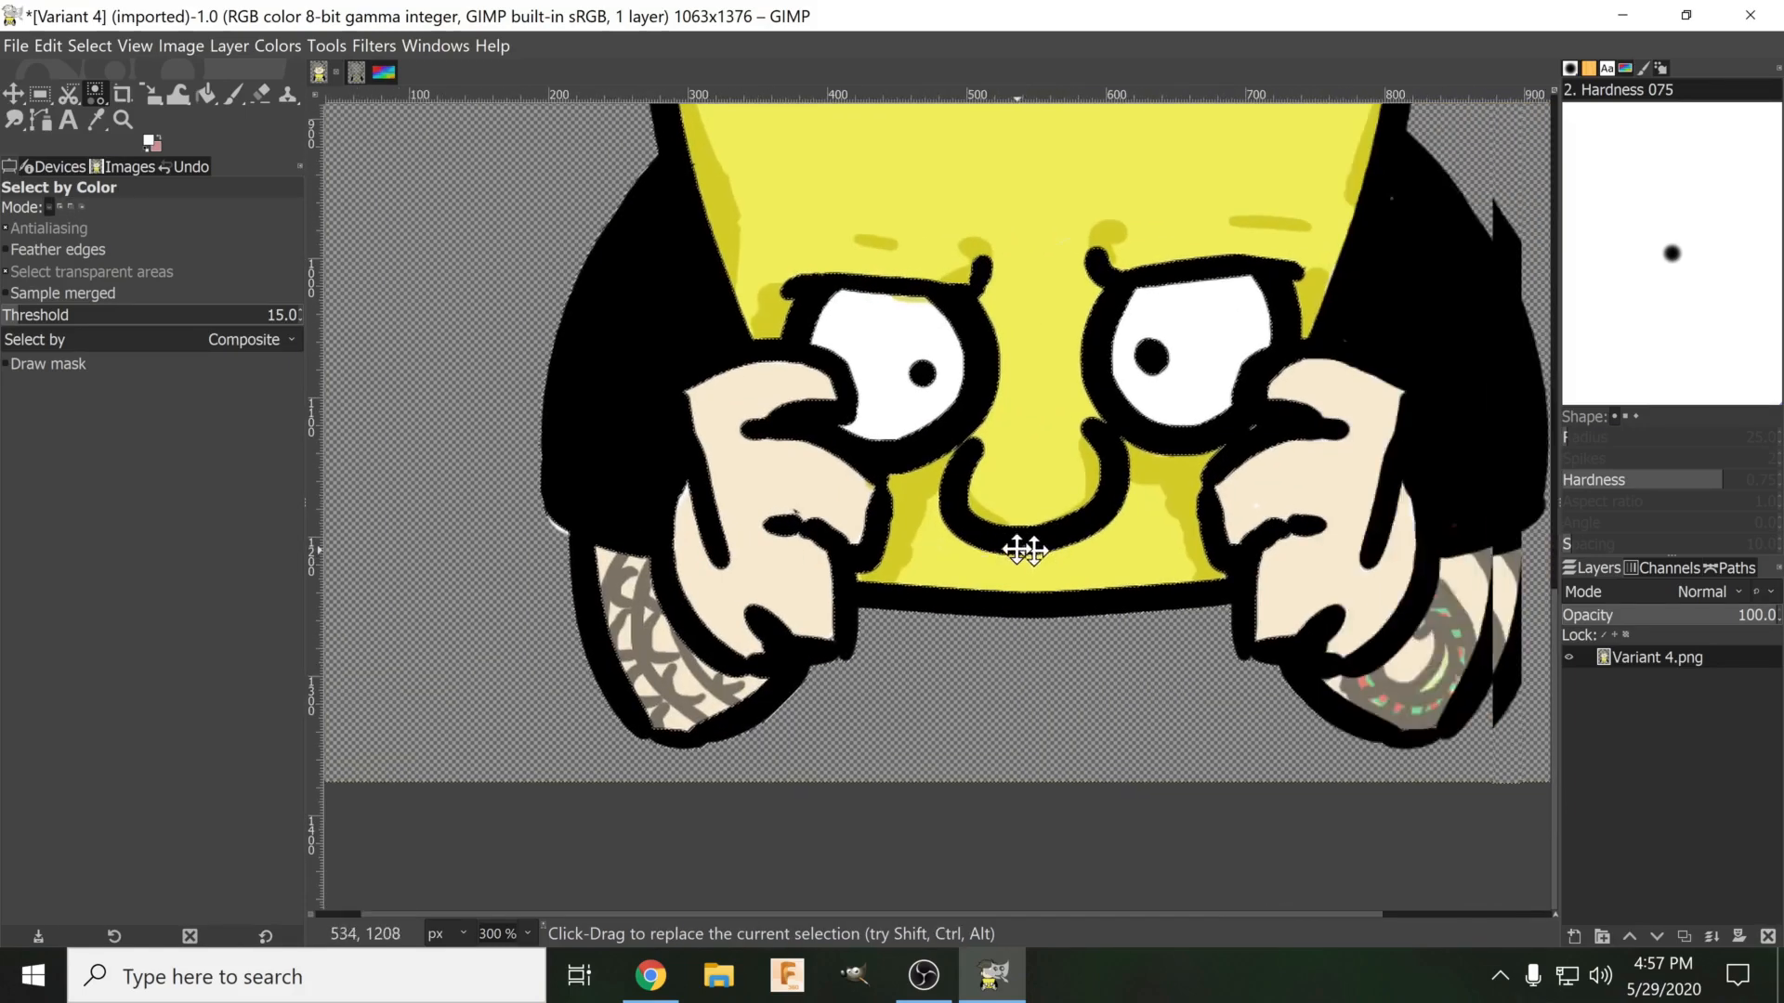
{"action": "scroll", "coordinate": [1104, 523], "scroll_direction": "down", "scroll_amount": 1, "text": "ctrl"}
{"action": "scroll", "coordinate": [1103, 523], "scroll_direction": "up", "scroll_amount": 3}
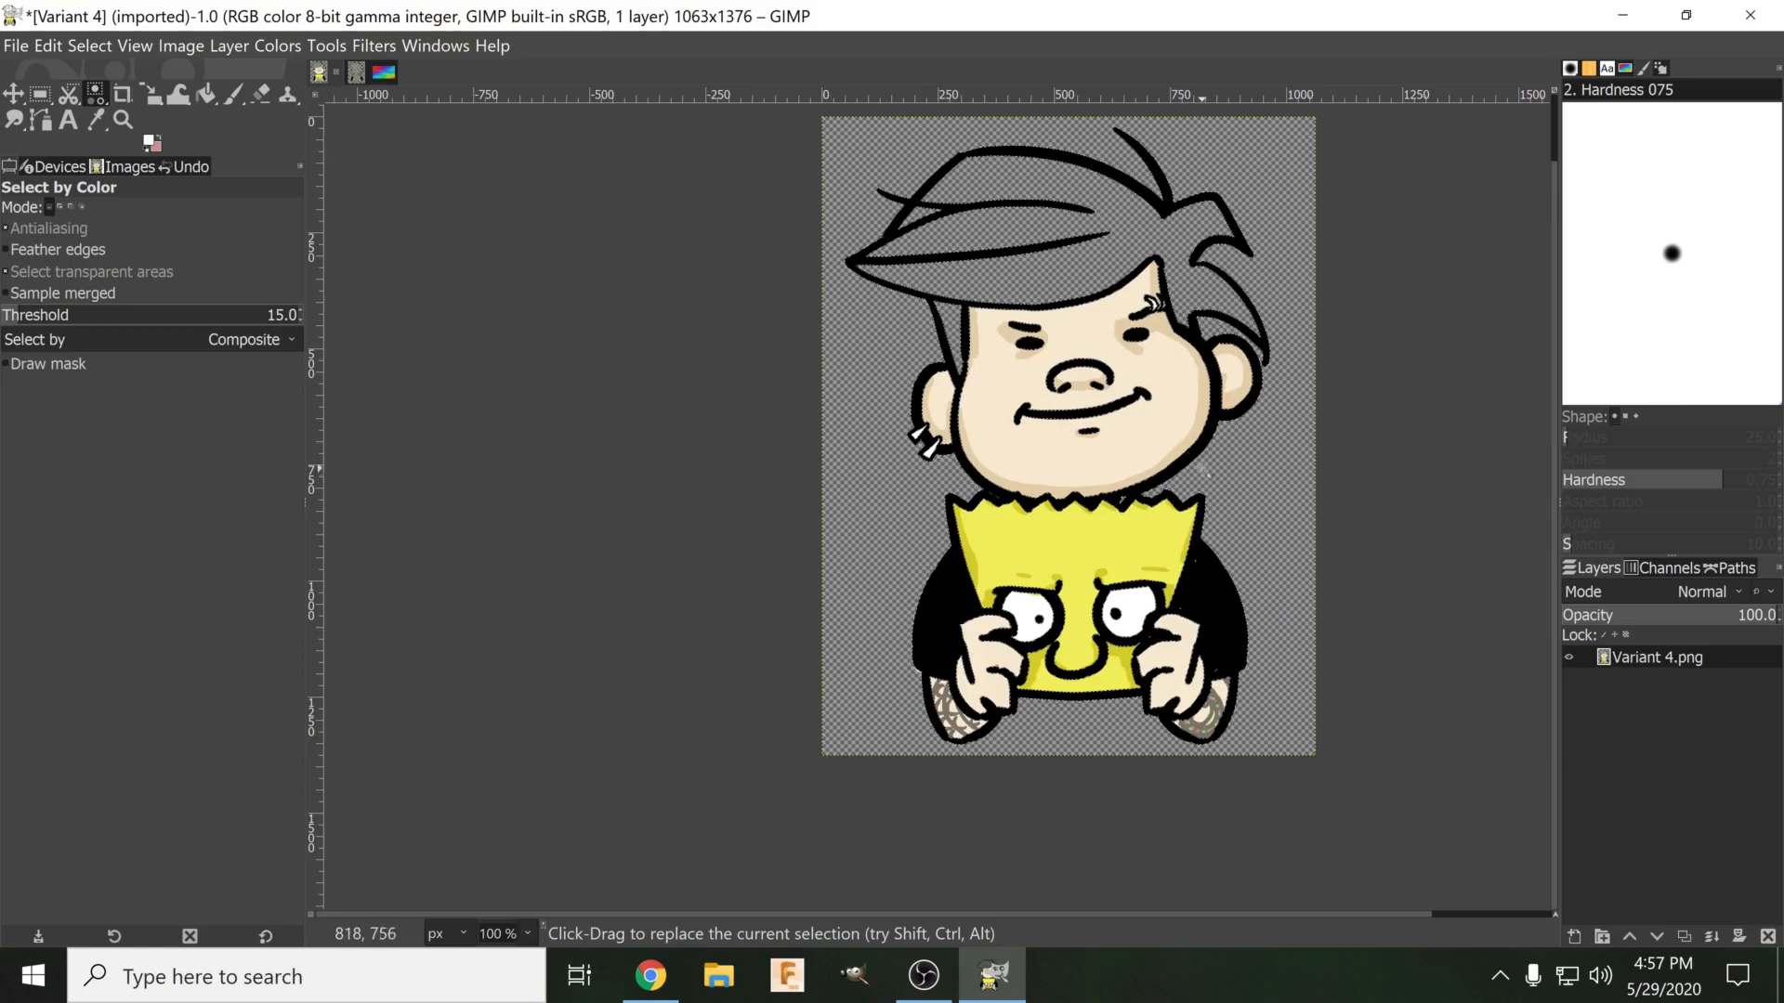
Select all black areas by color at threshold 15.0 and delete them, then undo the deletion.
{"action": "key", "text": "Delete"}
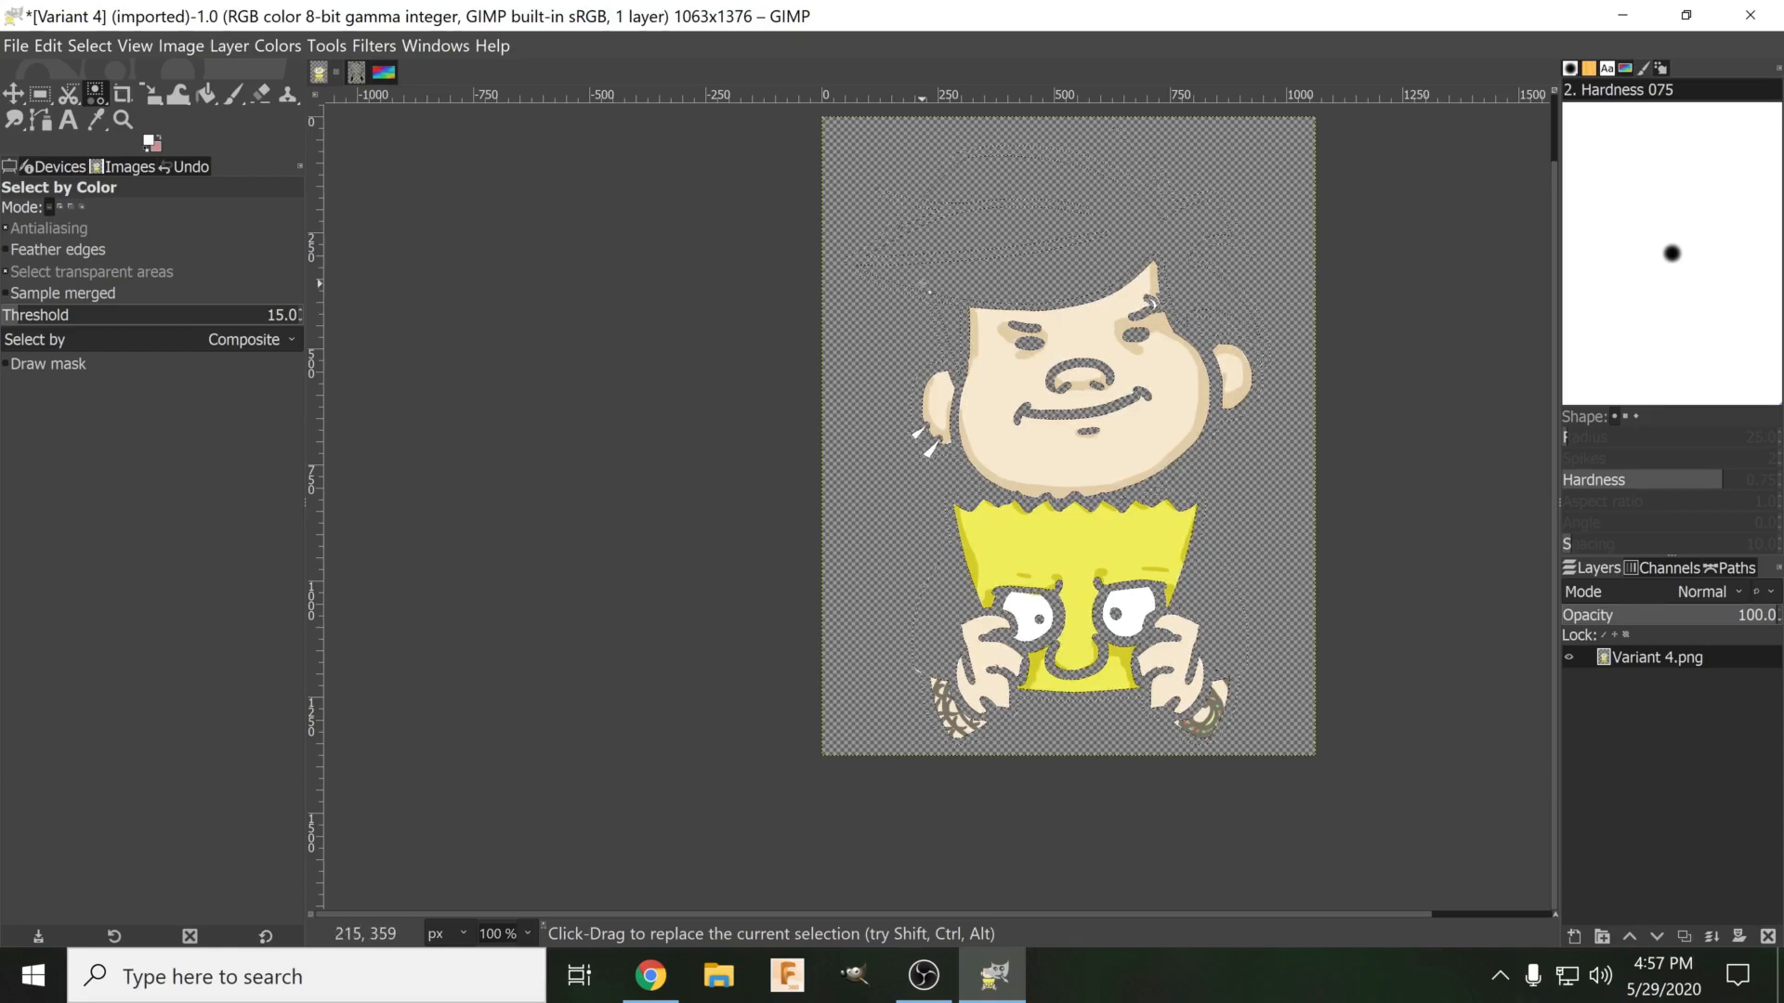
{"action": "key", "text": "ctrl+z"}
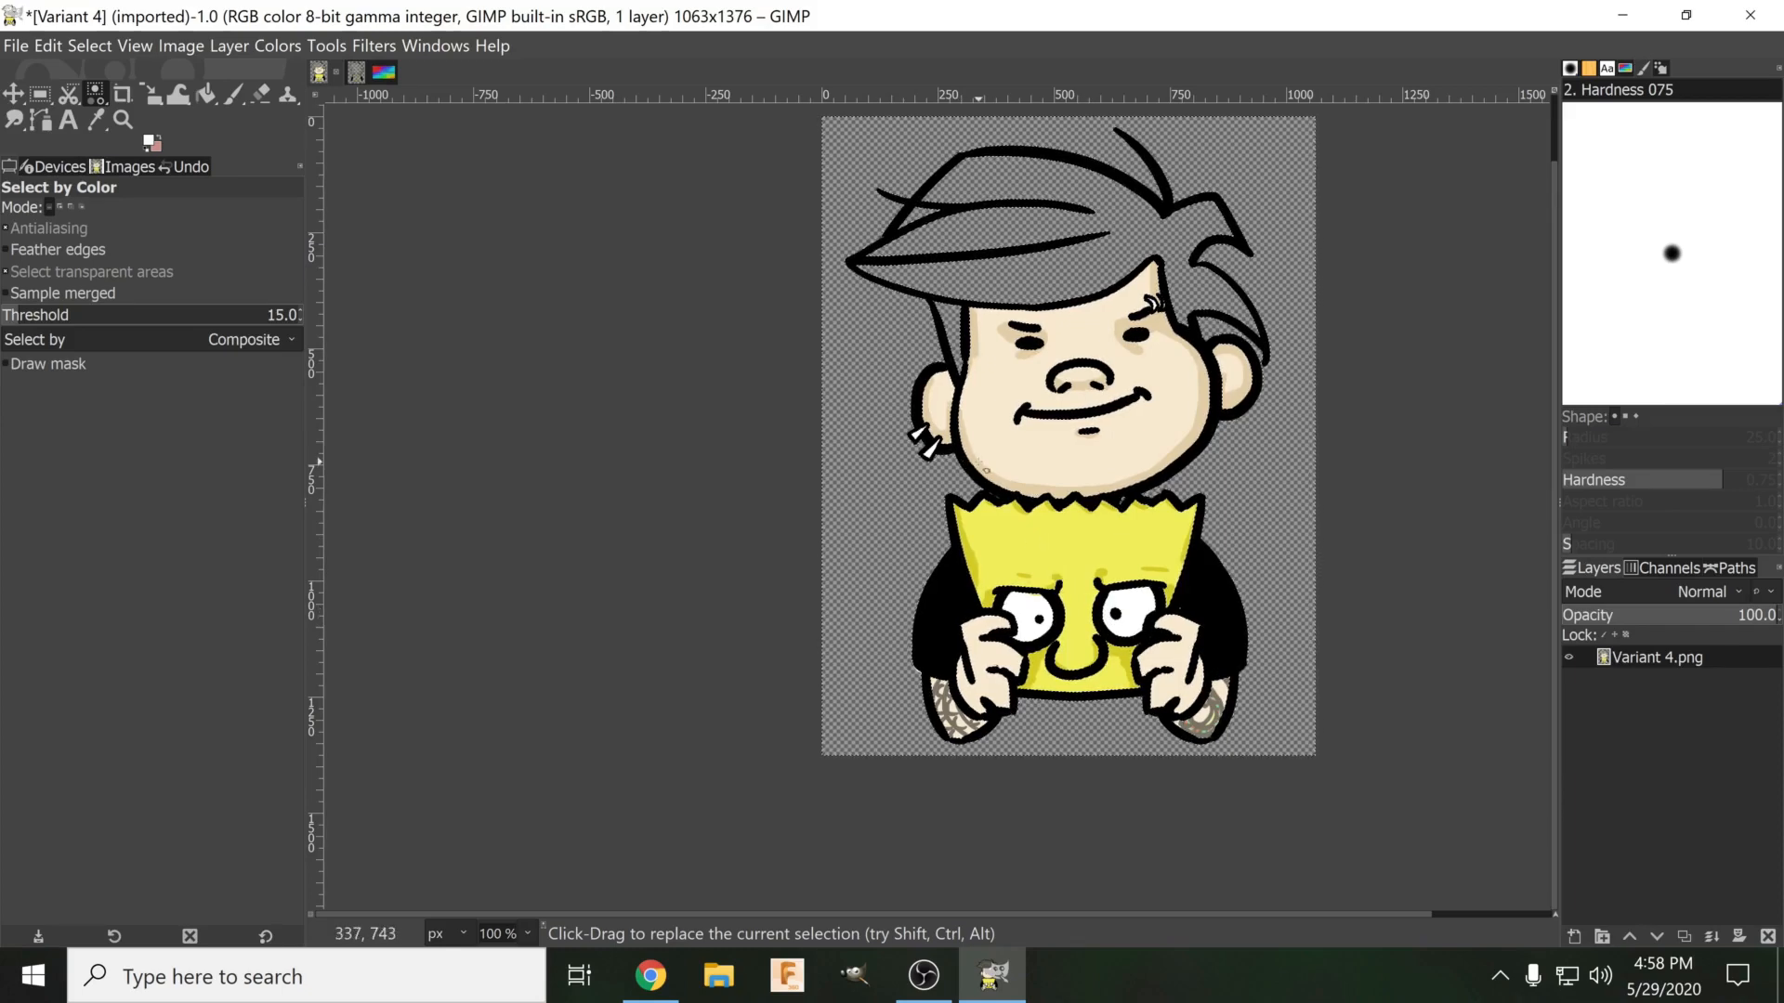
Invert the selection of black areas, delete everything except the black line art, and clear the selection.
{"action": "key", "text": "Delete"}
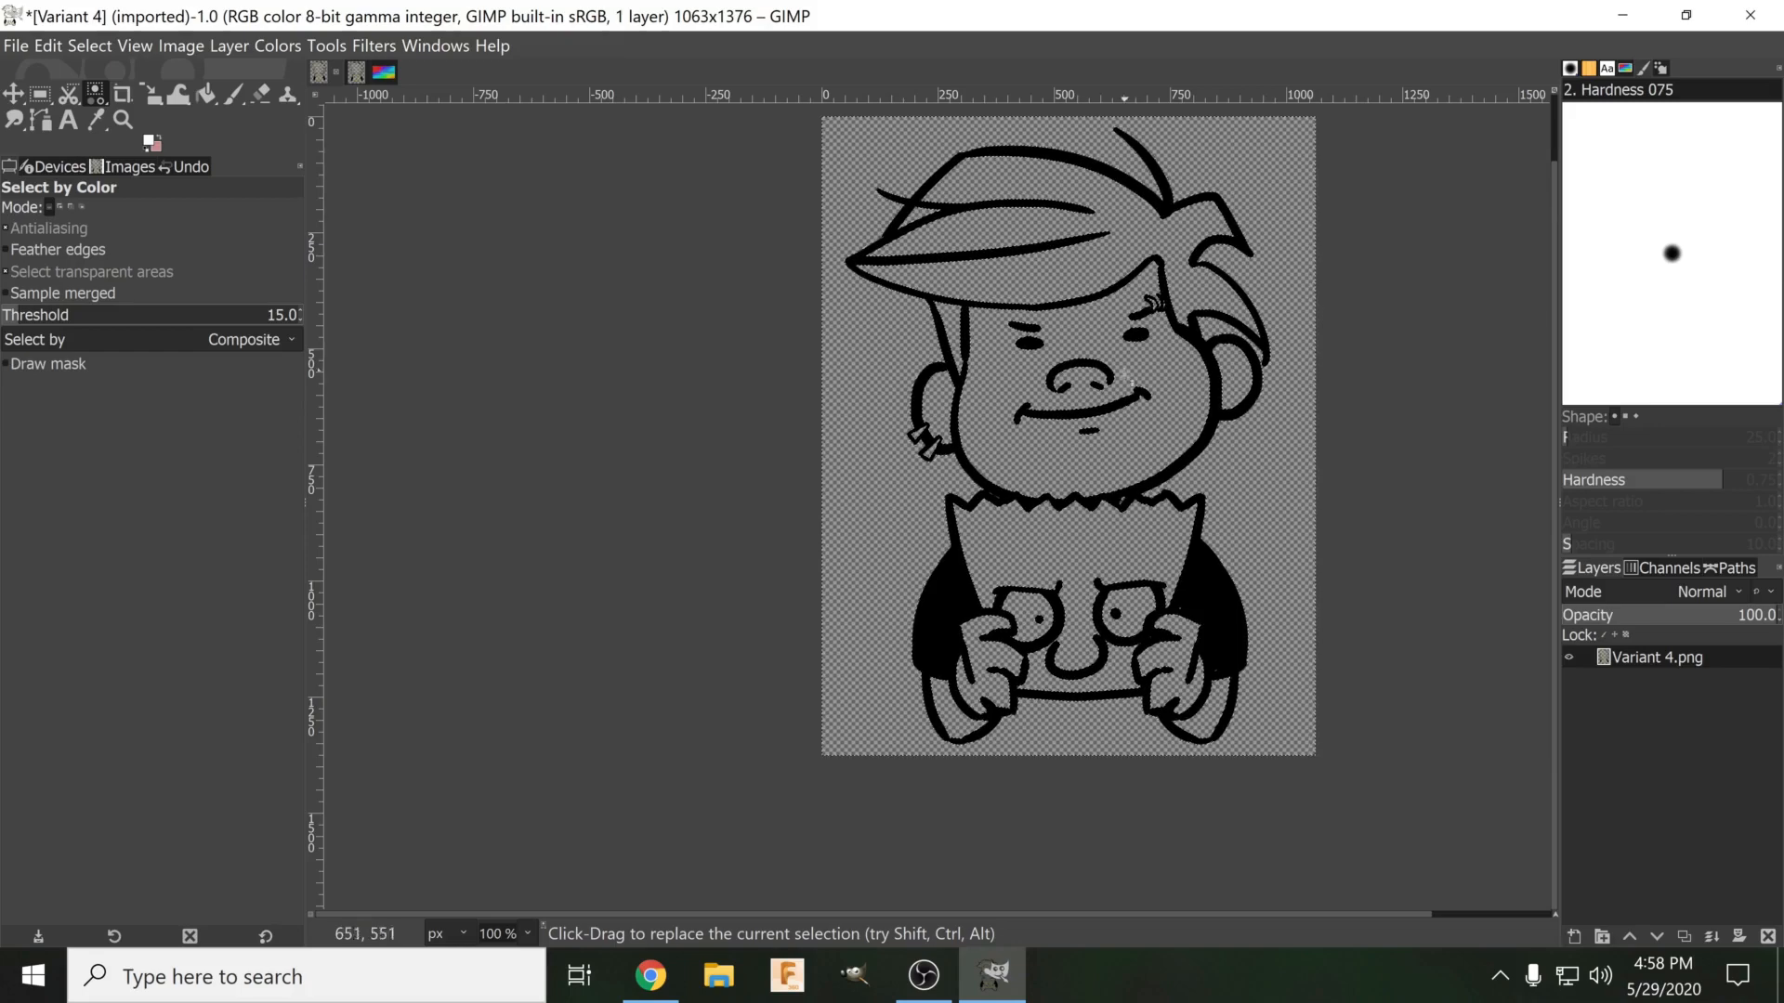
{"action": "left_click", "coordinate": [98, 47]}
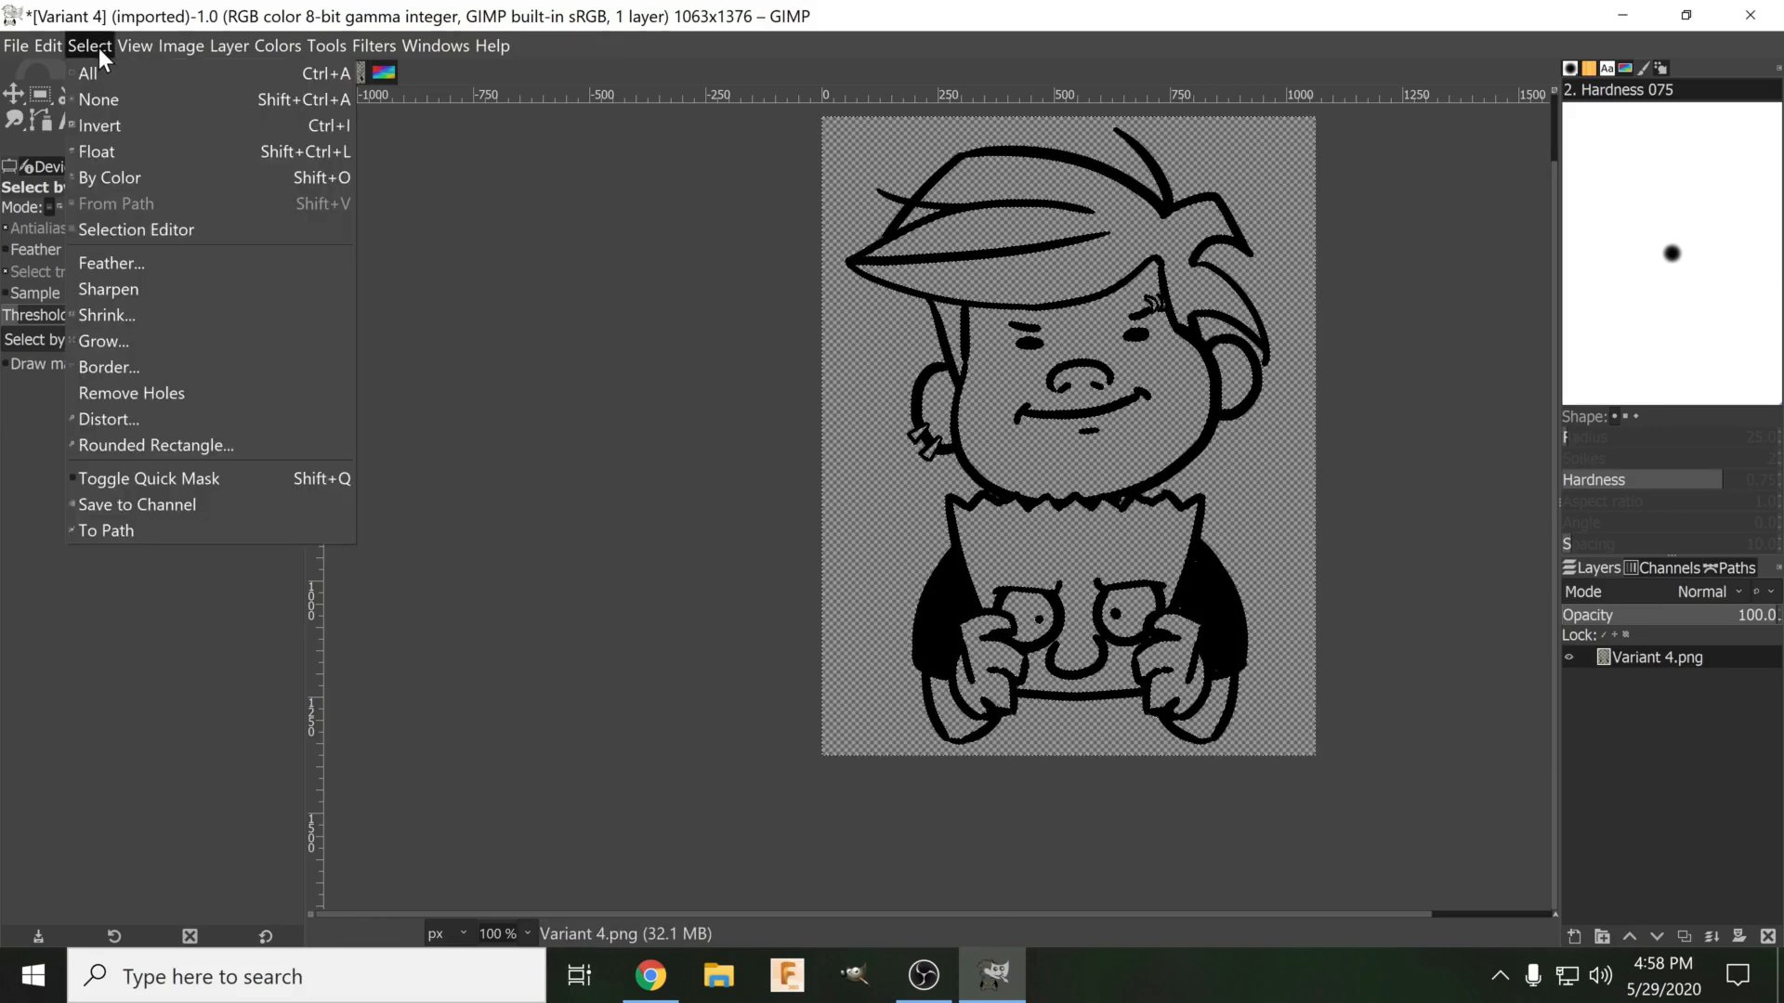
{"action": "left_click", "coordinate": [108, 98]}
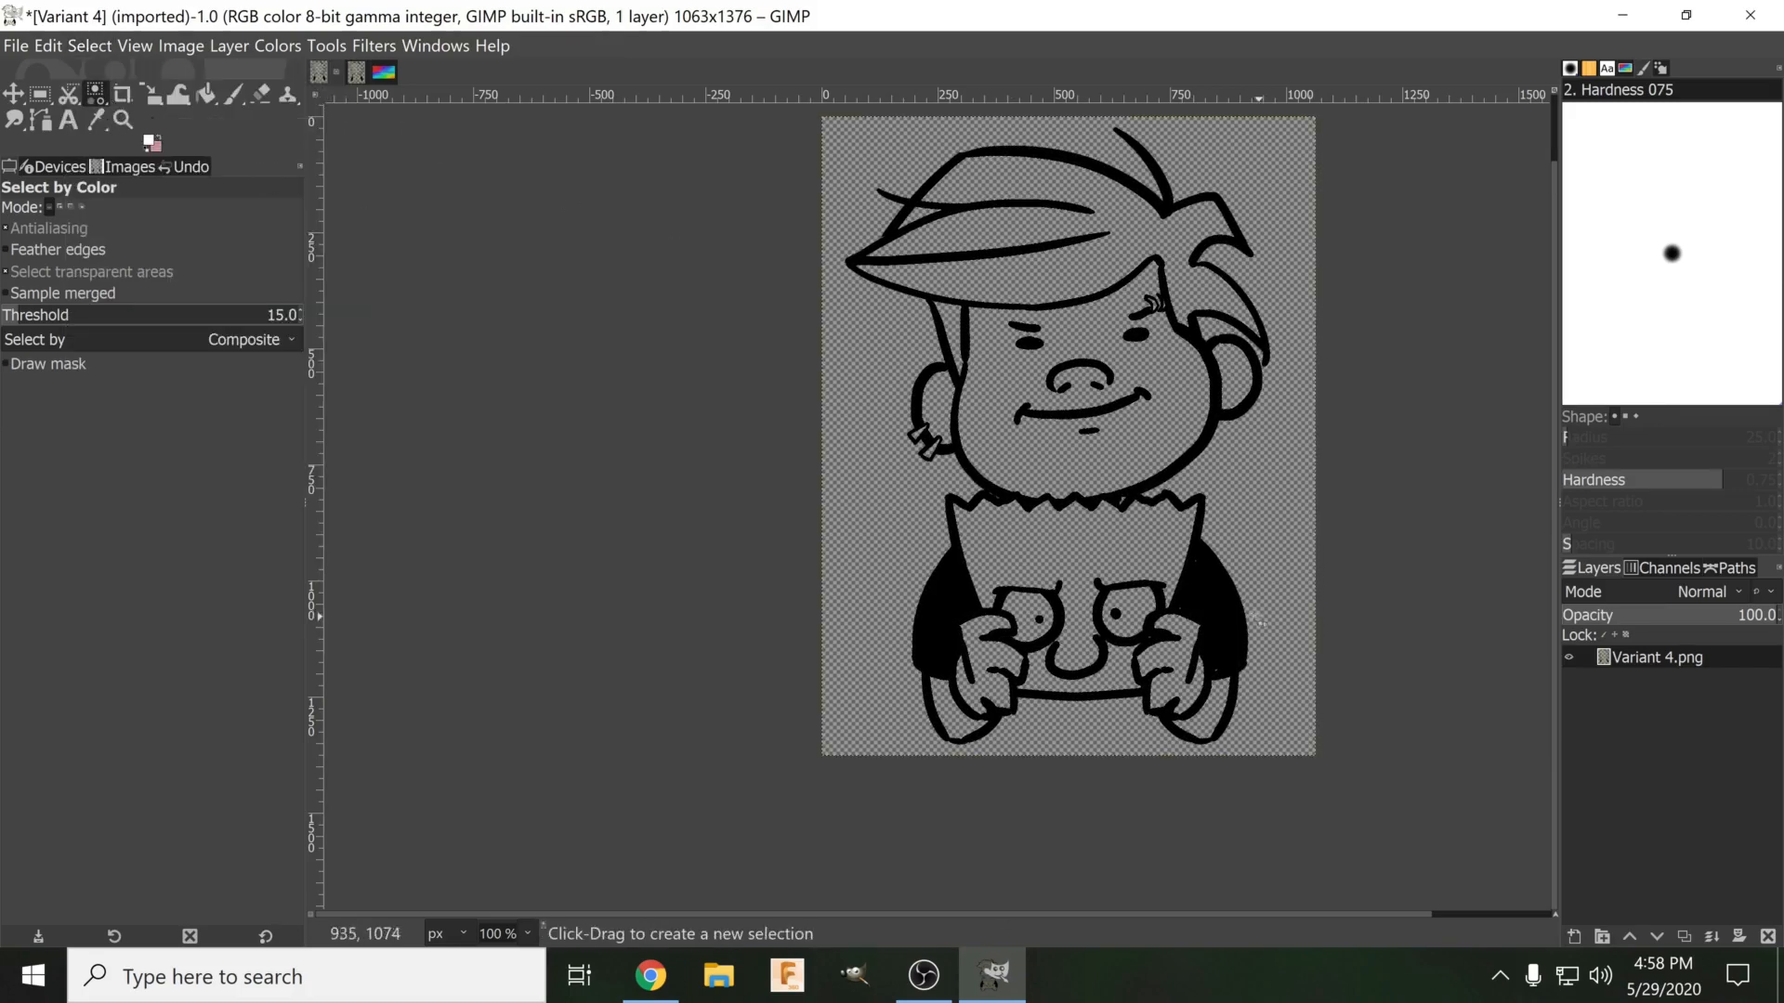
Examine the isolated black line art up close, checking the cut edges around the mask, face and ear.
{"action": "scroll", "coordinate": [1220, 590], "scroll_direction": "up", "scroll_amount": 2}
{"action": "left_click_drag", "start_coordinate": [986, 345], "coordinate": [1080, 613]}
{"action": "scroll", "coordinate": [1055, 575], "scroll_direction": "down", "scroll_amount": 1}
{"action": "mouse_move", "coordinate": [965, 288]}
{"action": "left_mouse_down"}
{"action": "mouse_move", "coordinate": [985, 414]}
{"action": "mouse_move", "coordinate": [995, 273]}
{"action": "left_mouse_up"}
{"action": "left_click_drag", "start_coordinate": [1159, 614], "coordinate": [1134, 419]}
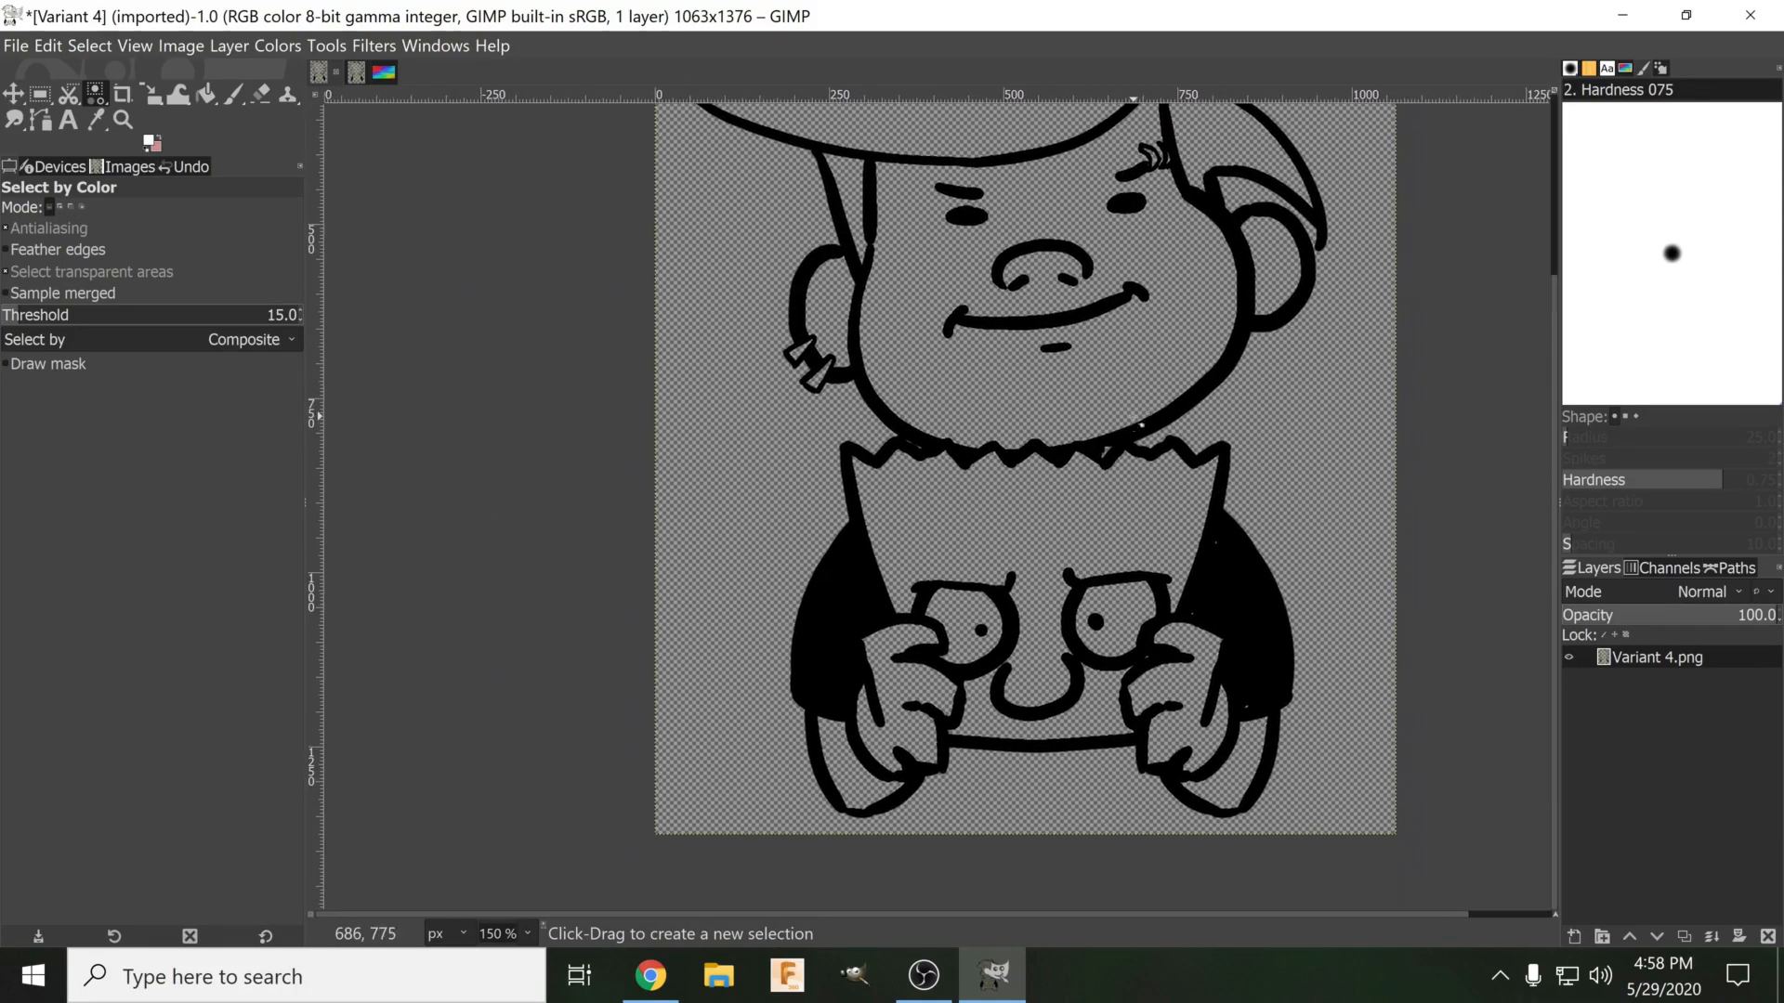
{"action": "scroll", "coordinate": [1211, 476], "scroll_direction": "up", "scroll_amount": 7}
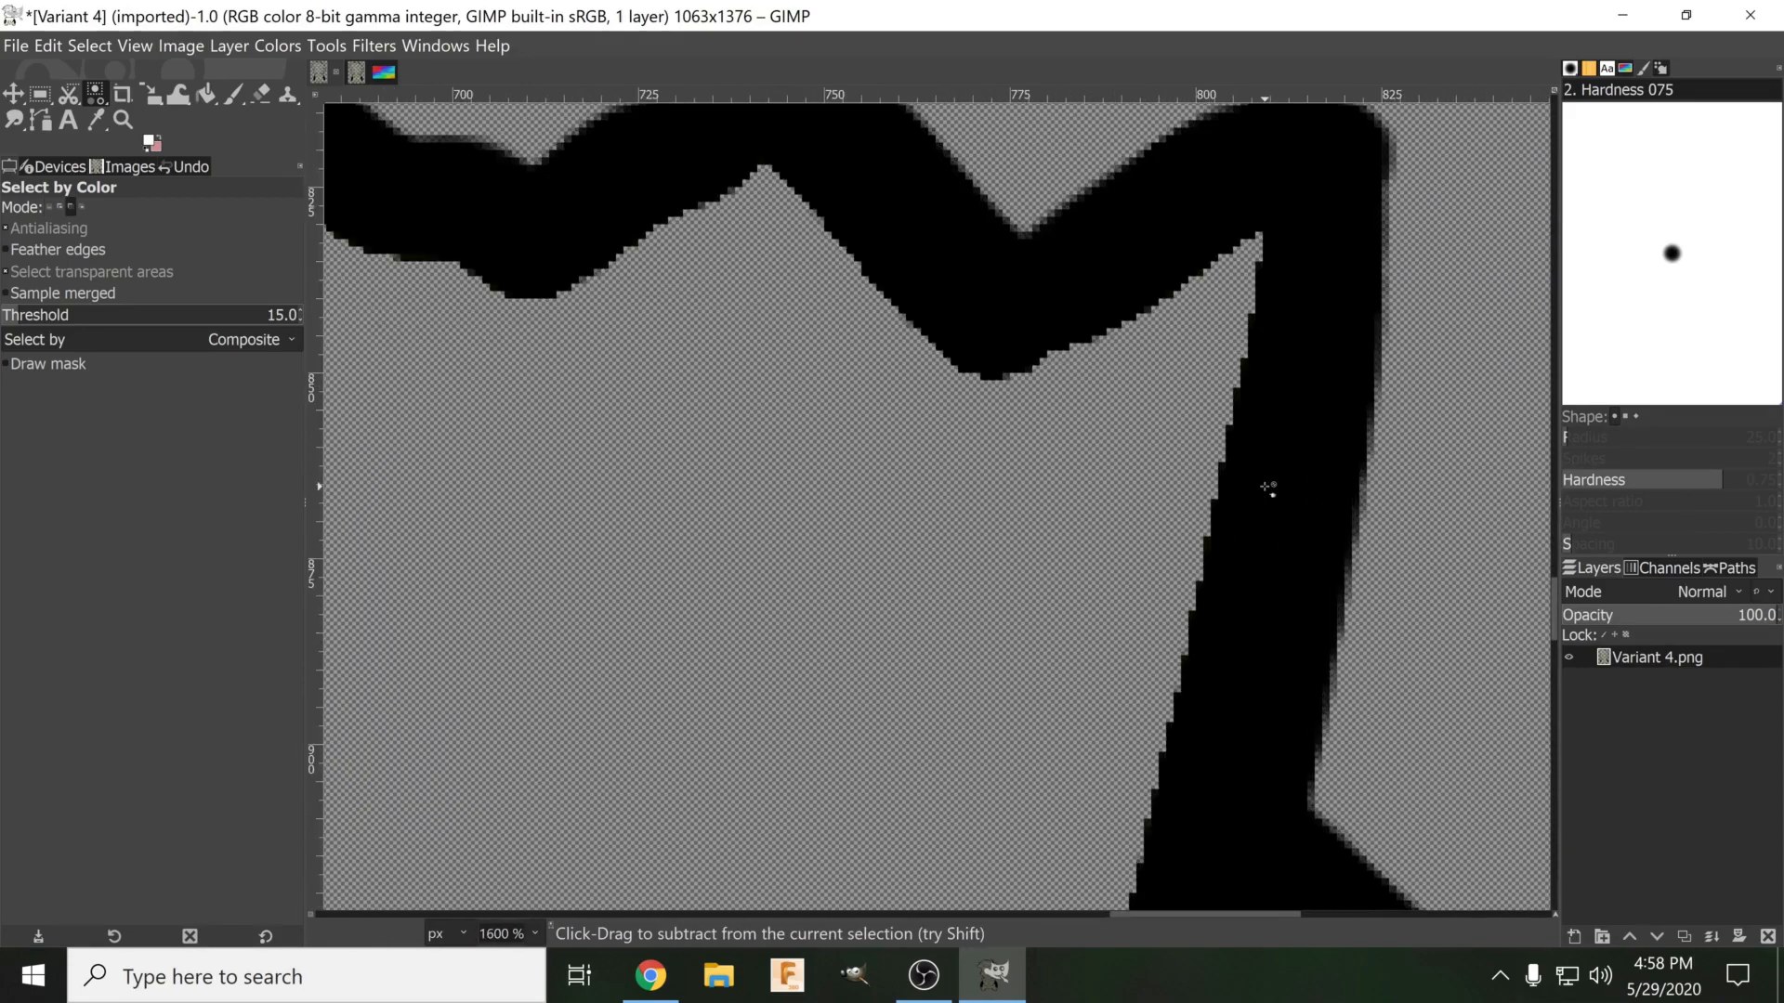
{"action": "scroll", "coordinate": [1268, 487], "scroll_direction": "down", "scroll_amount": 5}
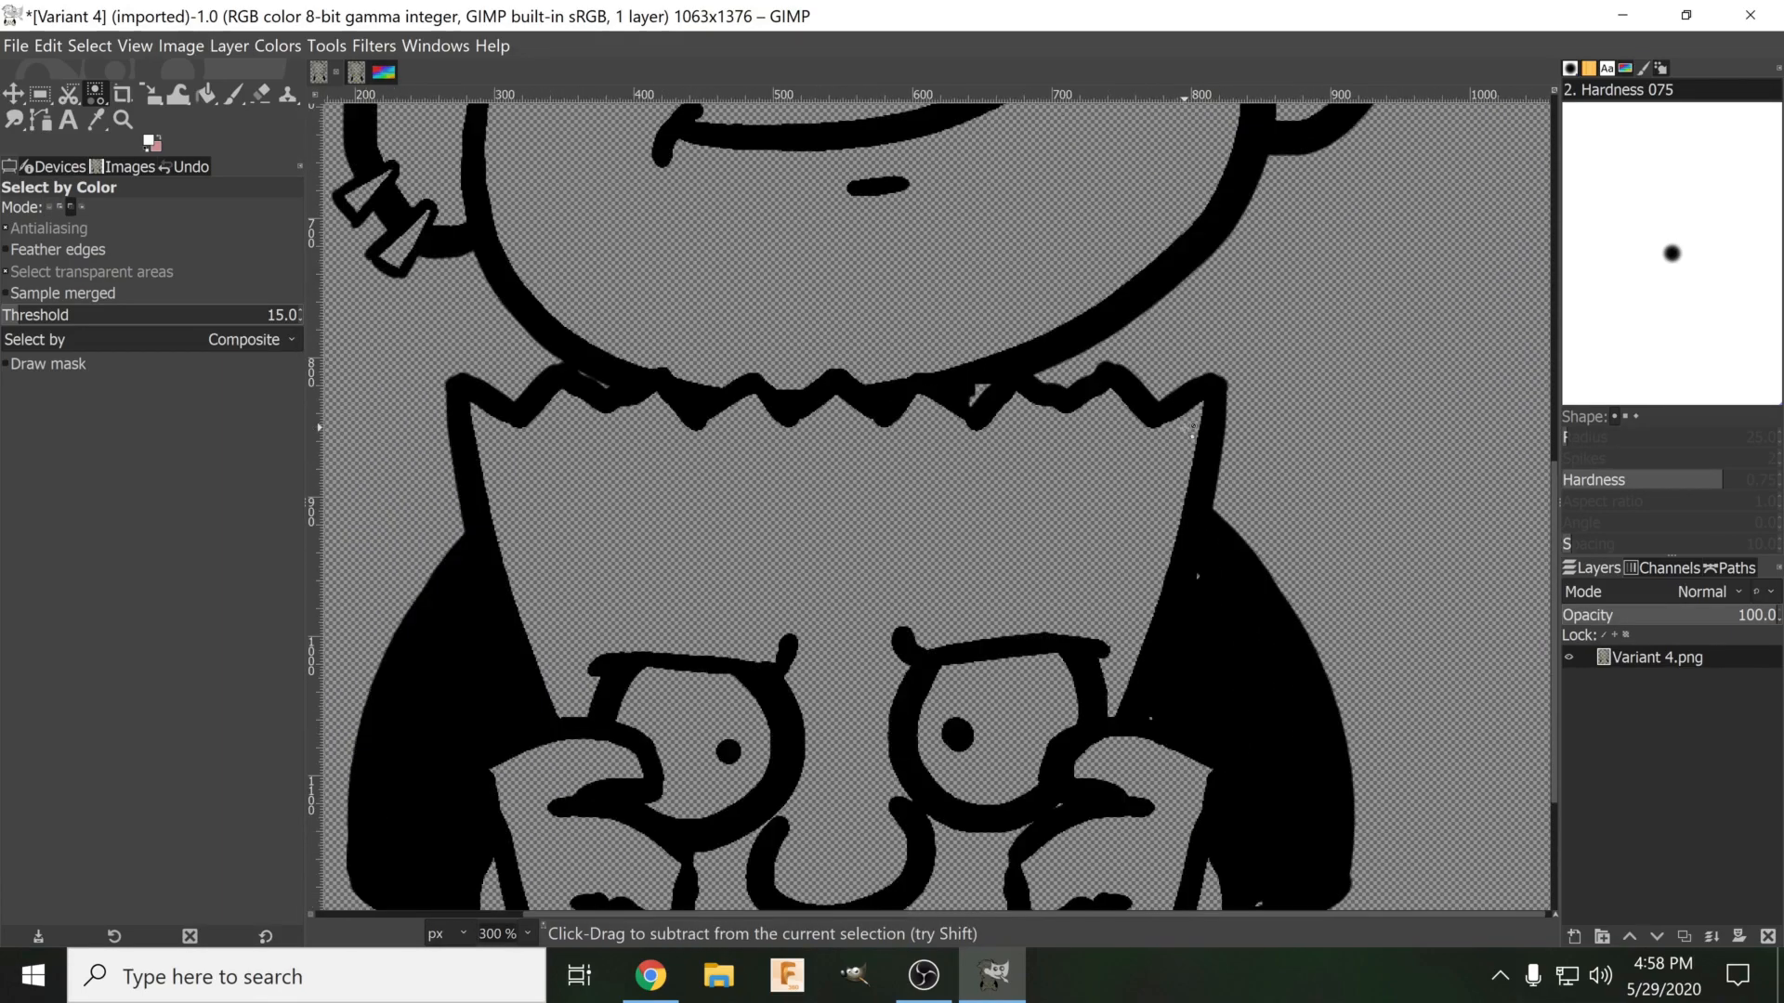
{"action": "scroll", "coordinate": [1023, 254], "scroll_direction": "up", "scroll_amount": 4}
{"action": "scroll", "coordinate": [1180, 479], "scroll_direction": "up", "scroll_amount": 2}
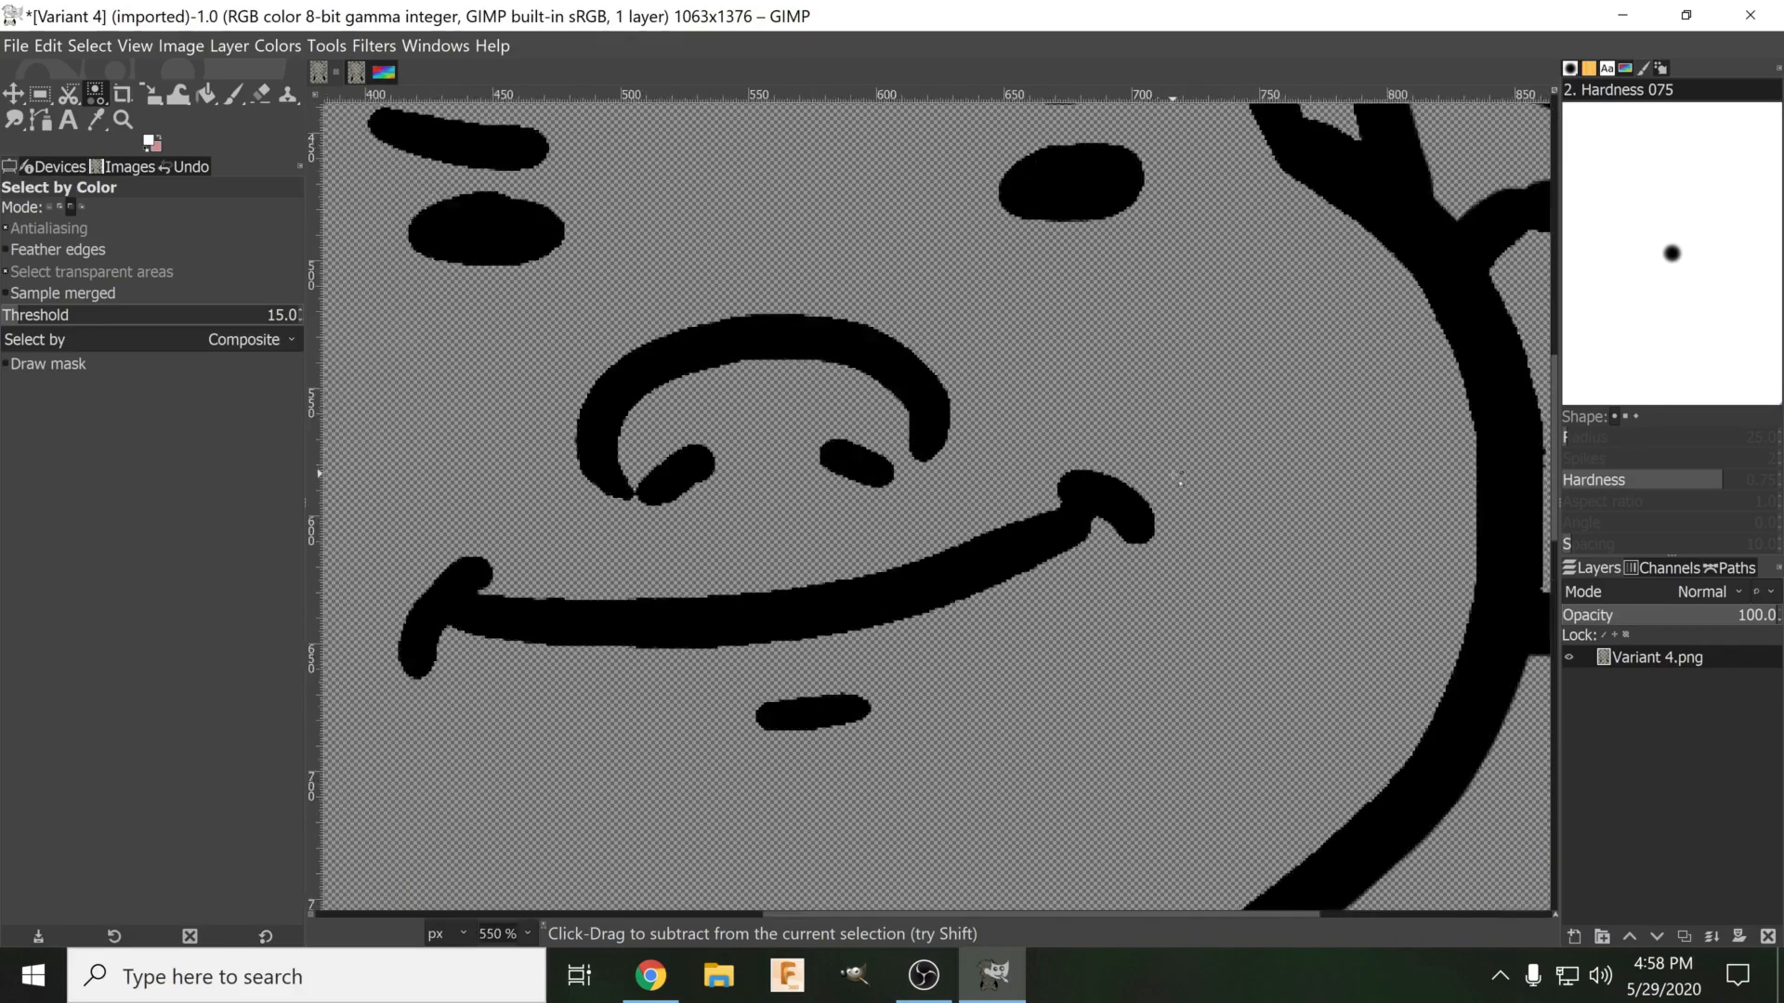
{"action": "scroll", "coordinate": [1174, 474], "scroll_direction": "up", "scroll_amount": 1}
{"action": "left_click_drag", "start_coordinate": [1270, 340], "coordinate": [1003, 565]}
{"action": "scroll", "coordinate": [1298, 583], "scroll_direction": "up", "scroll_amount": 4}
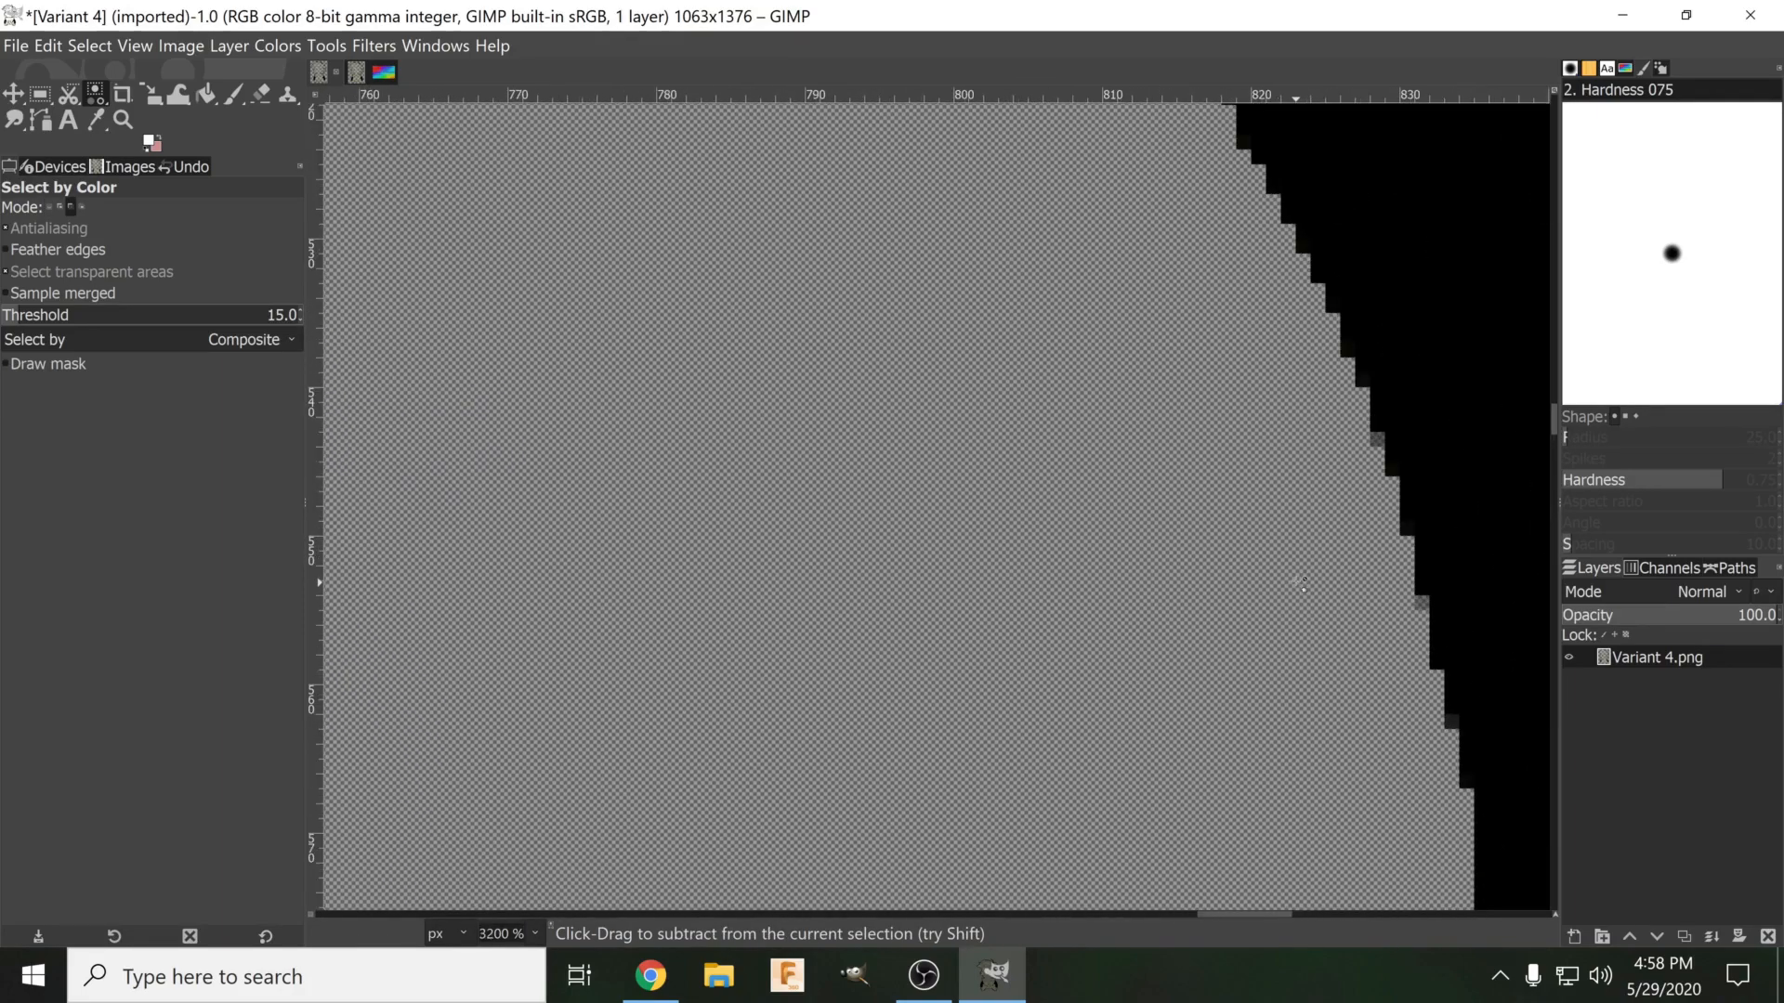
{"action": "scroll", "coordinate": [1299, 576], "scroll_direction": "down", "scroll_amount": 4}
{"action": "scroll", "coordinate": [1017, 437], "scroll_direction": "down", "scroll_amount": 1}
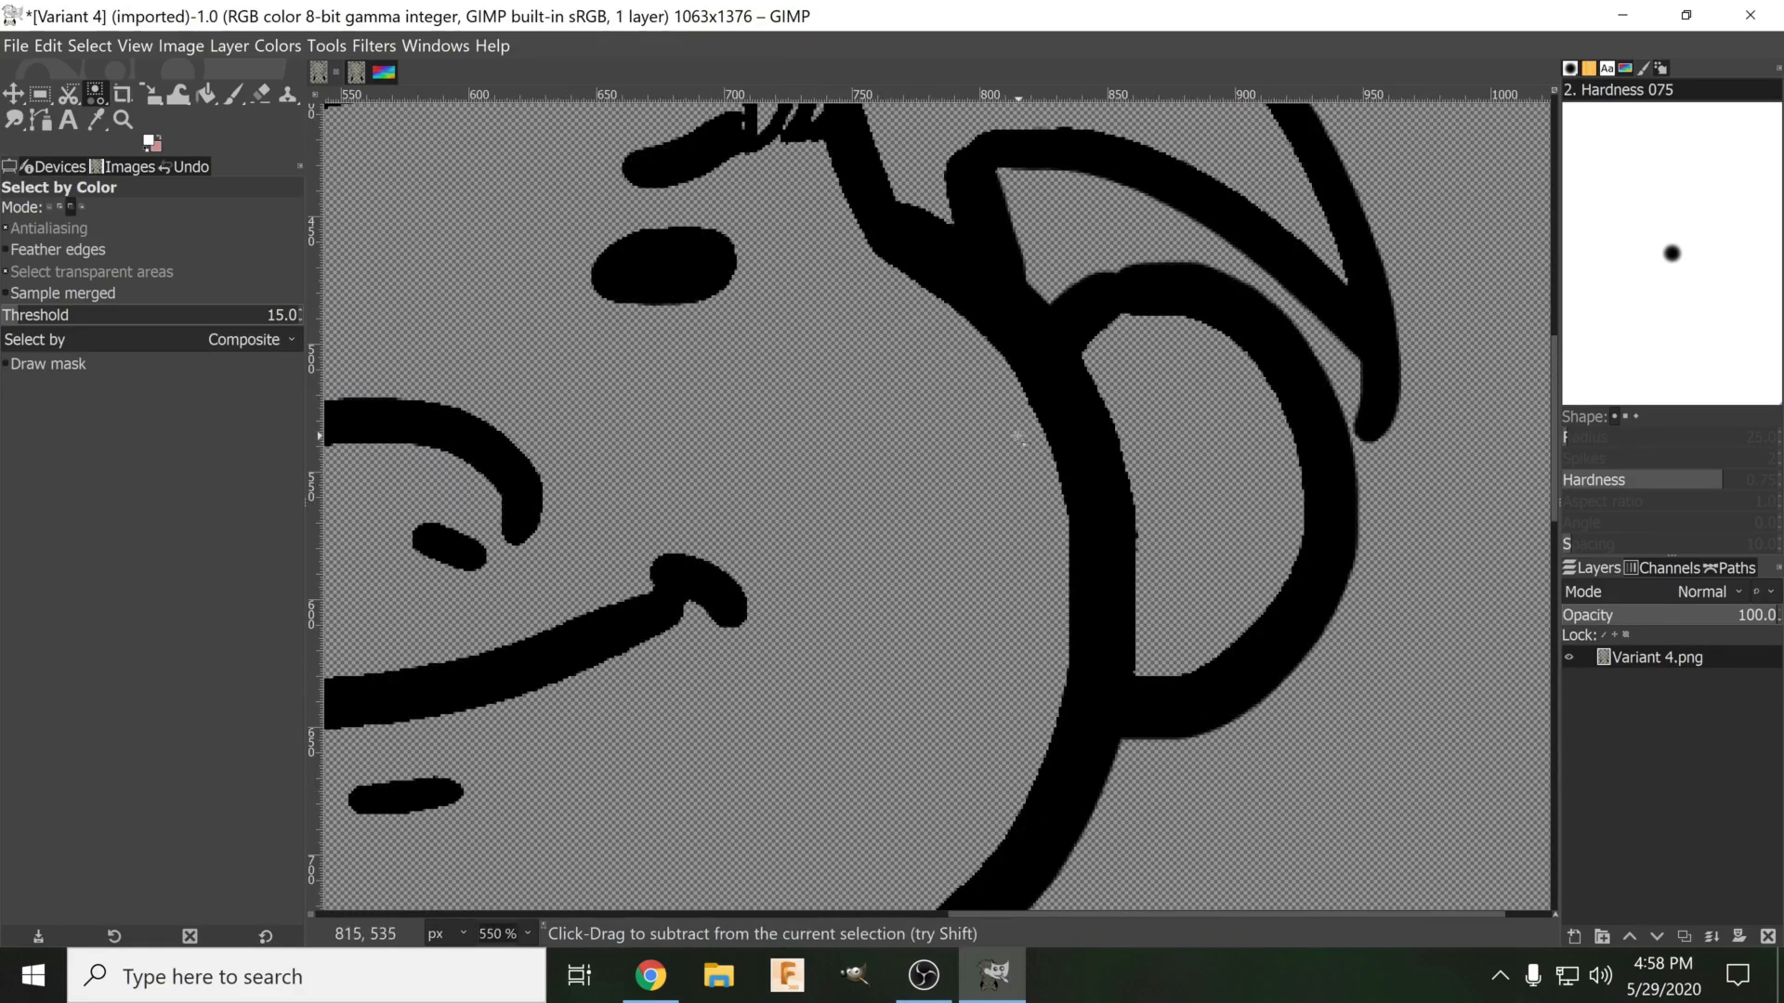
Examine the pixel edges of the isolated hair strands and the mask's outline at different zoom levels.
{"action": "left_click_drag", "start_coordinate": [883, 331], "coordinate": [1275, 918]}
{"action": "left_click_drag", "start_coordinate": [1006, 472], "coordinate": [1035, 544]}
{"action": "scroll", "coordinate": [1039, 570], "scroll_direction": "up", "scroll_amount": 4}
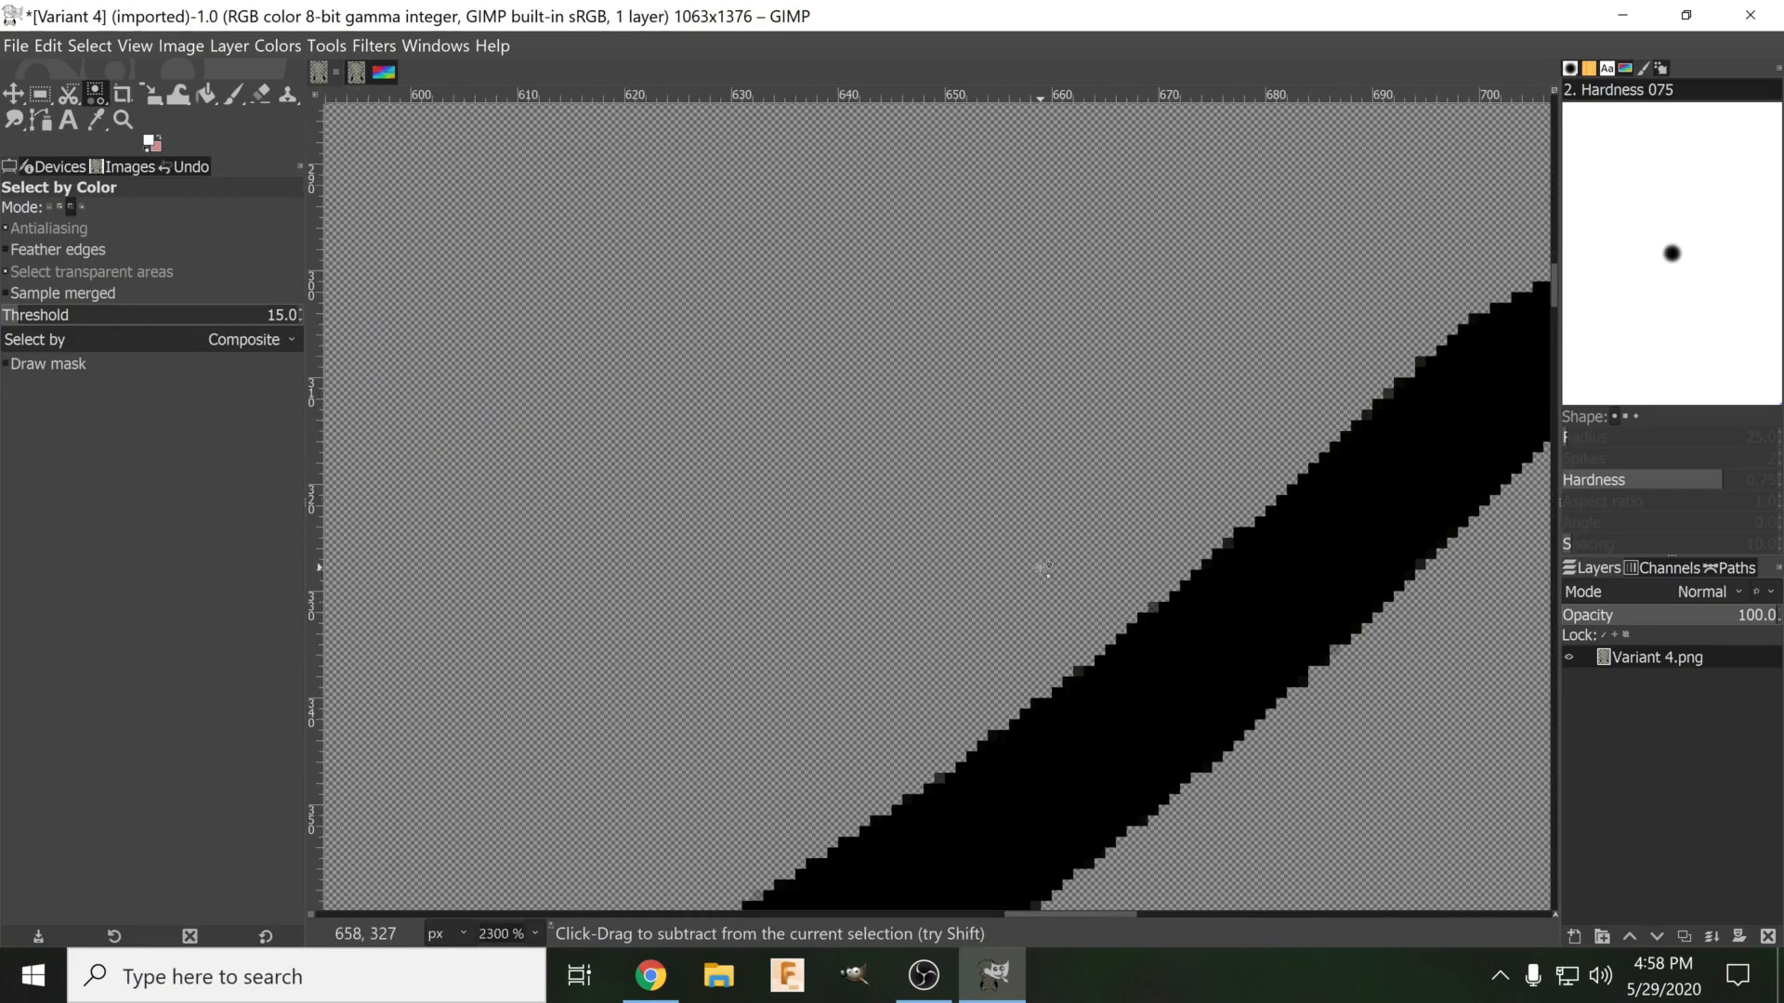
{"action": "scroll", "coordinate": [1050, 557], "scroll_direction": "down", "scroll_amount": 1}
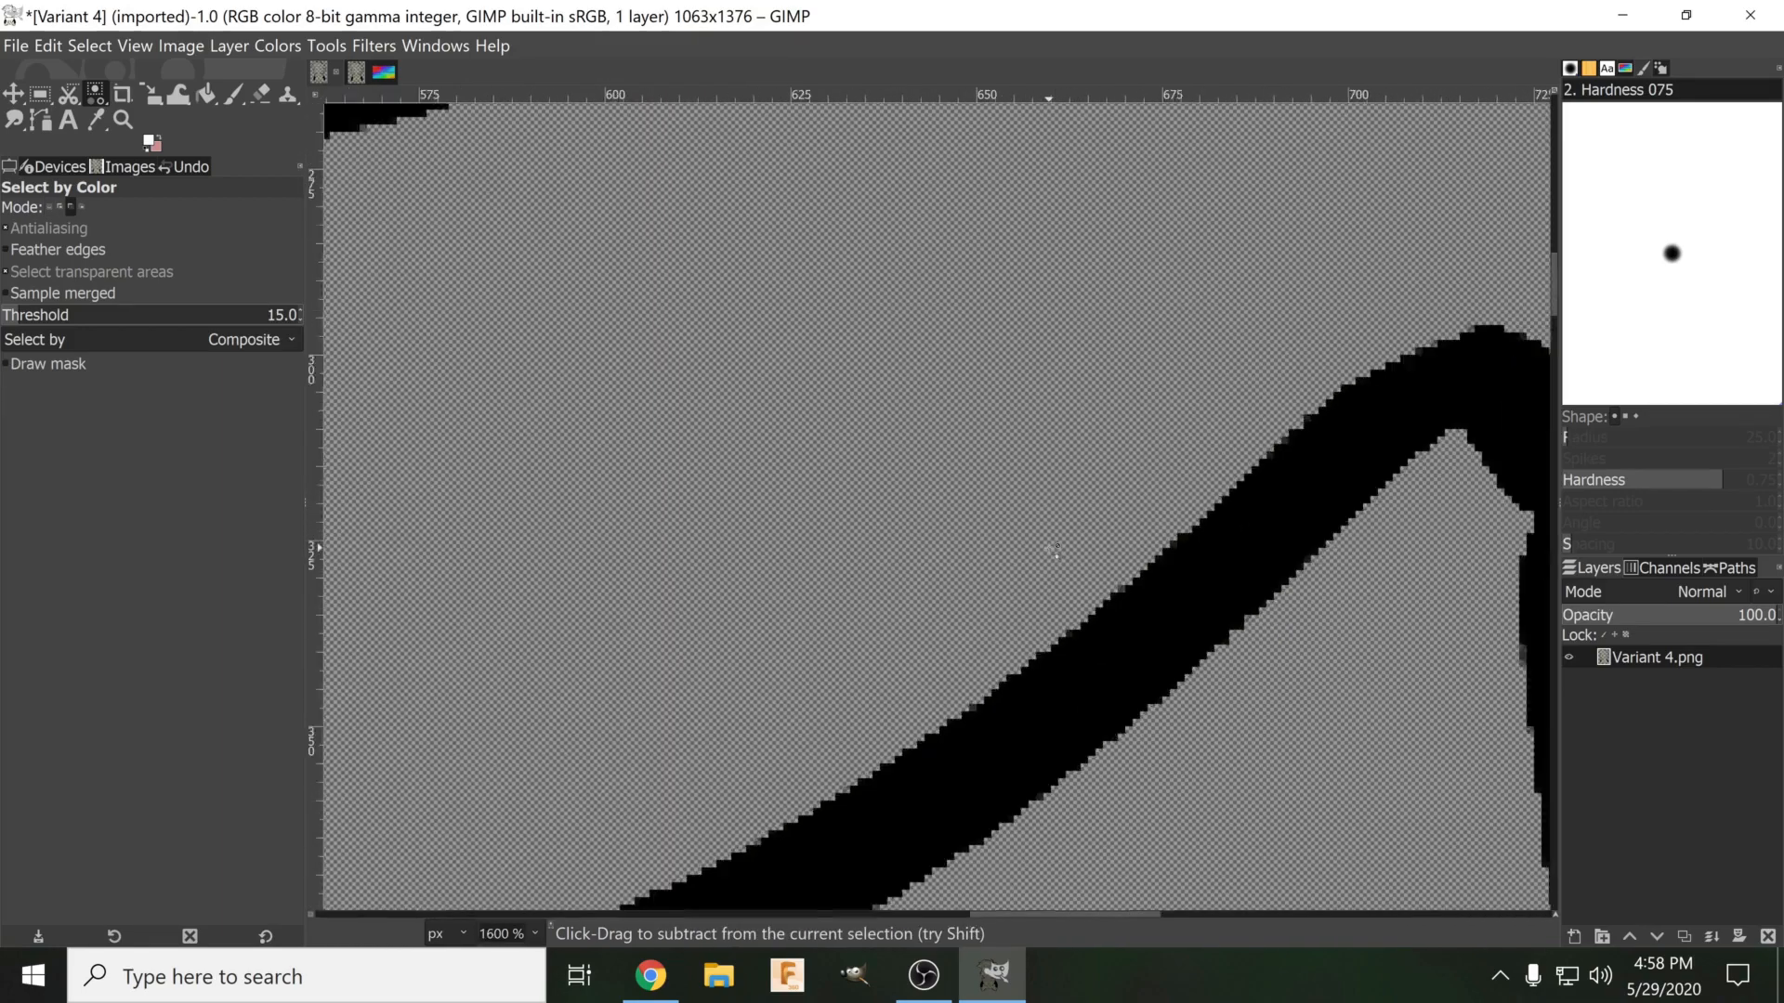
{"action": "scroll", "coordinate": [1056, 550], "scroll_direction": "down", "scroll_amount": 8}
{"action": "scroll", "coordinate": [1019, 537], "scroll_direction": "down", "scroll_amount": 1}
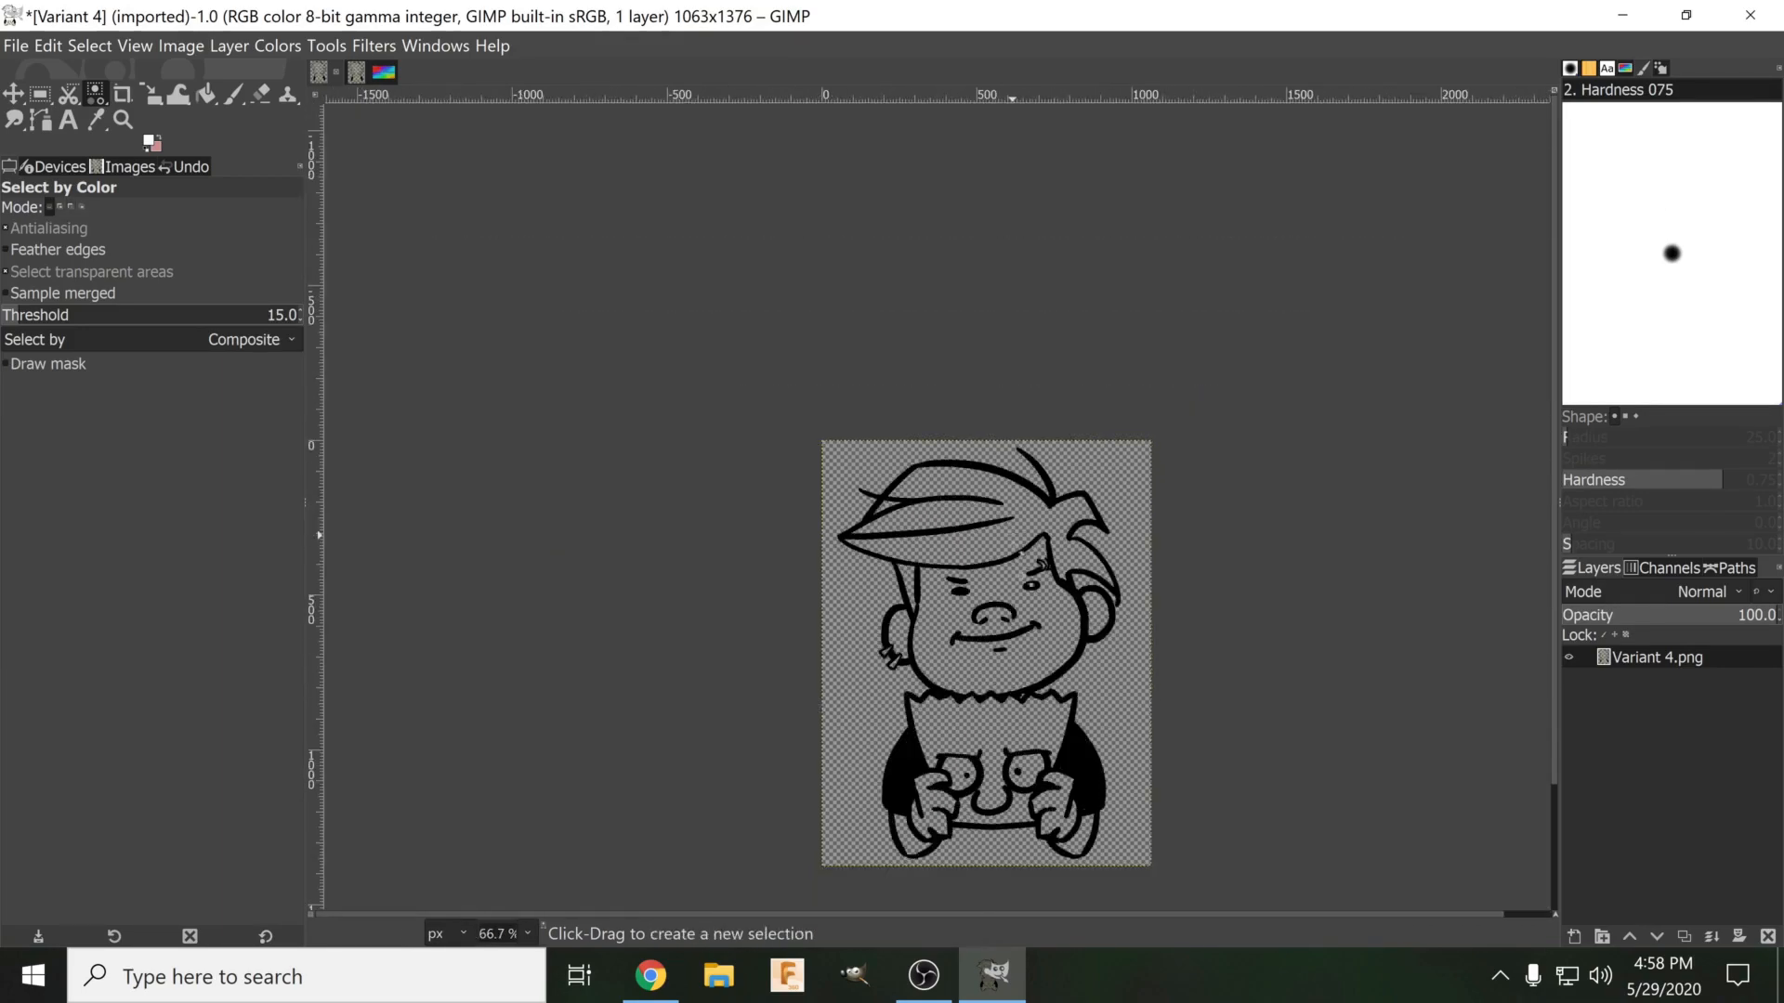
{"action": "left_click_drag", "start_coordinate": [1114, 550], "coordinate": [1165, 614]}
{"action": "scroll", "coordinate": [1220, 733], "scroll_direction": "up", "scroll_amount": 4}
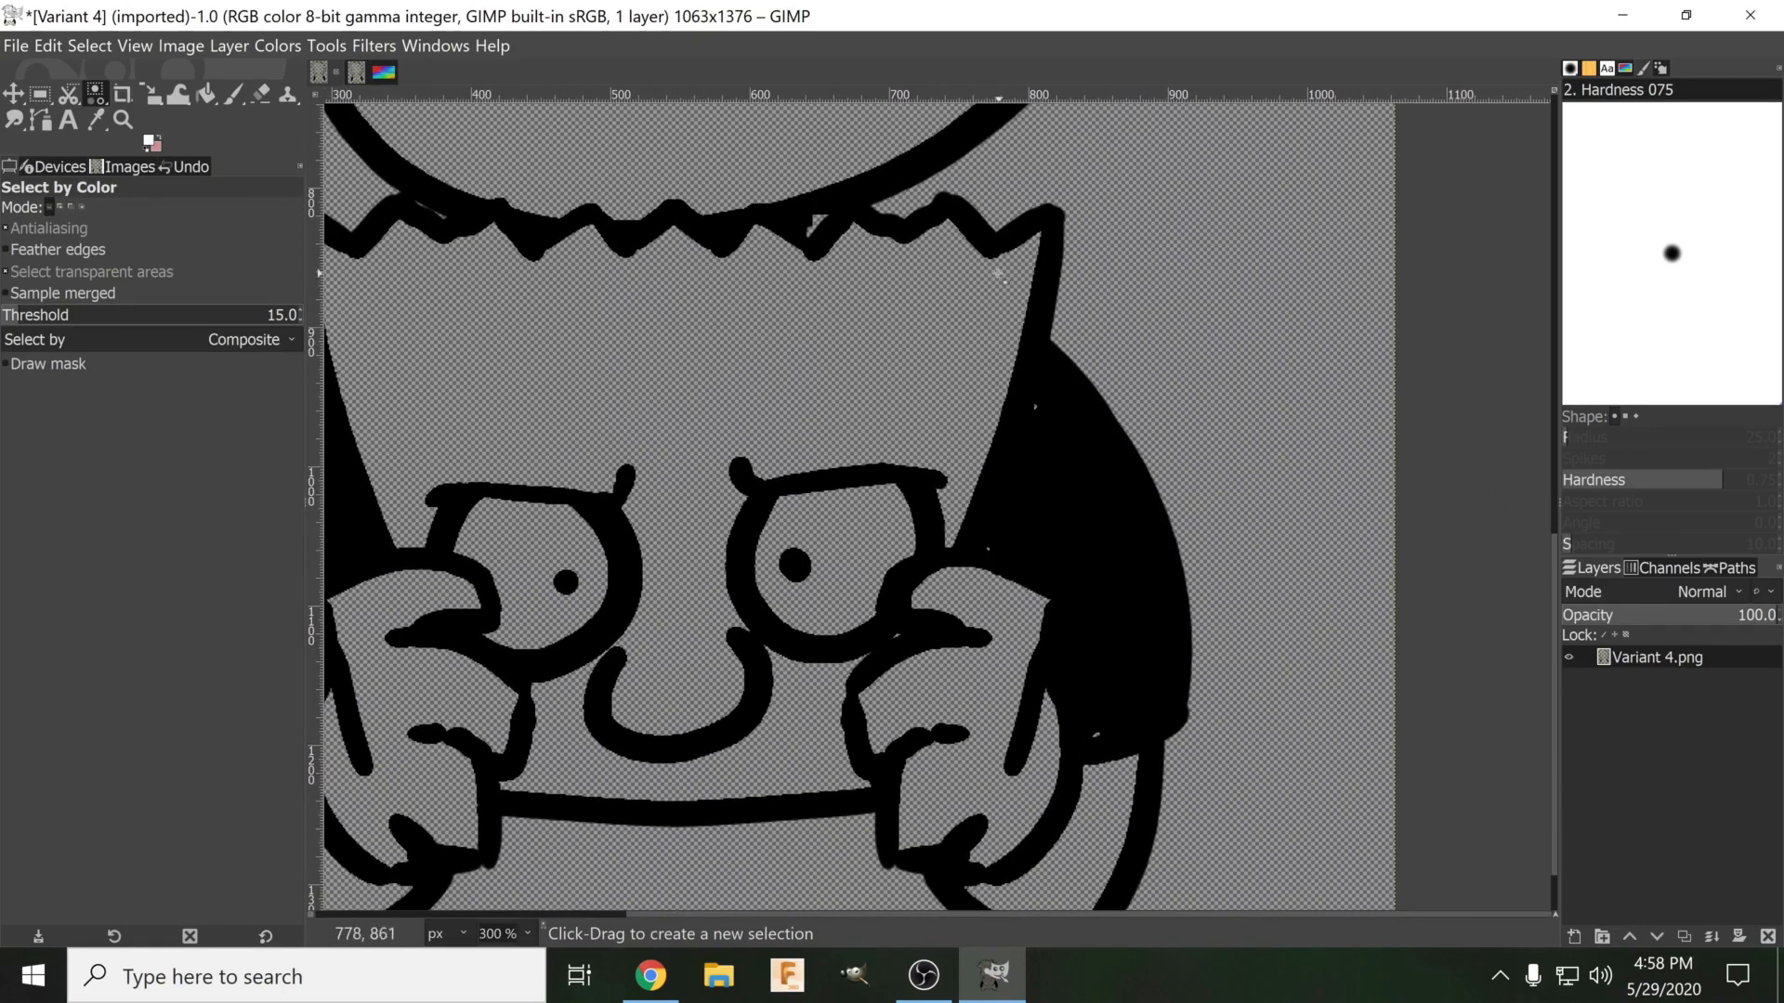
Switch to the Paintbrush, try one white dab over the small hole in the black sleeve, and undo the dab.
{"action": "left_click", "coordinate": [234, 93]}
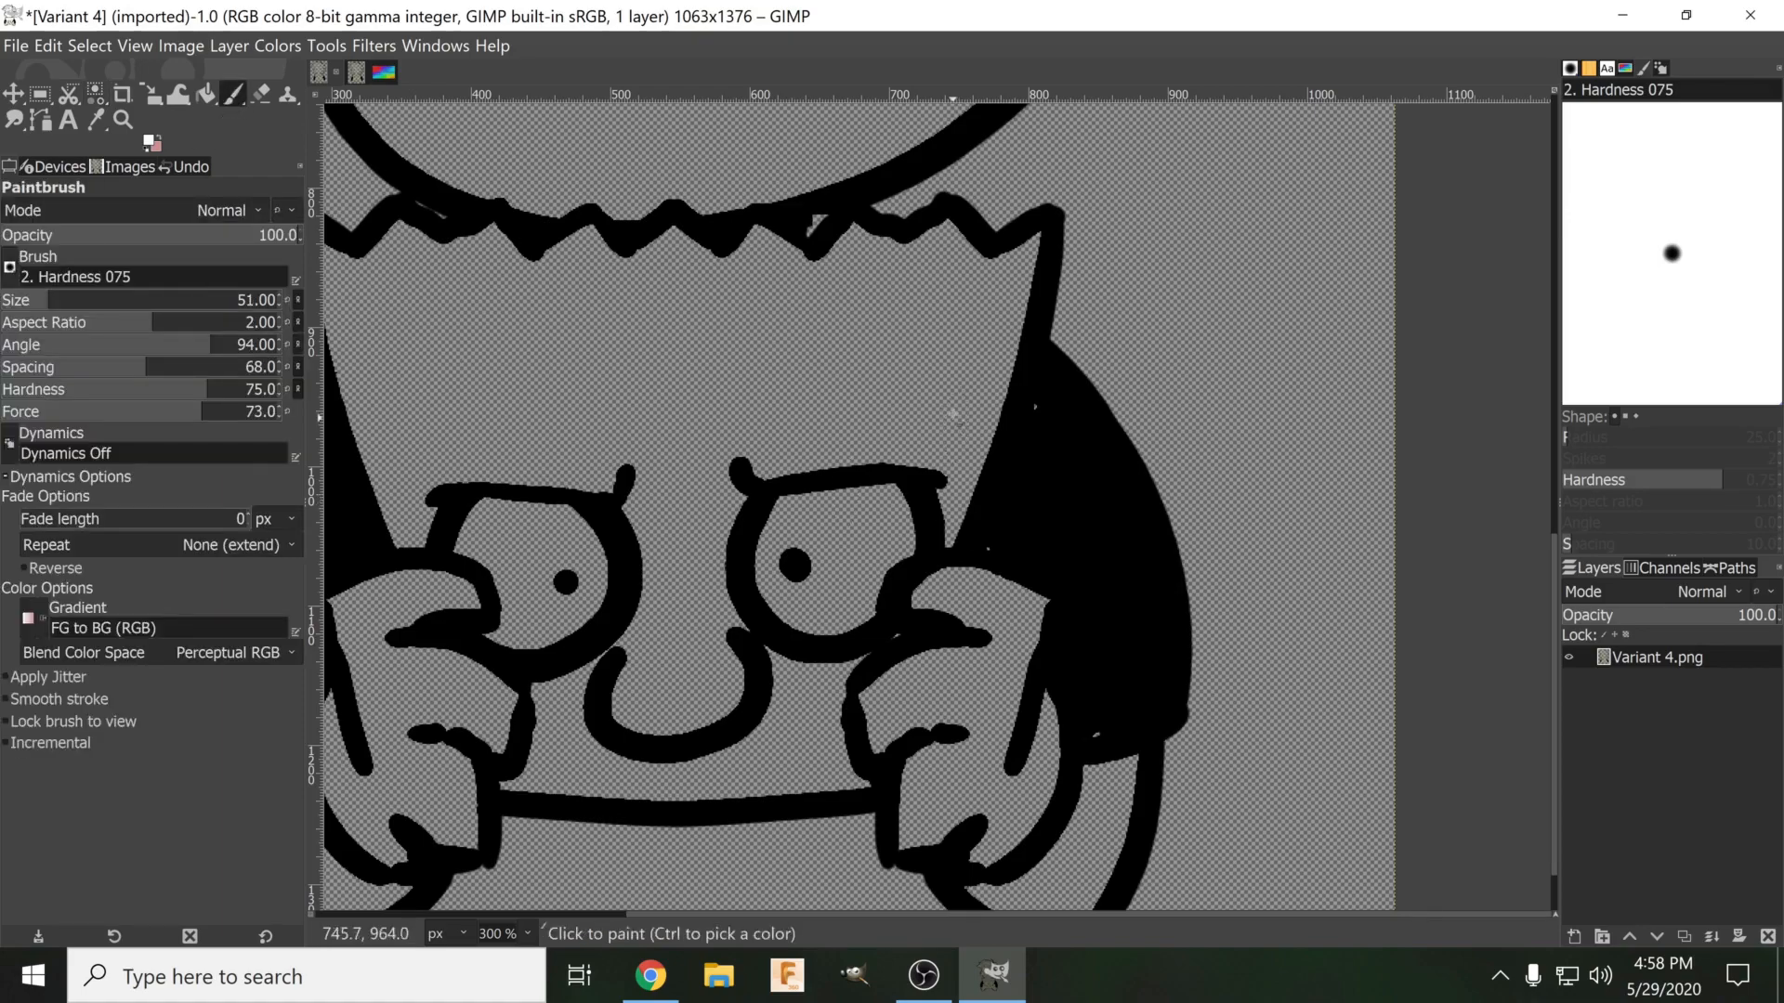
{"action": "left_click", "coordinate": [1040, 406]}
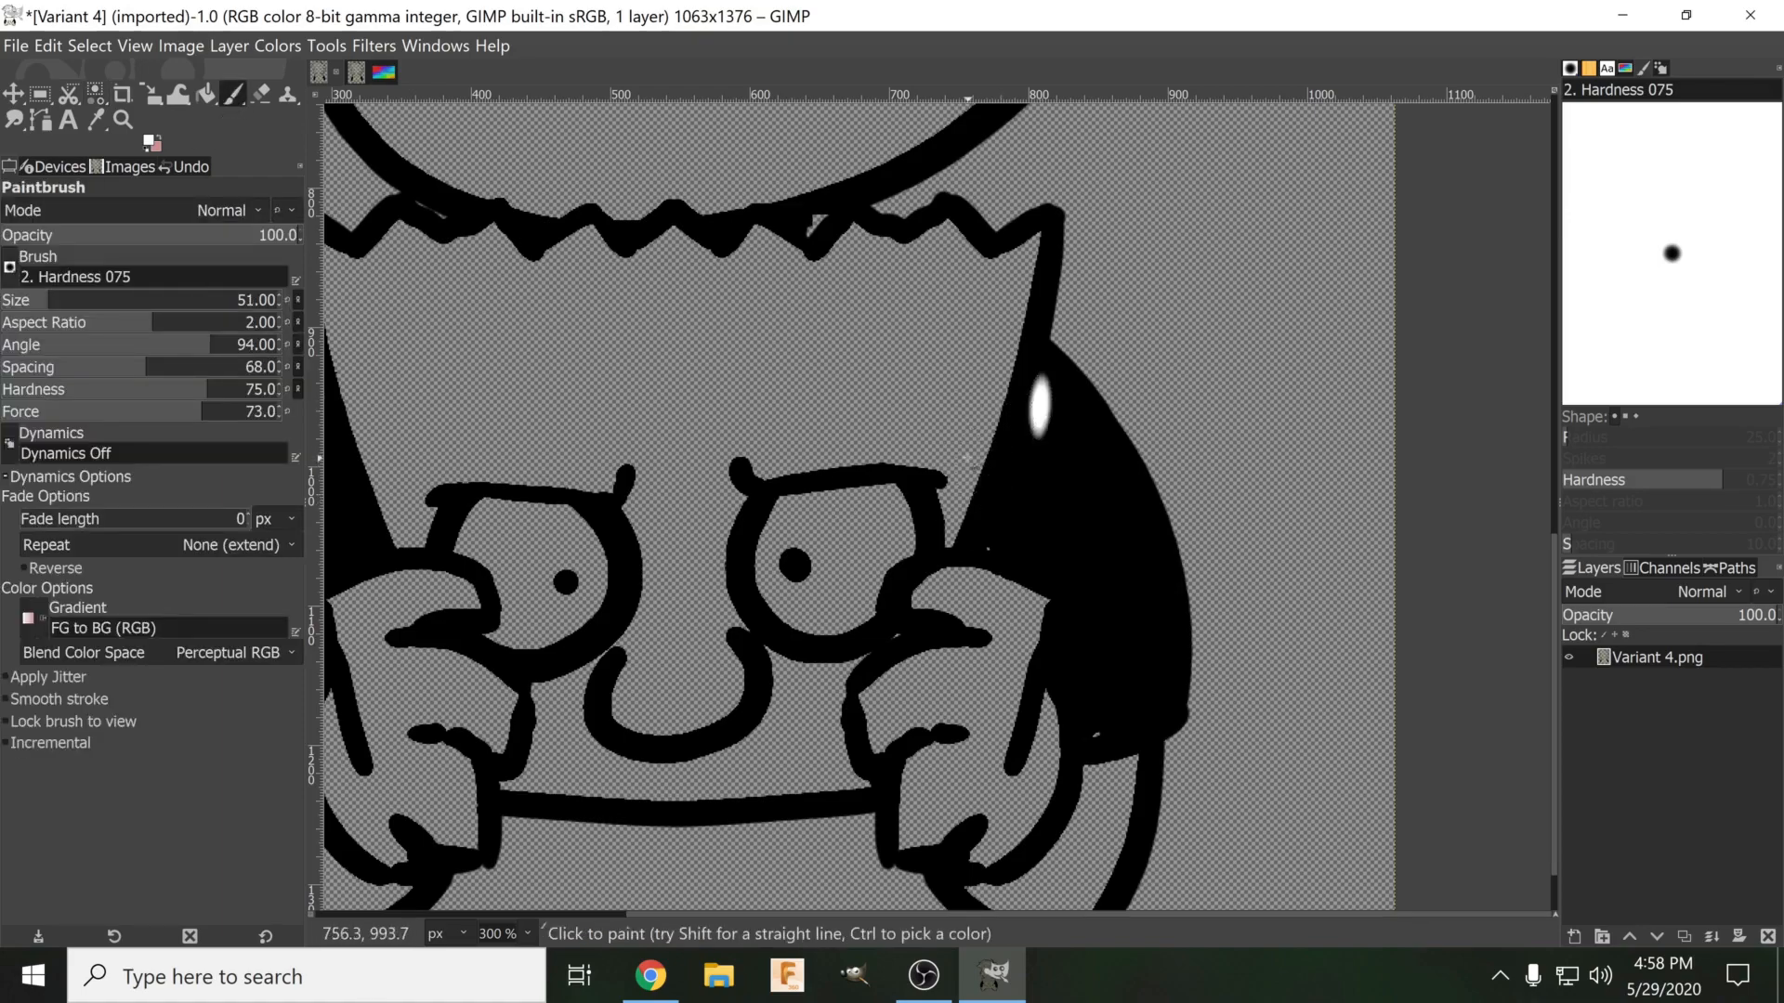
{"action": "key", "text": "ctrl+z"}
{"action": "left_click", "coordinate": [160, 138]}
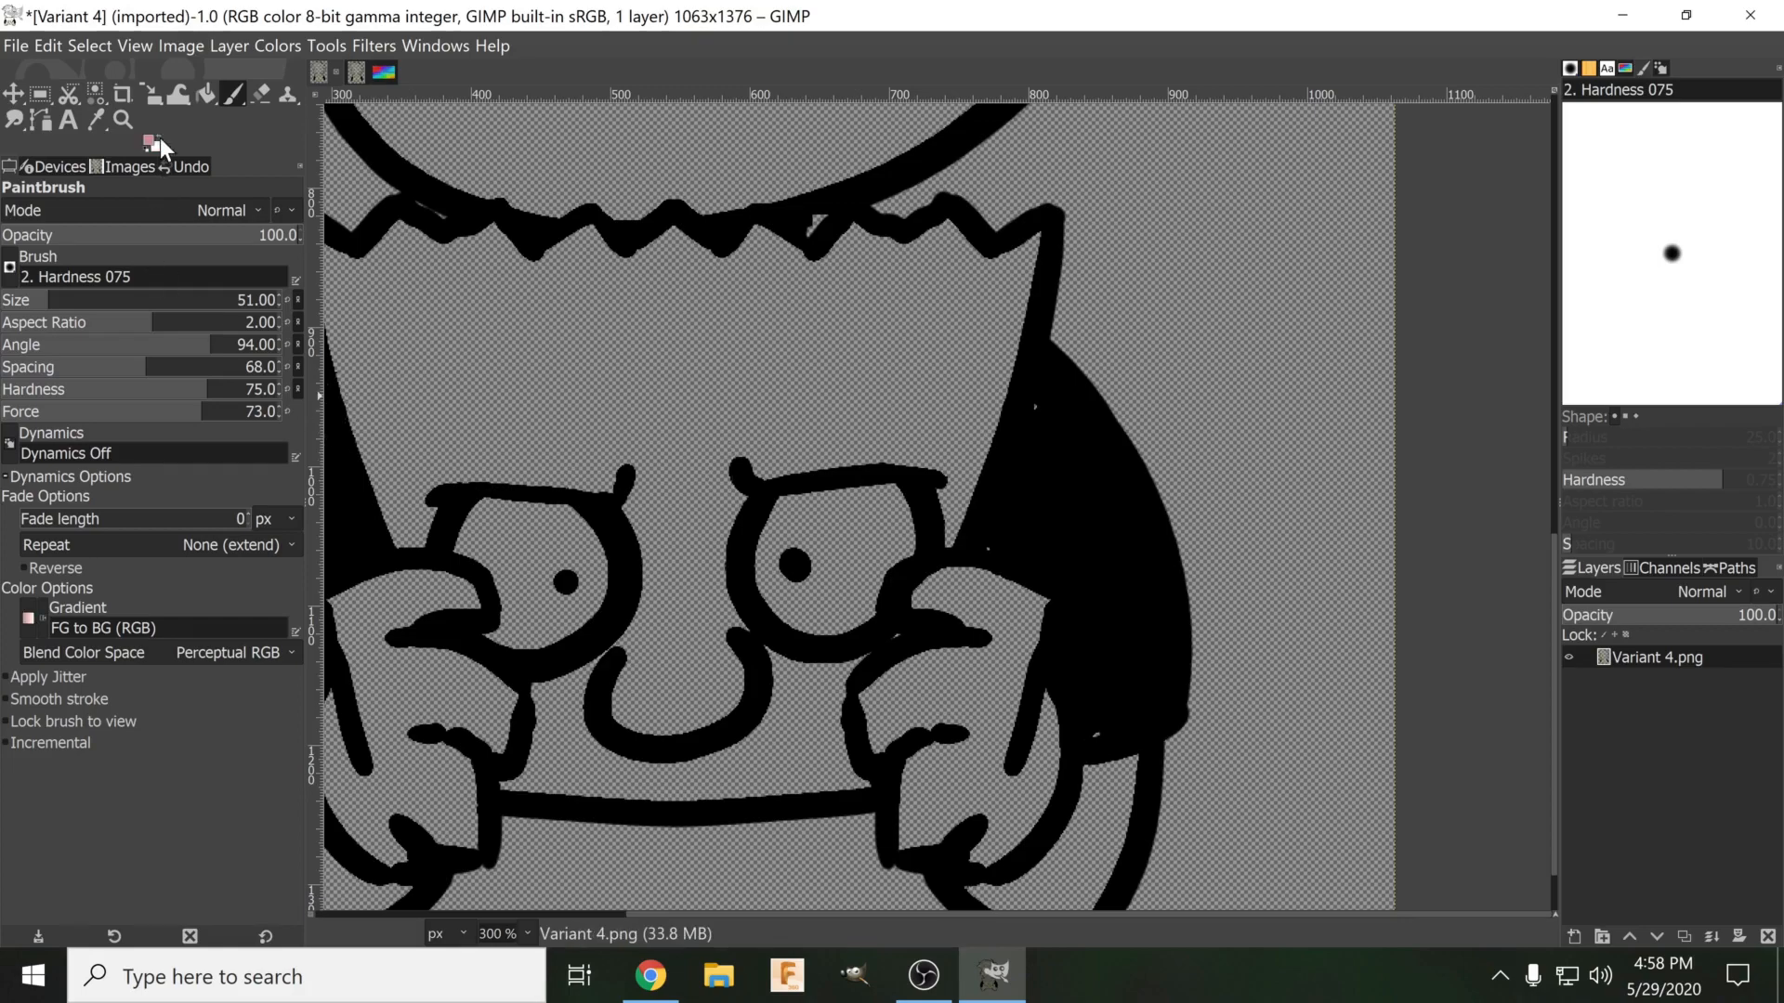
{"action": "left_click", "coordinate": [148, 139]}
{"action": "left_click_drag", "start_coordinate": [1340, 290], "coordinate": [1396, 416]}
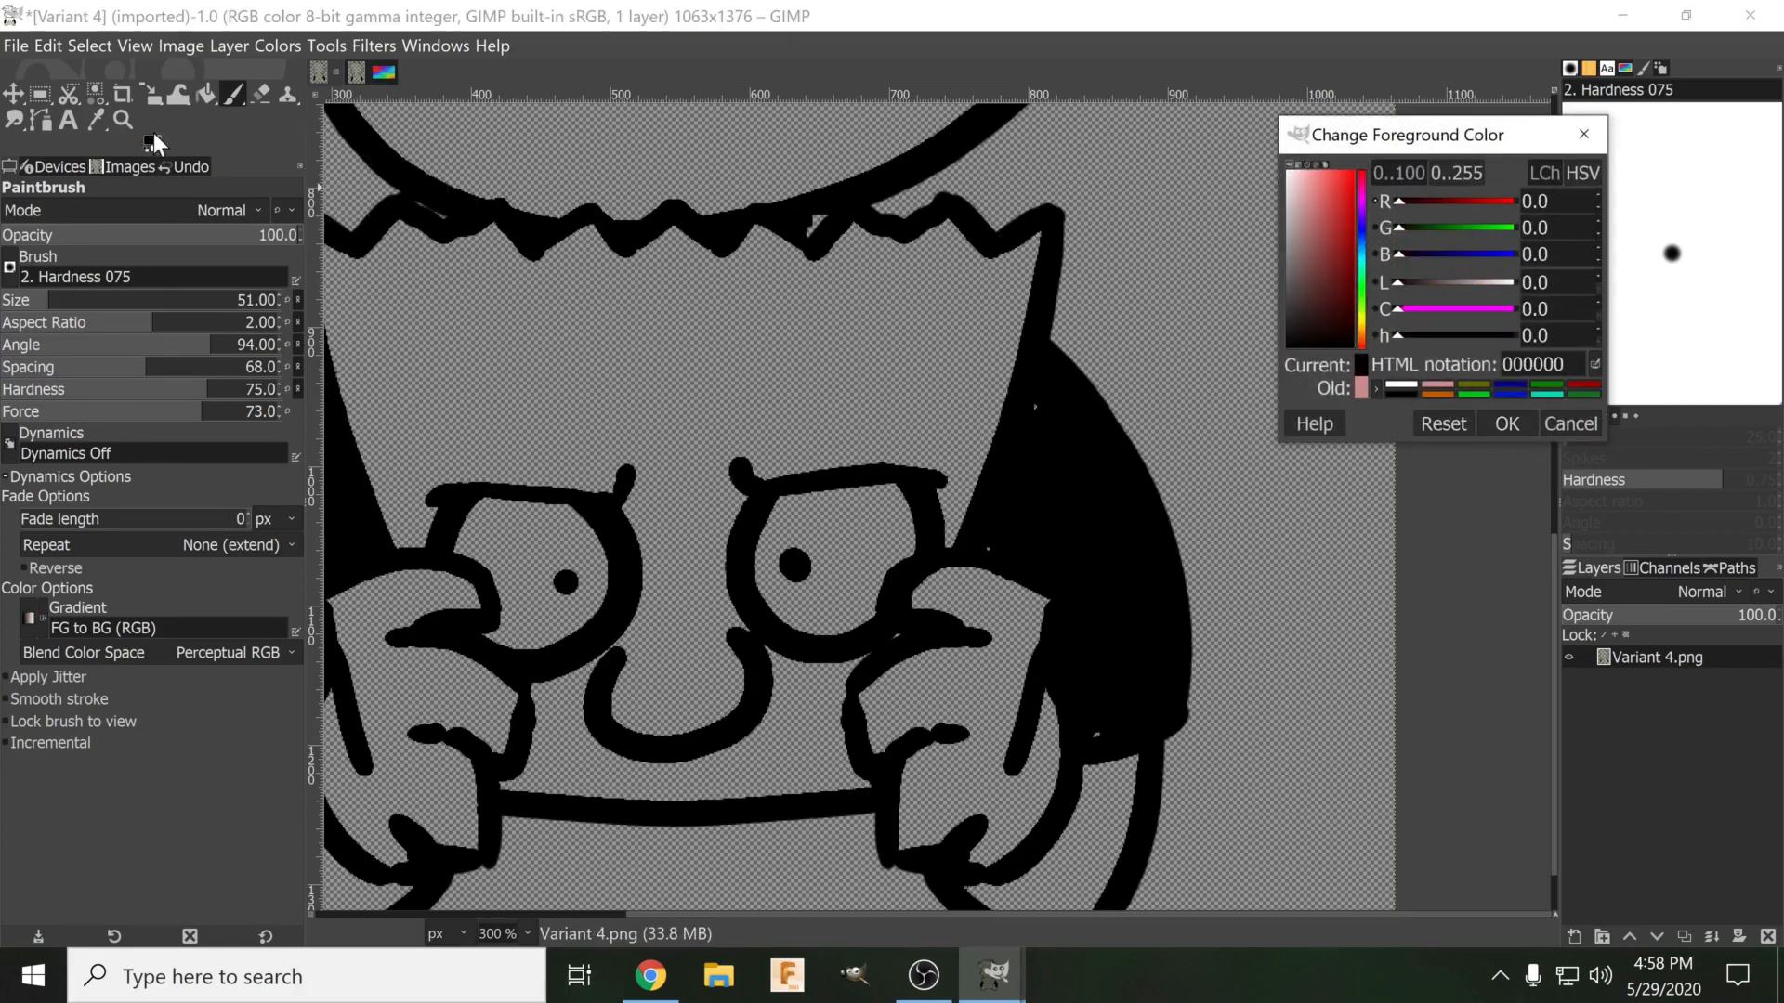
{"action": "left_click", "coordinate": [1566, 426]}
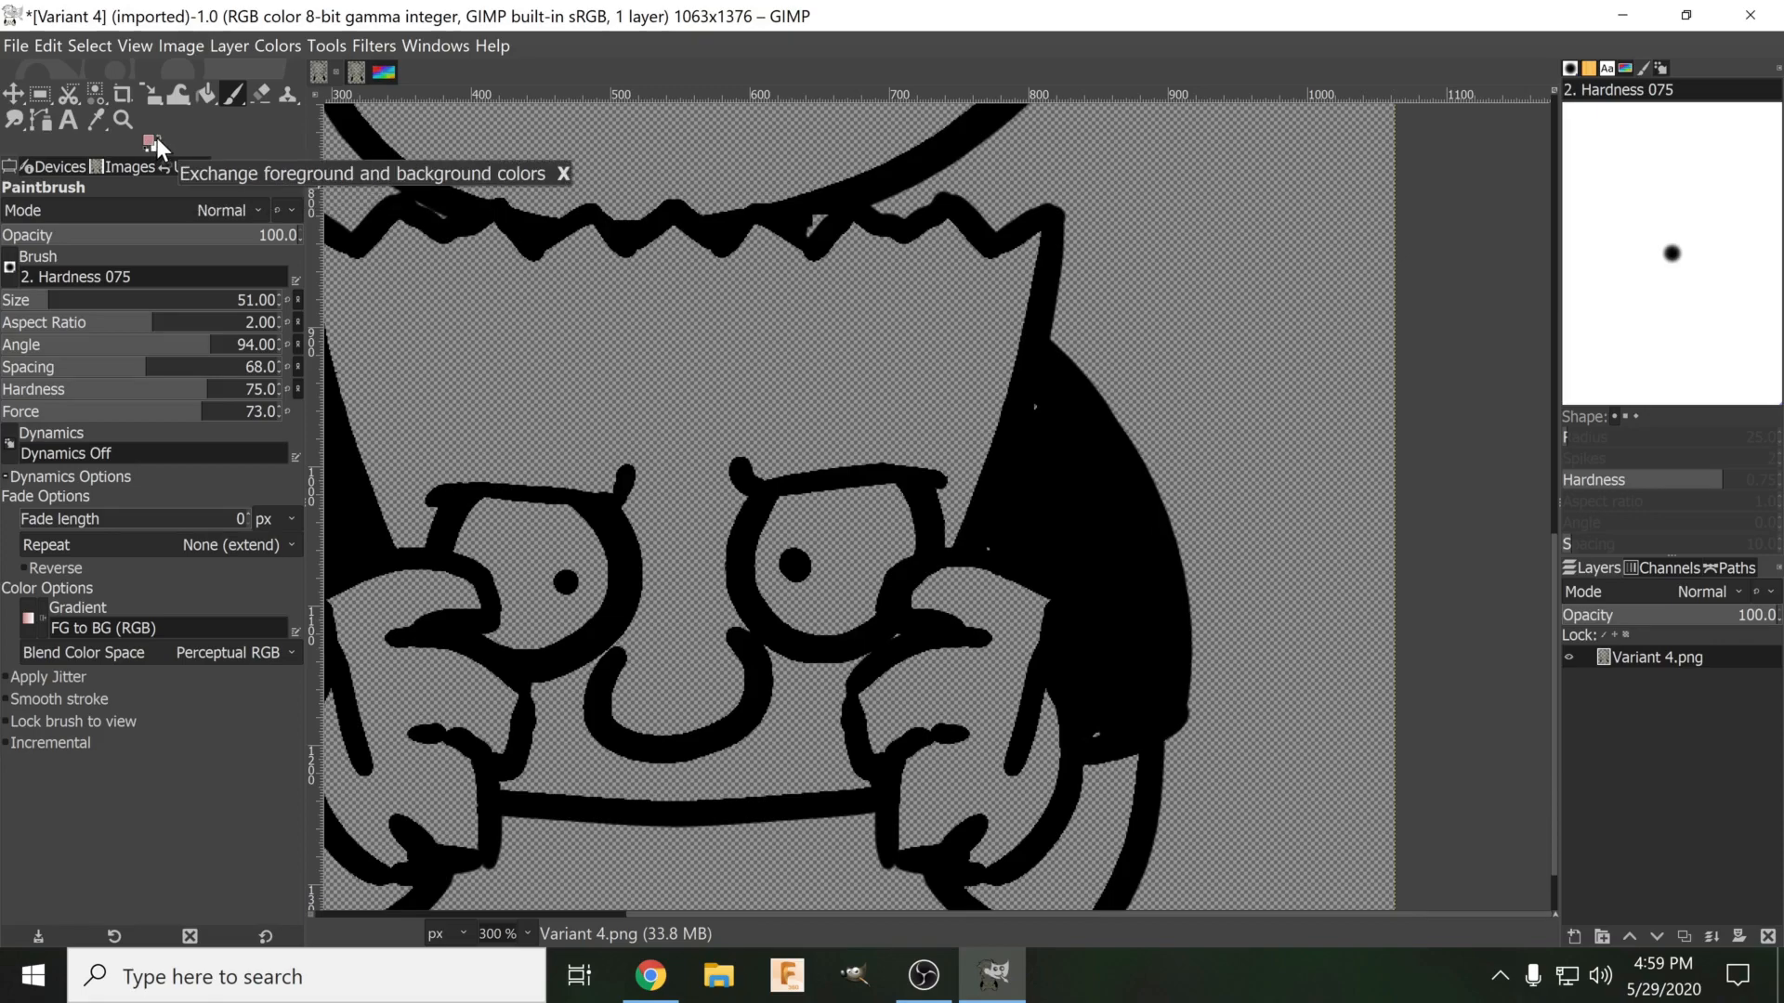
{"action": "left_click", "coordinate": [156, 138]}
{"action": "left_click", "coordinate": [156, 138]}
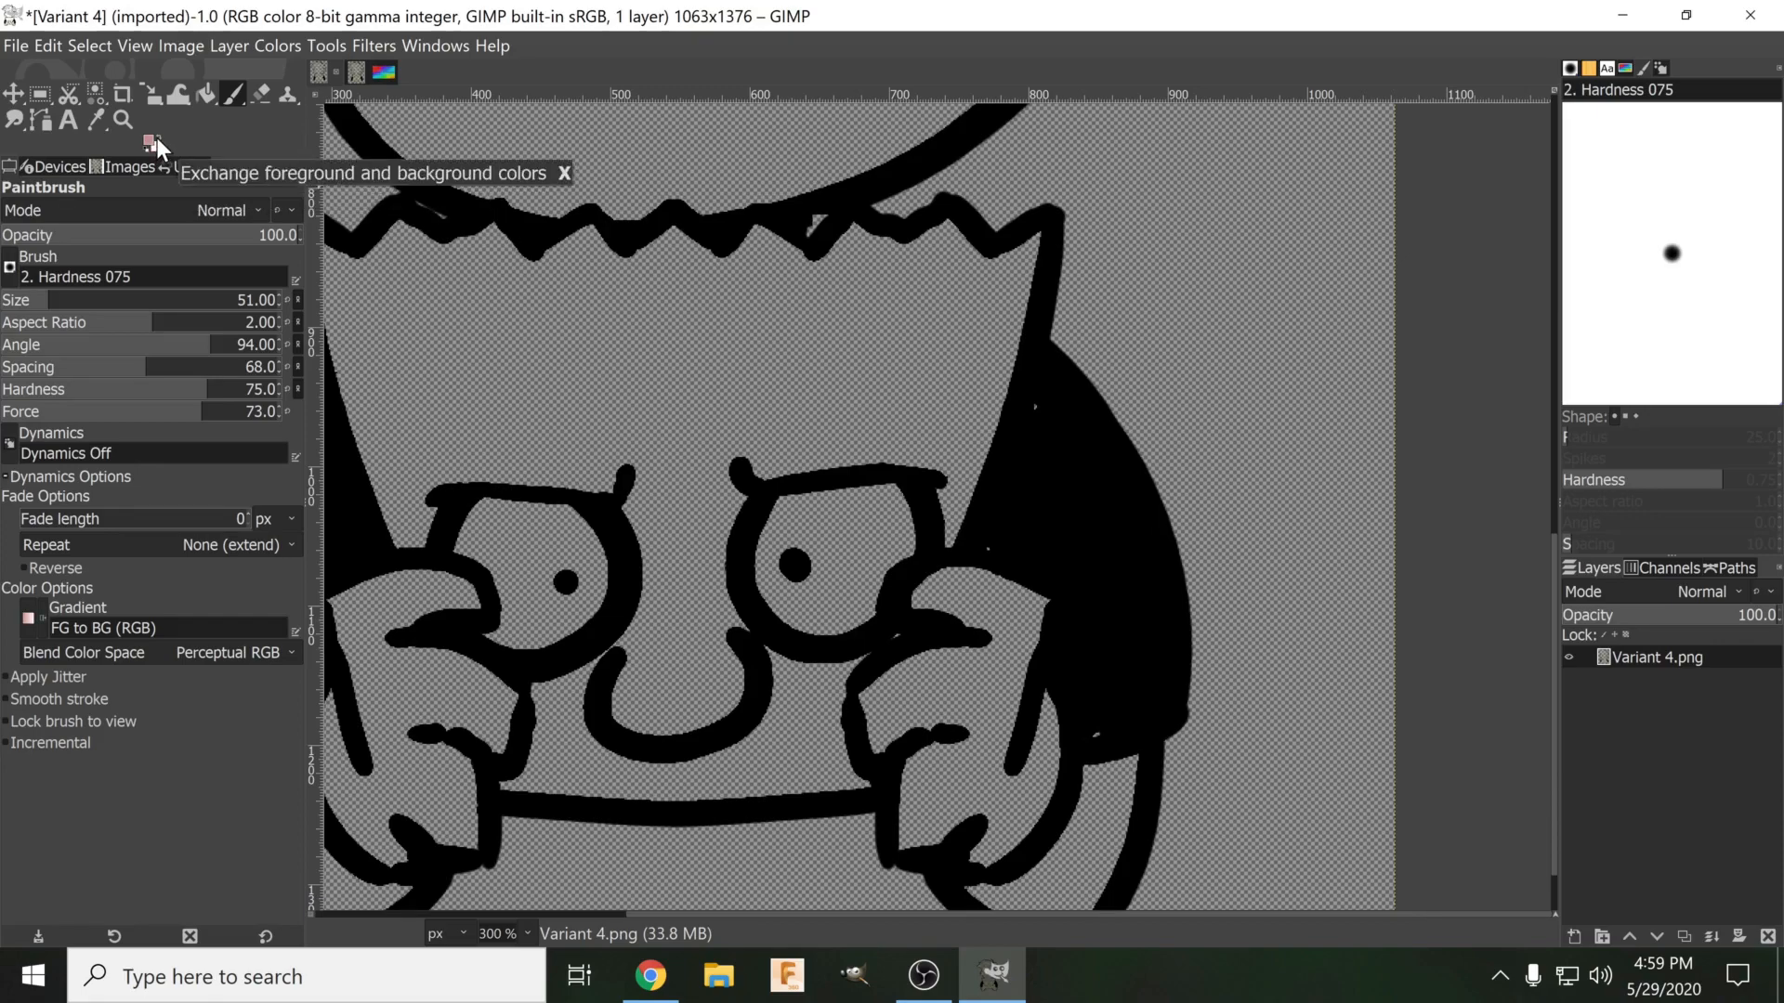
Set the foreground color to near-black 030000 and choose the 2. Hardness 100 brush for the Paintbrush.
{"action": "left_click", "coordinate": [150, 138]}
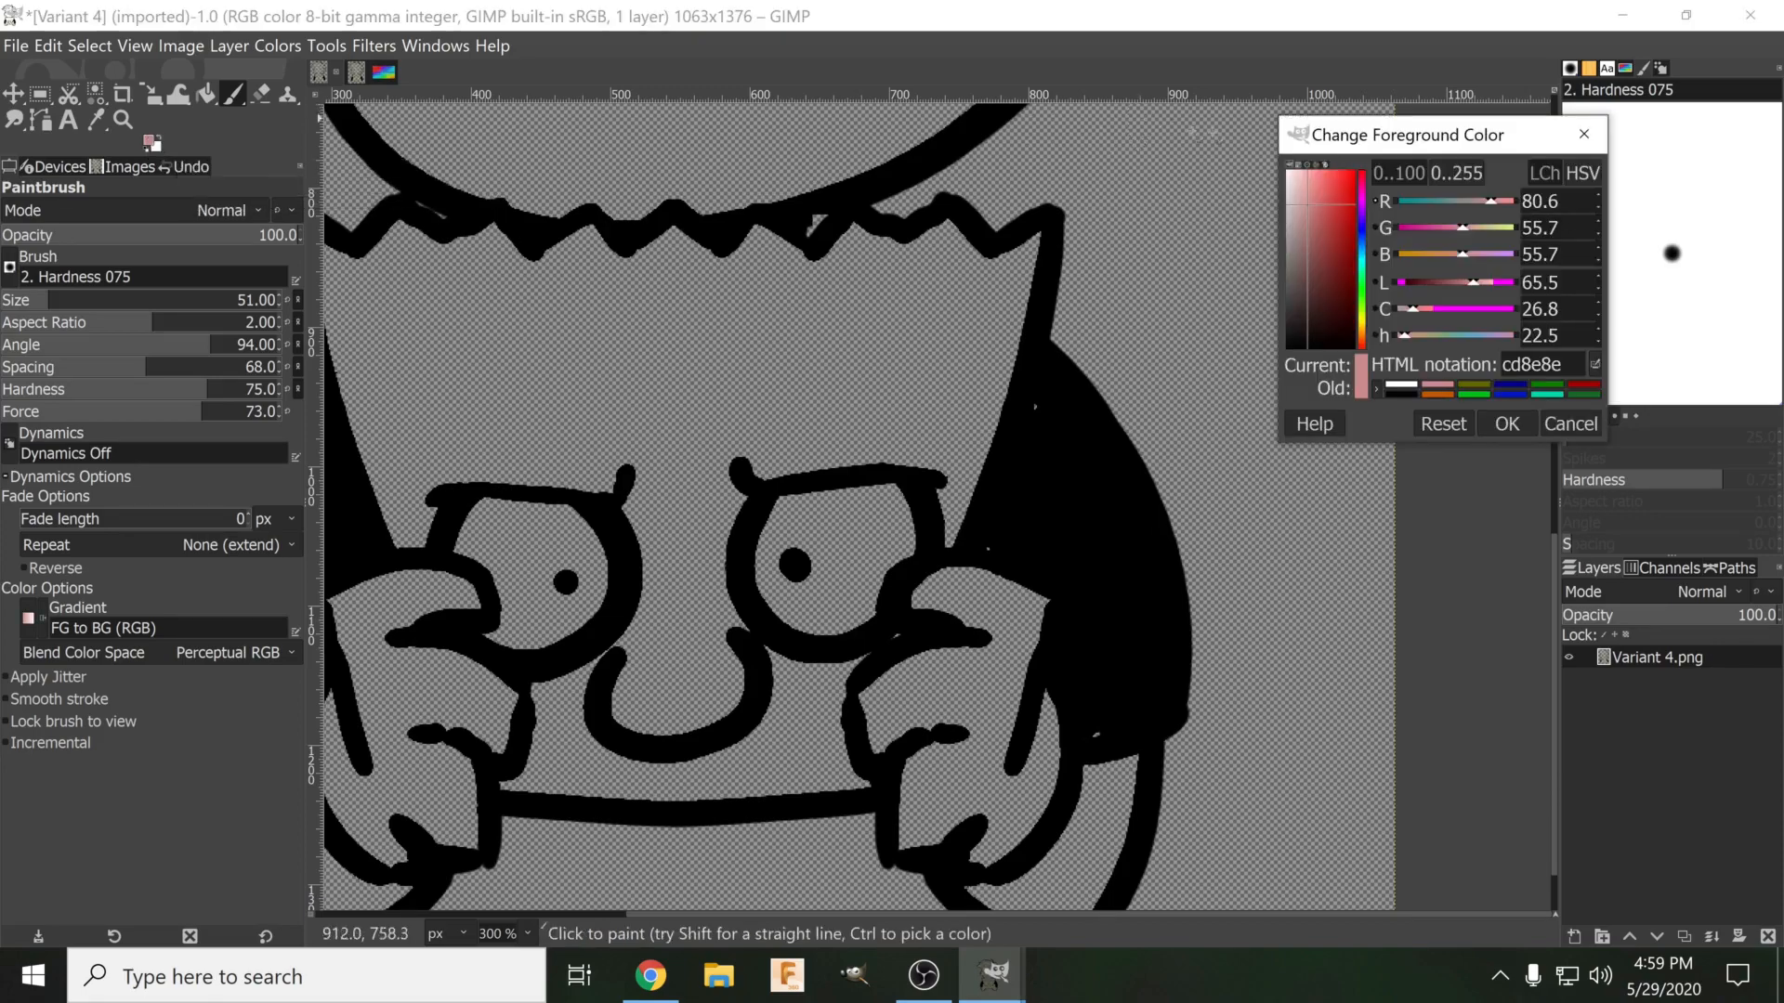
{"action": "left_click_drag", "start_coordinate": [1325, 187], "coordinate": [1360, 350]}
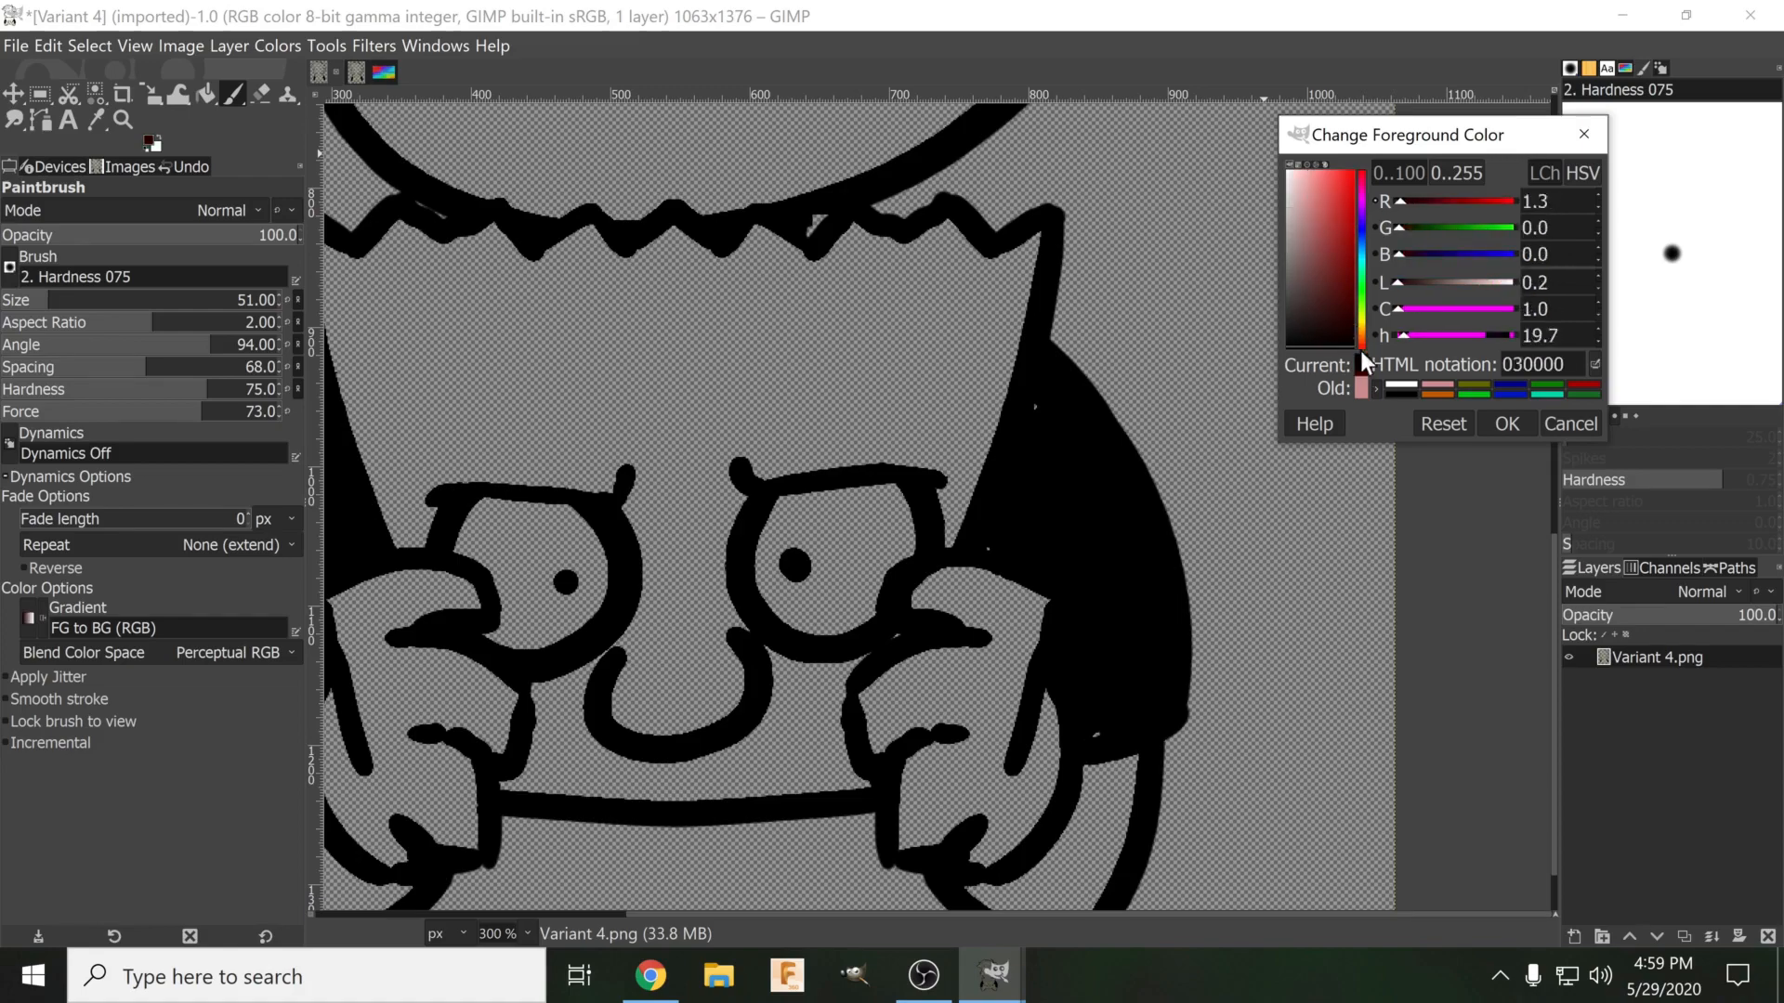
{"action": "left_click", "coordinate": [1507, 424]}
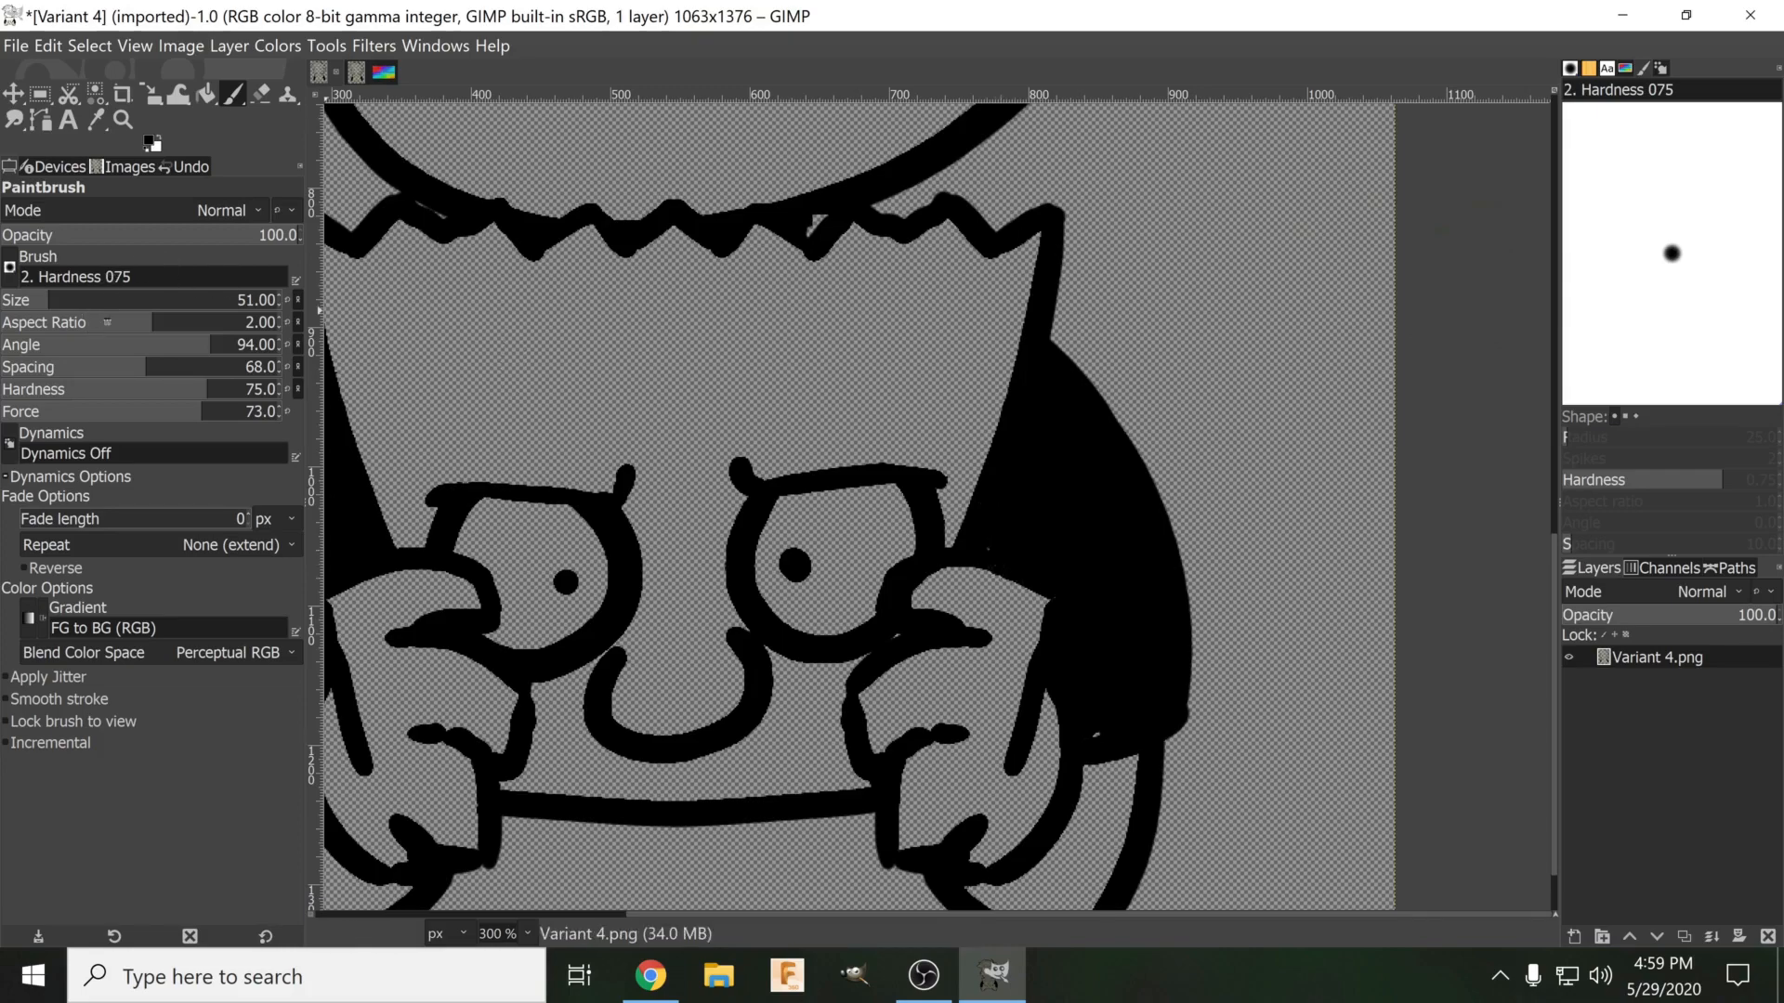
{"action": "left_click", "coordinate": [9, 272]}
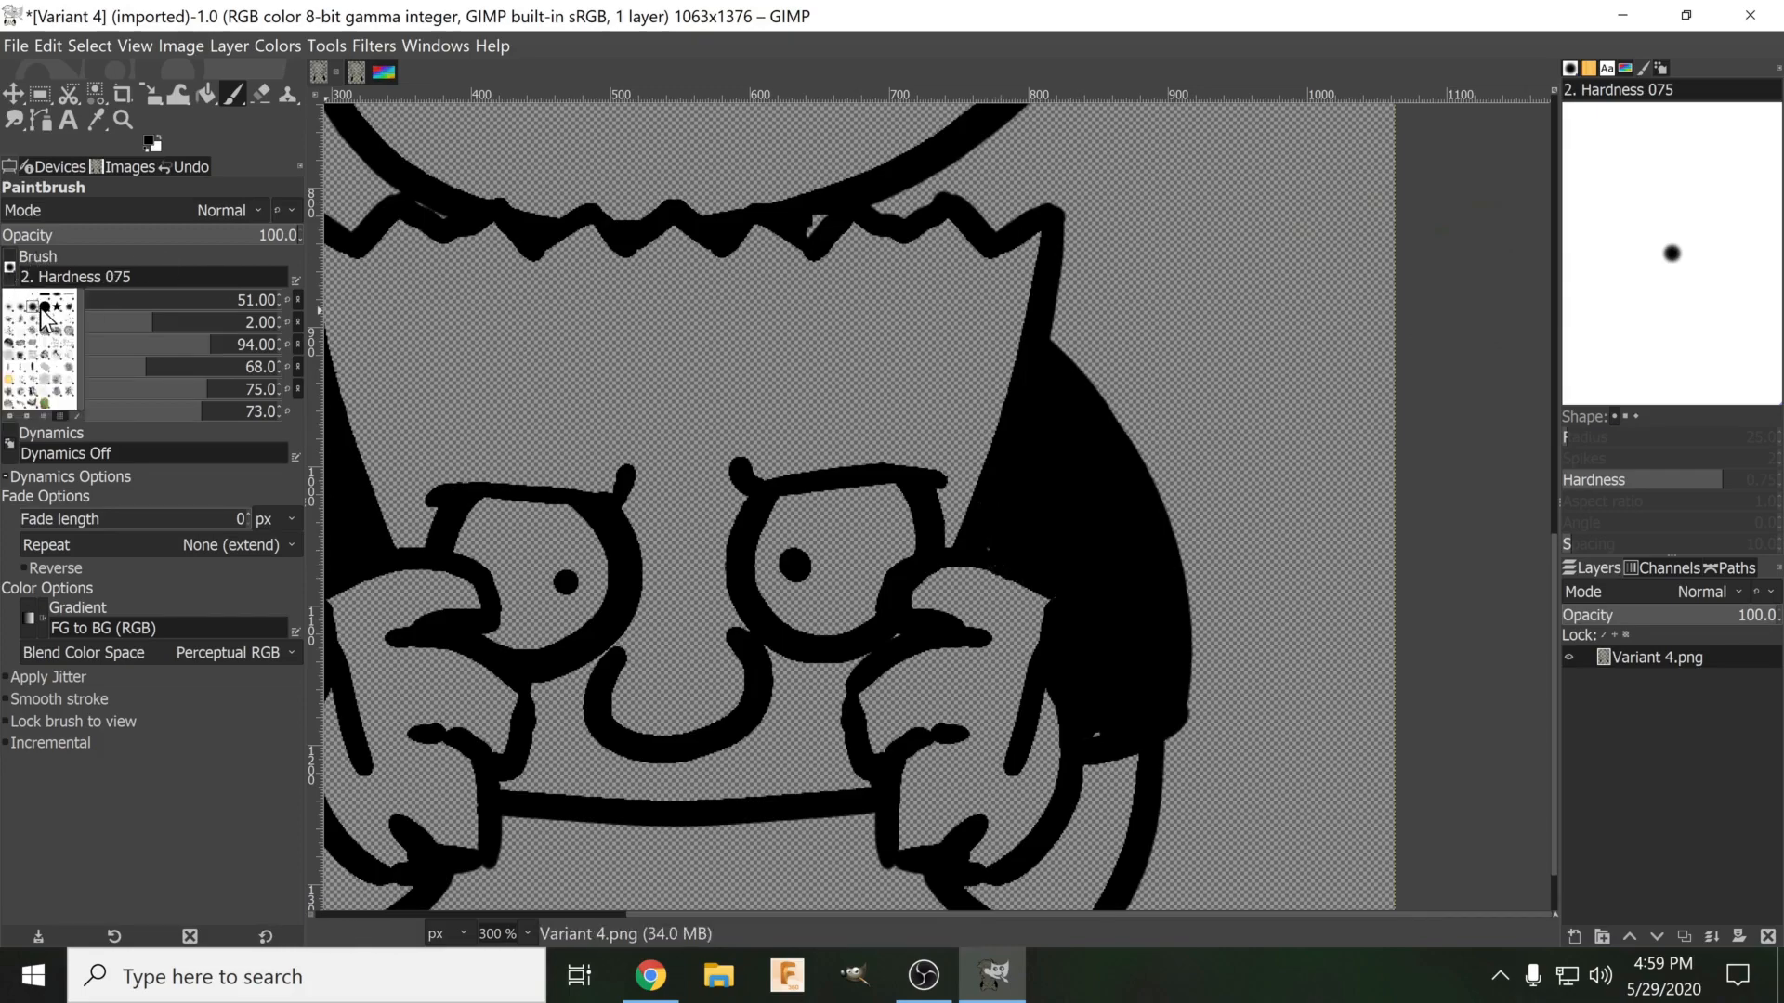
{"action": "left_click", "coordinate": [45, 306]}
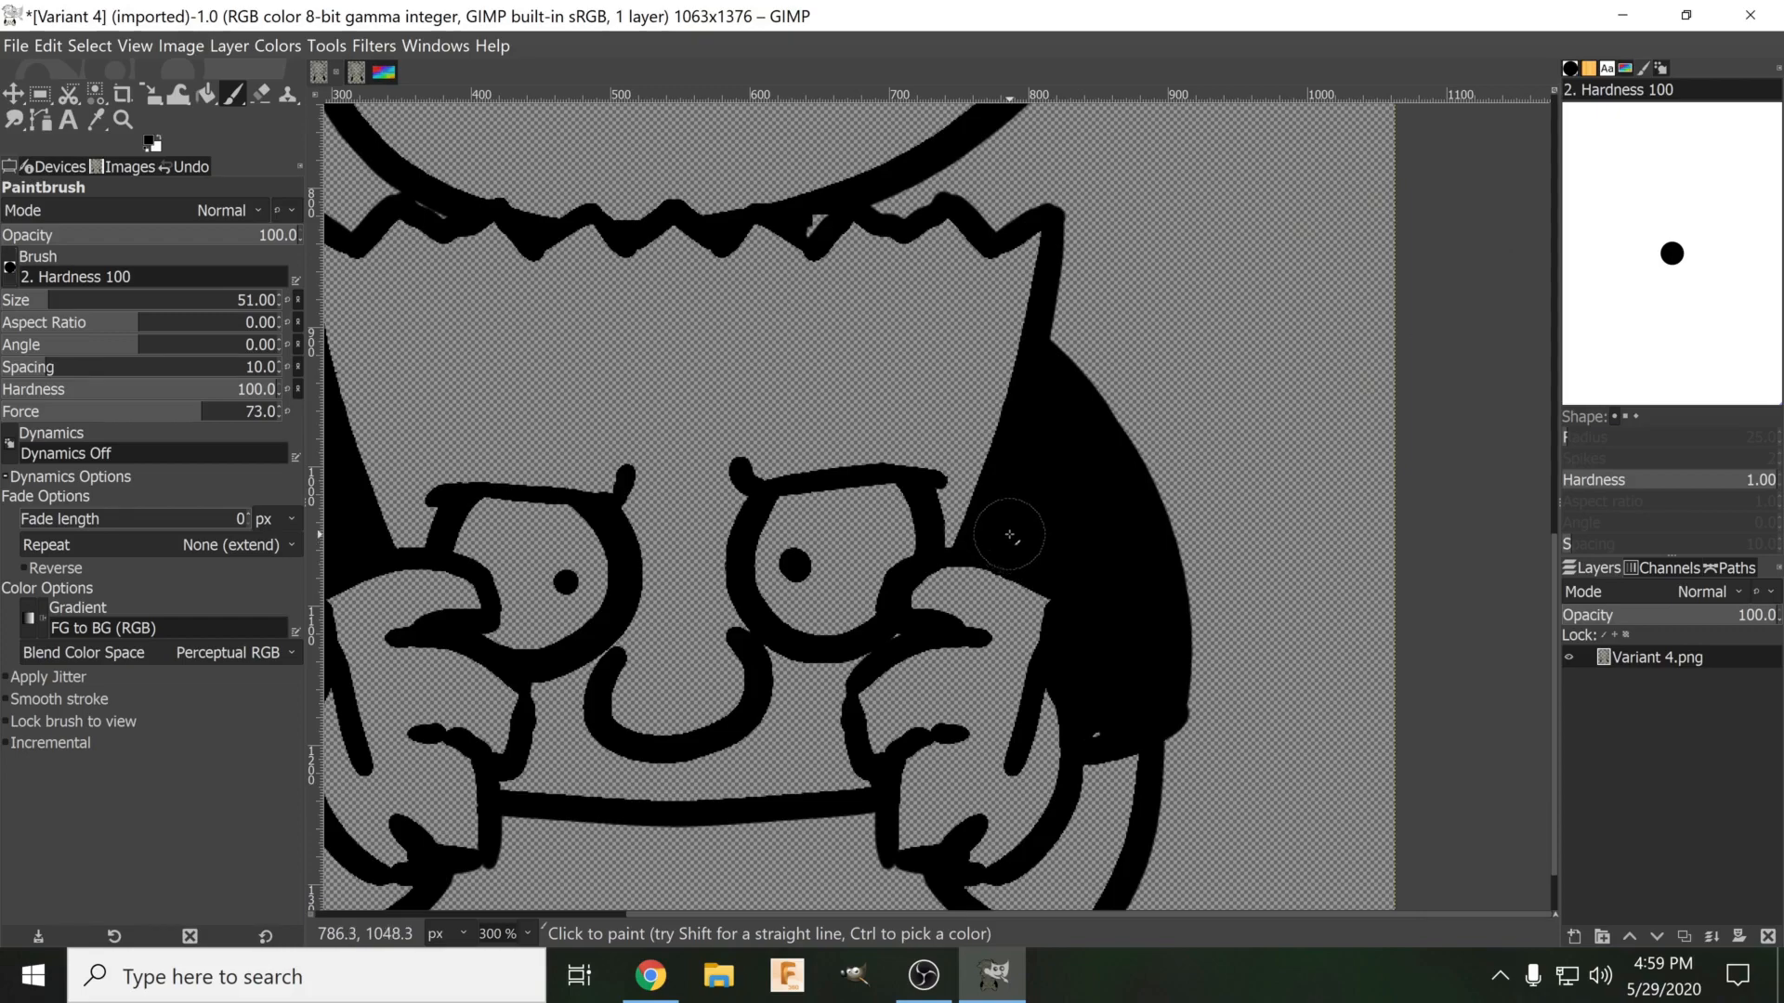
Inspect the sleeves, hands, mask and face outlines for spots that need touching up with the brush.
{"action": "scroll", "coordinate": [1114, 651], "scroll_direction": "down", "scroll_amount": 3}
{"action": "scroll", "coordinate": [1135, 530], "scroll_direction": "left", "scroll_amount": 4}
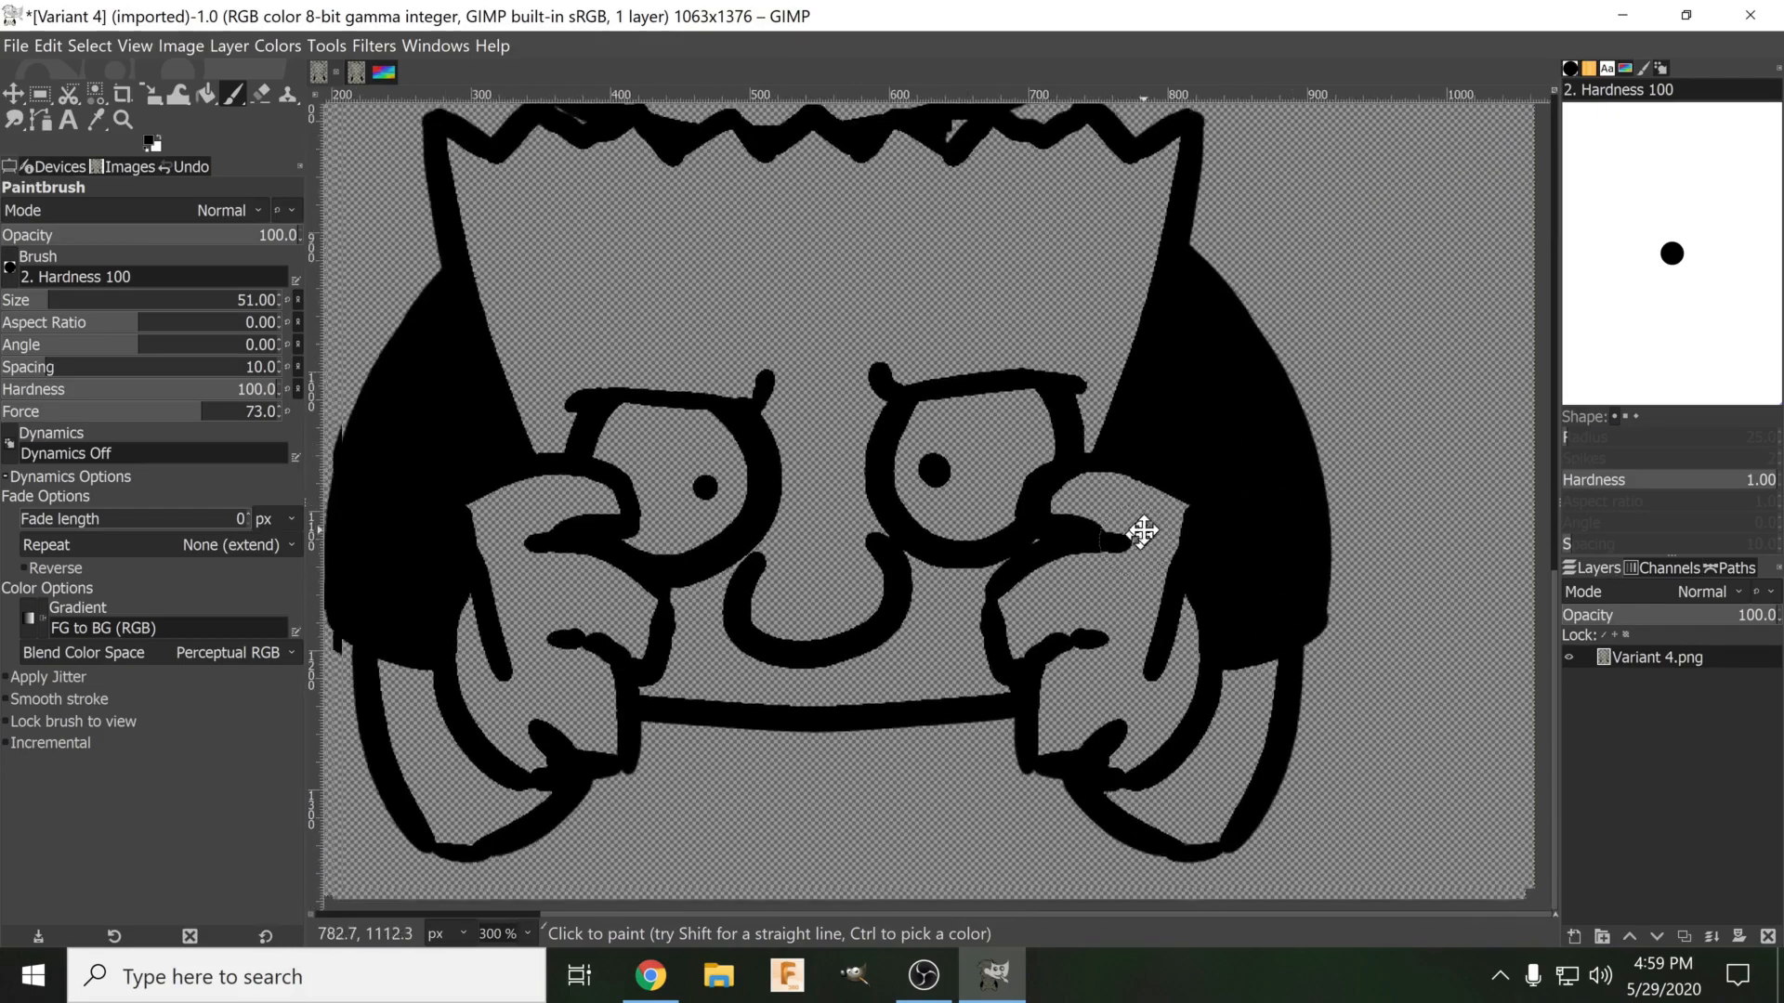
{"action": "scroll", "coordinate": [1020, 346], "scroll_direction": "down", "scroll_amount": 3}
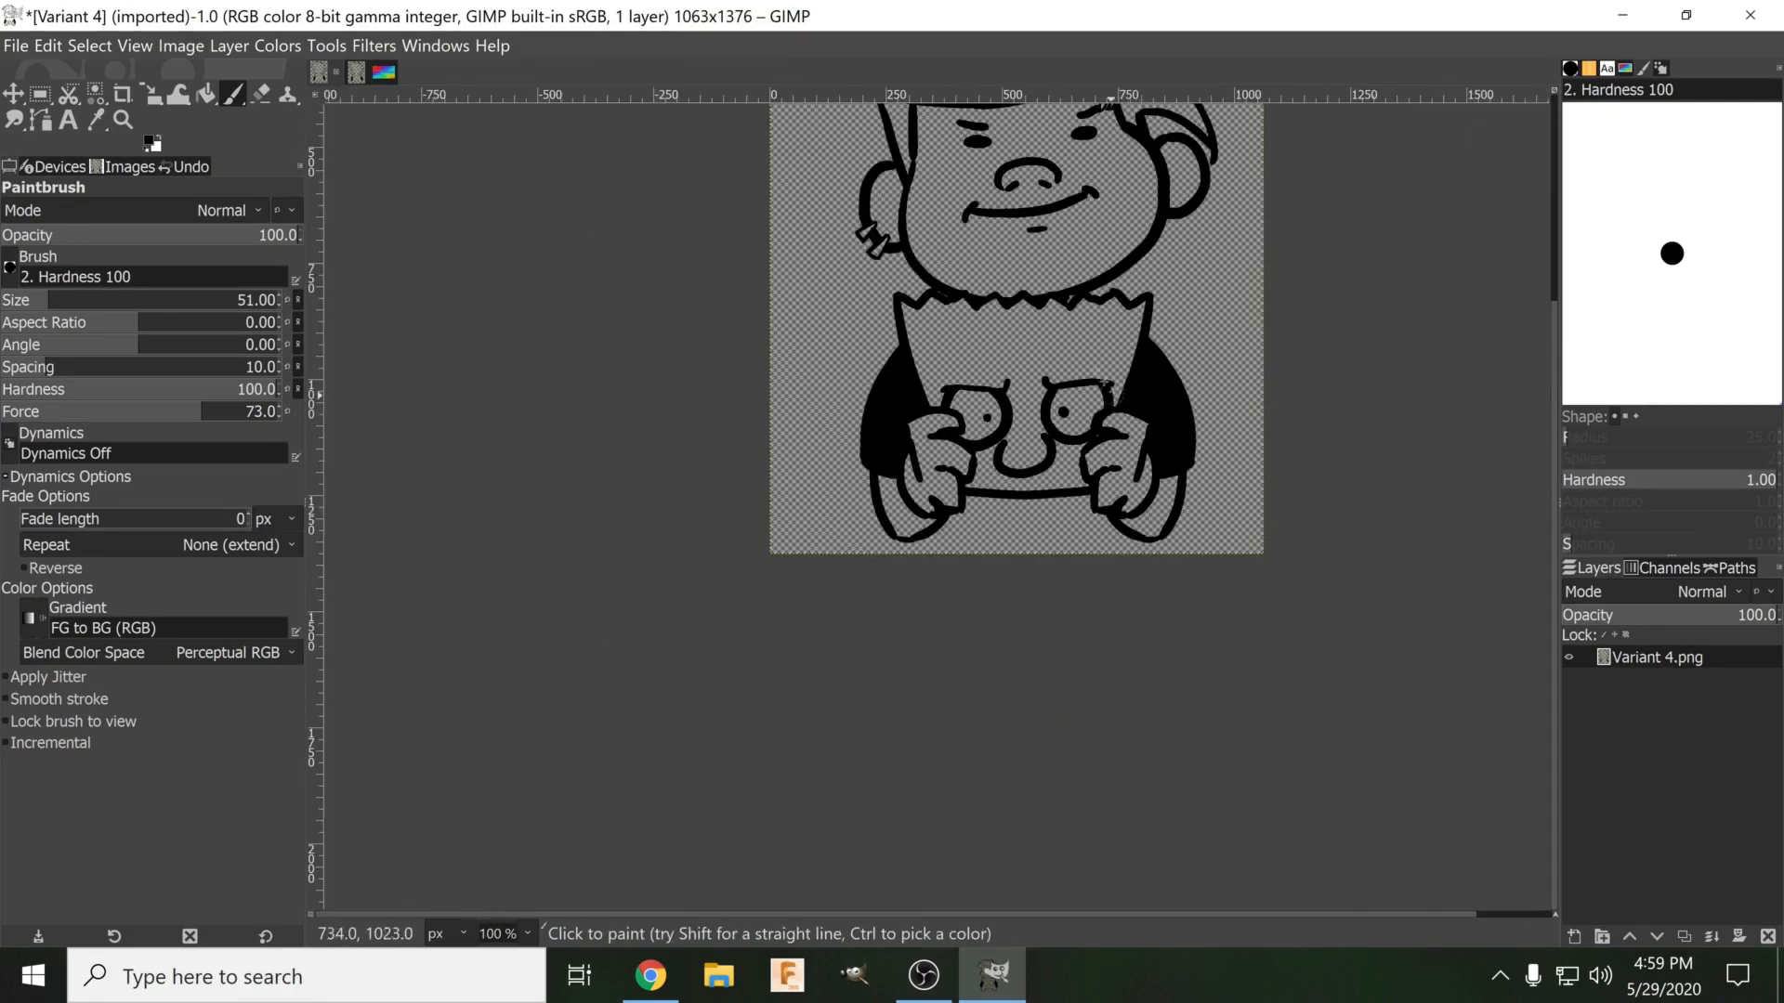
{"action": "scroll", "coordinate": [1150, 720], "scroll_direction": "up", "scroll_amount": 3}
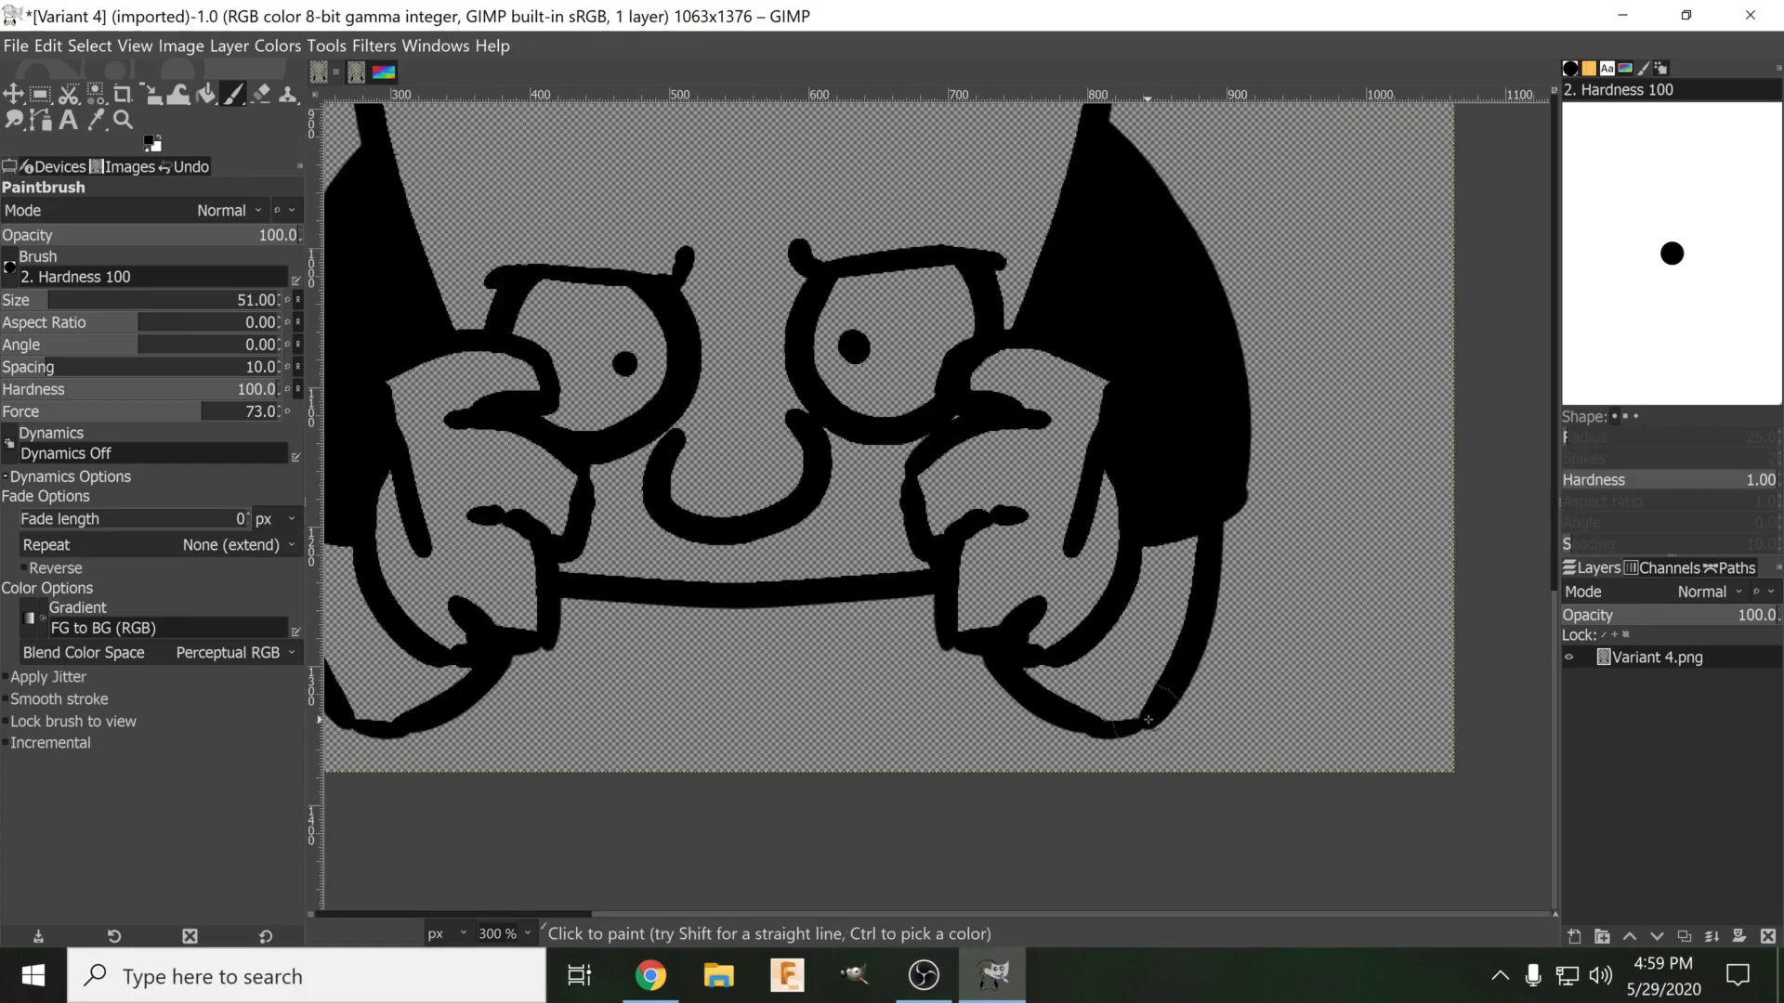
{"action": "scroll", "coordinate": [1284, 681], "scroll_direction": "up", "scroll_amount": 3}
{"action": "scroll", "coordinate": [1284, 681], "scroll_direction": "left", "scroll_amount": 3}
{"action": "scroll", "coordinate": [1284, 681], "scroll_direction": "down", "scroll_amount": 3}
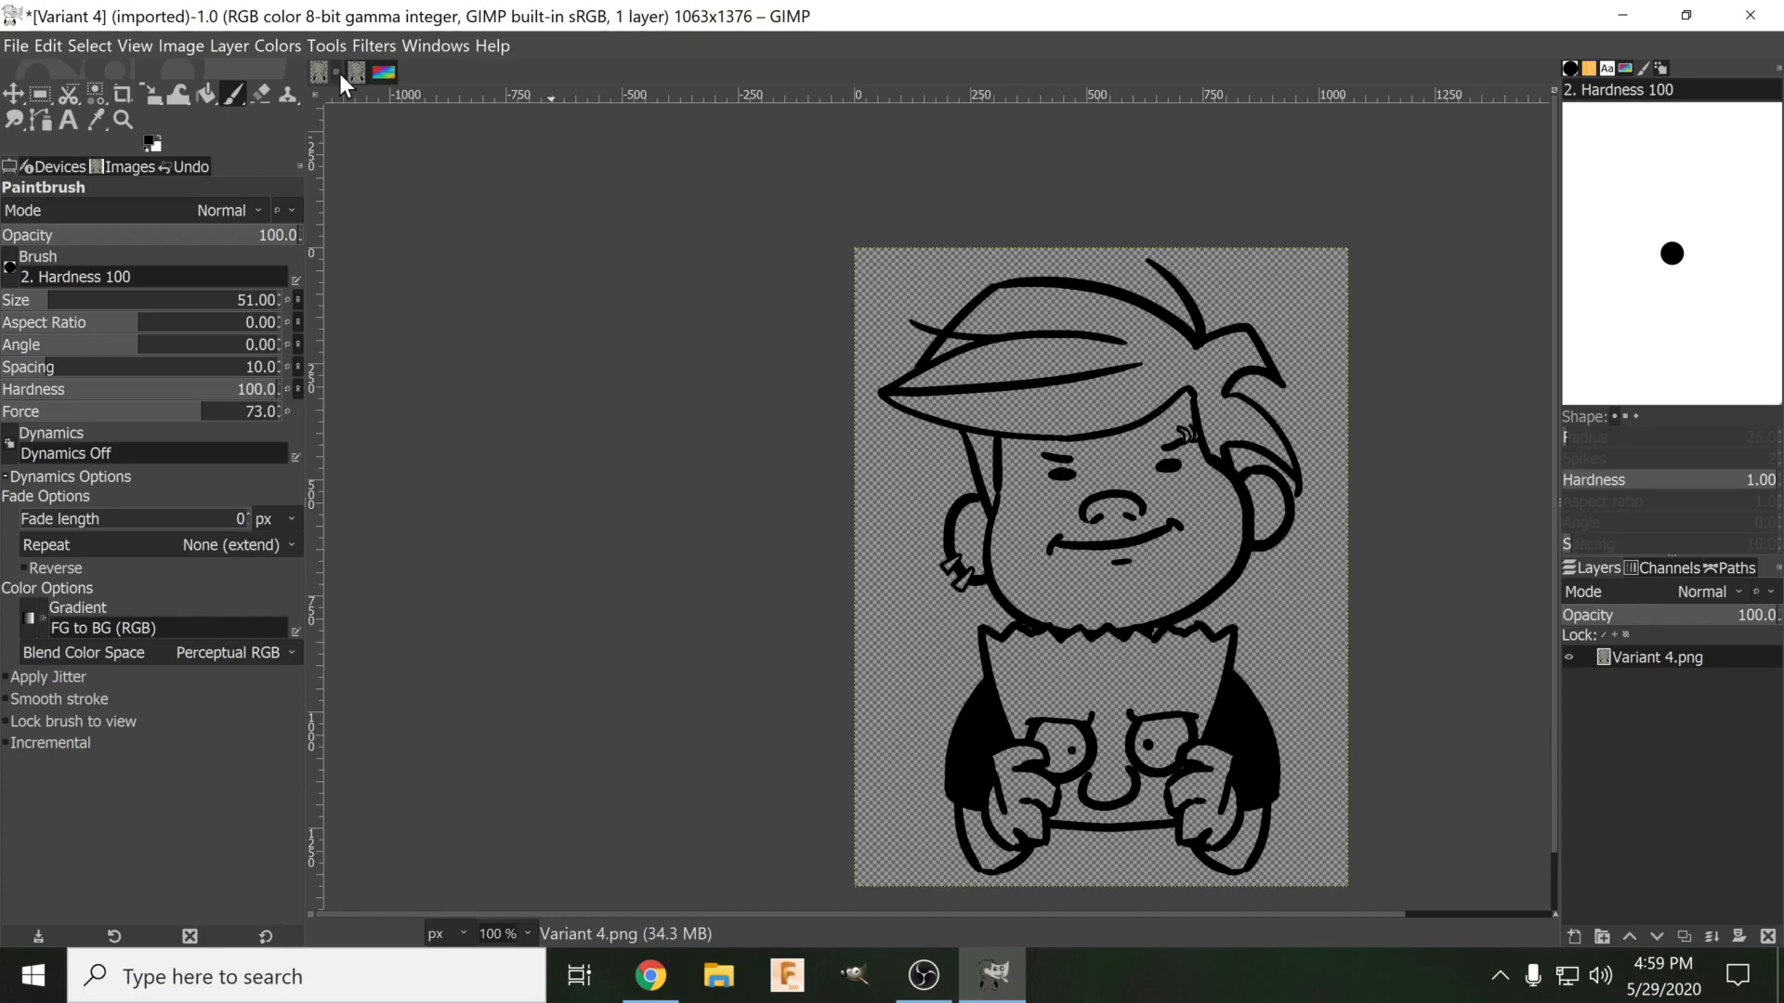
Set the brush size to 15 and paint over the break in the sideburn line beside the pierced ear.
{"action": "scroll", "coordinate": [980, 448], "scroll_direction": "up", "scroll_amount": 4, "text": "ctrl"}
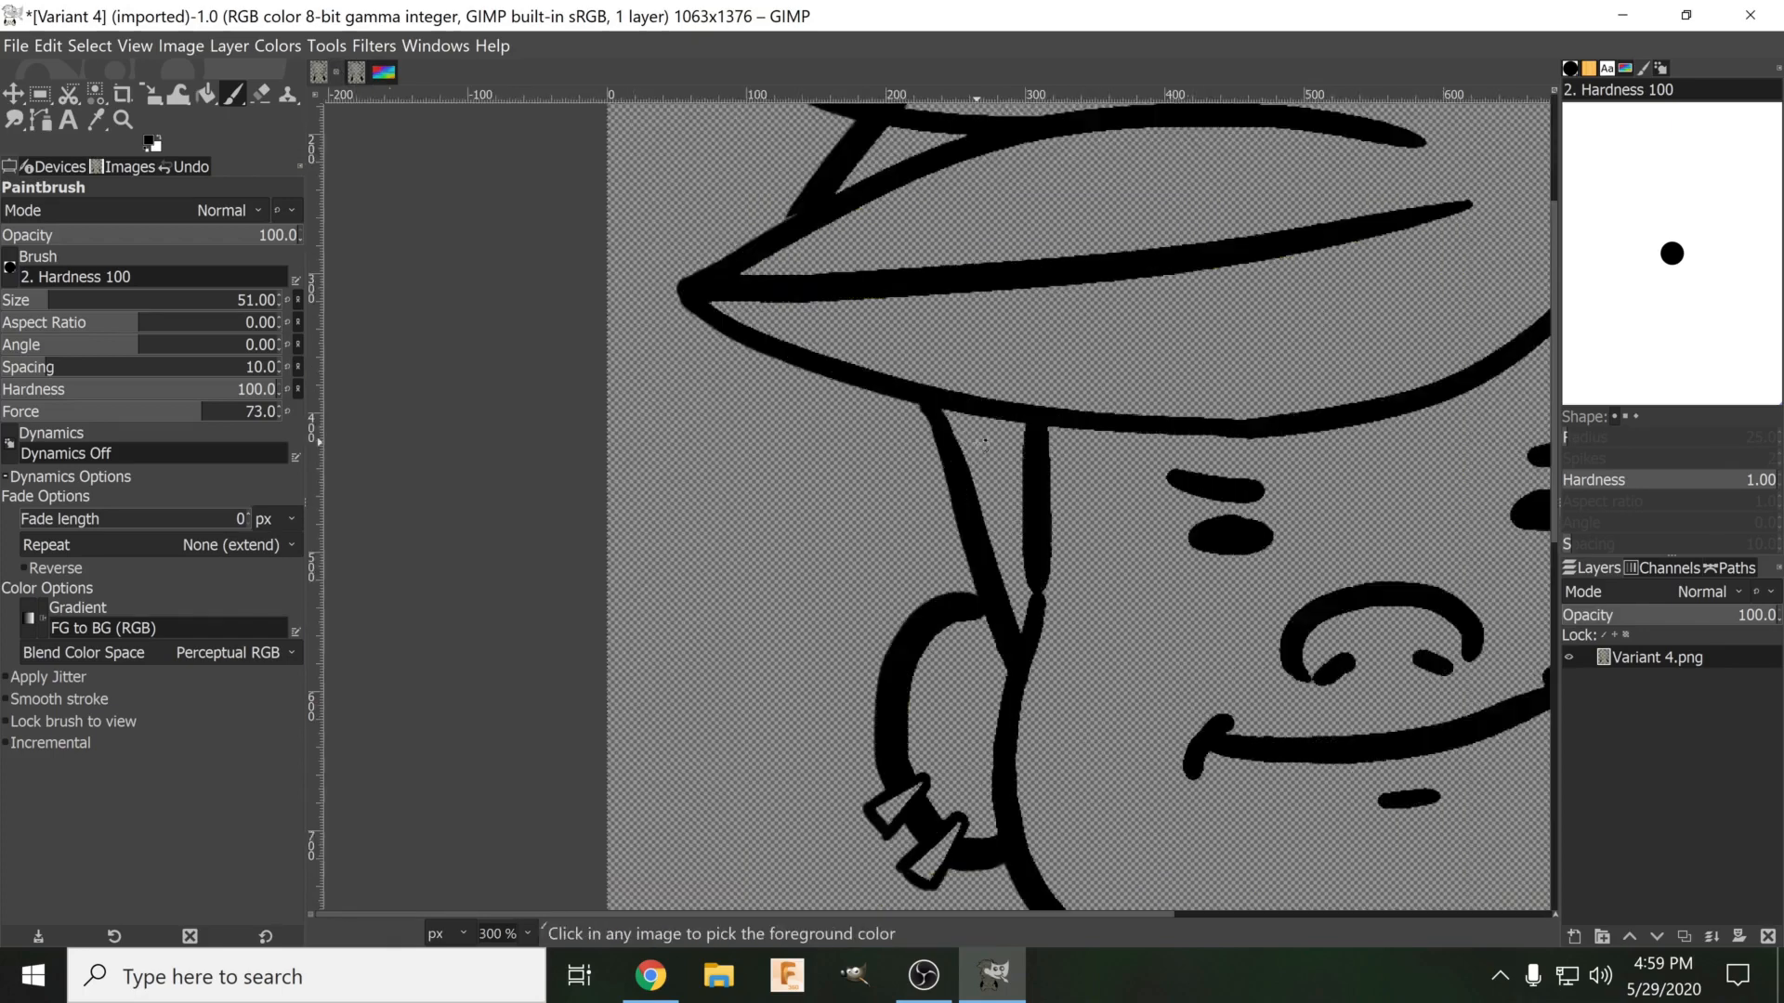
{"action": "left_click_drag", "start_coordinate": [35, 300], "coordinate": [22, 300]}
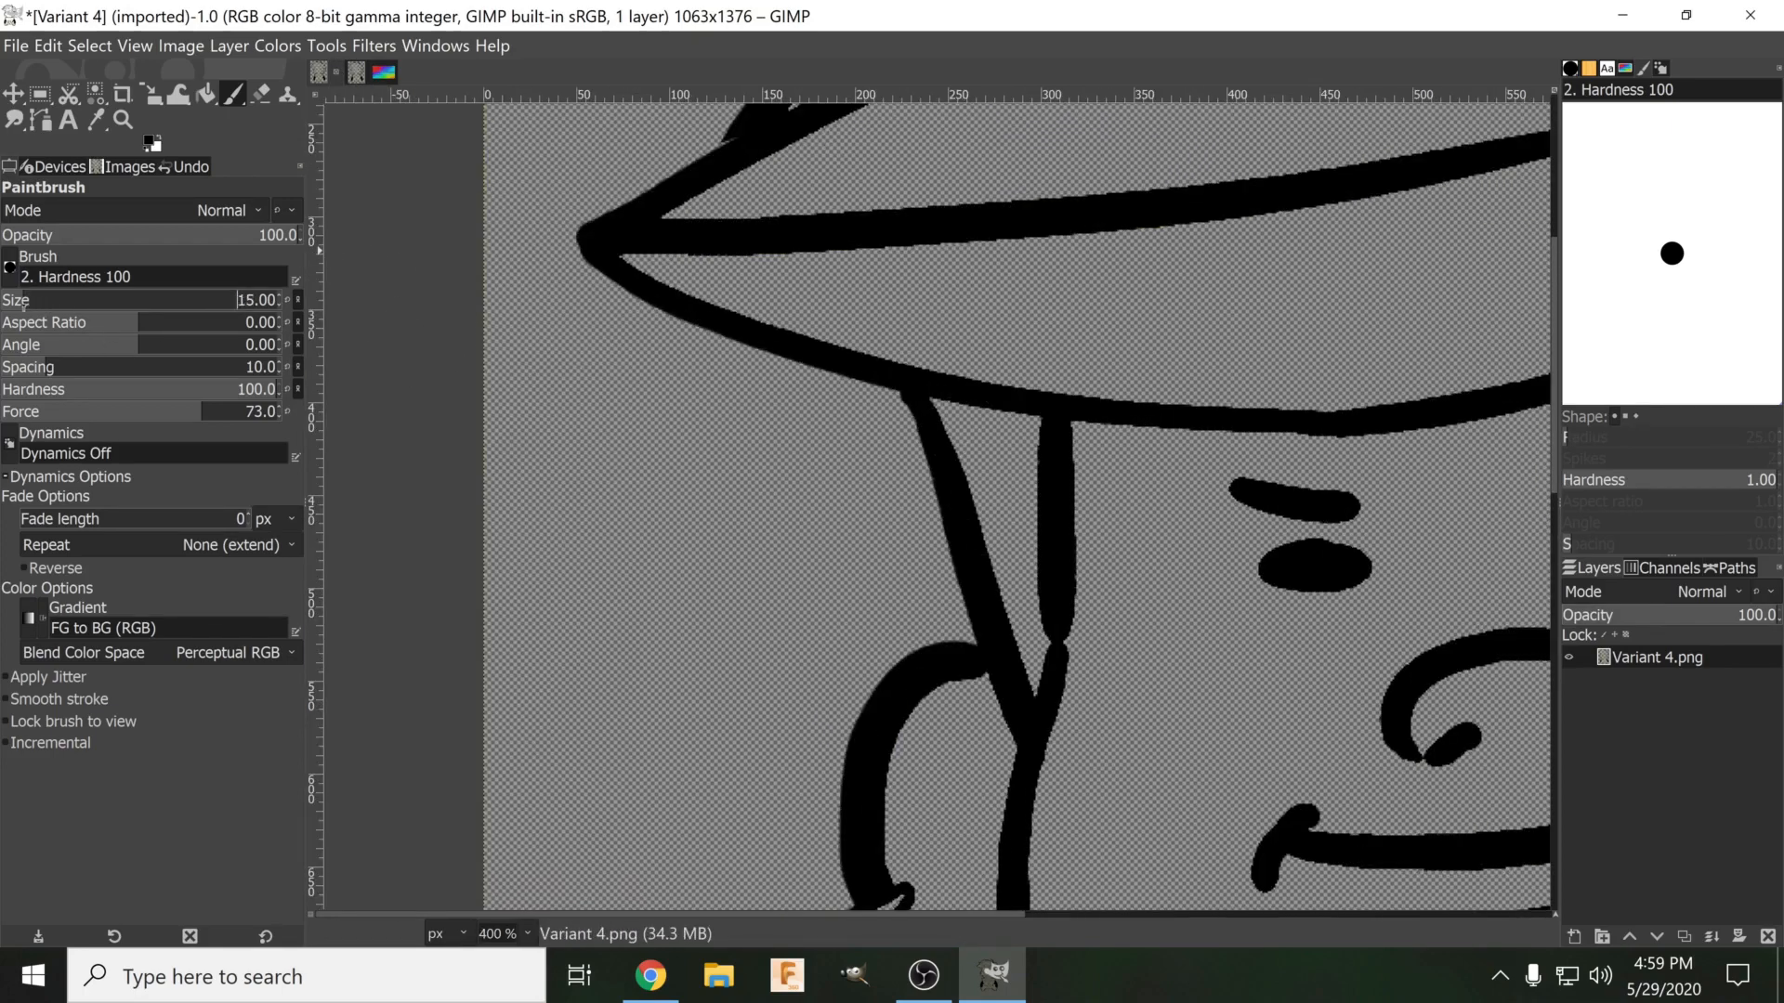
{"action": "left_click_drag", "start_coordinate": [1057, 636], "coordinate": [1057, 648]}
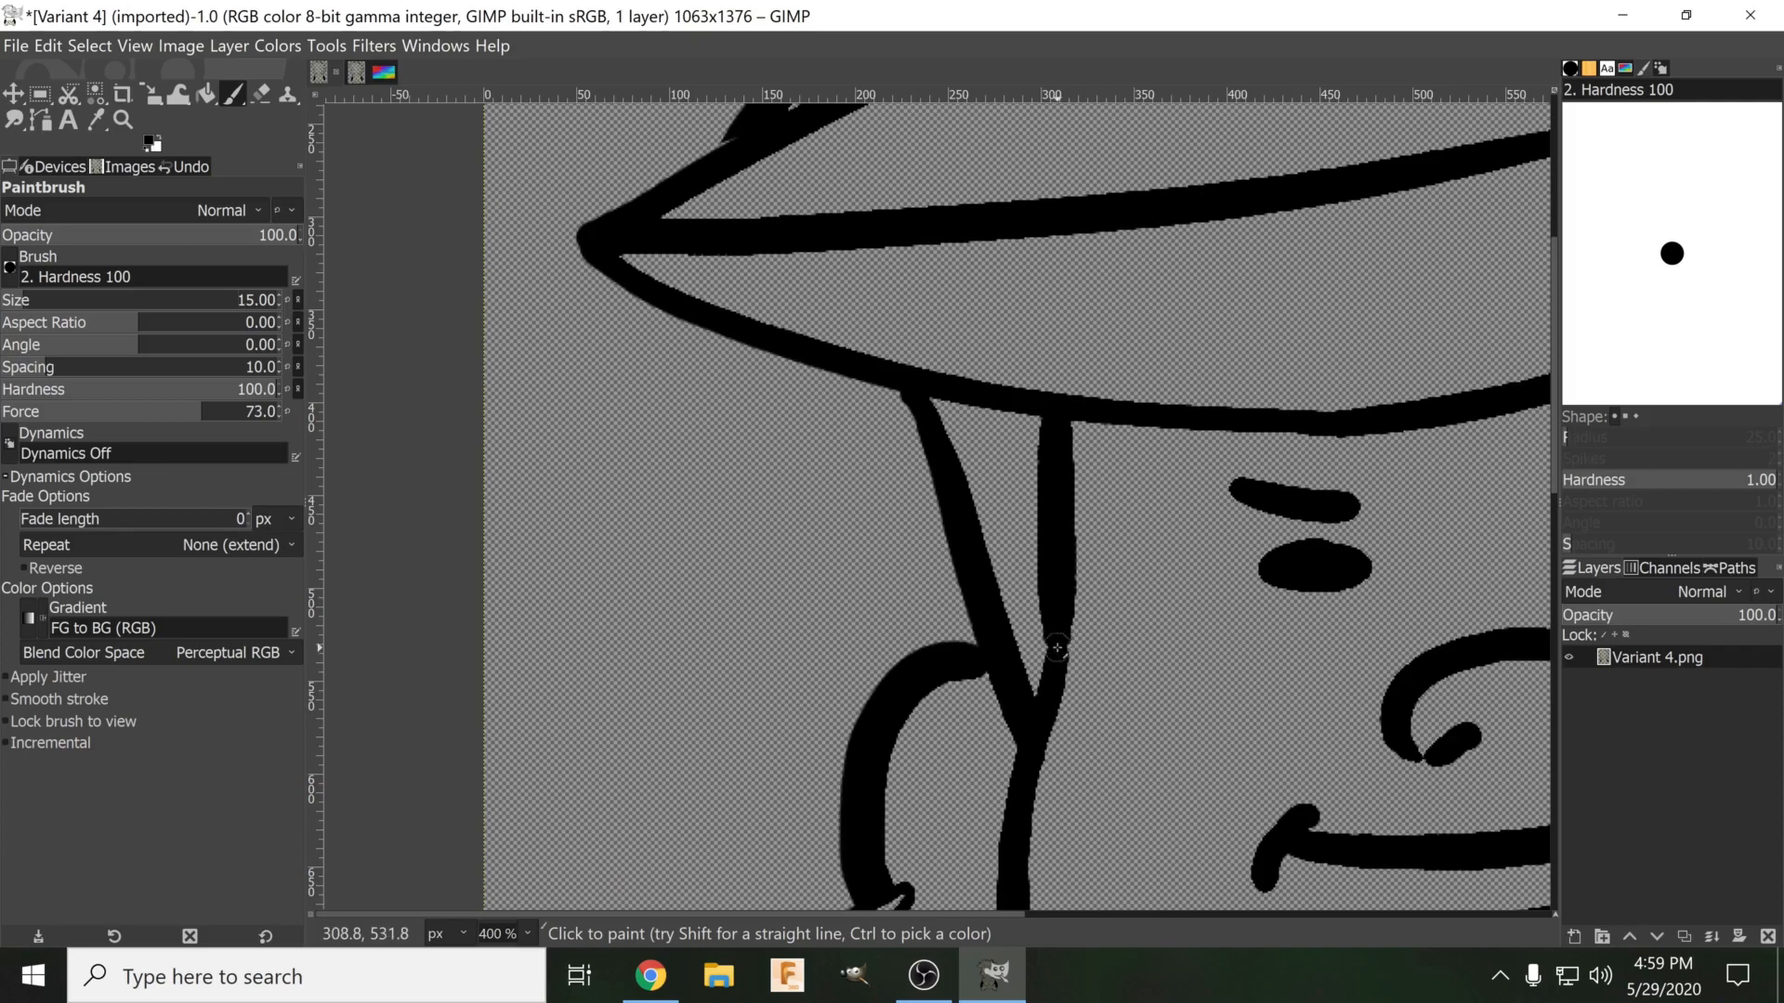
{"action": "scroll", "coordinate": [1042, 613], "scroll_direction": "down", "scroll_amount": 3, "text": "ctrl"}
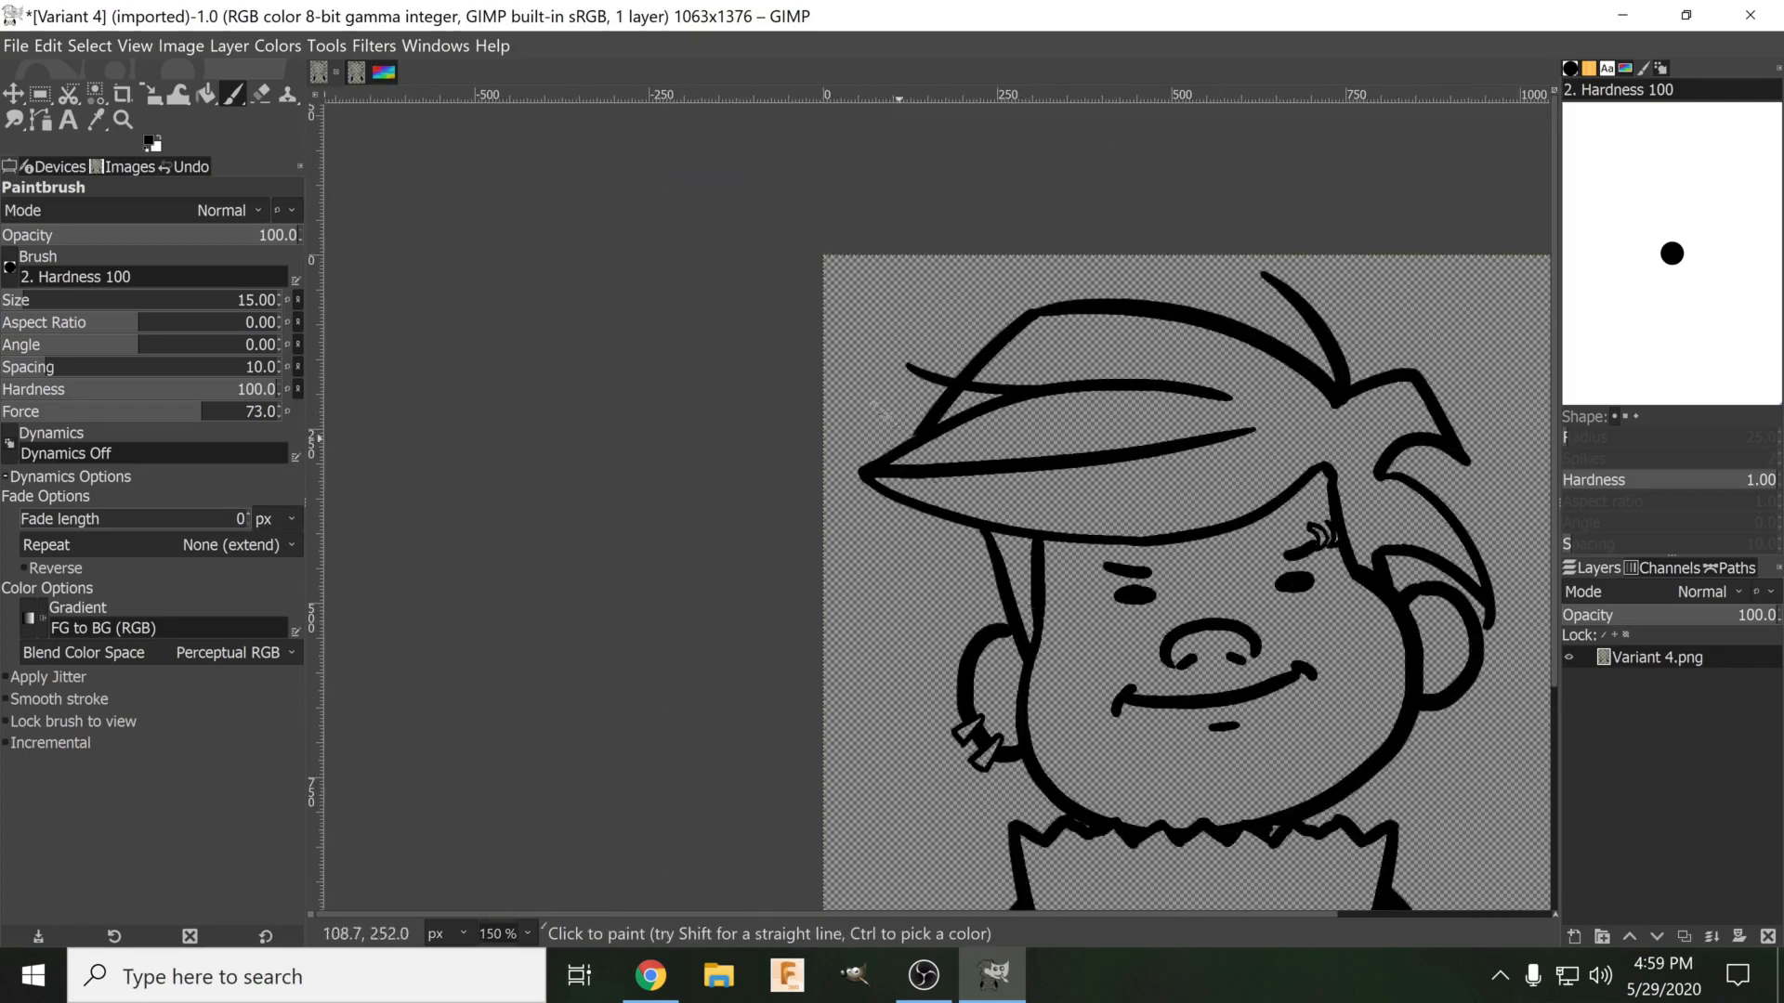
Compare with the TransparentDennis image, then close the Variant 4 image and discard its changes.
{"action": "left_click", "coordinate": [353, 72]}
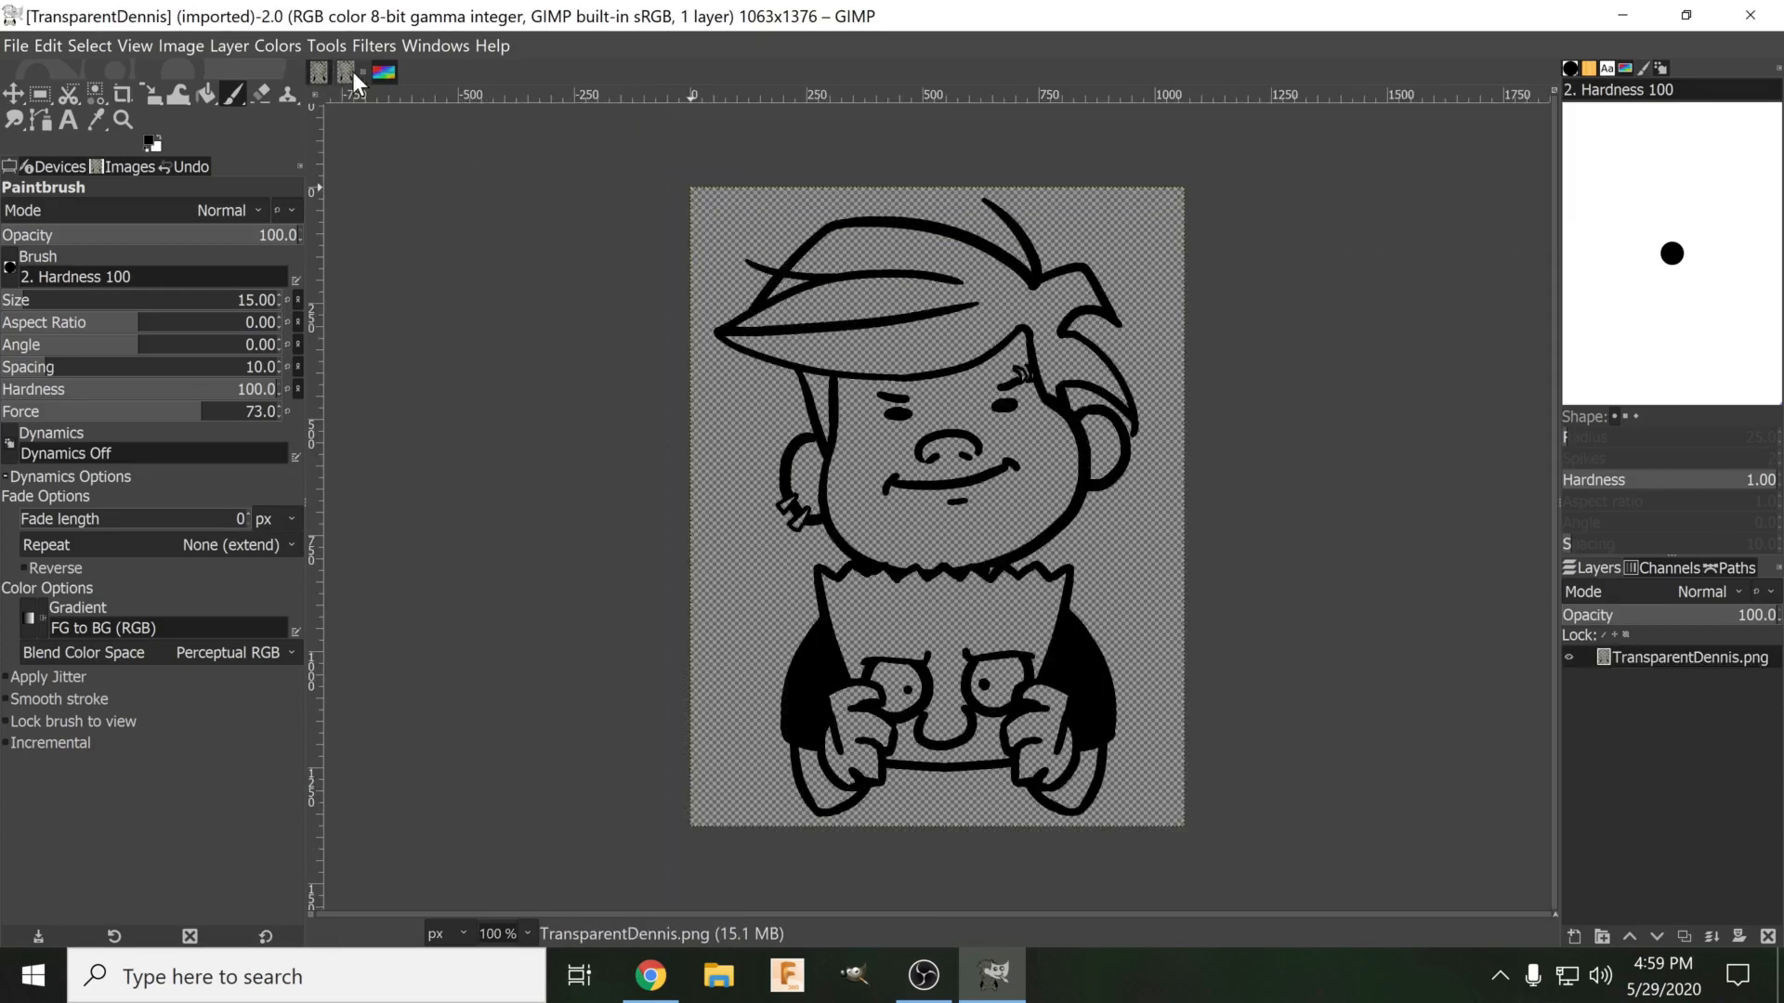
{"action": "left_click", "coordinate": [322, 72]}
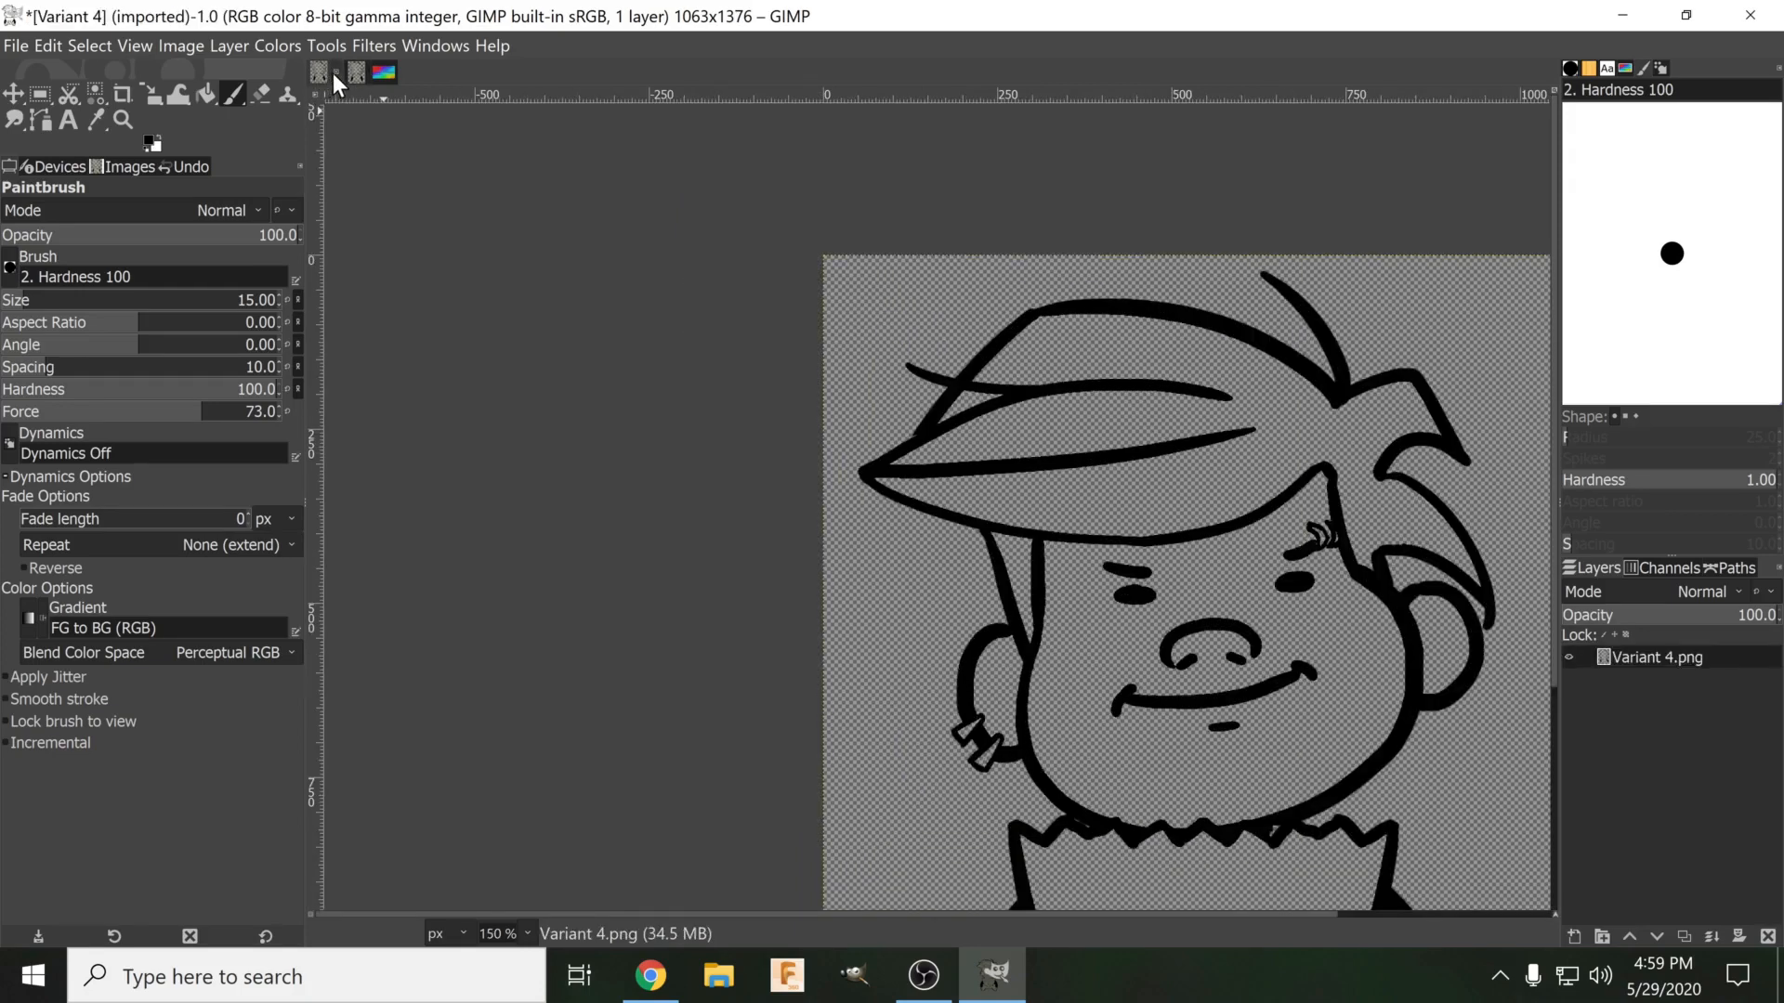
{"action": "left_click", "coordinate": [335, 72]}
{"action": "left_click", "coordinate": [914, 590]}
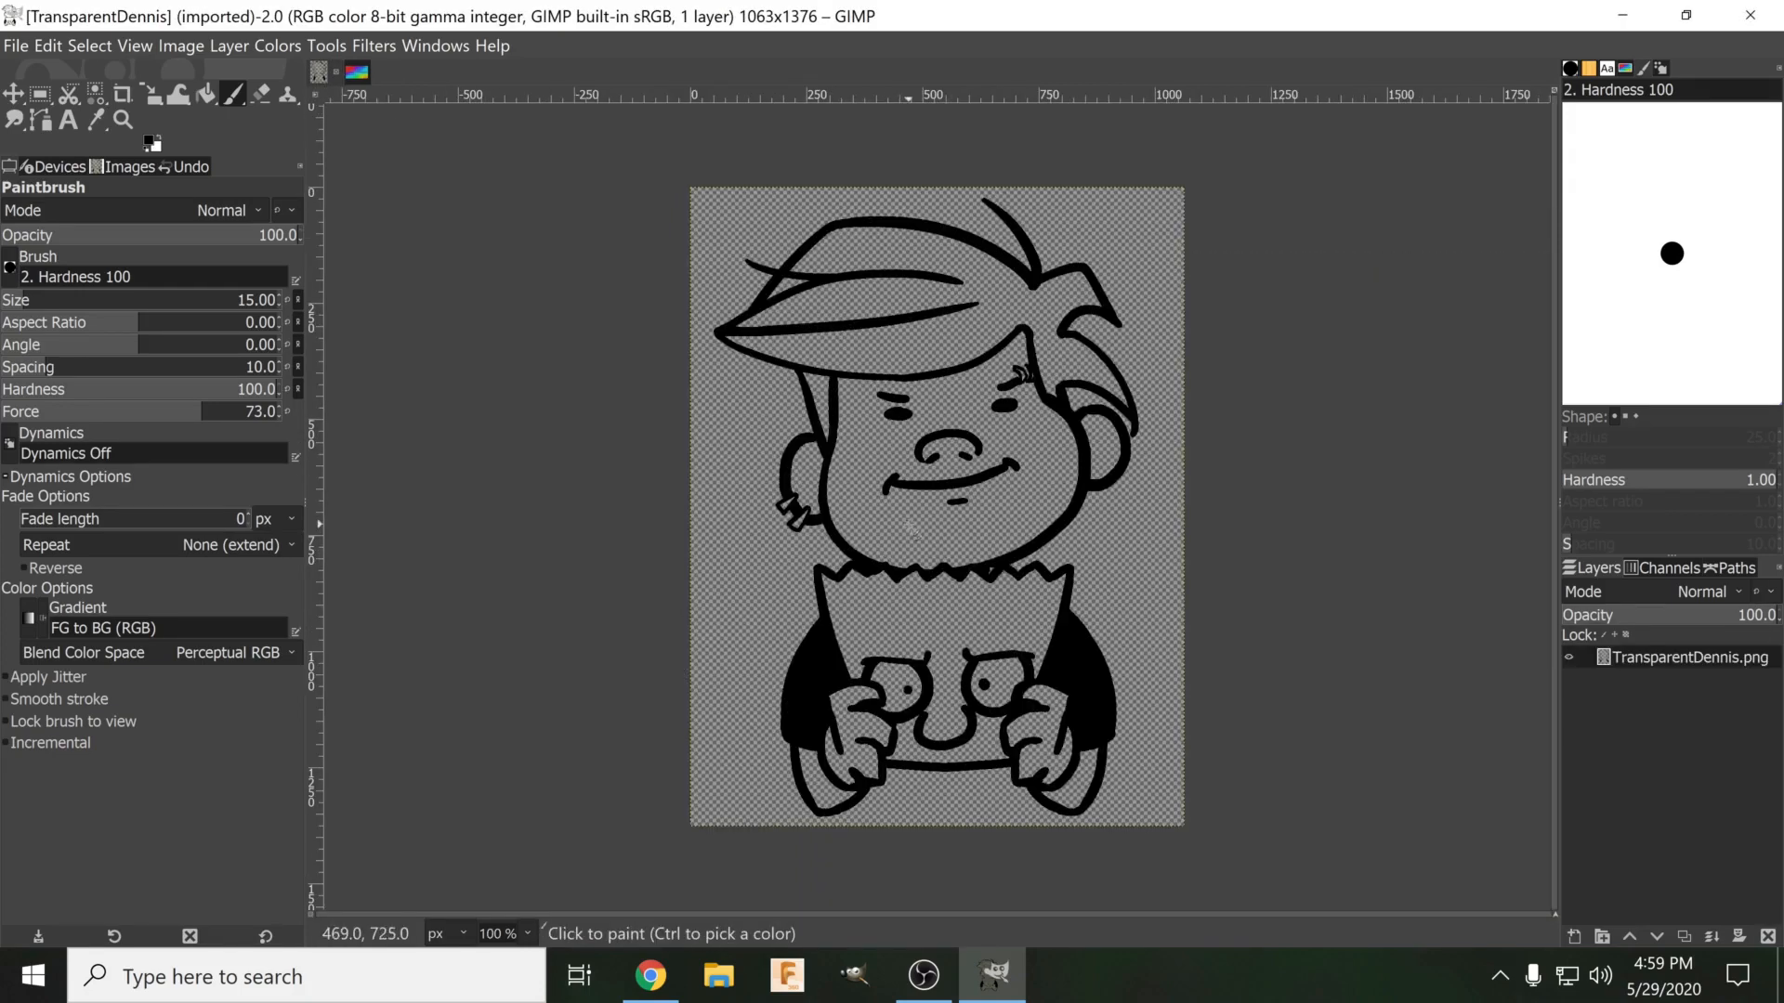
{"action": "left_click_drag", "start_coordinate": [936, 293], "coordinate": [971, 346]}
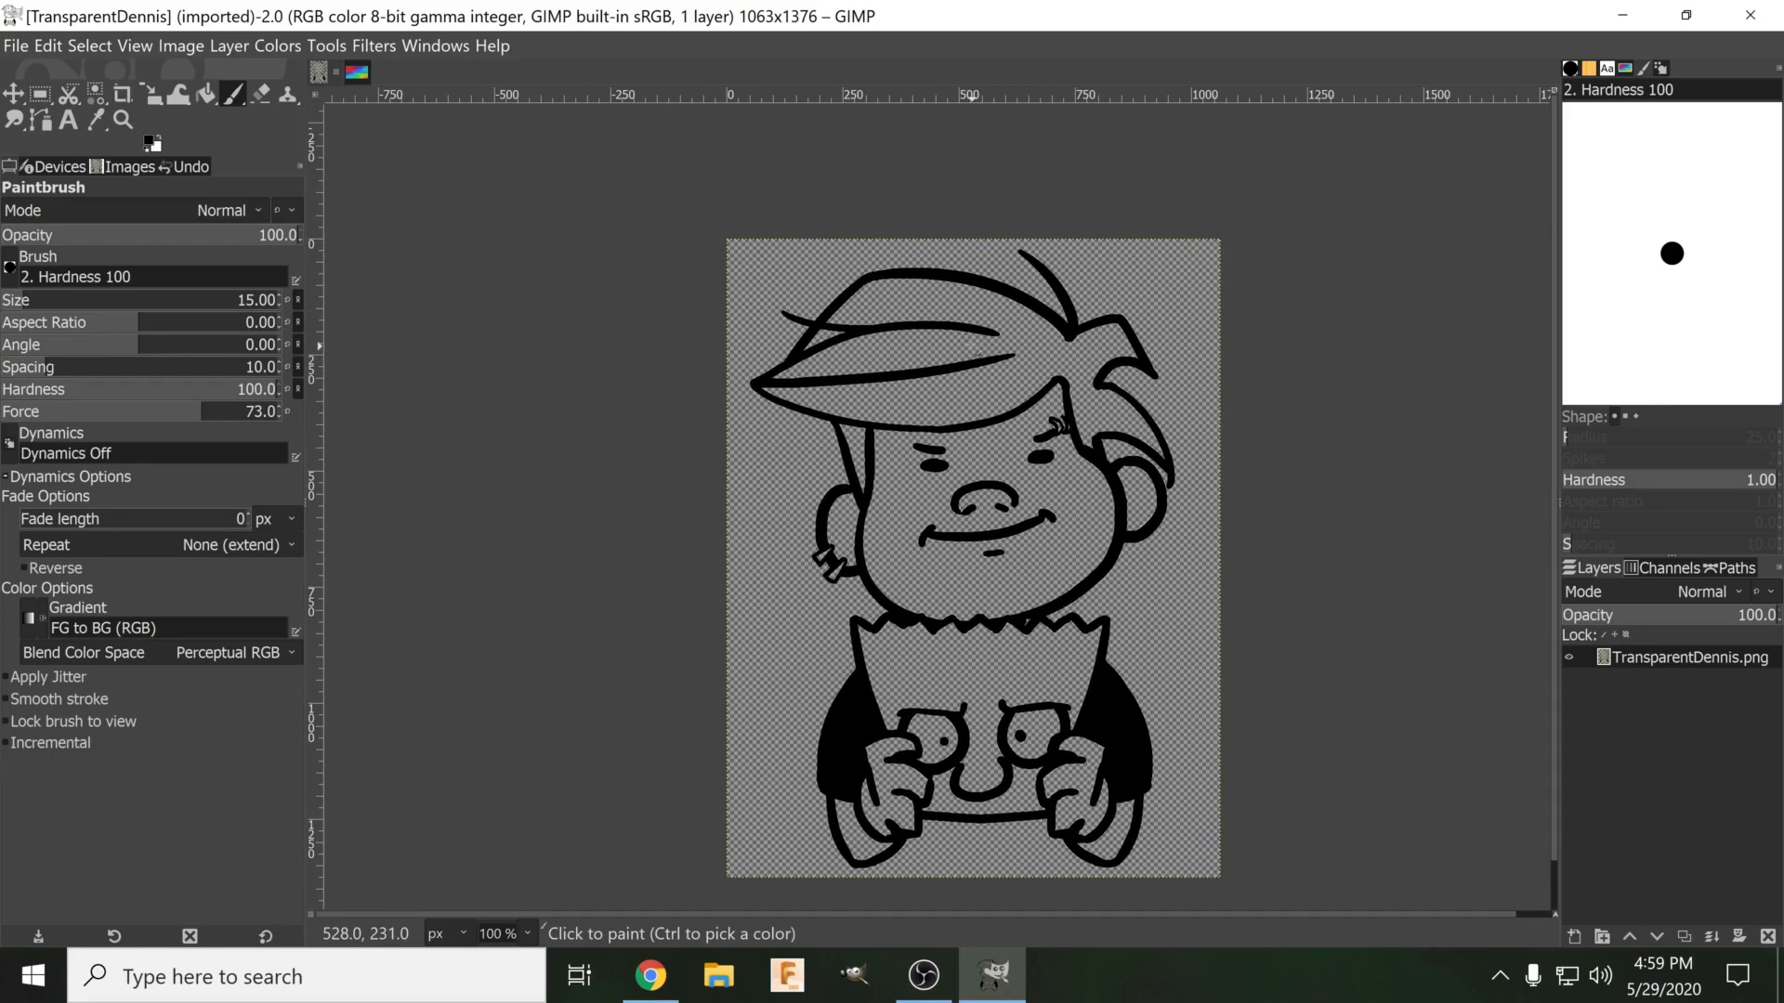
{"action": "left_click", "coordinate": [355, 70]}
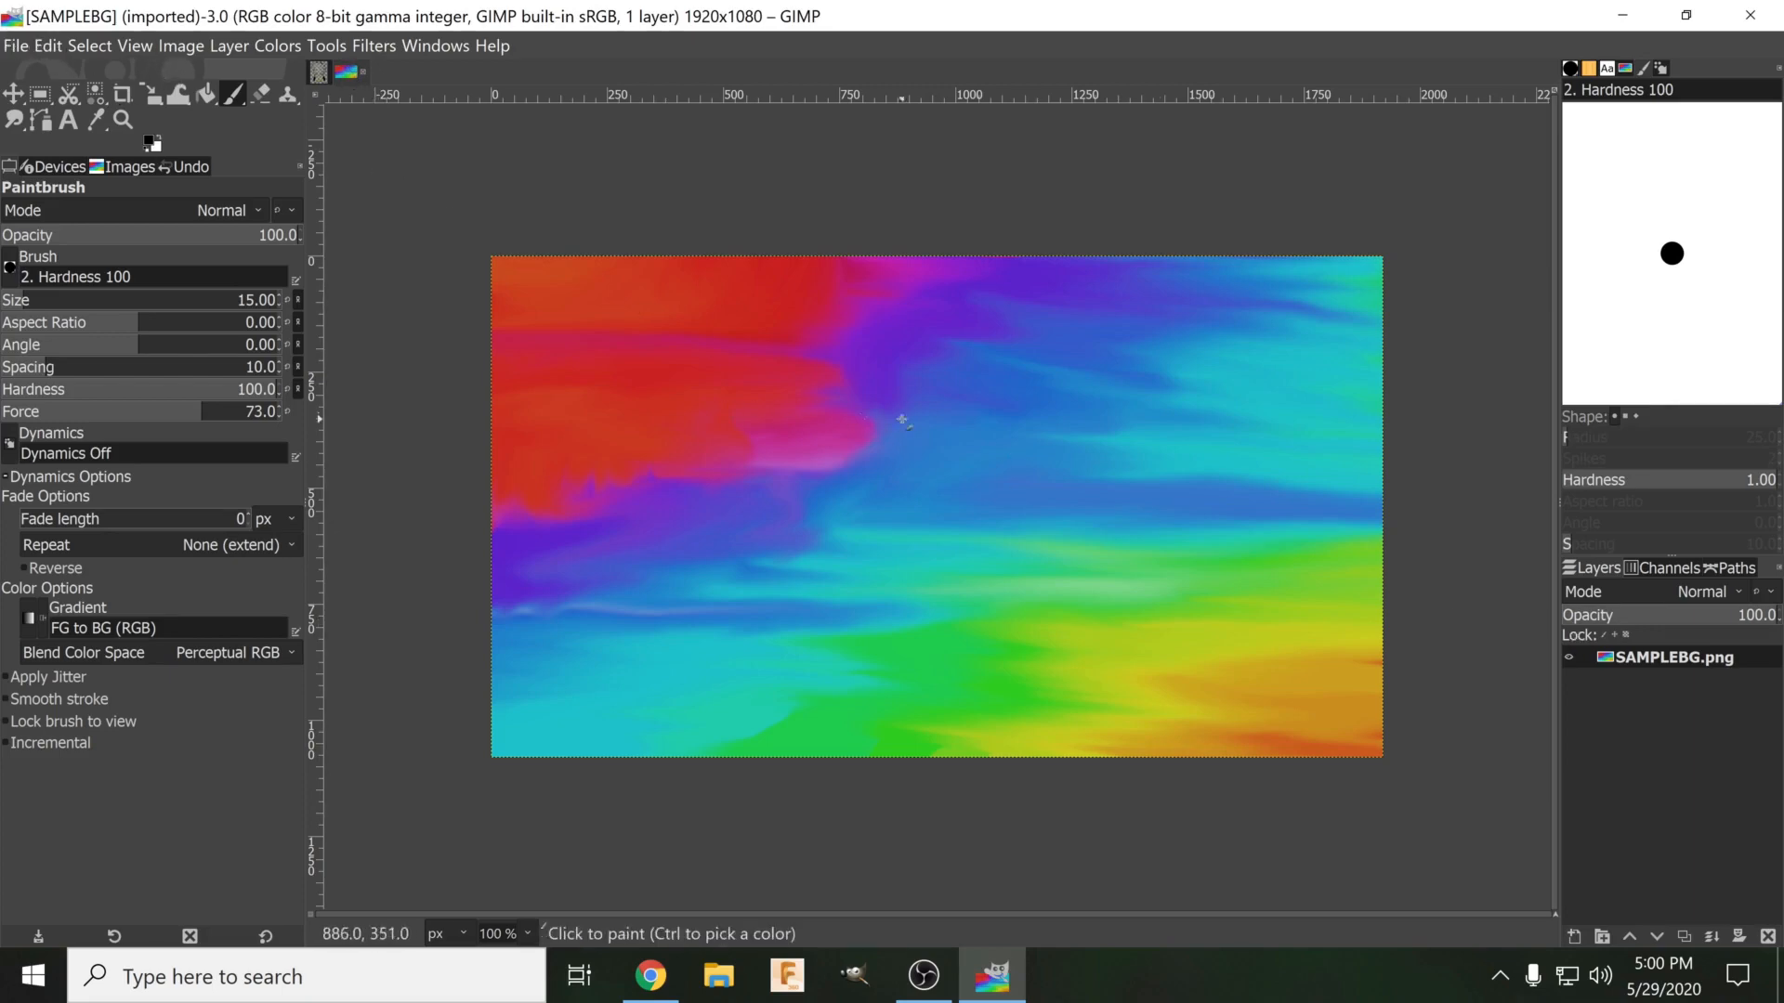
{"action": "left_click", "coordinate": [43, 45]}
{"action": "mouse_move", "coordinate": [11, 47]}
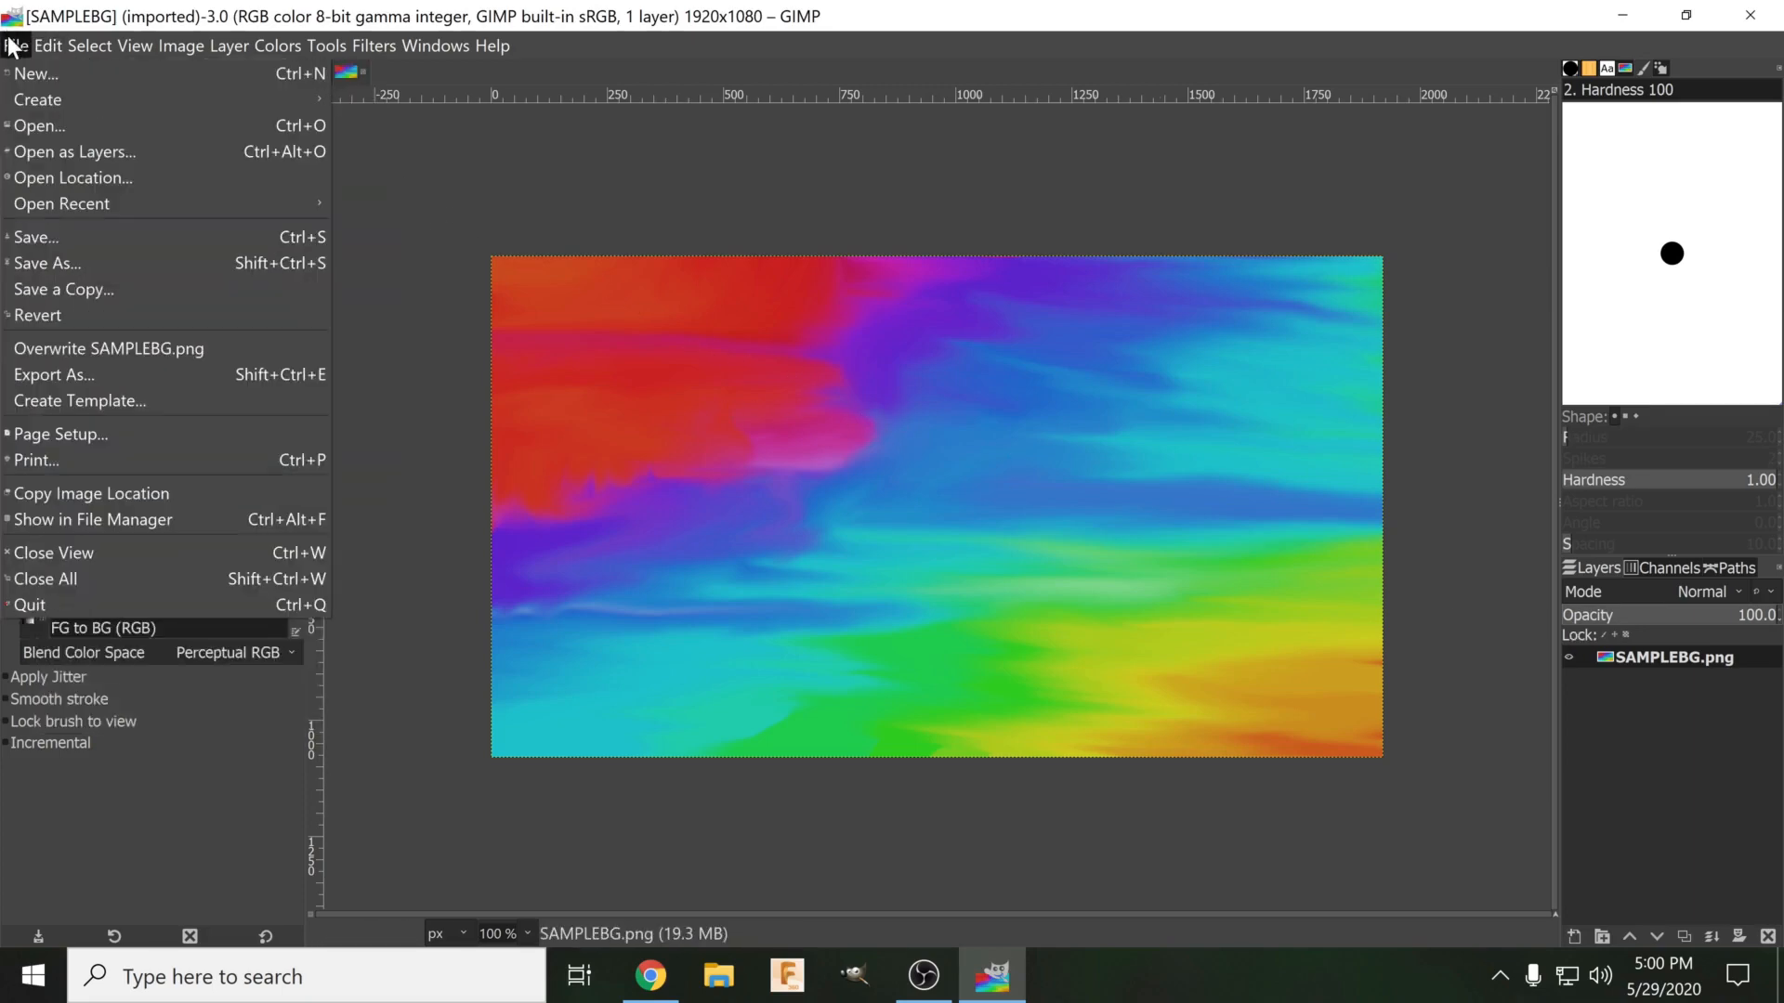
{"action": "left_click", "coordinate": [39, 79]}
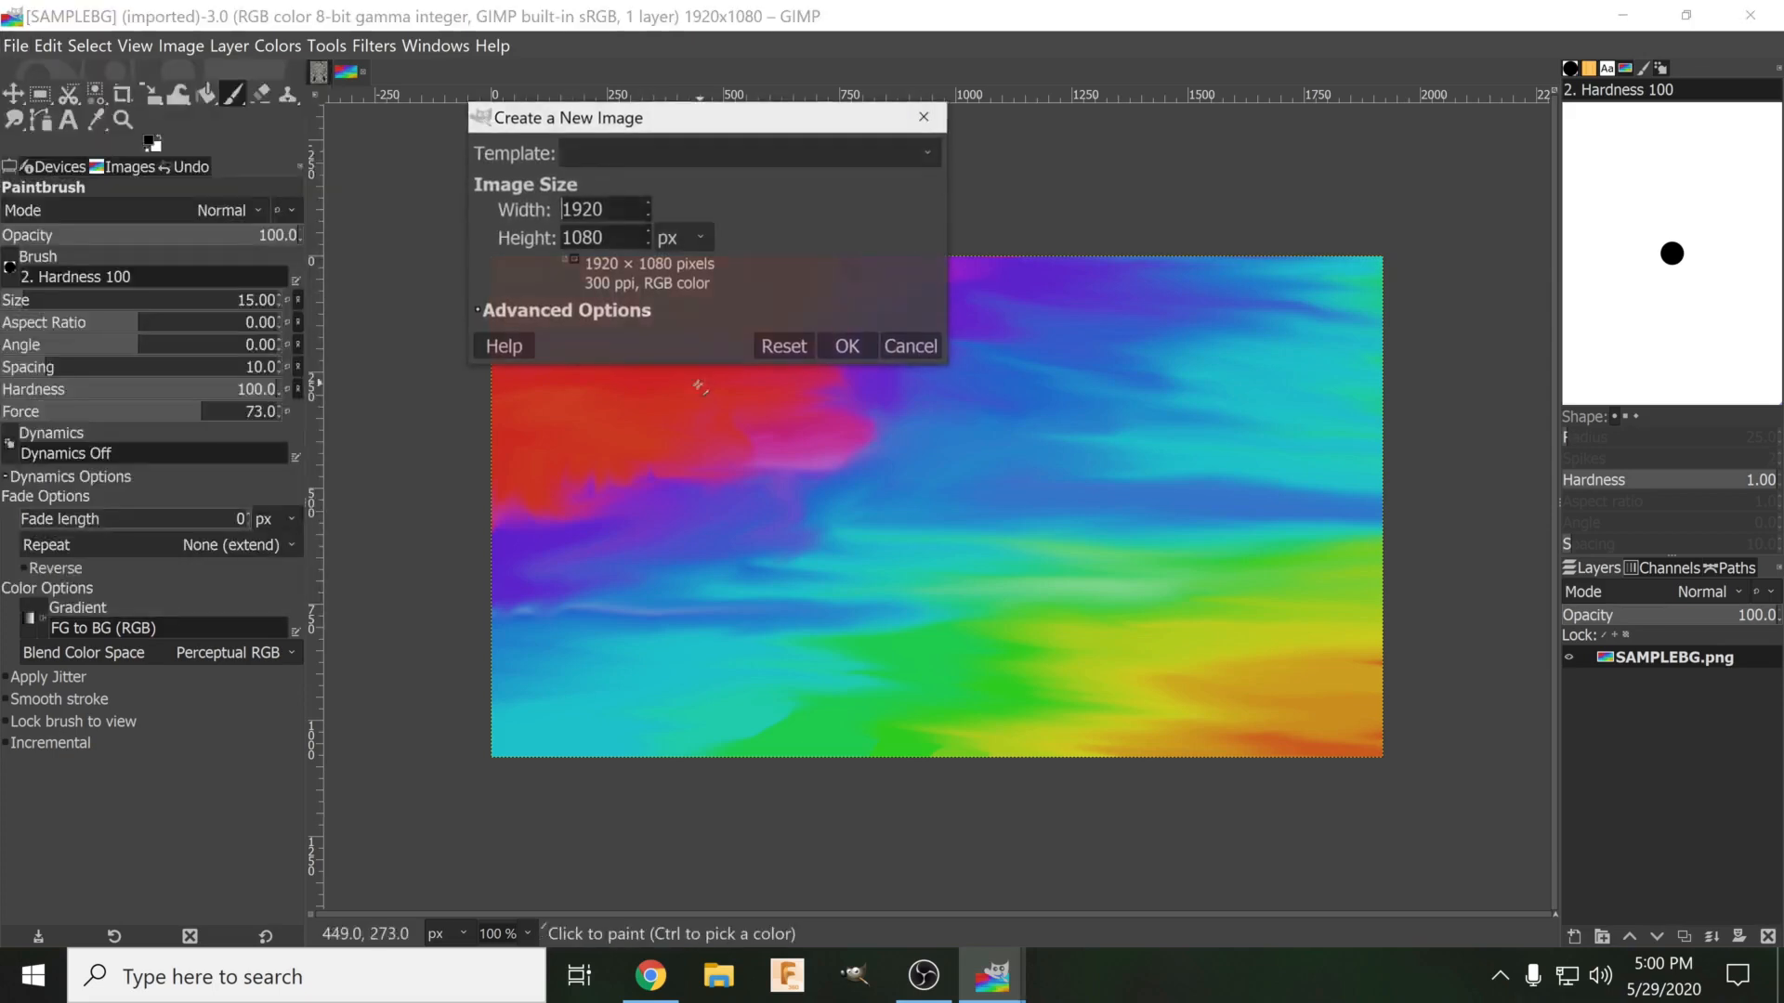
{"action": "left_click", "coordinate": [906, 348]}
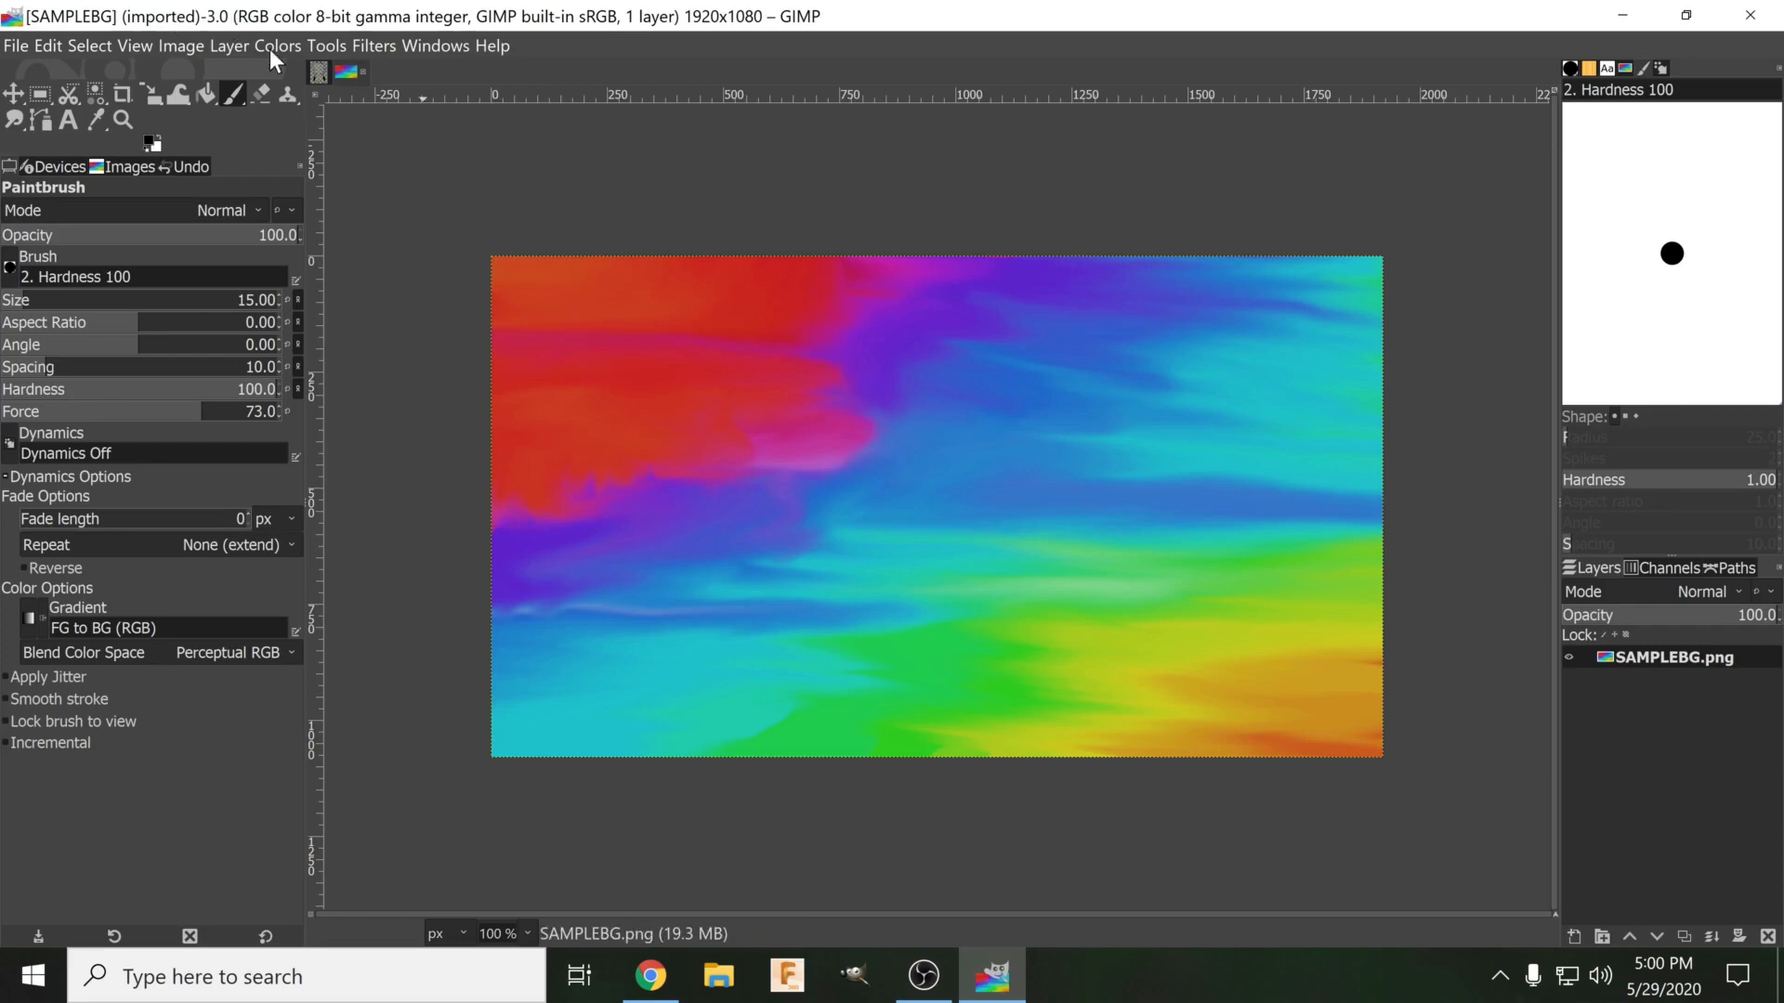
Create a blank 1063 × 1376 px image matching the TransparentDennis dimensions and return to the TransparentDennis image.
{"action": "left_click", "coordinate": [319, 71]}
{"action": "left_click", "coordinate": [16, 46]}
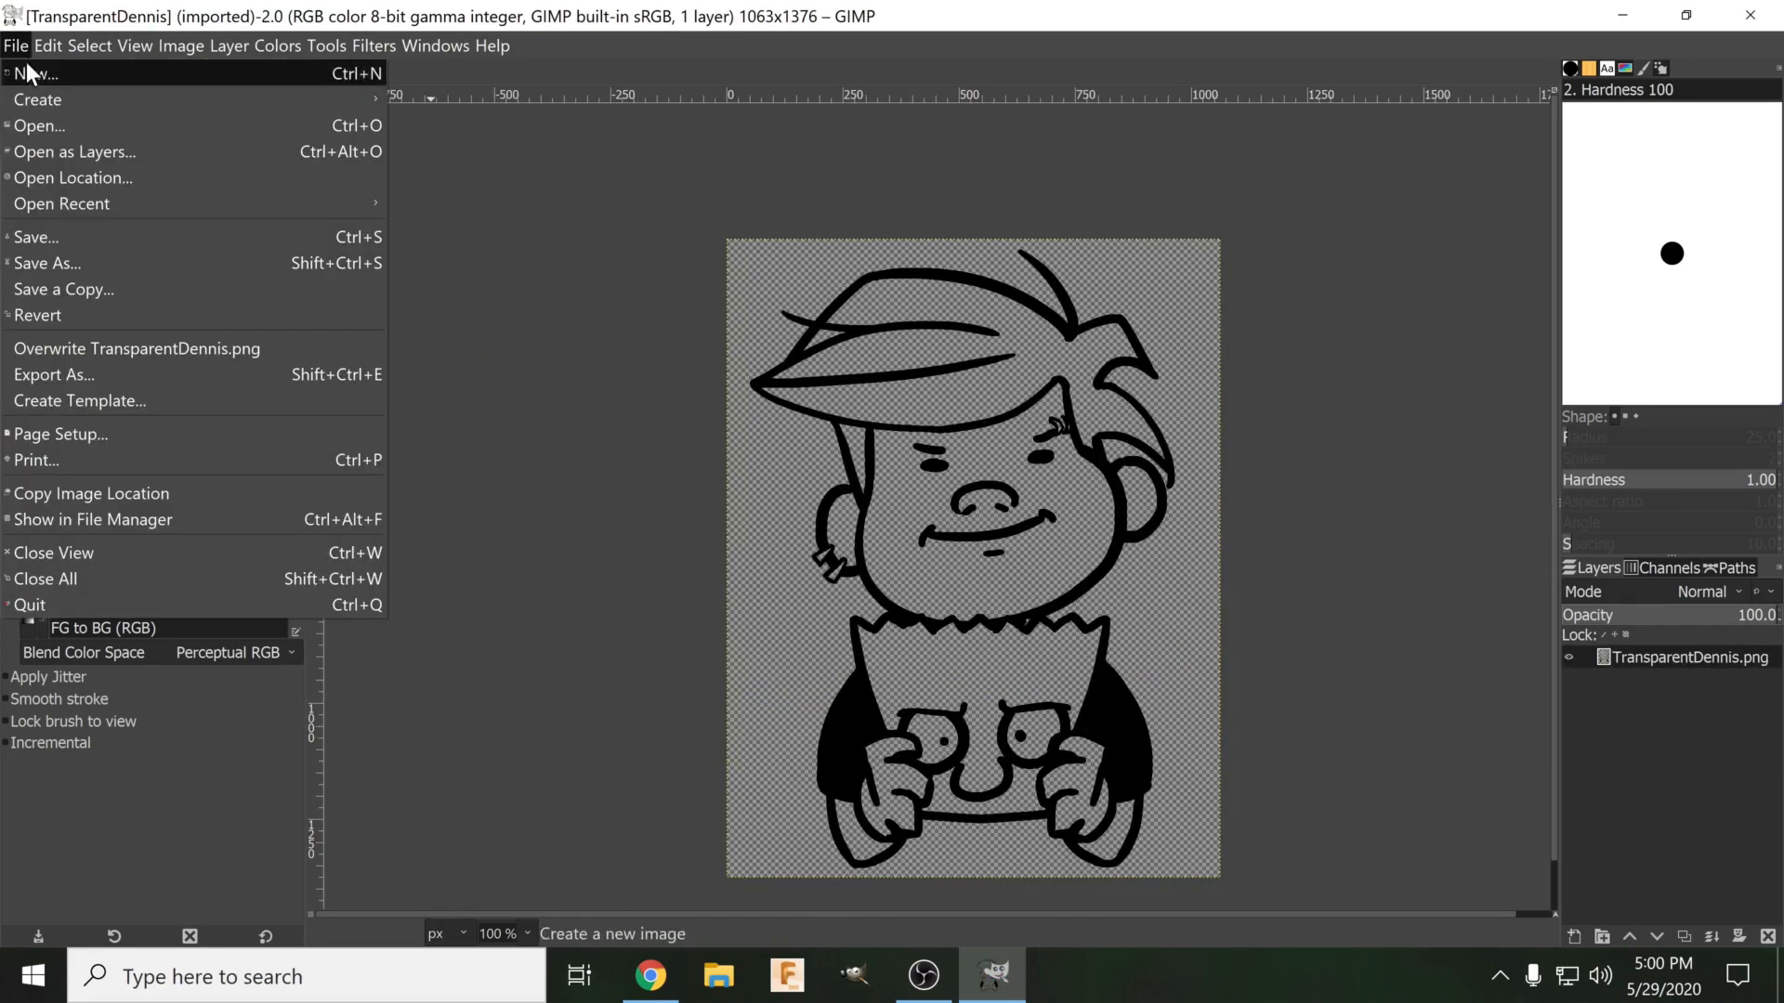
{"action": "left_click", "coordinate": [31, 76]}
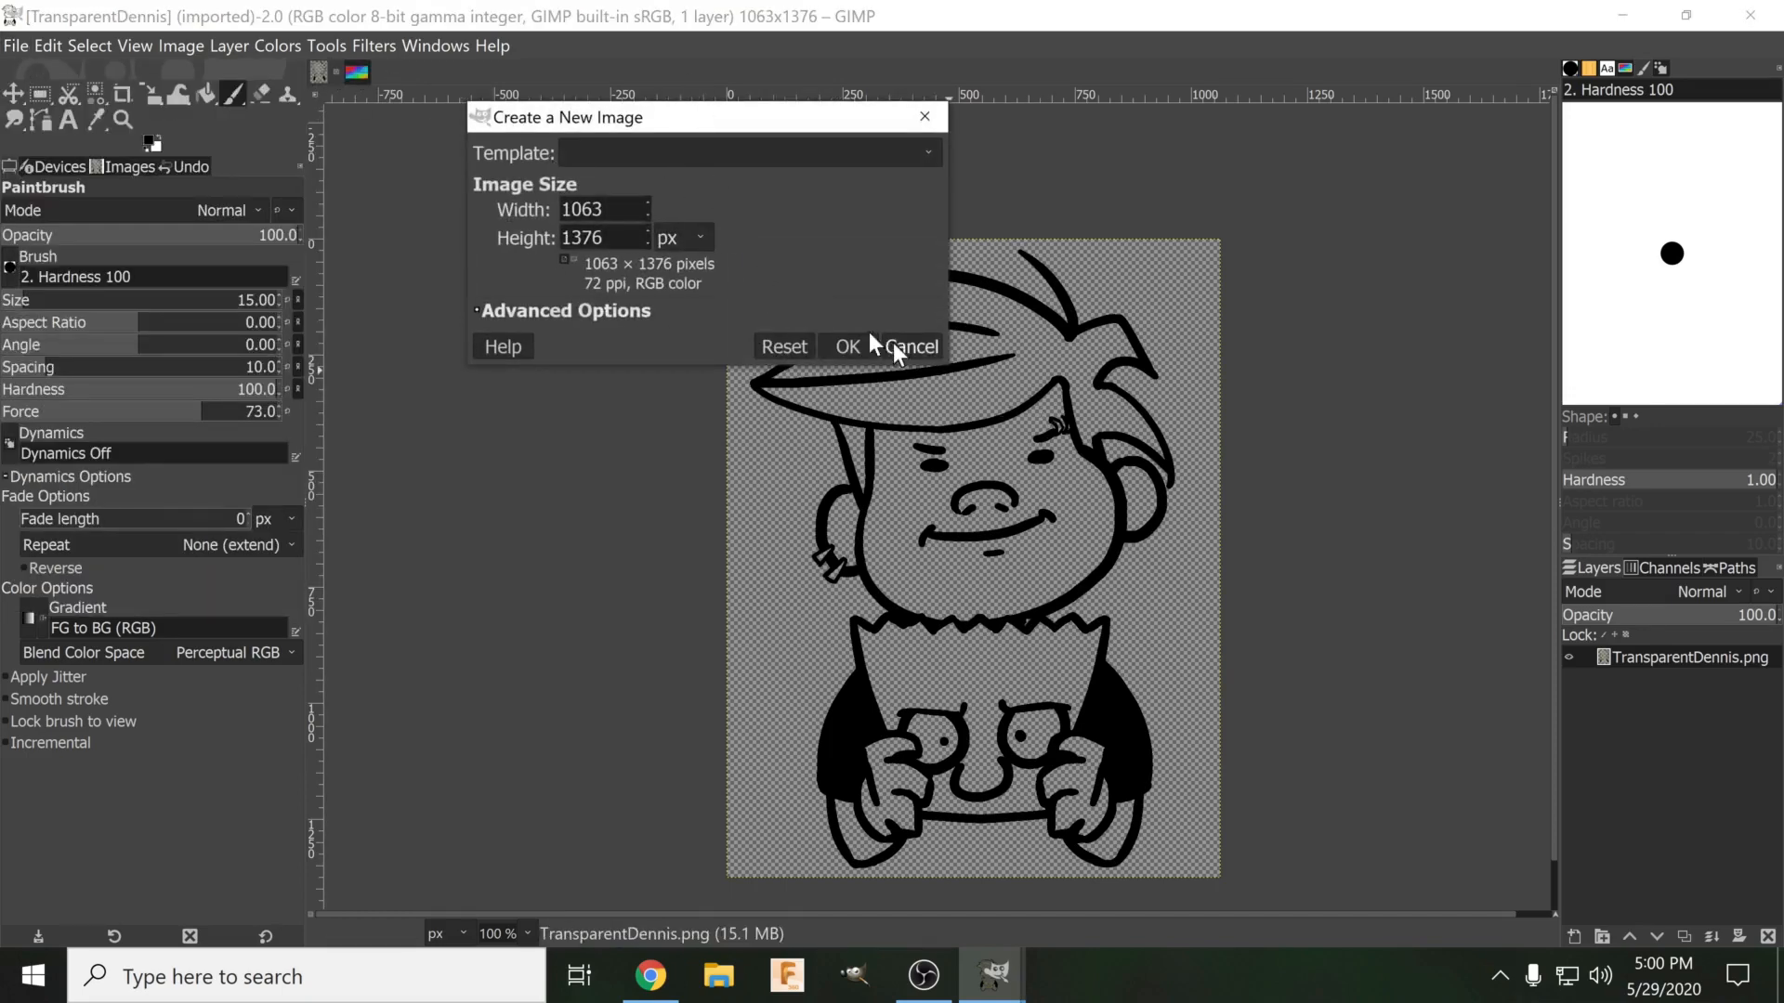
{"action": "left_click", "coordinate": [848, 347]}
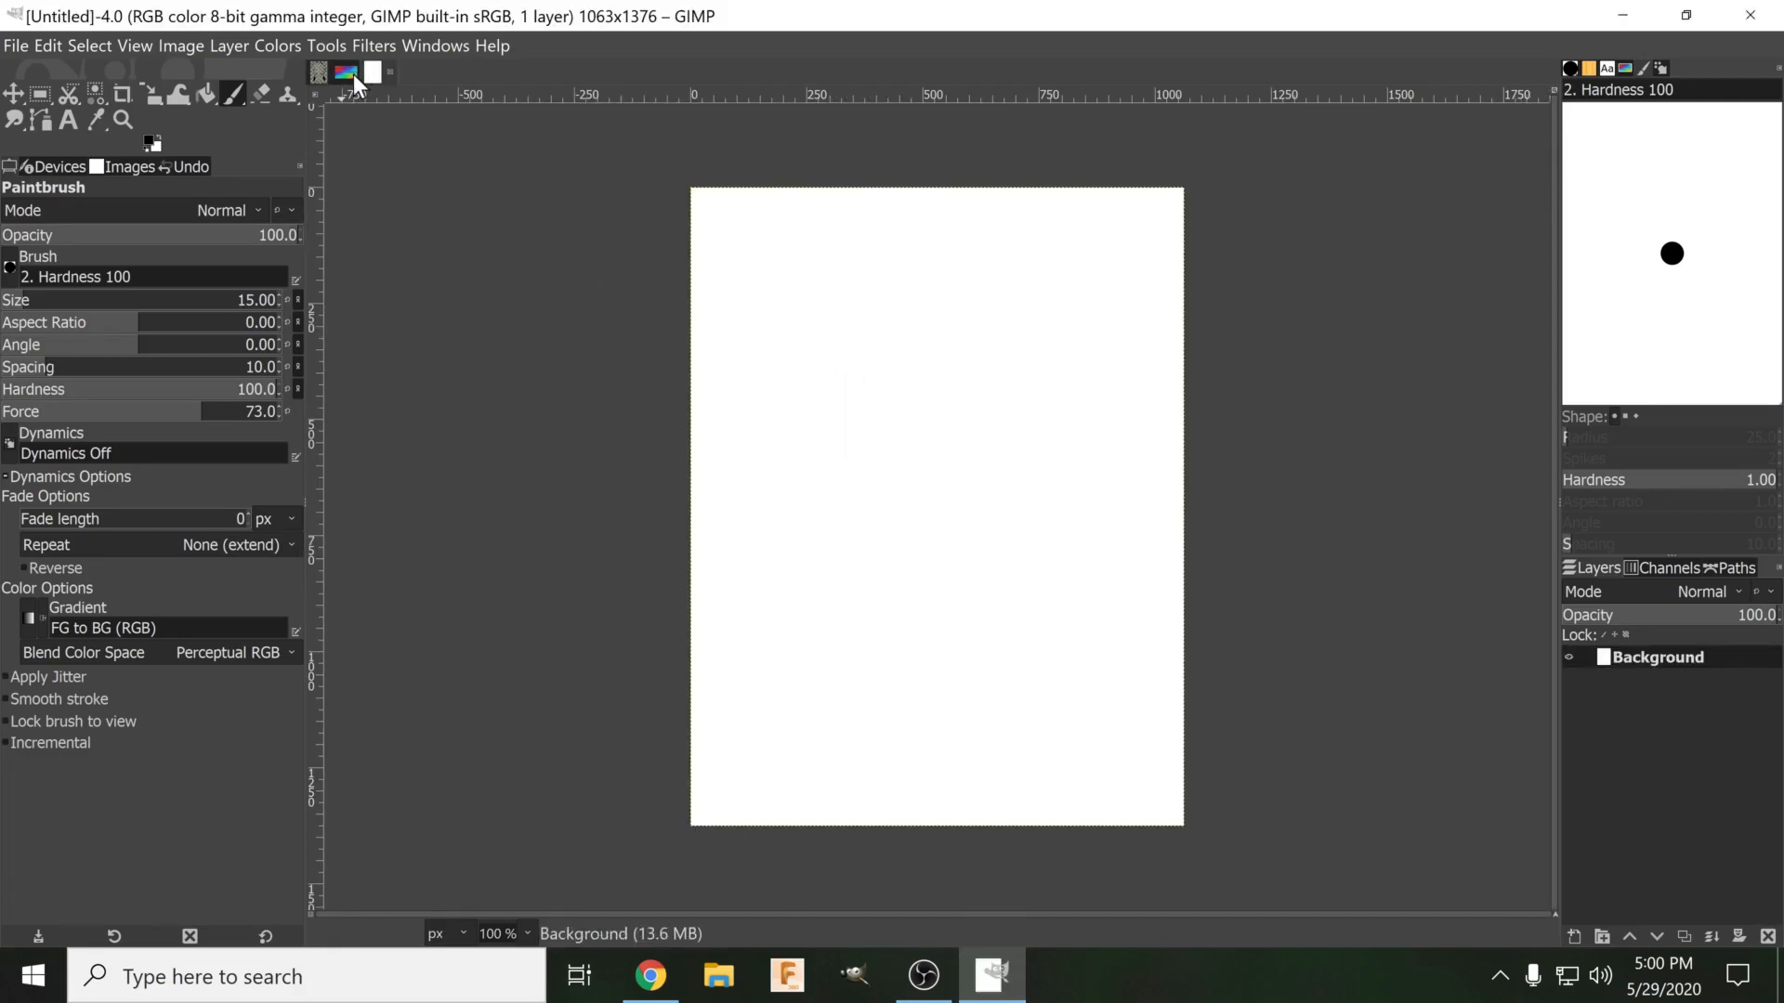
{"action": "left_click", "coordinate": [316, 74]}
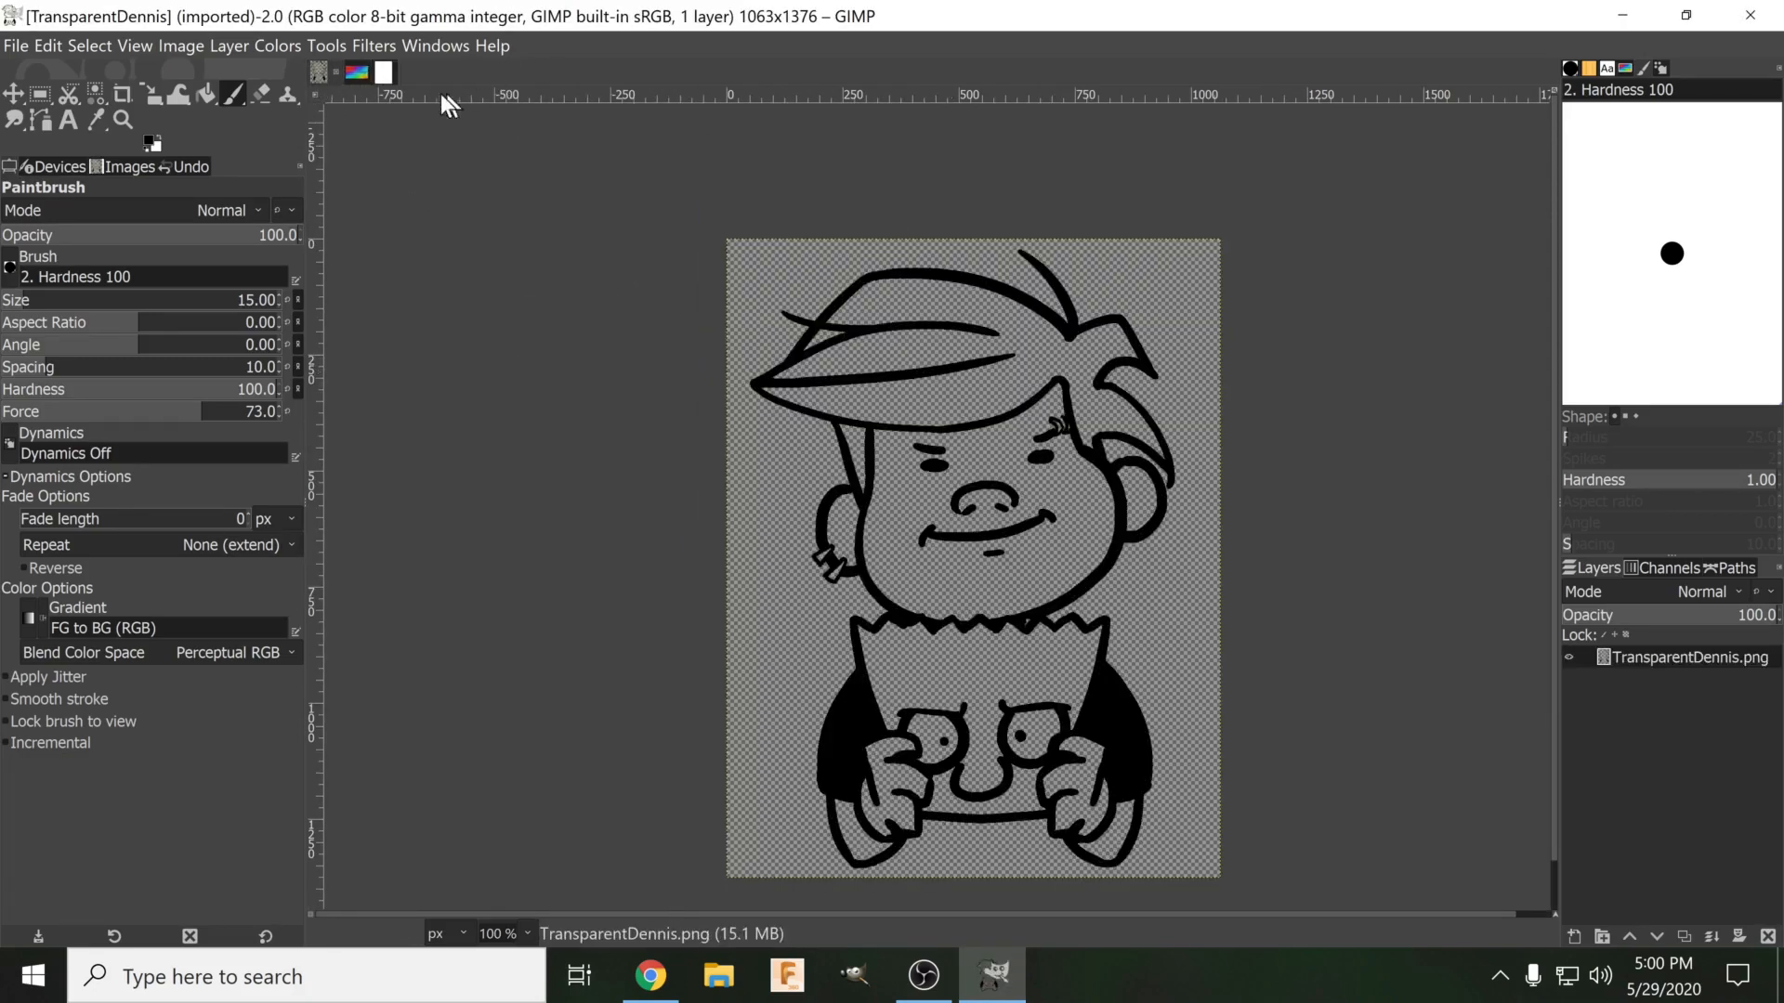
In the blank 1063 × 1376 image, paint wide black diagonal bands across the canvas with a size 156 brush.
{"action": "left_click", "coordinate": [375, 74]}
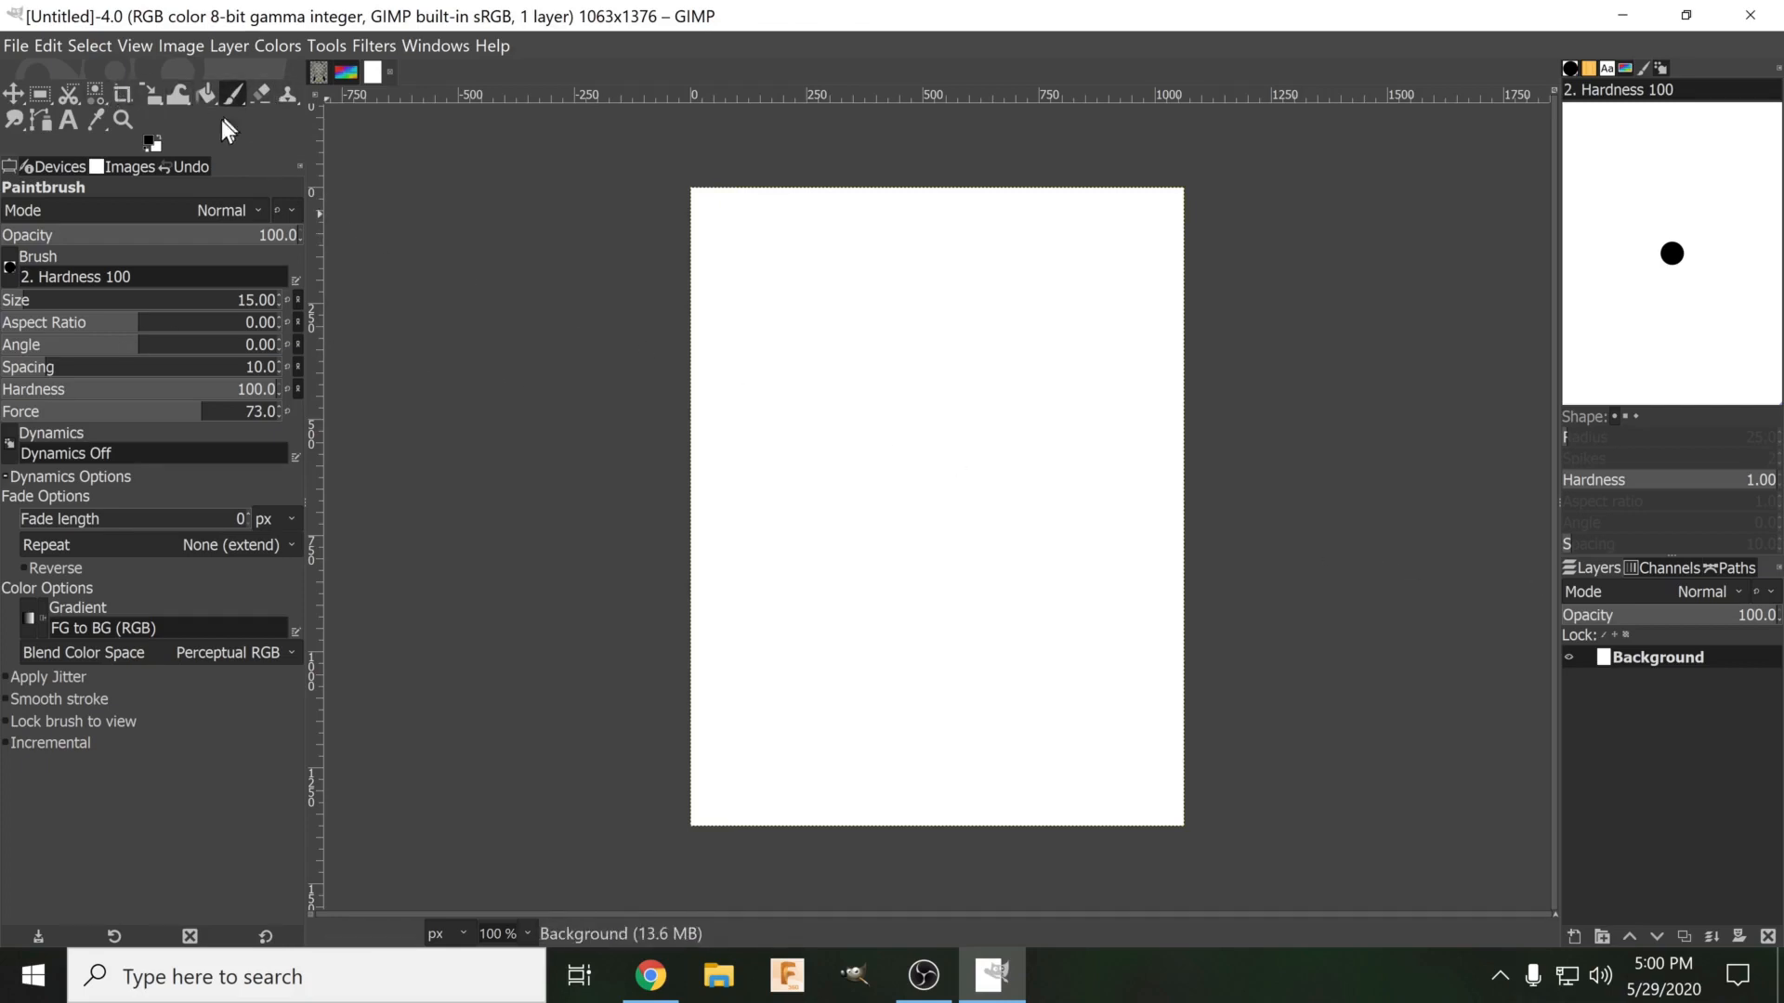
{"action": "left_click", "coordinate": [150, 139]}
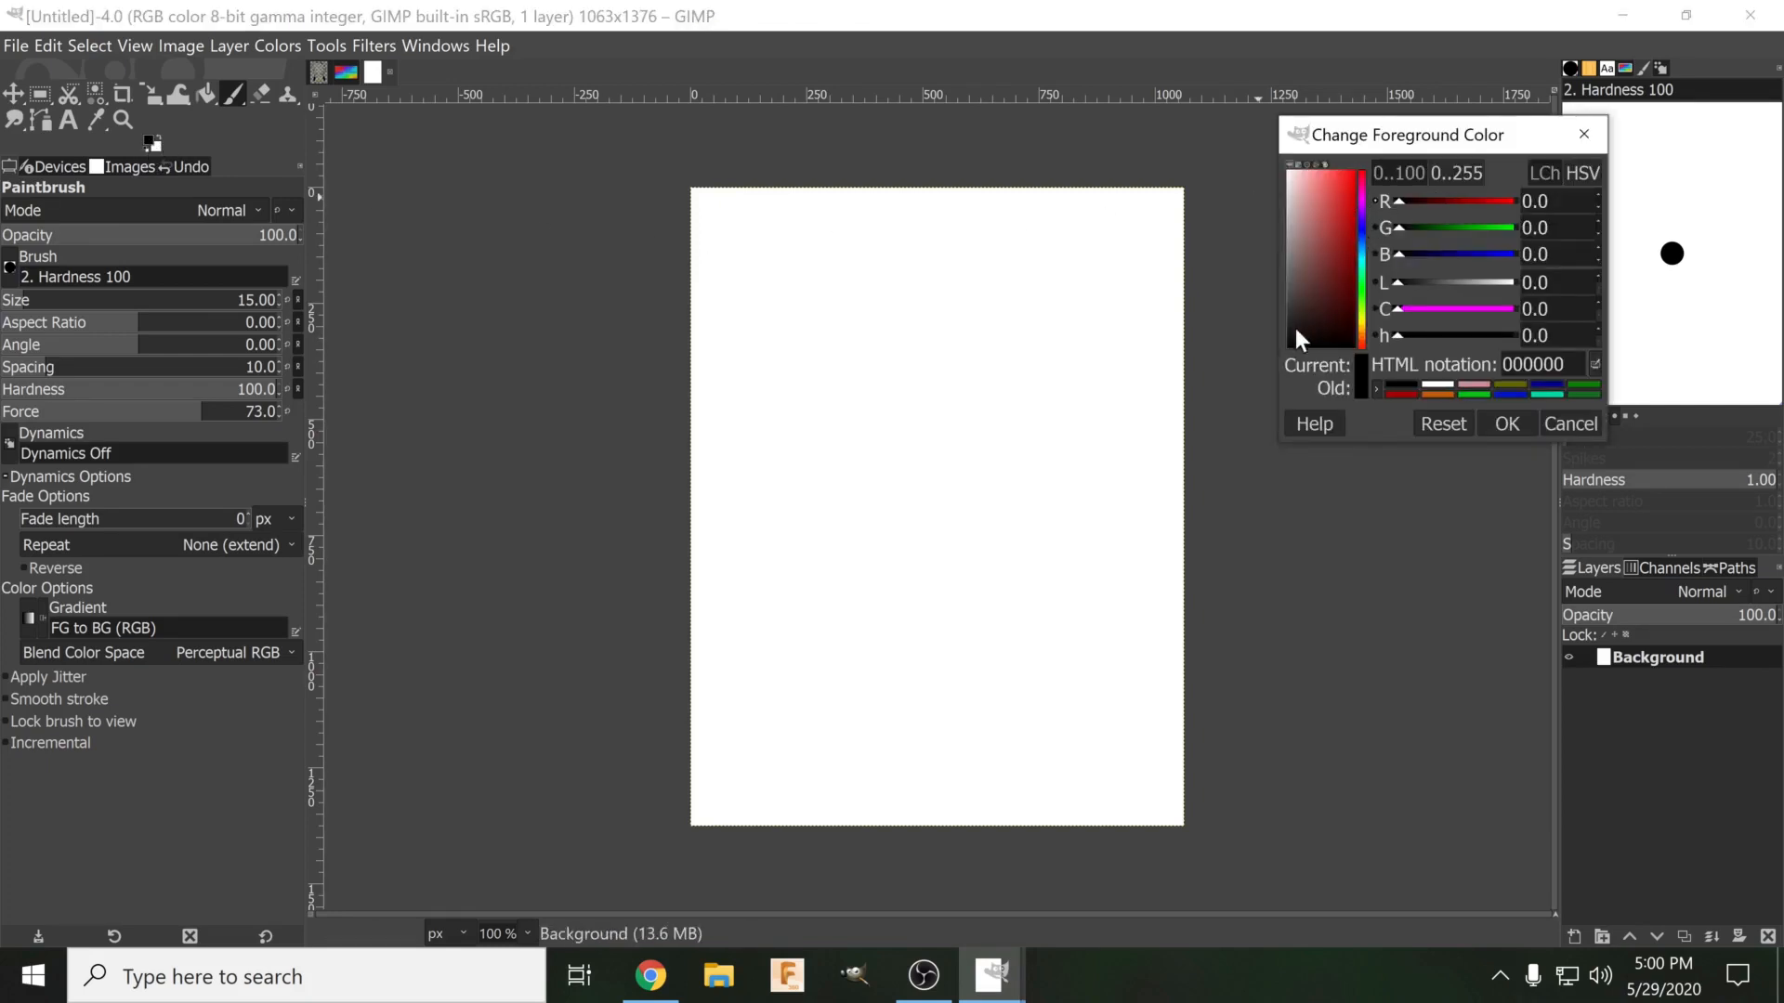
{"action": "left_click", "coordinate": [1505, 424]}
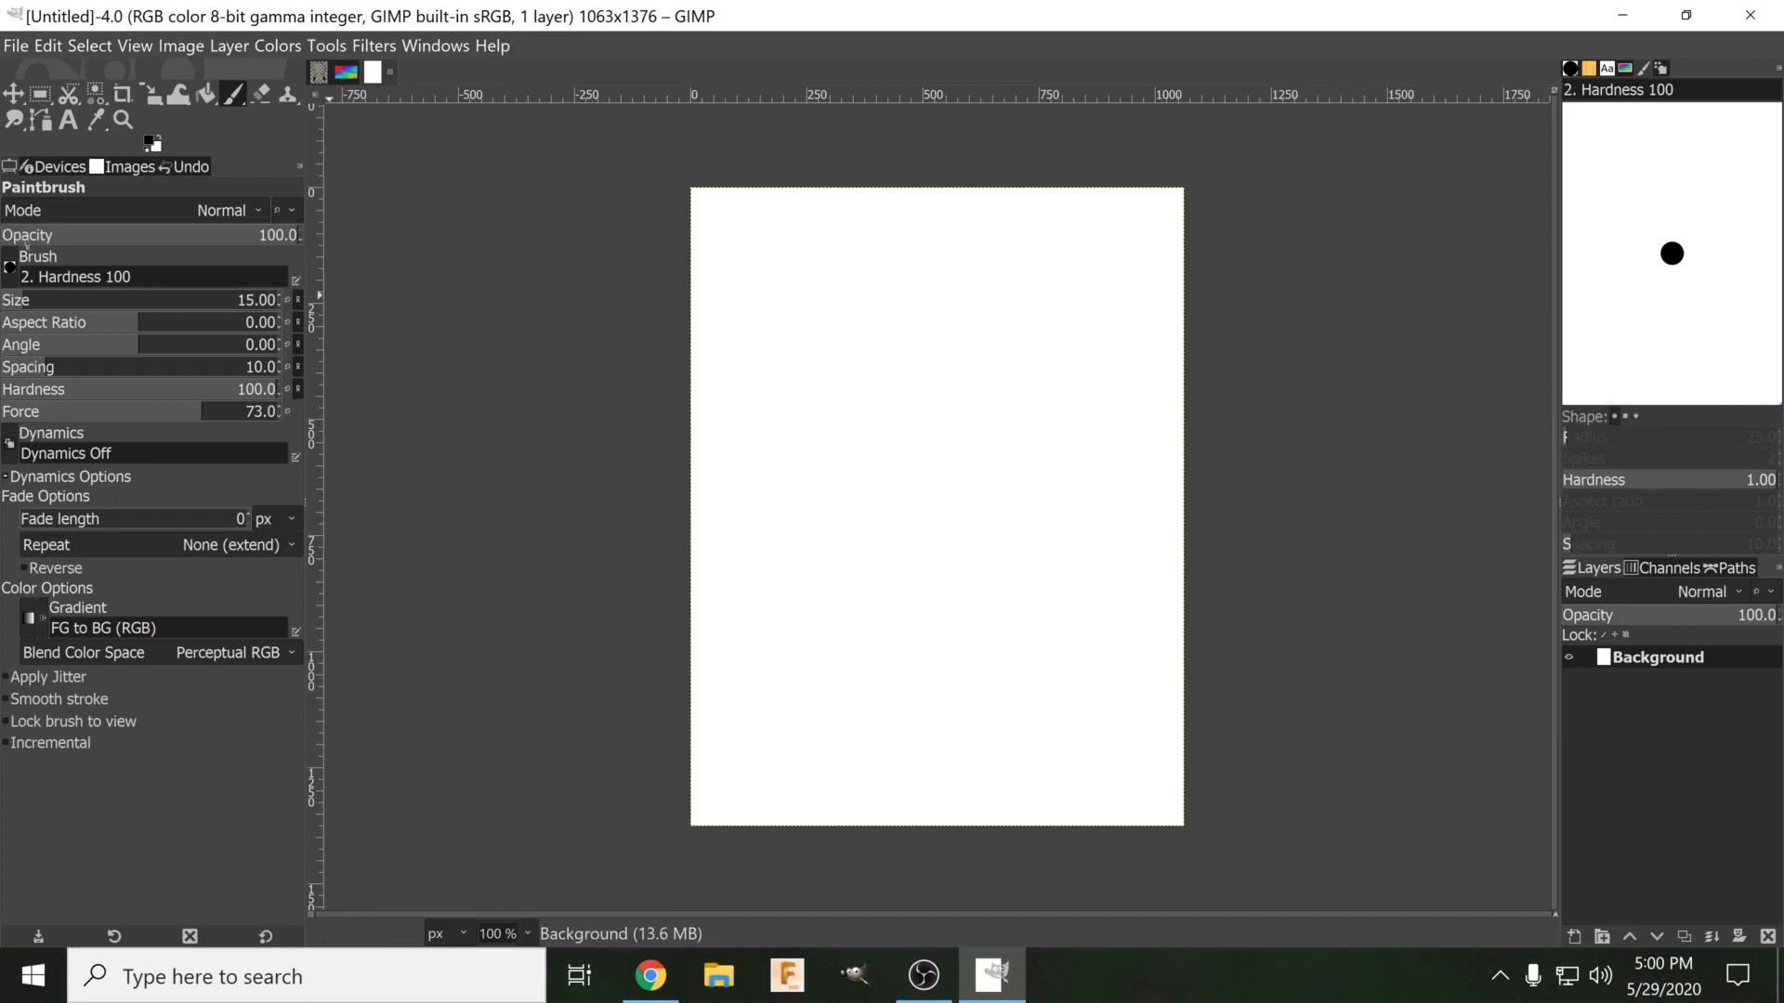
{"action": "left_click_drag", "start_coordinate": [53, 299], "coordinate": [121, 300]}
{"action": "mouse_move", "coordinate": [756, 216]}
{"action": "left_mouse_down"}
{"action": "mouse_move", "coordinate": [711, 239]}
{"action": "mouse_move", "coordinate": [711, 279]}
{"action": "mouse_move", "coordinate": [973, 136]}
{"action": "left_mouse_up"}
{"action": "mouse_move", "coordinate": [1280, 210]}
{"action": "left_mouse_down"}
{"action": "mouse_move", "coordinate": [784, 387]}
{"action": "mouse_move", "coordinate": [706, 446]}
{"action": "left_mouse_up"}
{"action": "mouse_move", "coordinate": [734, 550]}
{"action": "left_mouse_down"}
{"action": "mouse_move", "coordinate": [1111, 310]}
{"action": "mouse_move", "coordinate": [1161, 297]}
{"action": "left_mouse_up"}
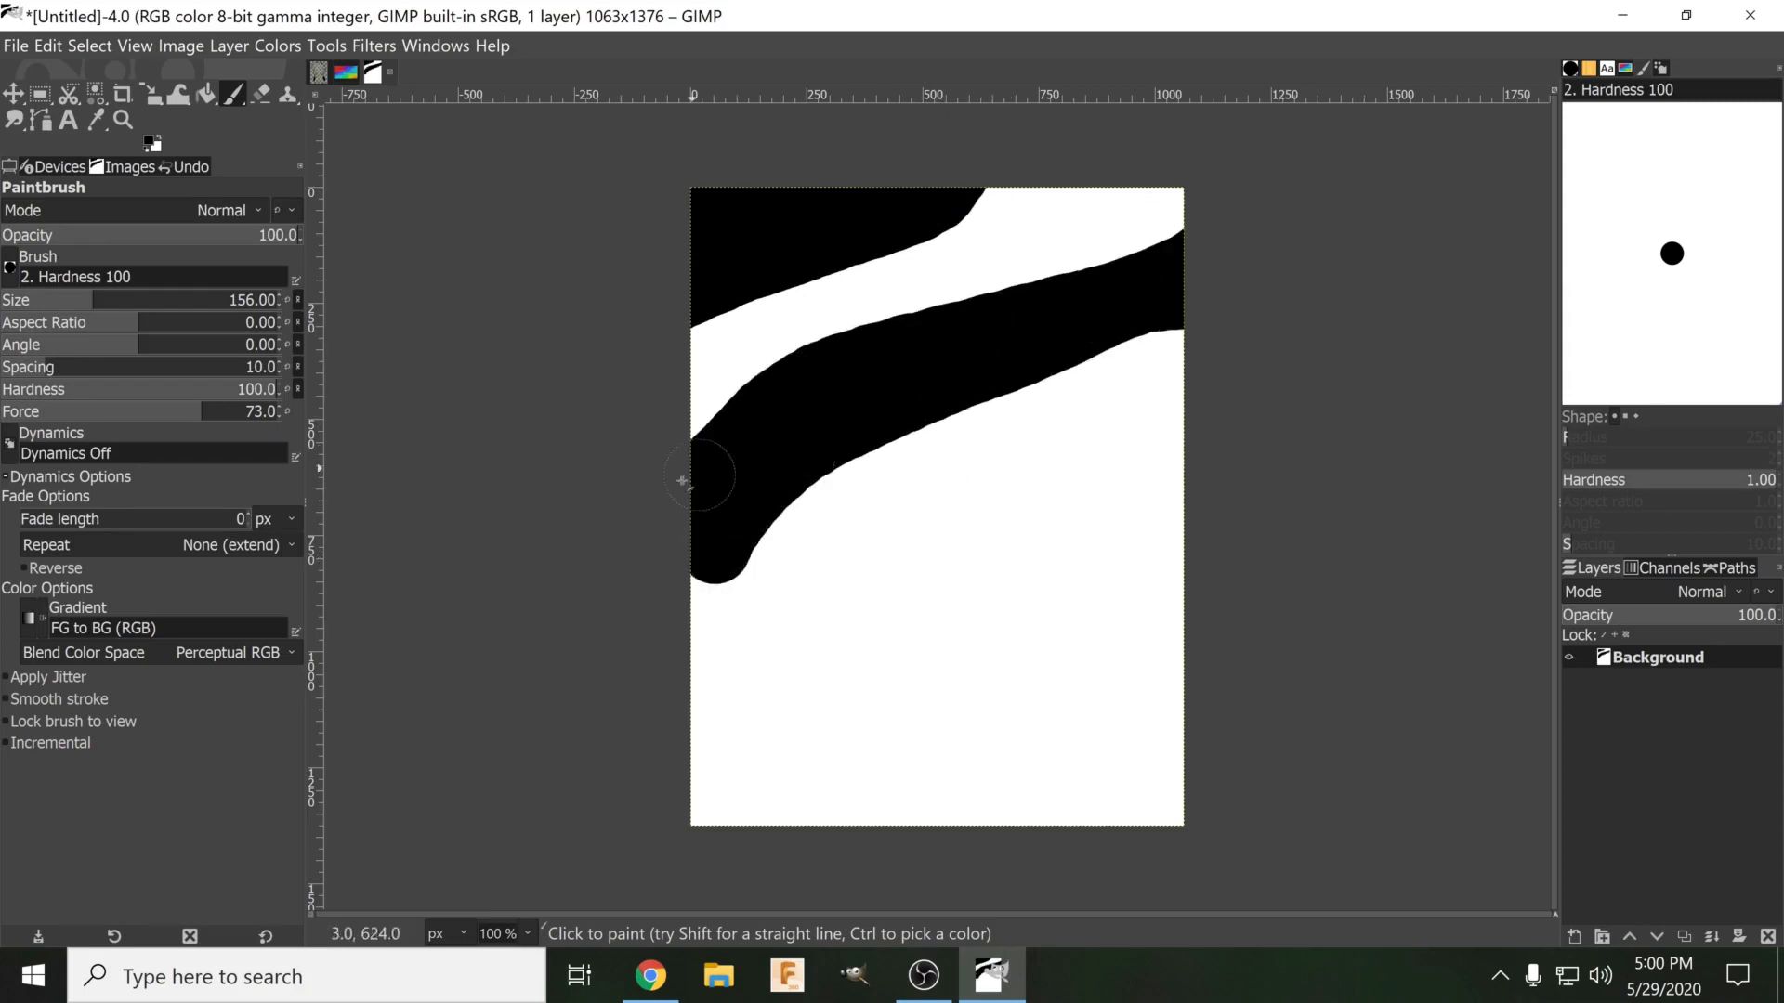
{"action": "left_click_drag", "start_coordinate": [683, 721], "coordinate": [1651, 448]}
{"action": "mouse_move", "coordinate": [667, 797]}
{"action": "left_mouse_down"}
{"action": "mouse_move", "coordinate": [931, 643]}
{"action": "mouse_move", "coordinate": [1381, 498]}
{"action": "left_mouse_up"}
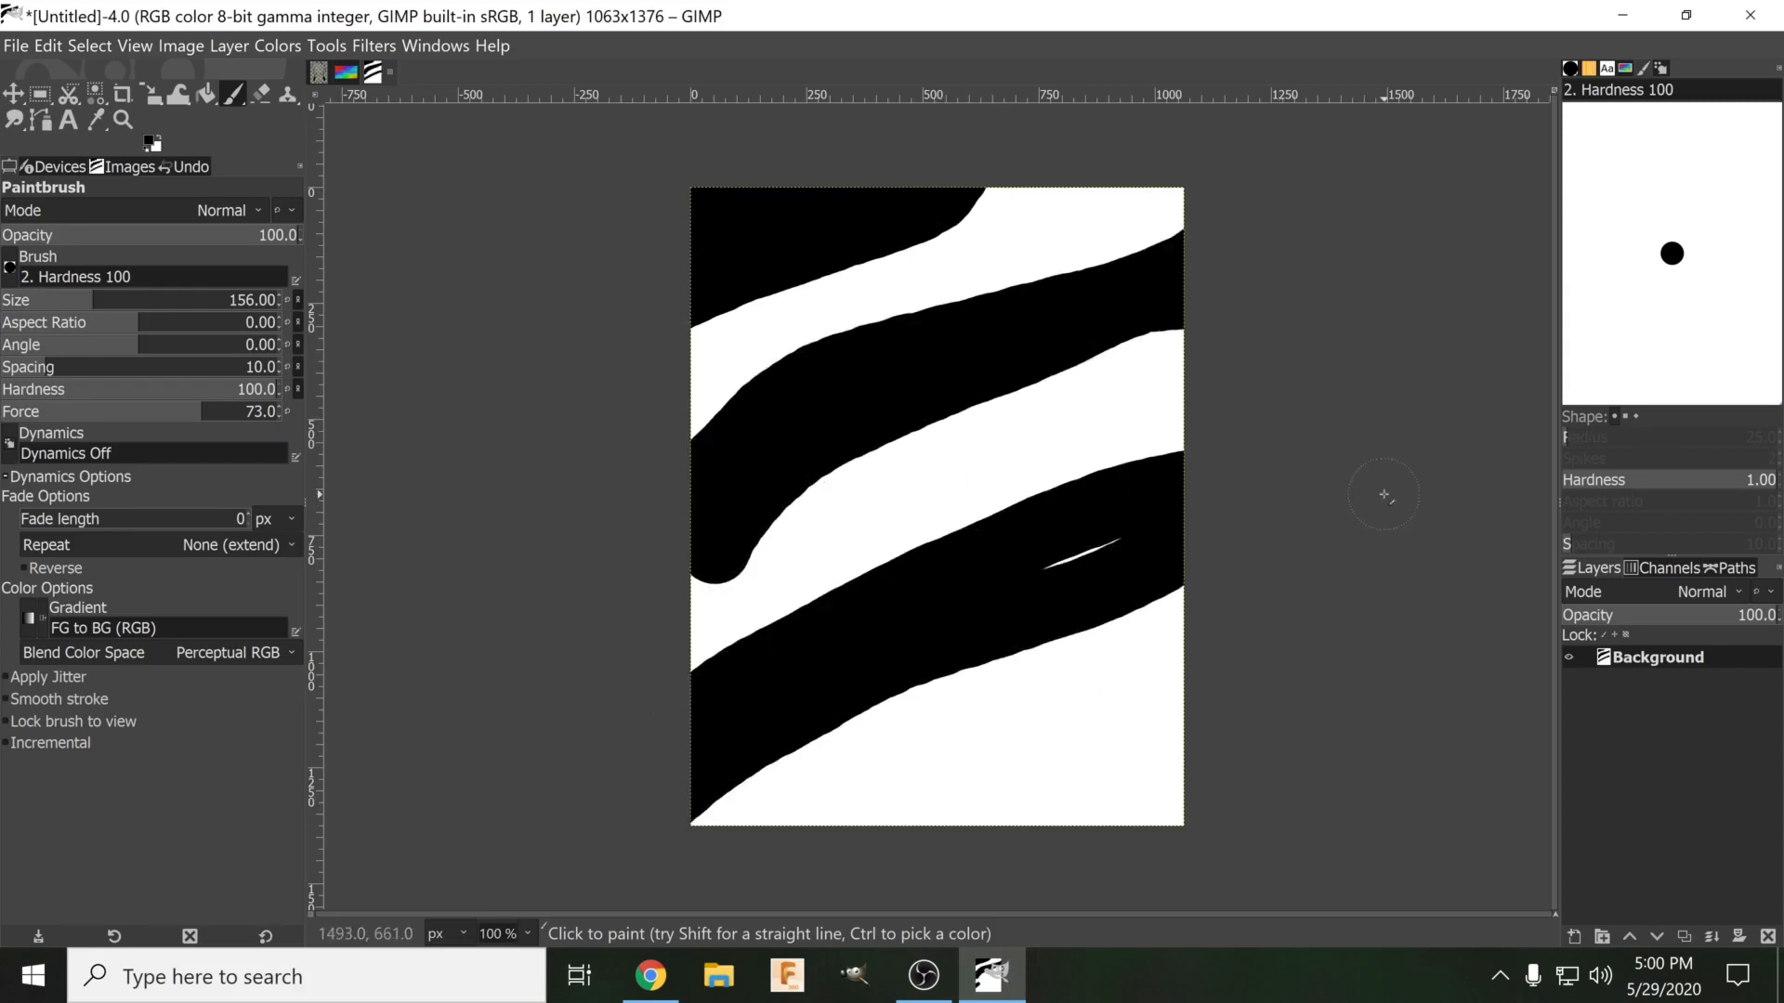
{"action": "left_click", "coordinate": [1075, 577]}
{"action": "left_click", "coordinate": [881, 852]}
{"action": "mouse_move", "coordinate": [887, 847]}
{"action": "left_mouse_down"}
{"action": "mouse_move", "coordinate": [1028, 844]}
{"action": "mouse_move", "coordinate": [1043, 820]}
{"action": "mouse_move", "coordinate": [1183, 781]}
{"action": "left_mouse_up"}
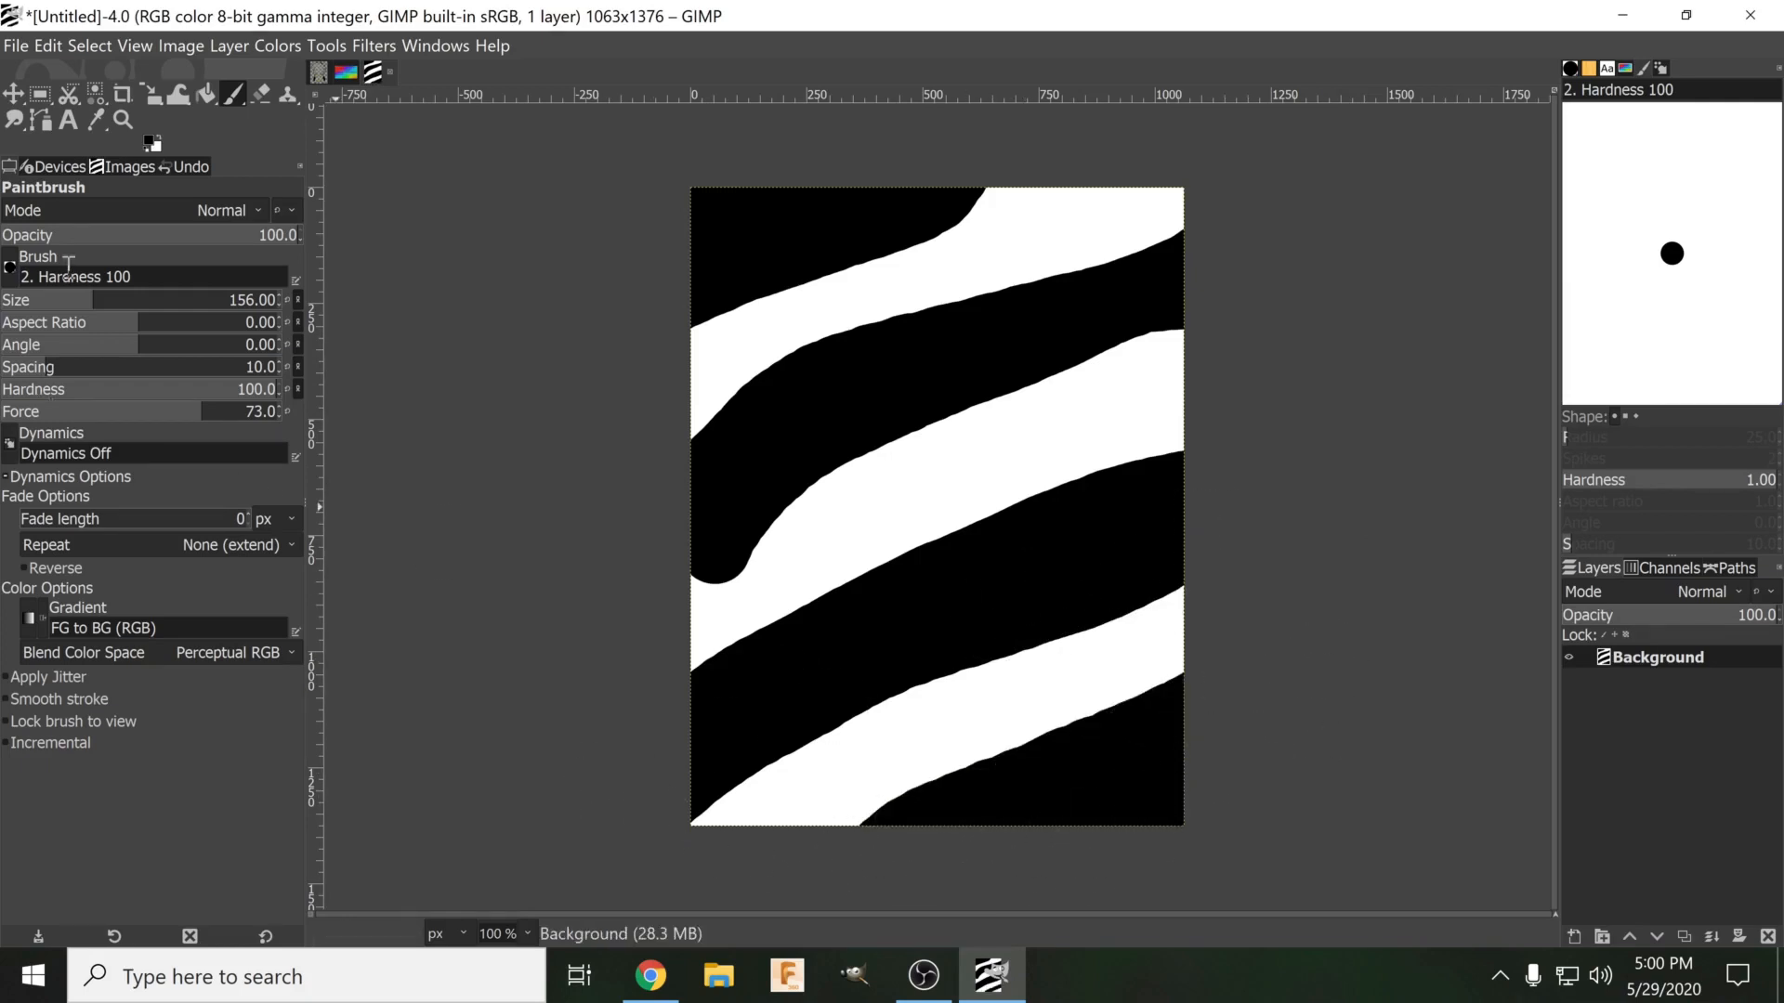
Set the foreground colour to bright red and paint over the white gaps between the black diagonal bands.
{"action": "left_click", "coordinate": [146, 138]}
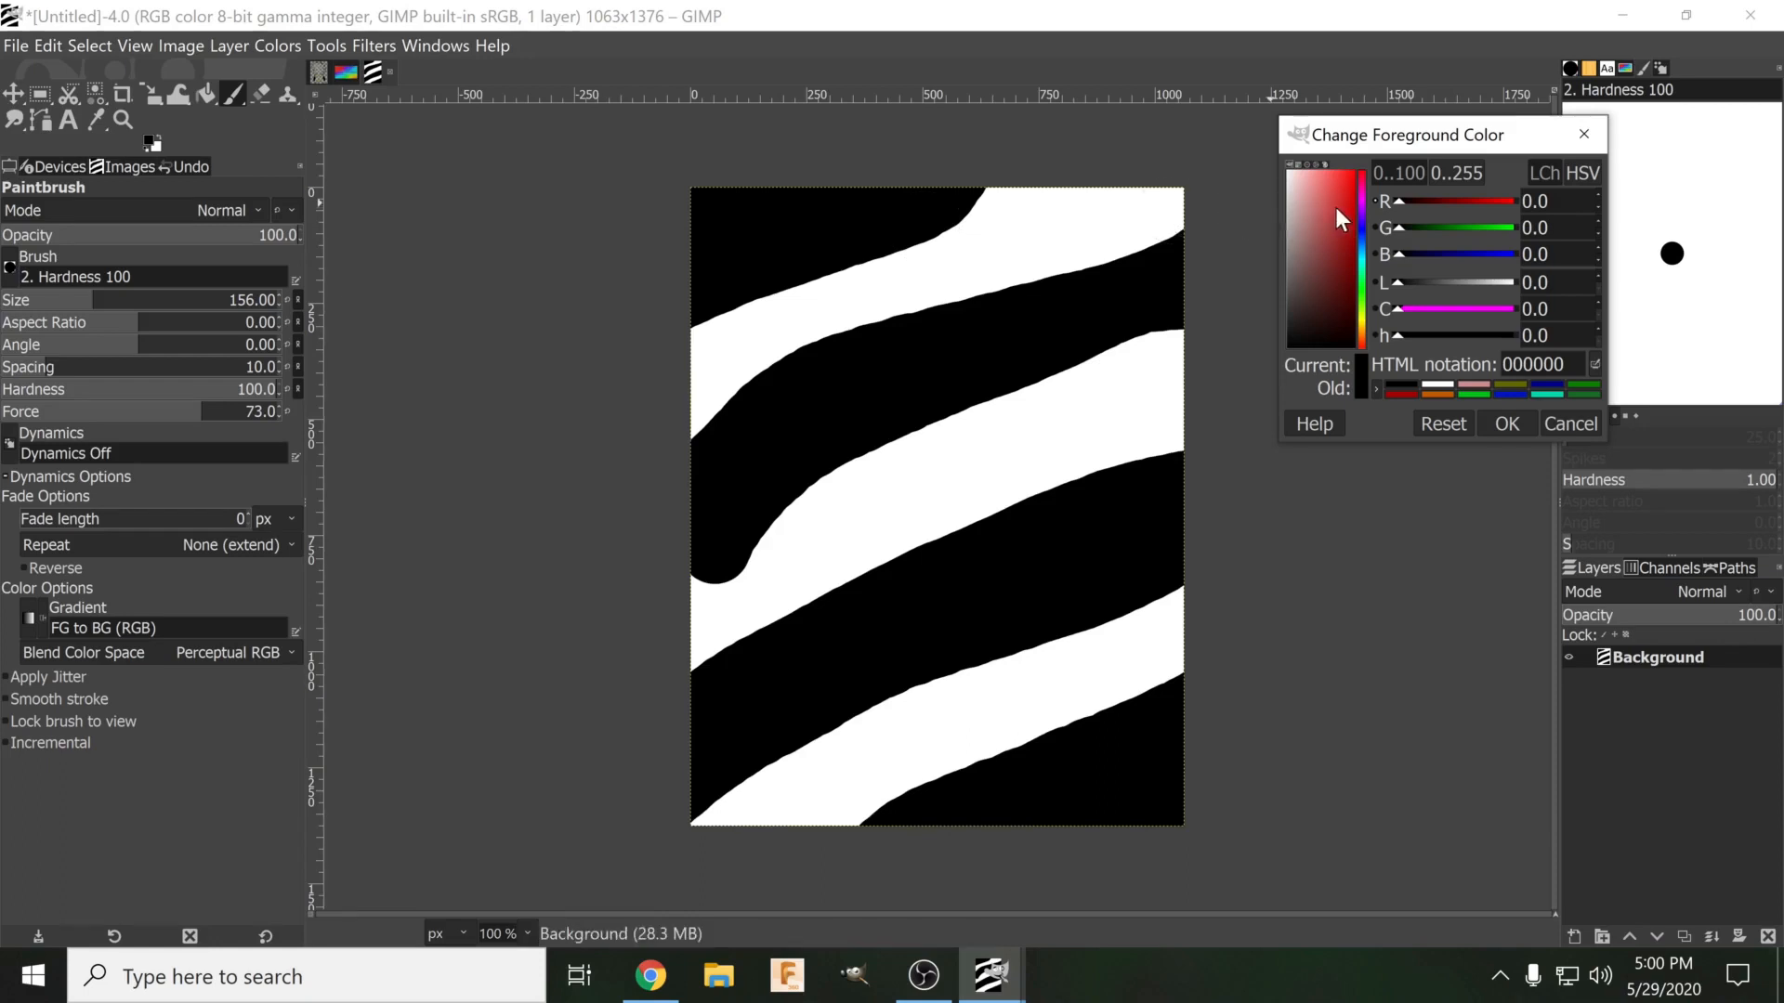
{"action": "left_click_drag", "start_coordinate": [1335, 208], "coordinate": [1398, 171]}
{"action": "left_click", "coordinate": [1507, 424]}
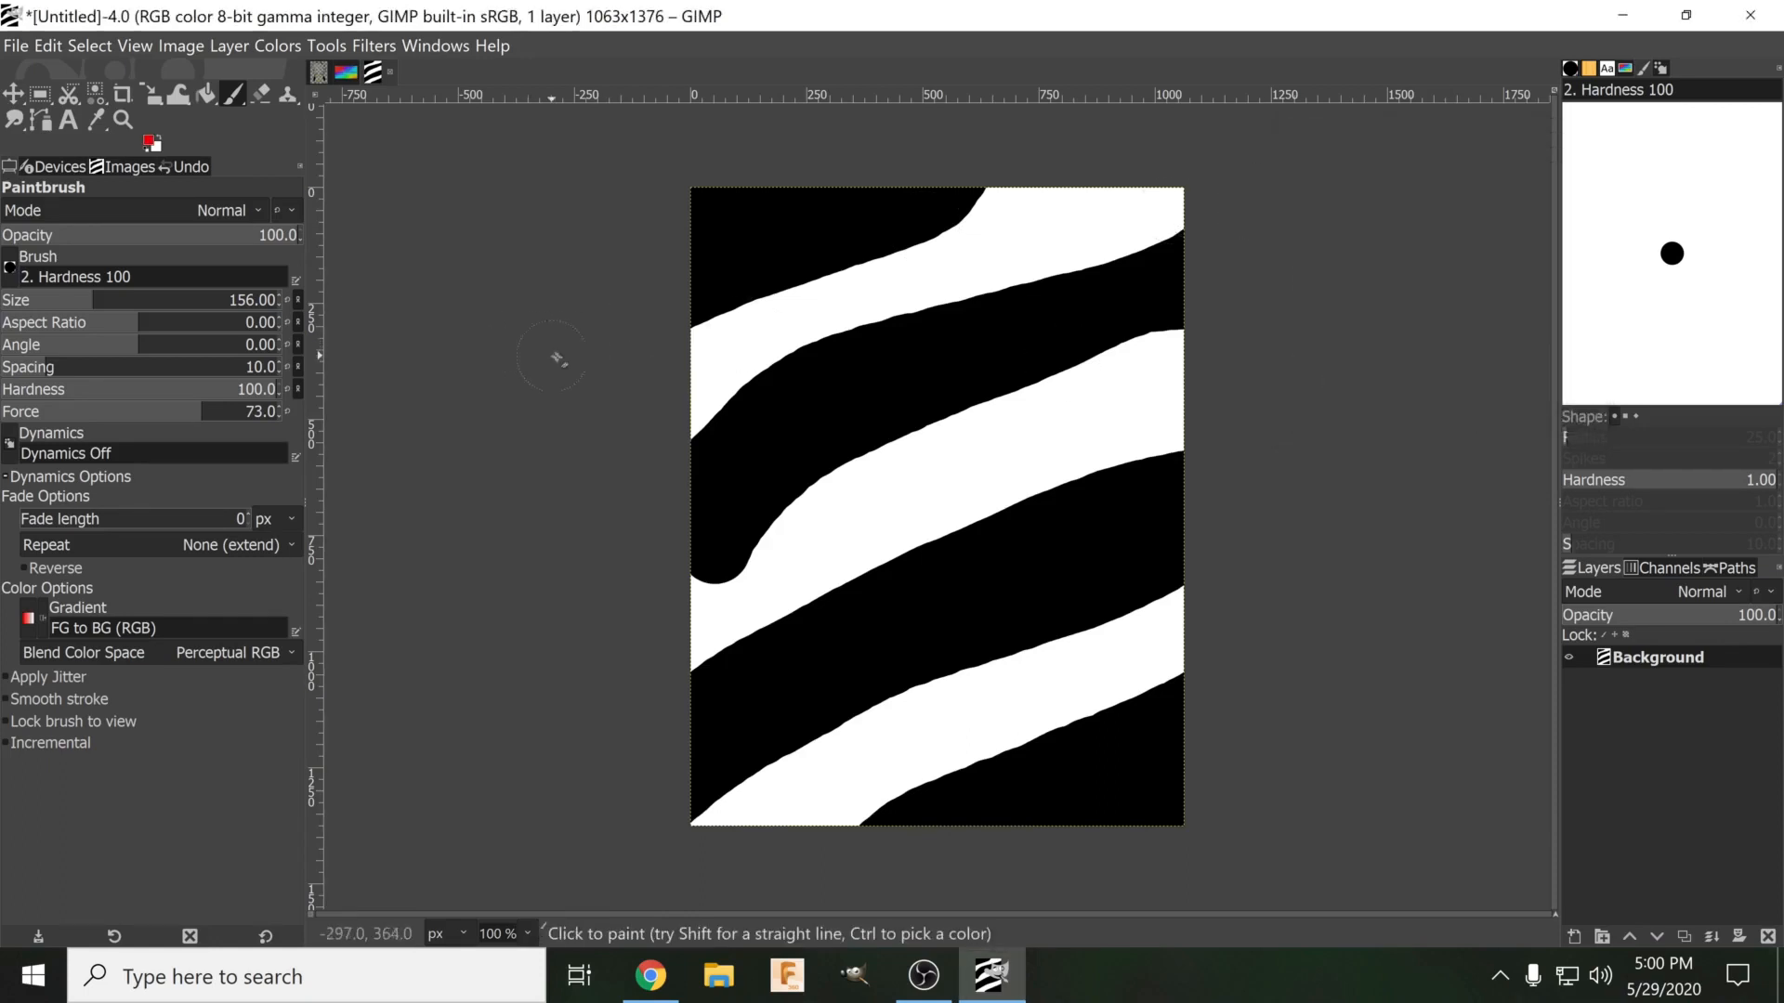
{"action": "mouse_move", "coordinate": [650, 357]}
{"action": "left_mouse_down"}
{"action": "mouse_move", "coordinate": [941, 255]}
{"action": "mouse_move", "coordinate": [1018, 197]}
{"action": "left_mouse_up"}
{"action": "mouse_move", "coordinate": [678, 444]}
{"action": "left_mouse_down"}
{"action": "mouse_move", "coordinate": [802, 355]}
{"action": "mouse_move", "coordinate": [1024, 263]}
{"action": "mouse_move", "coordinate": [1137, 177]}
{"action": "mouse_move", "coordinate": [1148, 121]}
{"action": "left_mouse_up"}
{"action": "mouse_move", "coordinate": [1055, 263]}
{"action": "left_mouse_down"}
{"action": "mouse_move", "coordinate": [1092, 283]}
{"action": "mouse_move", "coordinate": [1256, 153]}
{"action": "left_mouse_up"}
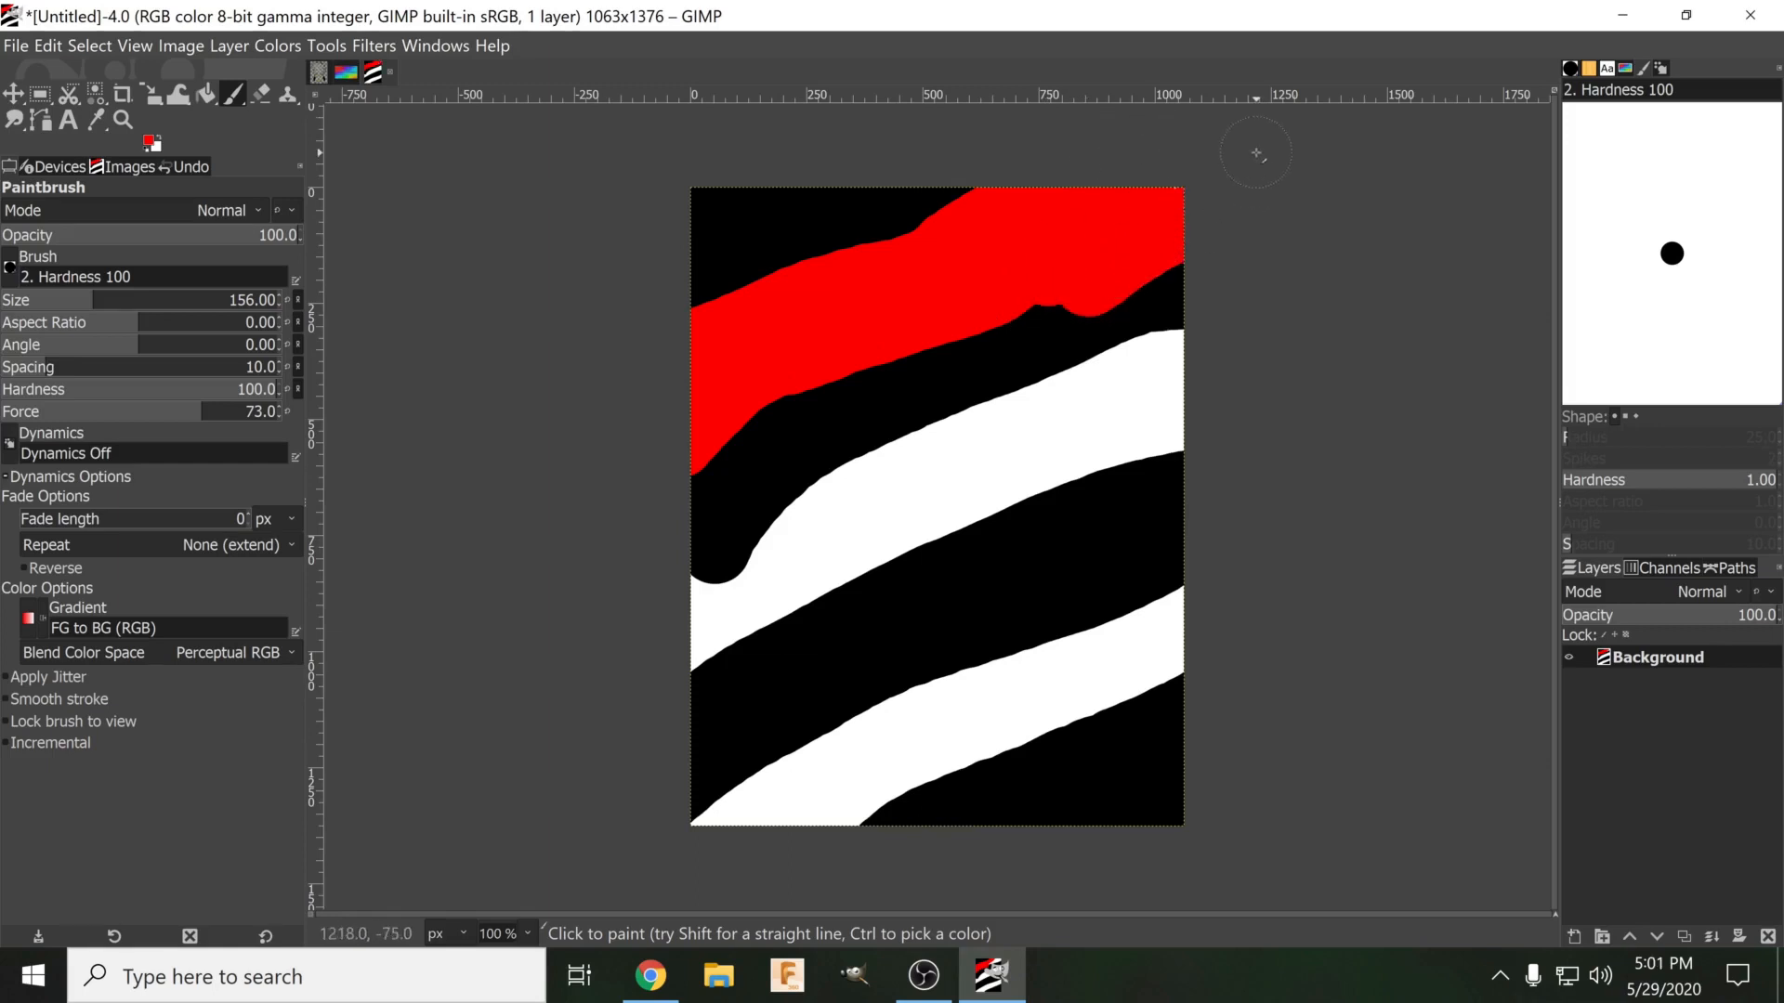
{"action": "mouse_move", "coordinate": [666, 653]}
{"action": "left_mouse_down"}
{"action": "mouse_move", "coordinate": [929, 455]}
{"action": "mouse_move", "coordinate": [1261, 303]}
{"action": "left_mouse_up"}
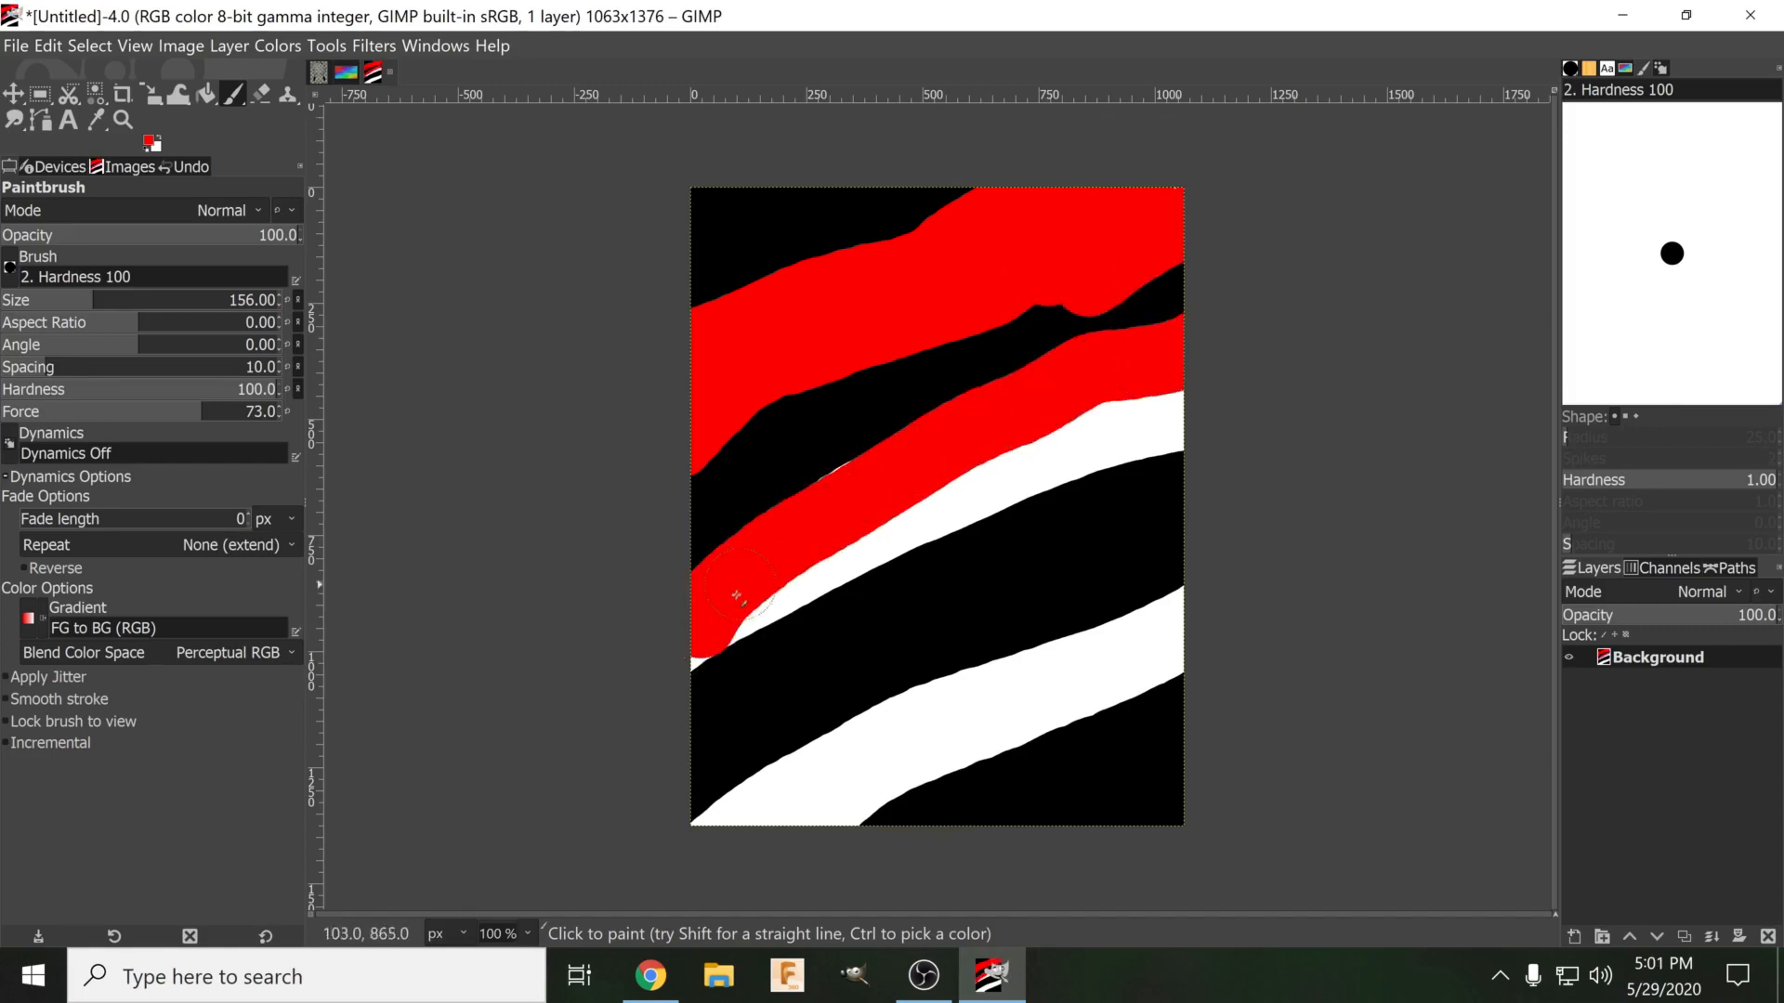
{"action": "mouse_move", "coordinate": [736, 594]}
{"action": "left_mouse_down"}
{"action": "mouse_move", "coordinate": [825, 599]}
{"action": "mouse_move", "coordinate": [1023, 458]}
{"action": "mouse_move", "coordinate": [1217, 383]}
{"action": "left_mouse_up"}
{"action": "left_click_drag", "start_coordinate": [1015, 518], "coordinate": [1194, 483]}
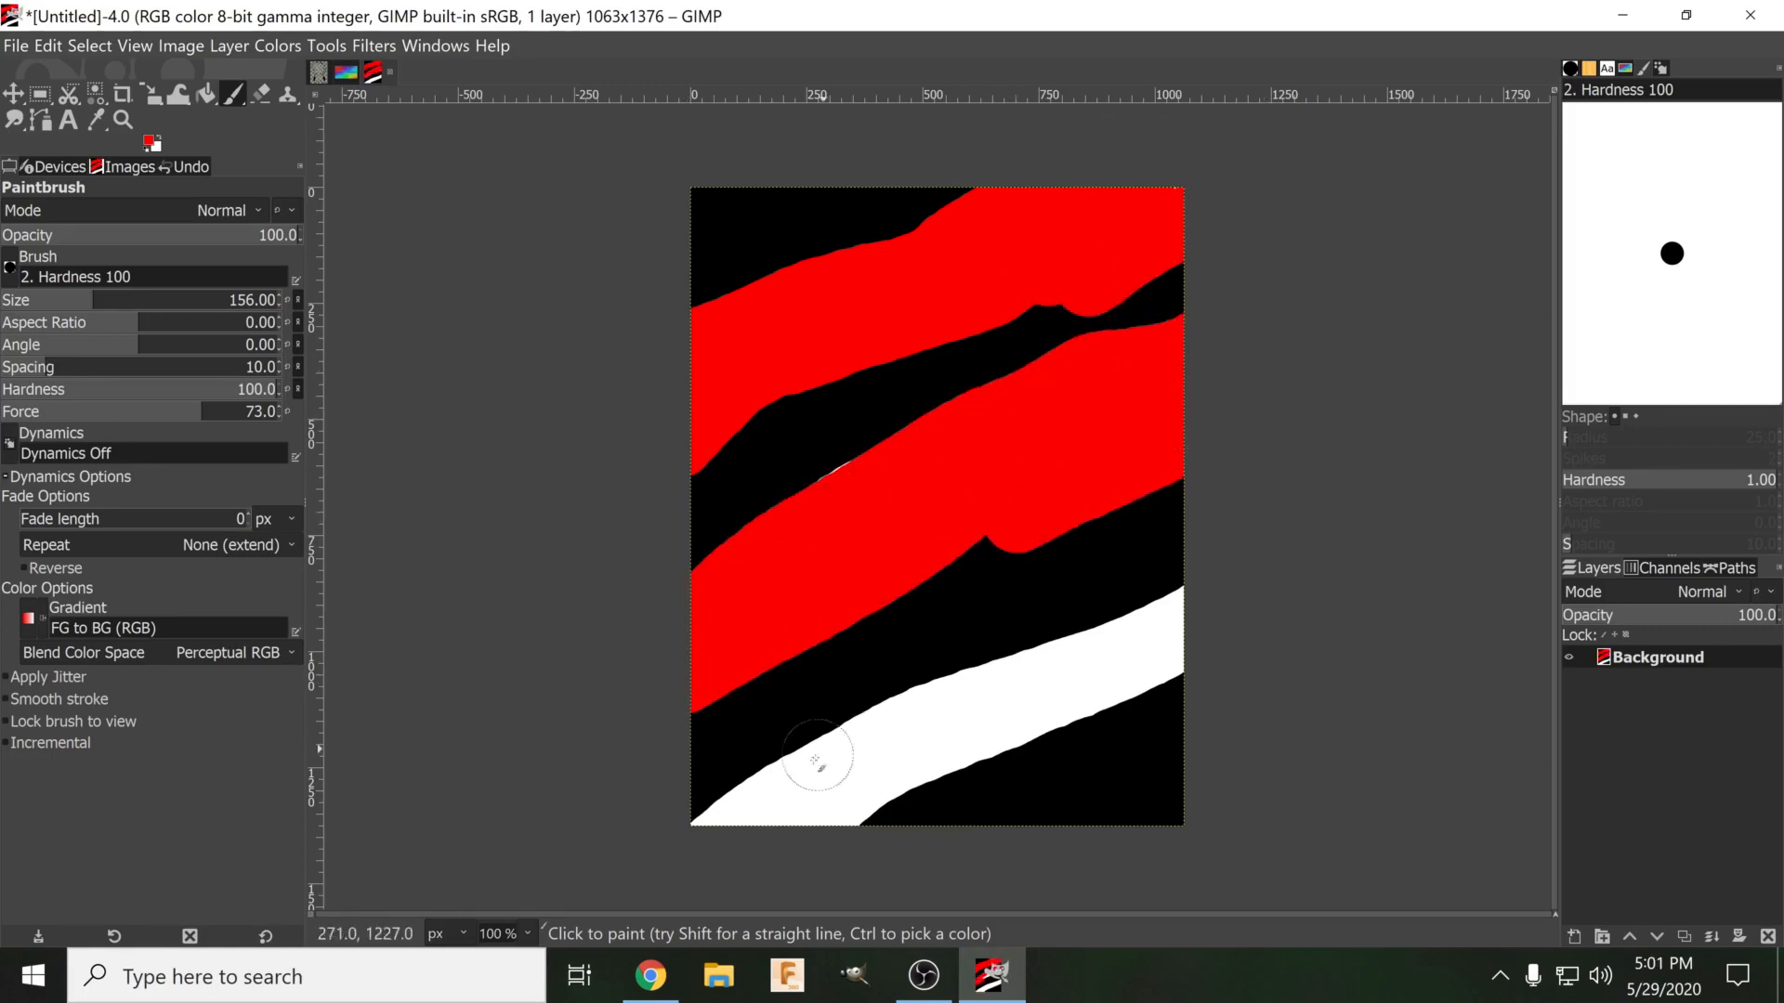
{"action": "left_click_drag", "start_coordinate": [709, 828], "coordinate": [1198, 544]}
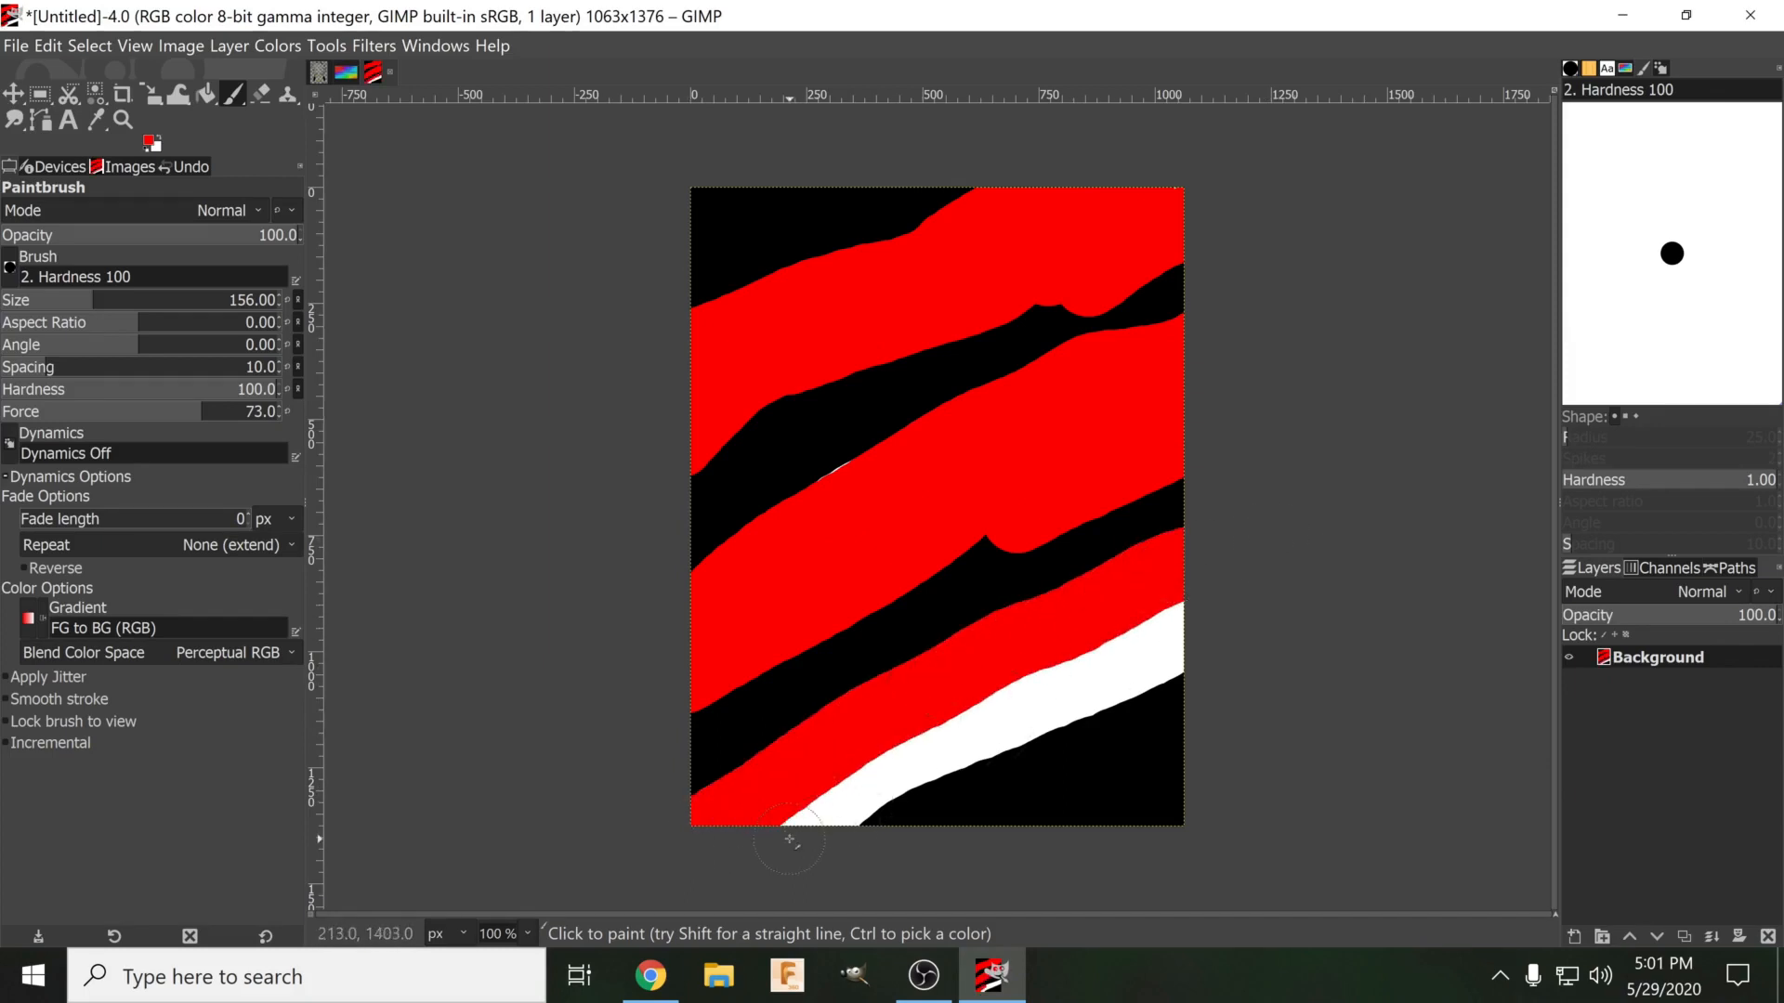
{"action": "mouse_move", "coordinate": [822, 806]}
{"action": "left_mouse_down"}
{"action": "mouse_move", "coordinate": [1166, 632]}
{"action": "mouse_move", "coordinate": [1290, 599]}
{"action": "left_mouse_up"}
{"action": "mouse_move", "coordinate": [845, 480]}
{"action": "left_mouse_down"}
{"action": "mouse_move", "coordinate": [903, 462]}
{"action": "mouse_move", "coordinate": [848, 483]}
{"action": "left_mouse_up"}
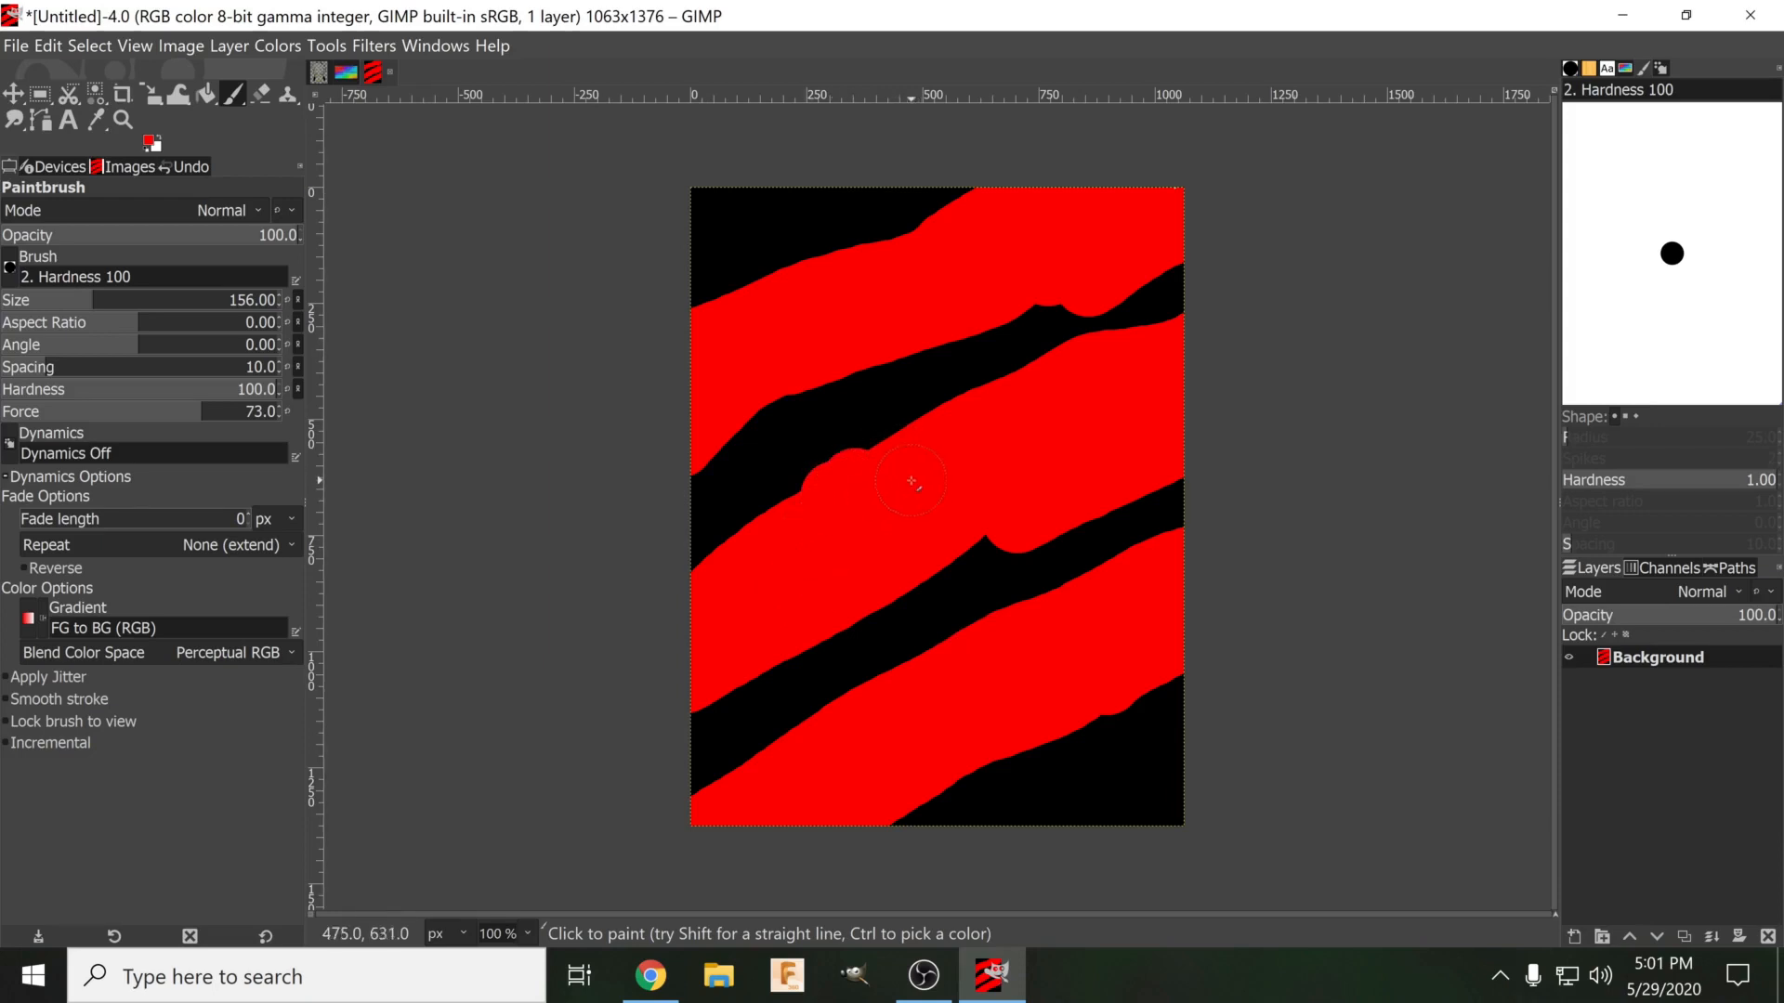
Set the foreground colour to green 46fe00 and paint one diagonal stroke along each of the three red bands.
{"action": "left_click", "coordinate": [148, 141]}
{"action": "left_click_drag", "start_coordinate": [1366, 314], "coordinate": [1362, 297]}
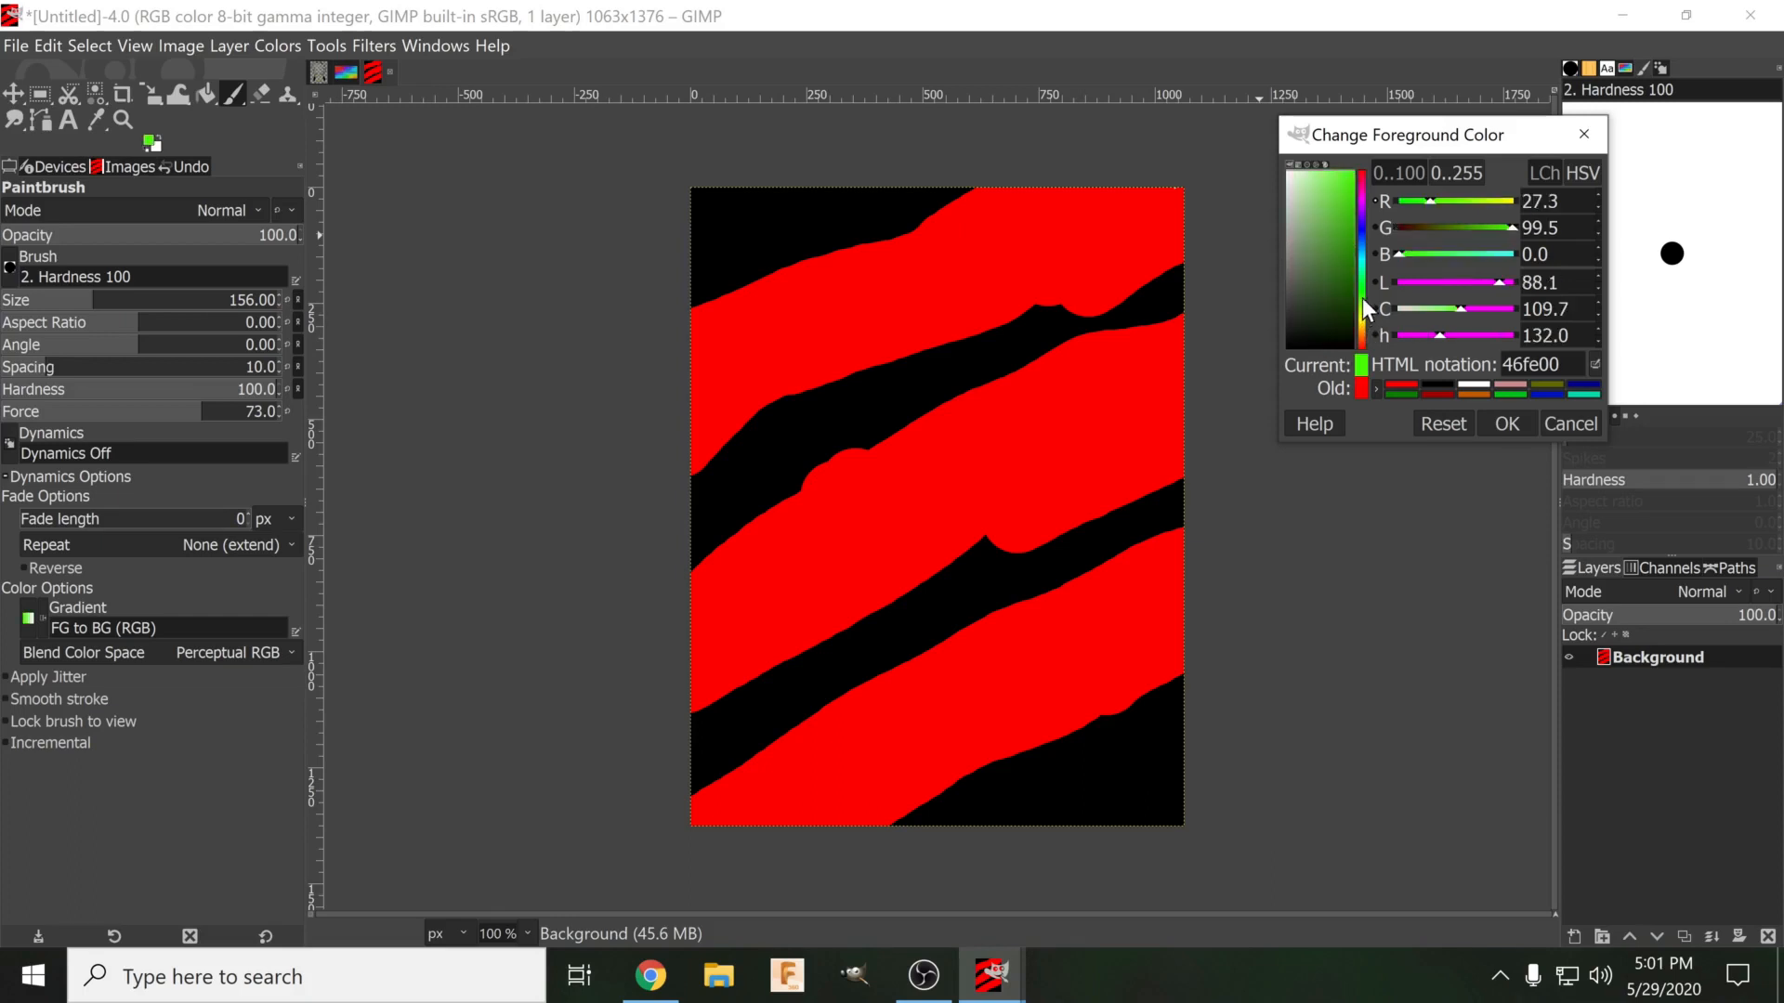
{"action": "left_click", "coordinate": [1505, 426]}
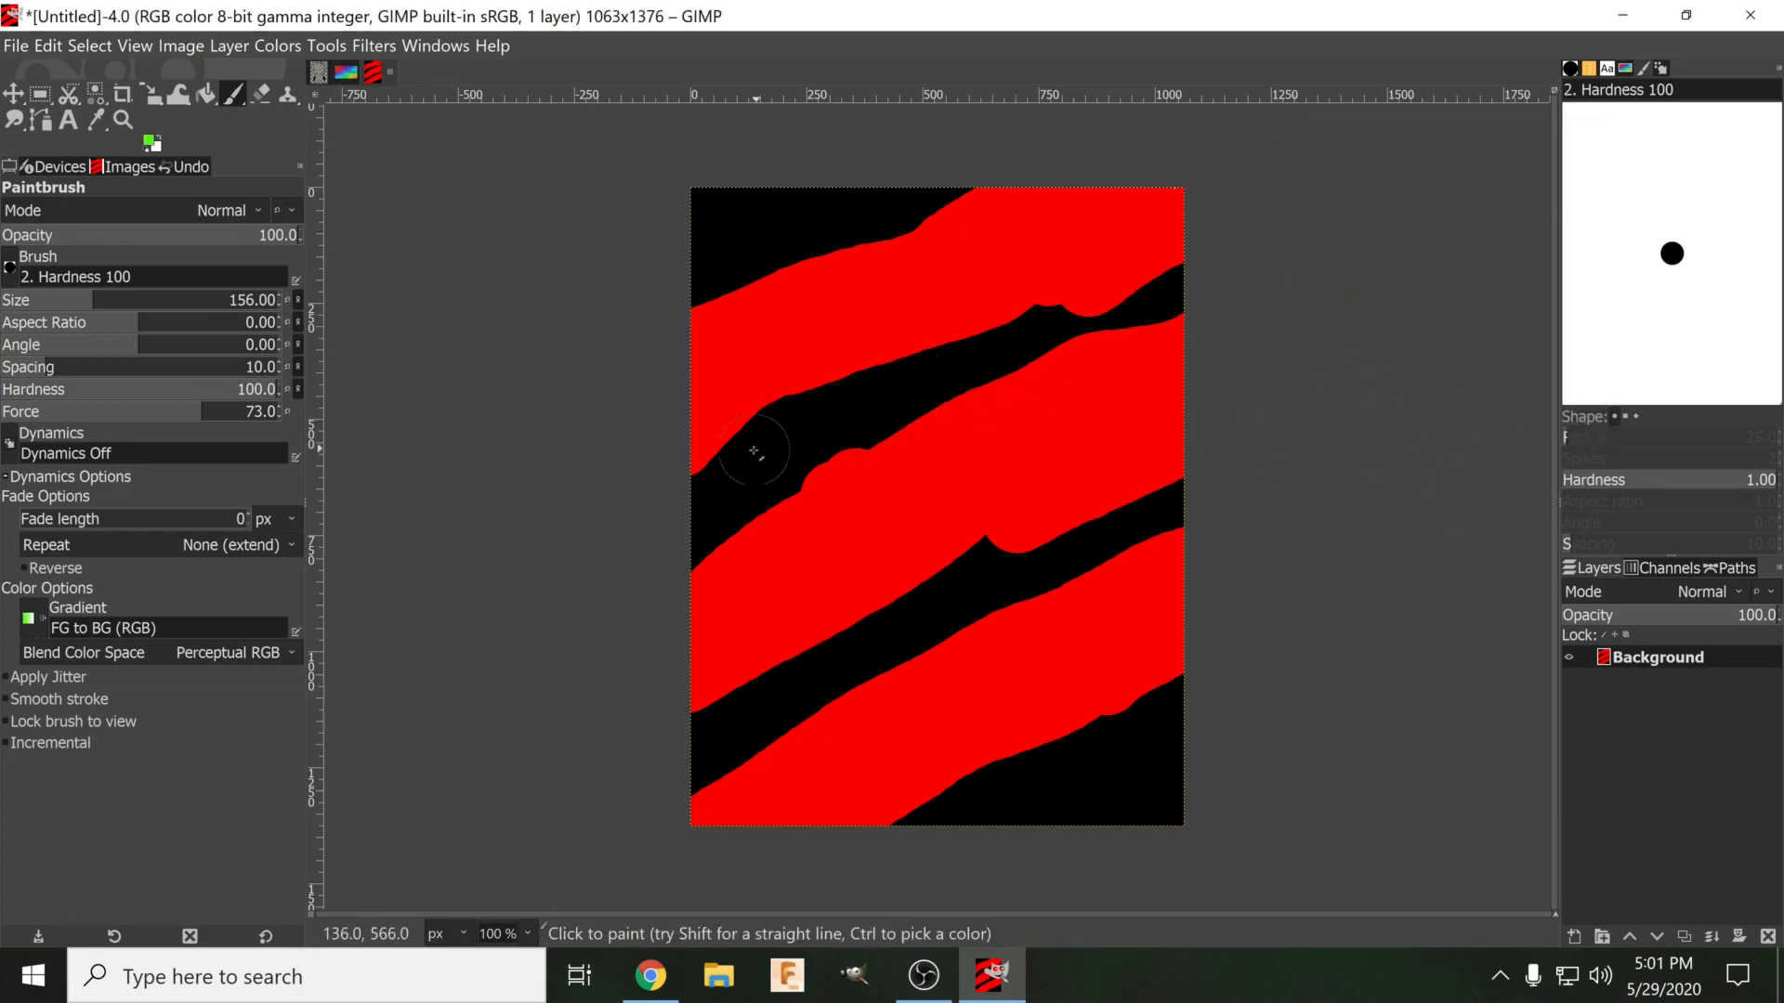
{"action": "mouse_move", "coordinate": [699, 432]}
{"action": "left_mouse_down"}
{"action": "mouse_move", "coordinate": [737, 381]}
{"action": "mouse_move", "coordinate": [1162, 212]}
{"action": "left_mouse_up"}
{"action": "mouse_move", "coordinate": [702, 662]}
{"action": "left_mouse_down"}
{"action": "mouse_move", "coordinate": [744, 613]}
{"action": "mouse_move", "coordinate": [1189, 376]}
{"action": "left_mouse_up"}
{"action": "mouse_move", "coordinate": [772, 839]}
{"action": "left_mouse_down"}
{"action": "mouse_move", "coordinate": [994, 692]}
{"action": "mouse_move", "coordinate": [1274, 557]}
{"action": "left_mouse_up"}
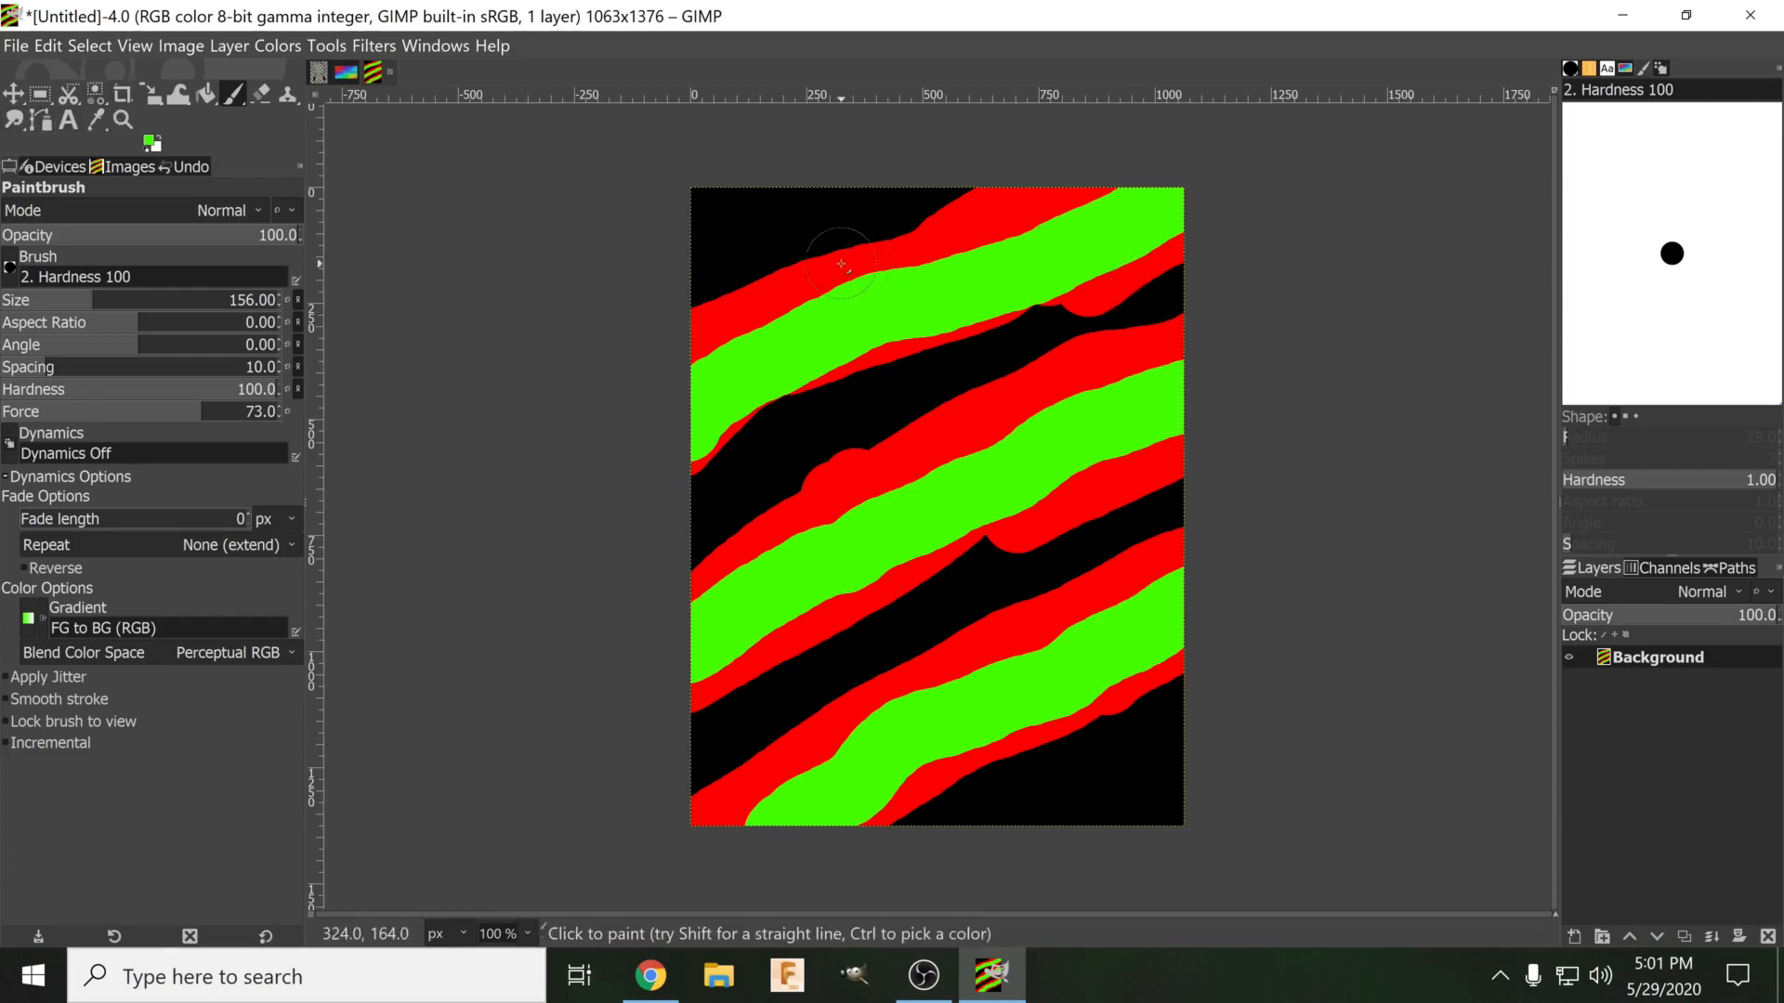
Smudge the stripes downward along the canvas's left side with a size 110 brush, lowering the hardness to 74.
{"action": "left_click", "coordinate": [13, 121]}
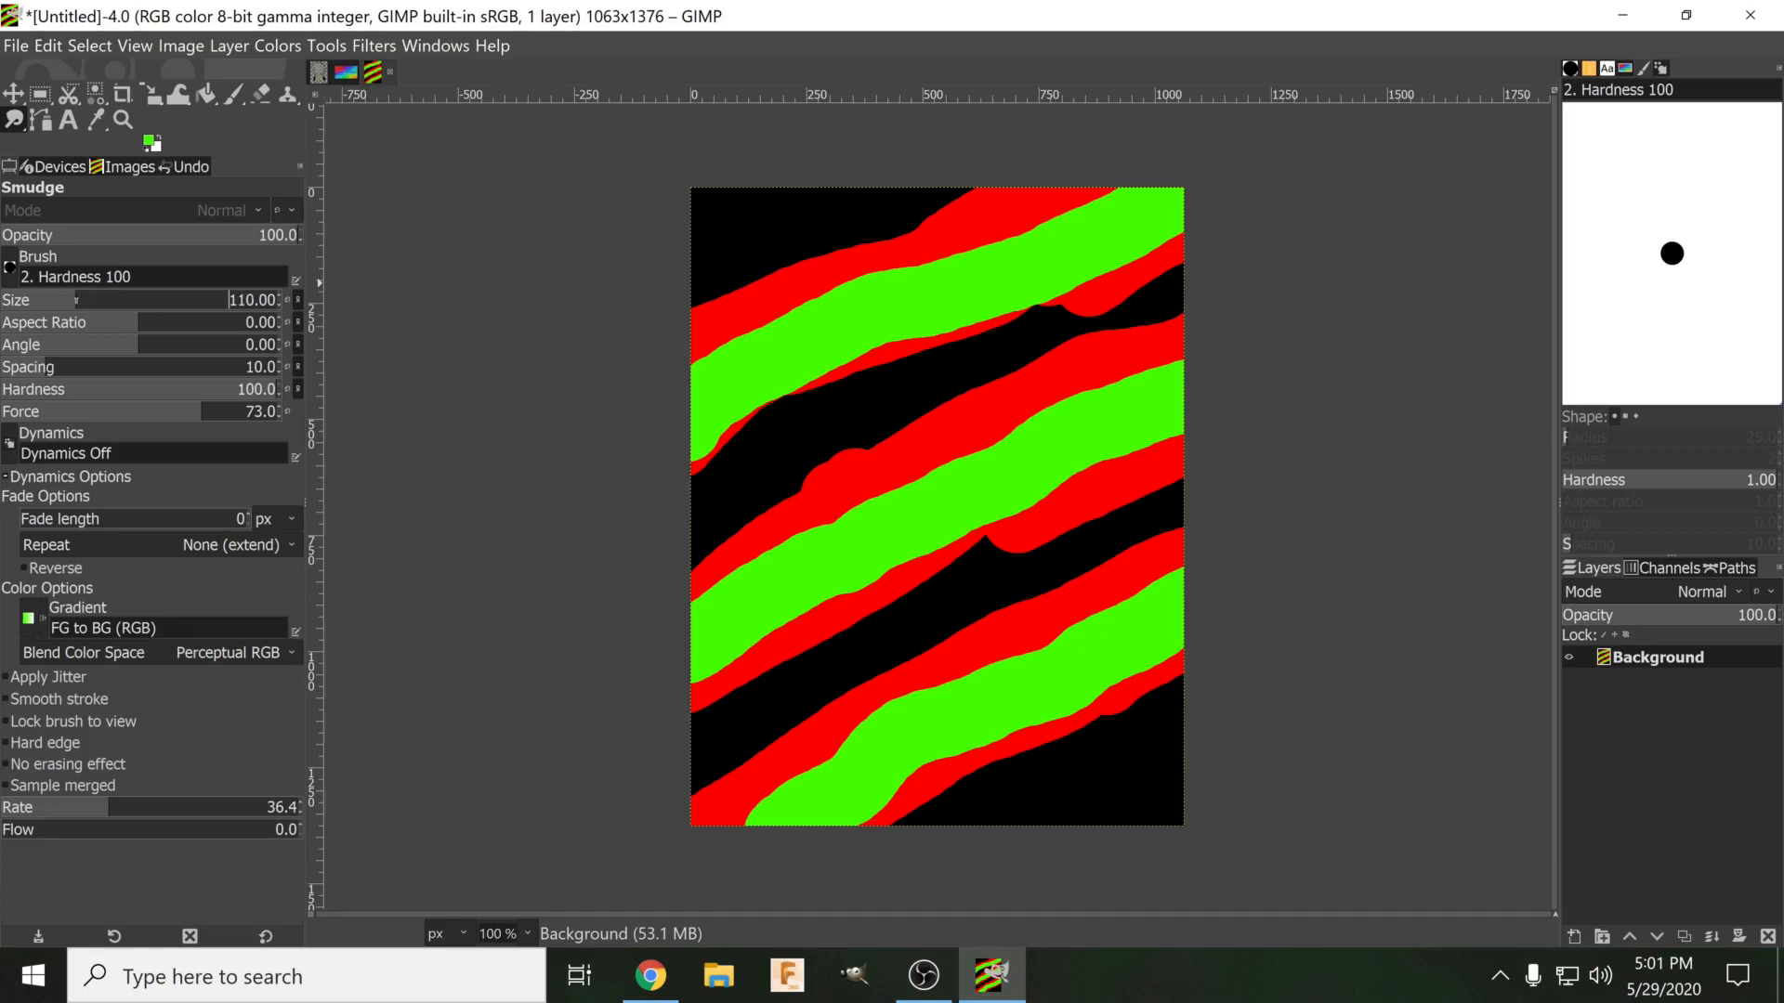
{"action": "mouse_move", "coordinate": [857, 279]}
{"action": "left_mouse_down"}
{"action": "mouse_move", "coordinate": [755, 314]}
{"action": "mouse_move", "coordinate": [784, 323]}
{"action": "mouse_move", "coordinate": [712, 392]}
{"action": "mouse_move", "coordinate": [699, 485]}
{"action": "mouse_move", "coordinate": [686, 381]}
{"action": "mouse_move", "coordinate": [692, 541]}
{"action": "mouse_move", "coordinate": [712, 388]}
{"action": "mouse_move", "coordinate": [723, 643]}
{"action": "mouse_move", "coordinate": [734, 503]}
{"action": "mouse_move", "coordinate": [748, 683]}
{"action": "left_mouse_up"}
{"action": "left_click", "coordinate": [222, 388]}
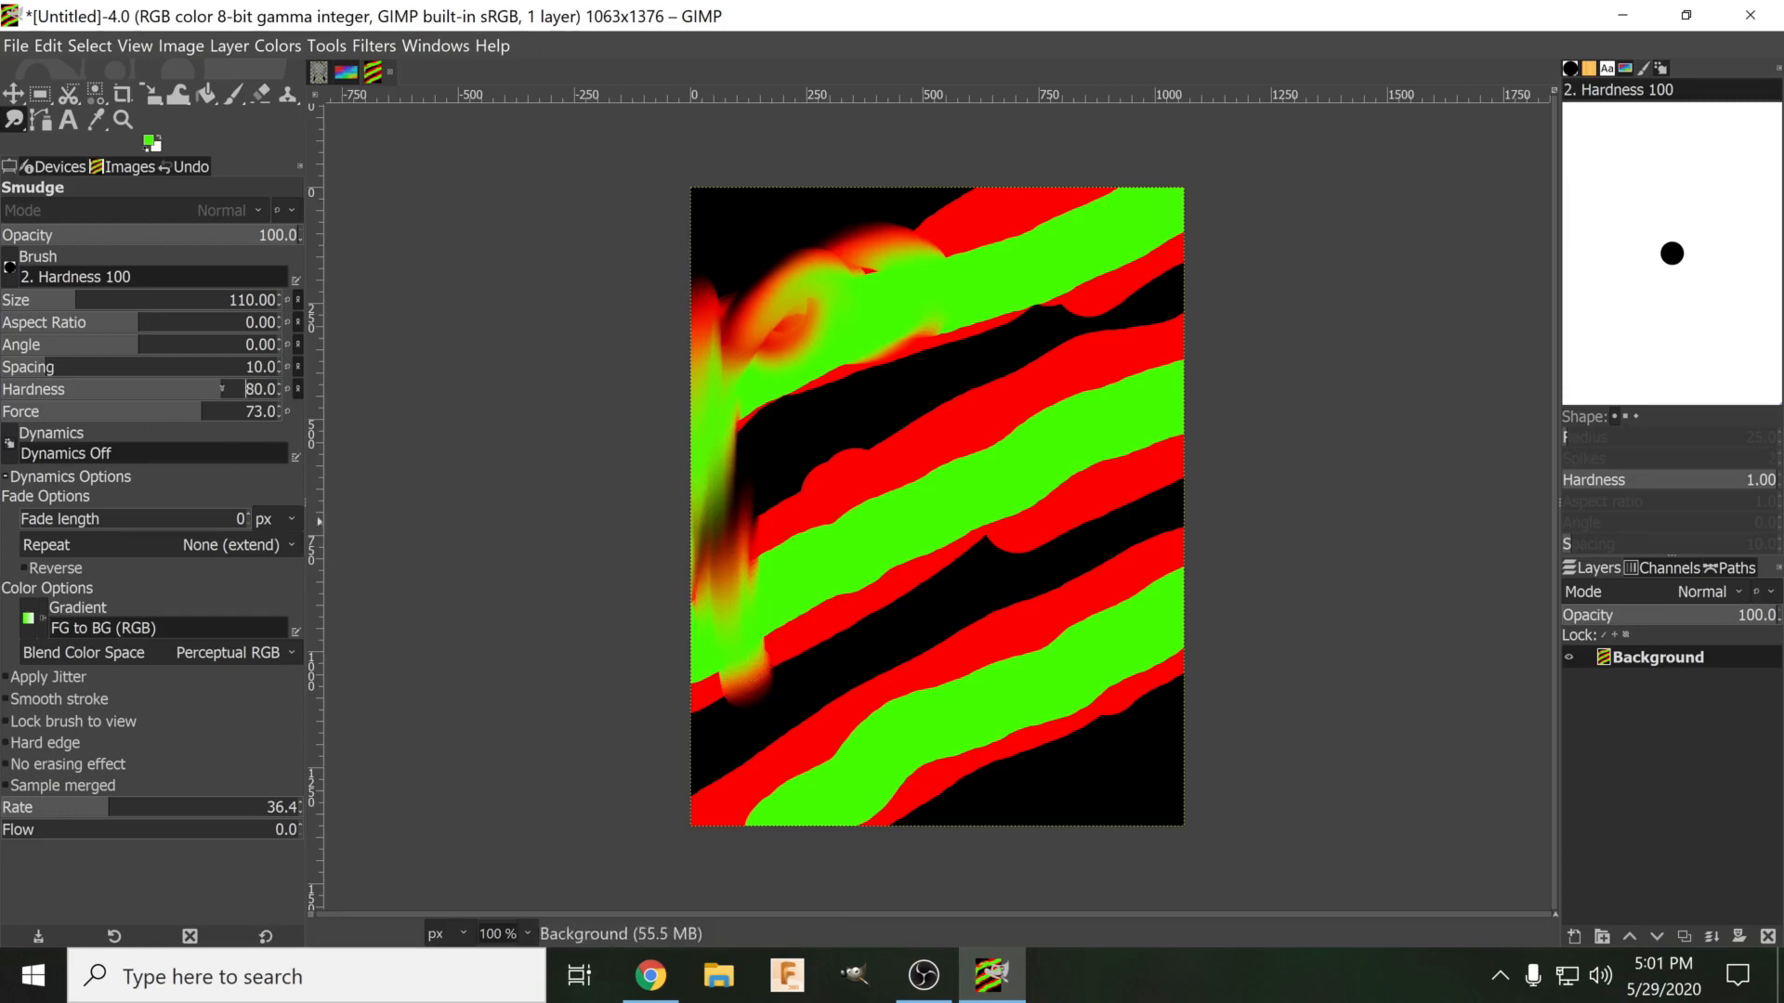
{"action": "mouse_move", "coordinate": [809, 353]}
{"action": "left_mouse_down"}
{"action": "mouse_move", "coordinate": [745, 497]}
{"action": "mouse_move", "coordinate": [758, 383]}
{"action": "mouse_move", "coordinate": [719, 482]}
{"action": "mouse_move", "coordinate": [720, 753]}
{"action": "mouse_move", "coordinate": [726, 471]}
{"action": "mouse_move", "coordinate": [713, 740]}
{"action": "mouse_move", "coordinate": [721, 652]}
{"action": "mouse_move", "coordinate": [684, 822]}
{"action": "mouse_move", "coordinate": [712, 737]}
{"action": "mouse_move", "coordinate": [724, 887]}
{"action": "mouse_move", "coordinate": [755, 722]}
{"action": "mouse_move", "coordinate": [755, 822]}
{"action": "mouse_move", "coordinate": [706, 866]}
{"action": "left_mouse_up"}
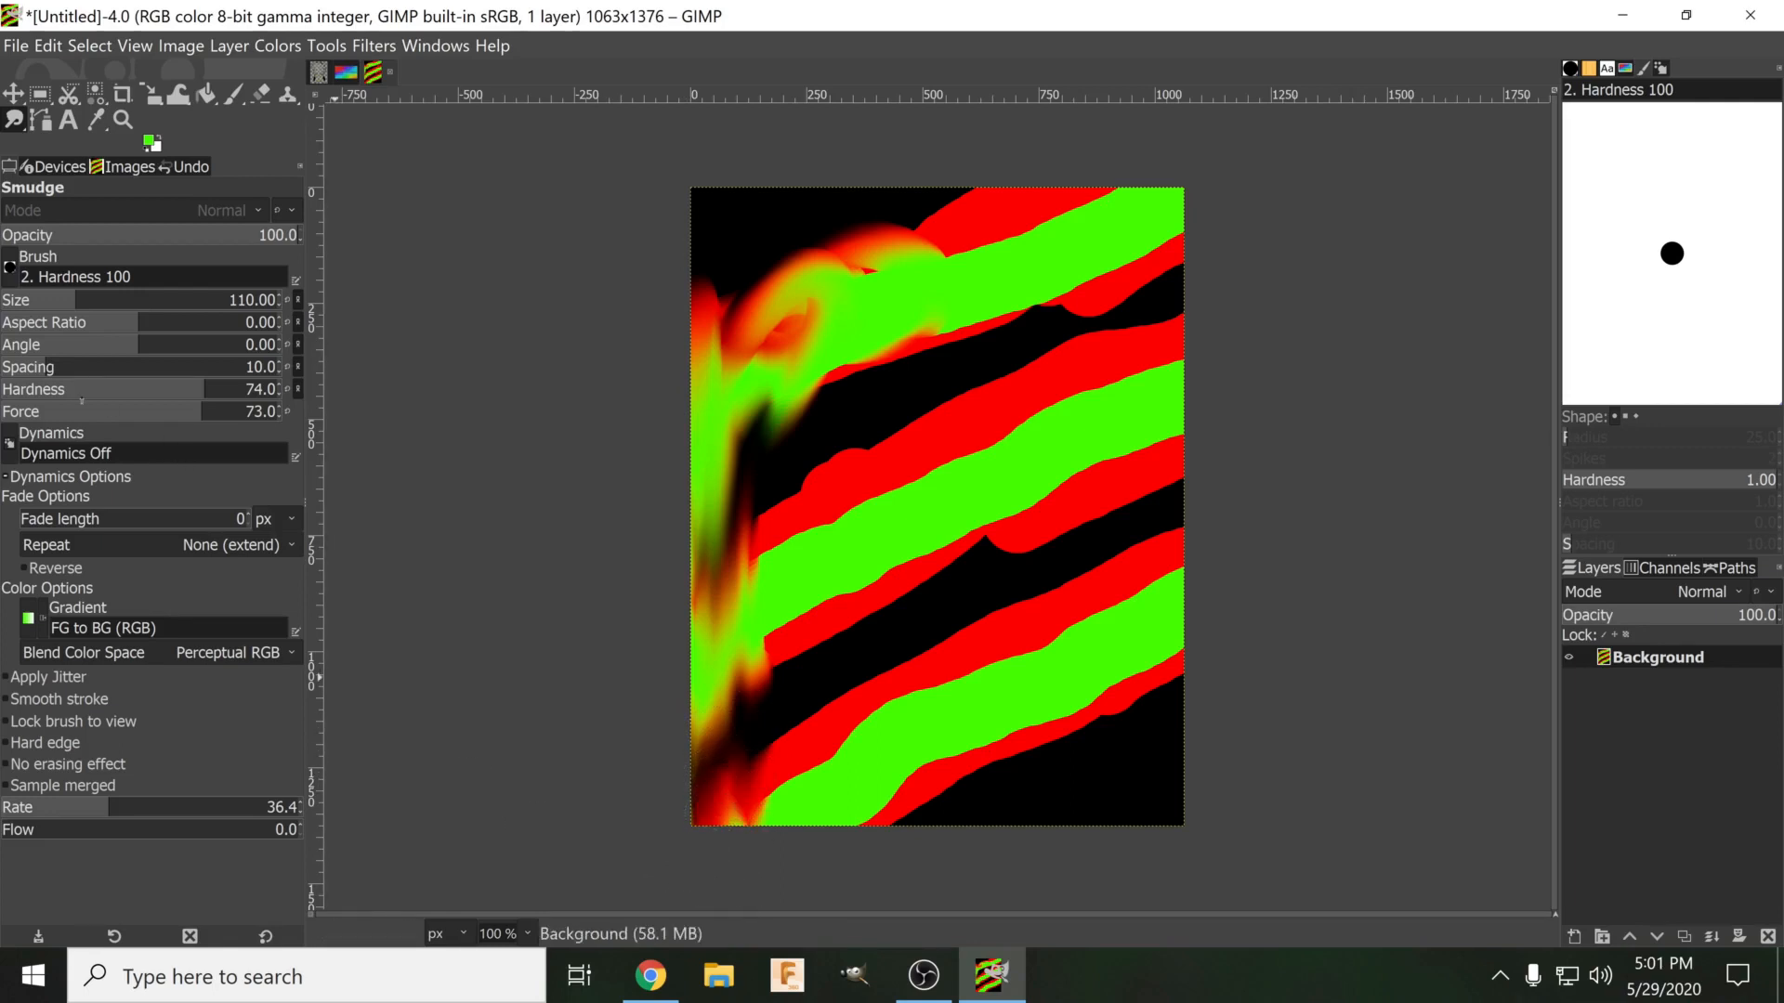
Set the Smudge spacing to 1 and blend the colours further along the canvas's left edge down to the lower corner.
{"action": "left_click_drag", "start_coordinate": [44, 367], "coordinate": [2, 367]}
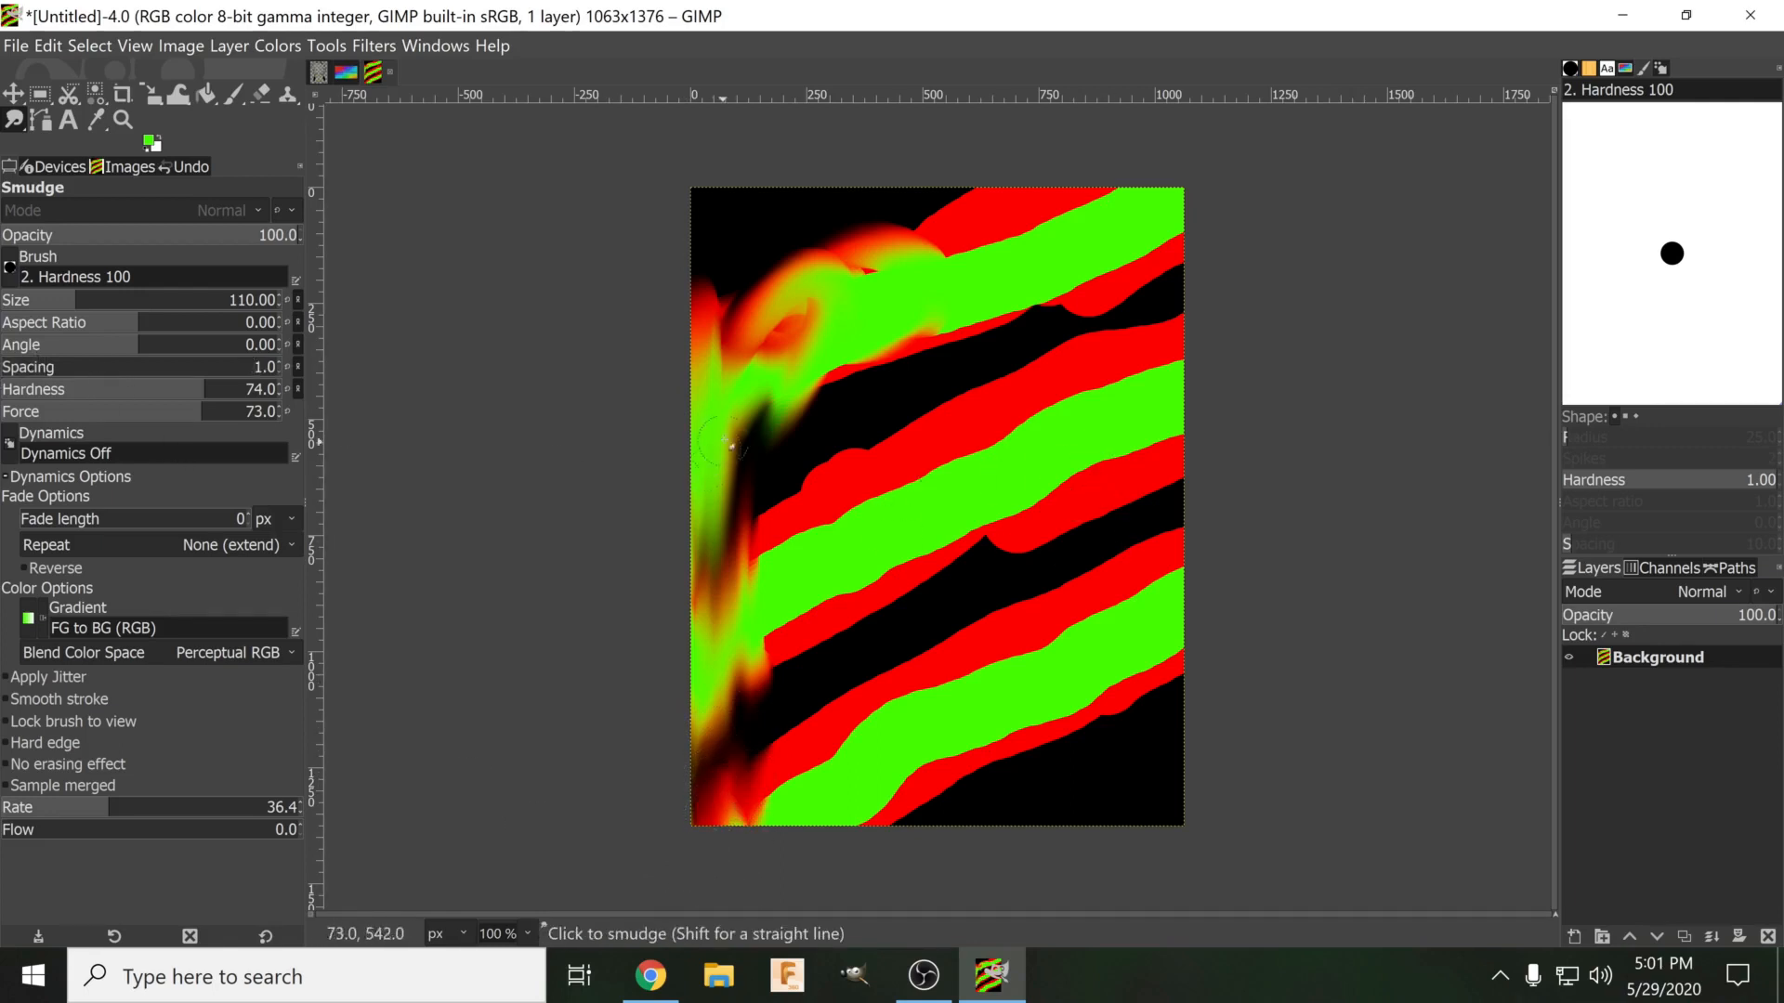
{"action": "mouse_move", "coordinate": [730, 447]}
{"action": "left_mouse_down"}
{"action": "mouse_move", "coordinate": [770, 578]}
{"action": "mouse_move", "coordinate": [769, 625]}
{"action": "mouse_move", "coordinate": [748, 514]}
{"action": "mouse_move", "coordinate": [762, 877]}
{"action": "mouse_move", "coordinate": [724, 540]}
{"action": "mouse_move", "coordinate": [677, 725]}
{"action": "left_mouse_up"}
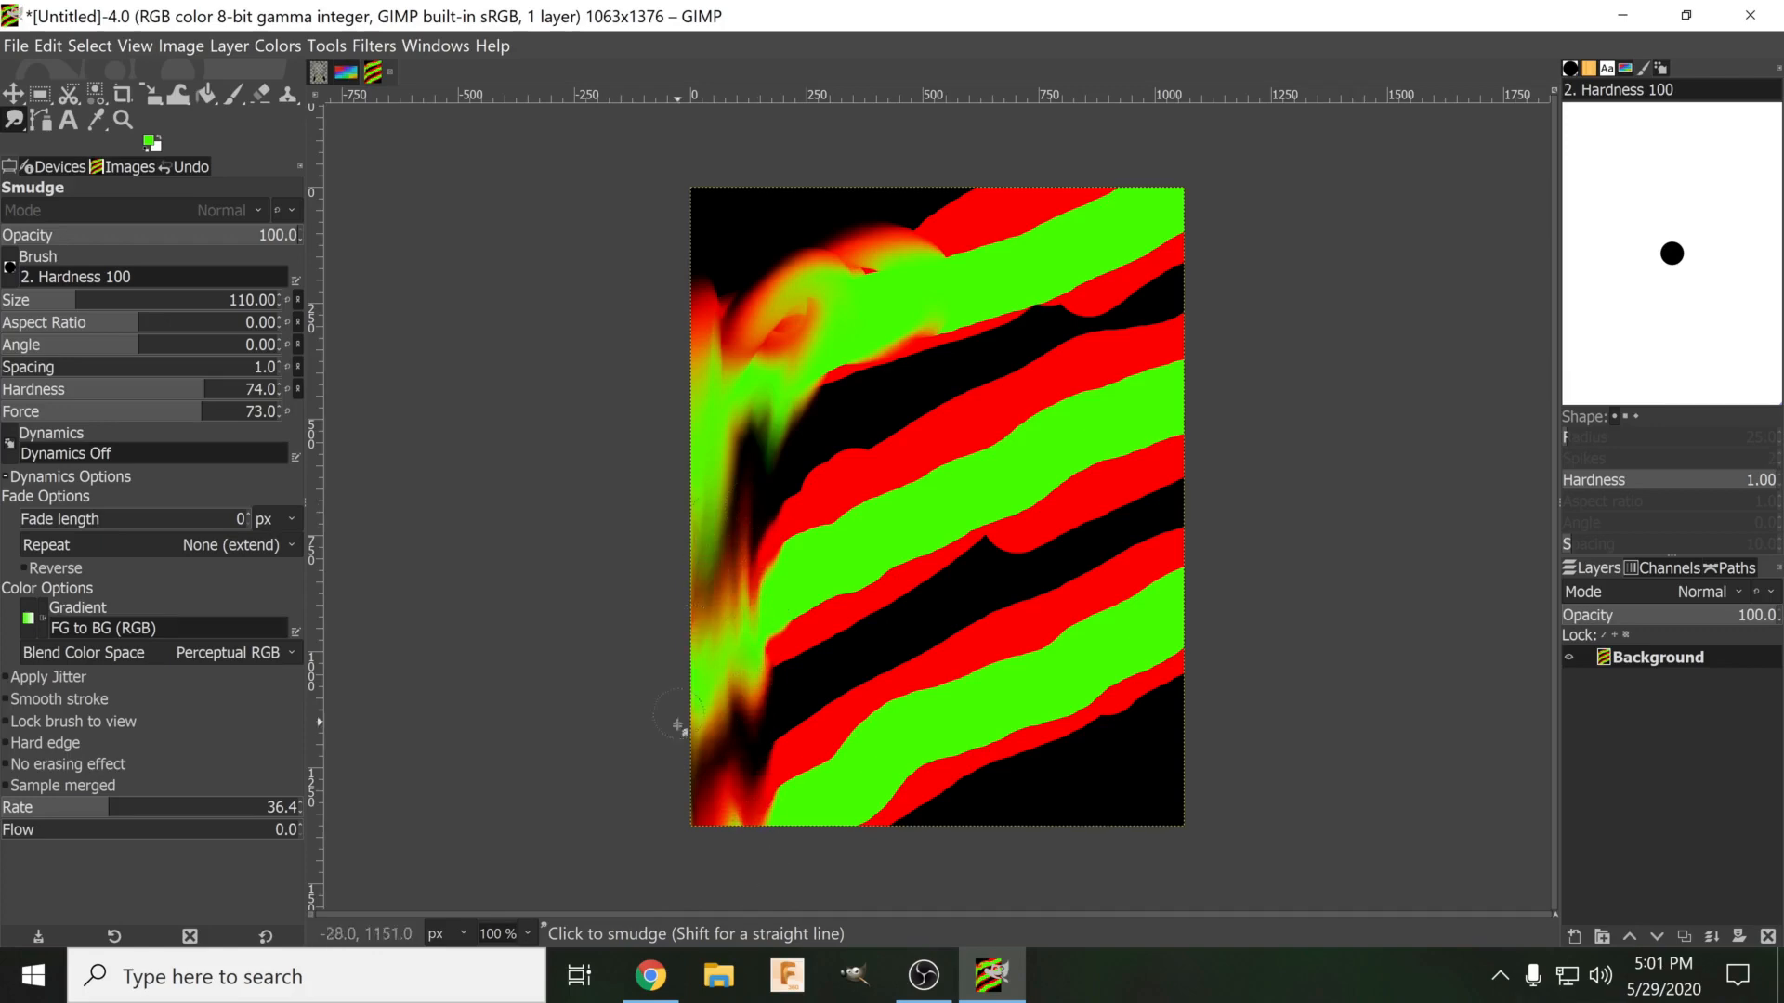
{"action": "scroll", "coordinate": [754, 429], "scroll_direction": "up", "scroll_amount": 5}
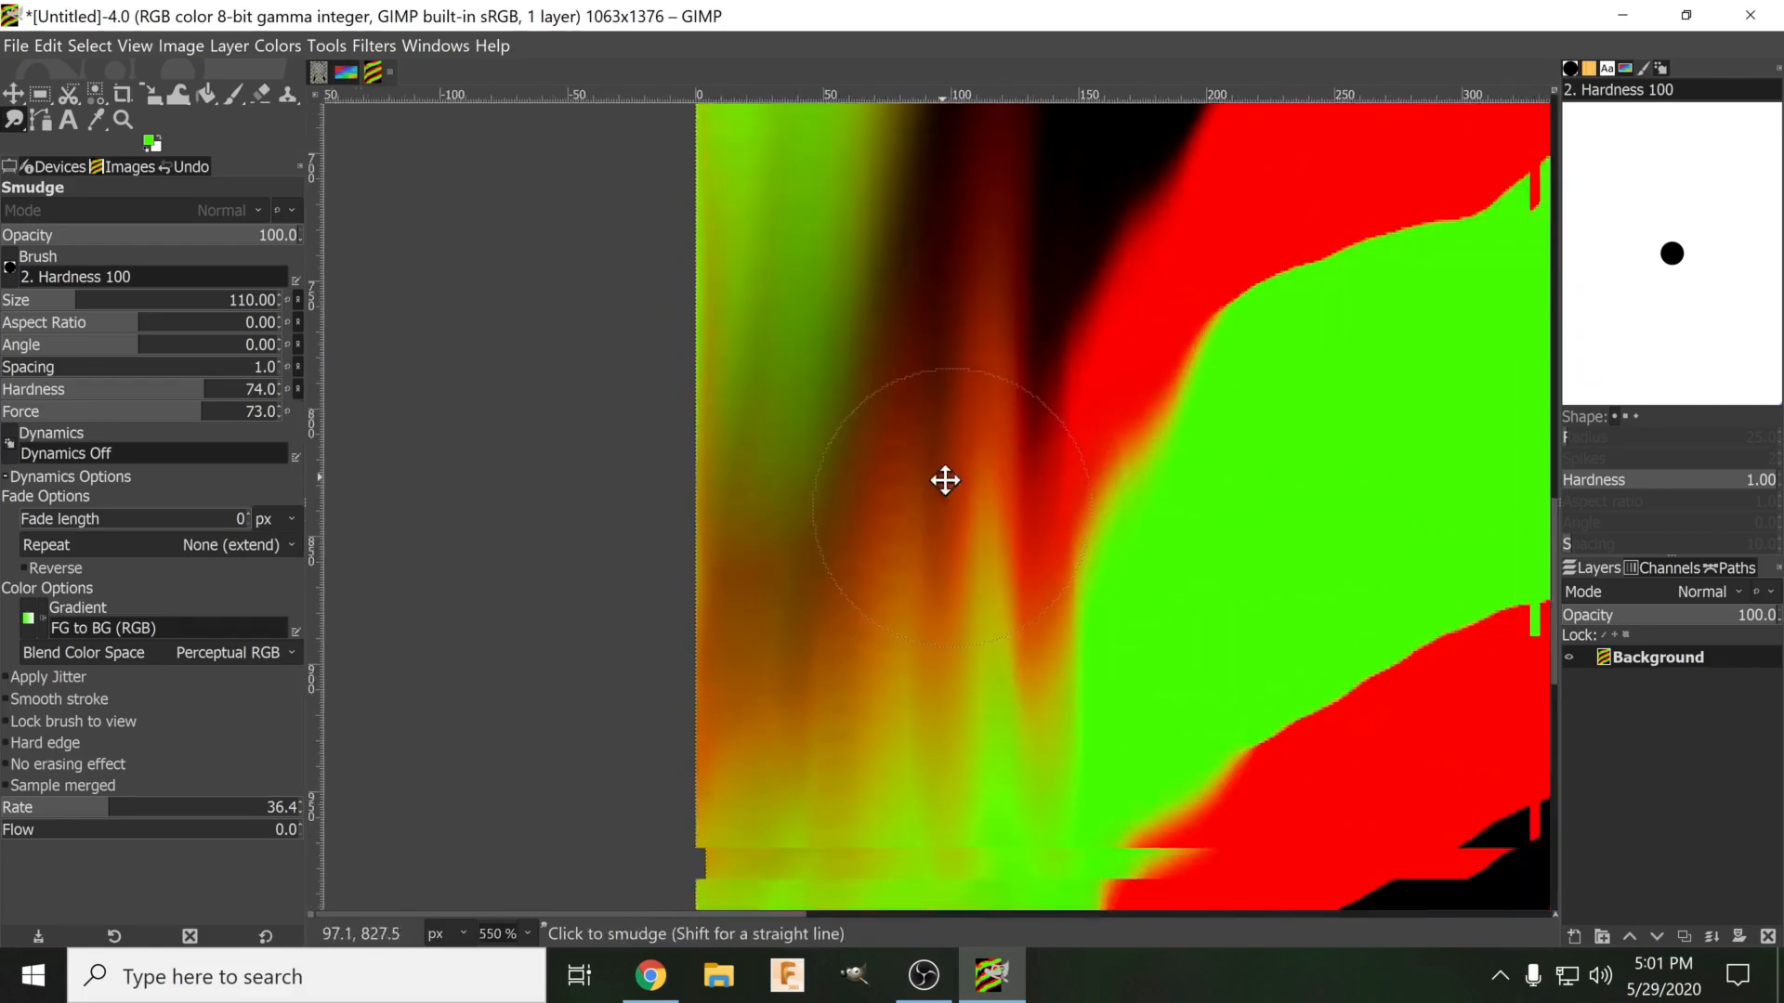
{"action": "left_click_drag", "start_coordinate": [945, 480], "coordinate": [929, 337]}
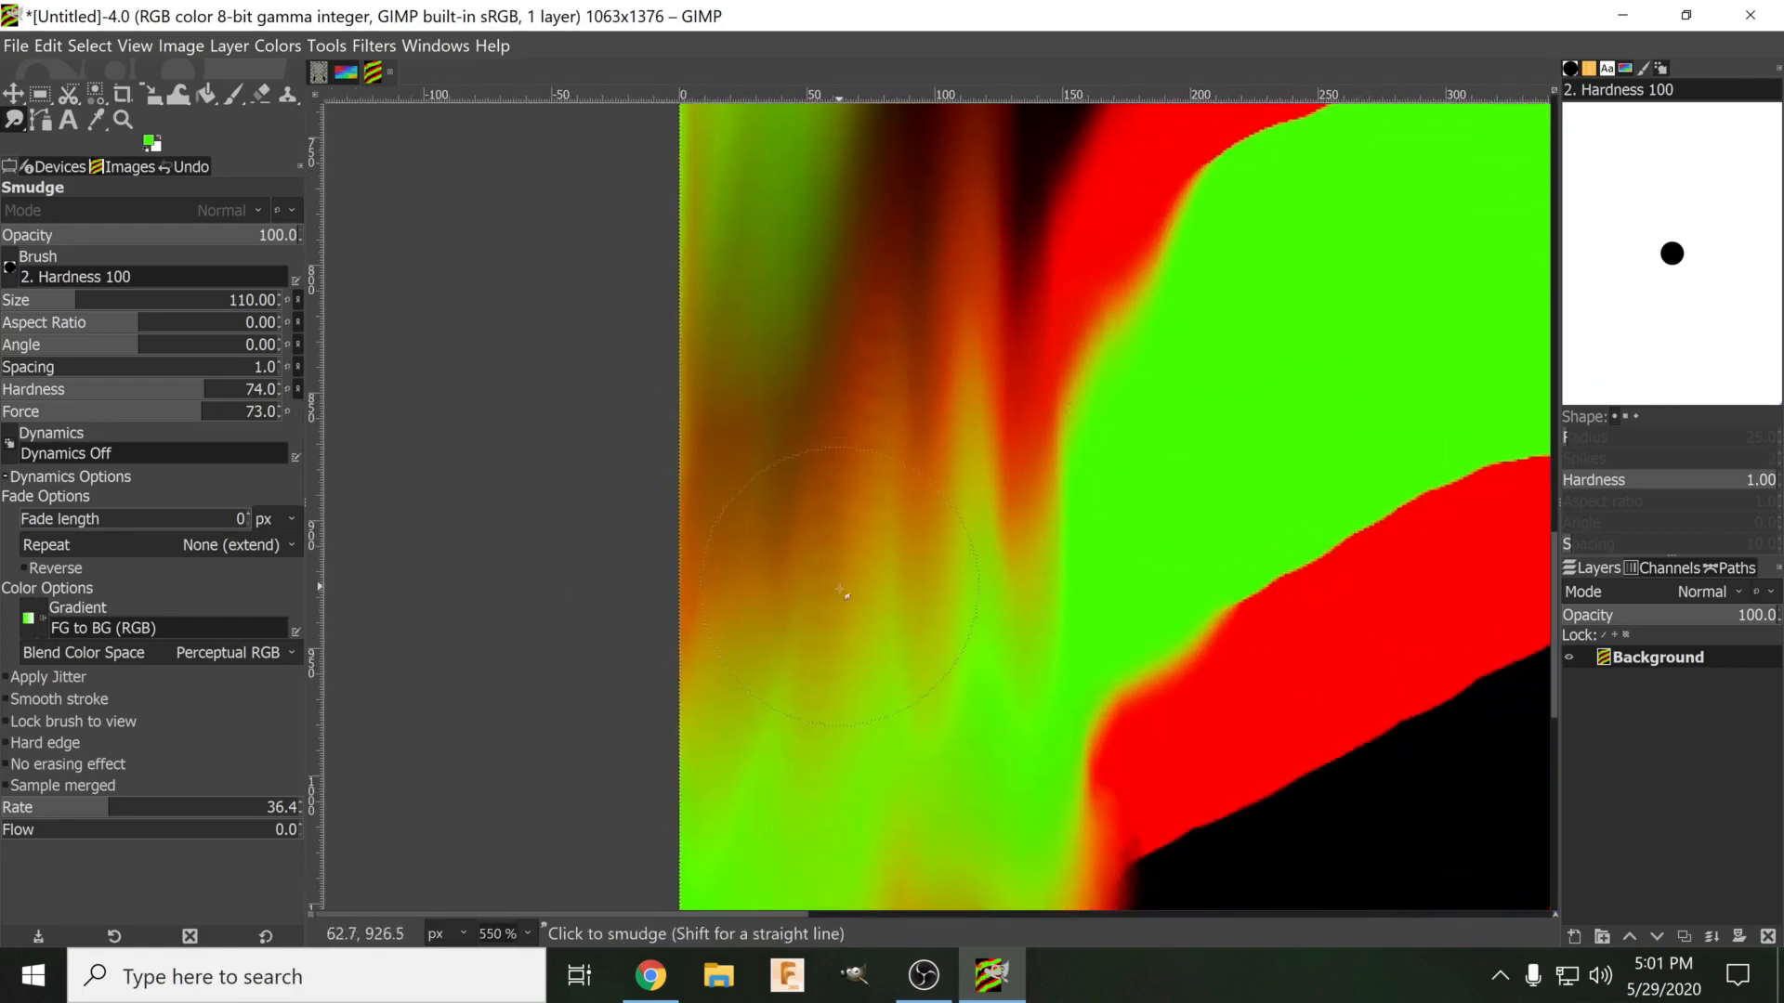
{"action": "scroll", "coordinate": [831, 370], "scroll_direction": "down", "scroll_amount": 4}
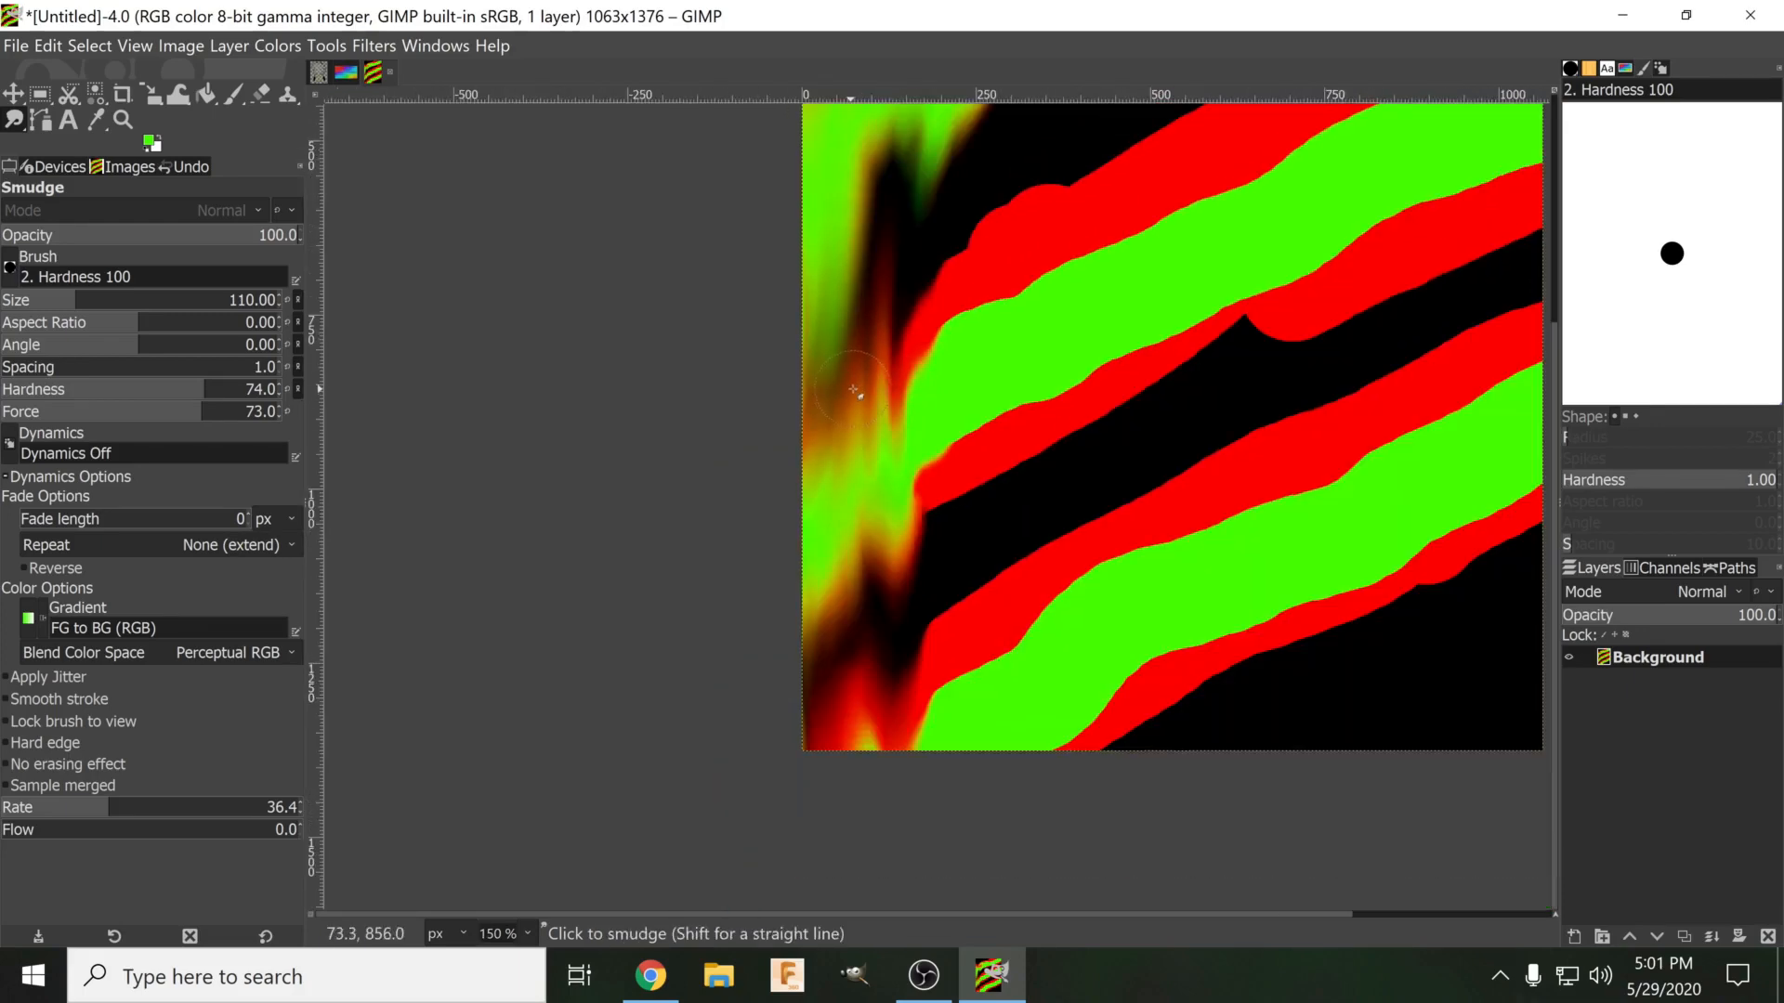
{"action": "left_click_drag", "start_coordinate": [876, 654], "coordinate": [873, 739]}
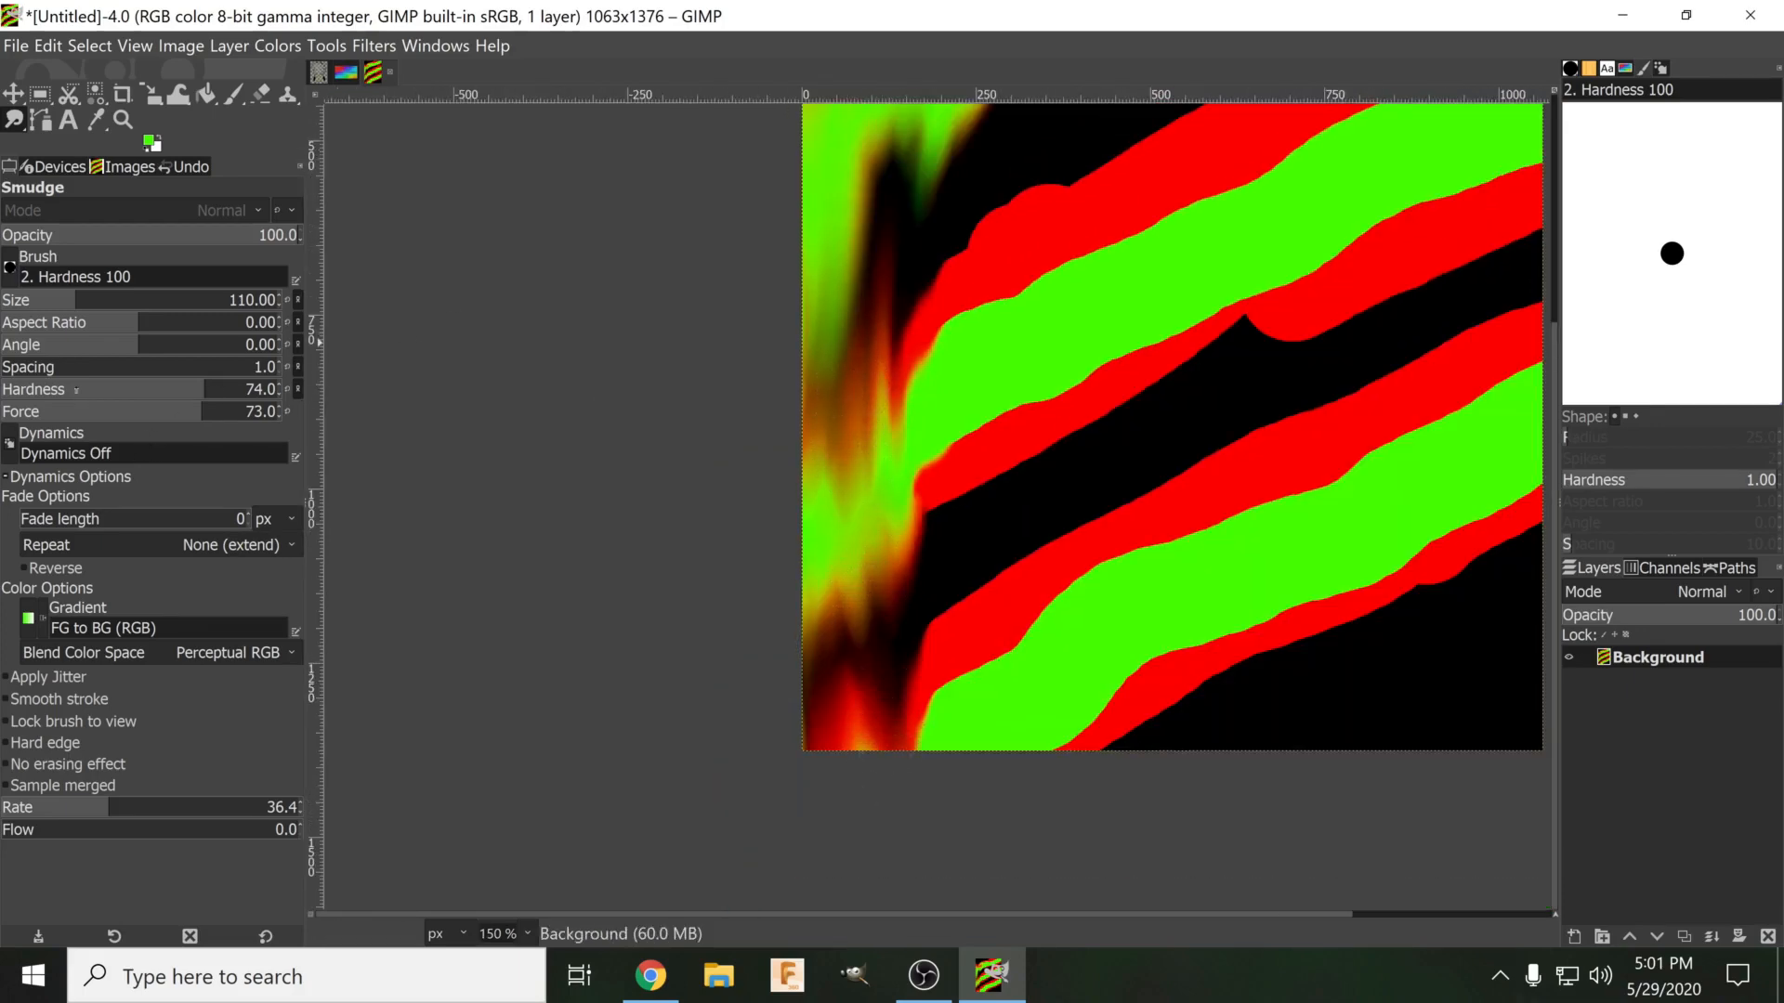
Smudge the black, red and green diagonal bands into jagged waves across the whole canvas.
{"action": "scroll", "coordinate": [957, 381], "scroll_direction": "up", "scroll_amount": 4}
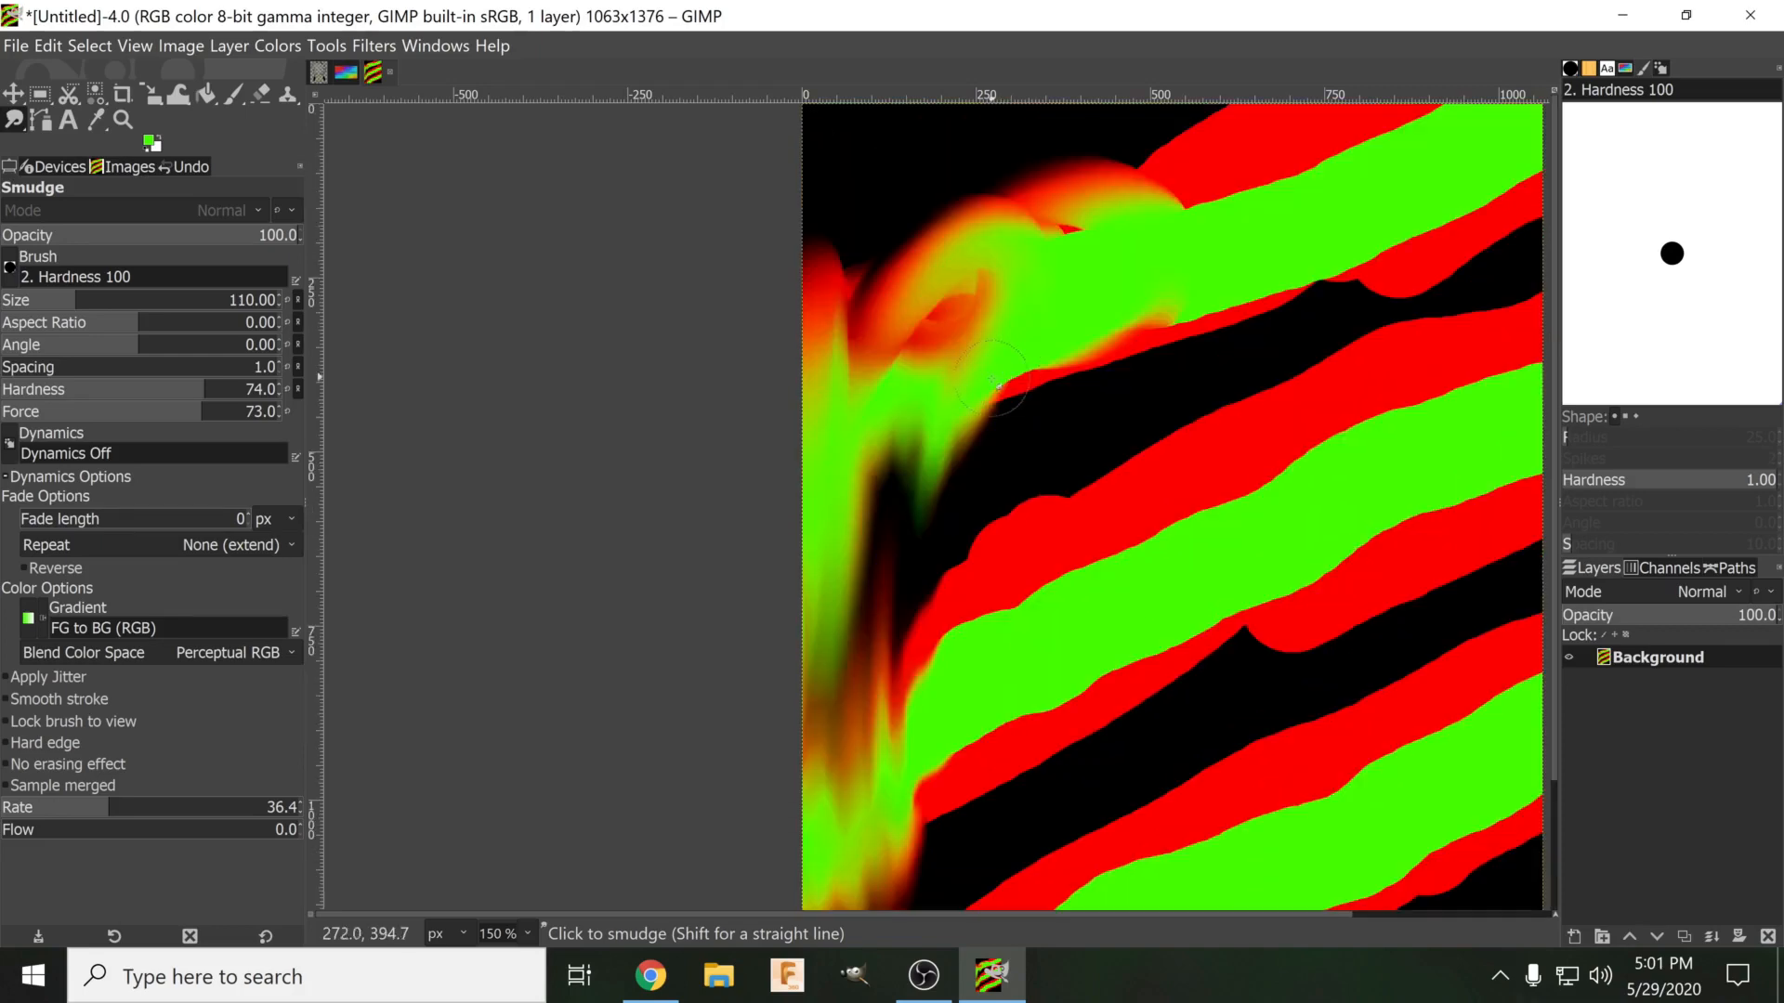
{"action": "scroll", "coordinate": [989, 381], "scroll_direction": "down", "scroll_amount": 3}
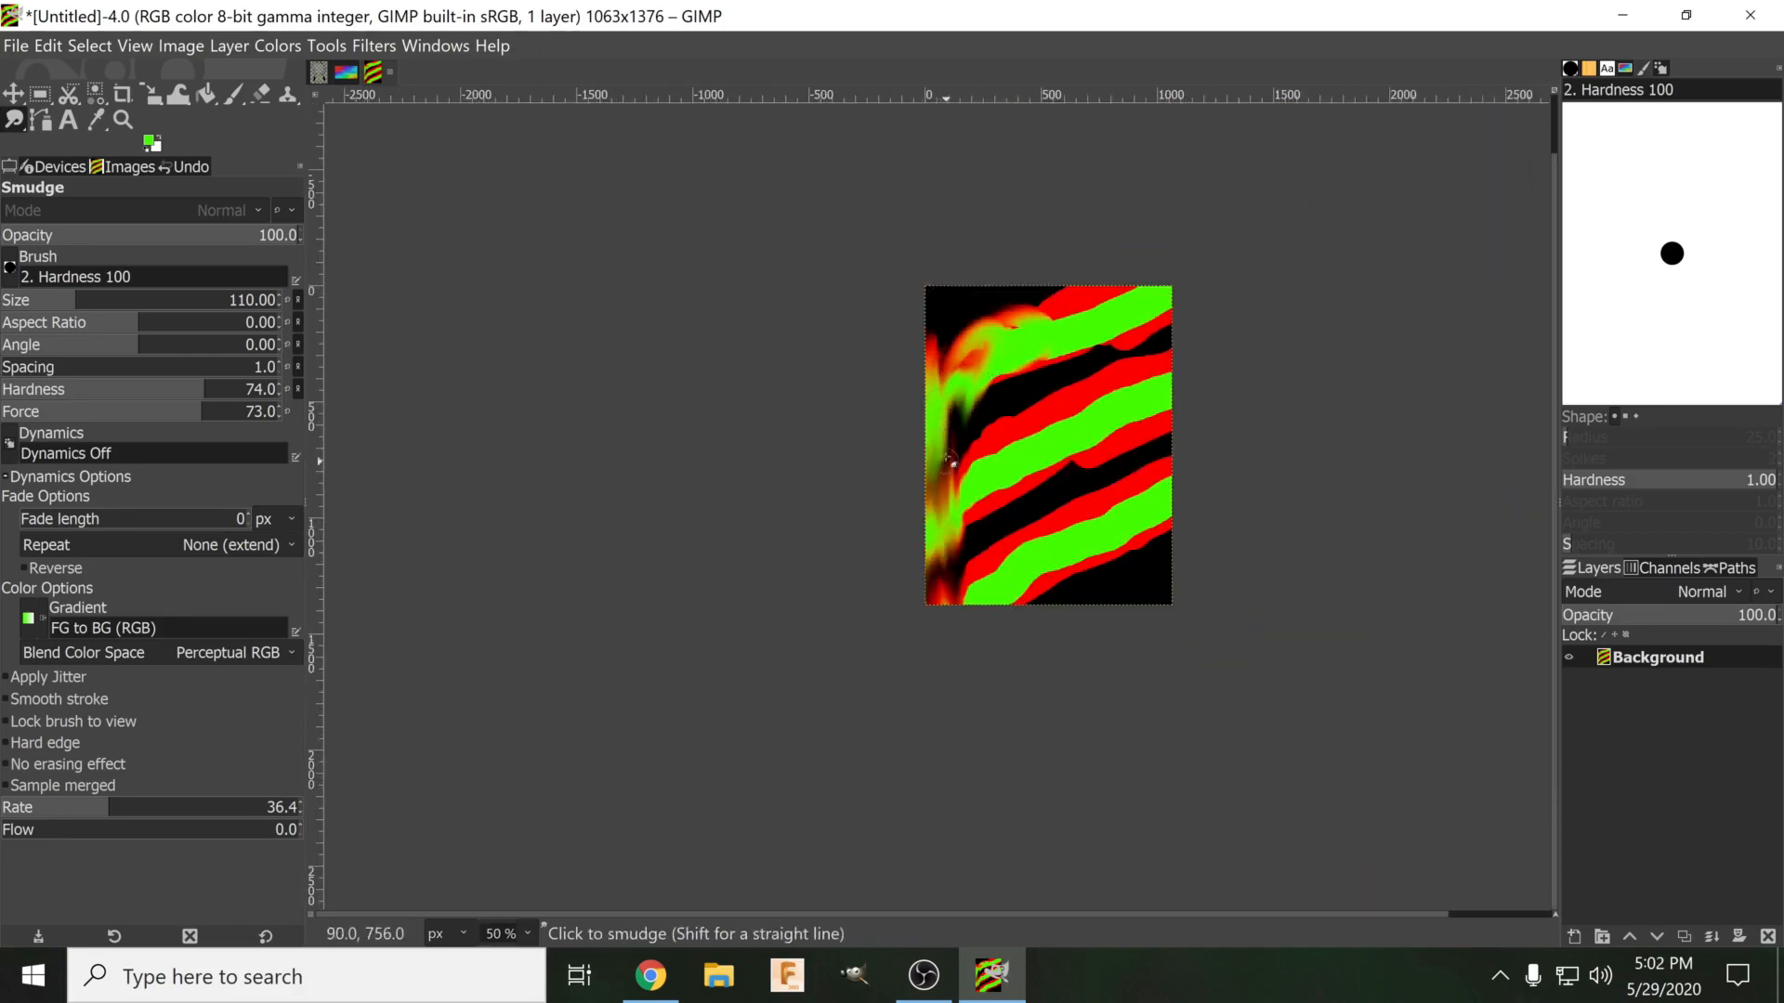
{"action": "mouse_move", "coordinate": [1038, 346]}
{"action": "left_mouse_down"}
{"action": "mouse_move", "coordinate": [1092, 363]}
{"action": "mouse_move", "coordinate": [1103, 462]}
{"action": "mouse_move", "coordinate": [1099, 354]}
{"action": "mouse_move", "coordinate": [1068, 349]}
{"action": "mouse_move", "coordinate": [1066, 466]}
{"action": "mouse_move", "coordinate": [1025, 402]}
{"action": "mouse_move", "coordinate": [1001, 395]}
{"action": "mouse_move", "coordinate": [973, 429]}
{"action": "mouse_move", "coordinate": [999, 398]}
{"action": "mouse_move", "coordinate": [1046, 412]}
{"action": "mouse_move", "coordinate": [1100, 342]}
{"action": "mouse_move", "coordinate": [1104, 375]}
{"action": "mouse_move", "coordinate": [1145, 340]}
{"action": "mouse_move", "coordinate": [1145, 429]}
{"action": "mouse_move", "coordinate": [1181, 318]}
{"action": "mouse_move", "coordinate": [1166, 340]}
{"action": "mouse_move", "coordinate": [1133, 269]}
{"action": "mouse_move", "coordinate": [1102, 367]}
{"action": "mouse_move", "coordinate": [1039, 344]}
{"action": "mouse_move", "coordinate": [1064, 381]}
{"action": "mouse_move", "coordinate": [1039, 352]}
{"action": "mouse_move", "coordinate": [1180, 311]}
{"action": "left_mouse_up"}
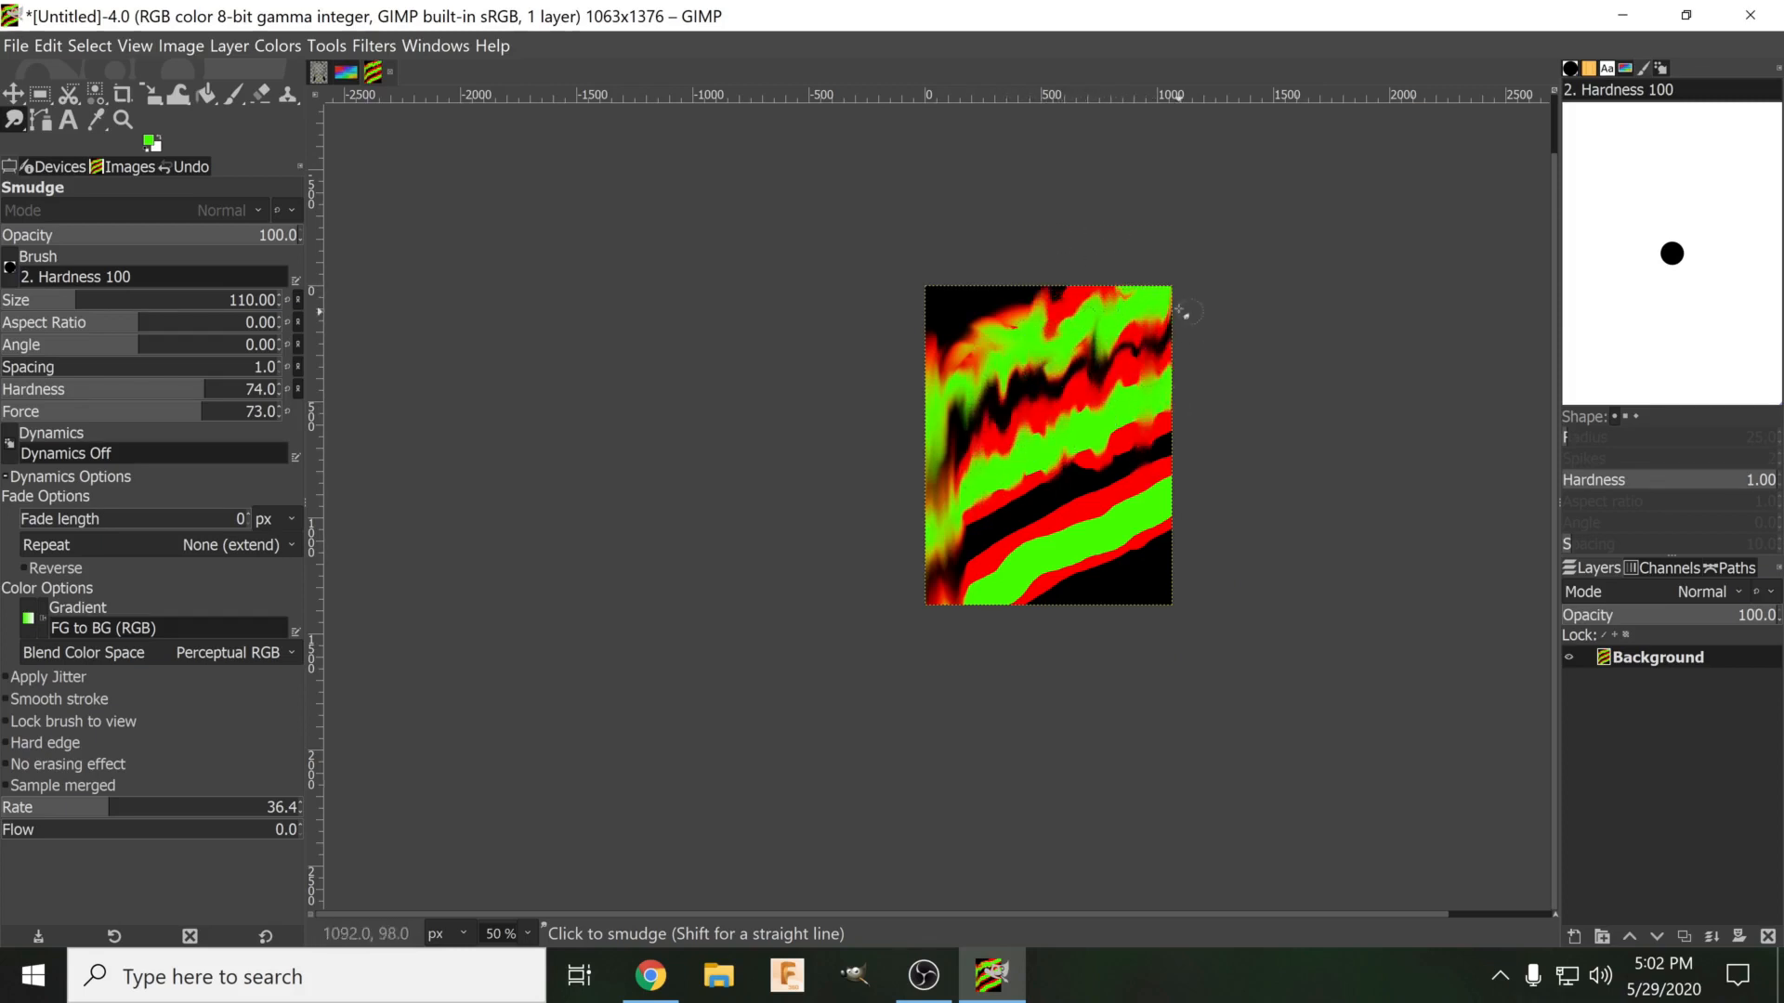
{"action": "mouse_move", "coordinate": [921, 464]}
{"action": "left_mouse_down"}
{"action": "mouse_move", "coordinate": [1263, 468]}
{"action": "mouse_move", "coordinate": [1126, 434]}
{"action": "mouse_move", "coordinate": [1062, 495]}
{"action": "mouse_move", "coordinate": [943, 534]}
{"action": "mouse_move", "coordinate": [1122, 526]}
{"action": "mouse_move", "coordinate": [928, 555]}
{"action": "mouse_move", "coordinate": [1090, 511]}
{"action": "mouse_move", "coordinate": [1038, 491]}
{"action": "mouse_move", "coordinate": [978, 570]}
{"action": "mouse_move", "coordinate": [1143, 573]}
{"action": "mouse_move", "coordinate": [1055, 552]}
{"action": "mouse_move", "coordinate": [996, 571]}
{"action": "mouse_move", "coordinate": [1094, 484]}
{"action": "mouse_move", "coordinate": [1044, 558]}
{"action": "mouse_move", "coordinate": [1090, 587]}
{"action": "mouse_move", "coordinate": [1098, 618]}
{"action": "mouse_move", "coordinate": [1138, 630]}
{"action": "mouse_move", "coordinate": [1124, 584]}
{"action": "mouse_move", "coordinate": [1087, 579]}
{"action": "mouse_move", "coordinate": [1107, 502]}
{"action": "mouse_move", "coordinate": [1056, 434]}
{"action": "mouse_move", "coordinate": [982, 425]}
{"action": "mouse_move", "coordinate": [1008, 447]}
{"action": "mouse_move", "coordinate": [903, 320]}
{"action": "mouse_move", "coordinate": [960, 245]}
{"action": "mouse_move", "coordinate": [994, 321]}
{"action": "left_mouse_up"}
Set the Smudge size to 154 and swirl the colours together across the middle and edges of the canvas.
{"action": "left_click", "coordinate": [91, 299]}
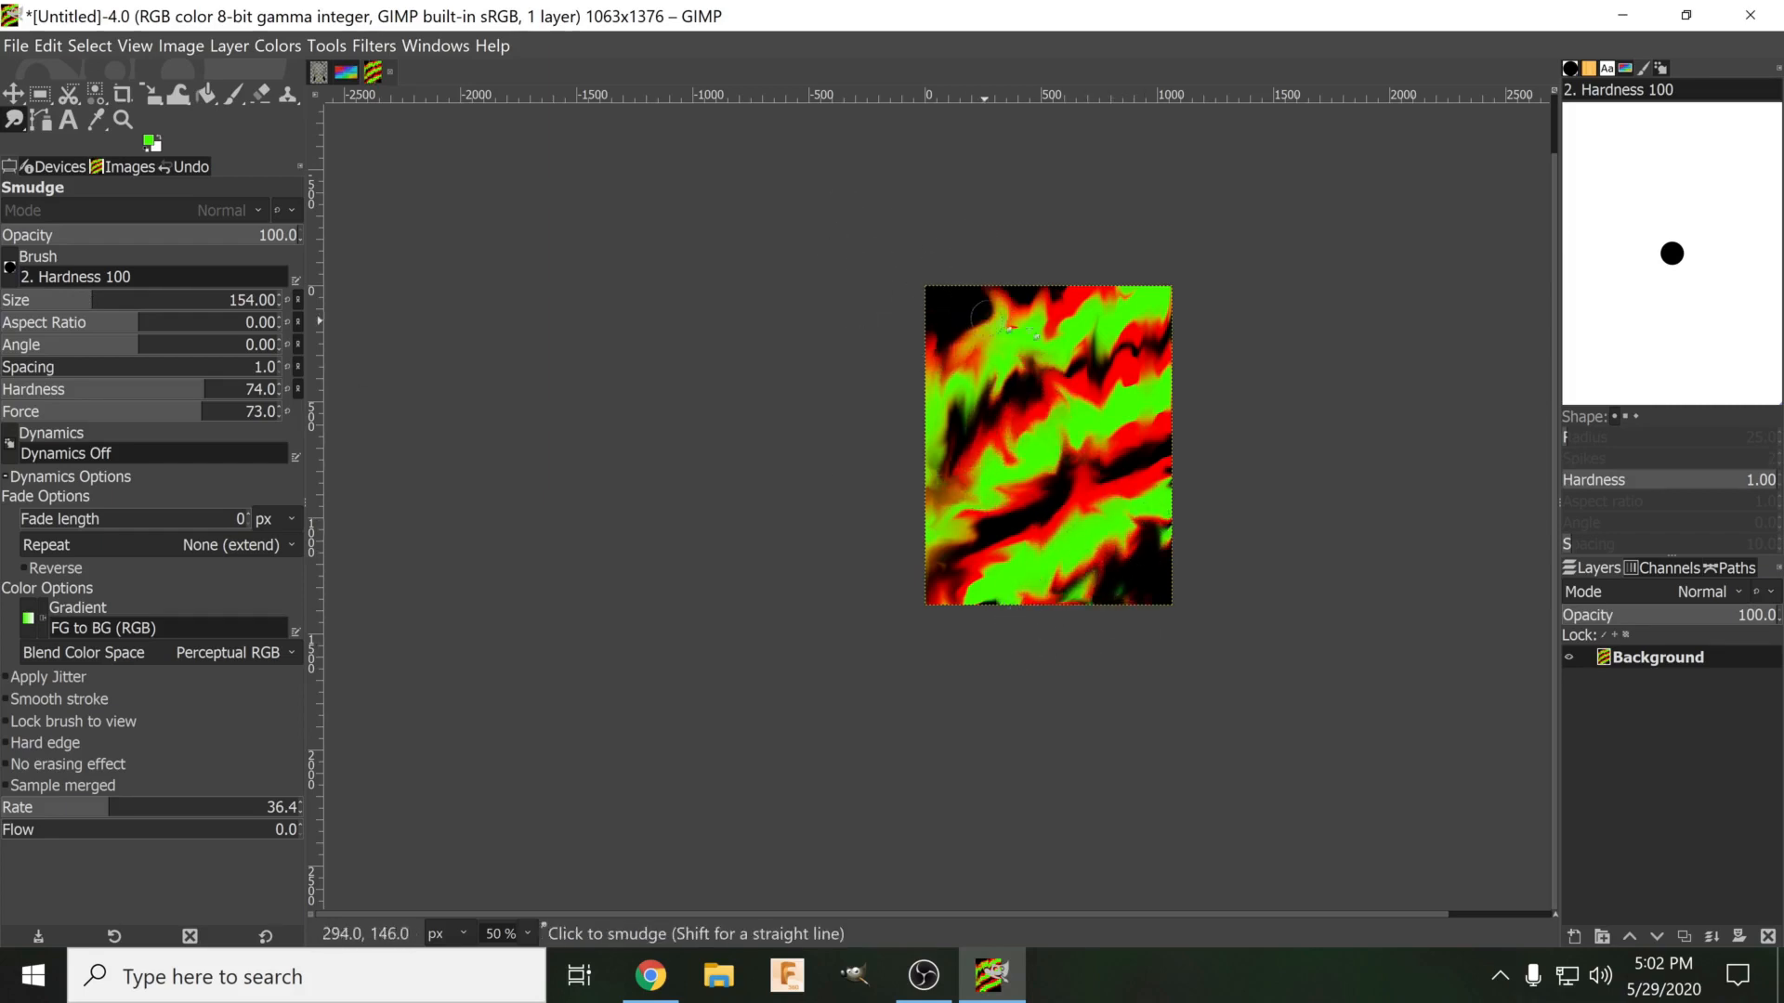
{"action": "mouse_move", "coordinate": [1118, 320]}
{"action": "left_mouse_down"}
{"action": "mouse_move", "coordinate": [955, 321]}
{"action": "mouse_move", "coordinate": [1132, 504]}
{"action": "mouse_move", "coordinate": [1155, 598]}
{"action": "mouse_move", "coordinate": [1141, 551]}
{"action": "mouse_move", "coordinate": [1051, 521]}
{"action": "mouse_move", "coordinate": [941, 548]}
{"action": "mouse_move", "coordinate": [946, 511]}
{"action": "mouse_move", "coordinate": [1075, 536]}
{"action": "mouse_move", "coordinate": [1073, 331]}
{"action": "mouse_move", "coordinate": [844, 310]}
{"action": "left_mouse_up"}
{"action": "mouse_move", "coordinate": [1127, 433]}
{"action": "left_mouse_down"}
{"action": "mouse_move", "coordinate": [1114, 350]}
{"action": "mouse_move", "coordinate": [1159, 304]}
{"action": "mouse_move", "coordinate": [1086, 612]}
{"action": "mouse_move", "coordinate": [1160, 549]}
{"action": "mouse_move", "coordinate": [1163, 574]}
{"action": "mouse_move", "coordinate": [1159, 226]}
{"action": "mouse_move", "coordinate": [1119, 560]}
{"action": "mouse_move", "coordinate": [946, 423]}
{"action": "mouse_move", "coordinate": [1180, 594]}
{"action": "mouse_move", "coordinate": [976, 503]}
{"action": "mouse_move", "coordinate": [638, 456]}
{"action": "mouse_move", "coordinate": [1122, 580]}
{"action": "mouse_move", "coordinate": [749, 527]}
{"action": "mouse_move", "coordinate": [1208, 633]}
{"action": "mouse_move", "coordinate": [1210, 595]}
{"action": "mouse_move", "coordinate": [945, 579]}
{"action": "mouse_move", "coordinate": [1146, 581]}
{"action": "mouse_move", "coordinate": [965, 412]}
{"action": "mouse_move", "coordinate": [1151, 541]}
{"action": "mouse_move", "coordinate": [1073, 467]}
{"action": "mouse_move", "coordinate": [1068, 504]}
{"action": "mouse_move", "coordinate": [1078, 480]}
{"action": "mouse_move", "coordinate": [1024, 439]}
{"action": "mouse_move", "coordinate": [1011, 408]}
{"action": "mouse_move", "coordinate": [1025, 395]}
{"action": "mouse_move", "coordinate": [969, 410]}
{"action": "mouse_move", "coordinate": [1172, 253]}
{"action": "mouse_move", "coordinate": [1117, 343]}
{"action": "mouse_move", "coordinate": [1127, 375]}
{"action": "mouse_move", "coordinate": [1059, 227]}
{"action": "mouse_move", "coordinate": [1145, 350]}
{"action": "mouse_move", "coordinate": [1137, 393]}
{"action": "mouse_move", "coordinate": [1026, 236]}
{"action": "mouse_move", "coordinate": [959, 307]}
{"action": "mouse_move", "coordinate": [955, 221]}
{"action": "mouse_move", "coordinate": [1005, 349]}
{"action": "mouse_move", "coordinate": [999, 216]}
{"action": "mouse_move", "coordinate": [1047, 320]}
{"action": "mouse_move", "coordinate": [997, 325]}
{"action": "left_mouse_up"}
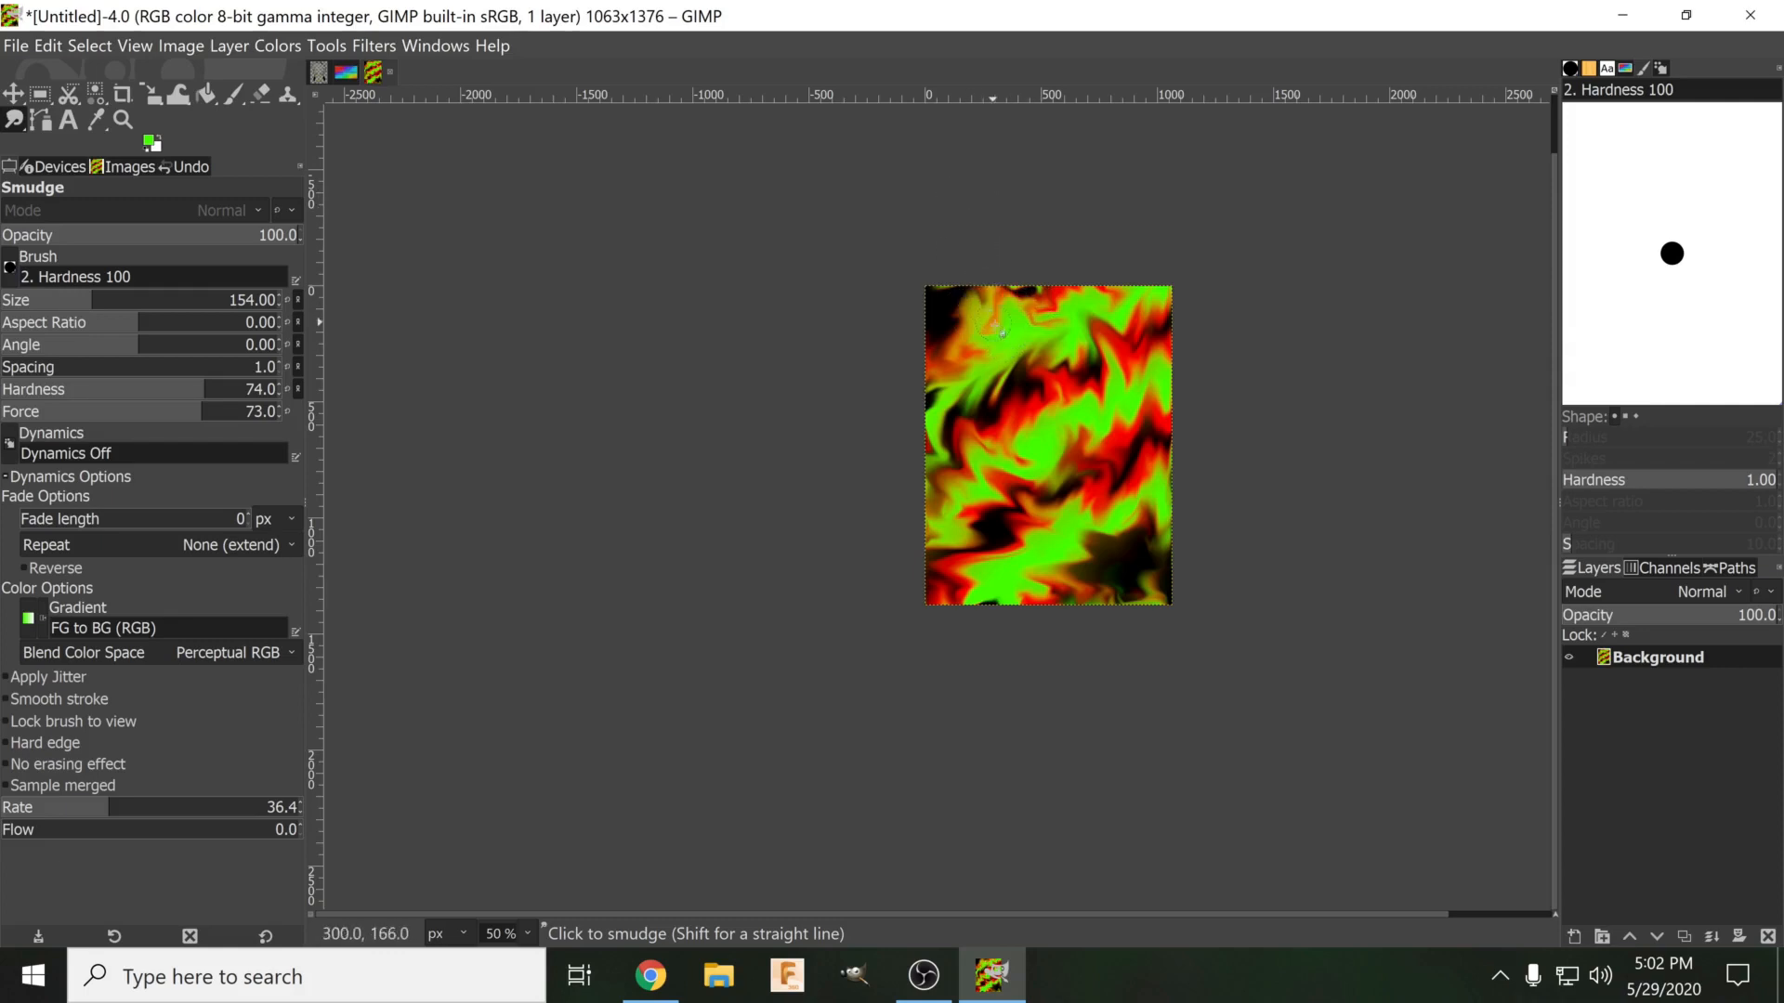
{"action": "mouse_move", "coordinate": [975, 476]}
{"action": "left_mouse_down"}
{"action": "mouse_move", "coordinate": [923, 553]}
{"action": "mouse_move", "coordinate": [1083, 658]}
{"action": "left_mouse_up"}
{"action": "left_click_drag", "start_coordinate": [1074, 573], "coordinate": [1051, 648]}
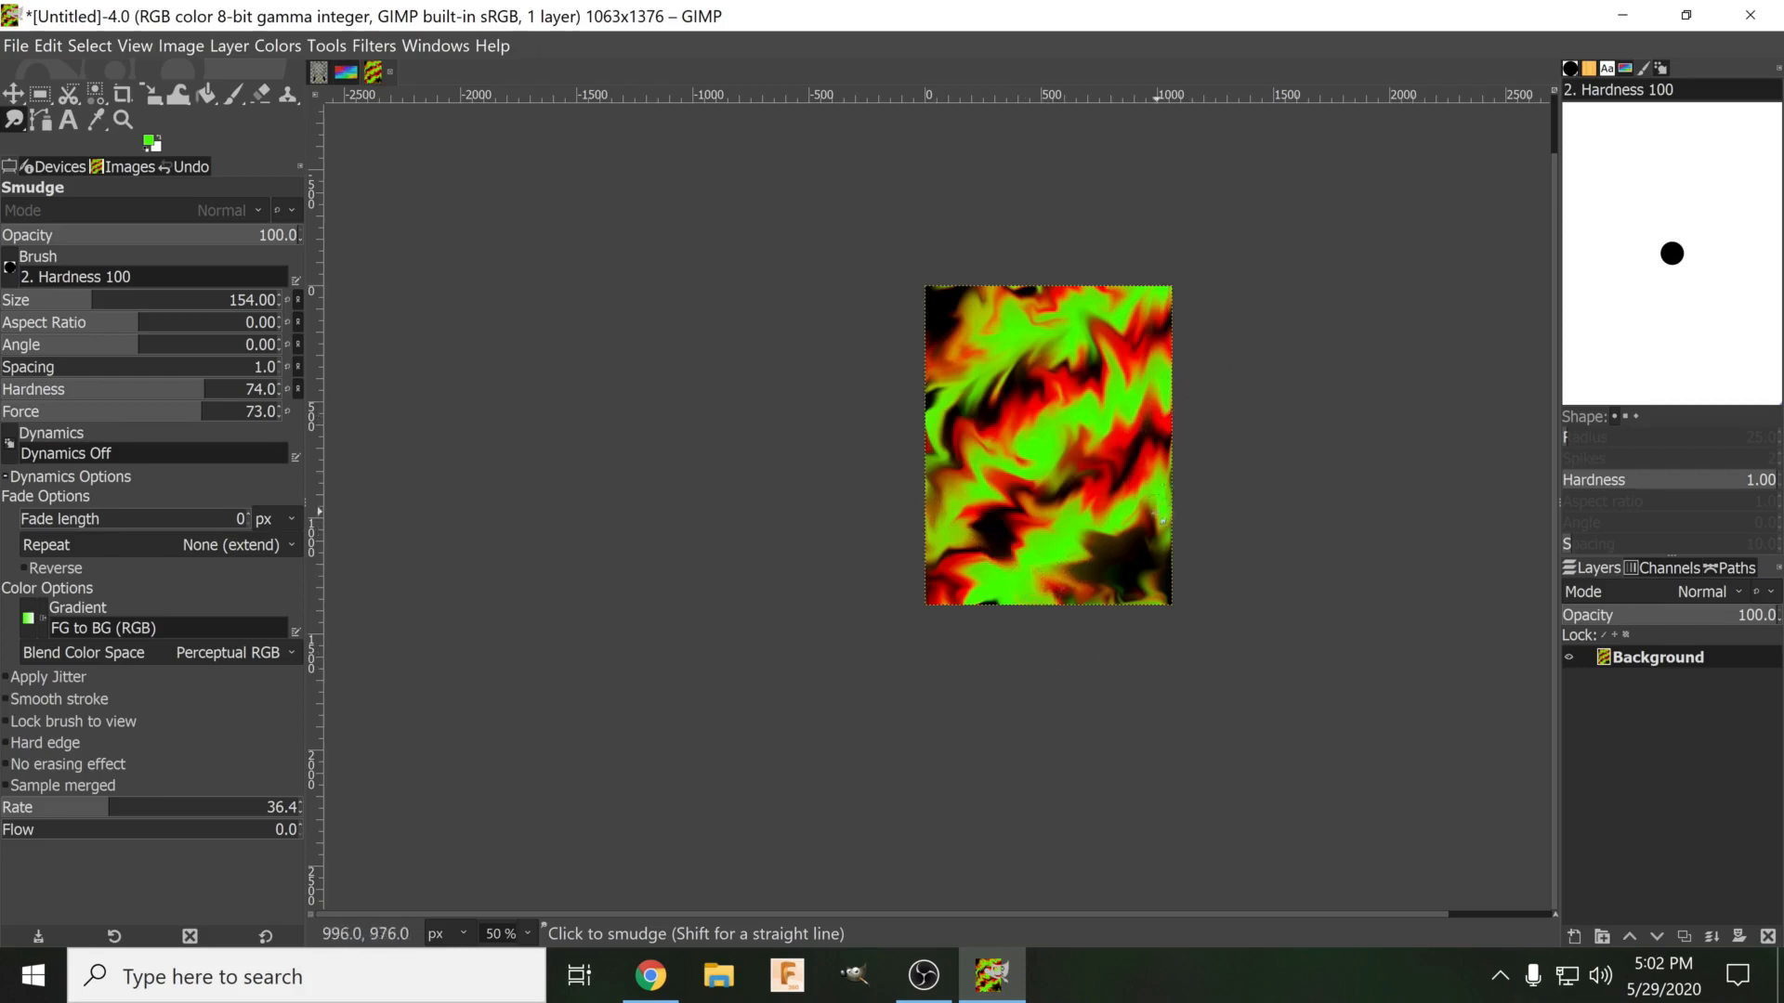
Smudge the dark patch in the canvas's lower right area sideways into the surrounding green.
{"action": "scroll", "coordinate": [1093, 460], "scroll_direction": "up", "scroll_amount": 3}
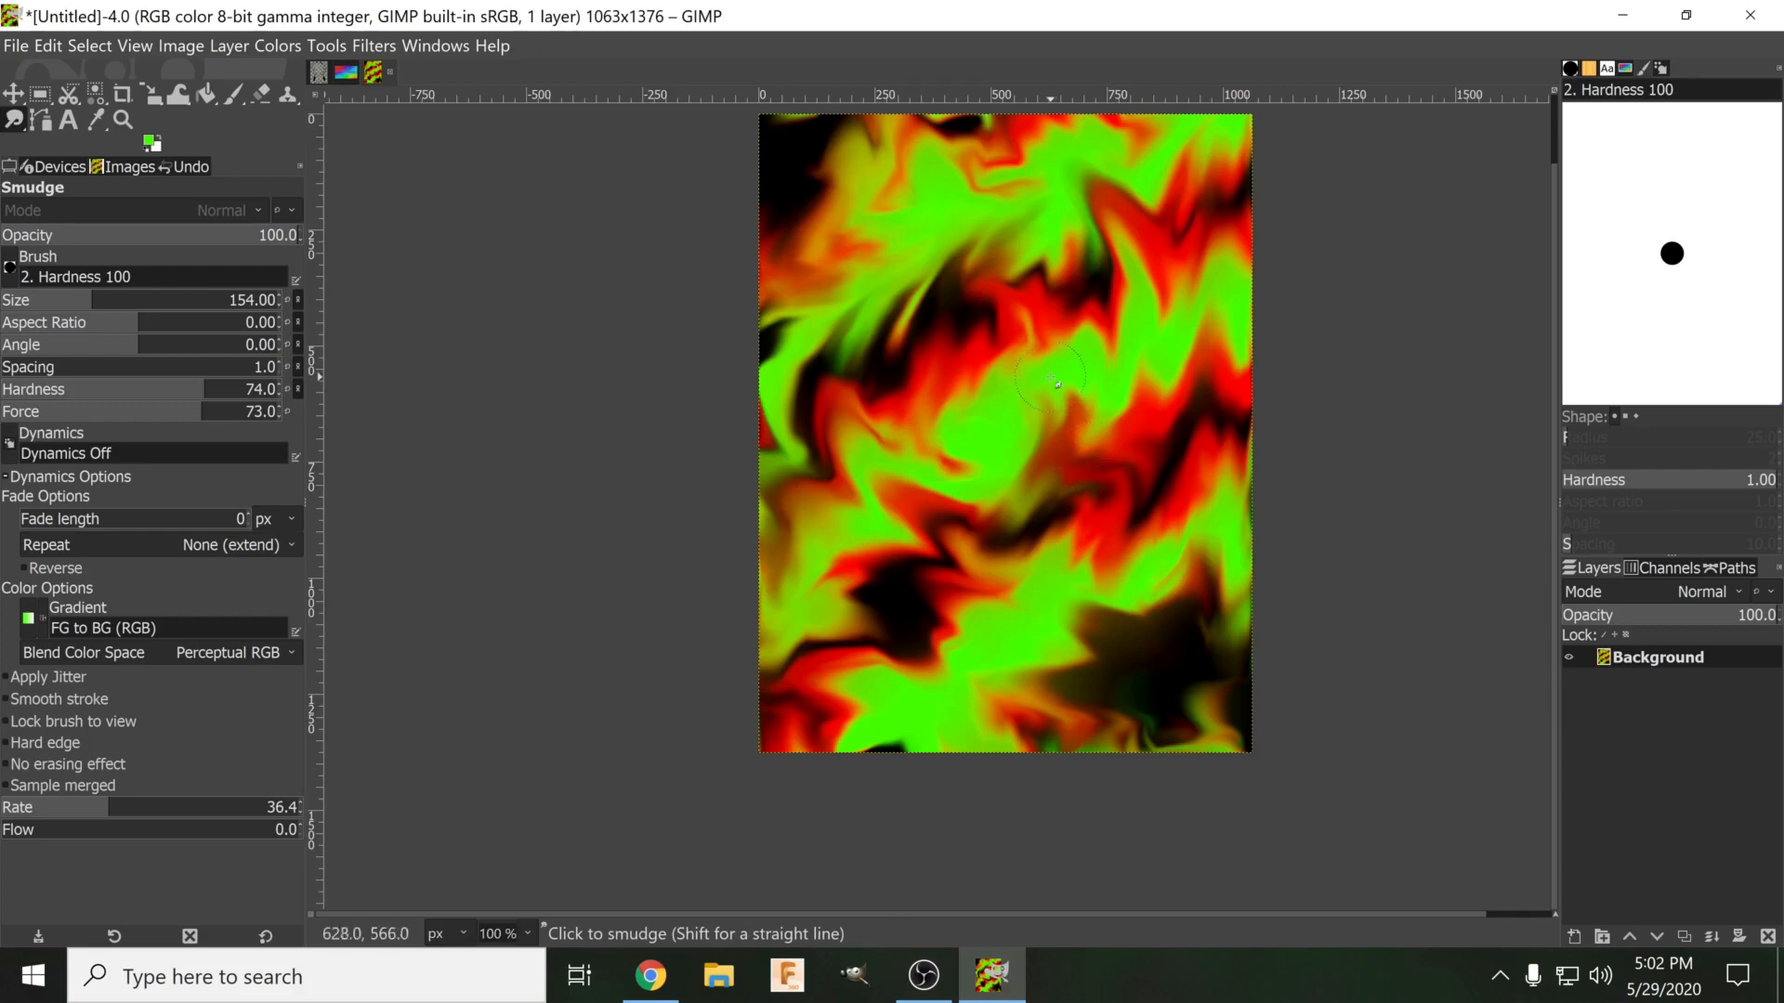
{"action": "scroll", "coordinate": [1035, 501], "scroll_direction": "up", "scroll_amount": 1}
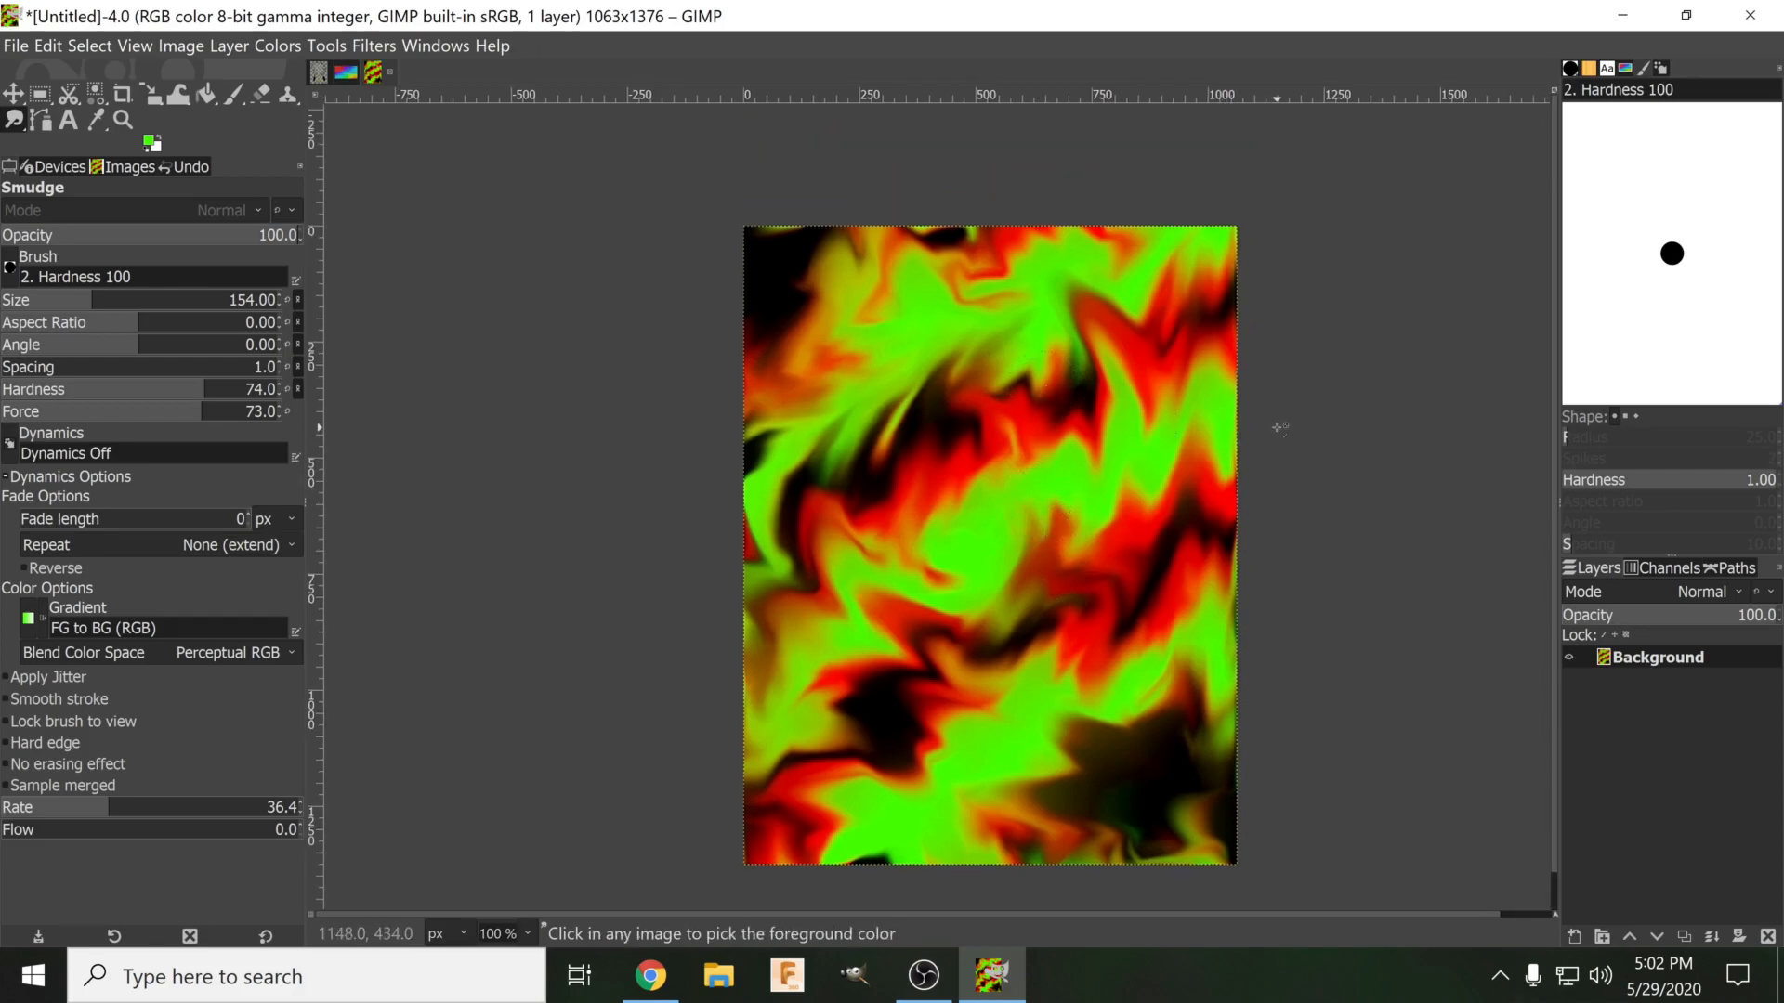
{"action": "scroll", "coordinate": [1276, 429], "scroll_direction": "down", "scroll_amount": 1}
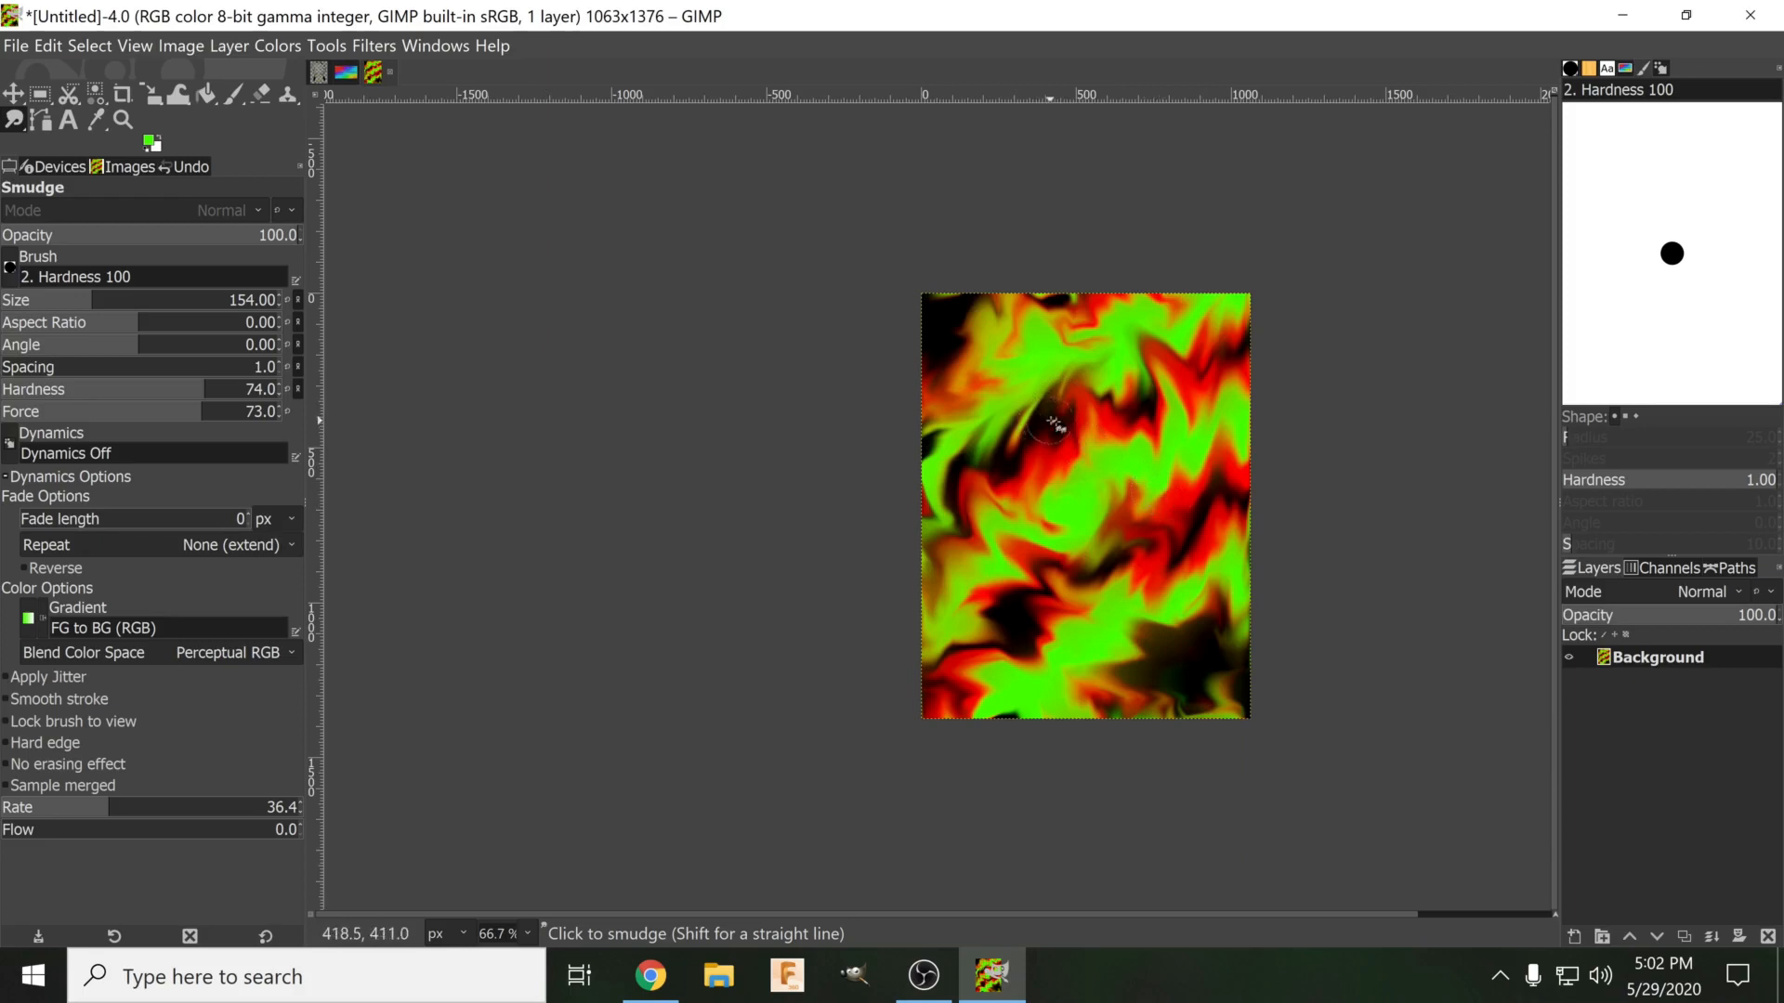
{"action": "left_click_drag", "start_coordinate": [1209, 662], "coordinate": [1030, 658]}
{"action": "mouse_move", "coordinate": [1152, 689]}
{"action": "left_mouse_down"}
{"action": "mouse_move", "coordinate": [947, 629]}
{"action": "mouse_move", "coordinate": [1145, 688]}
{"action": "mouse_move", "coordinate": [1105, 652]}
{"action": "mouse_move", "coordinate": [1046, 513]}
{"action": "left_mouse_up"}
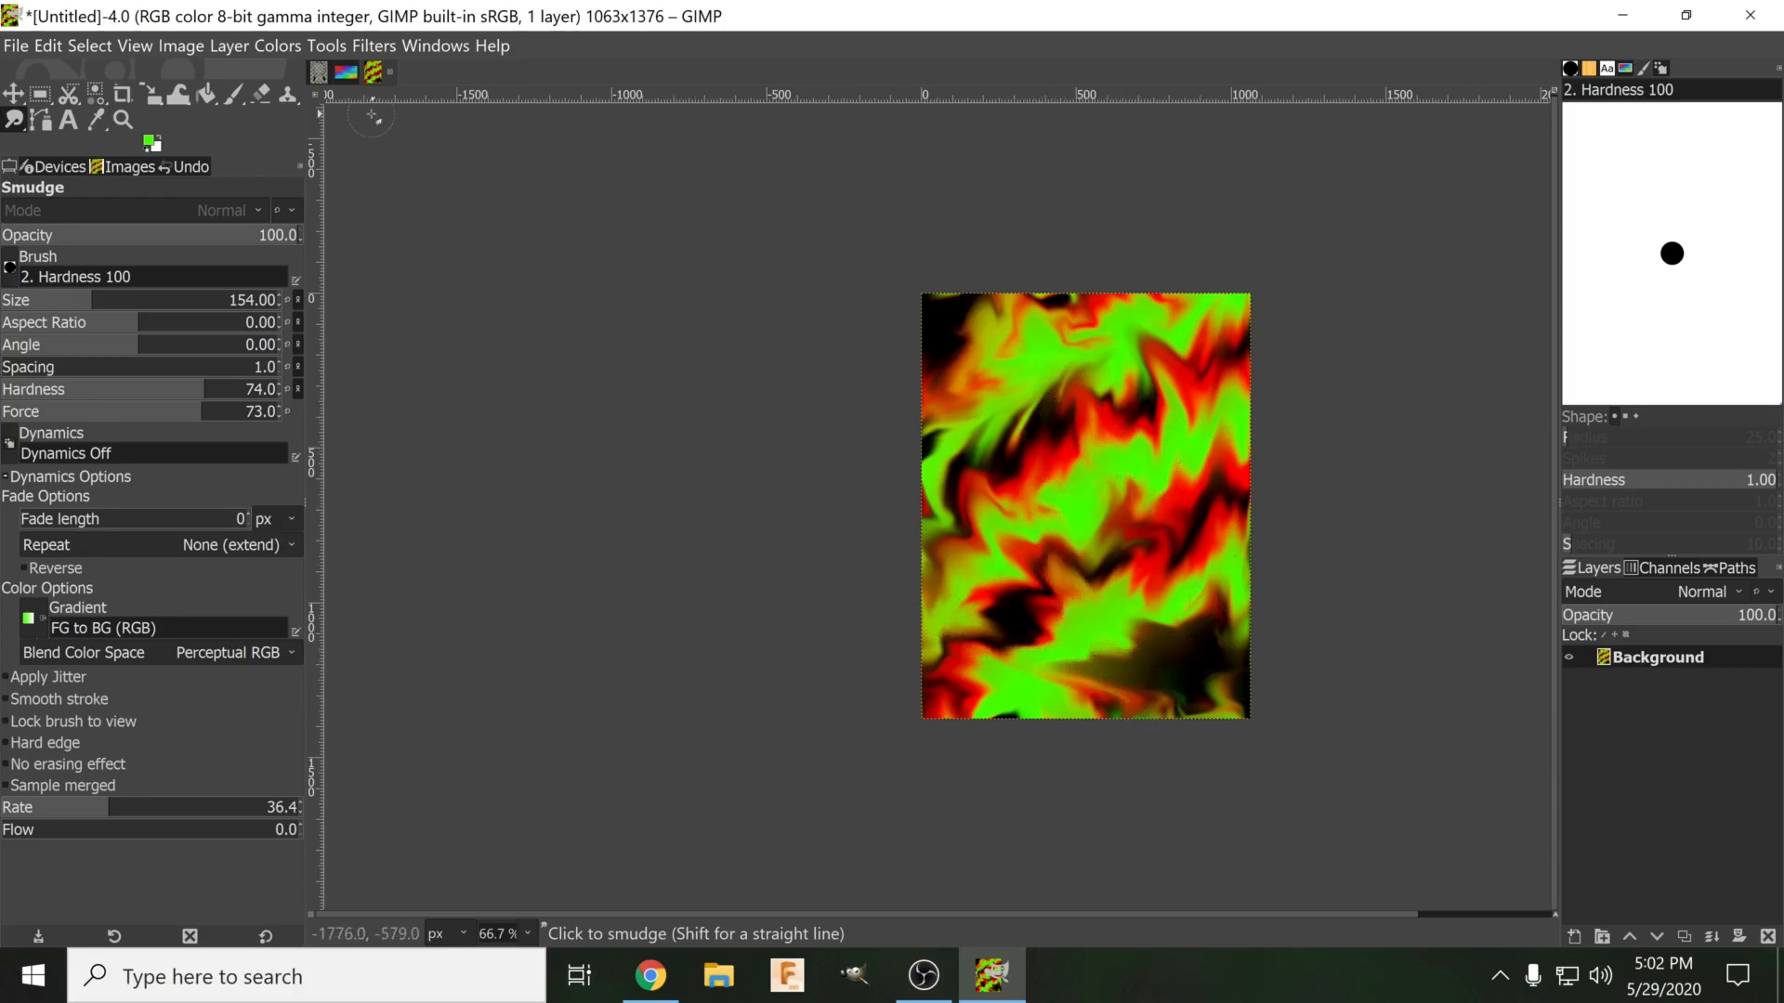
Review the three open images and return to the TransparentDennis line art.
{"action": "left_click", "coordinate": [322, 64]}
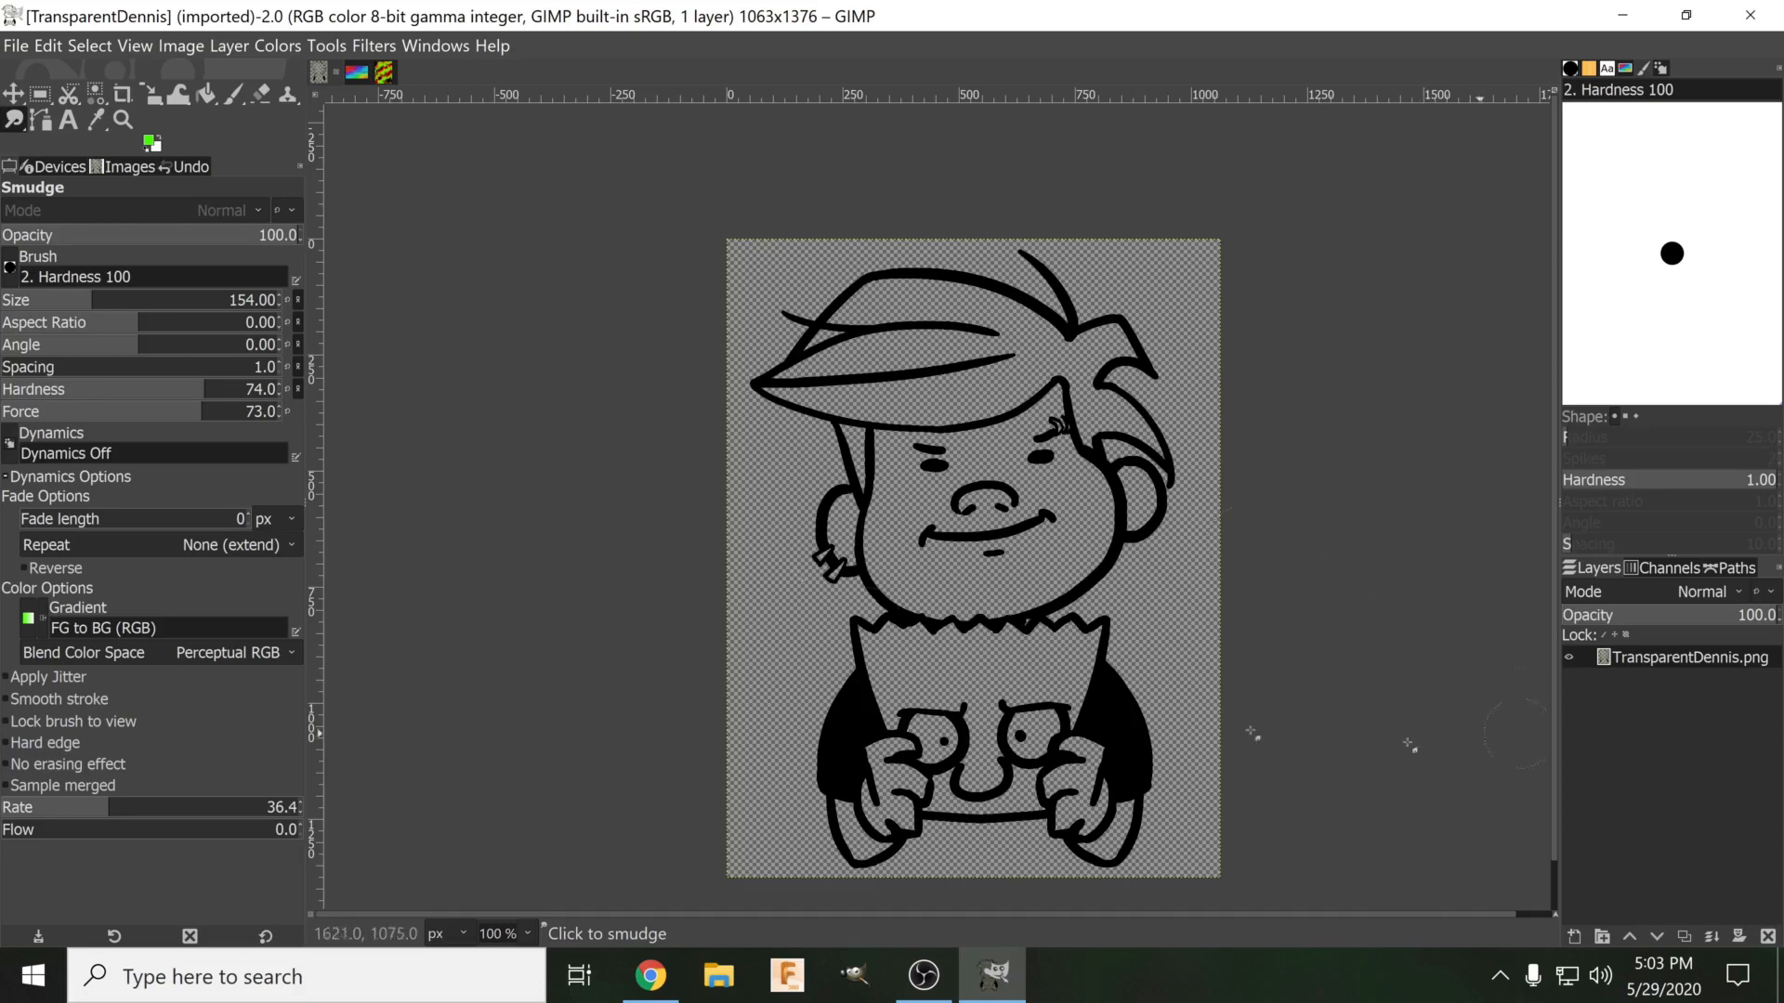
{"action": "left_click", "coordinate": [362, 68]}
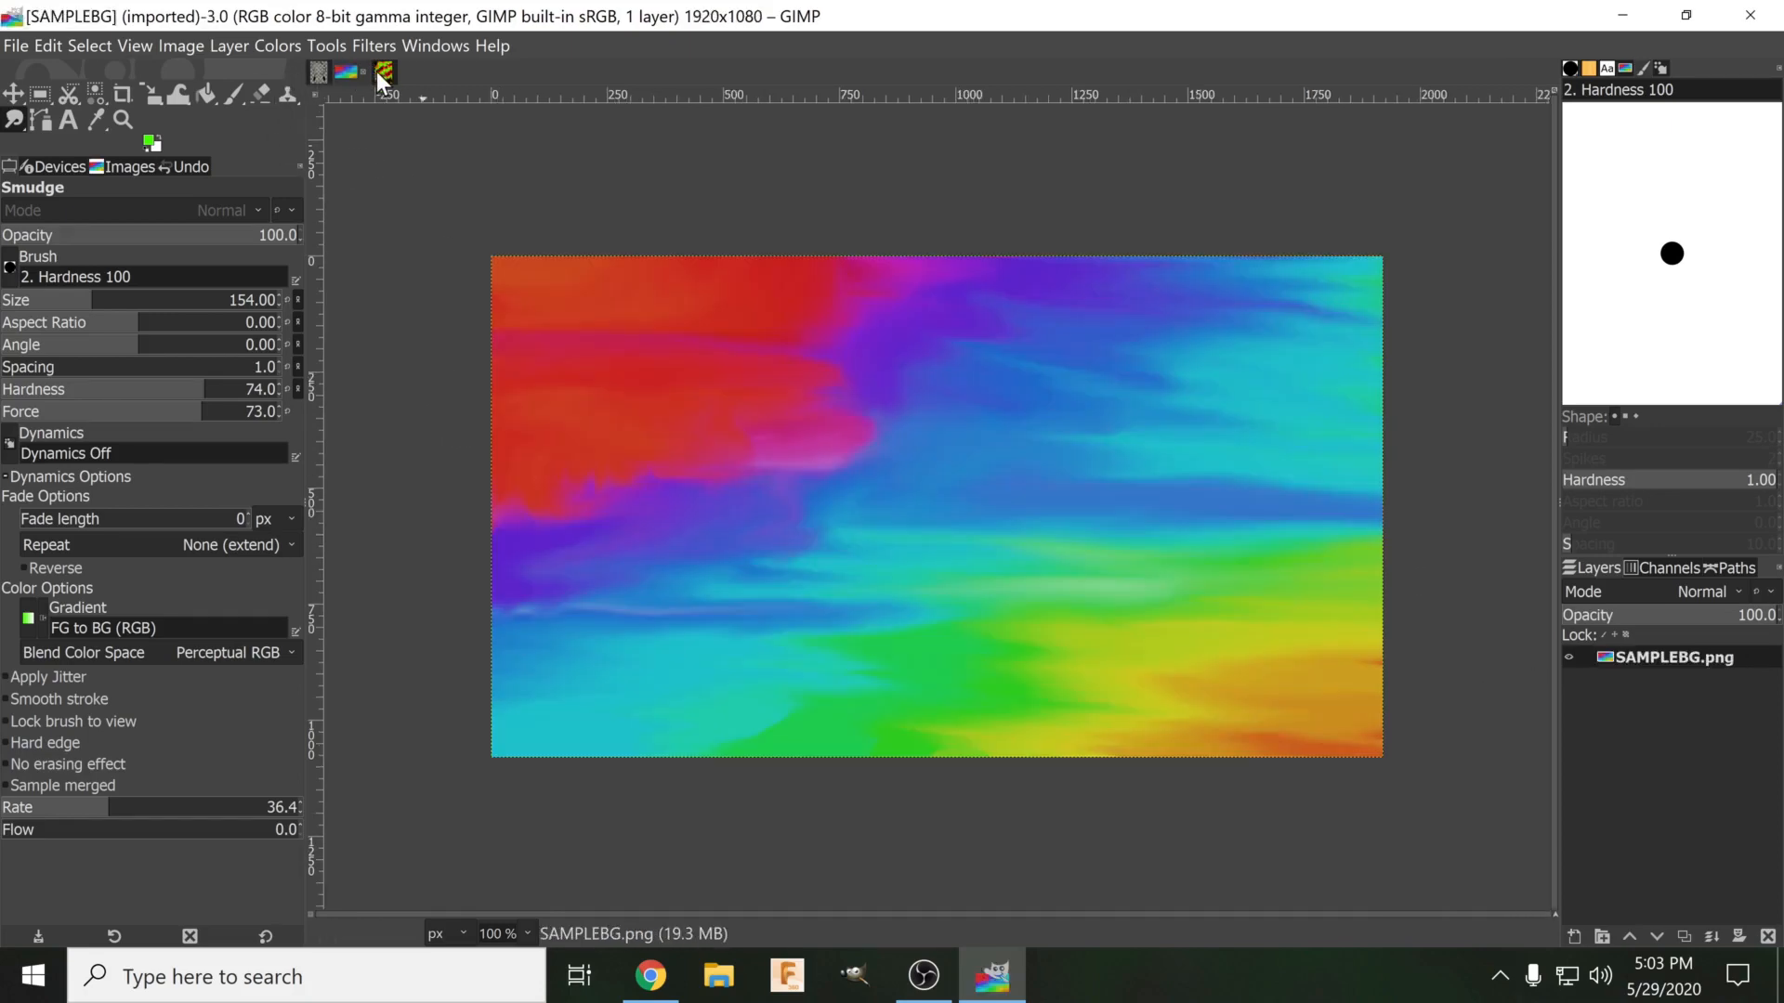
{"action": "left_click", "coordinate": [380, 71]}
{"action": "left_click", "coordinate": [343, 71]}
{"action": "left_click", "coordinate": [322, 71]}
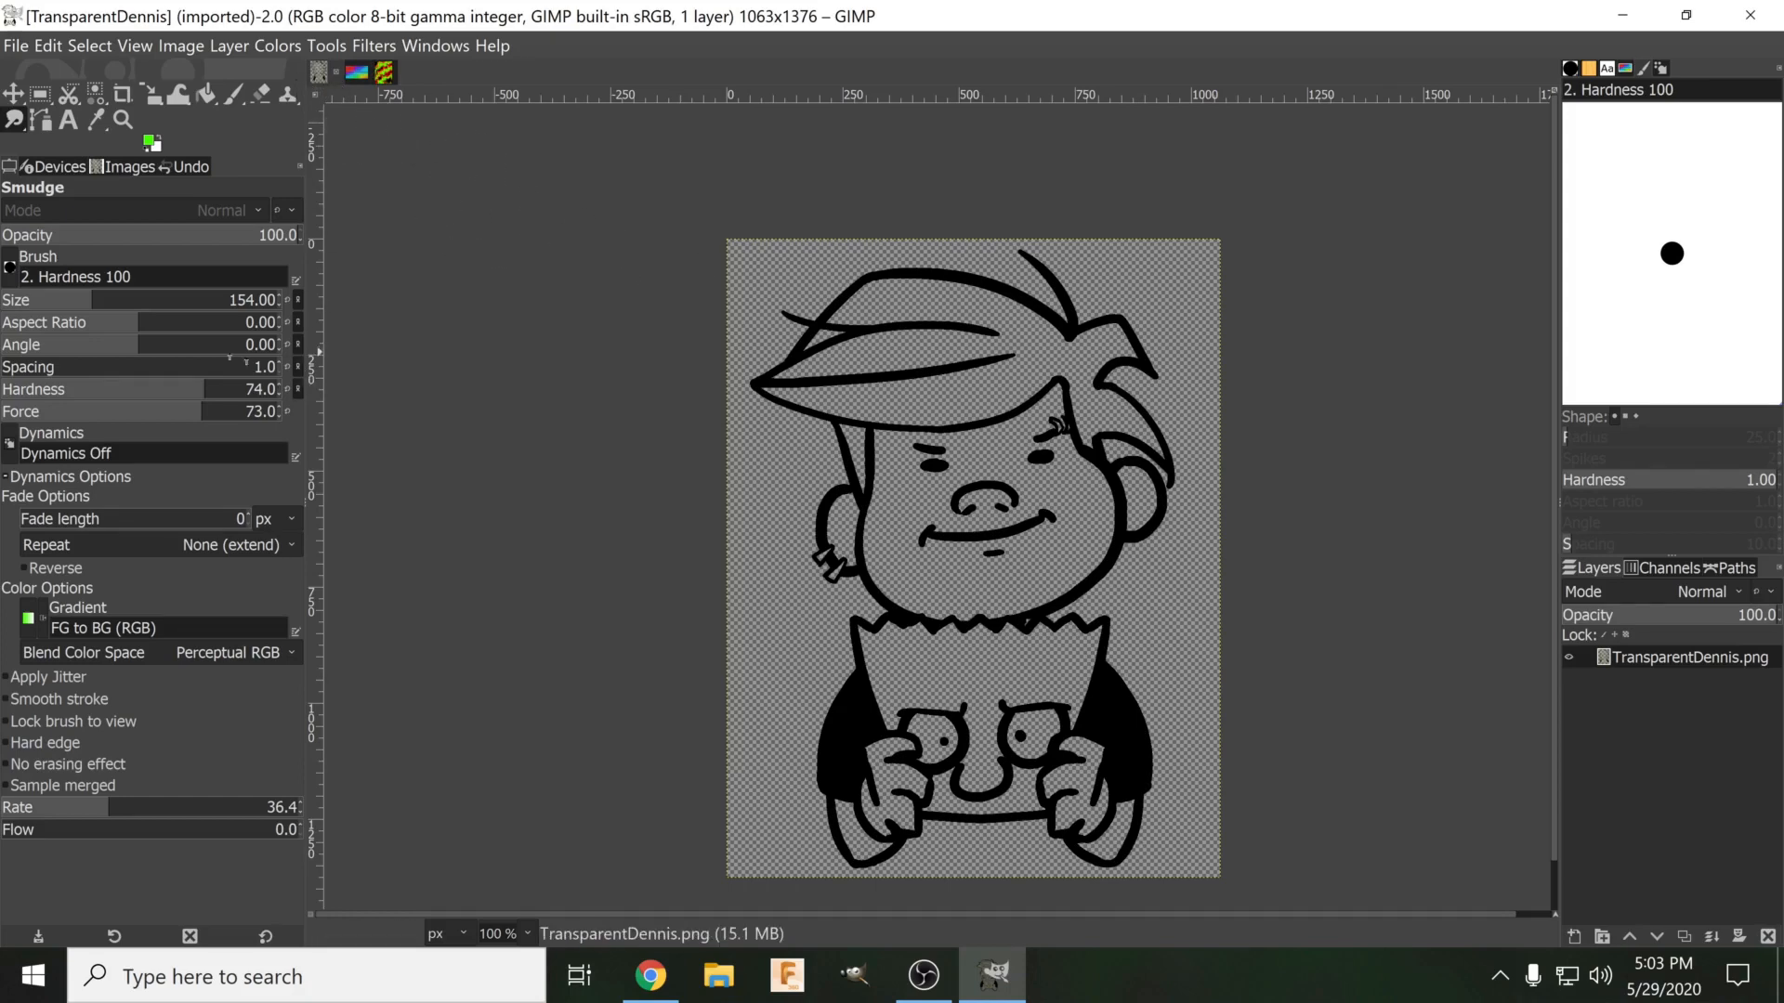
Show the Images list and dock it in the same group as Device Status and Undo History.
{"action": "left_click", "coordinate": [105, 165]}
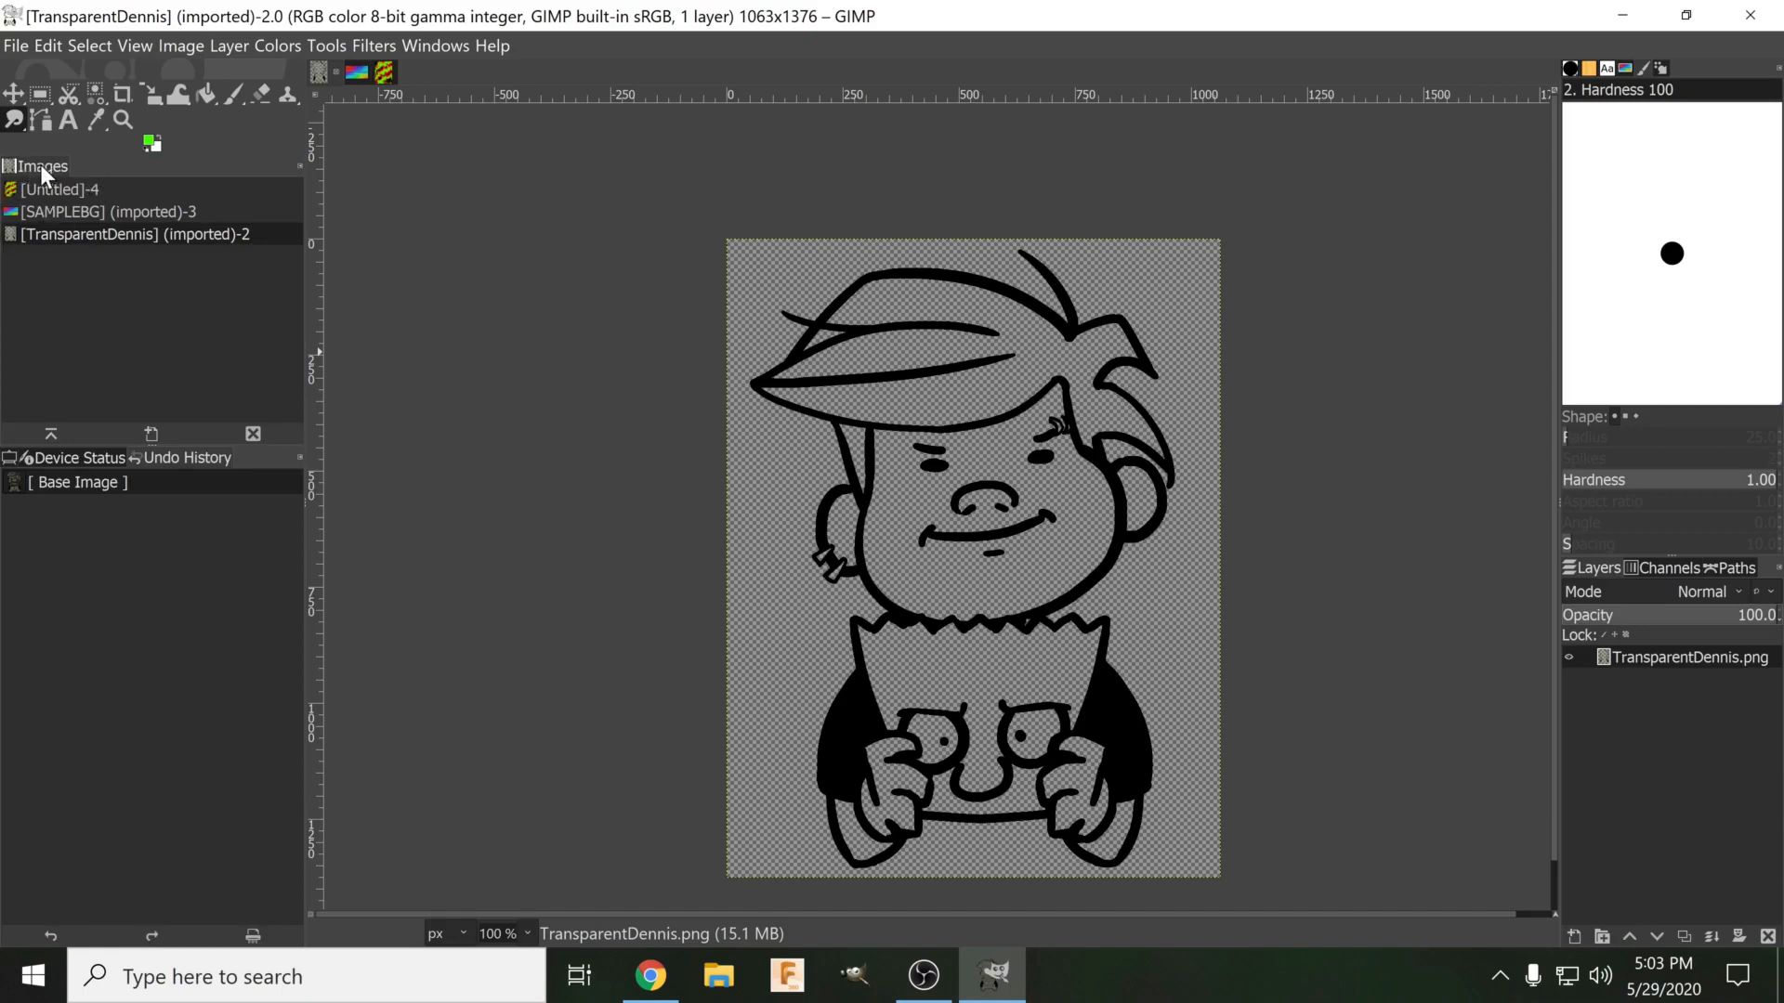
{"action": "left_click", "coordinate": [47, 44]}
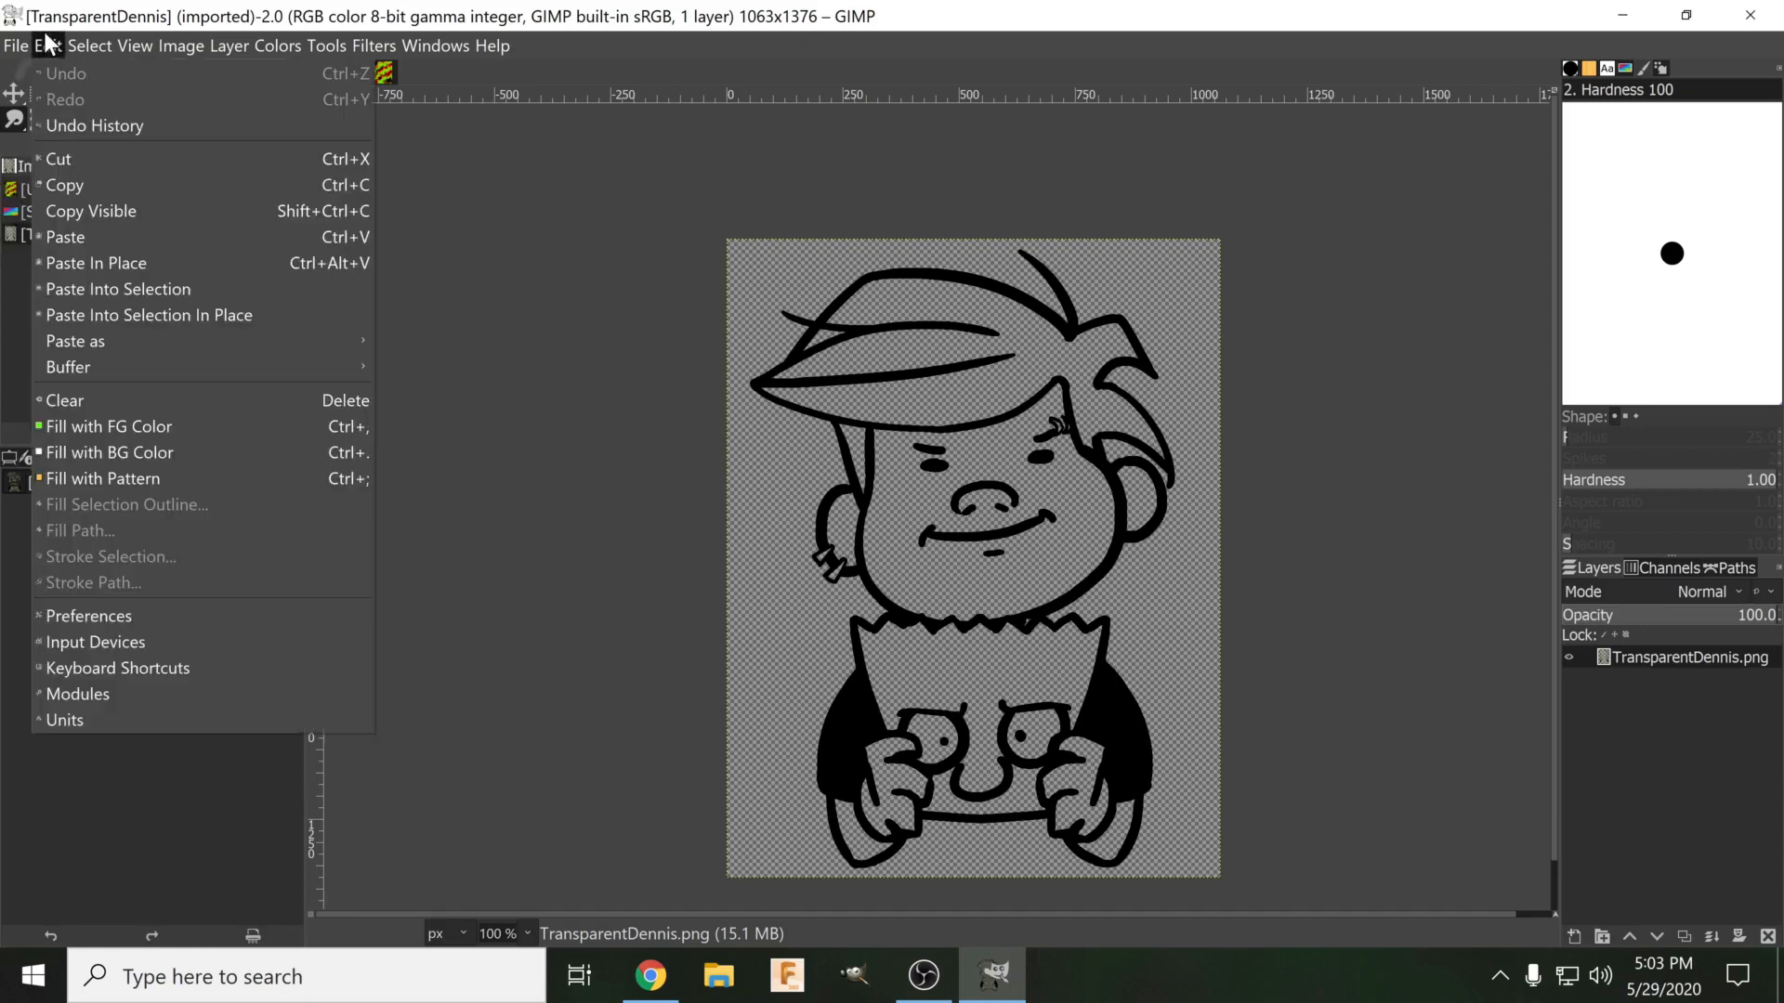
{"action": "left_click", "coordinate": [46, 42]}
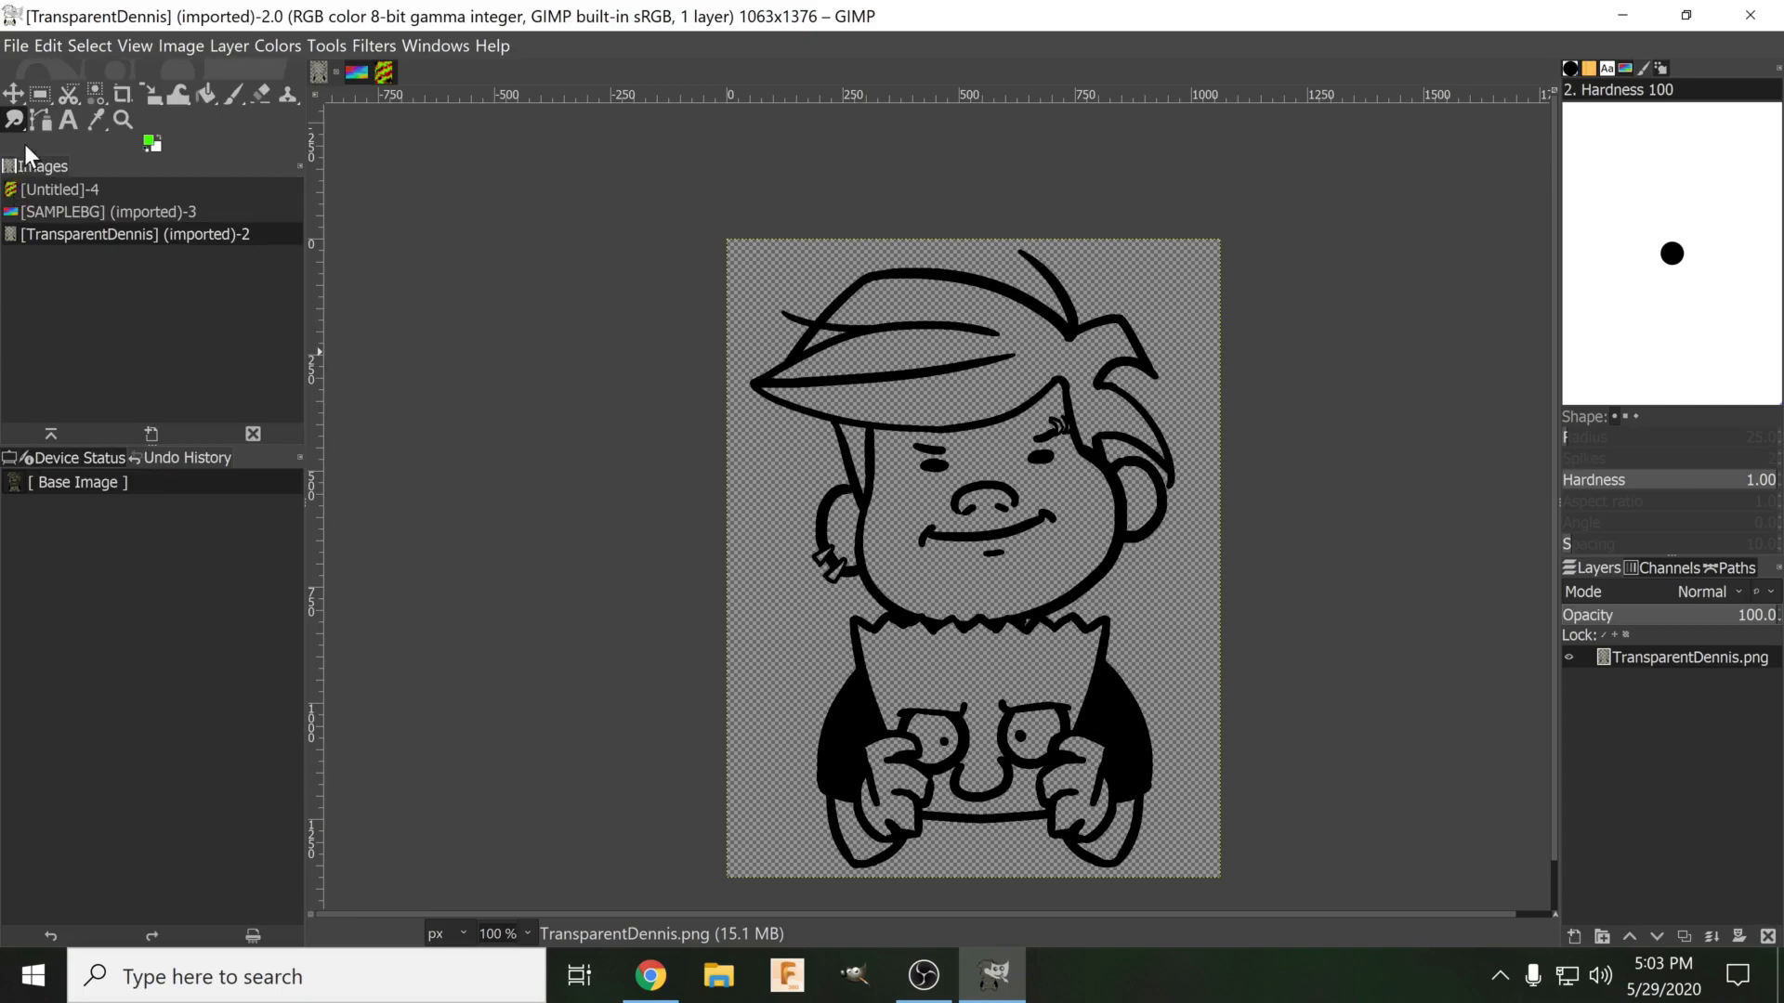
{"action": "left_click_drag", "start_coordinate": [30, 160], "coordinate": [258, 455]}
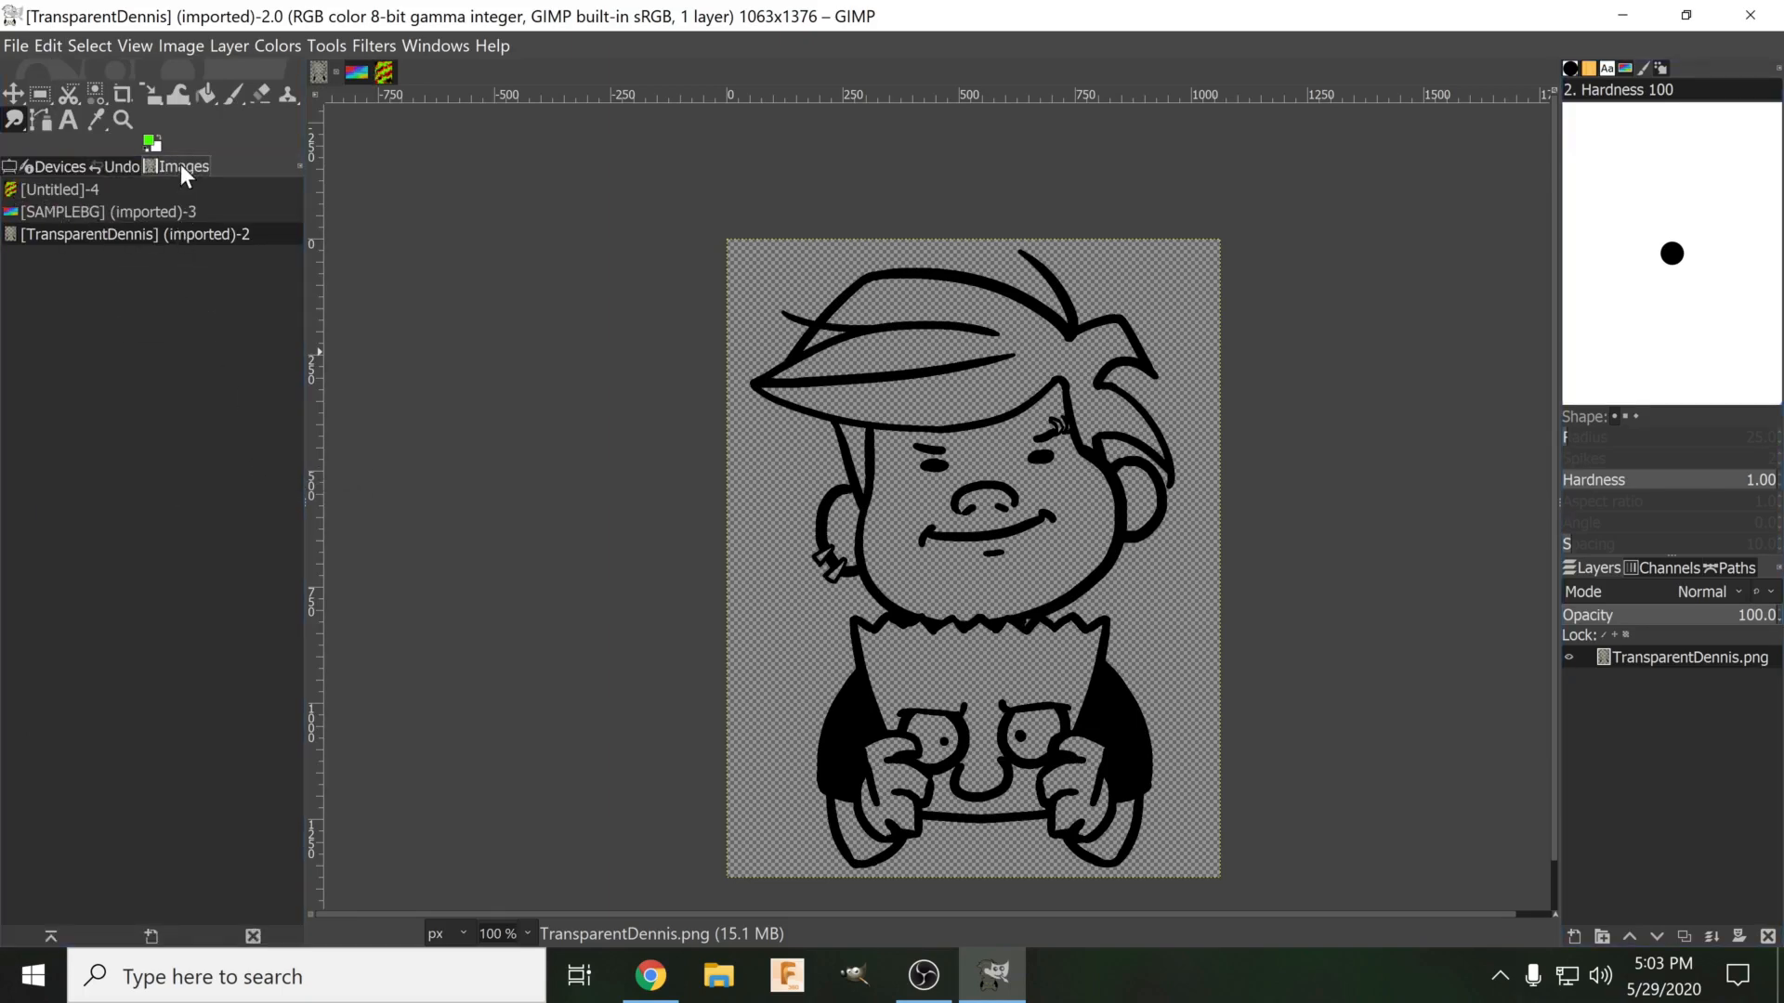
Detach the Images list into a floating window, enlarge and move it, and dock it back beside Undo History.
{"action": "left_click_drag", "start_coordinate": [153, 160], "coordinate": [485, 203]}
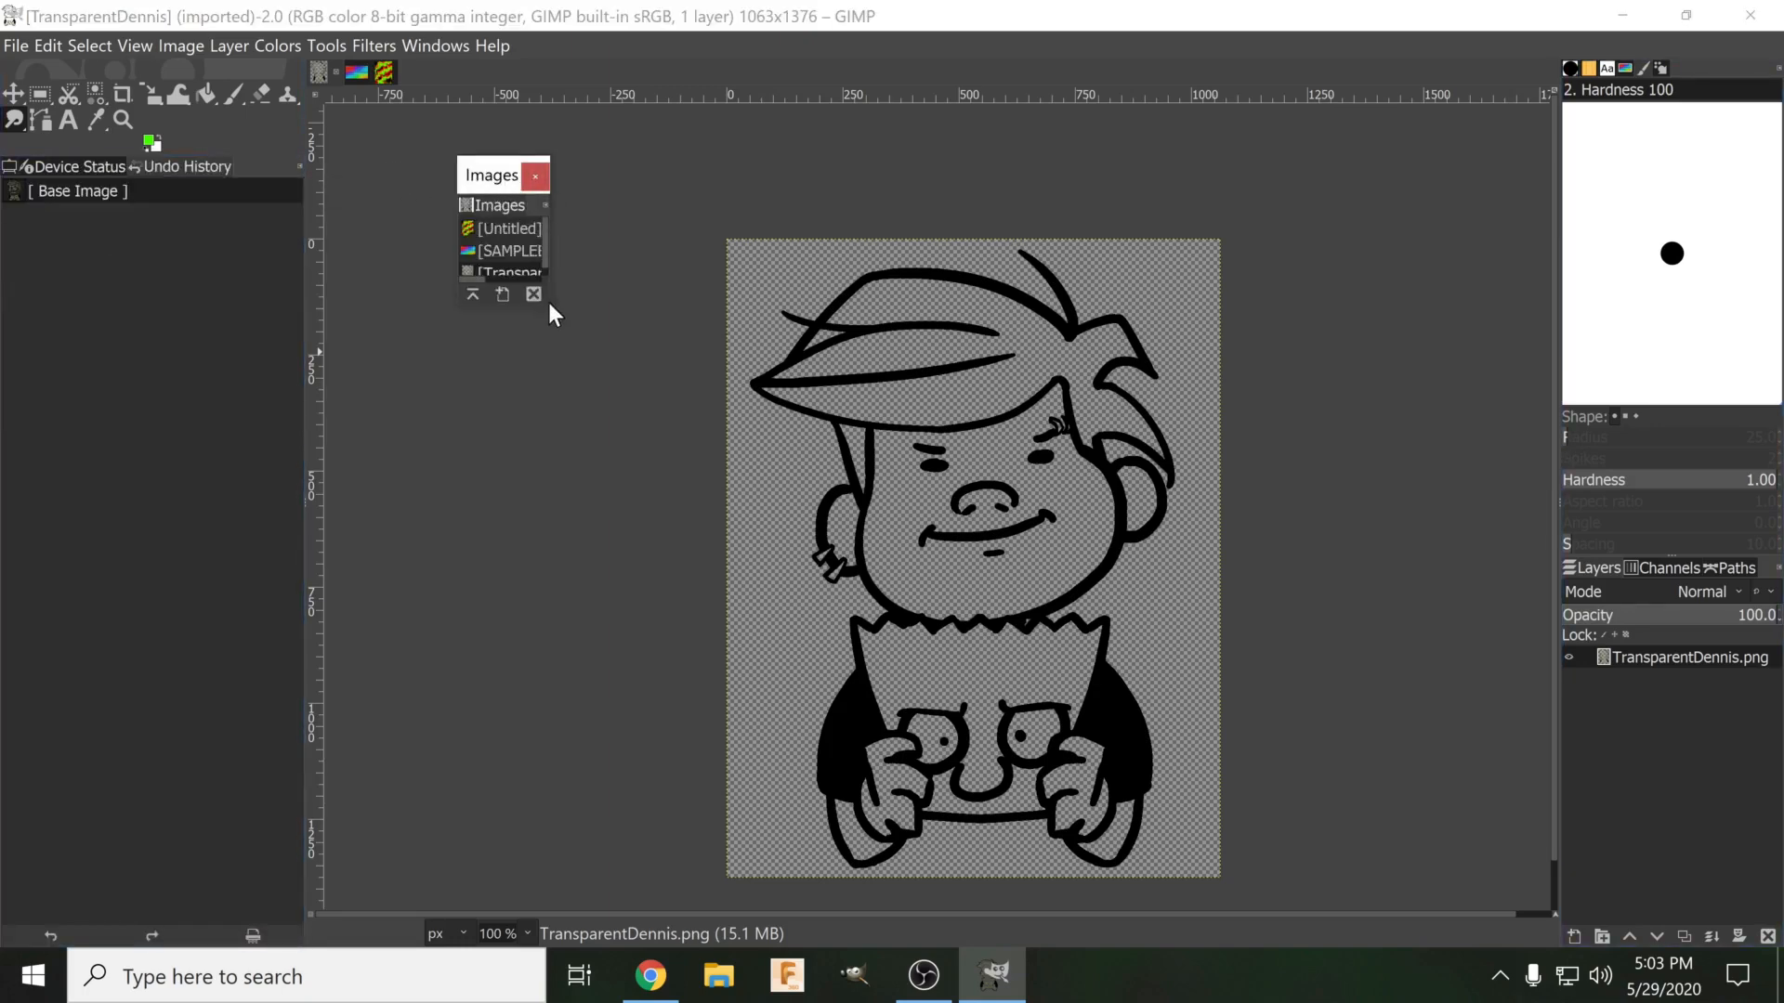
{"action": "left_click_drag", "start_coordinate": [552, 305], "coordinate": [719, 429]}
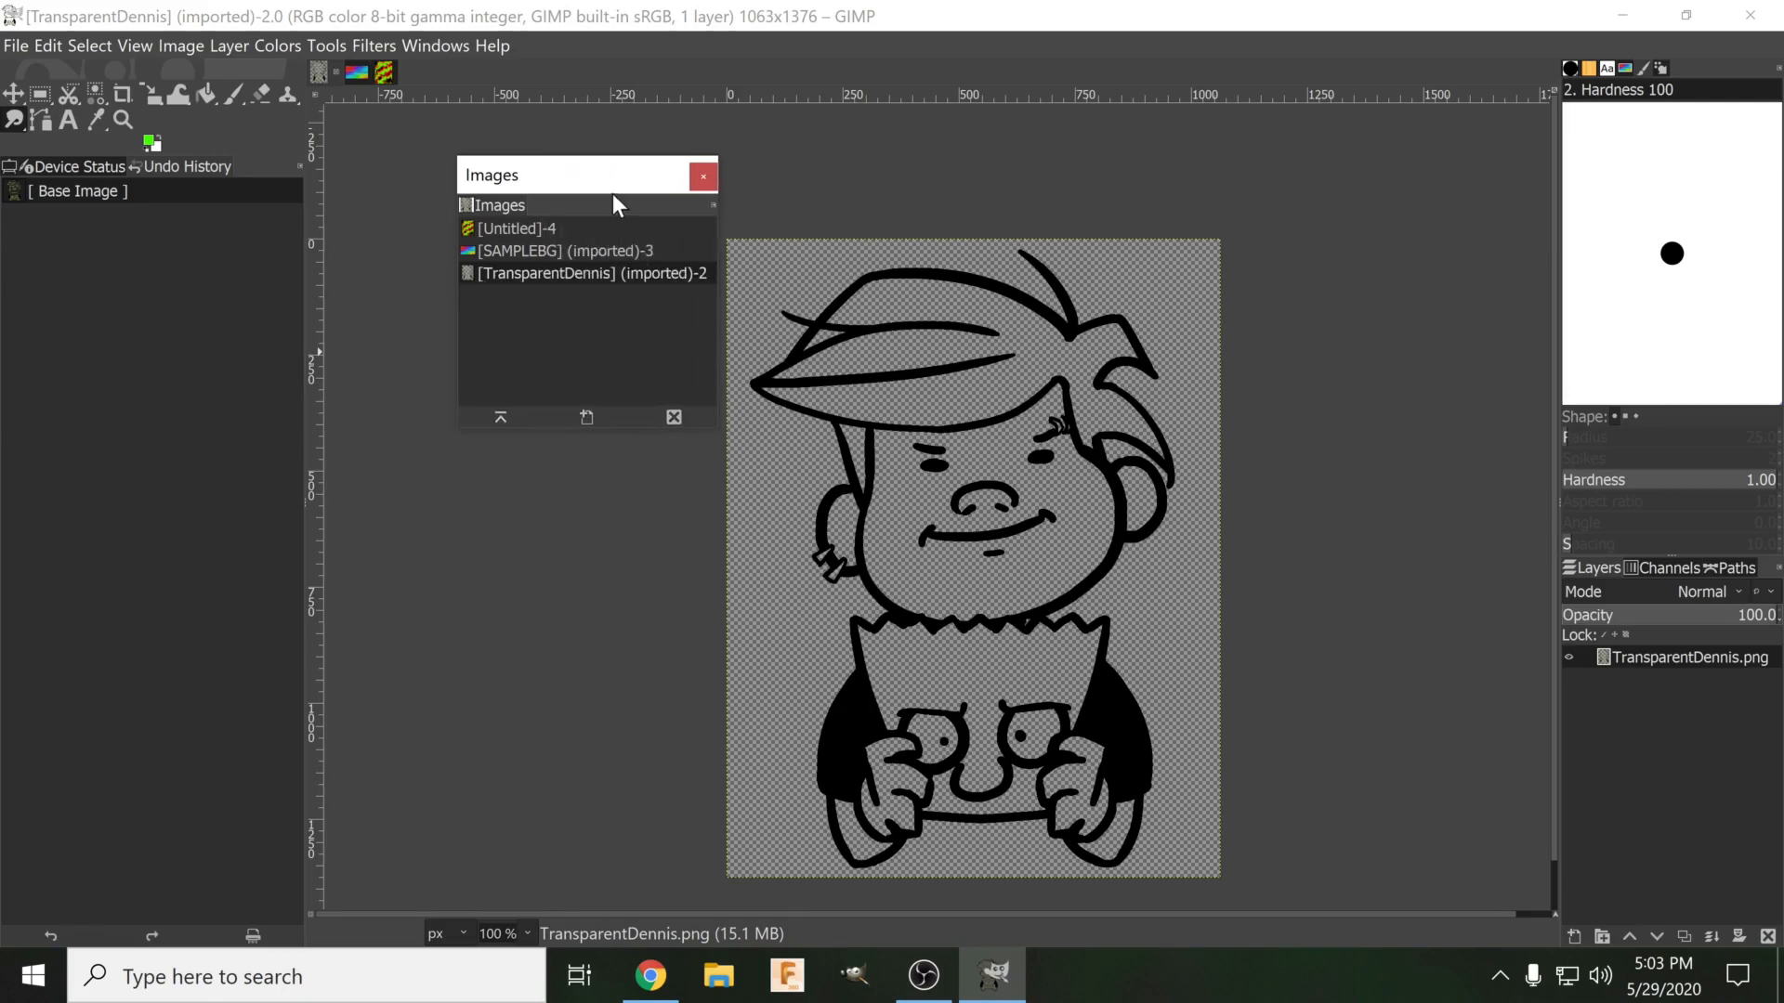
{"action": "mouse_move", "coordinate": [532, 176]}
{"action": "left_mouse_down"}
{"action": "mouse_move", "coordinate": [566, 171]}
{"action": "mouse_move", "coordinate": [257, 176]}
{"action": "mouse_move", "coordinate": [509, 216]}
{"action": "mouse_move", "coordinate": [237, 139]}
{"action": "mouse_move", "coordinate": [510, 219]}
{"action": "mouse_move", "coordinate": [496, 205]}
{"action": "mouse_move", "coordinate": [511, 200]}
{"action": "left_mouse_up"}
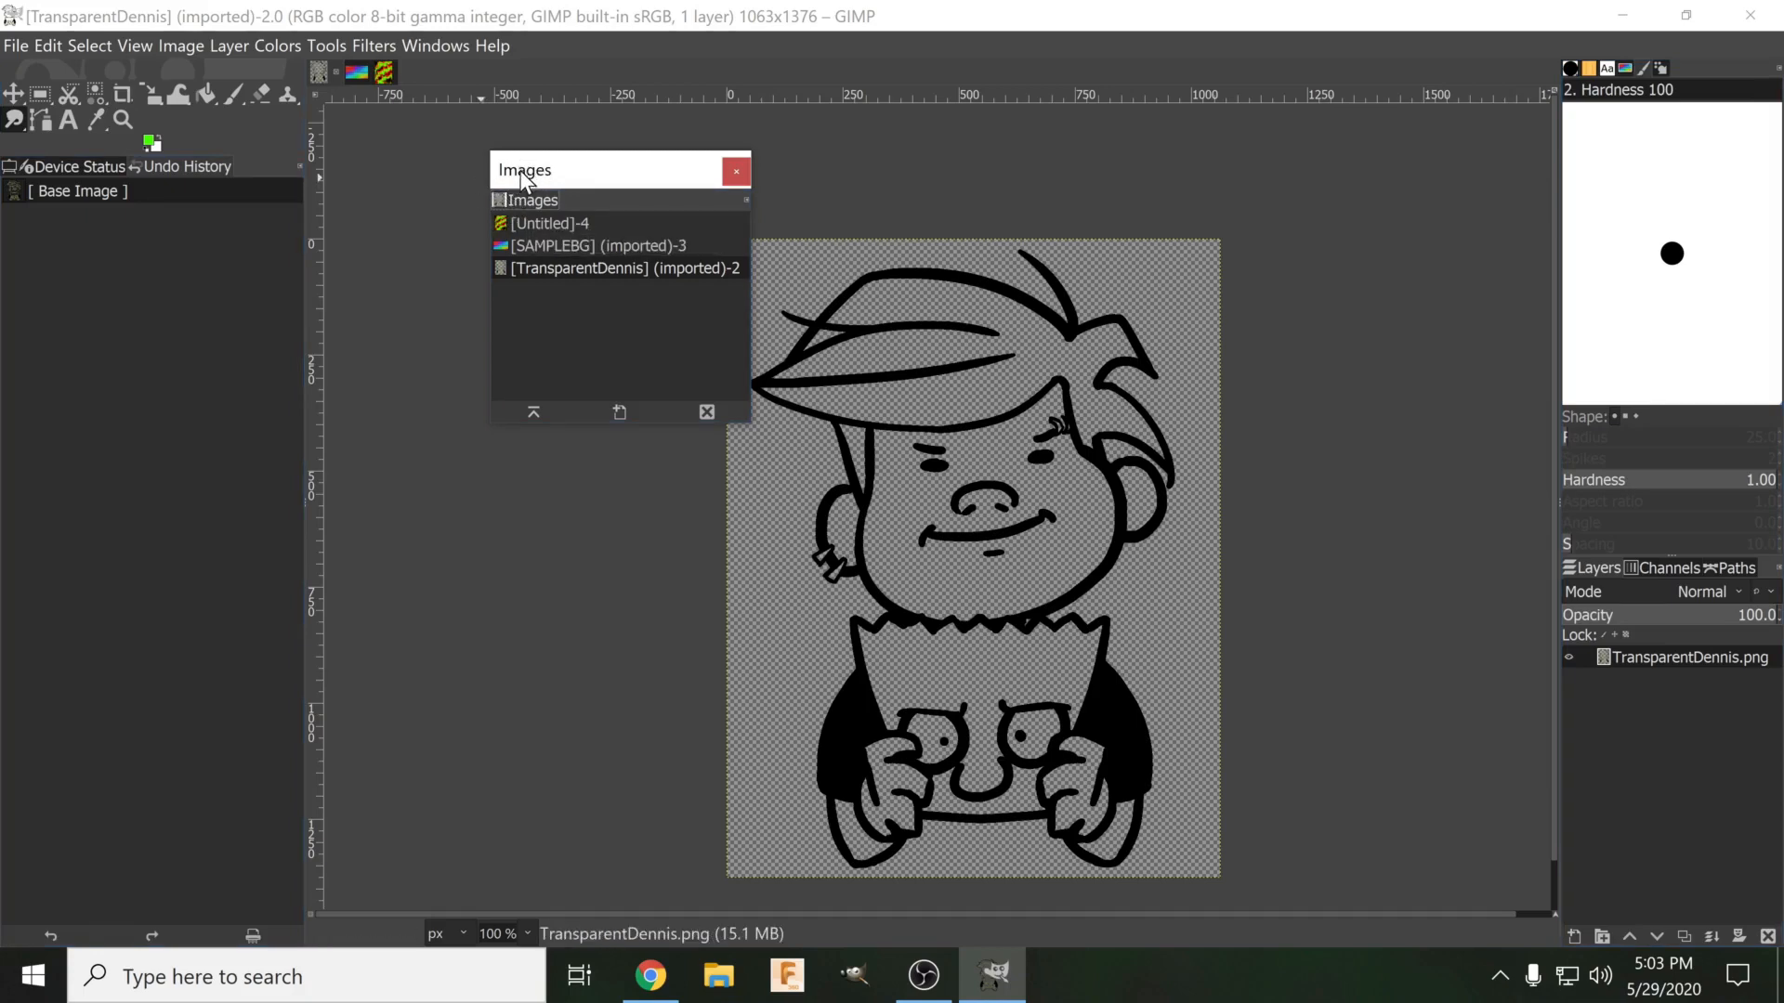
{"action": "left_click_drag", "start_coordinate": [520, 170], "coordinate": [803, 169]}
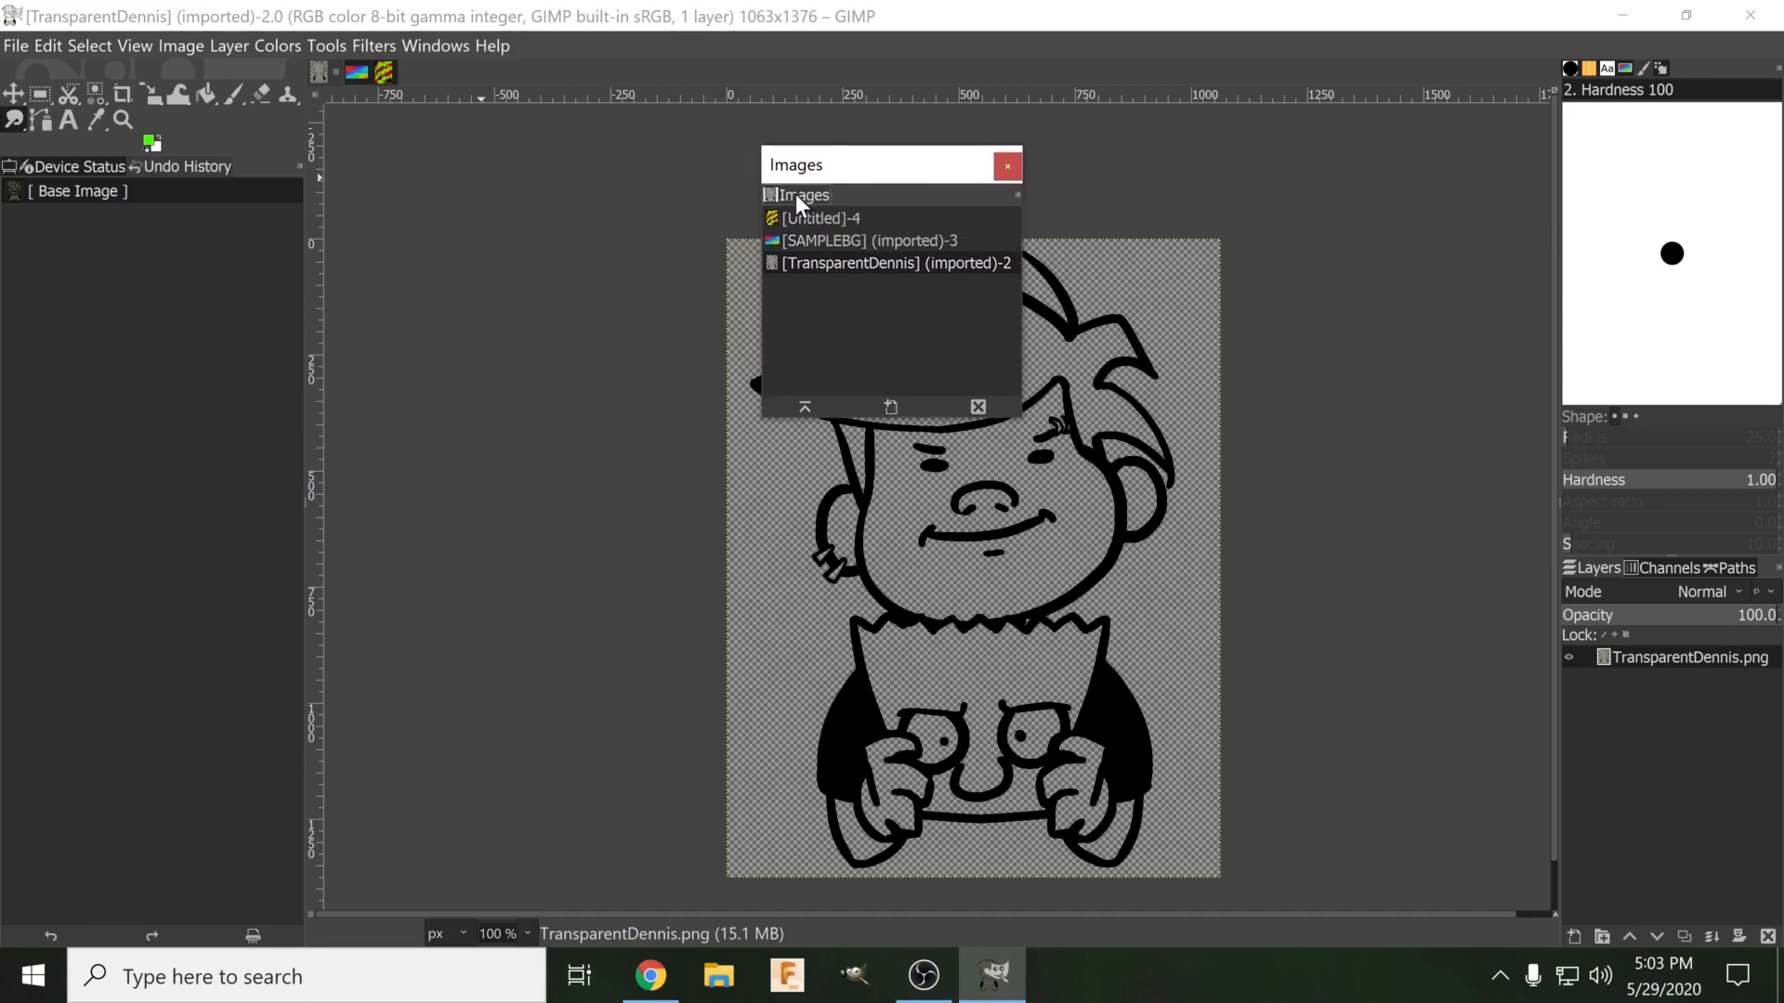
{"action": "left_click_drag", "start_coordinate": [795, 194], "coordinate": [243, 169]}
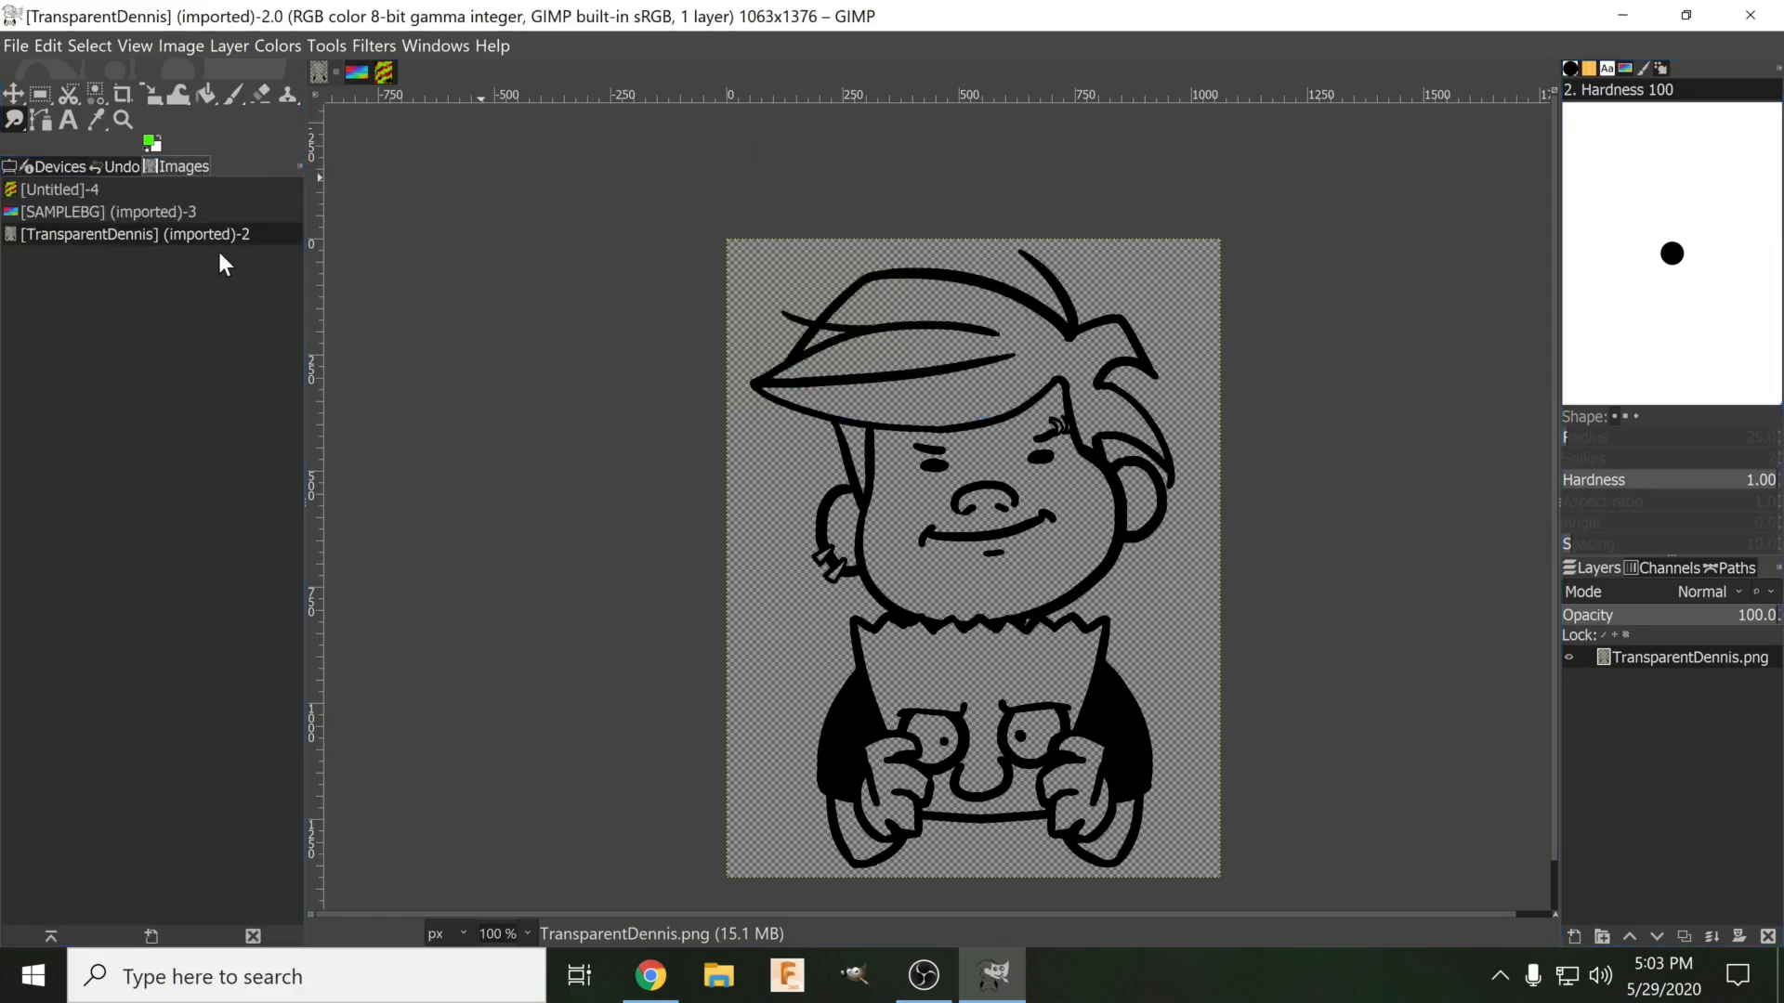
Copy the smudged Background layer from the Untitled image into TransparentDennis and place it beneath the line art layer.
{"action": "left_click", "coordinate": [53, 191]}
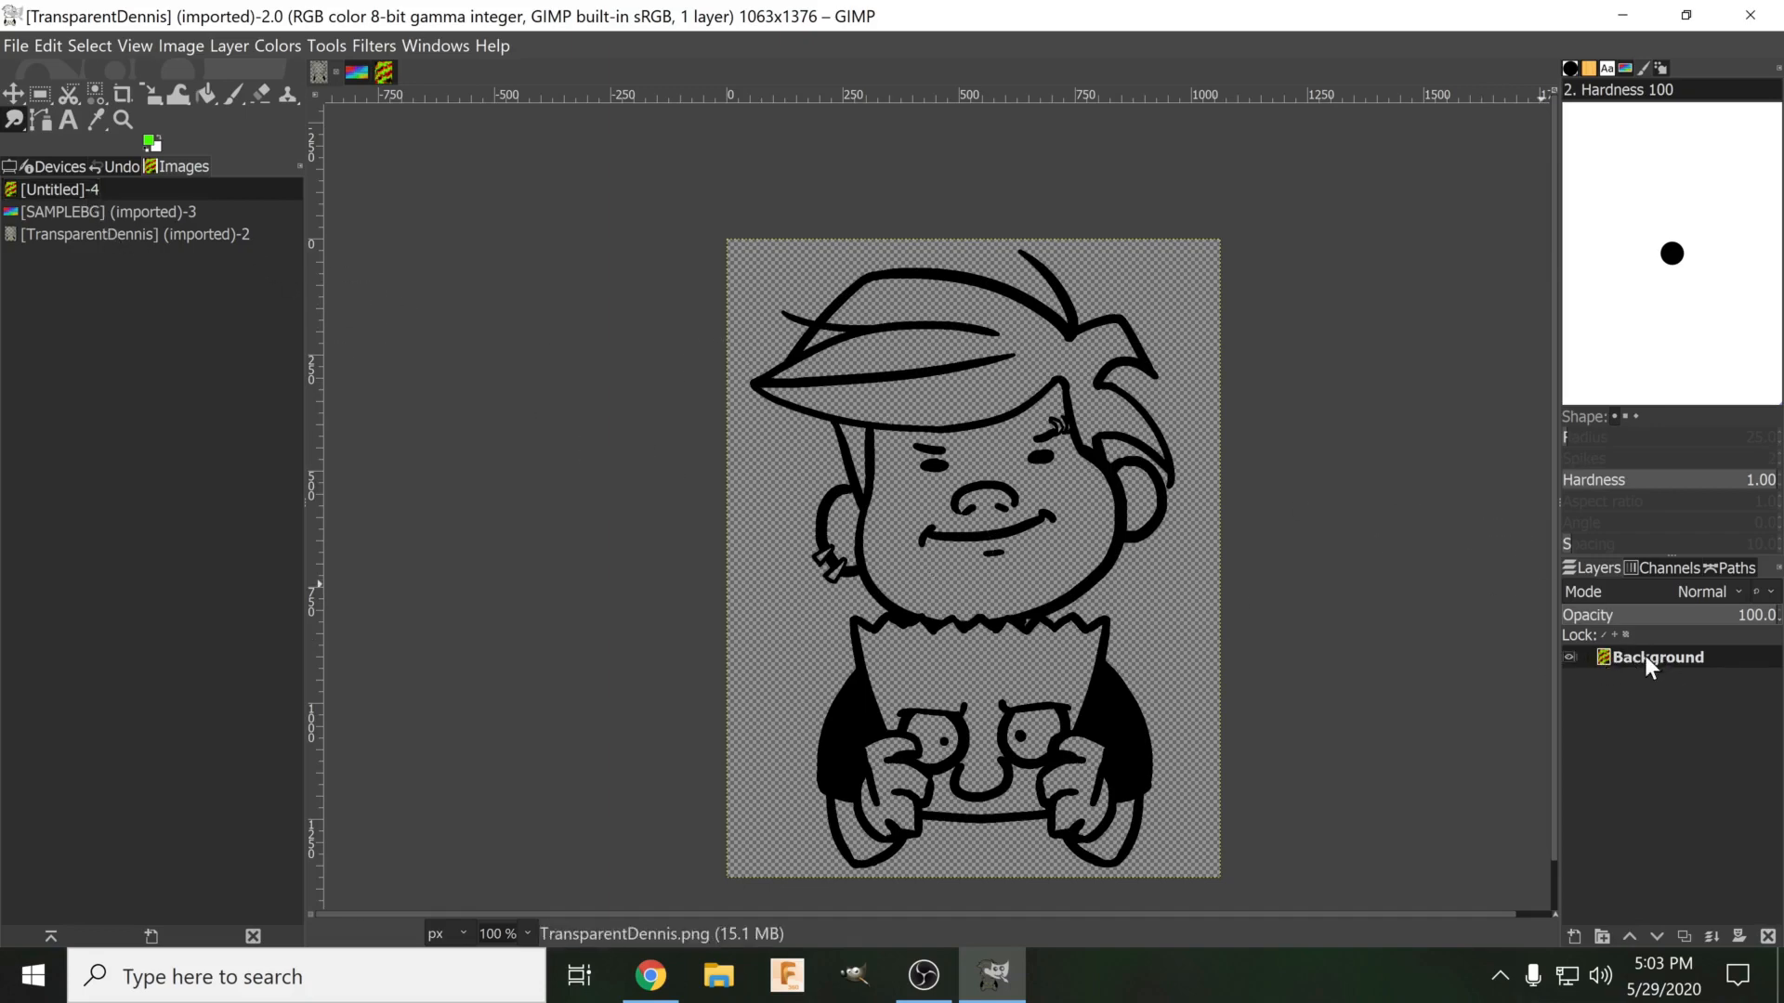
{"action": "left_click_drag", "start_coordinate": [1658, 656], "coordinate": [952, 528]}
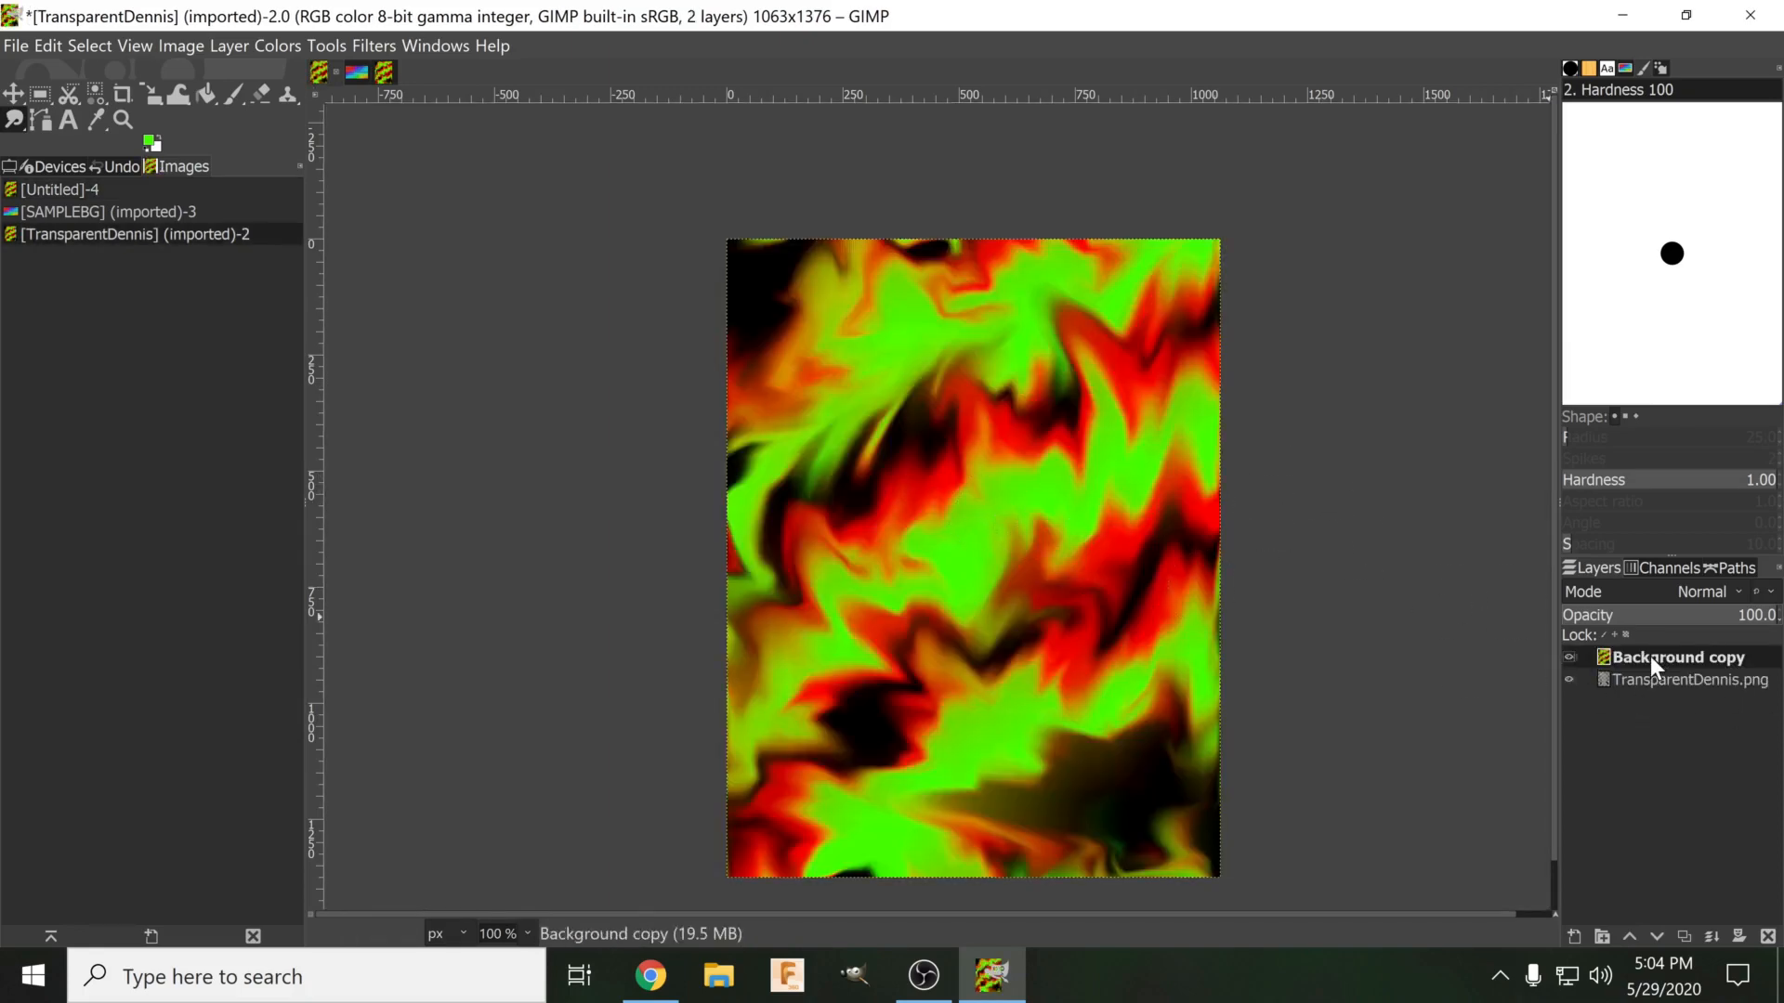
{"action": "left_click_drag", "start_coordinate": [1650, 656], "coordinate": [1651, 712]}
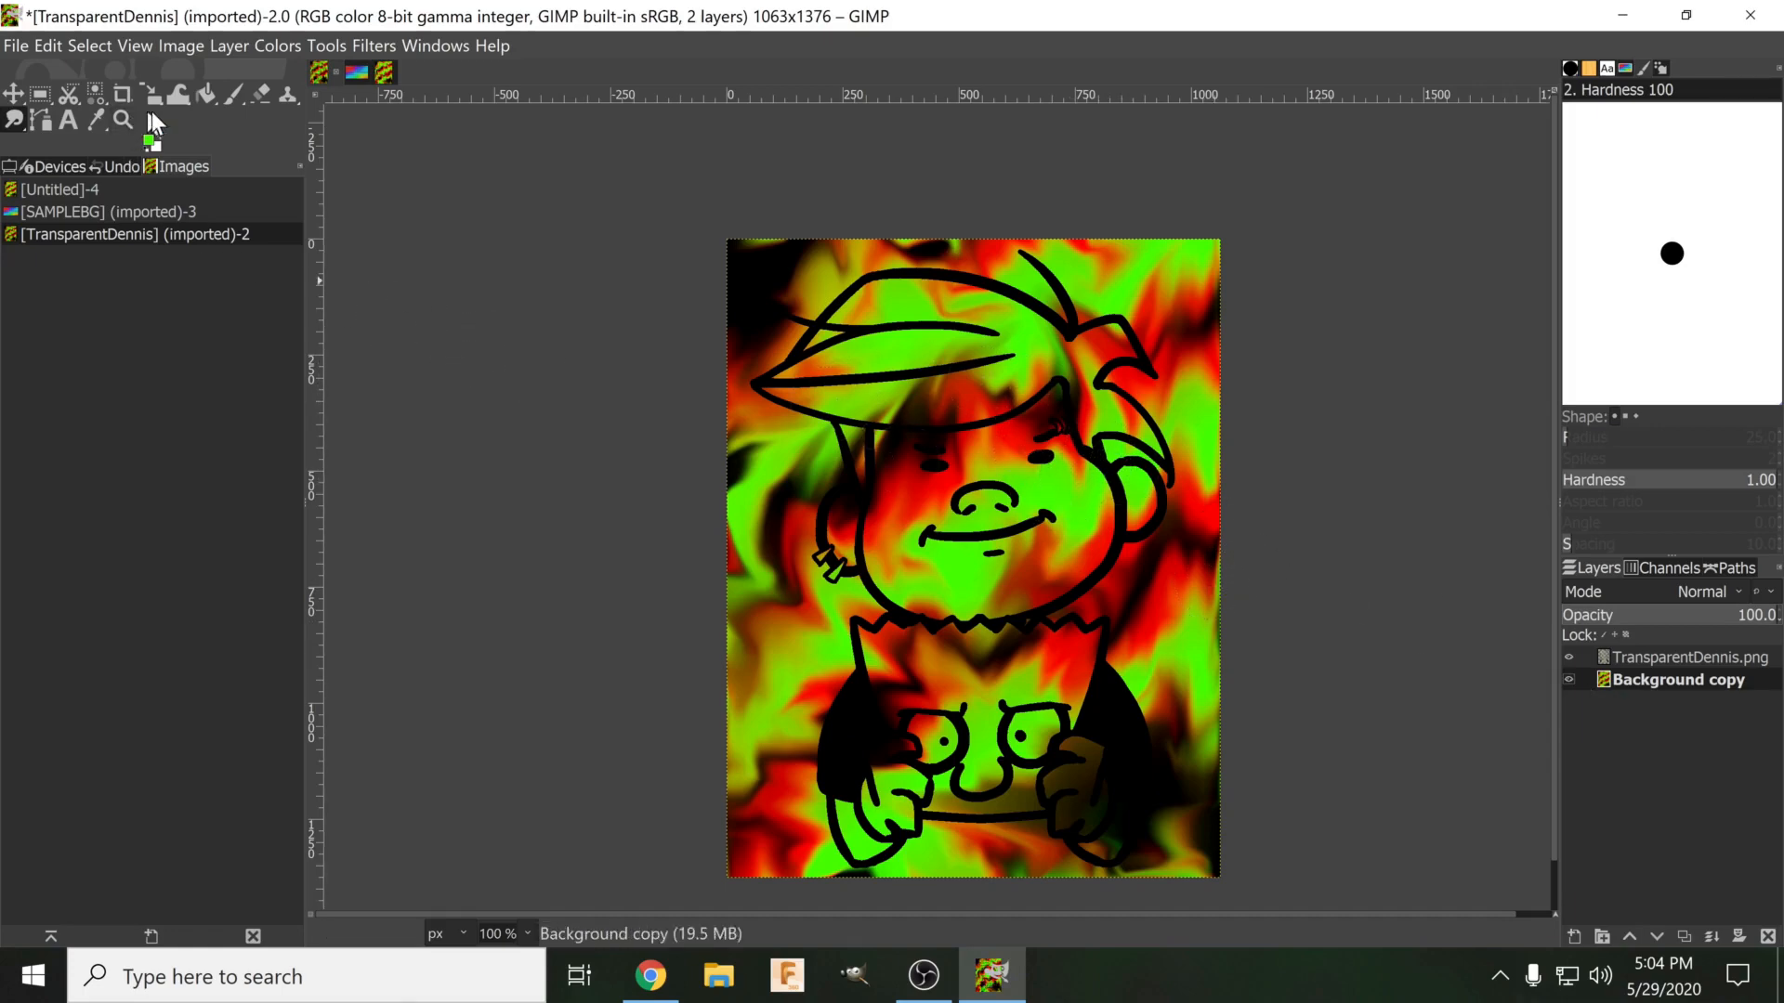
Choose the Fuzzy Select tool instead of Select by Color.
{"action": "left_click", "coordinate": [98, 92]}
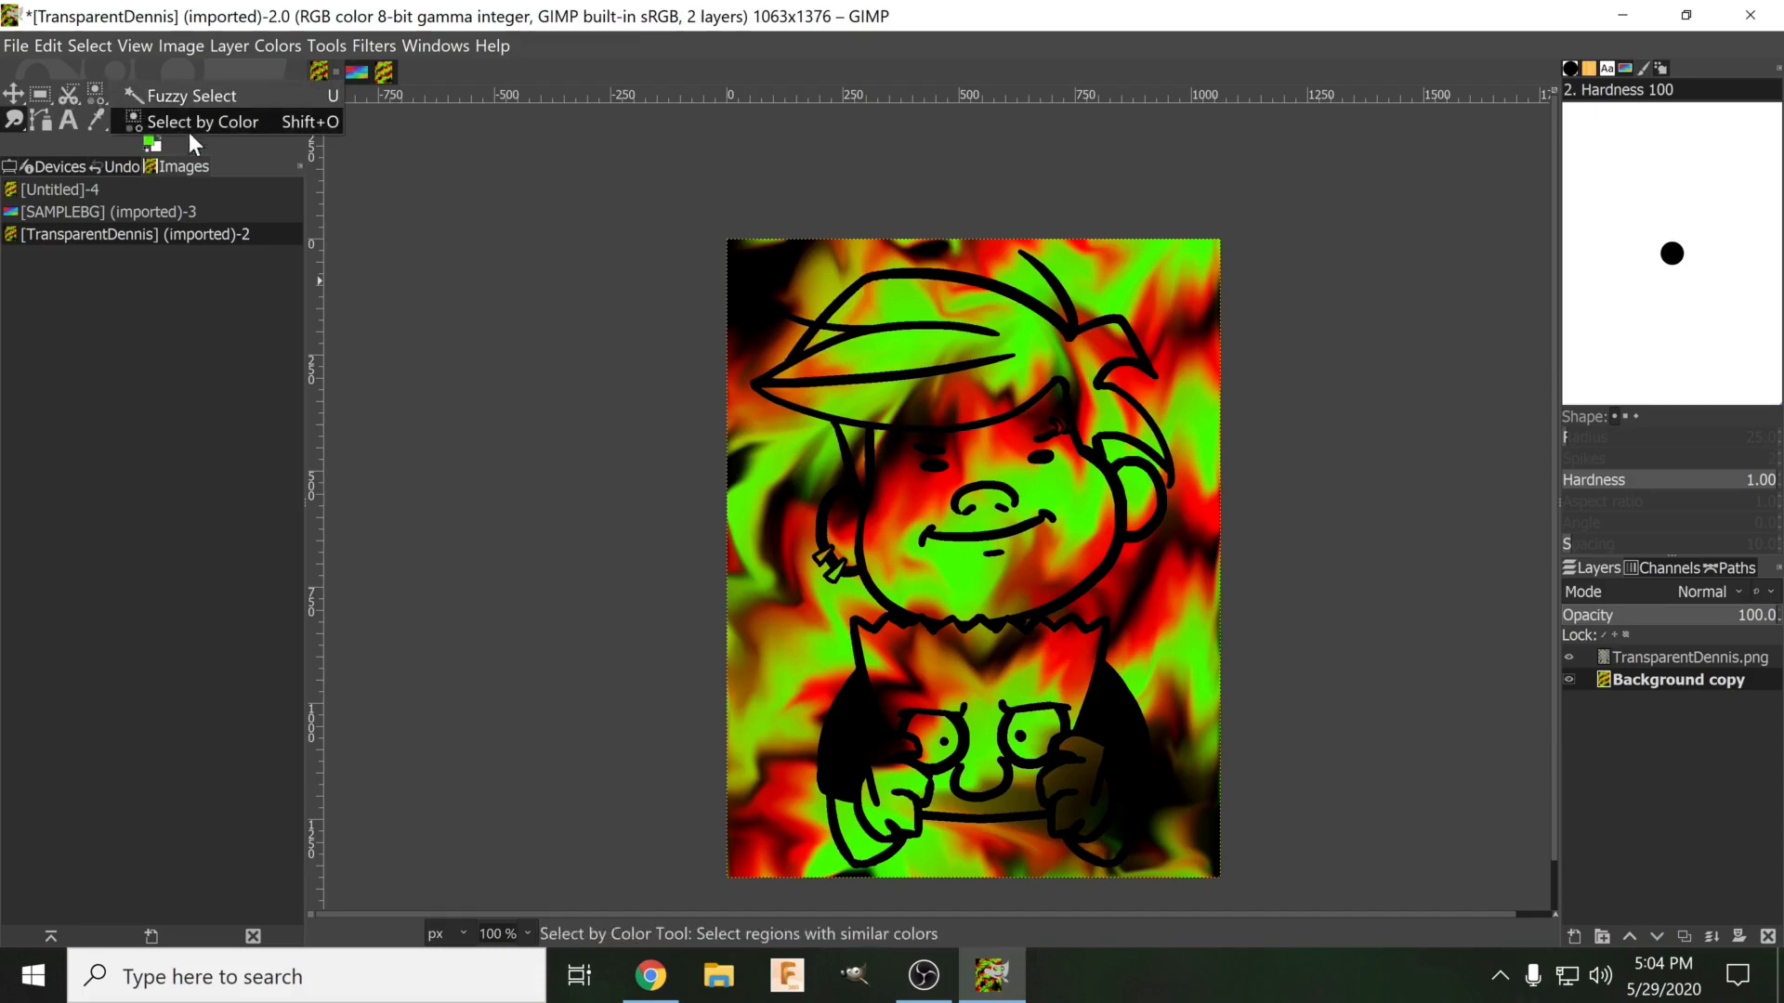
{"action": "left_click", "coordinate": [140, 124]}
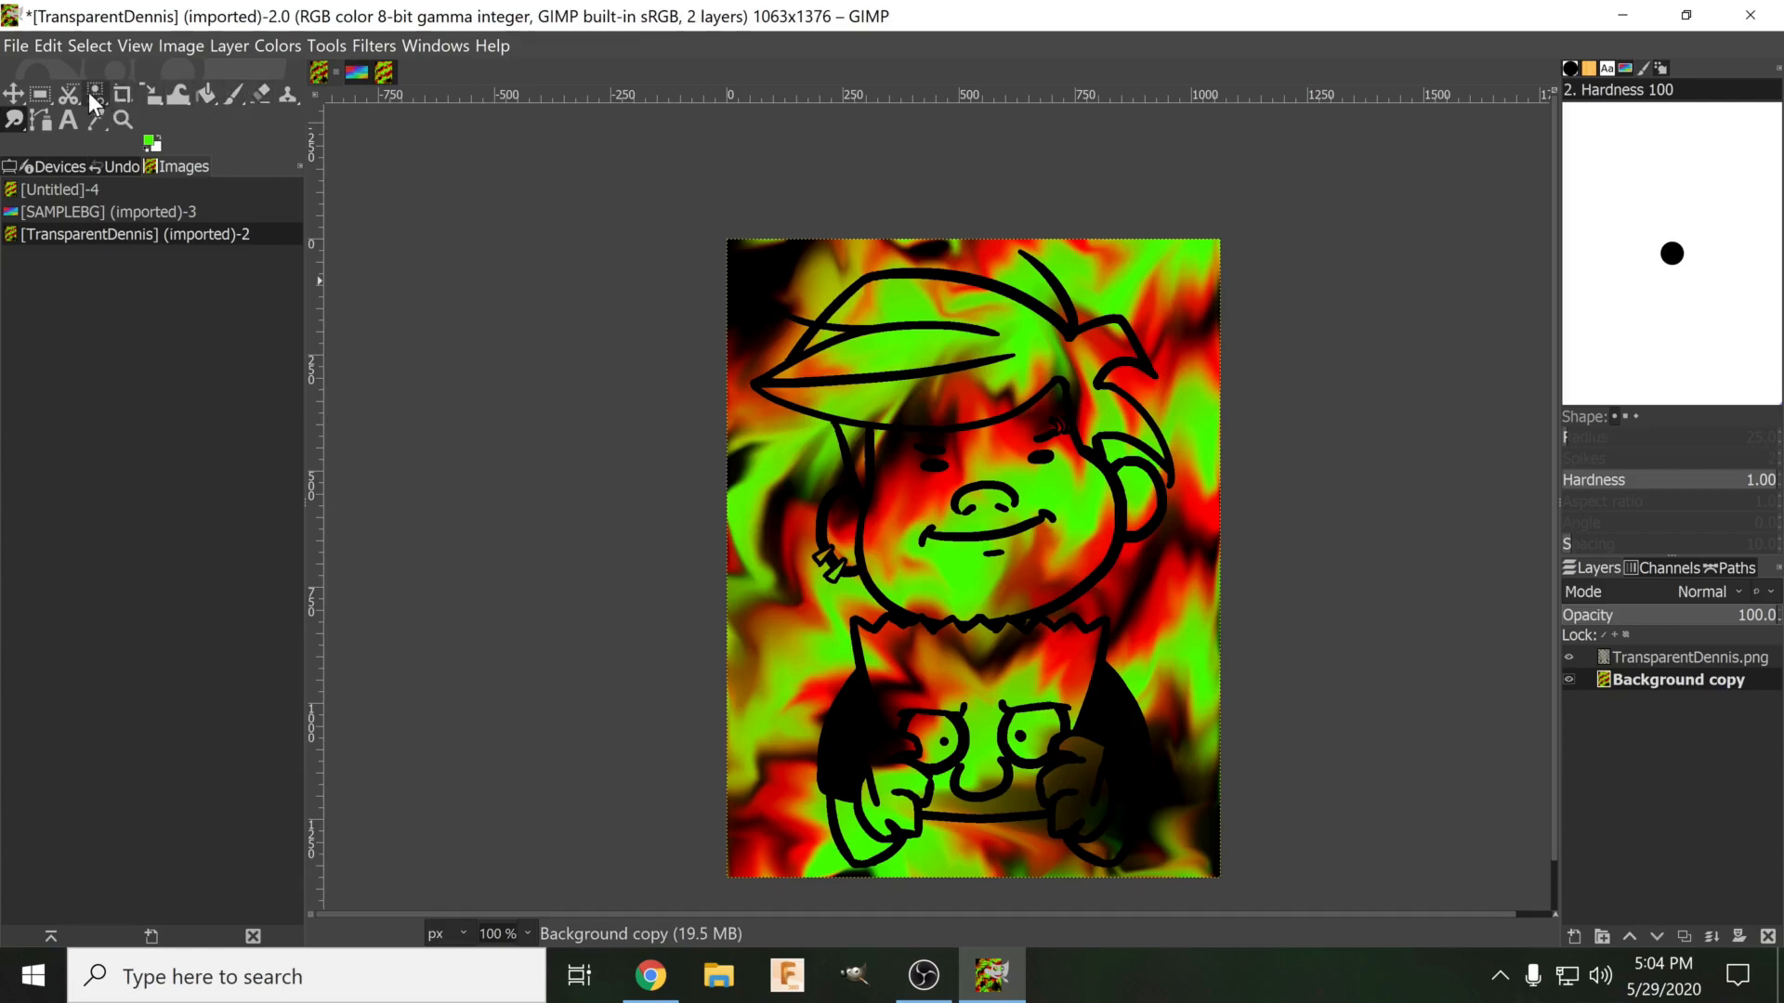
{"action": "left_click", "coordinate": [92, 91]}
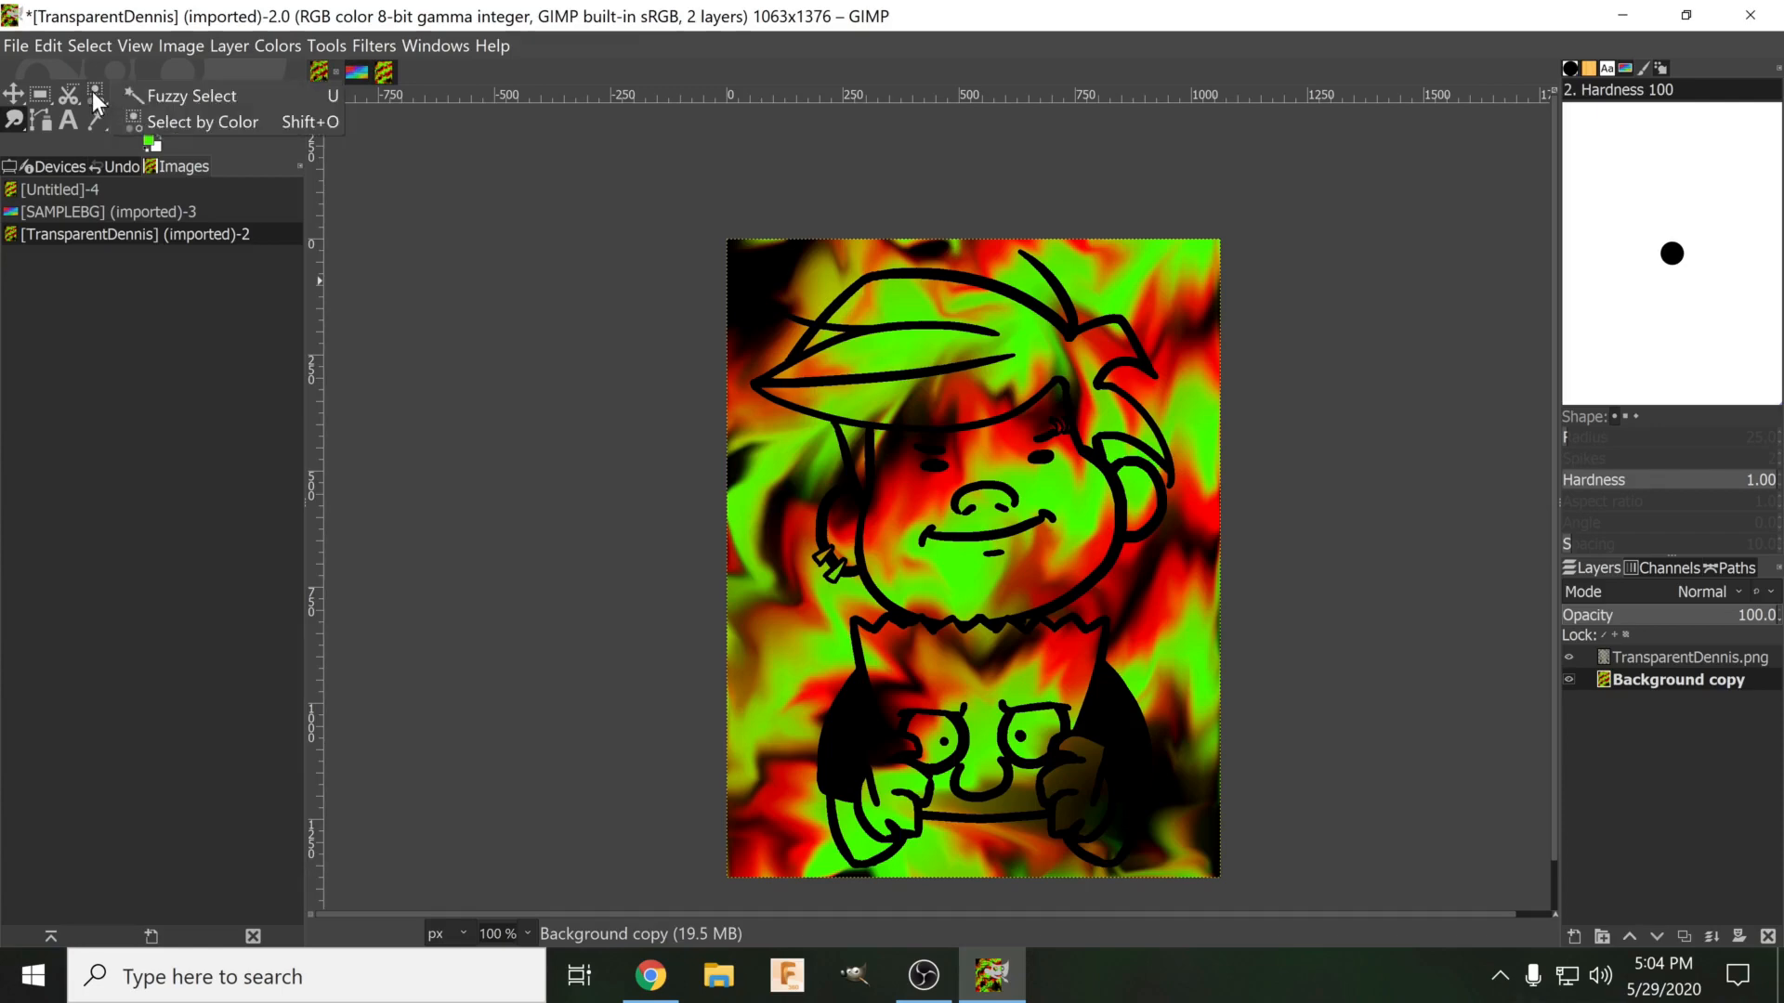
{"action": "left_click", "coordinate": [160, 100]}
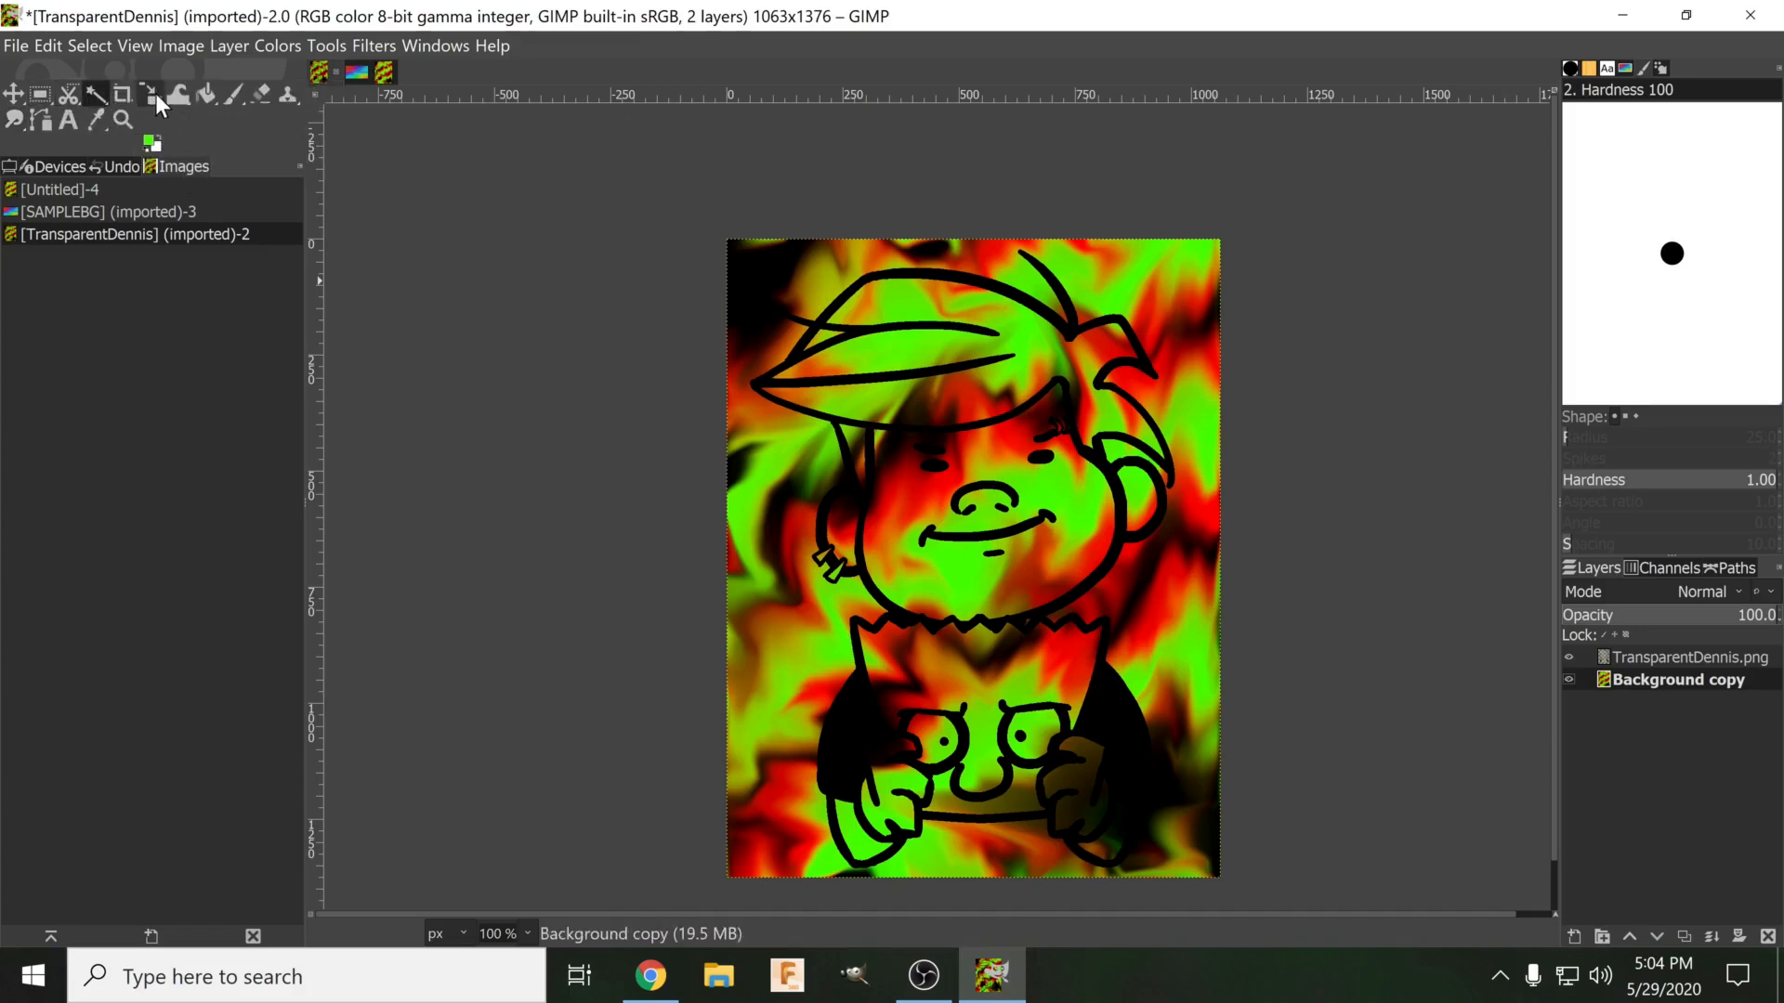
{"action": "left_click", "coordinate": [158, 94]}
{"action": "left_click", "coordinate": [153, 136]}
{"action": "left_click", "coordinate": [205, 96]}
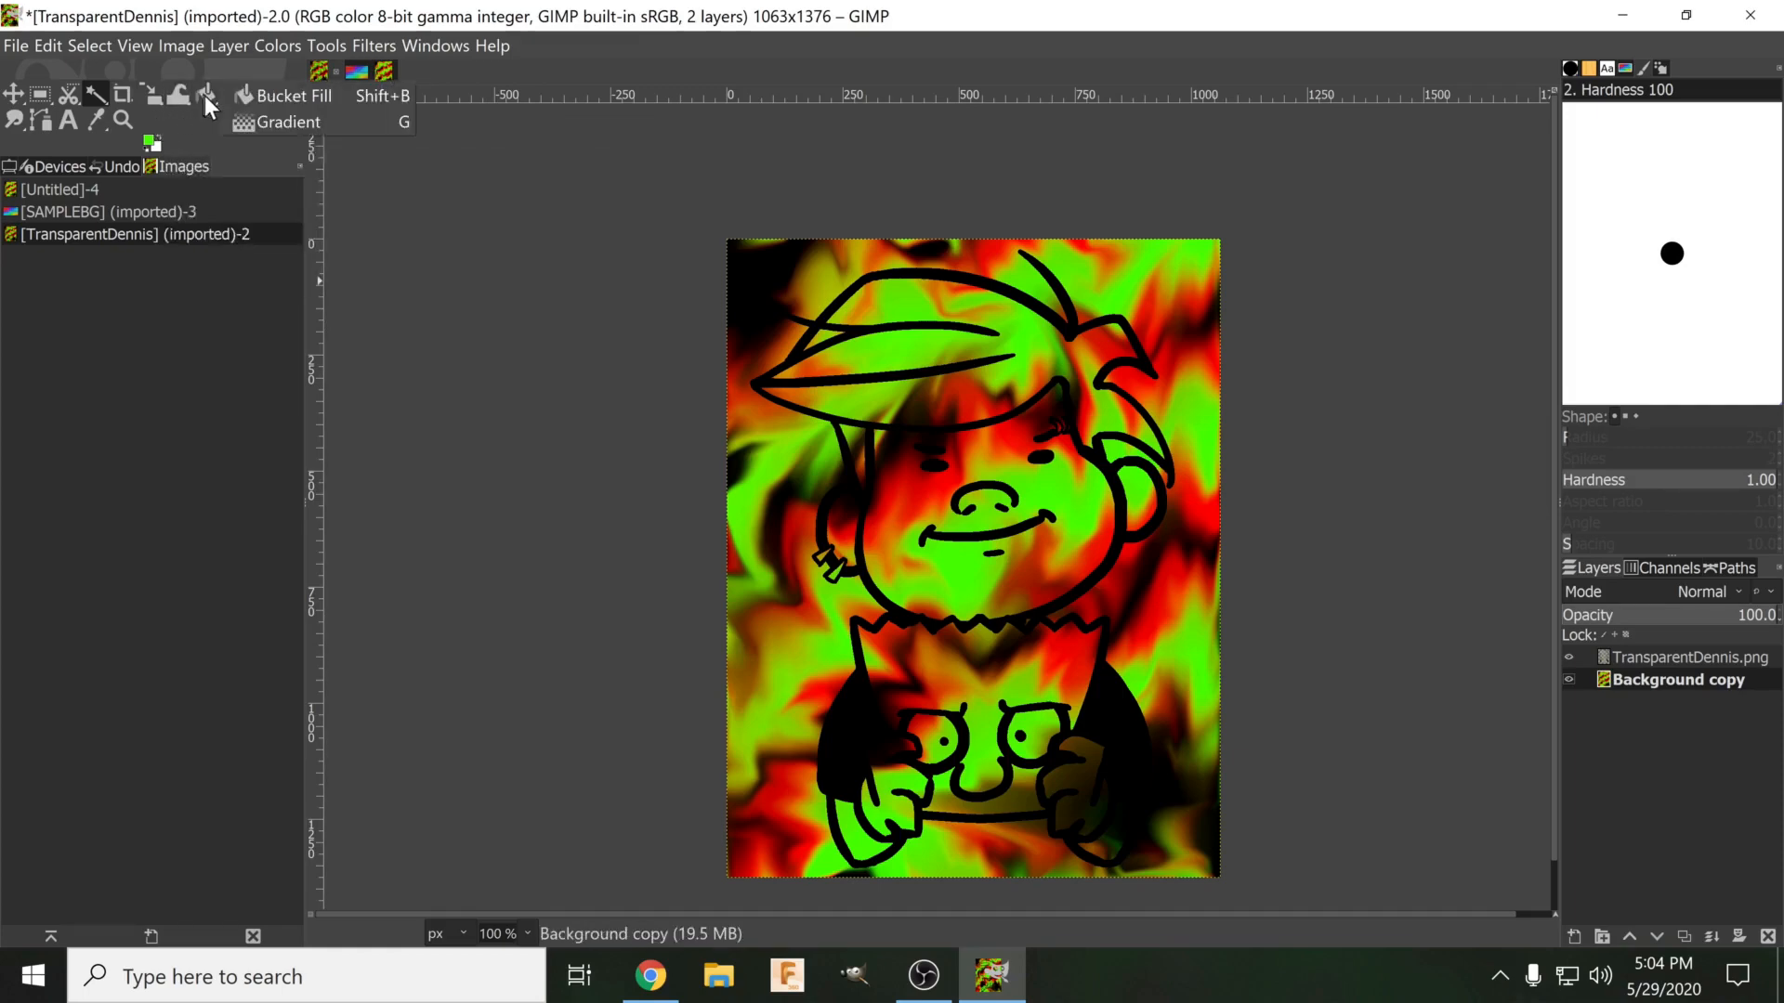
{"action": "left_click", "coordinate": [221, 124]}
{"action": "left_click", "coordinate": [233, 95]}
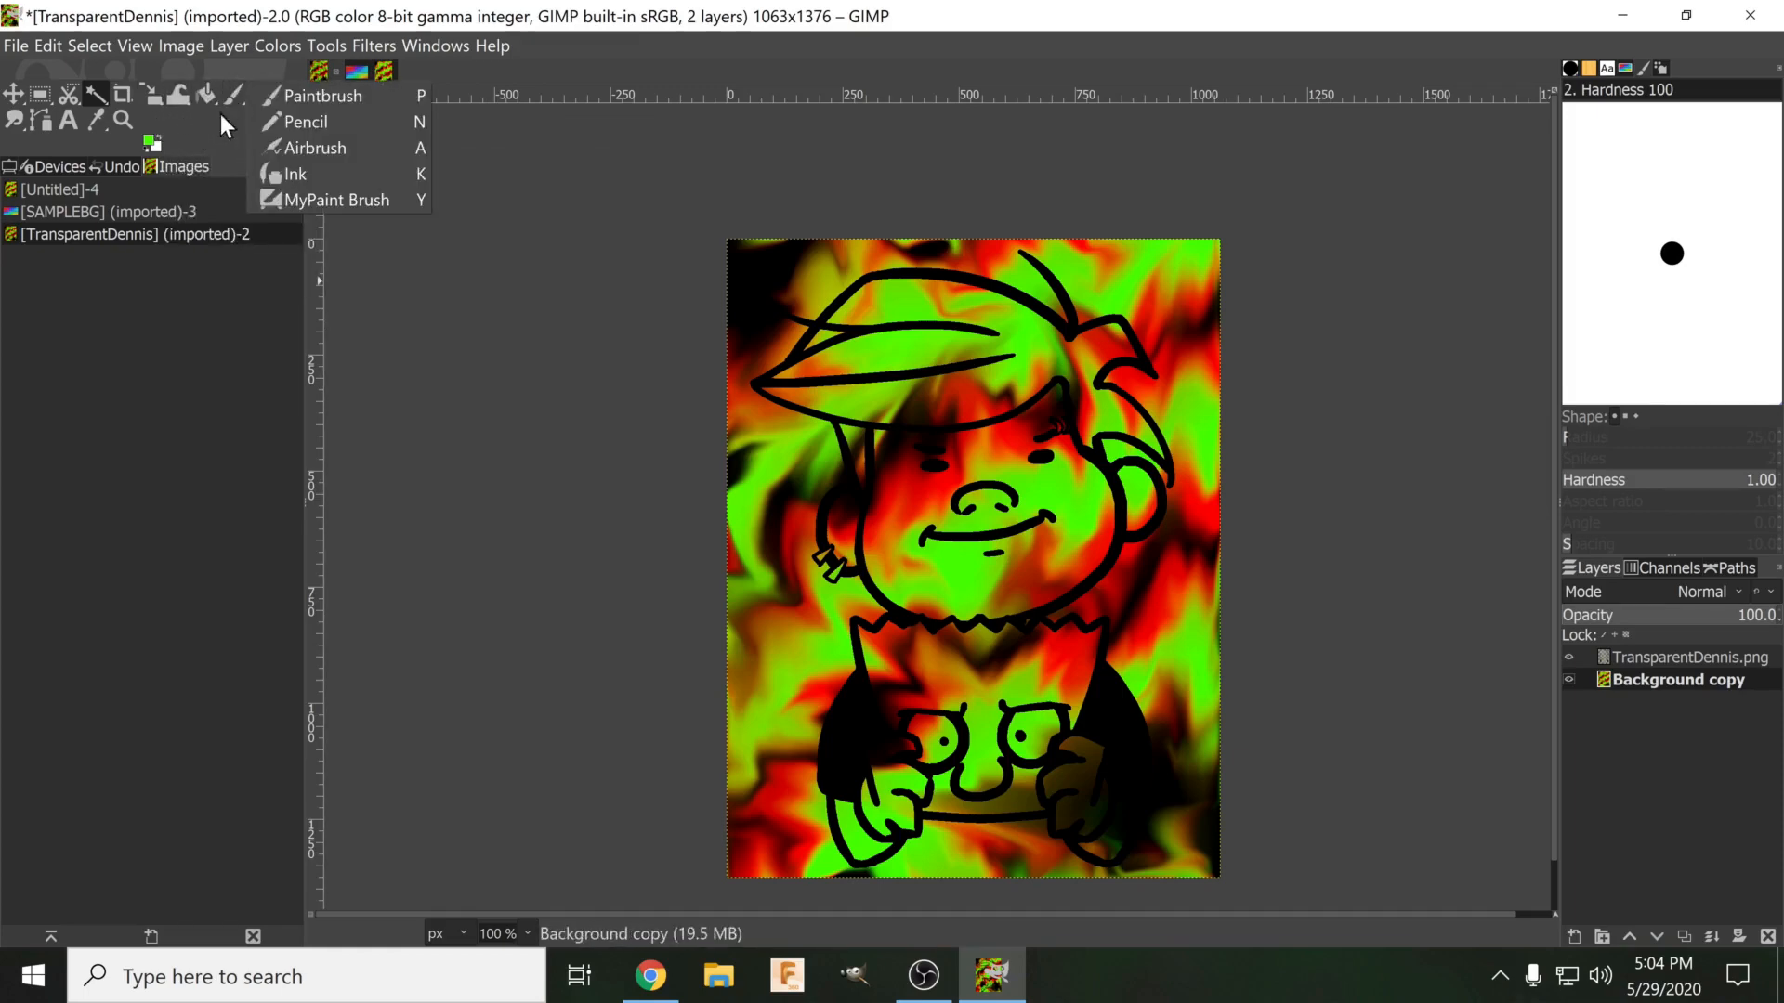
{"action": "left_click", "coordinate": [221, 116]}
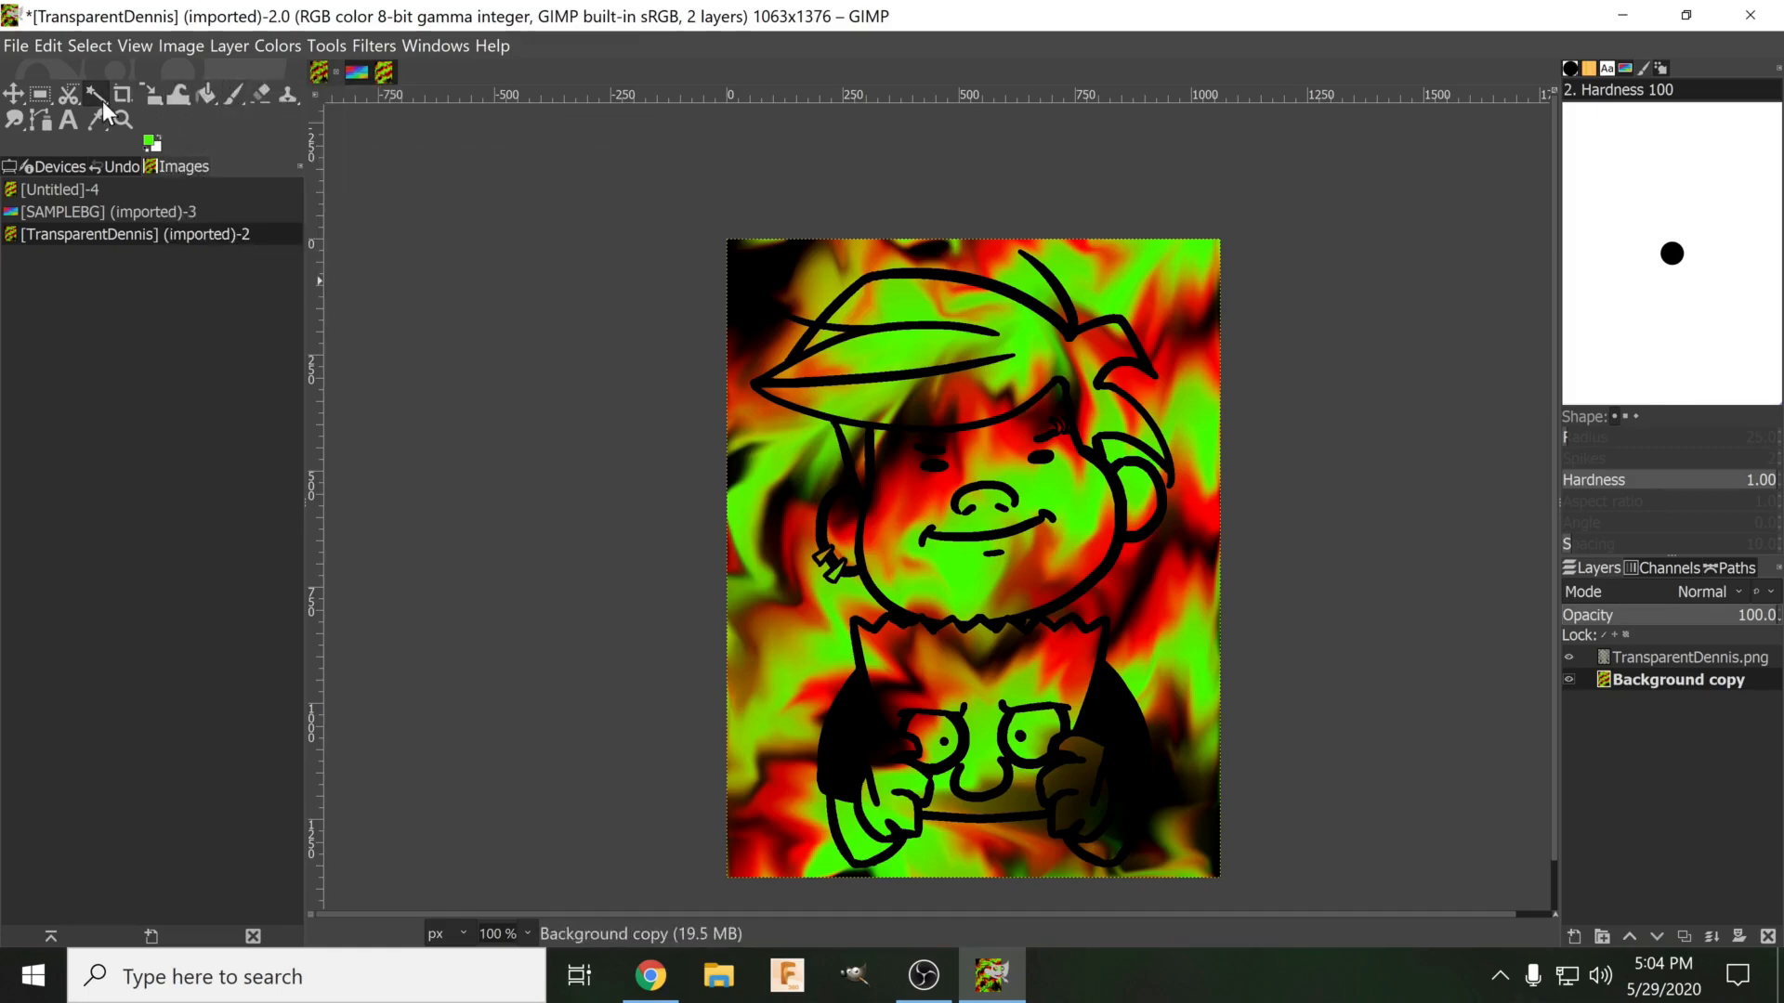
Show the Fuzzy Select options and select all the cartoon's hair areas, including the strip beside the ear, on the TransparentDennis.png layer.
{"action": "left_click", "coordinate": [8, 168]}
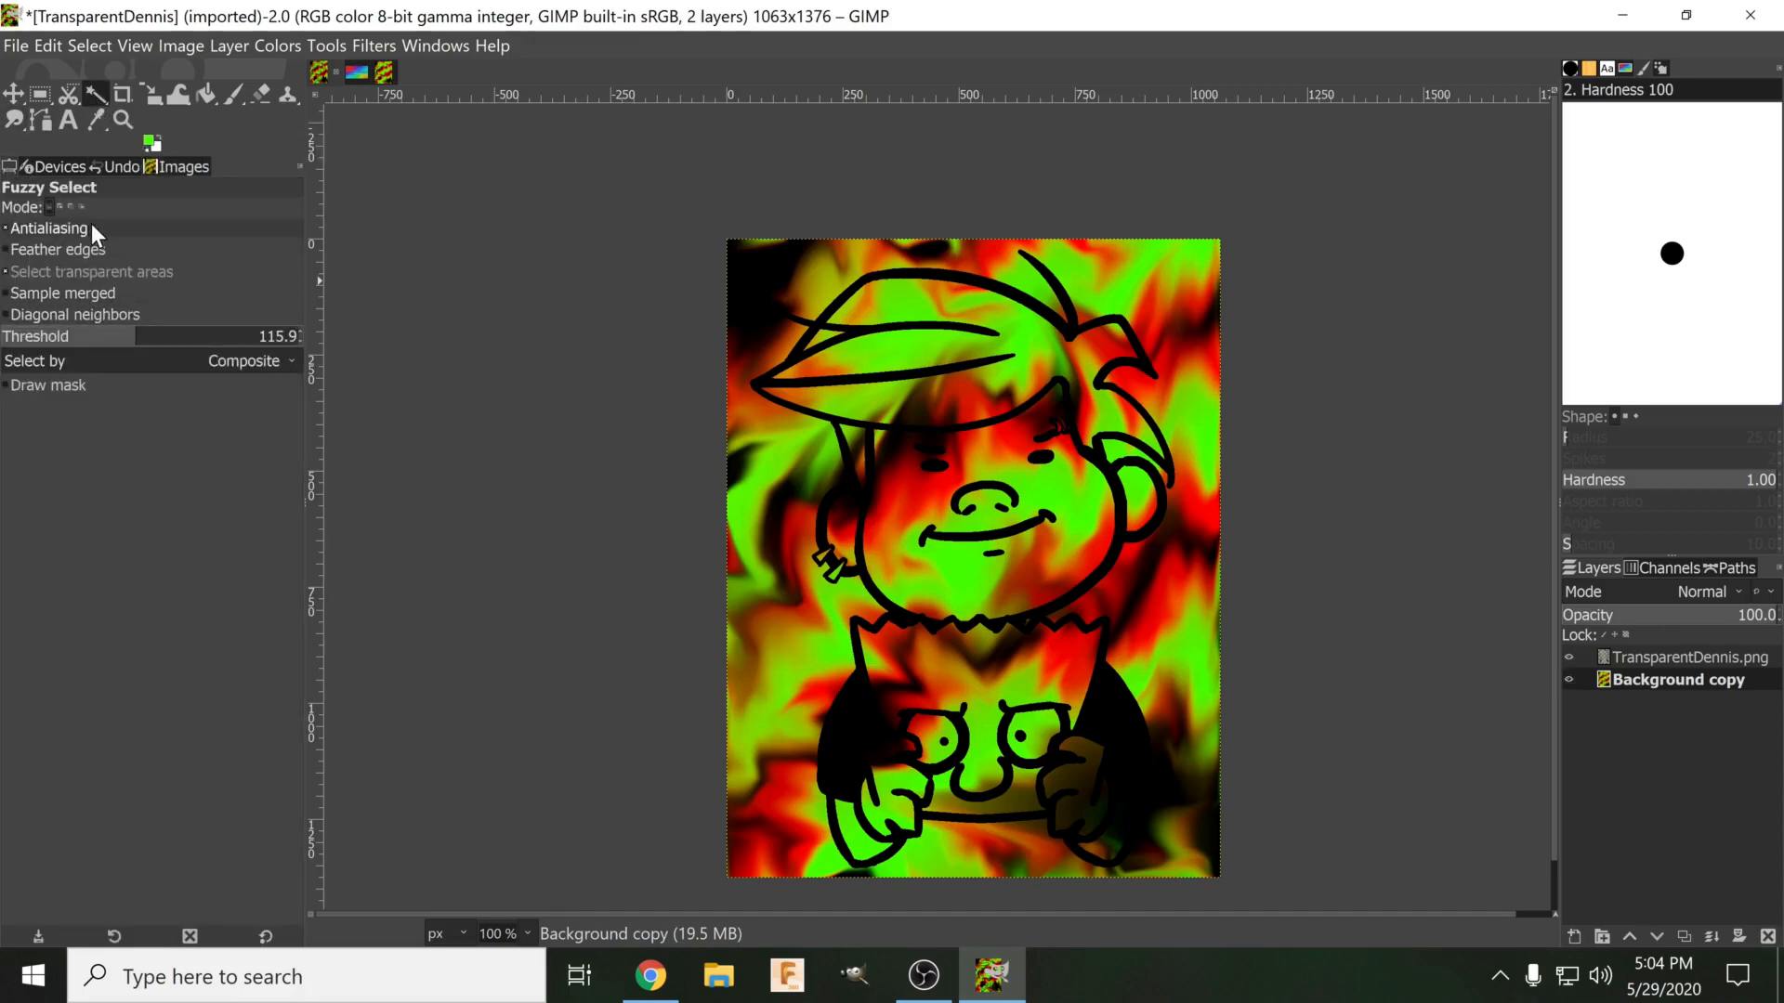
{"action": "left_click", "coordinate": [1022, 339]}
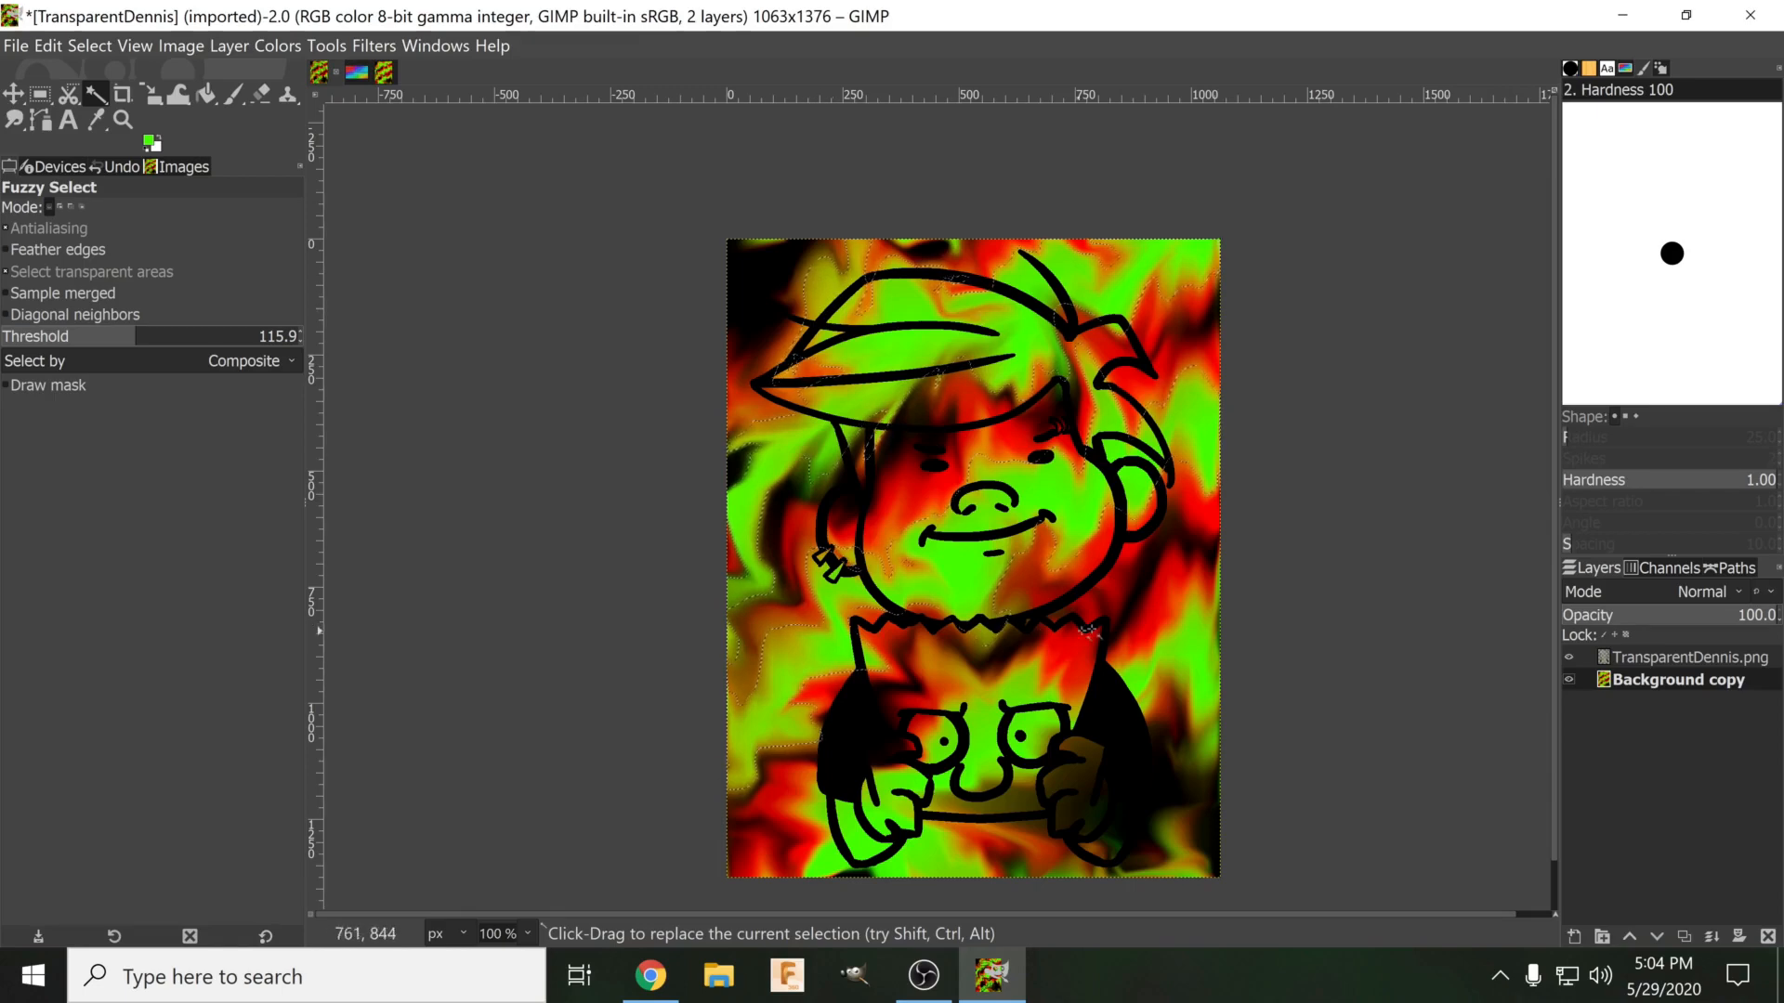
{"action": "left_click", "coordinate": [1662, 654]}
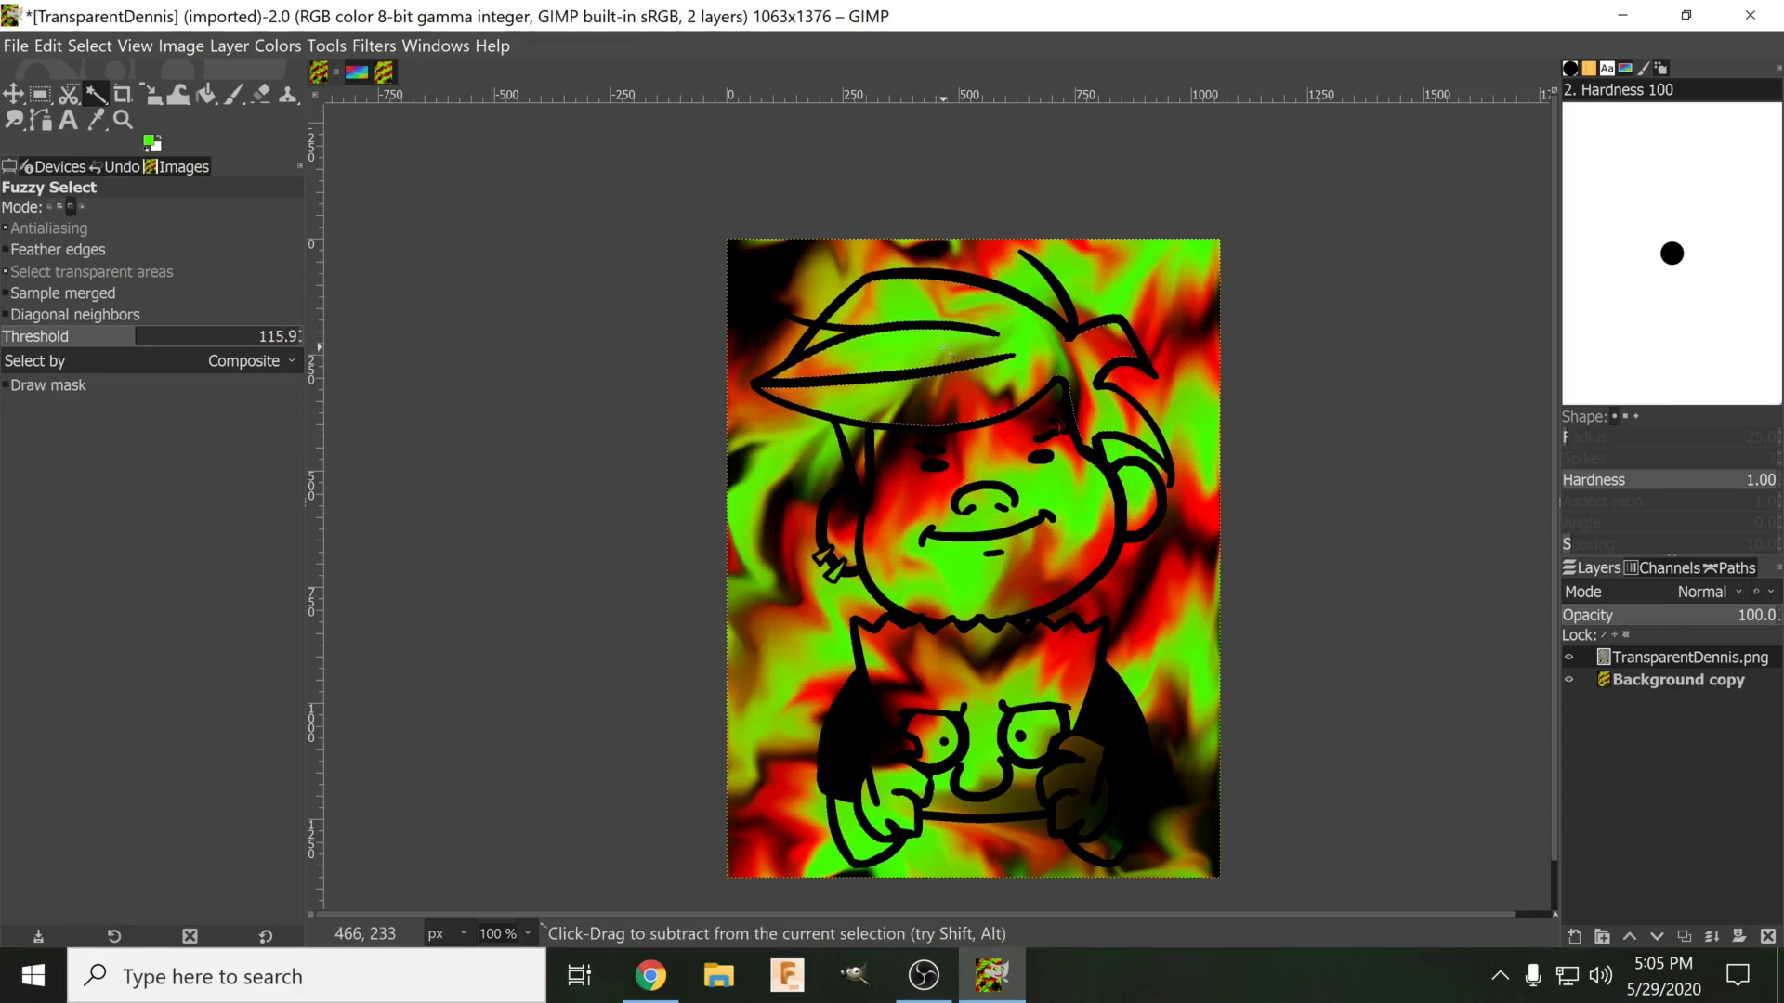
{"action": "scroll", "coordinate": [945, 348], "scroll_direction": "up", "scroll_amount": 1}
{"action": "left_click_drag", "start_coordinate": [927, 330], "coordinate": [1041, 423]}
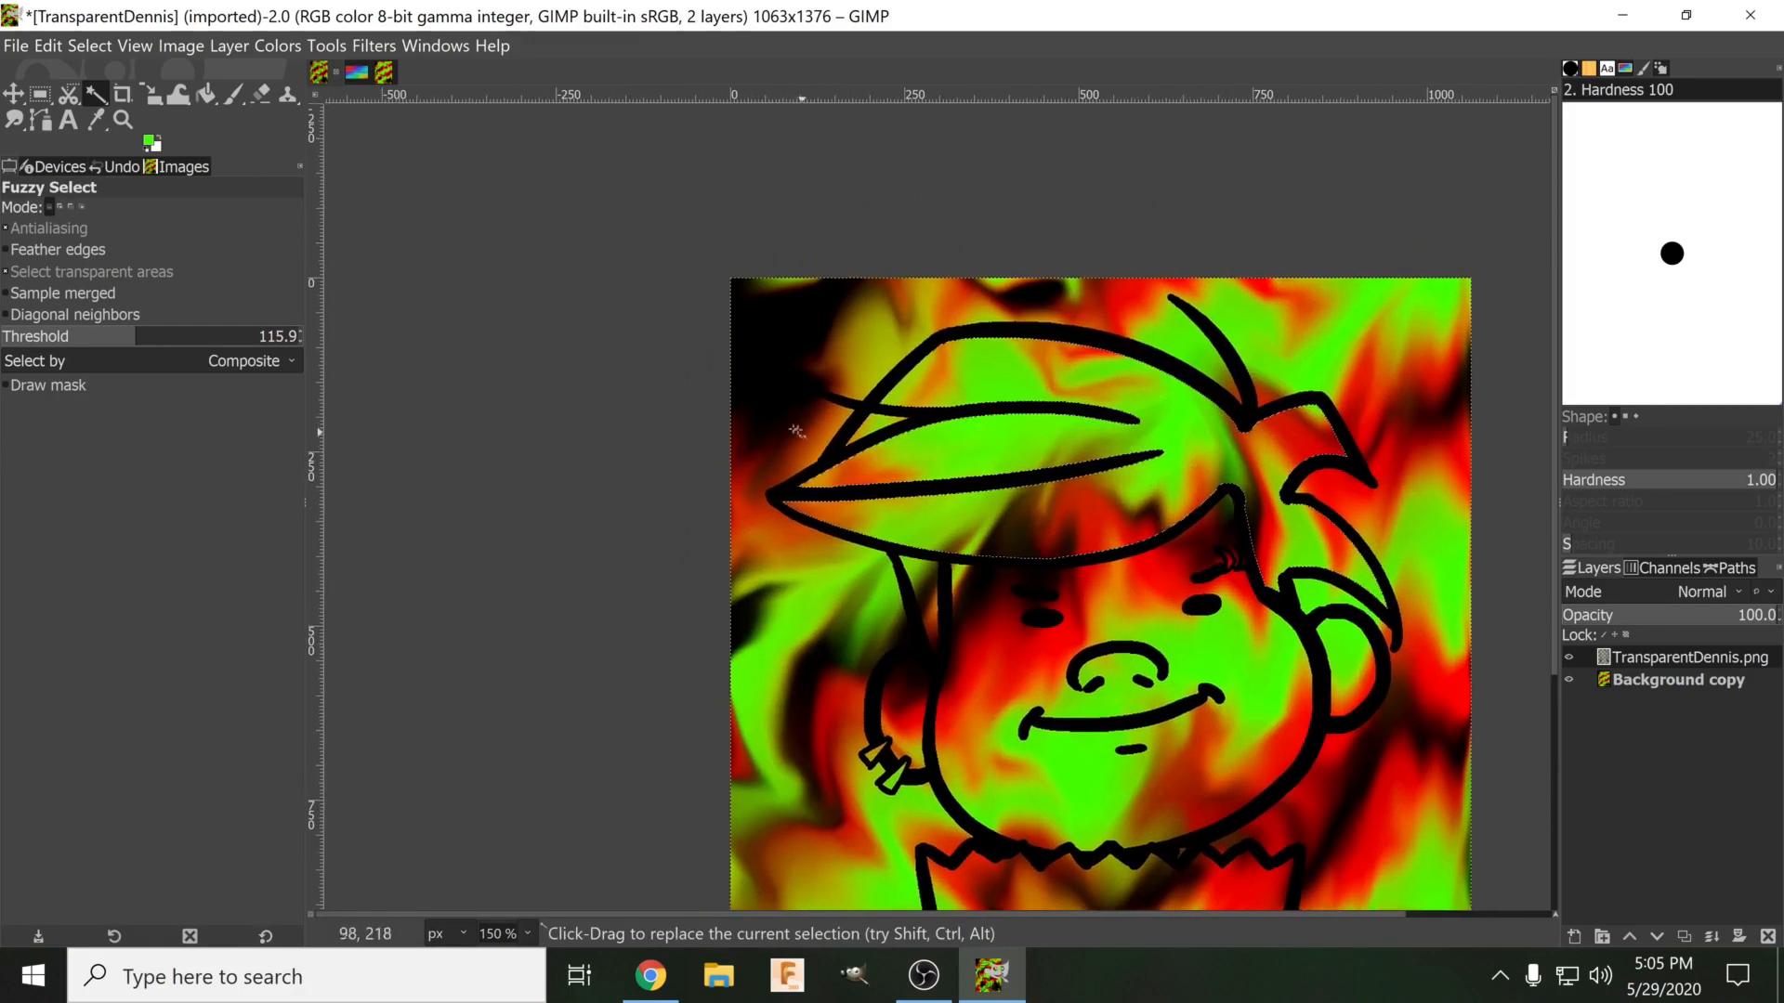
{"action": "key", "text": "shift"}
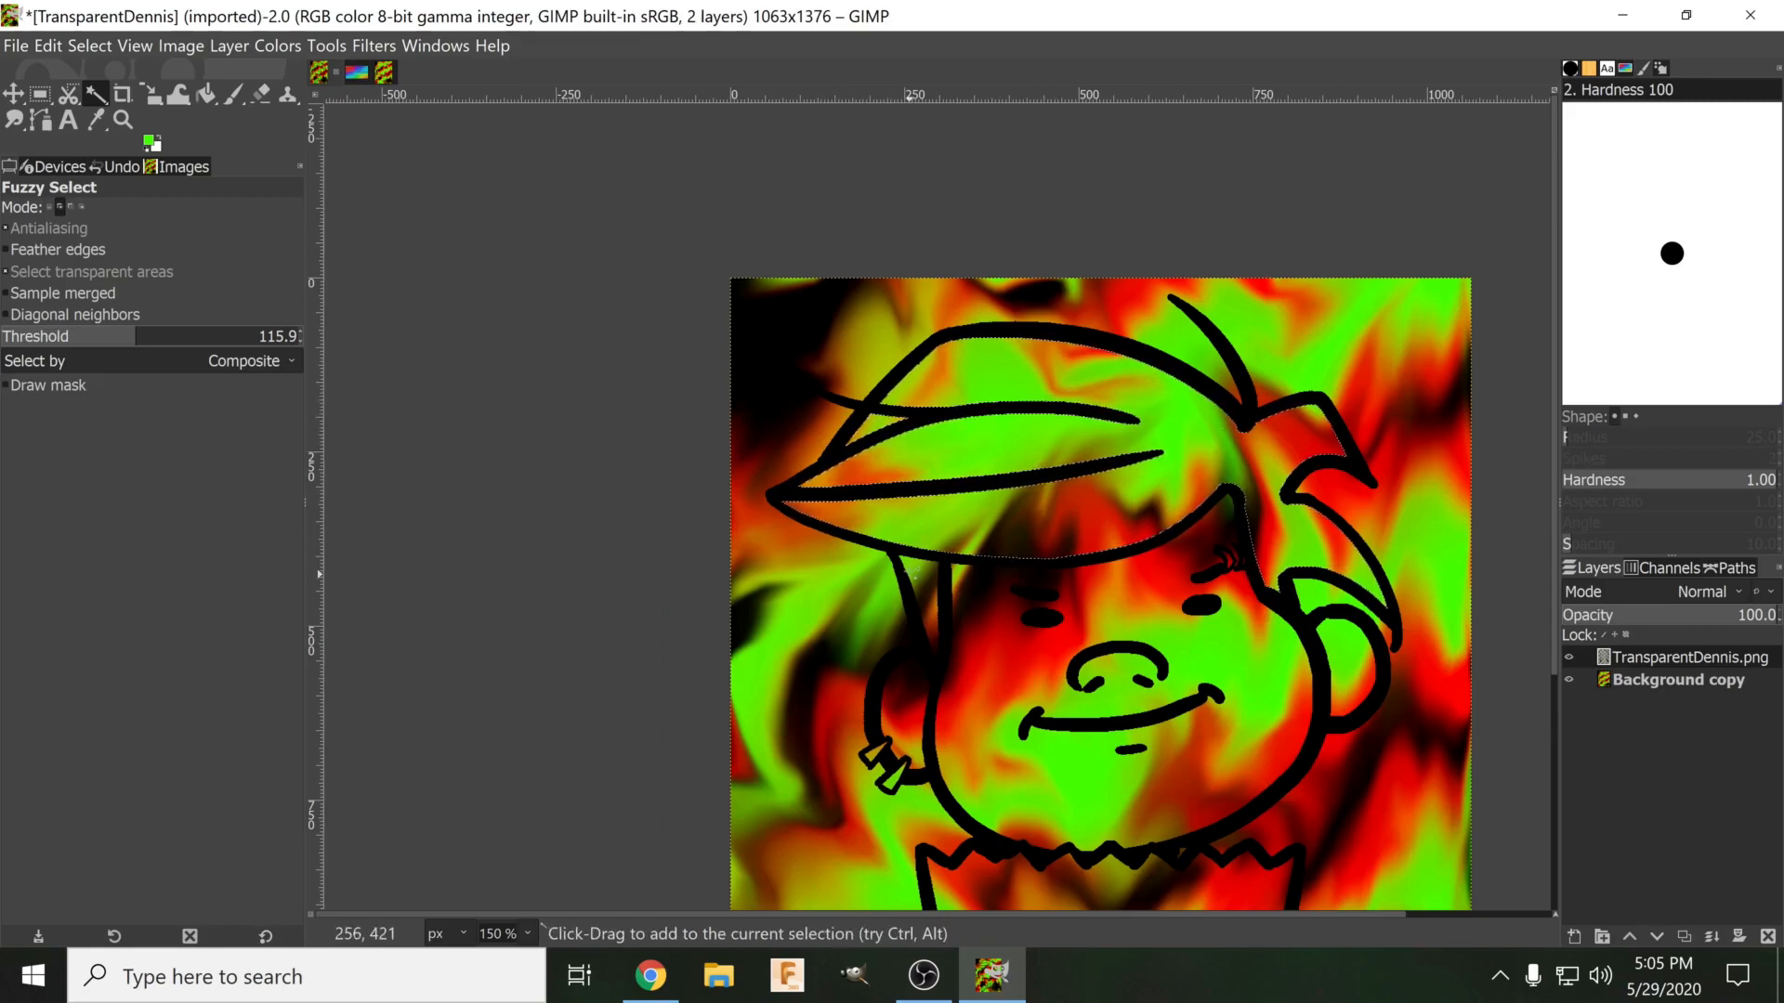
{"action": "left_click", "coordinate": [937, 574], "text": "shift"}
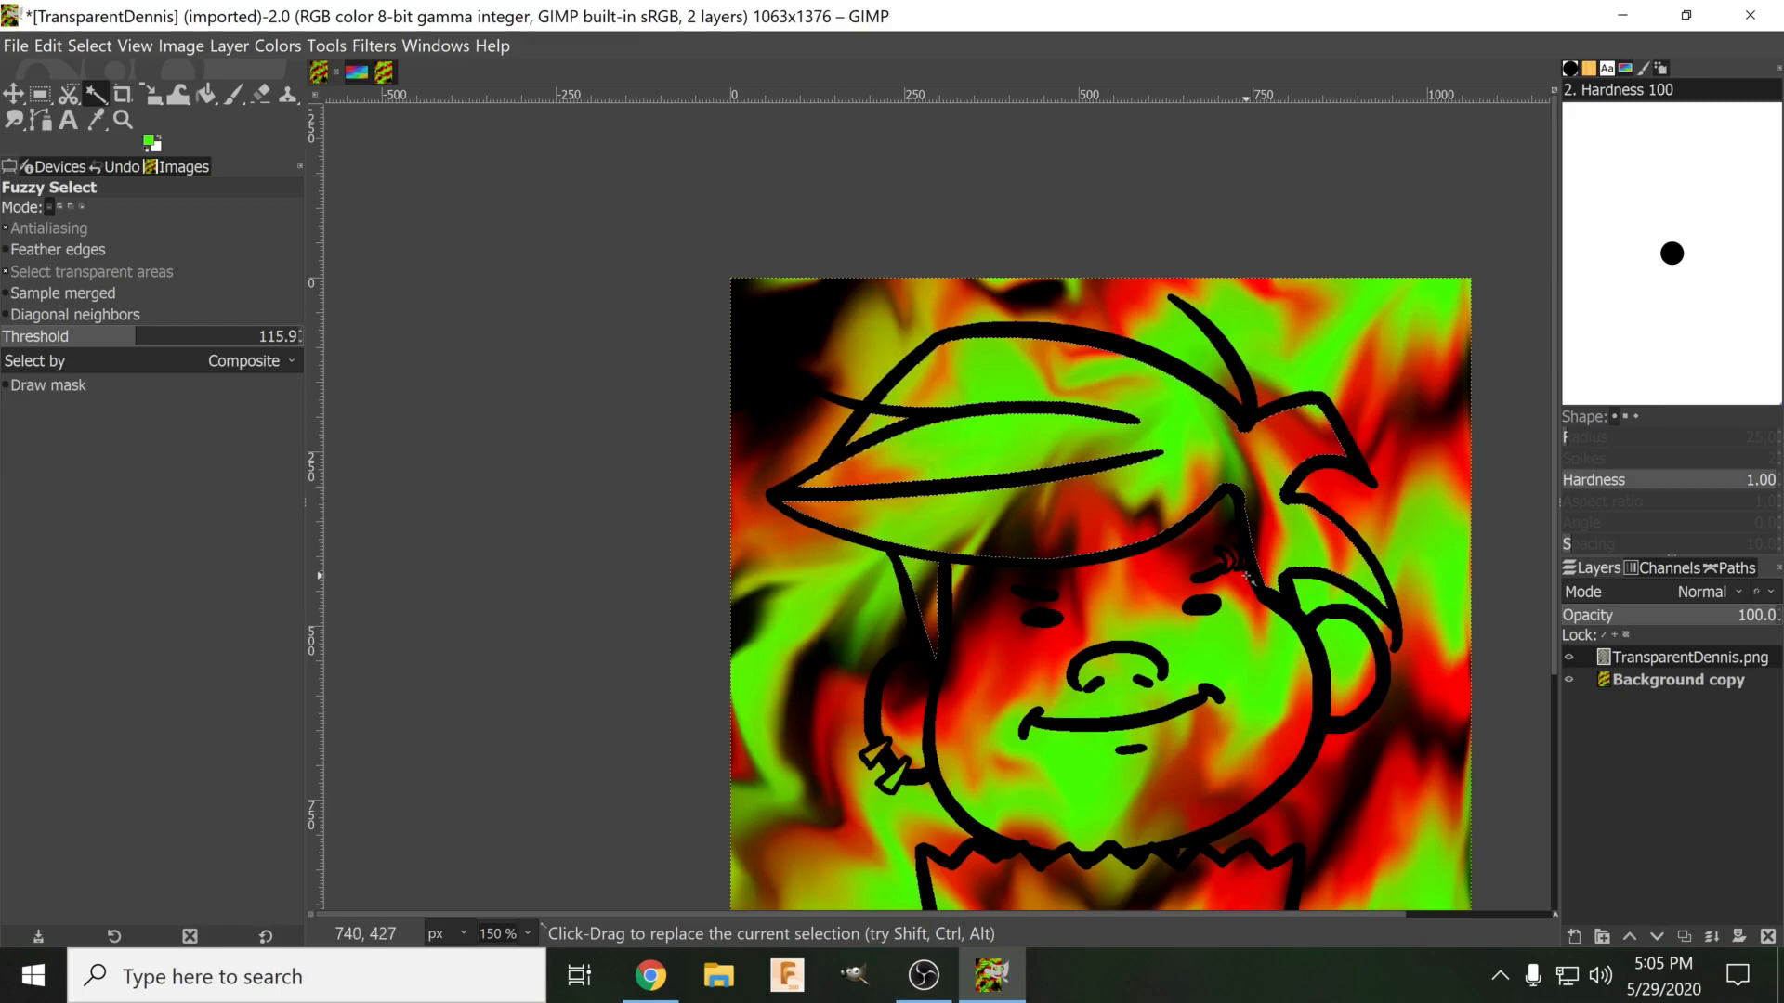
Invert the hair selection and clear everything outside the hair from the Background copy layer.
{"action": "scroll", "coordinate": [1240, 578], "scroll_direction": "down", "scroll_amount": 1}
{"action": "scroll", "coordinate": [1240, 578], "scroll_direction": "down", "scroll_amount": 1, "text": "ctrl"}
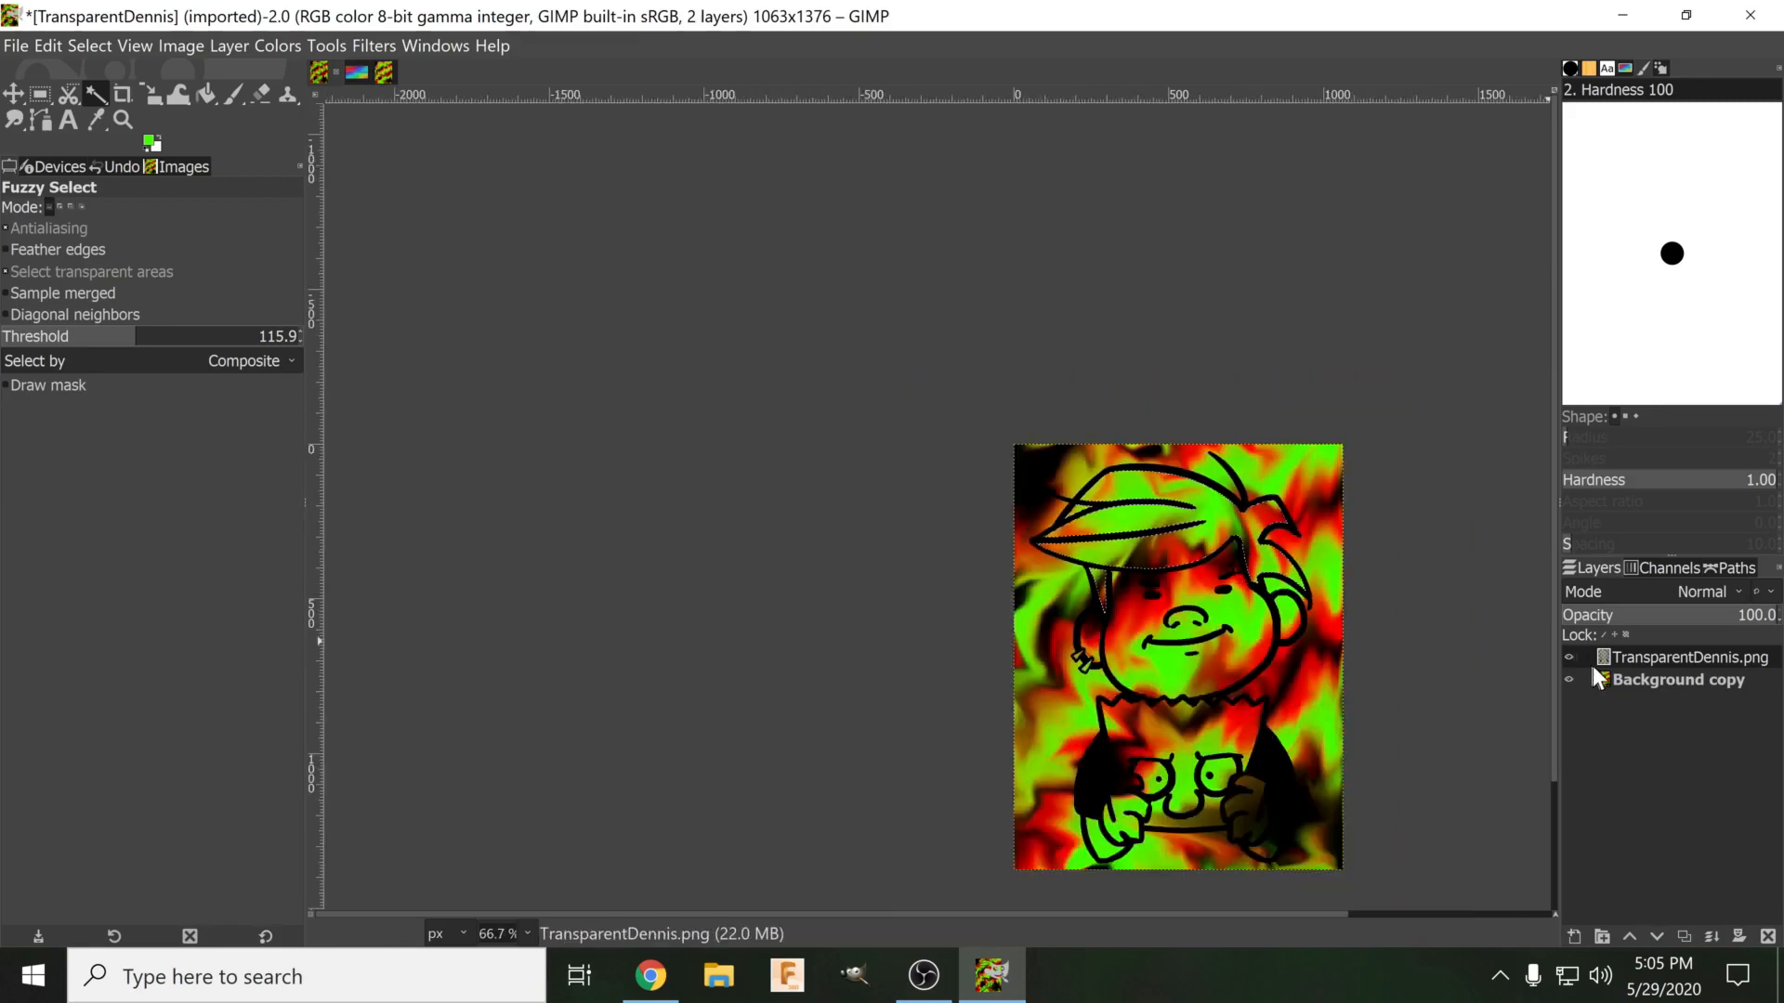
{"action": "key", "text": "ctrl"}
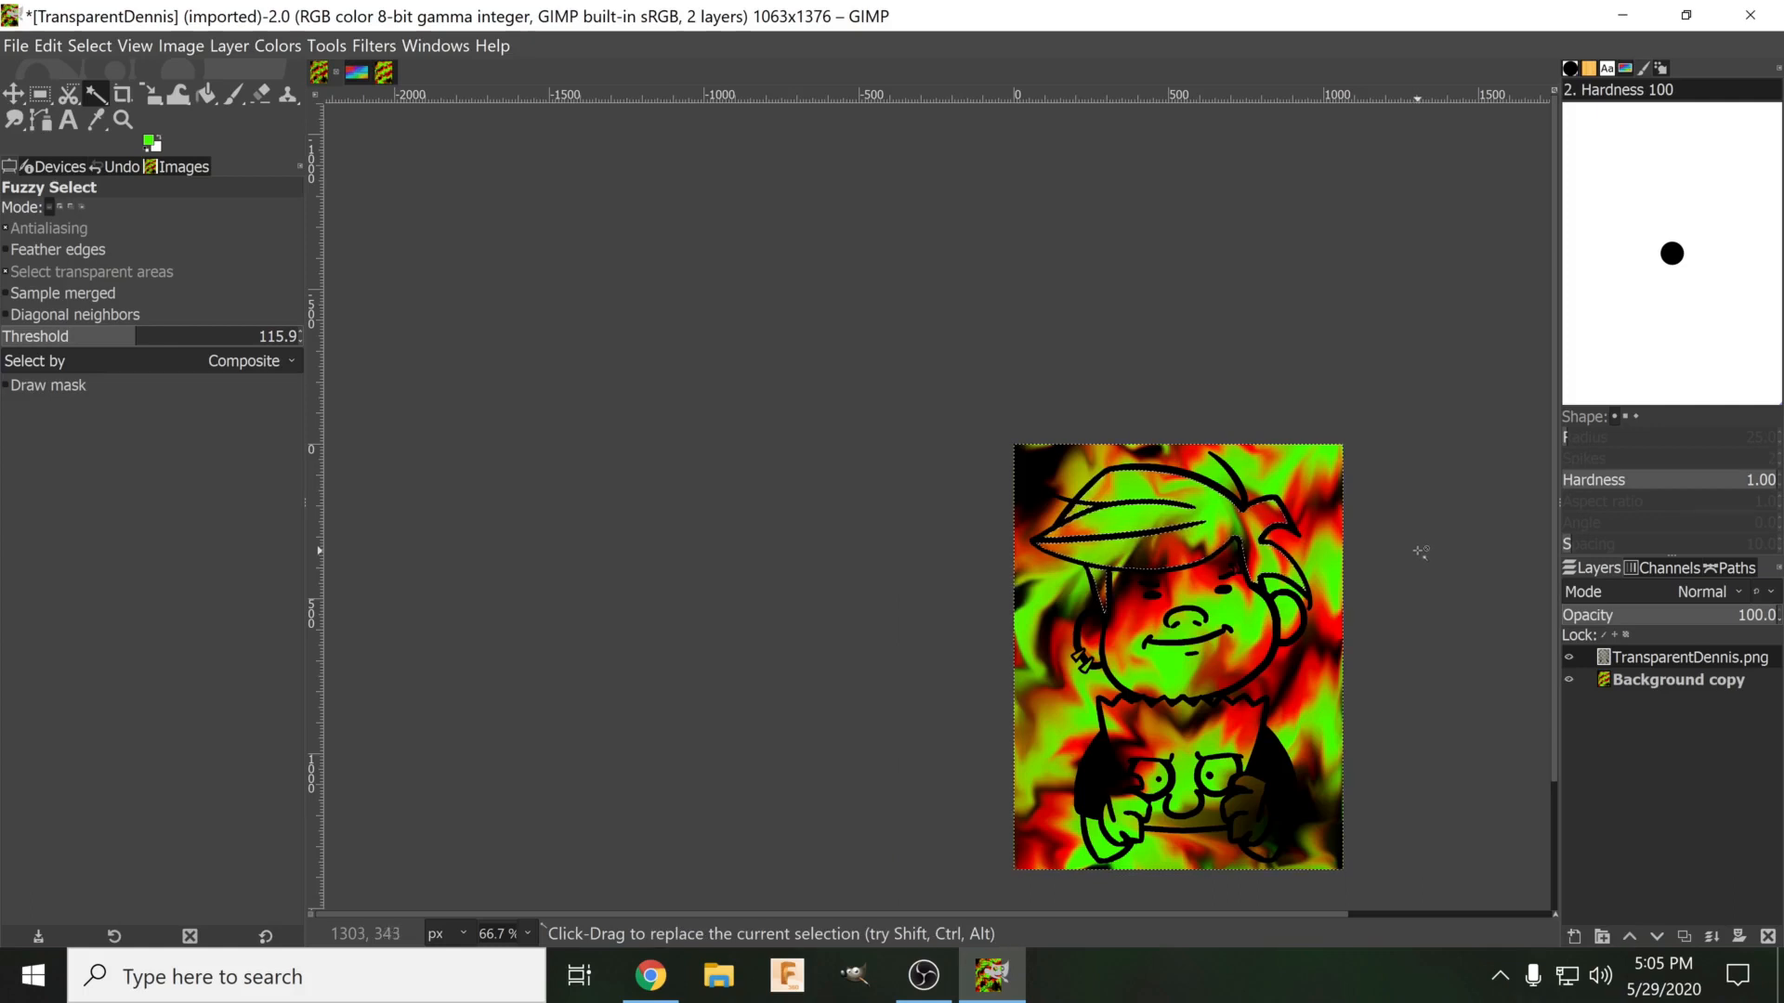
{"action": "key", "text": "Delete"}
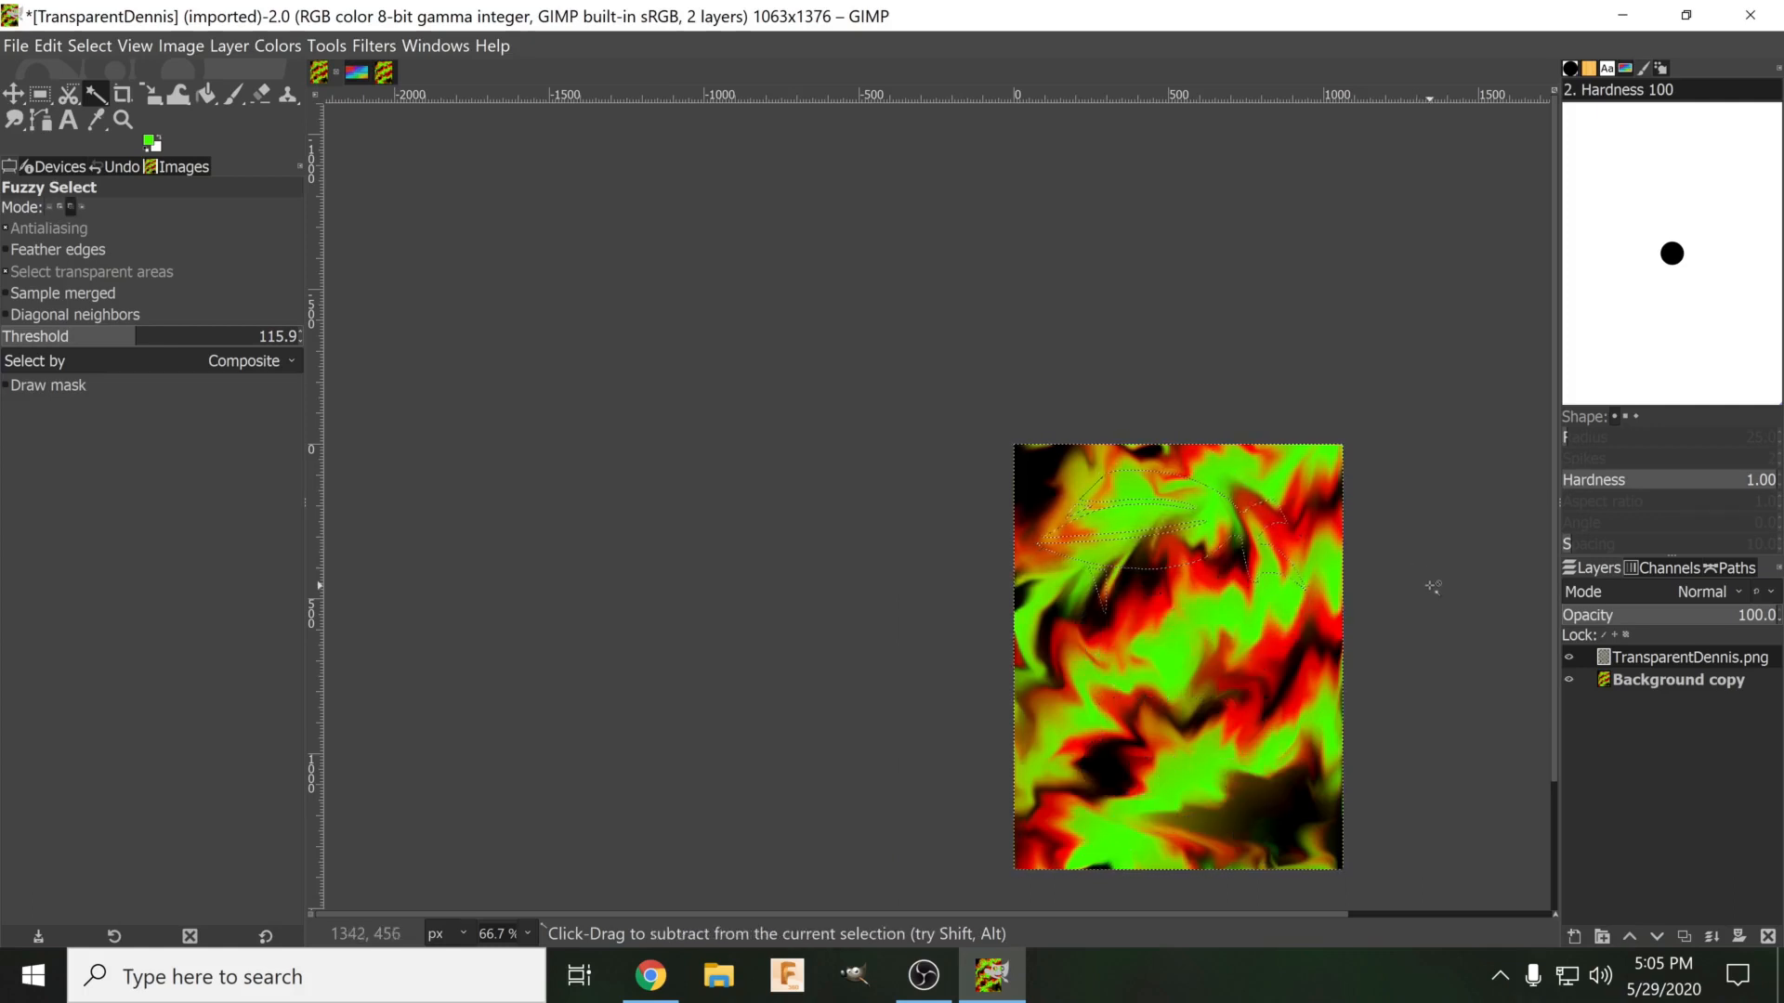
{"action": "key", "text": "ctrl+z"}
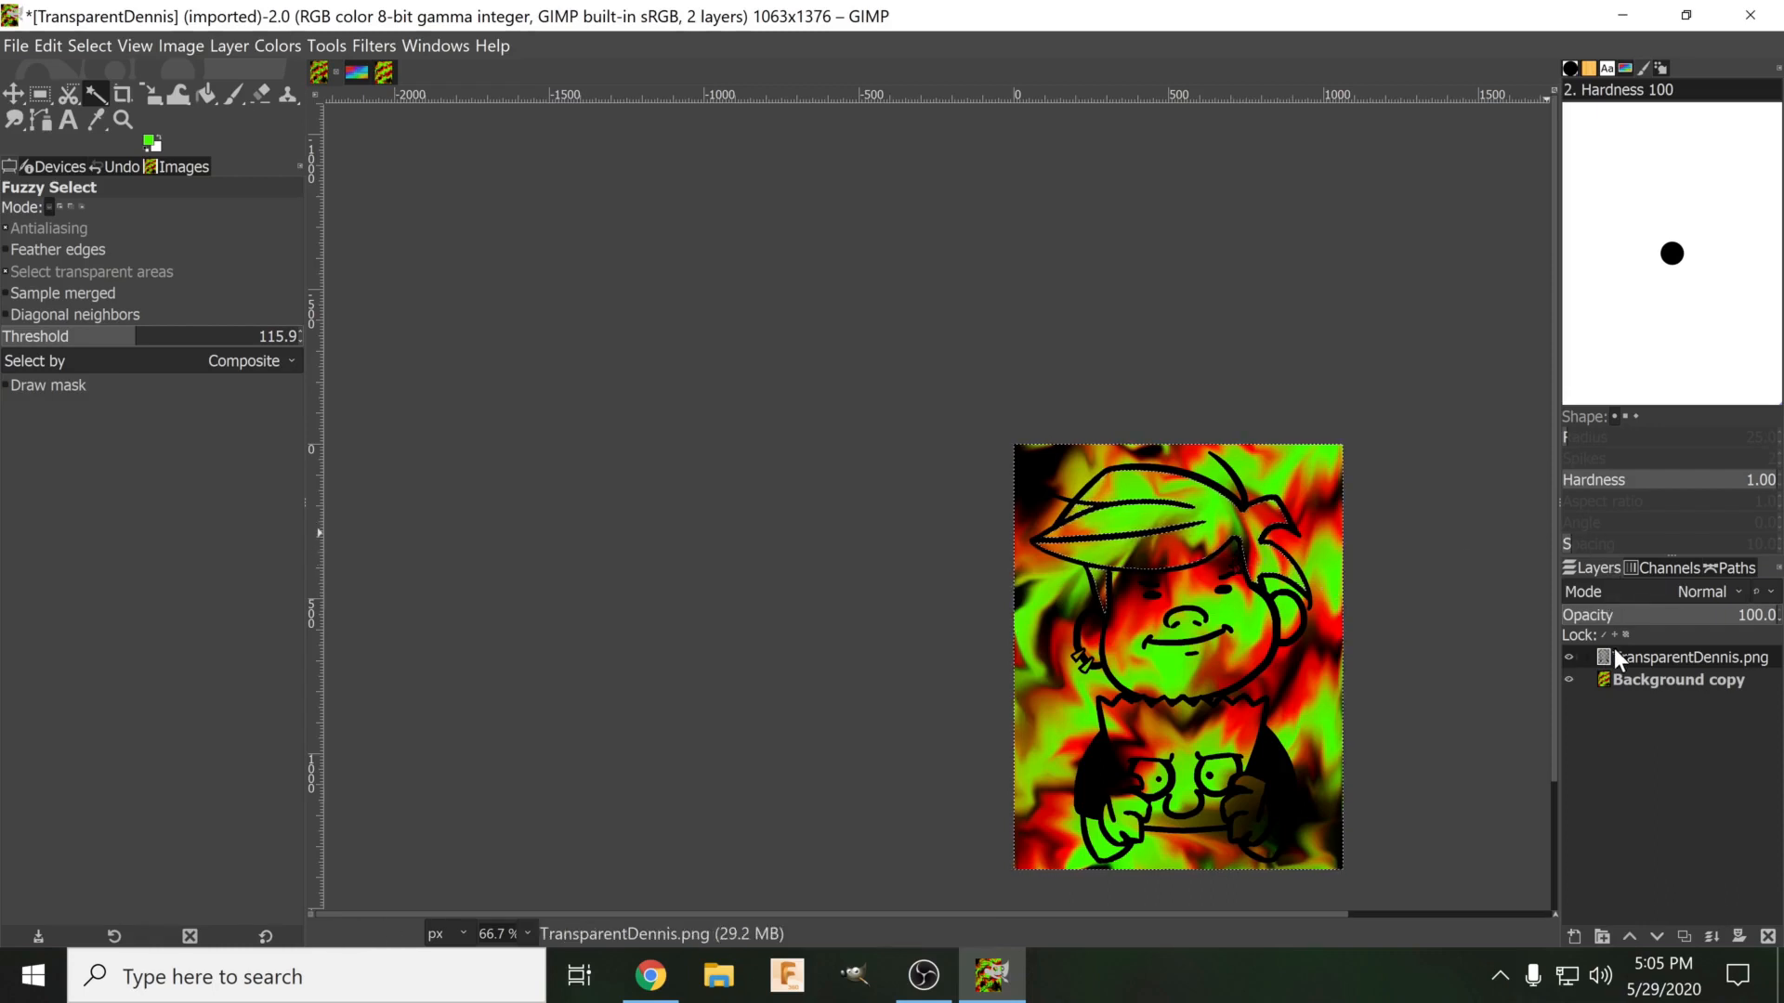
{"action": "left_click", "coordinate": [1630, 679]}
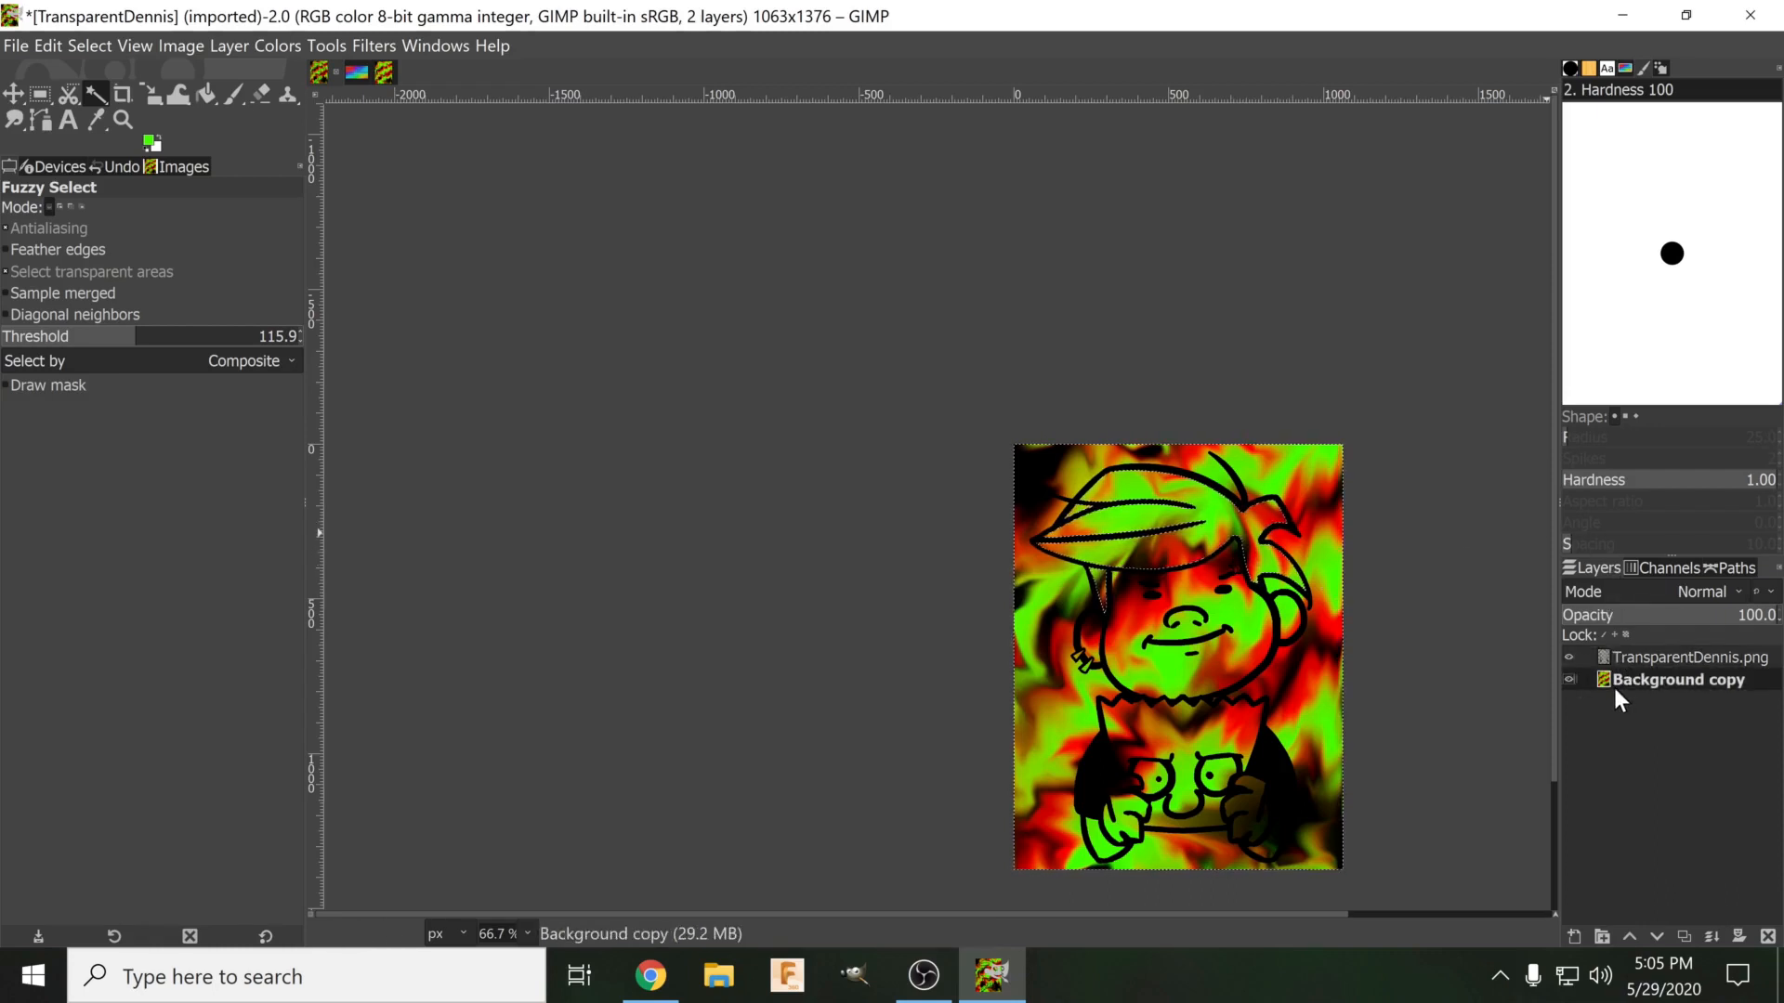
{"action": "key", "text": "Delete"}
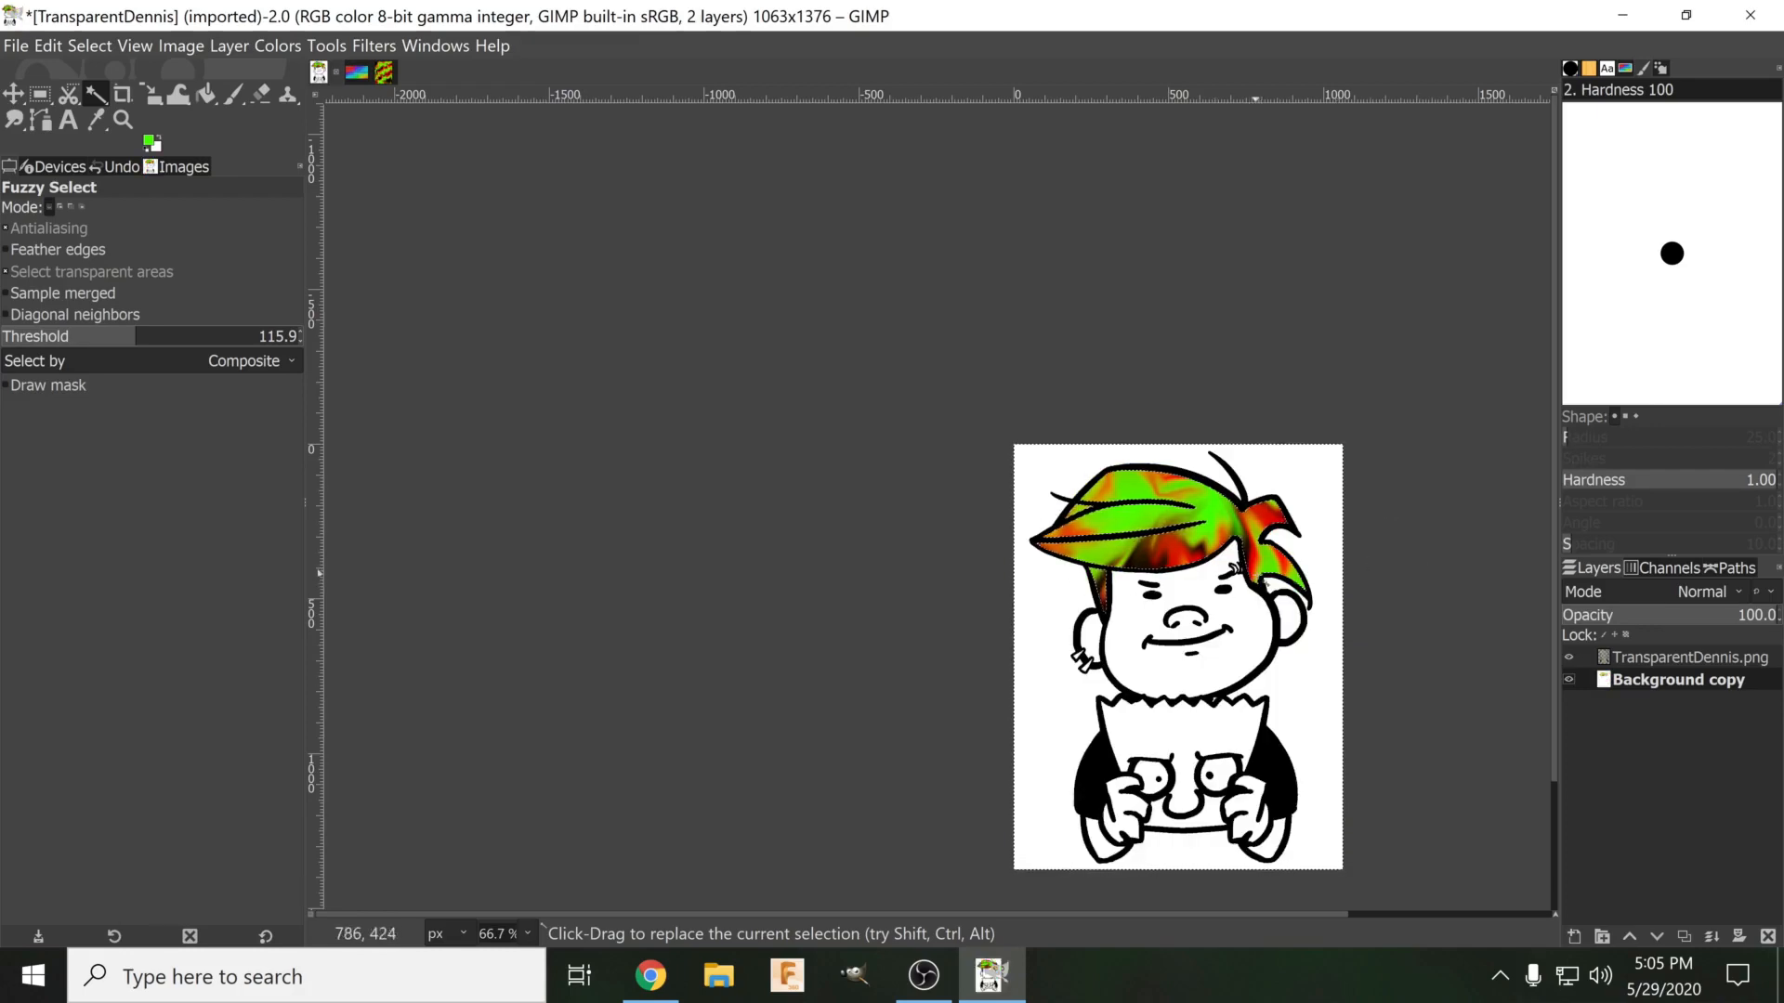
{"action": "scroll", "coordinate": [1268, 572], "scroll_direction": "up", "scroll_amount": 1}
{"action": "scroll", "coordinate": [1282, 562], "scroll_direction": "down", "scroll_amount": 1}
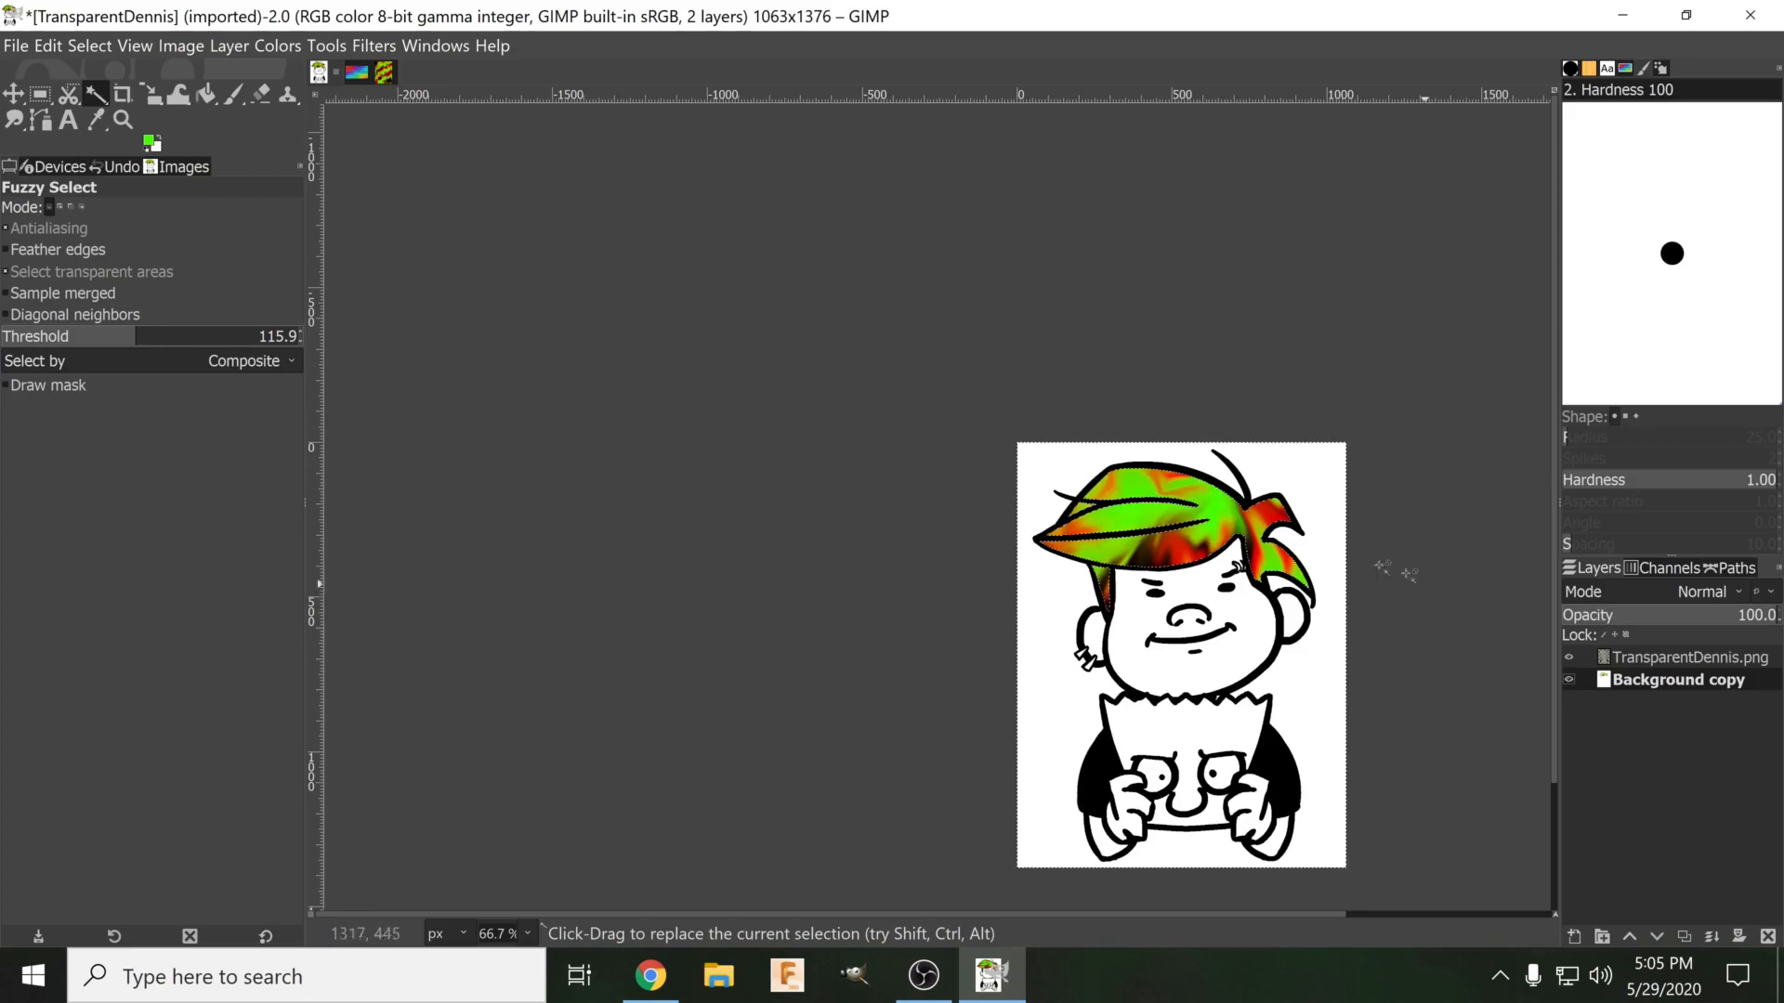
Add an alpha channel to the Background copy layer, clear everything outside the hair to transparency and drop the selection.
{"action": "right_click", "coordinate": [1652, 678]}
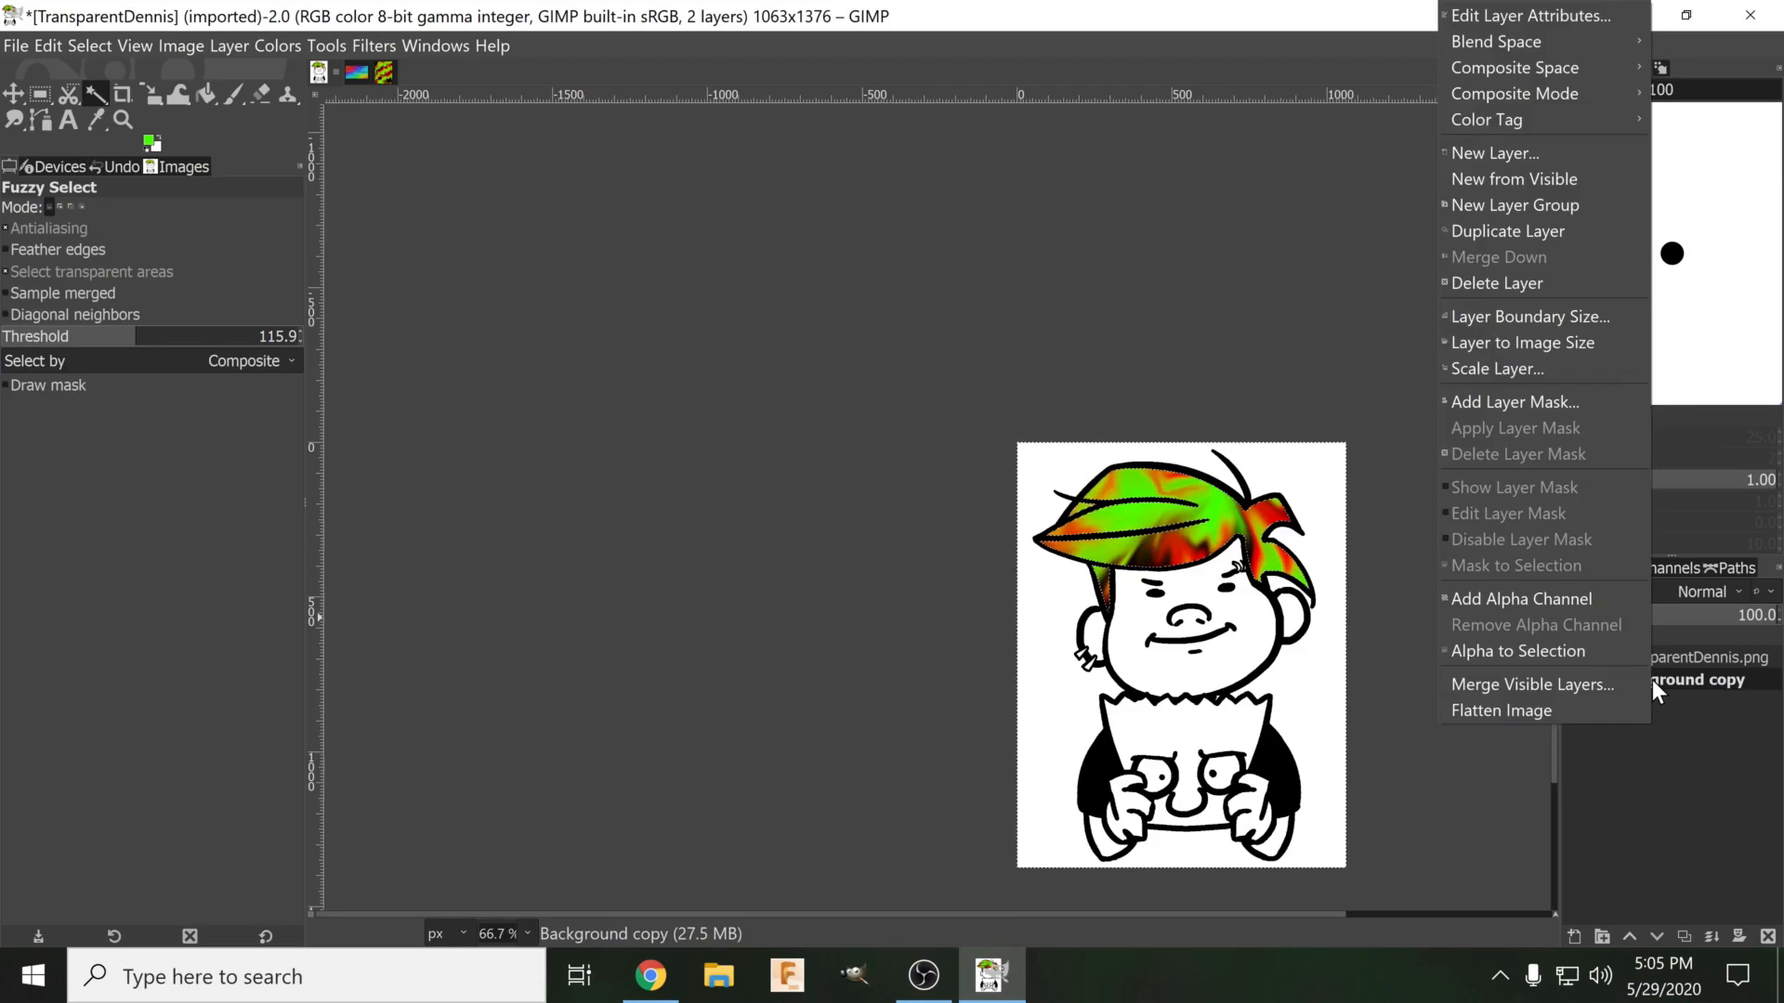
{"action": "left_click", "coordinate": [1540, 599]}
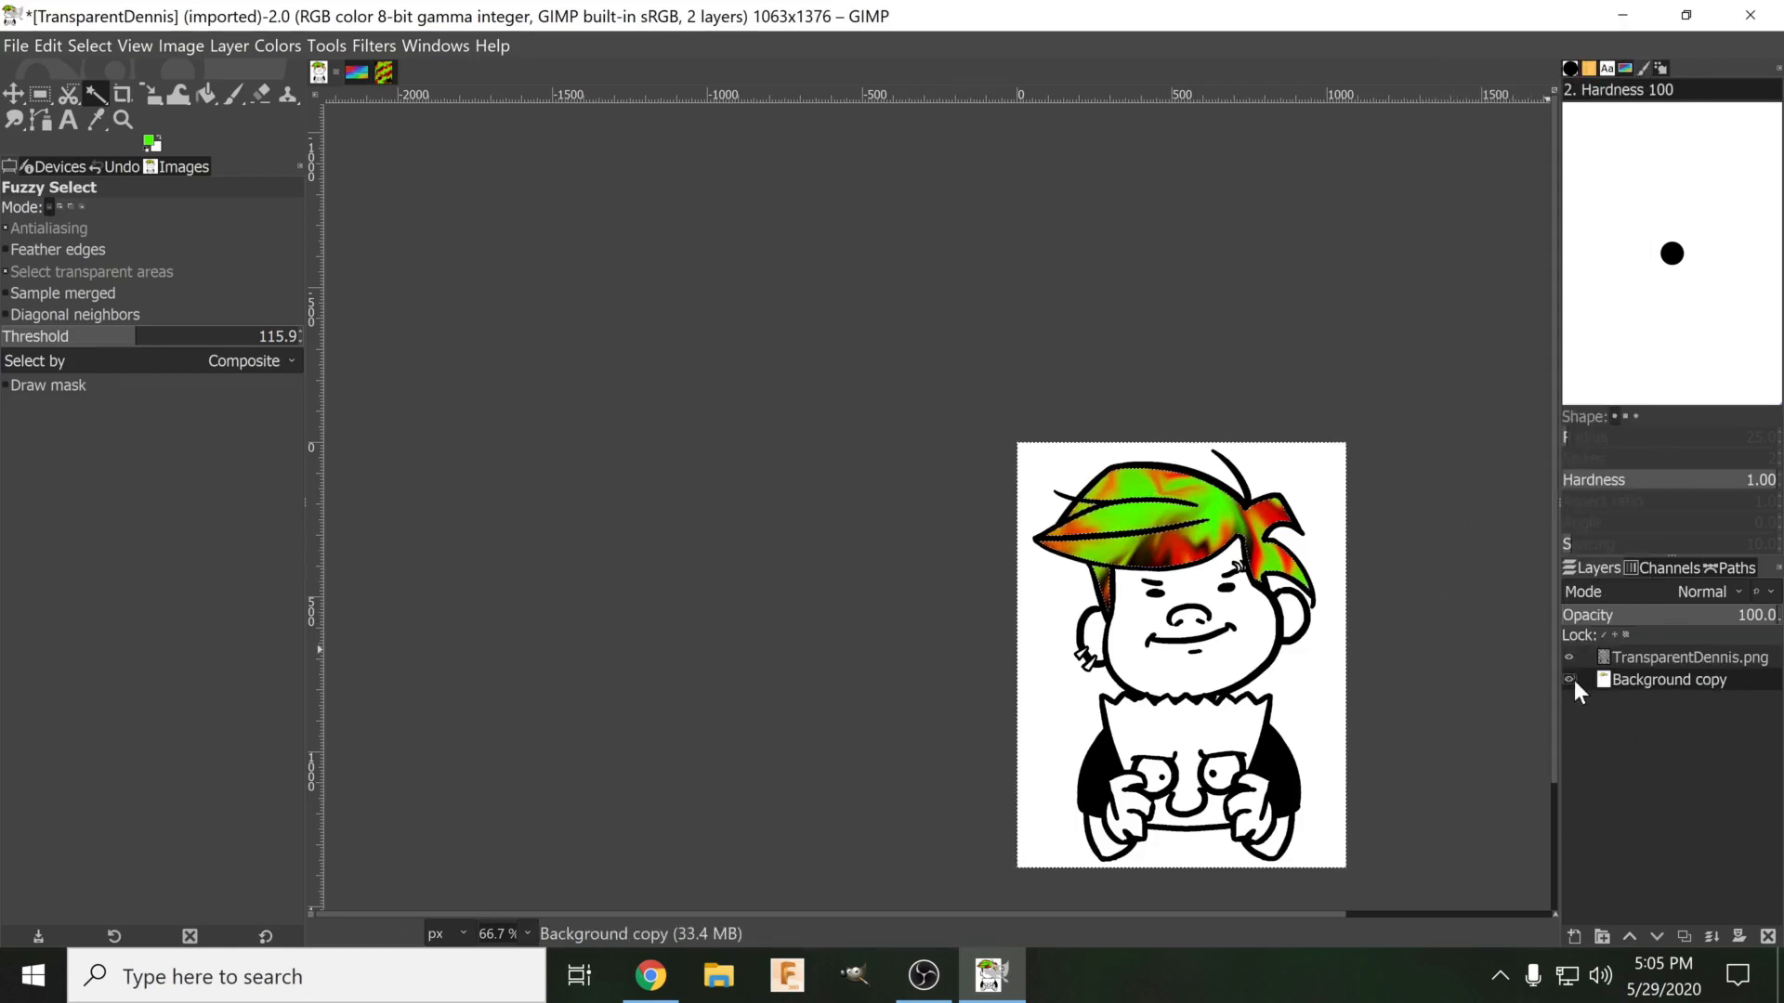
{"action": "key", "text": "Delete"}
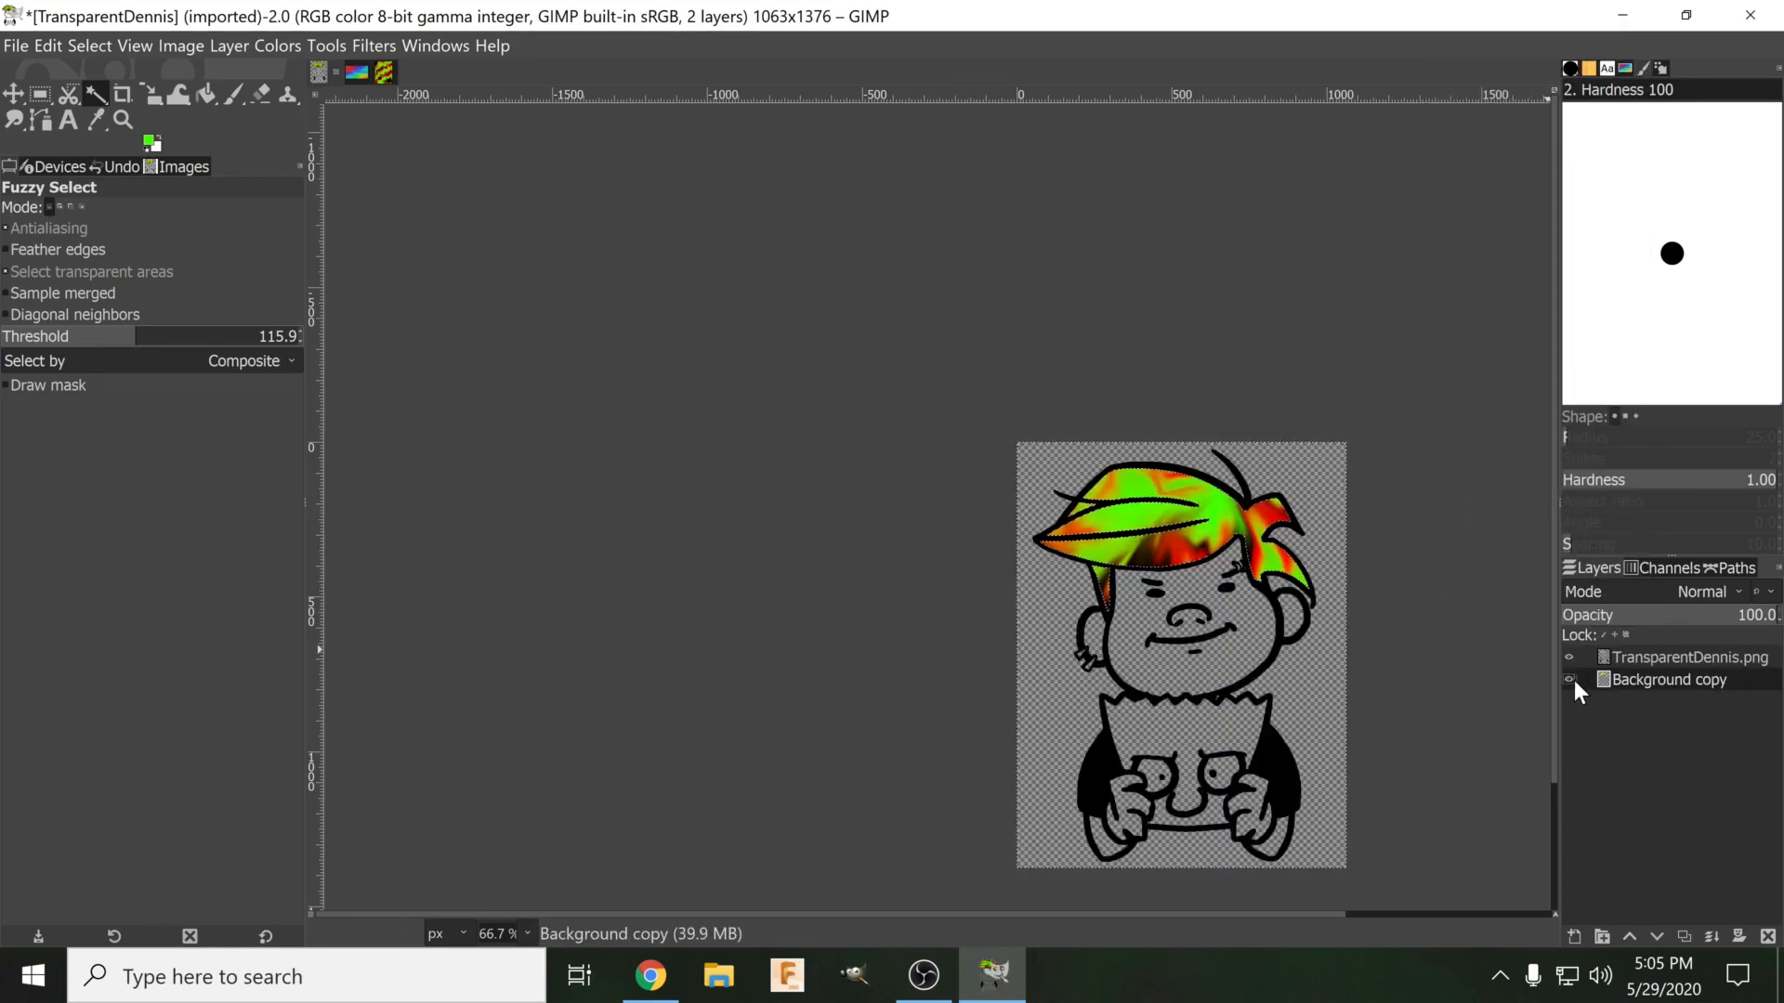
{"action": "left_click", "coordinate": [1481, 766]}
{"action": "scroll", "coordinate": [1101, 516], "scroll_direction": "up", "scroll_amount": 2, "text": "ctrl"}
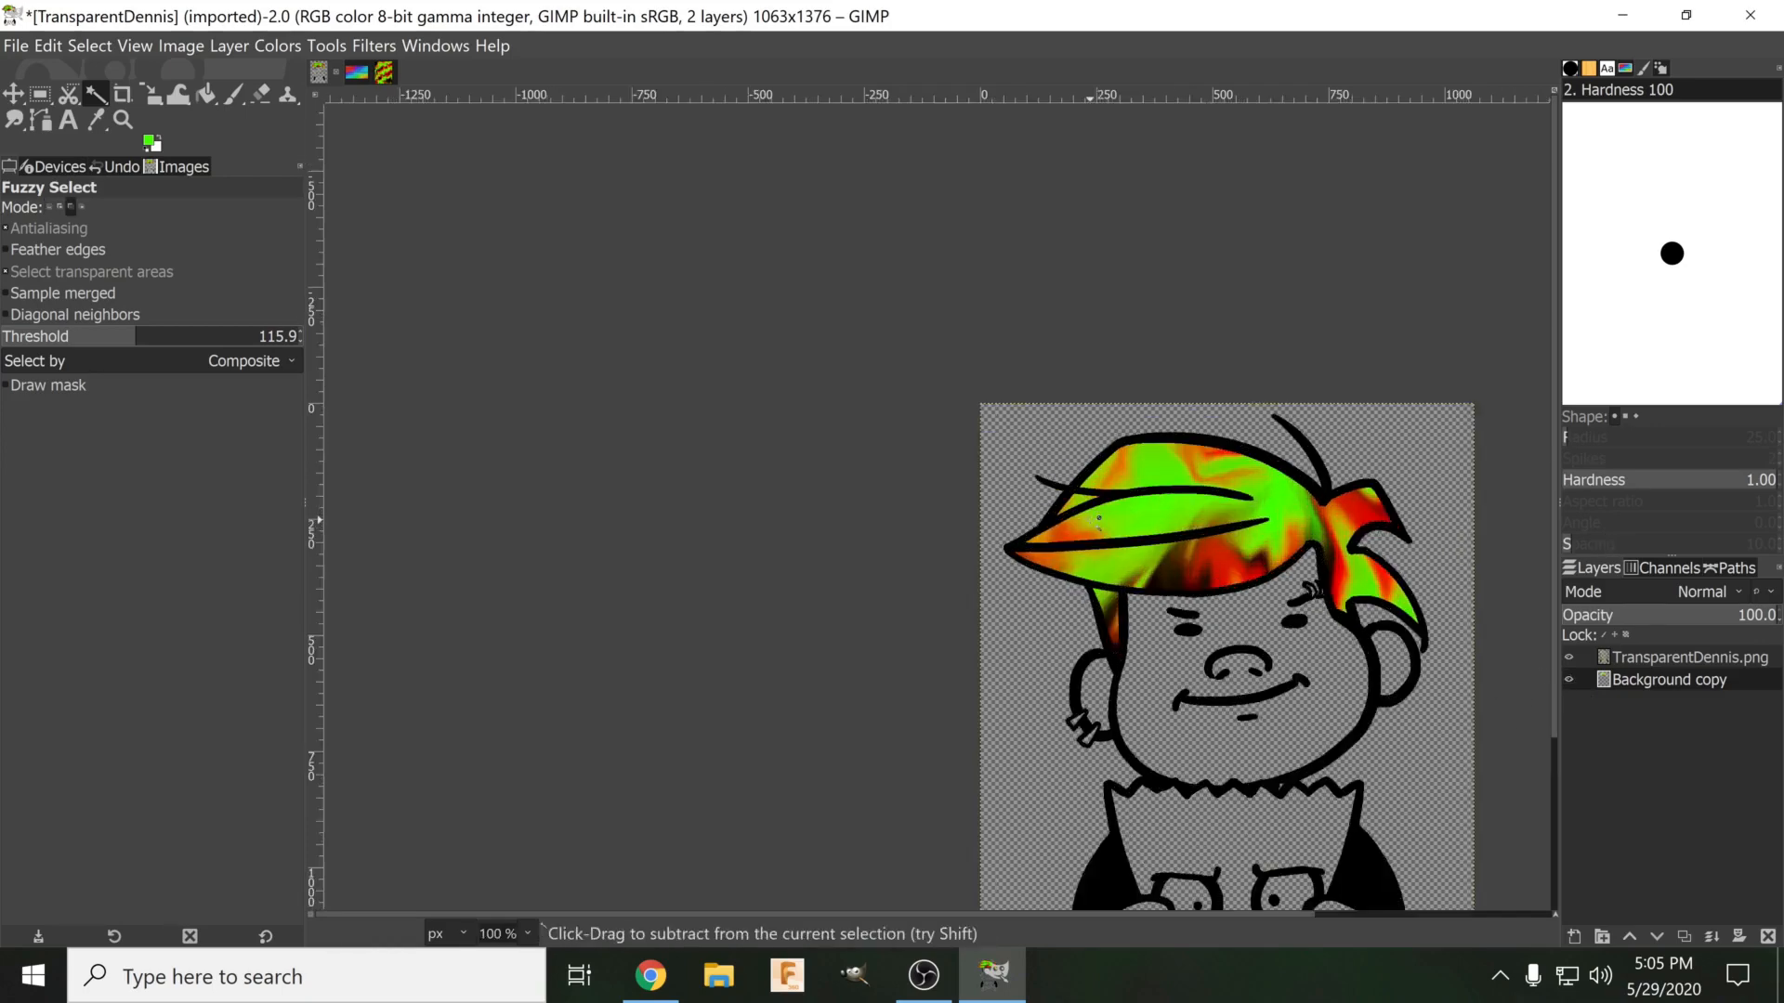
{"action": "scroll", "coordinate": [1101, 516], "scroll_direction": "down", "scroll_amount": 2, "text": "ctrl"}
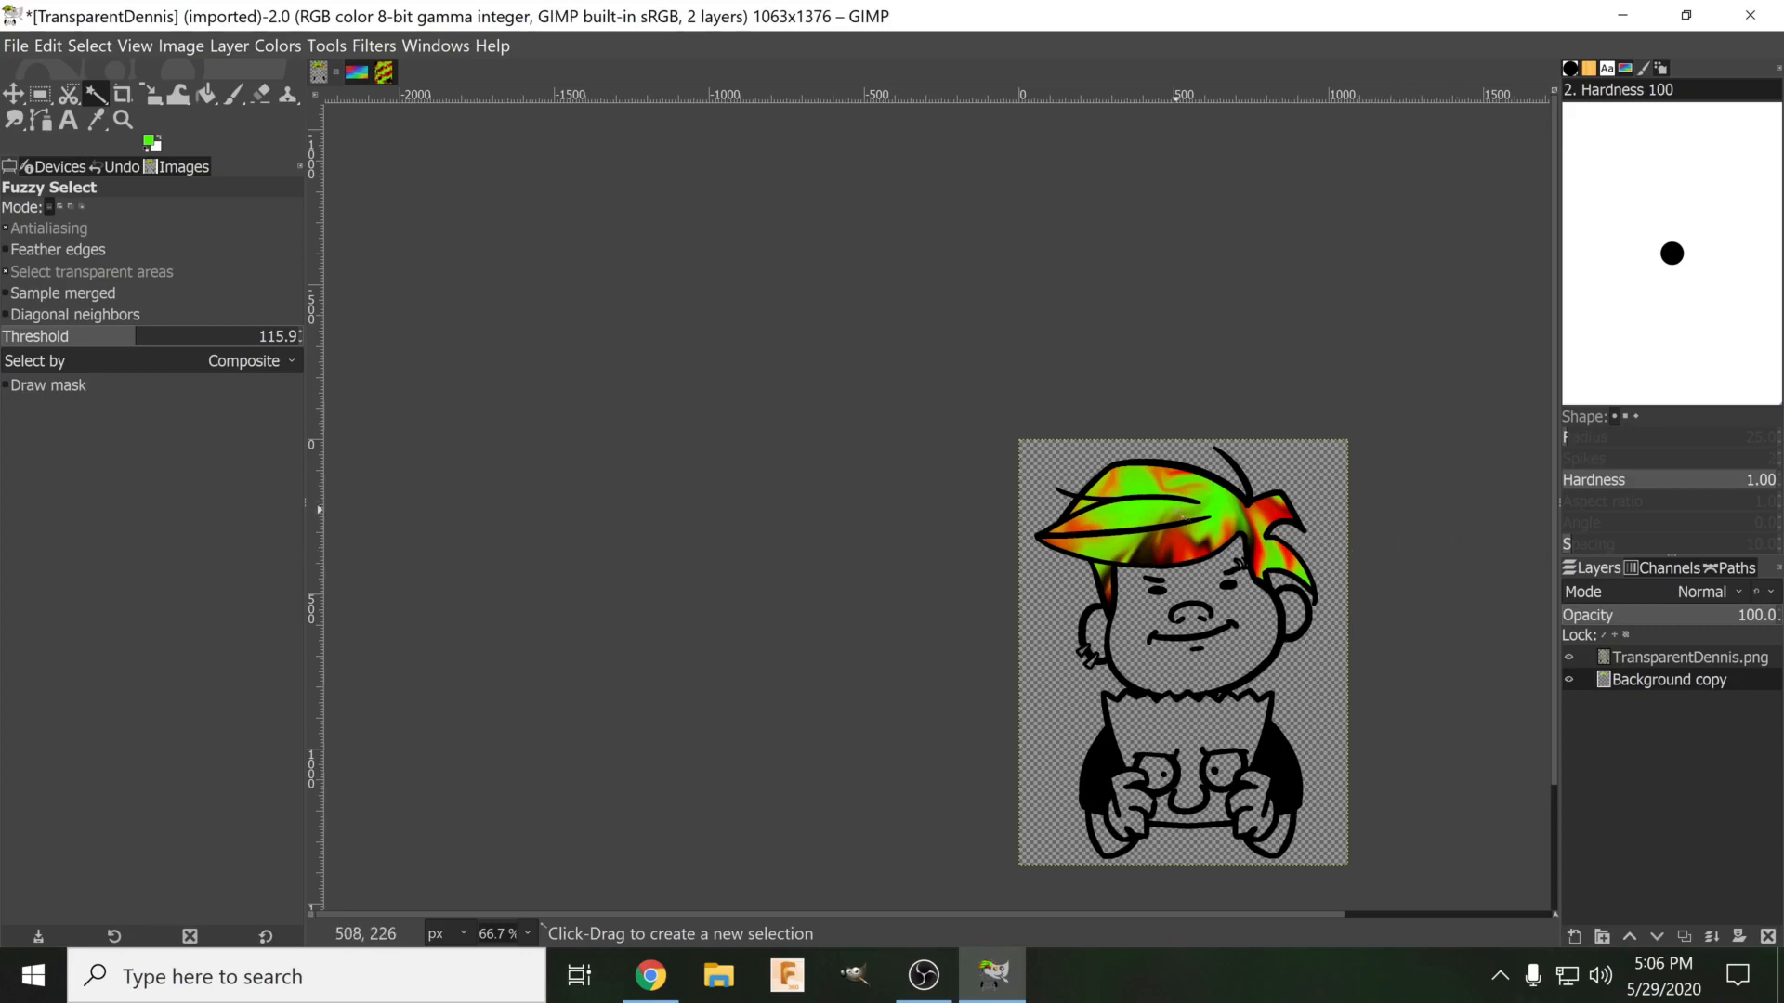
{"action": "left_click", "coordinate": [1343, 569]}
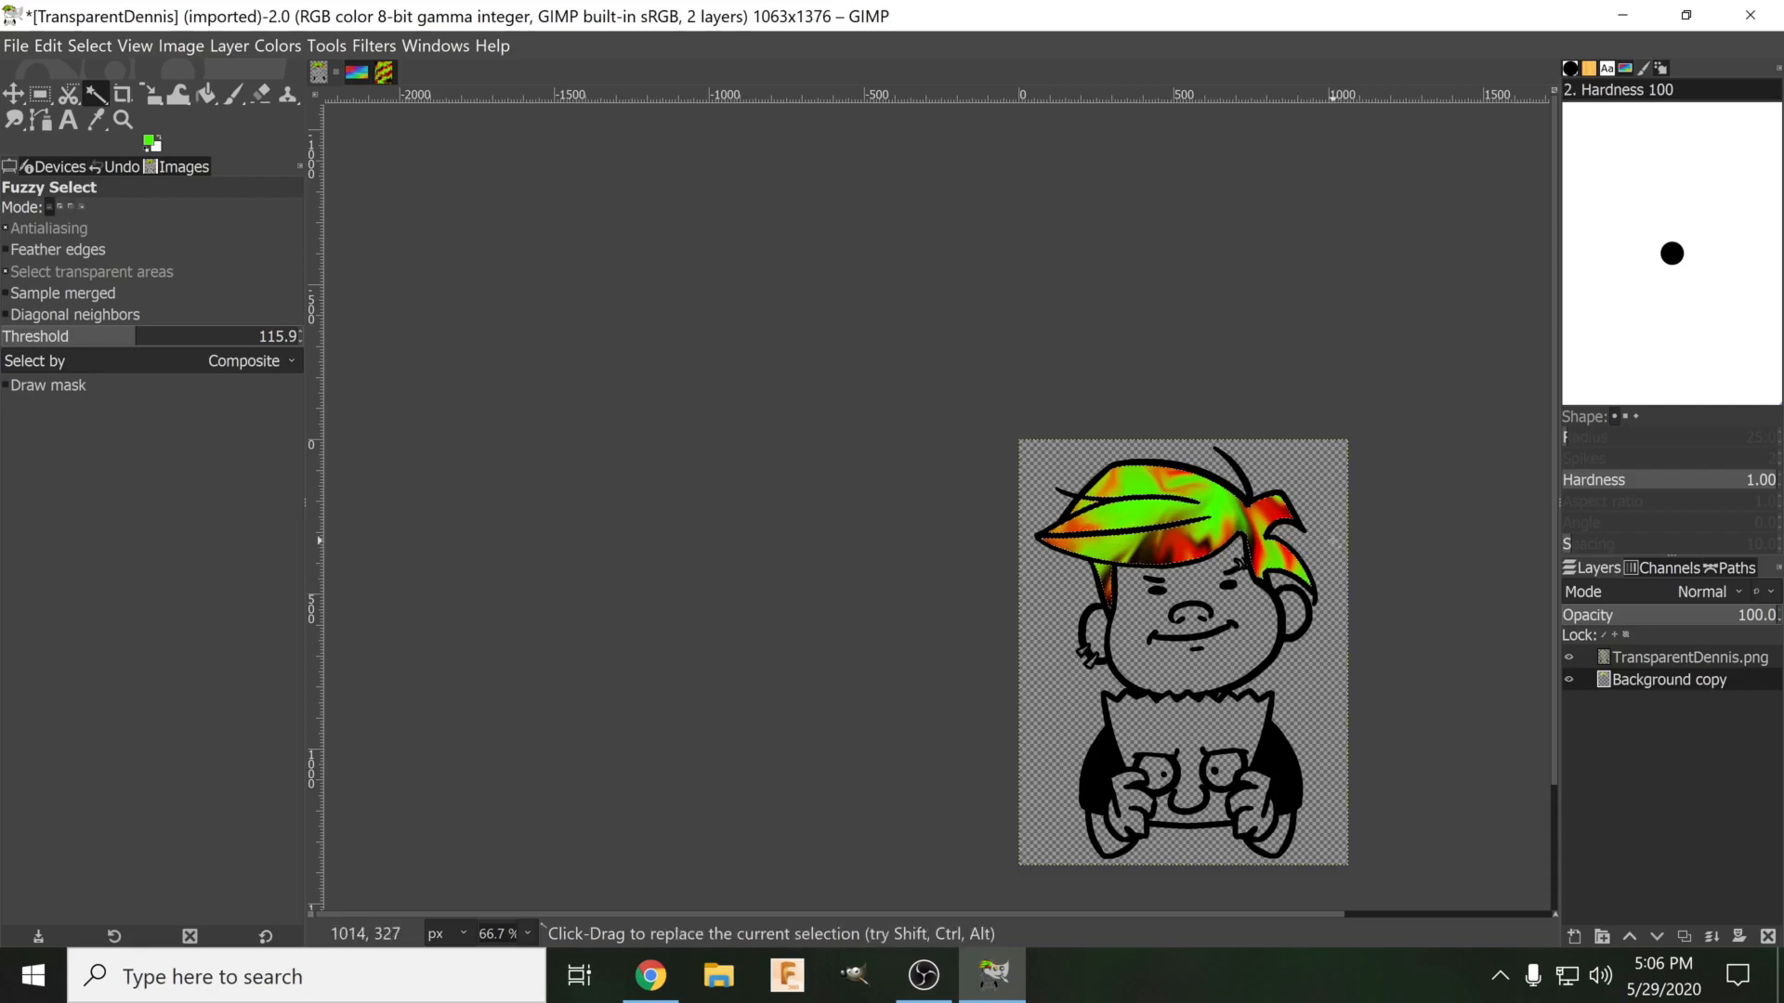
Undo back to the full smudged Background copy layer with everything outside the hair selected, and add an alpha channel to it.
{"action": "key", "text": "ctrl+z"}
{"action": "key", "text": "ctrl+z"}
{"action": "key", "text": "ctrl+z"}
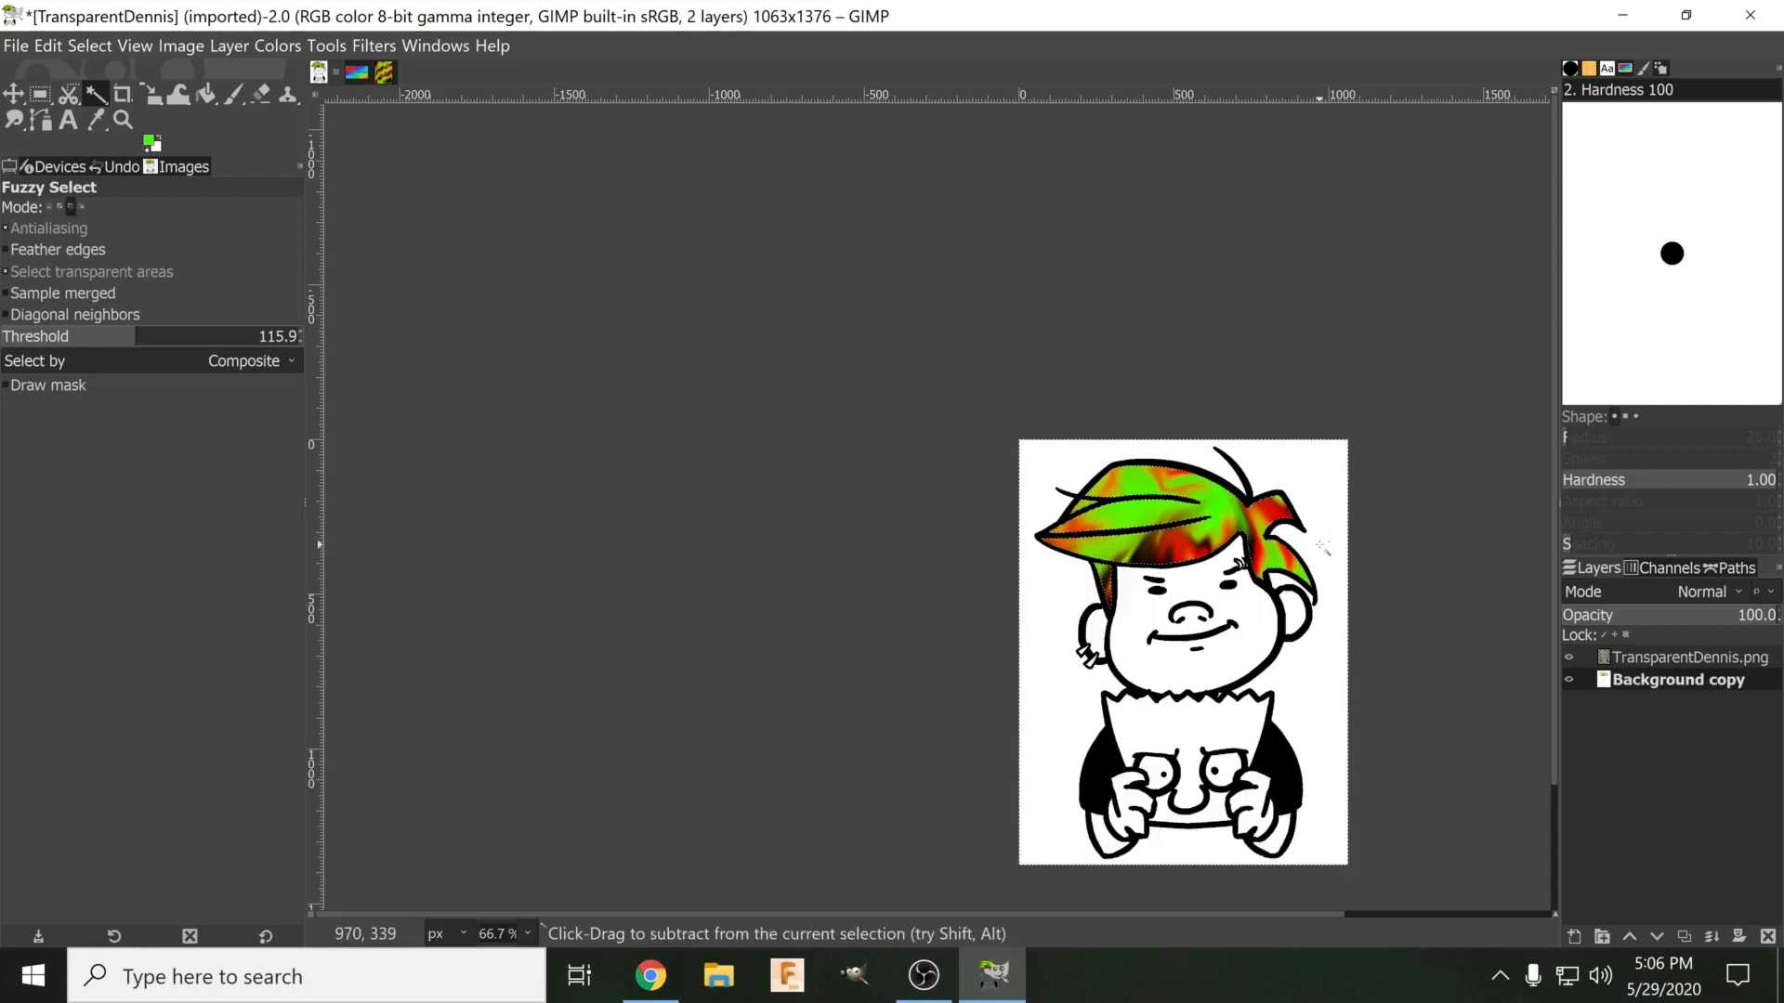
{"action": "right_click", "coordinate": [1639, 679]}
{"action": "left_click", "coordinate": [1500, 600]}
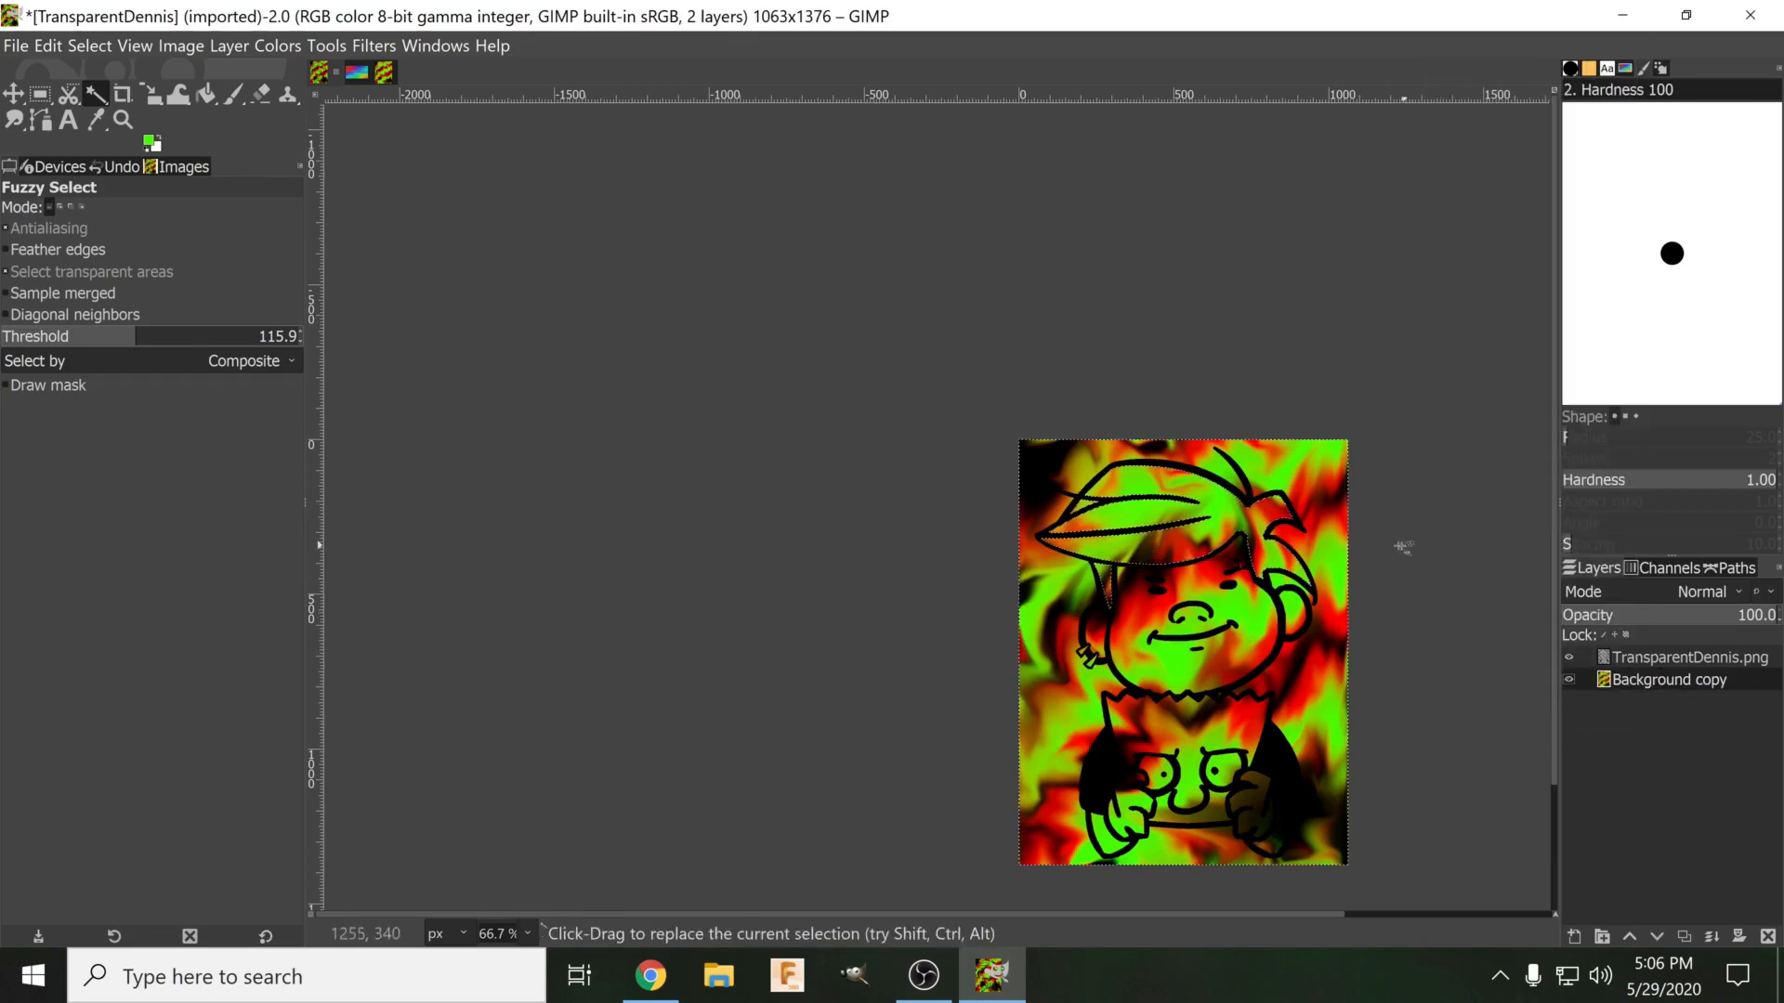
Move the Background copy layer up so another part of the pattern lies under the hair, and clear everything outside the hair.
{"action": "key", "text": "m"}
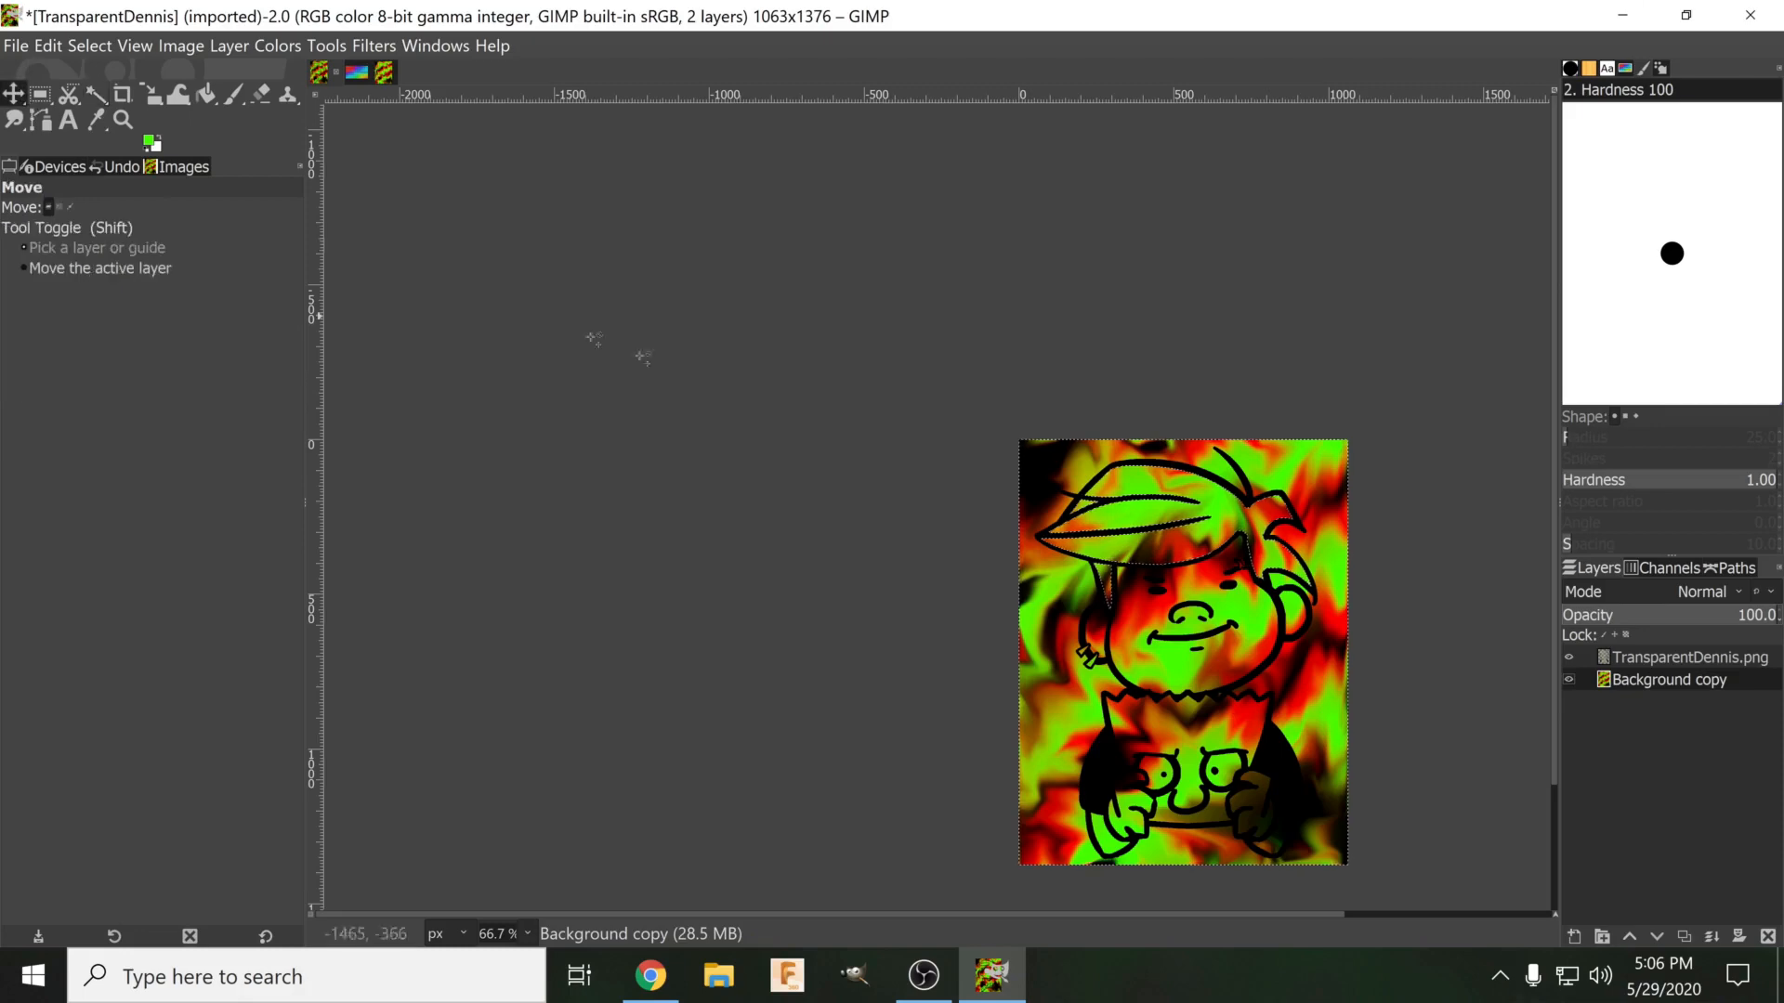
{"action": "left_click_drag", "start_coordinate": [1329, 701], "coordinate": [1307, 526]}
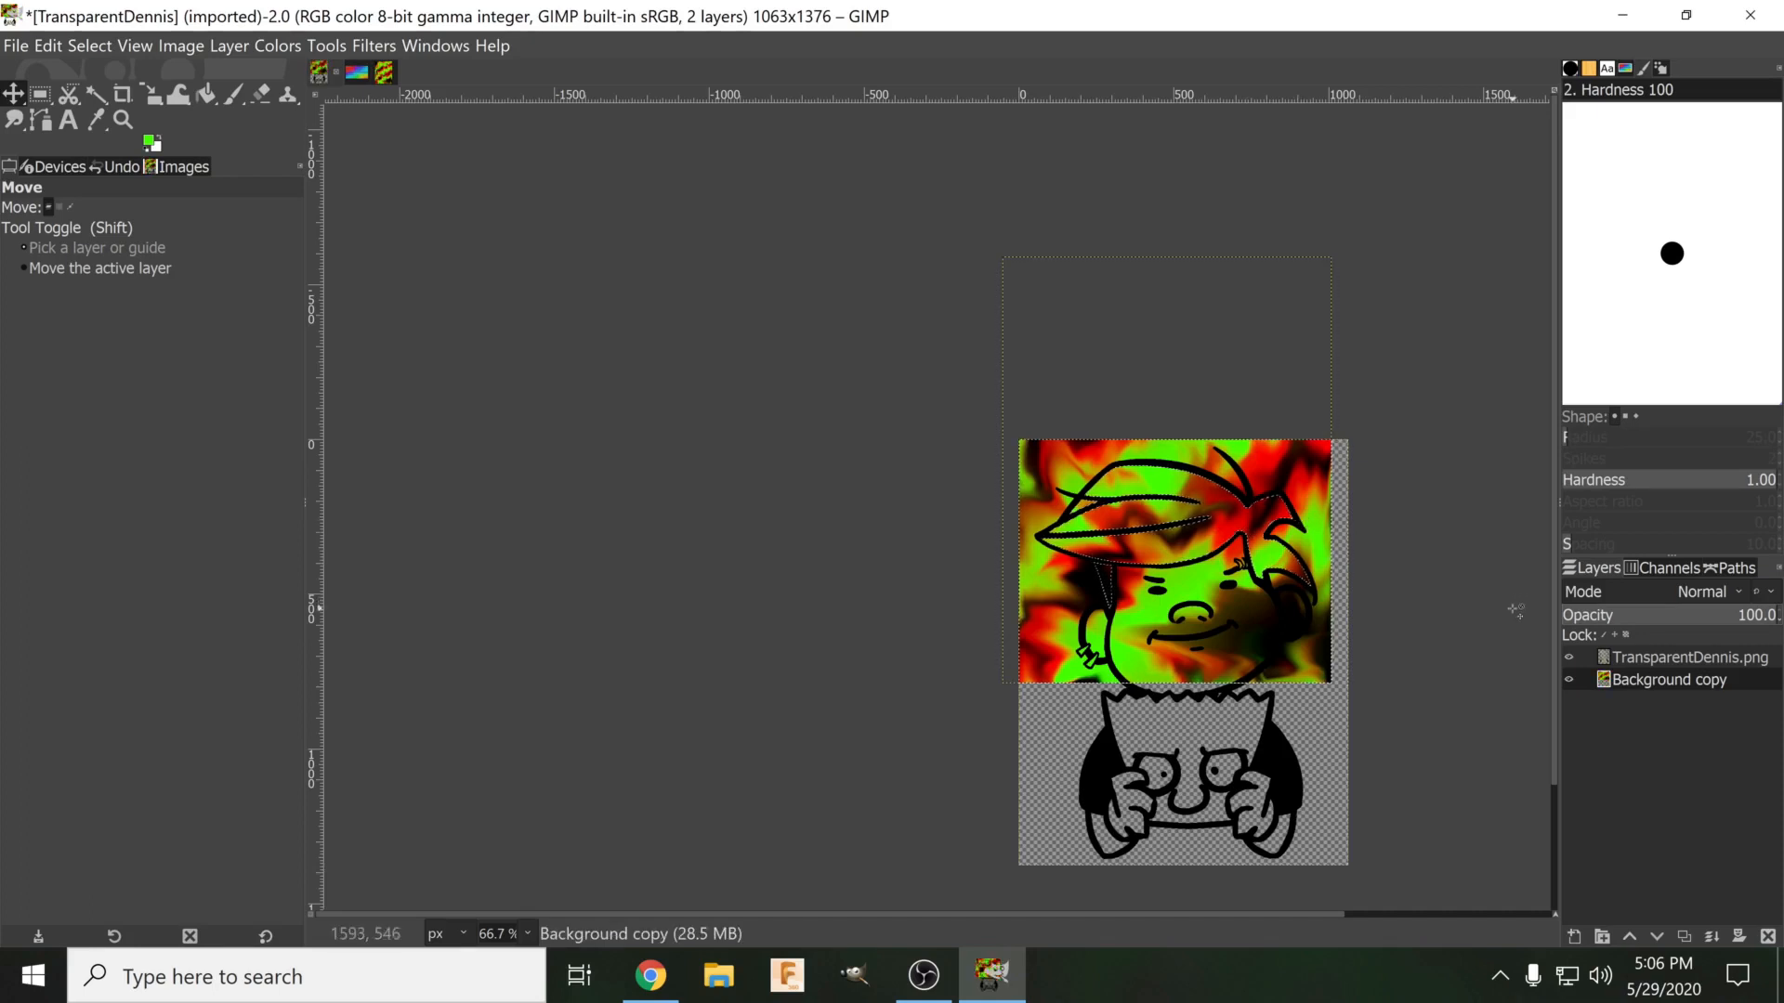
{"action": "key", "text": "Delete"}
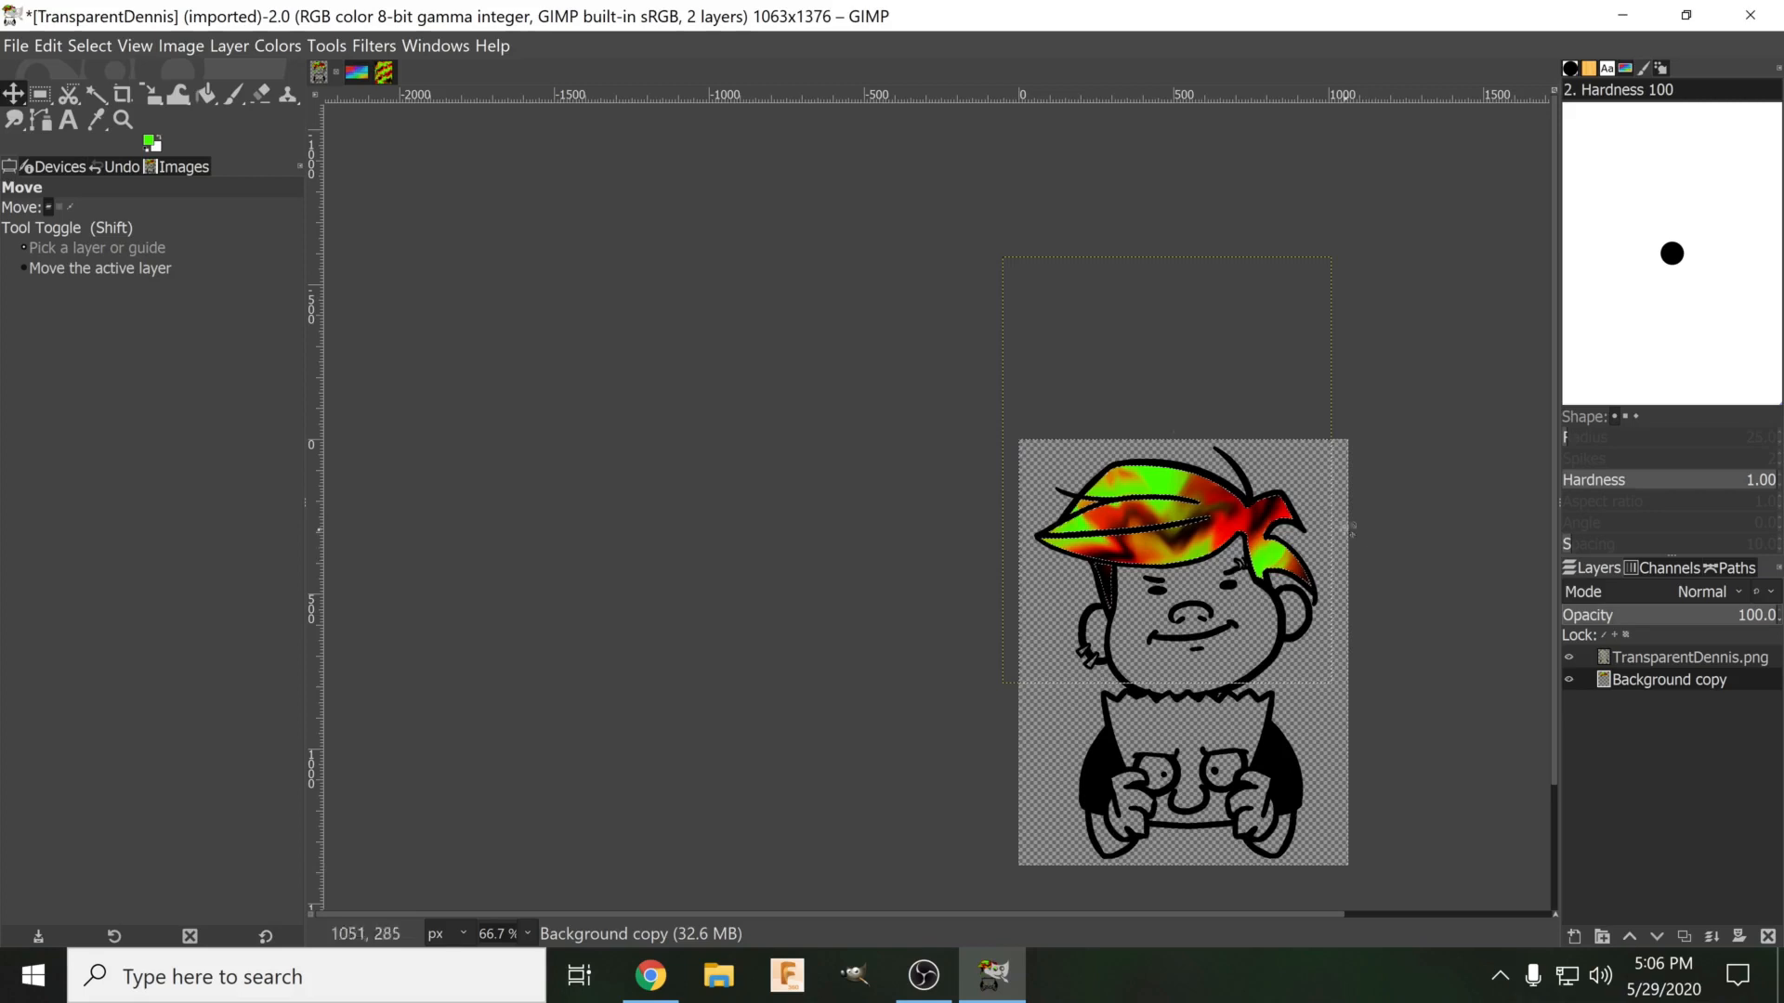
Switch to Fuzzy Select, drop the current selection and make the TransparentDennis.png layer active.
{"action": "left_click", "coordinate": [98, 90]}
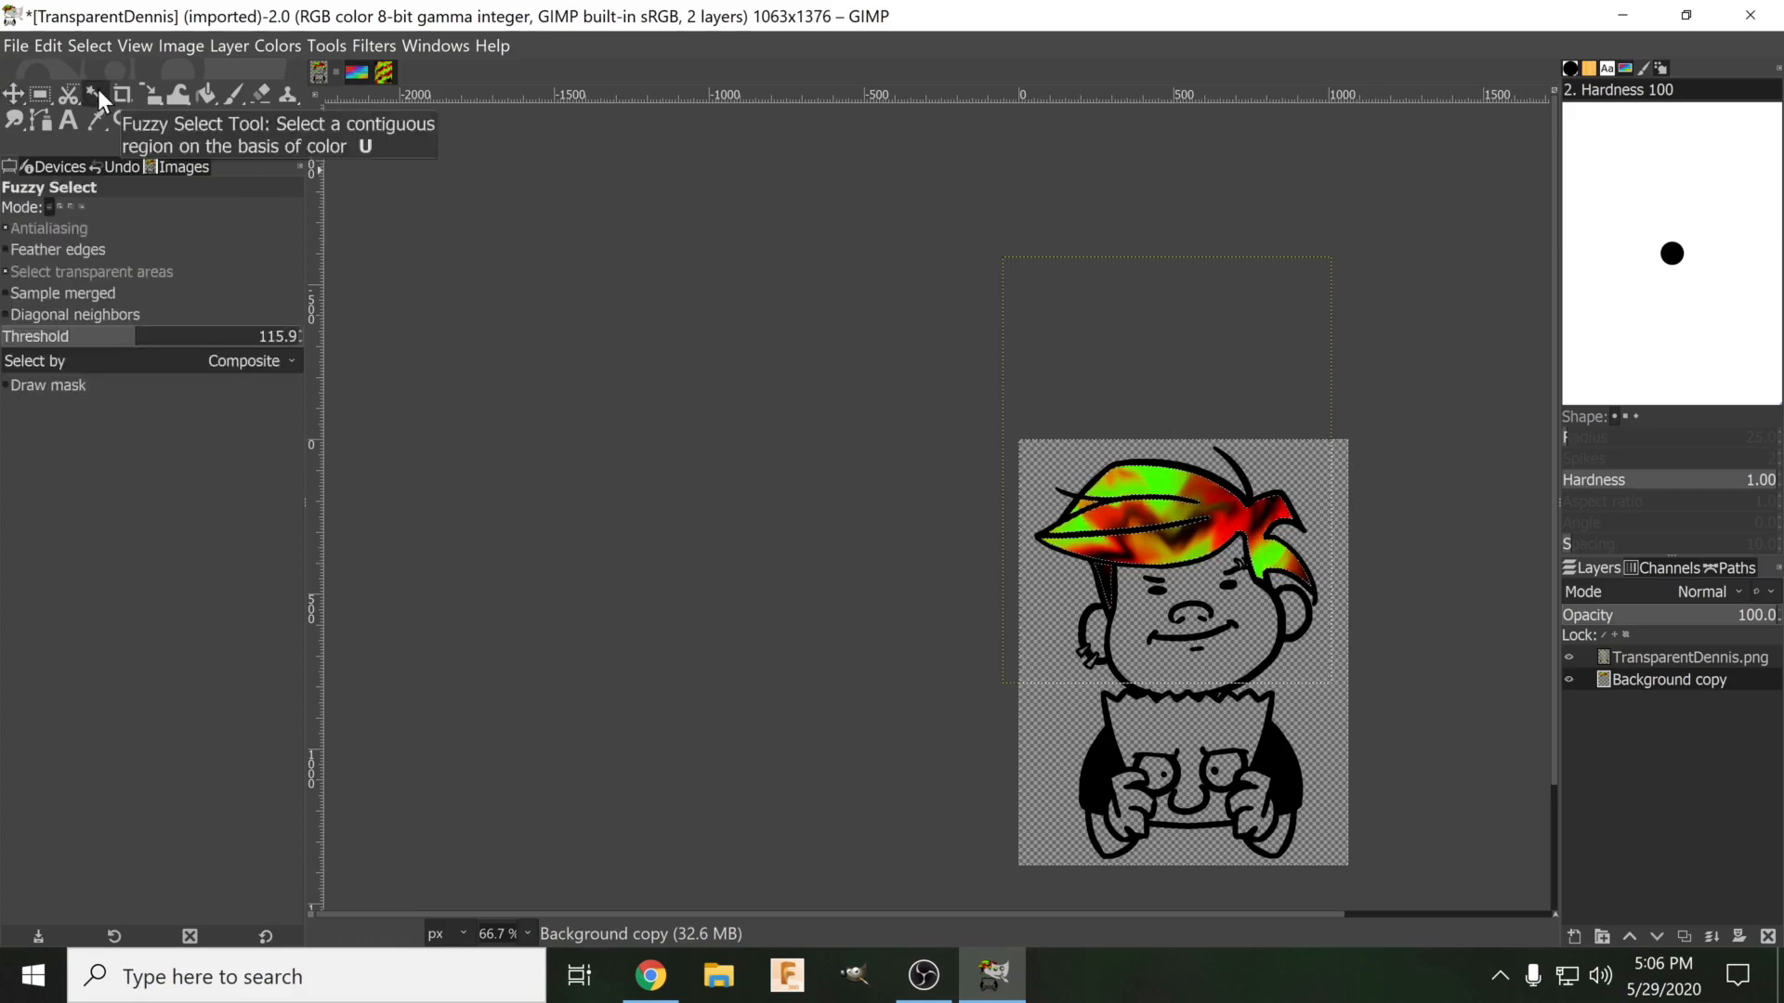
{"action": "key", "text": "ctrl"}
{"action": "scroll", "coordinate": [1305, 527], "scroll_direction": "up", "scroll_amount": 1}
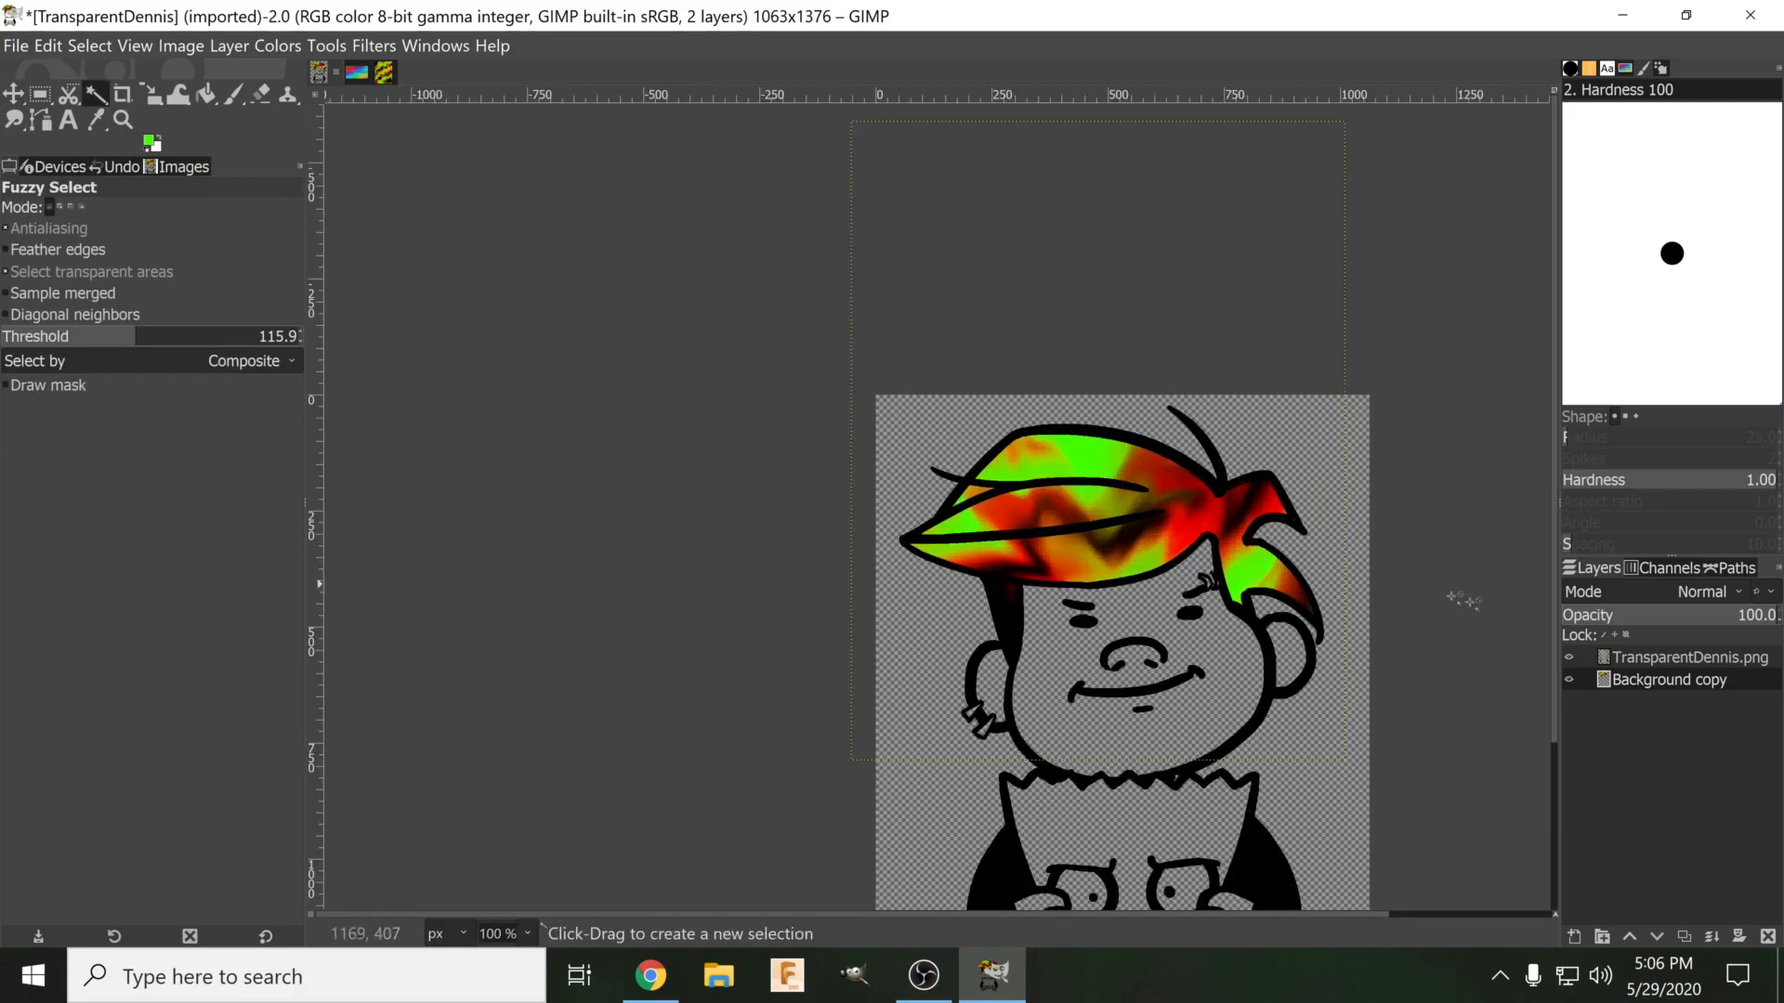
{"action": "scroll", "coordinate": [1314, 526], "scroll_direction": "down", "scroll_amount": 3}
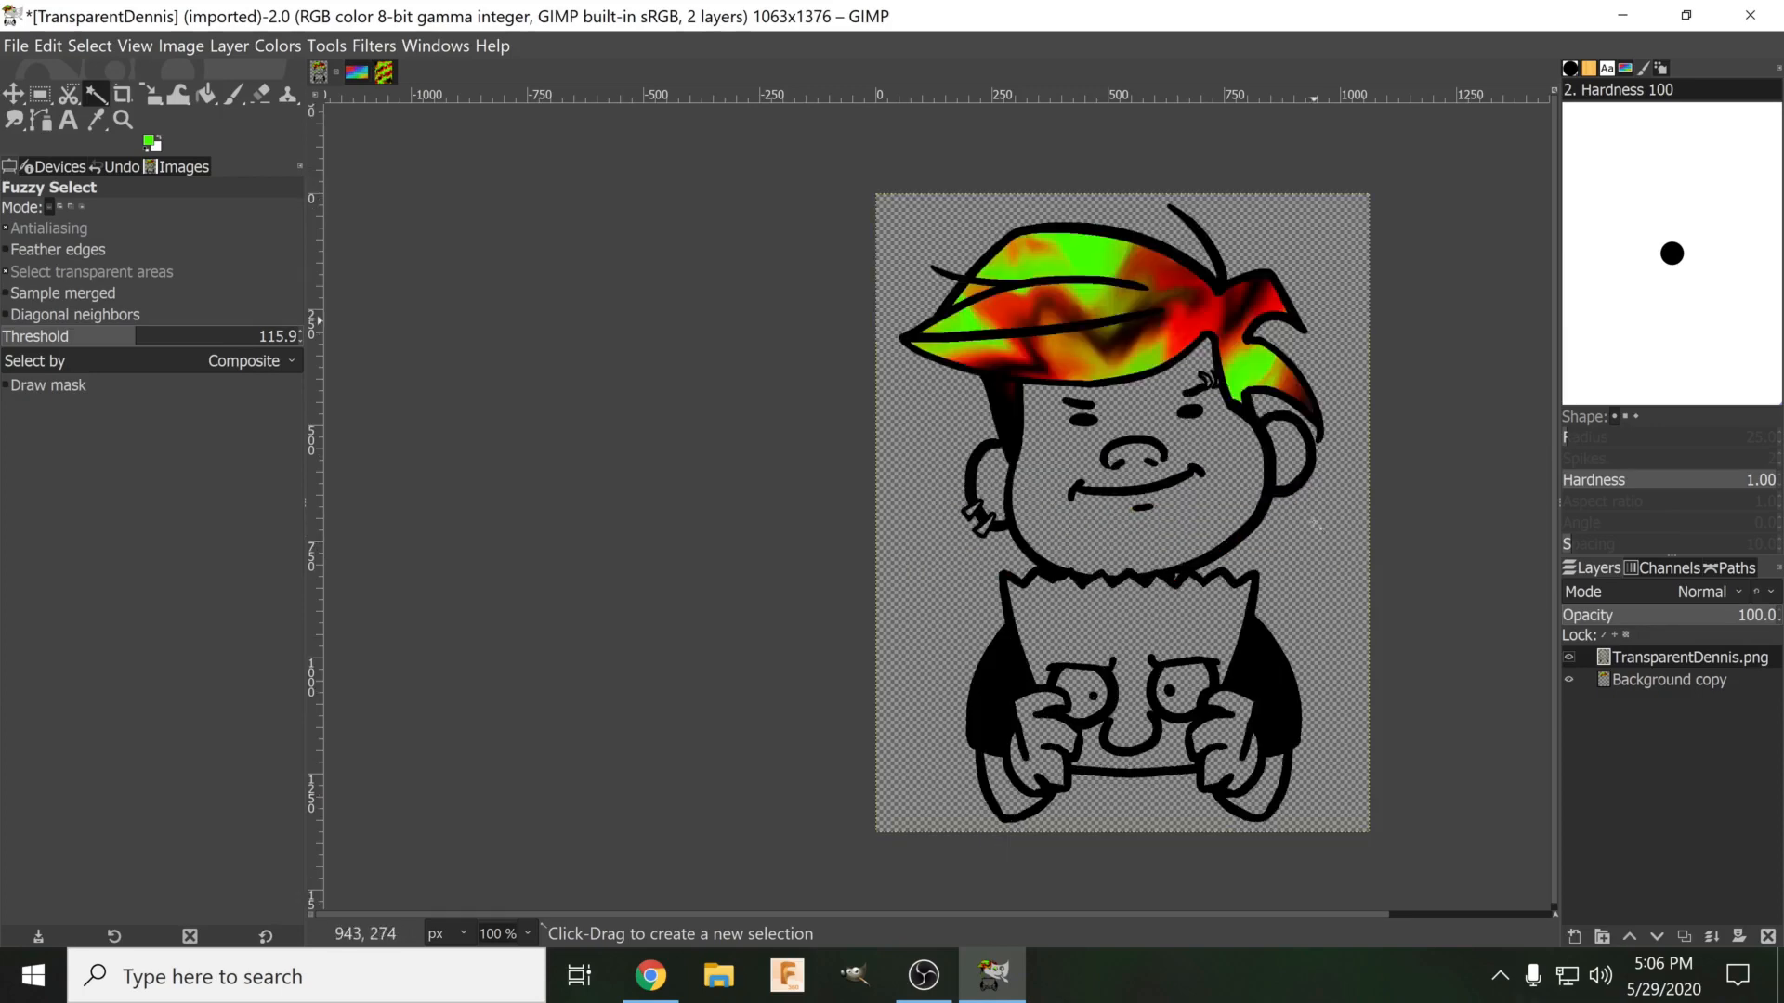
{"action": "scroll", "coordinate": [1315, 526], "scroll_direction": "down", "scroll_amount": 1}
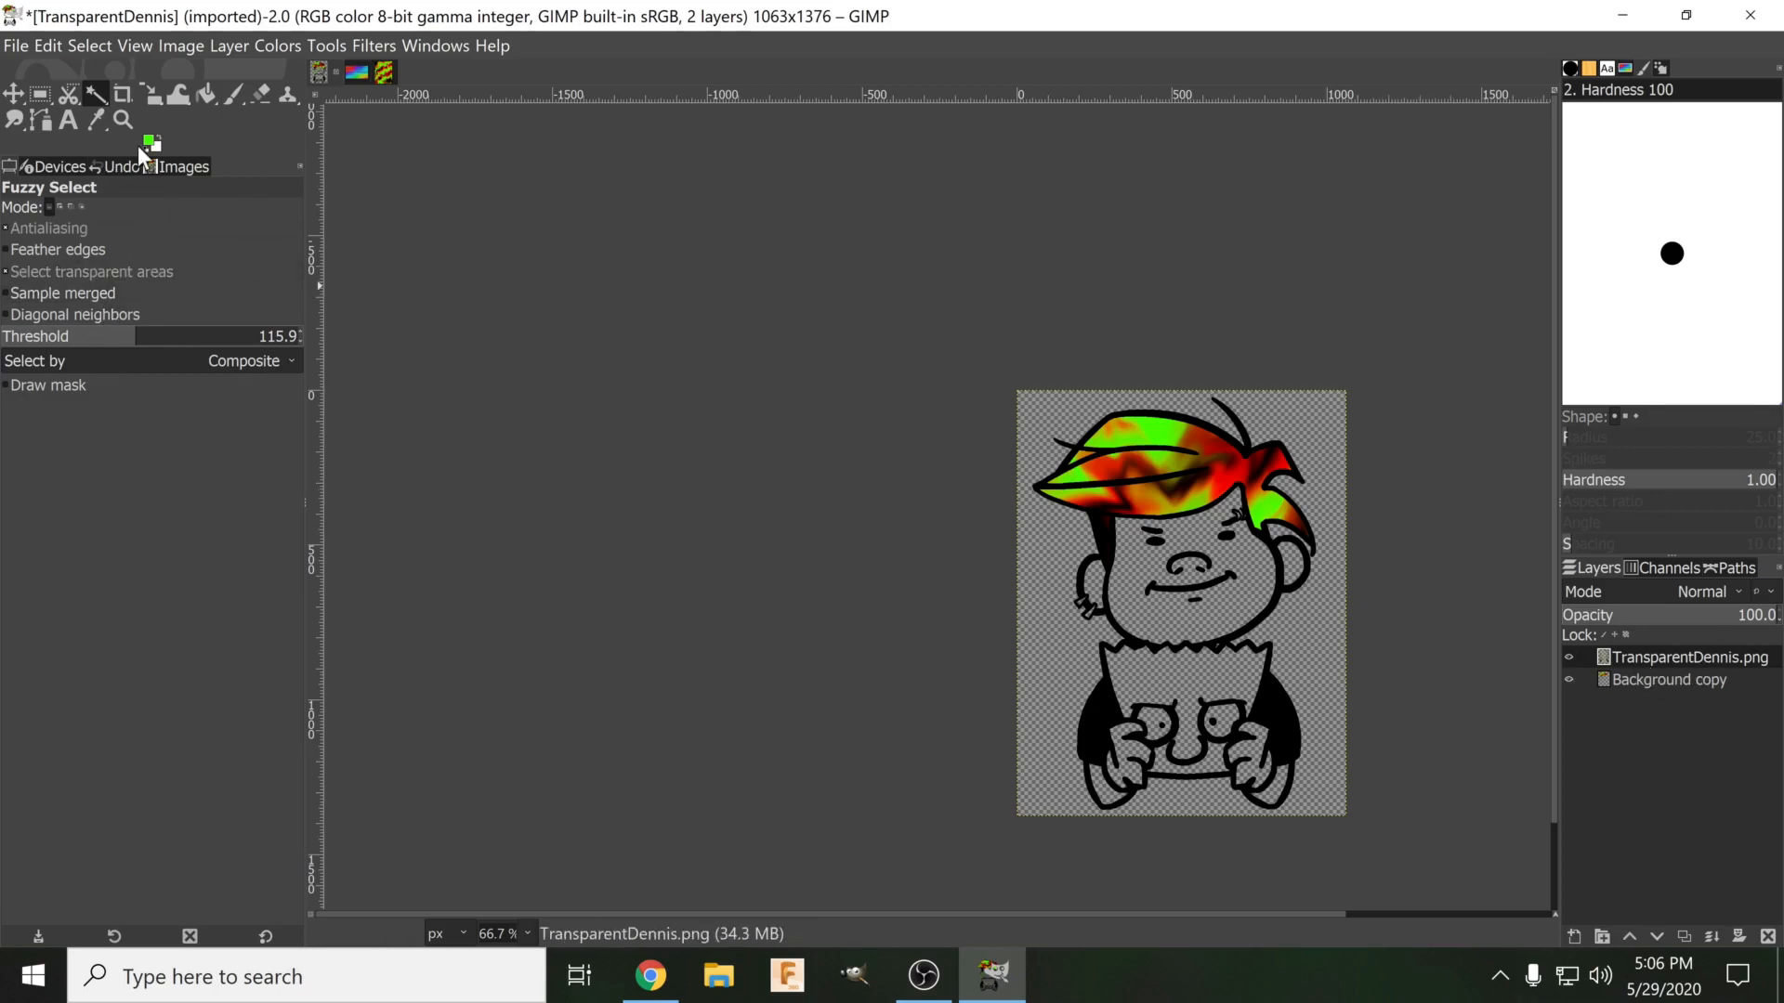
Copy the Background layer from the Untitled image into TransparentDennis again and place it beneath all the other layers.
{"action": "left_click", "coordinate": [149, 167]}
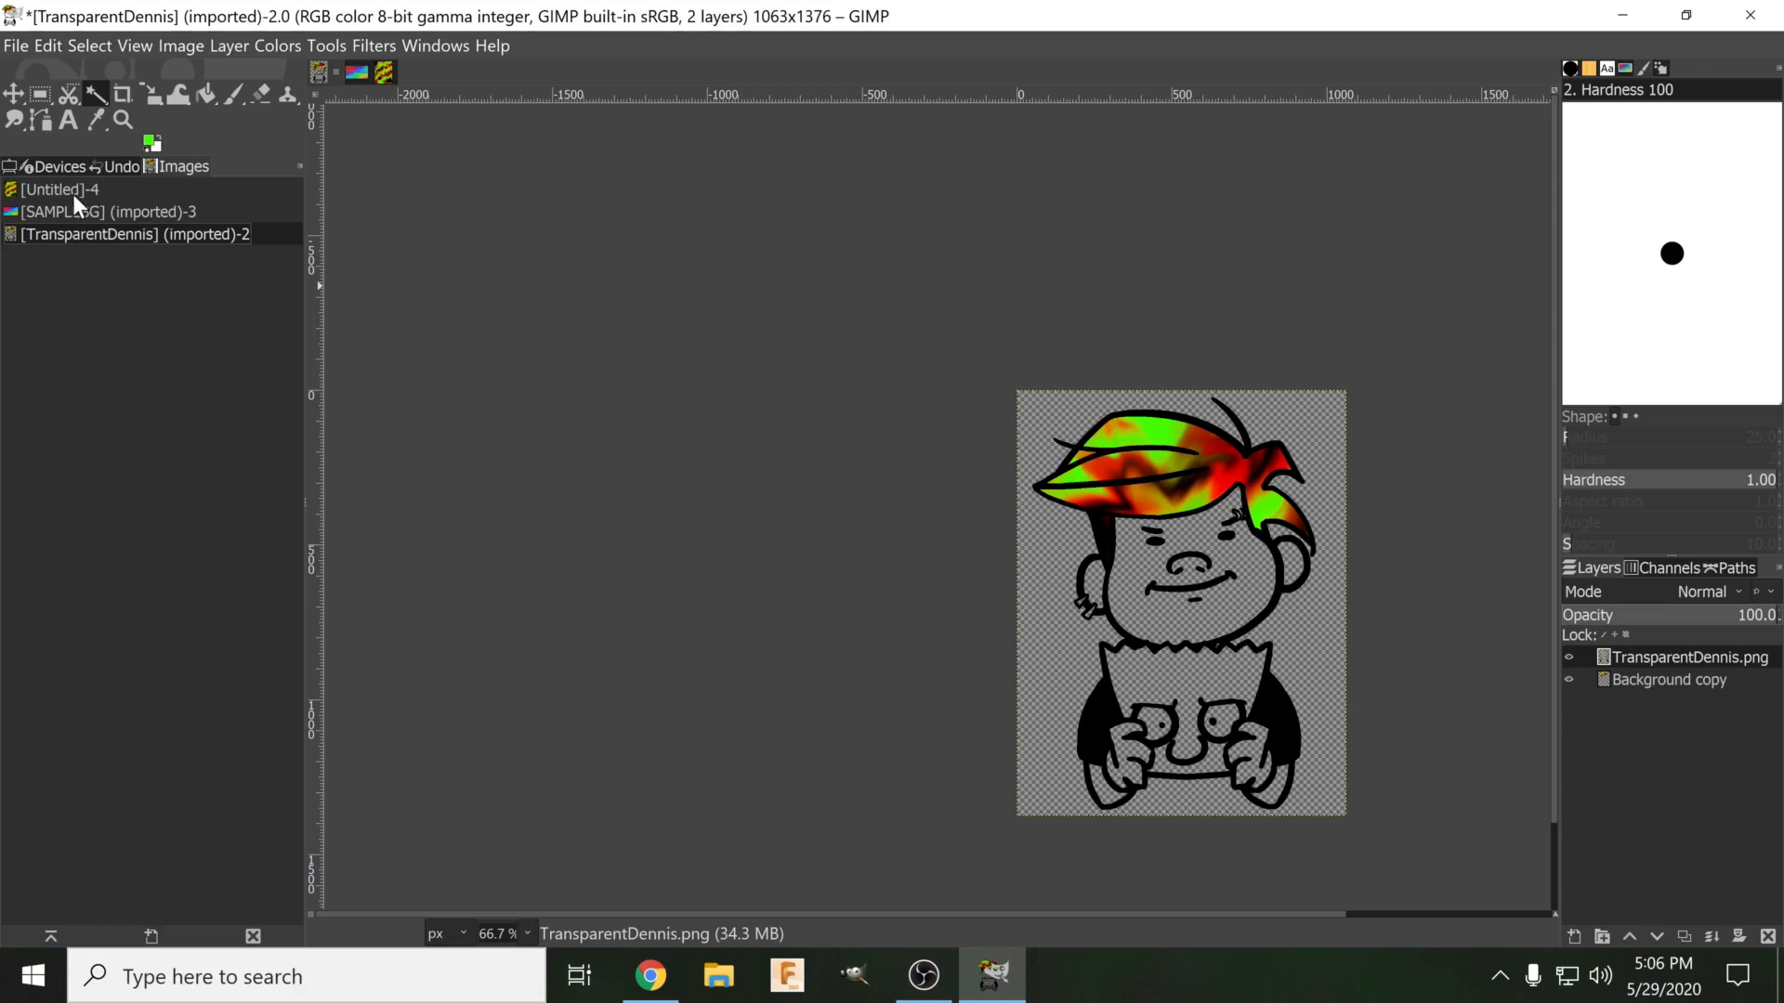
{"action": "left_click", "coordinate": [28, 189]}
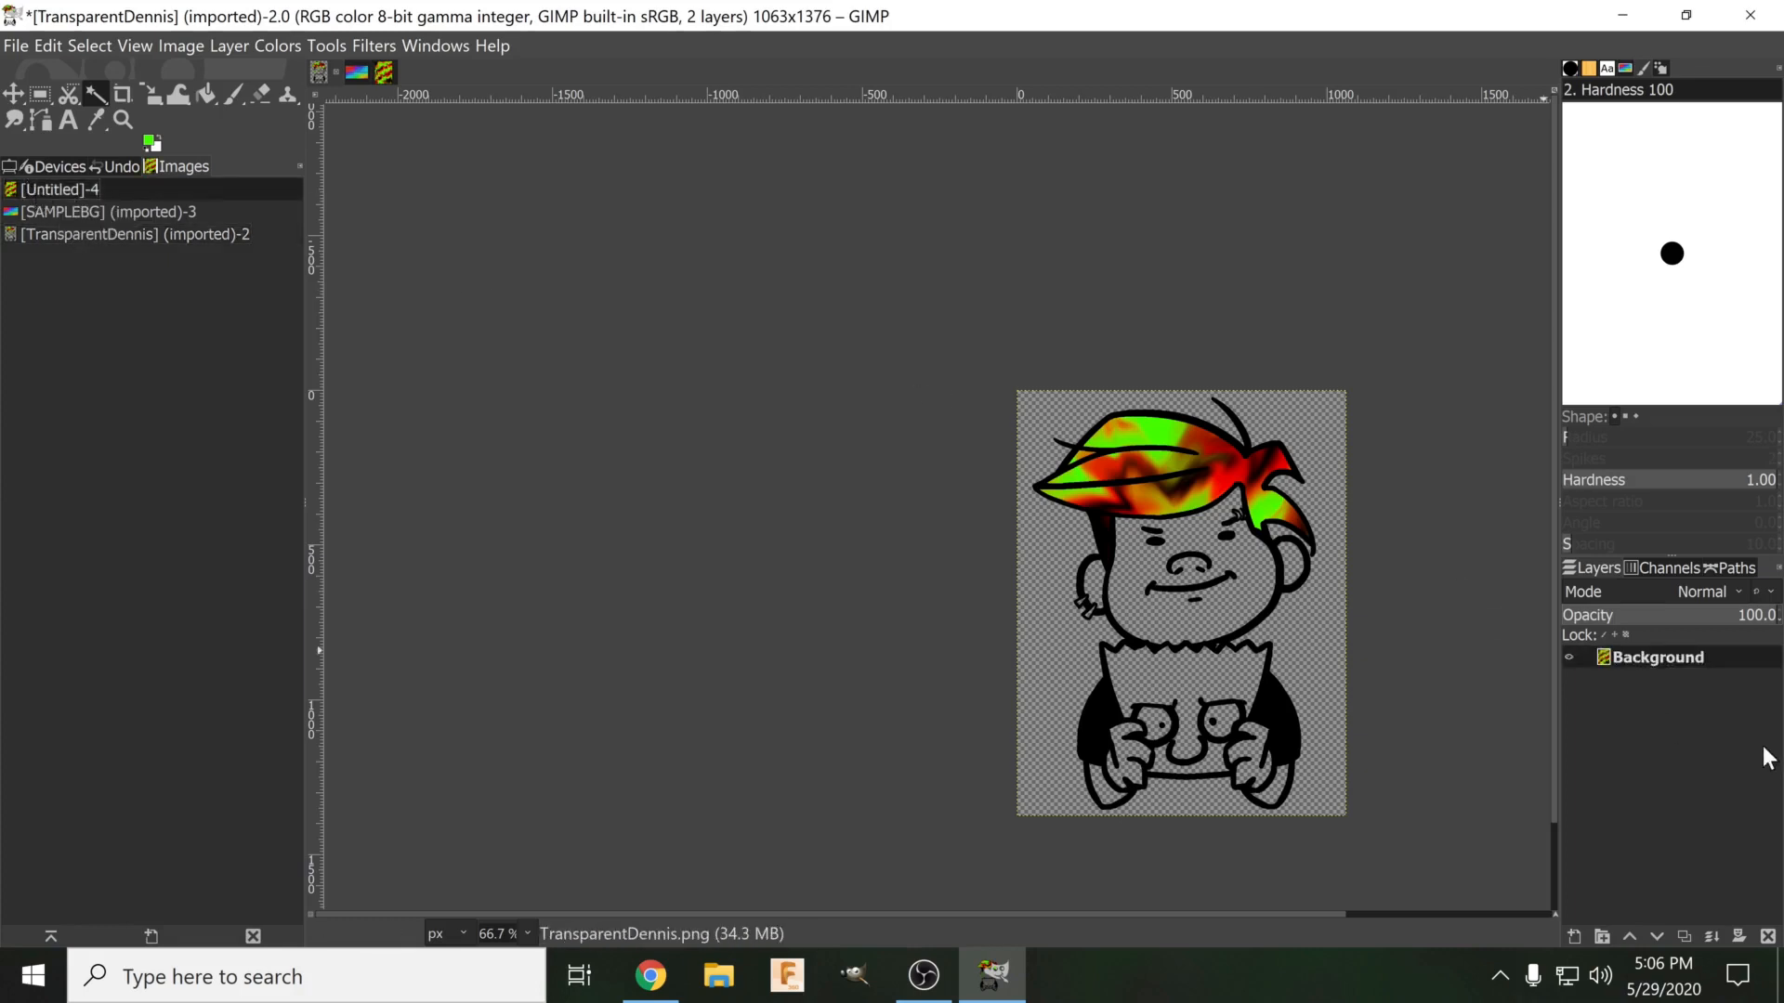
{"action": "left_click_drag", "start_coordinate": [1650, 649], "coordinate": [1376, 622]}
{"action": "left_click_drag", "start_coordinate": [1663, 654], "coordinate": [1663, 734]}
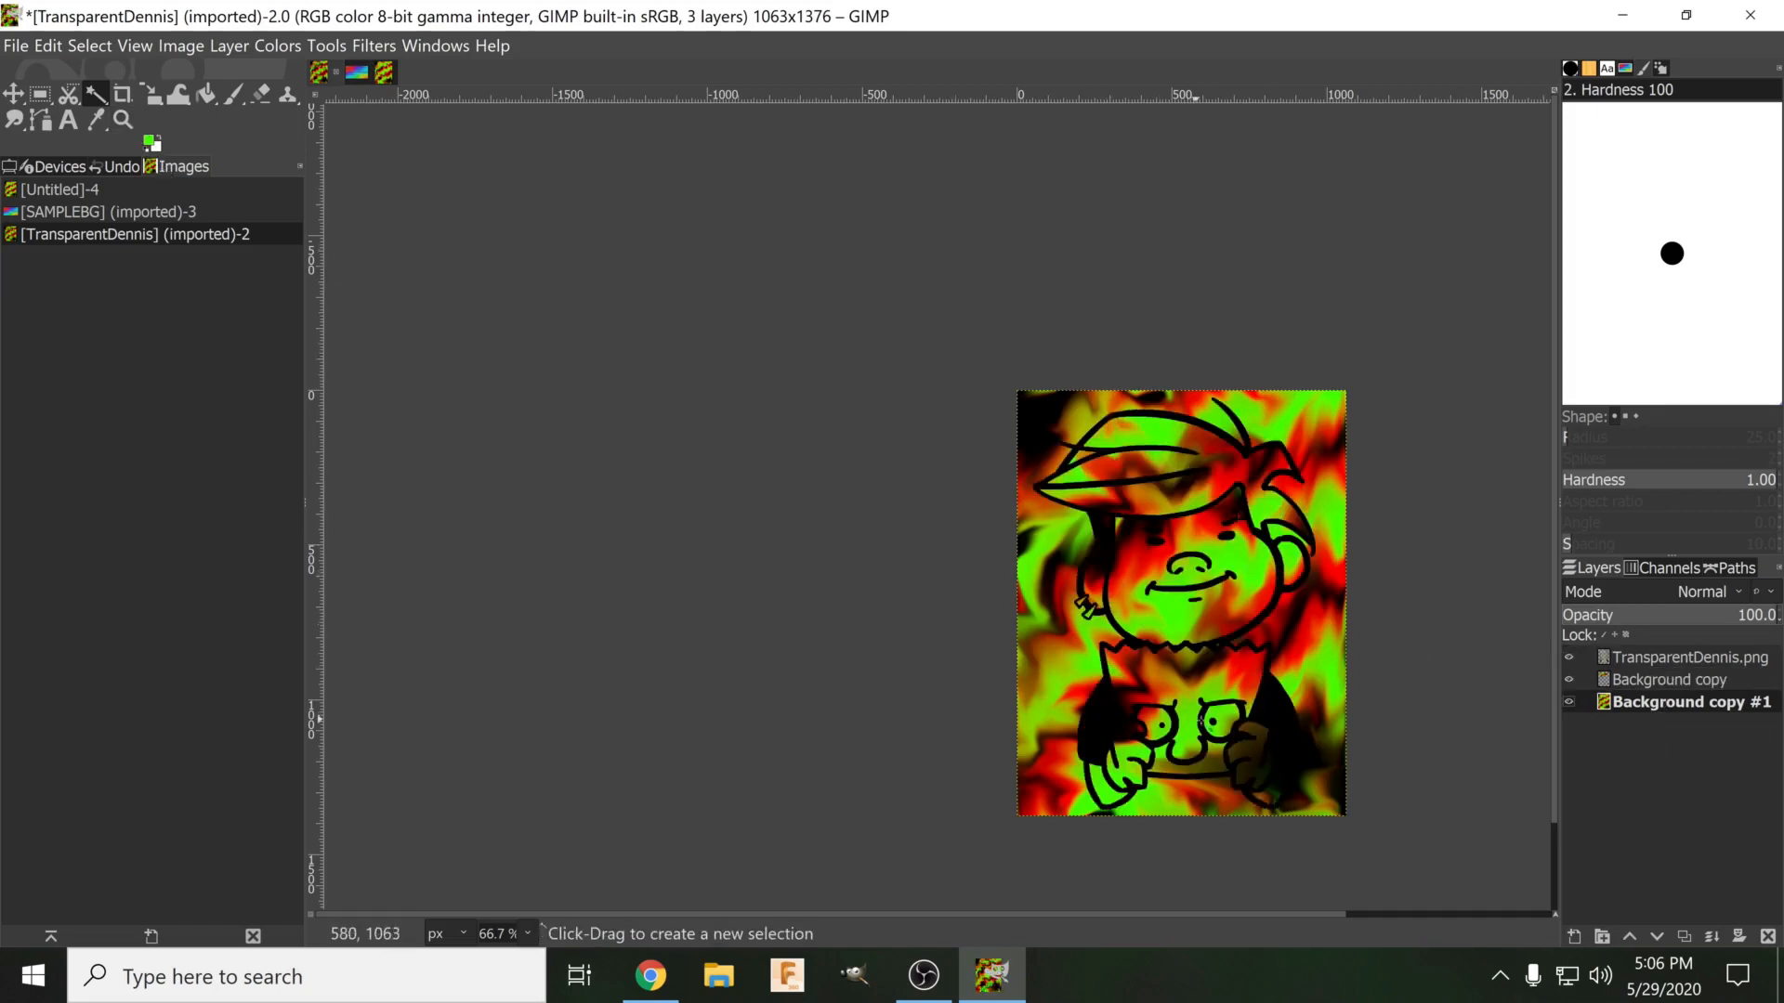
Fuzzy-select the upper and lower areas of the jagged-edged face held in the hands on the TransparentDennis.png layer.
{"action": "left_click", "coordinate": [1646, 655]}
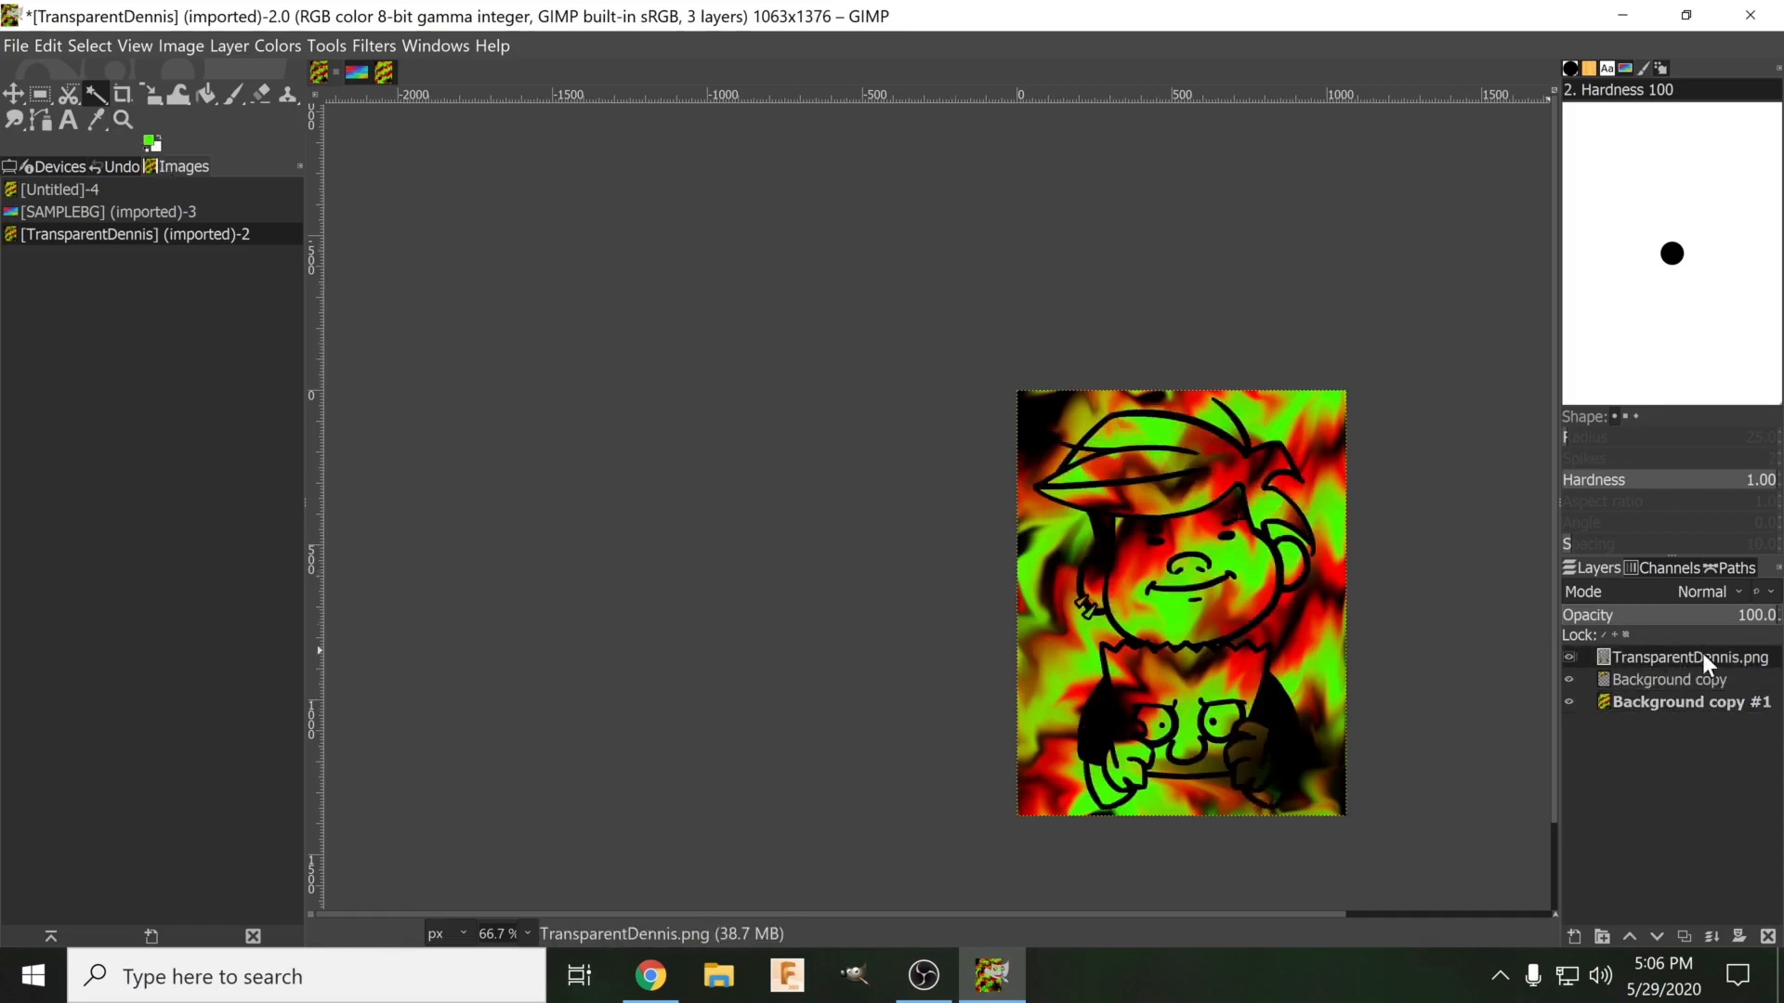
{"action": "left_click", "coordinate": [1164, 676]}
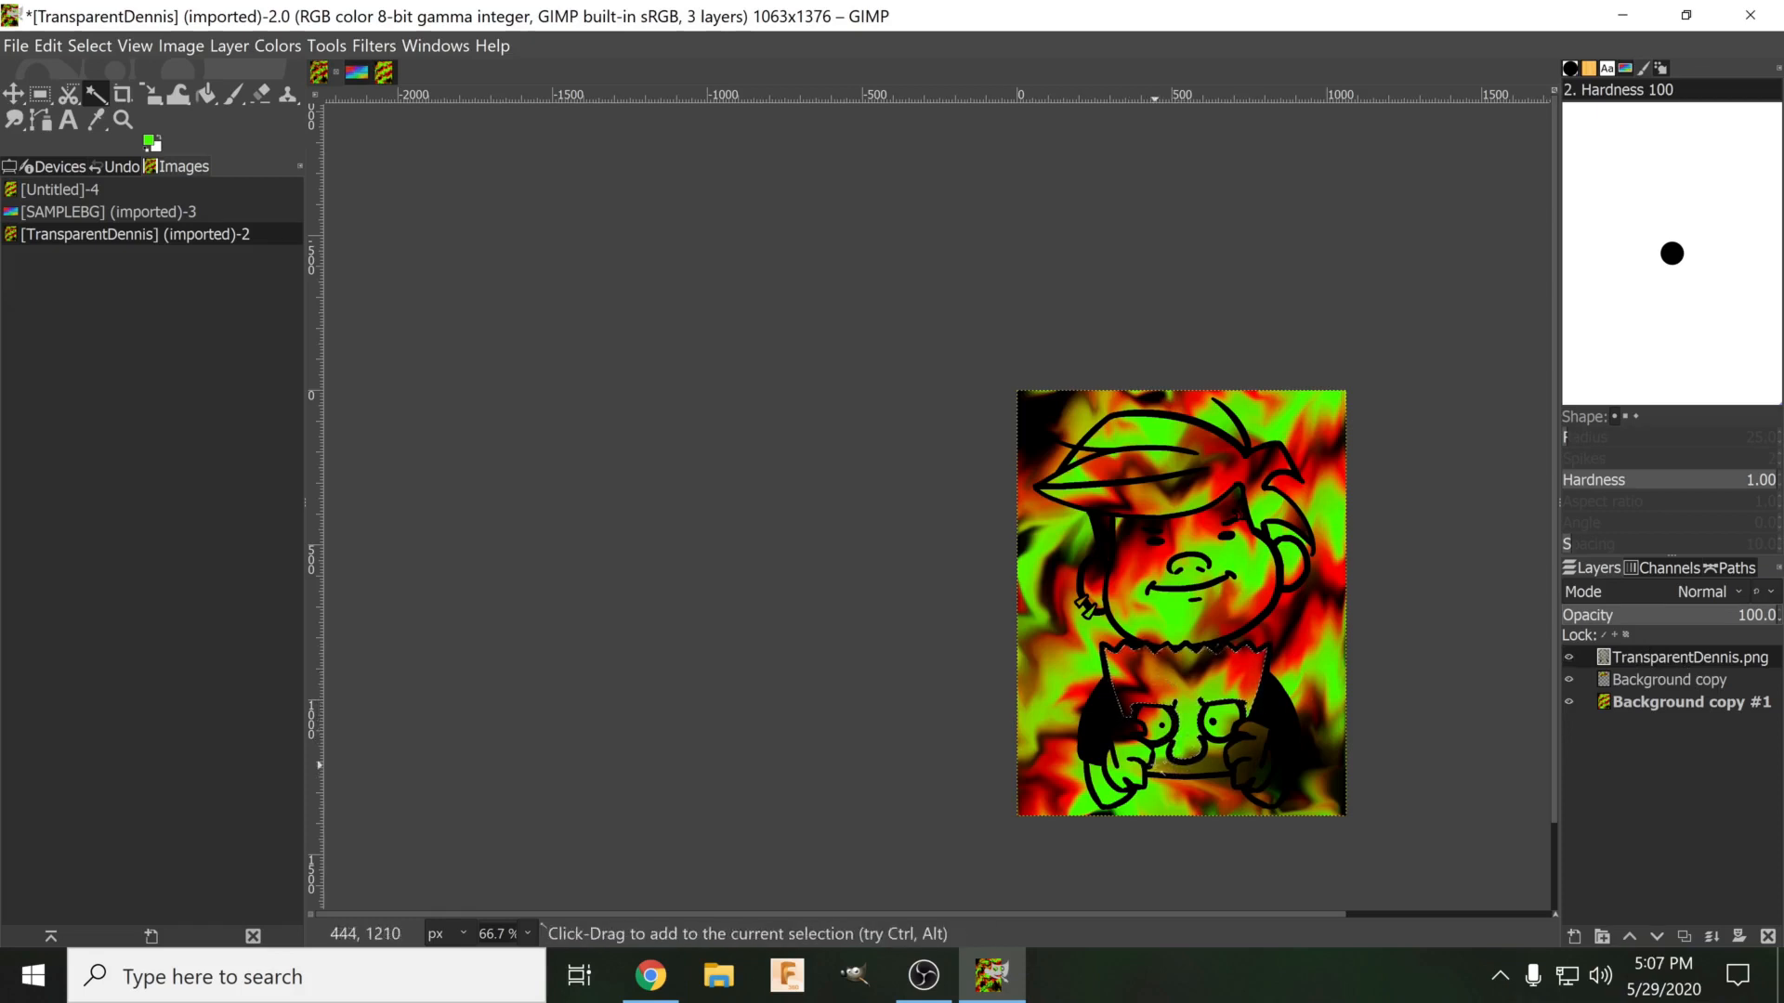
{"action": "left_click", "coordinate": [1161, 765], "text": "shift"}
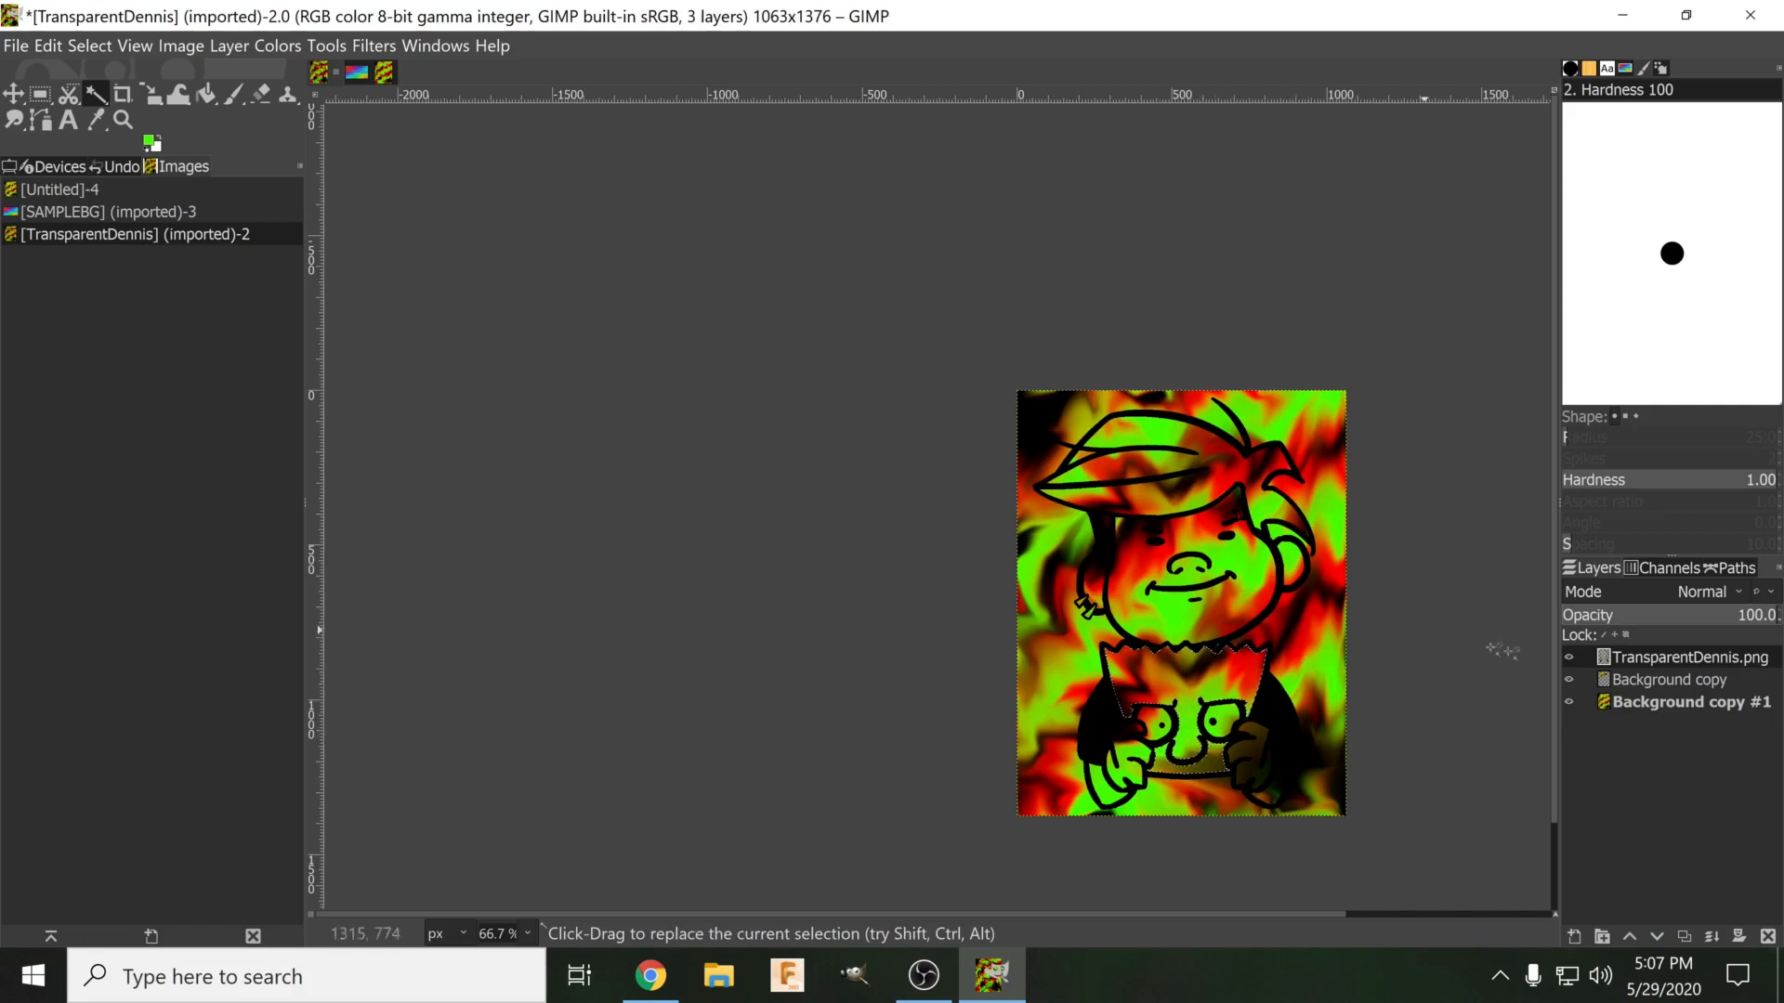
Move the Background copy #1 layer down under the held face, add an alpha channel and clear everything outside the selected face areas.
{"action": "left_click", "coordinate": [1677, 703]}
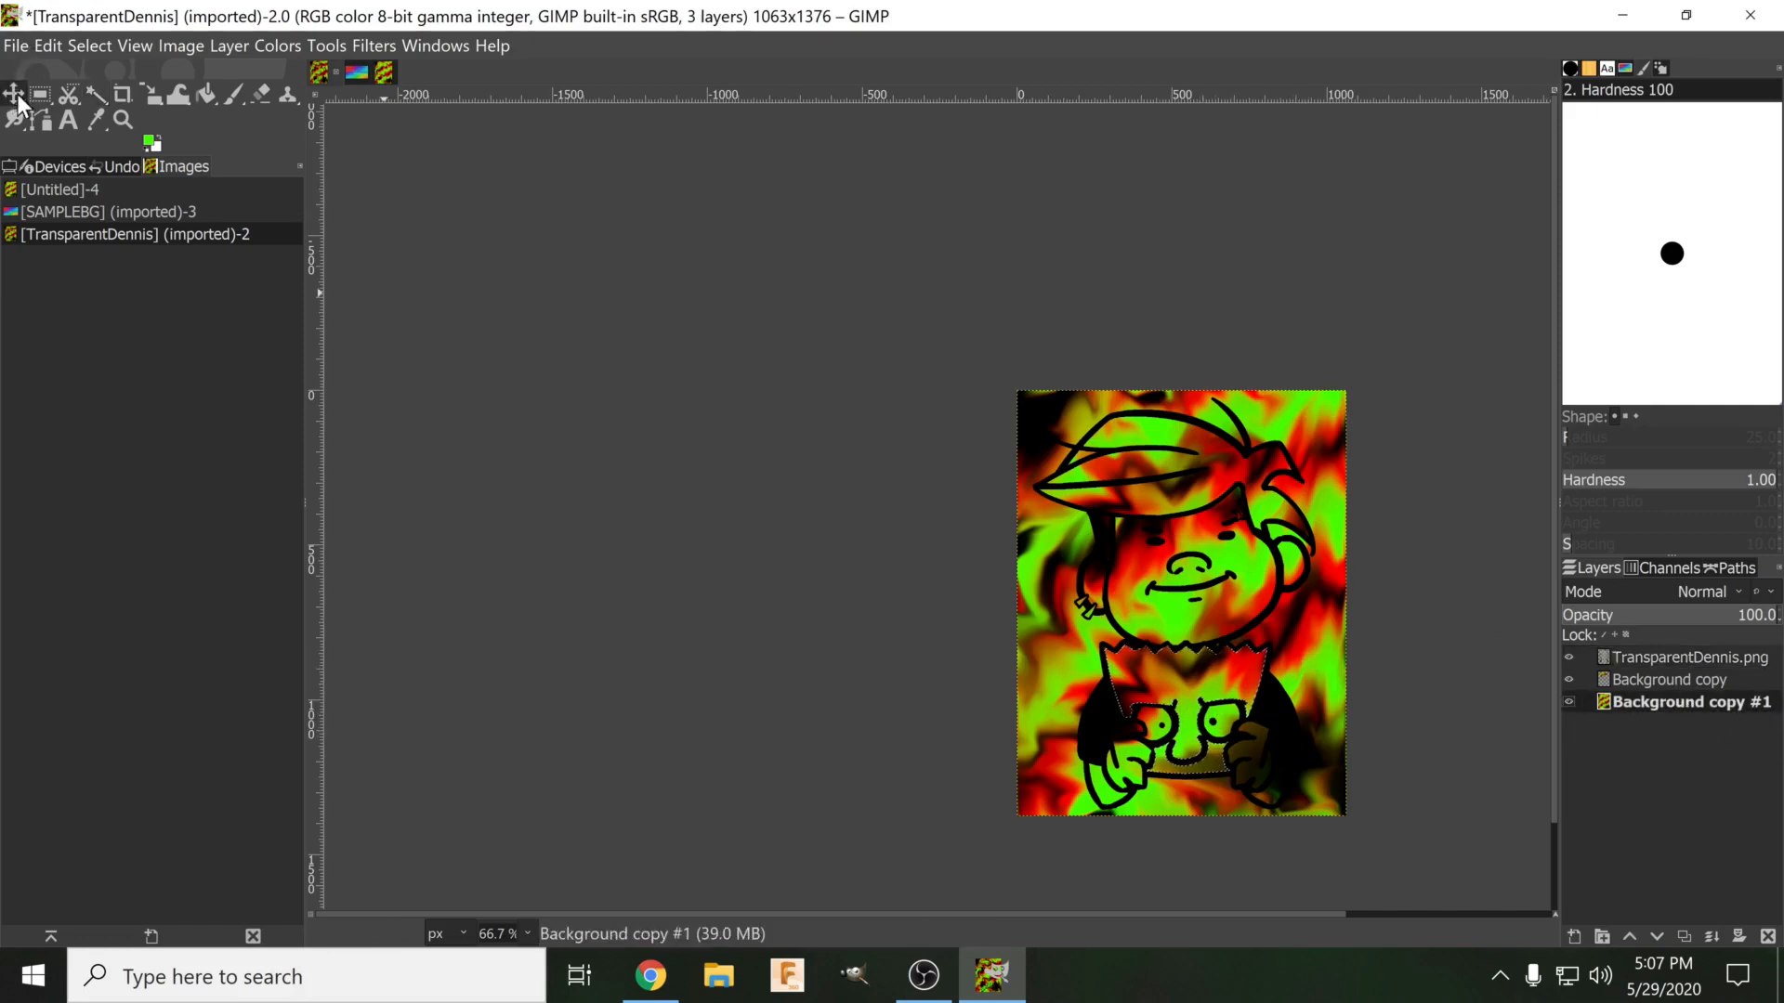
{"action": "left_click", "coordinate": [15, 94]}
{"action": "left_click_drag", "start_coordinate": [1320, 475], "coordinate": [1335, 595]}
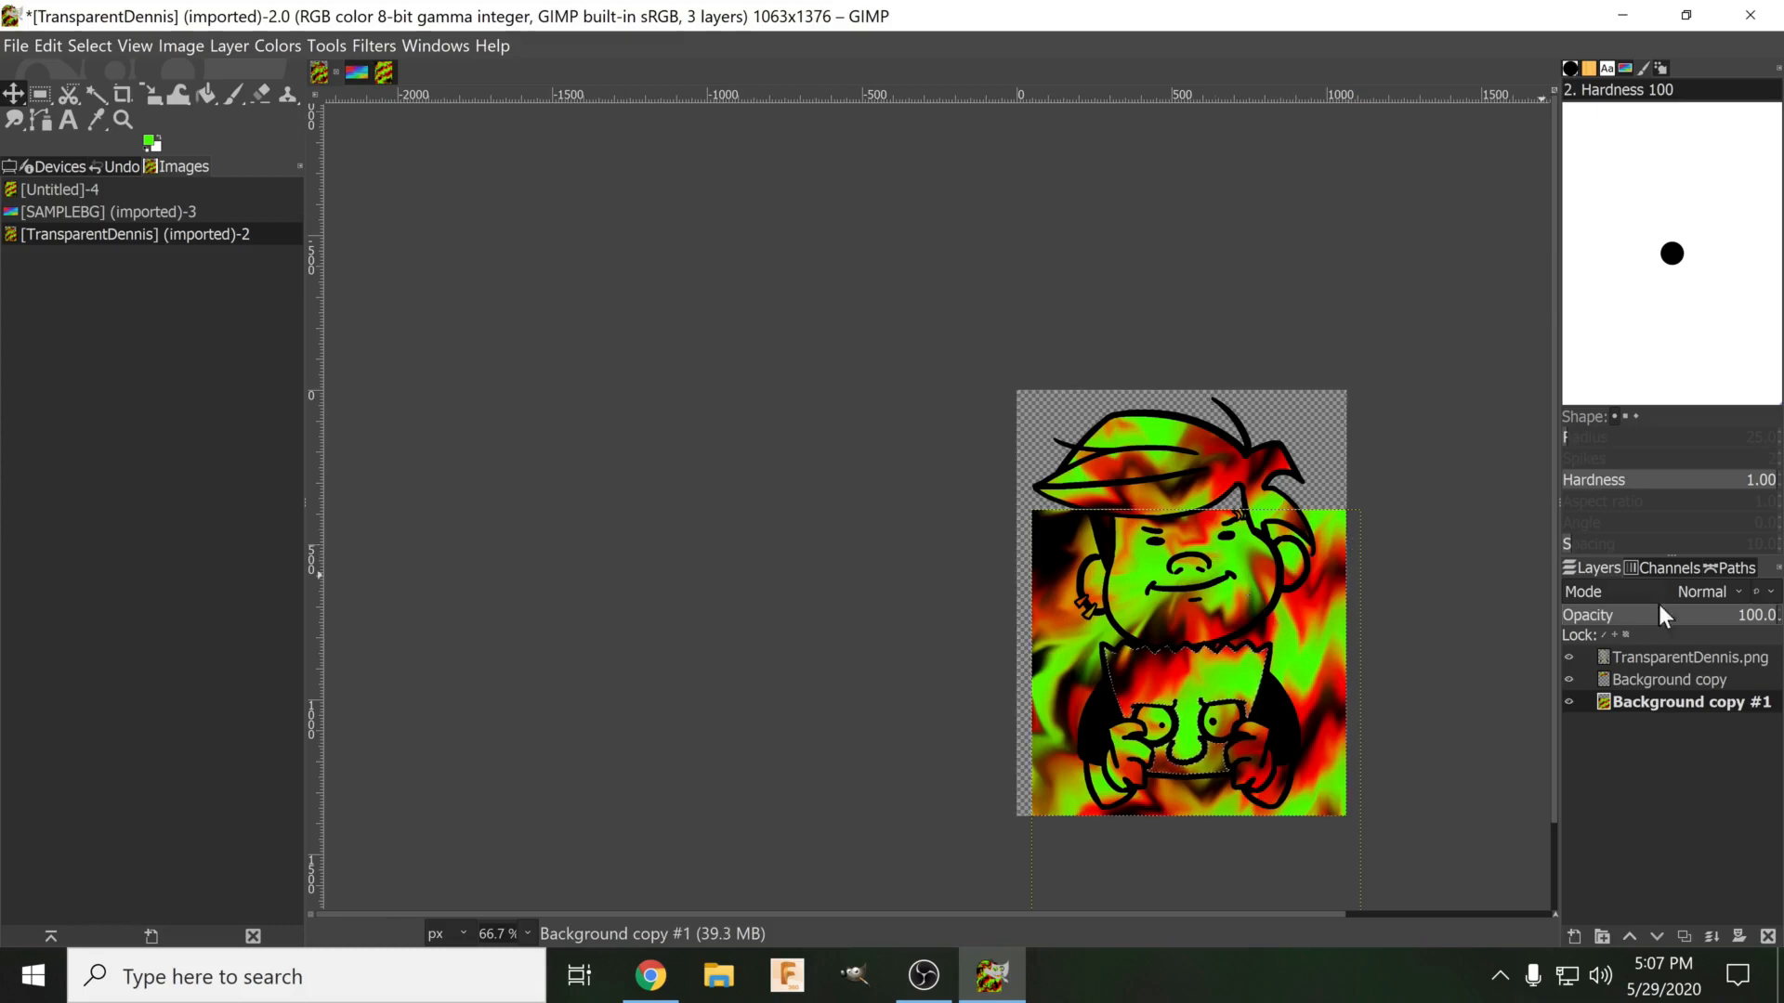
{"action": "right_click", "coordinate": [1706, 704]}
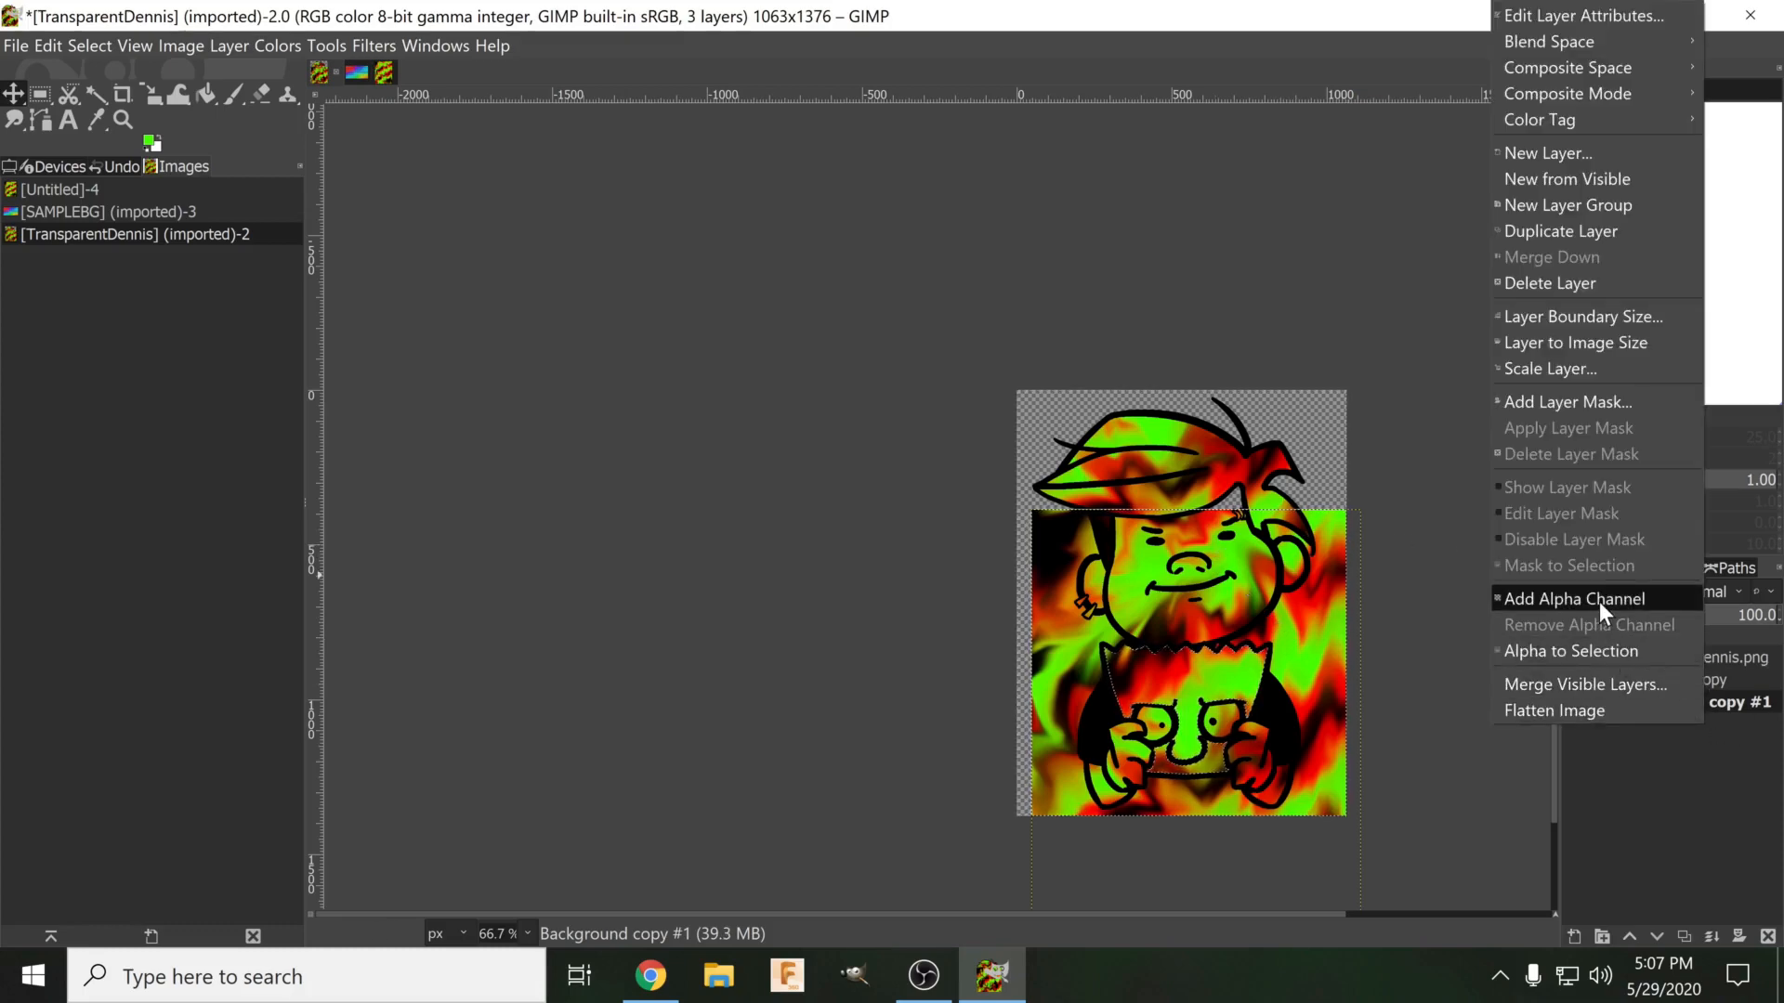
{"action": "left_click", "coordinate": [1569, 595]}
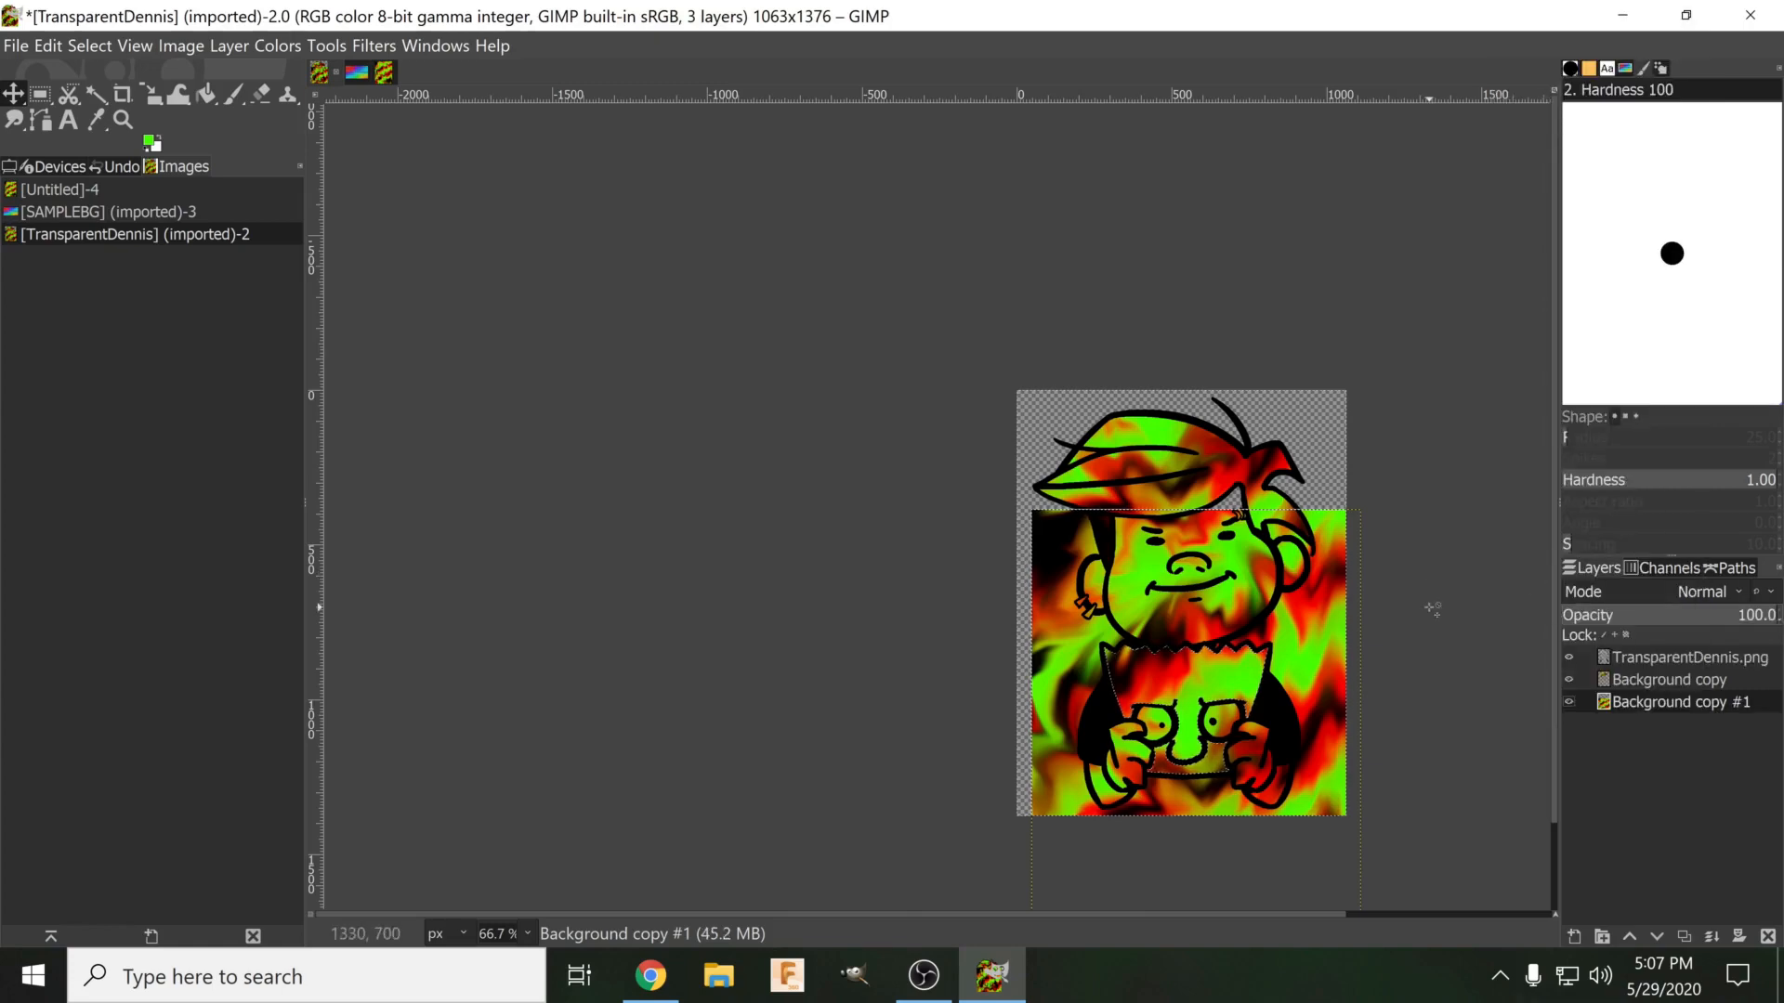
{"action": "key", "text": "Delete"}
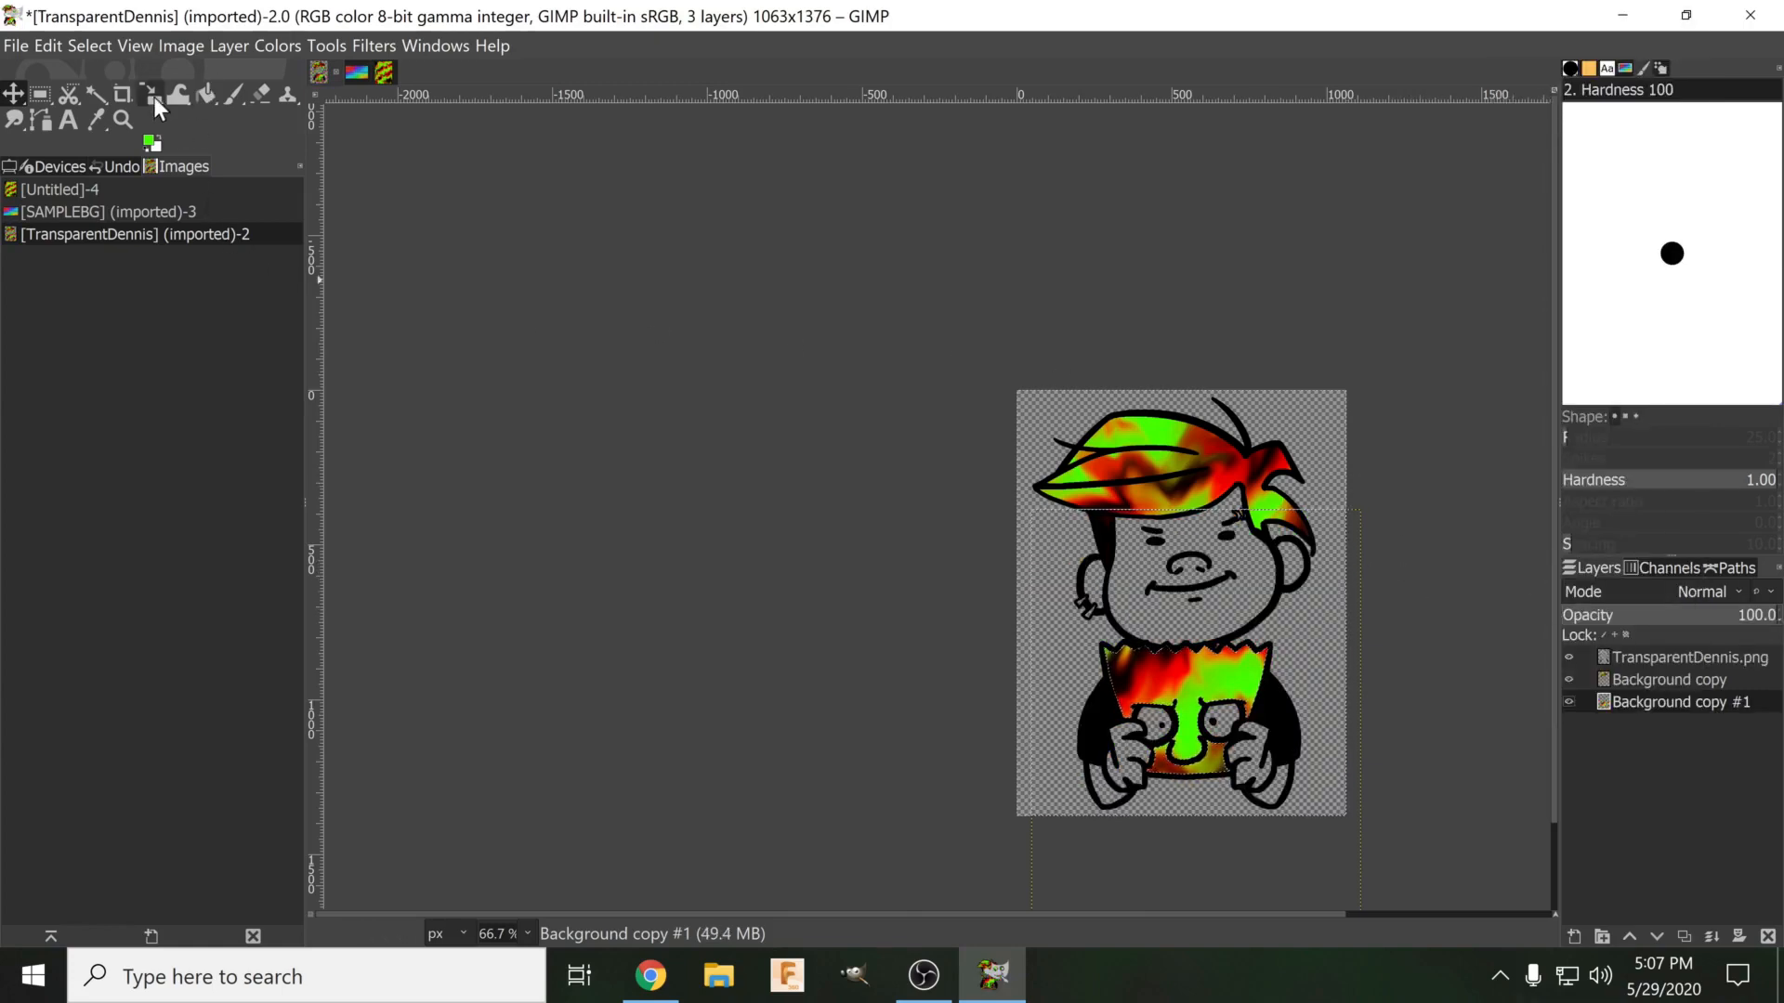
Drop the selection, make the TransparentDennis.png layer active and return to the Fuzzy Select tool.
{"action": "left_click", "coordinate": [94, 94]}
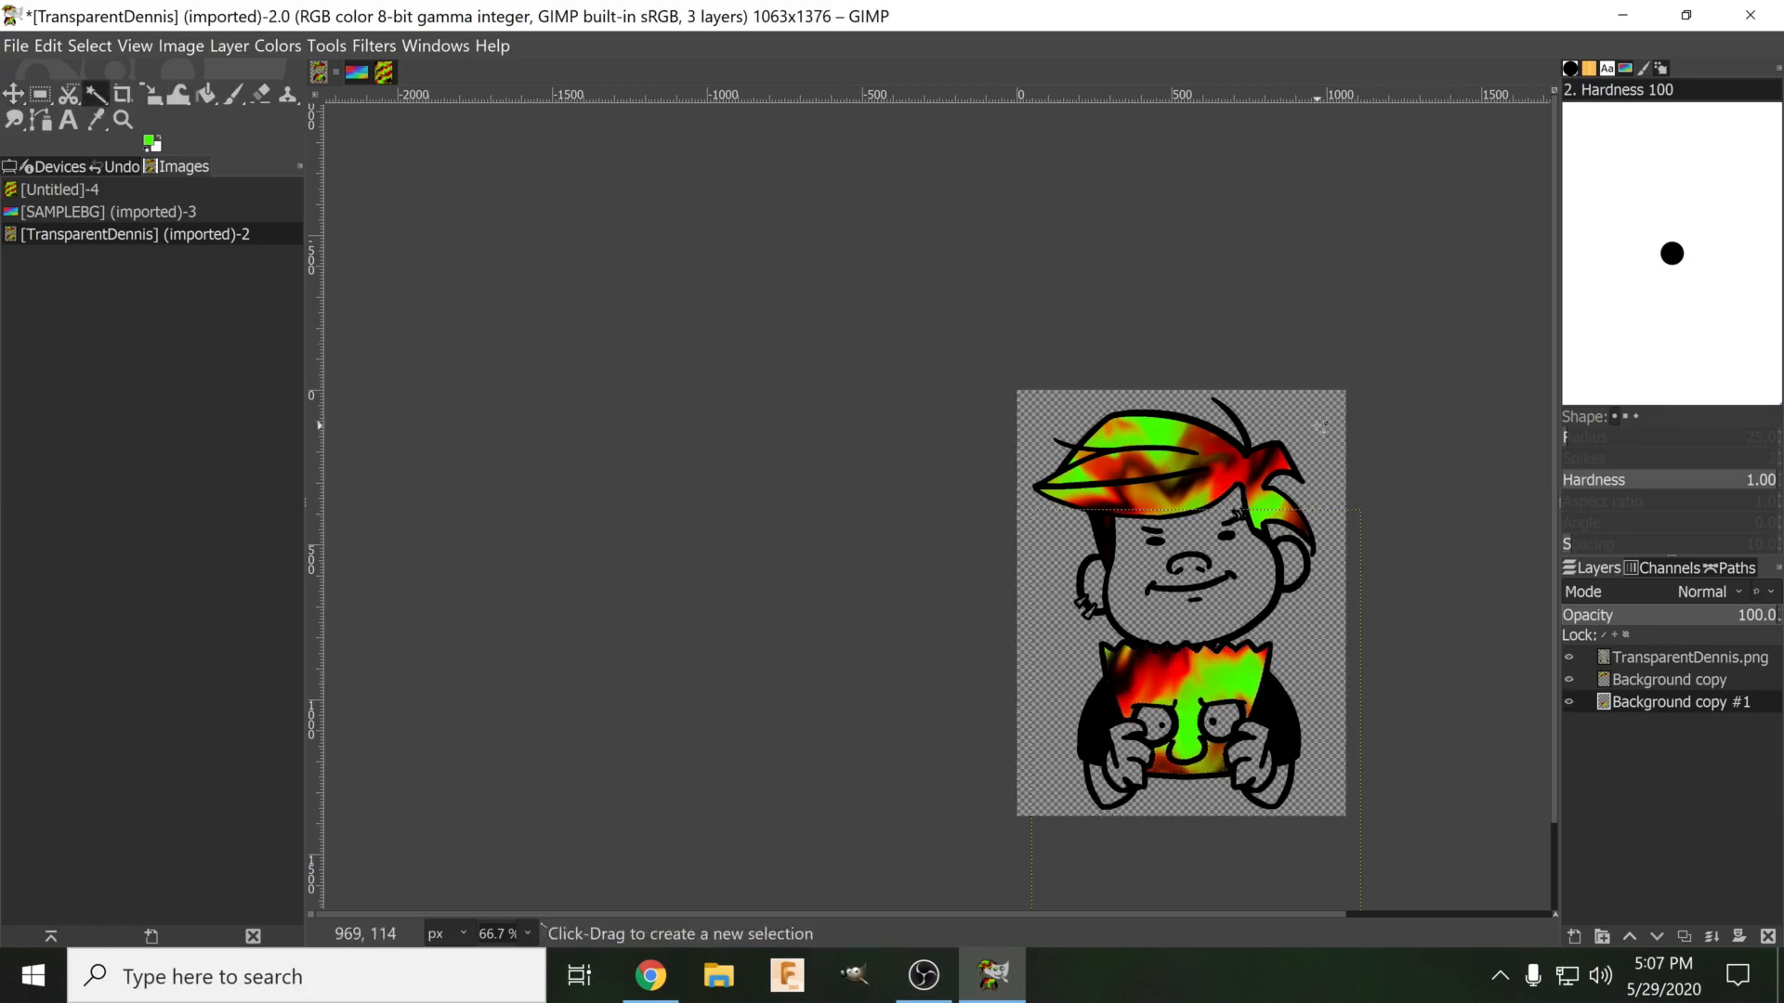
{"action": "left_click", "coordinate": [1683, 657]}
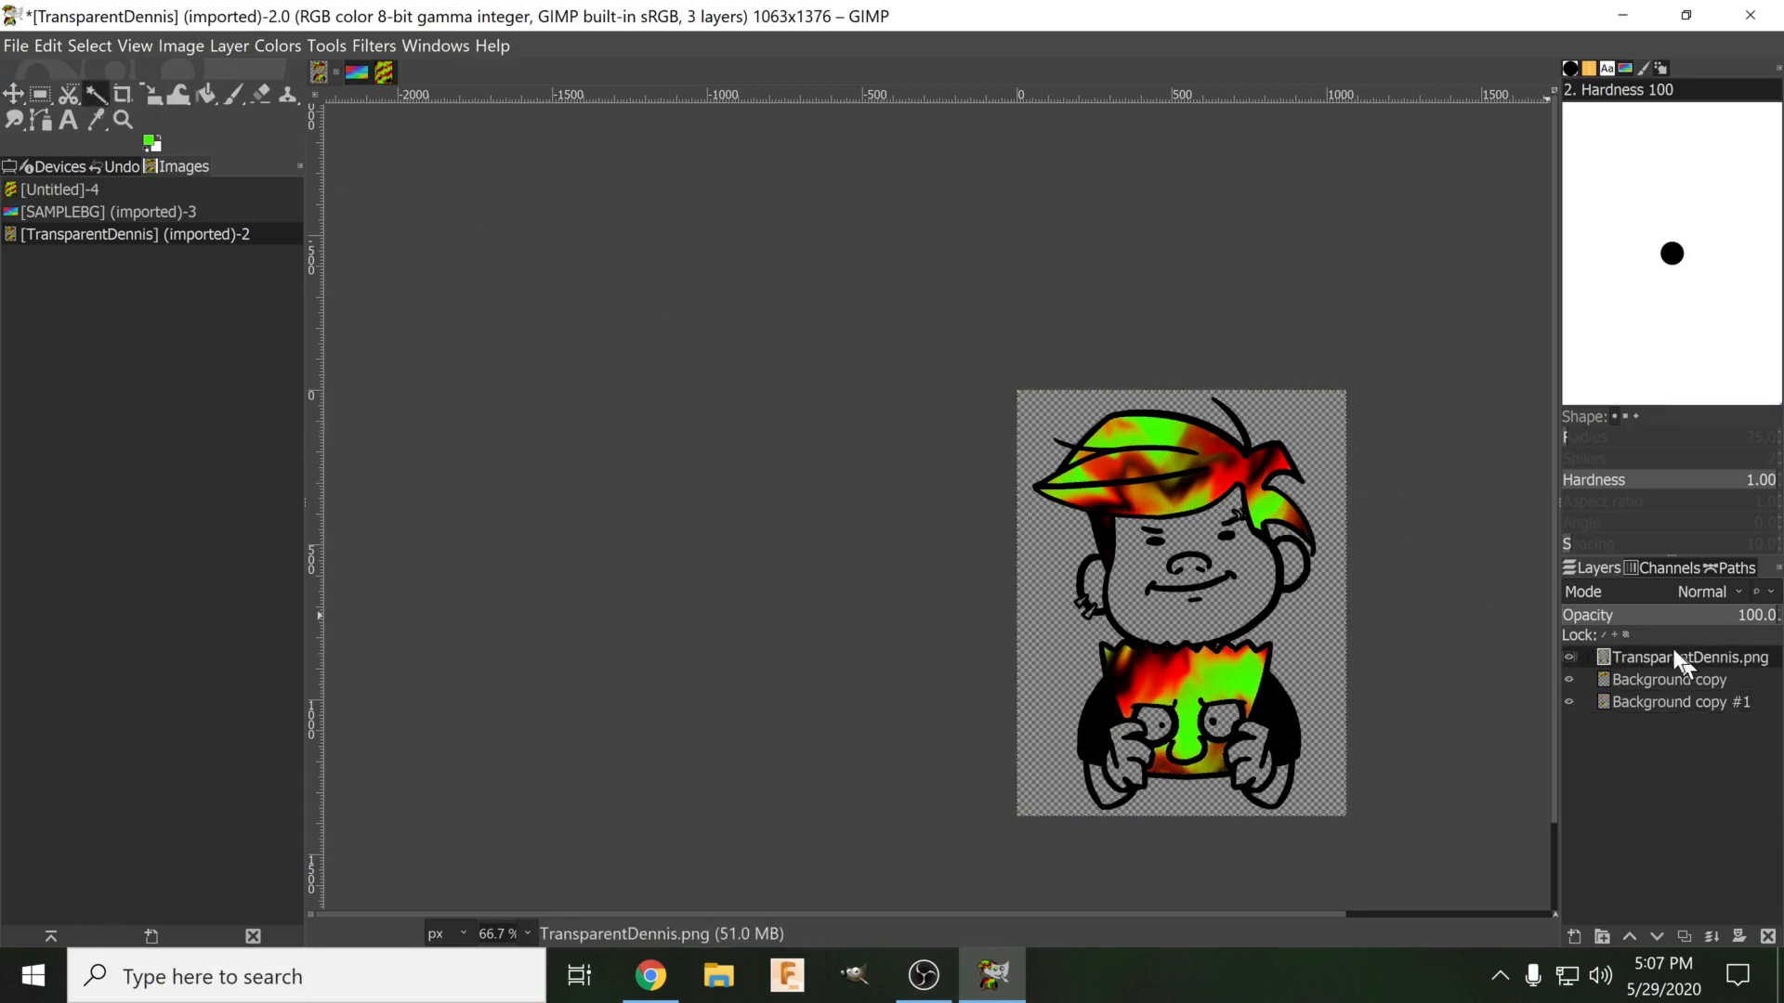
{"action": "scroll", "coordinate": [1278, 562], "scroll_direction": "up", "scroll_amount": 1}
{"action": "left_click_drag", "start_coordinate": [1301, 632], "coordinate": [1218, 493]}
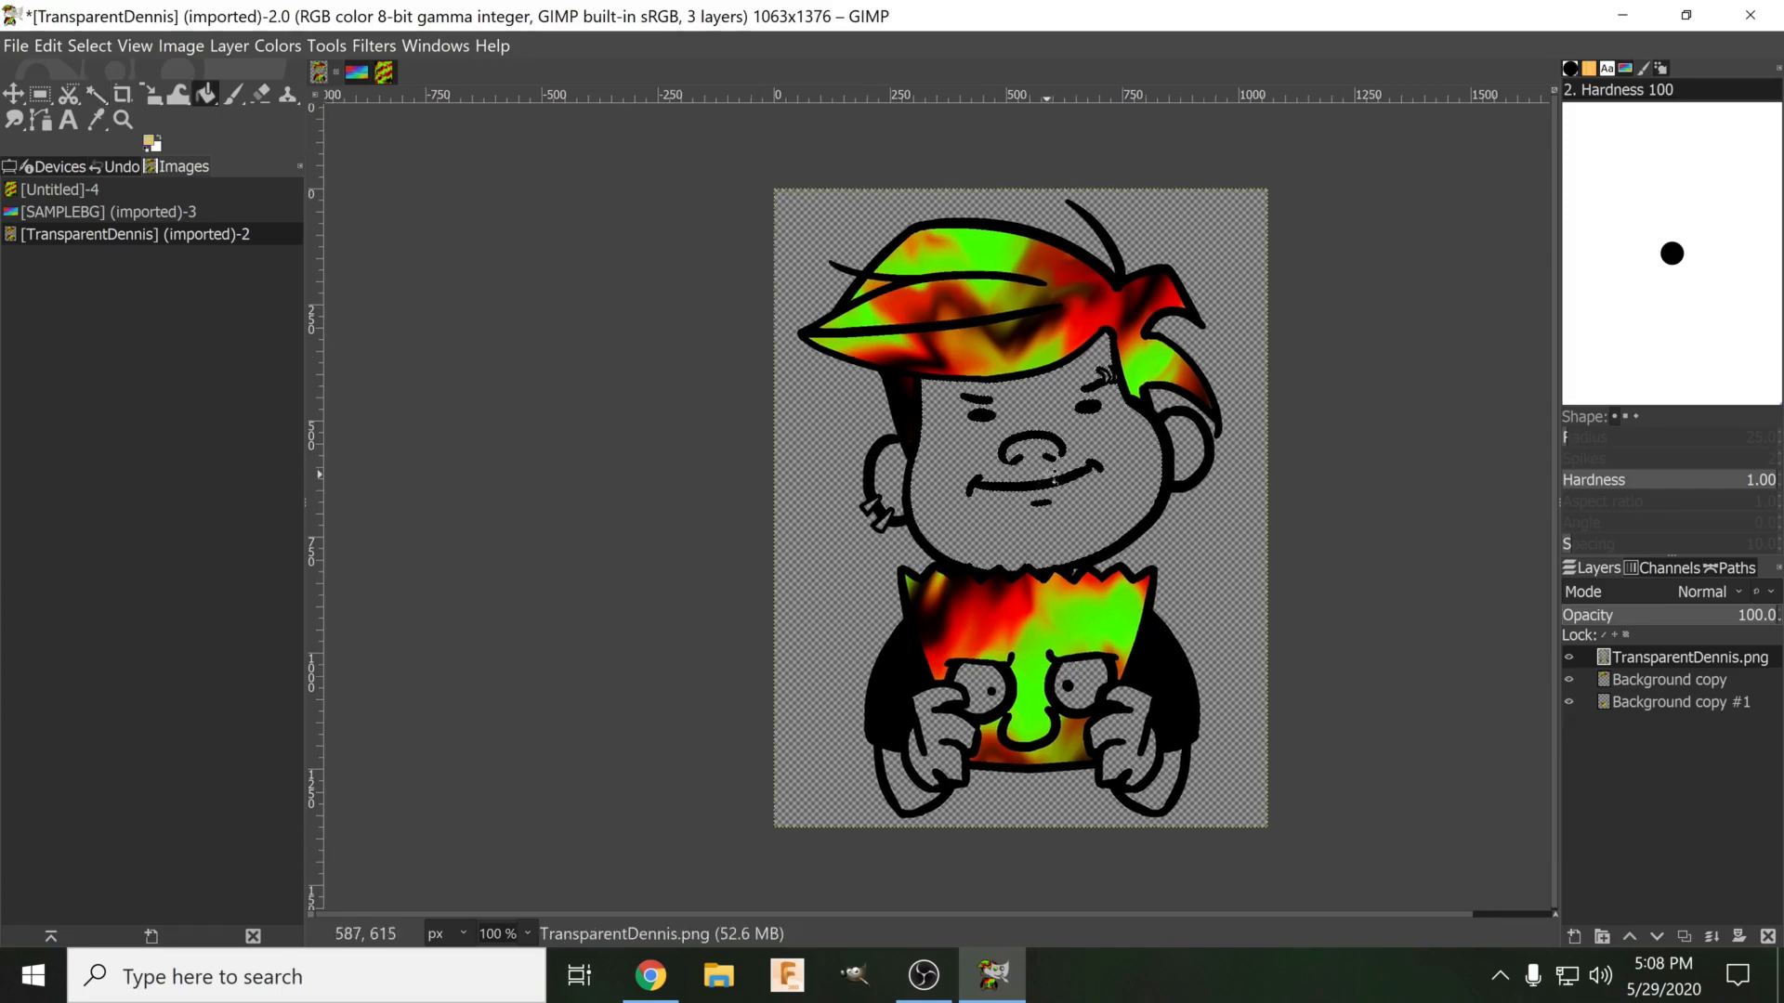
{"action": "mouse_move", "coordinate": [1045, 473]}
{"action": "left_mouse_down"}
{"action": "mouse_move", "coordinate": [996, 497]}
{"action": "mouse_move", "coordinate": [1025, 492]}
{"action": "left_mouse_up"}
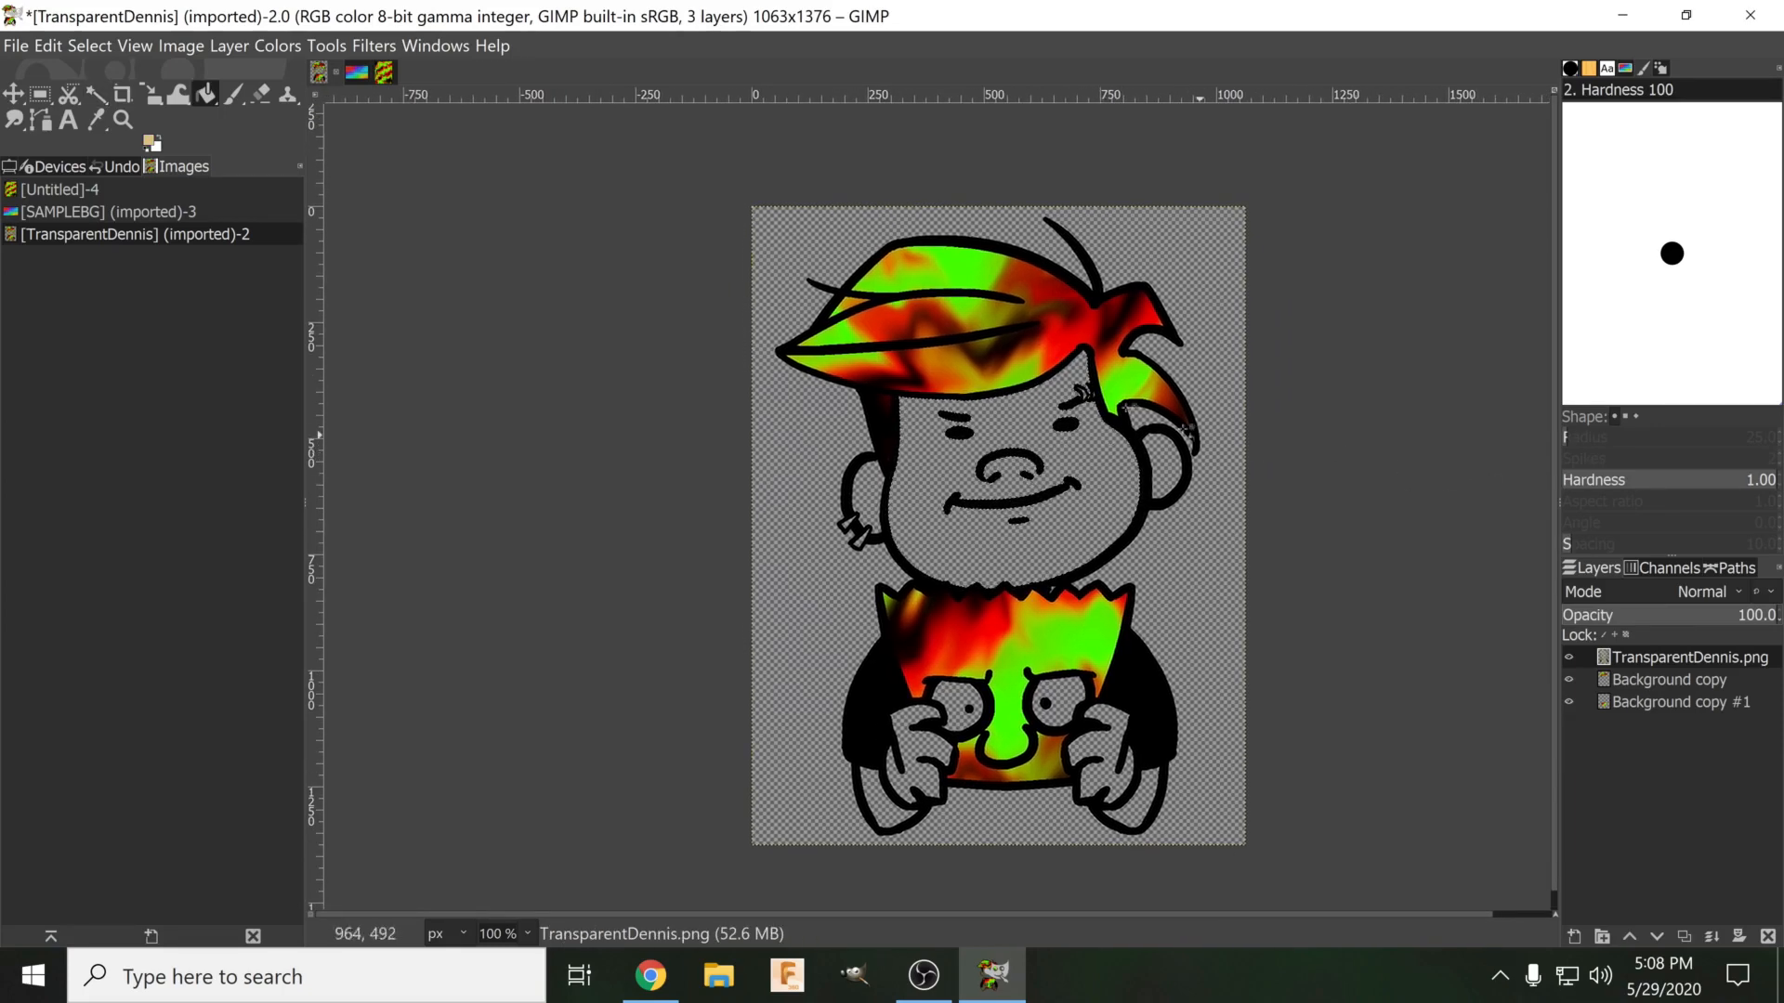
{"action": "left_click", "coordinate": [95, 94]}
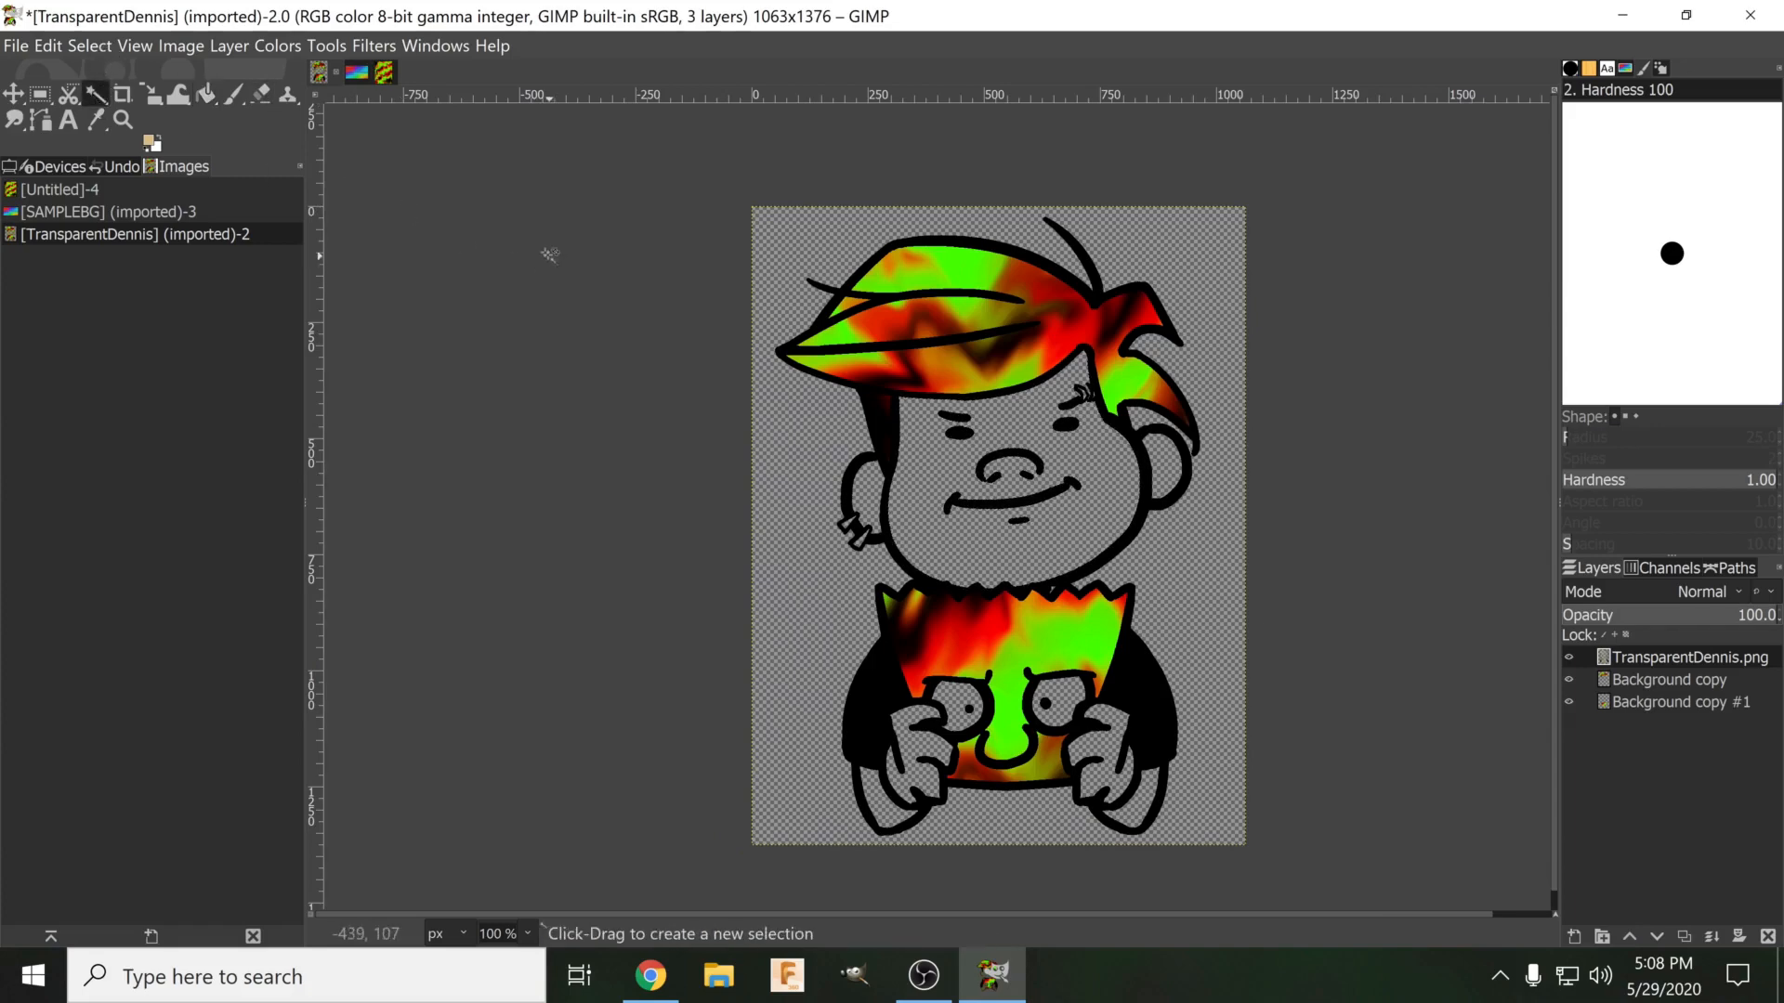